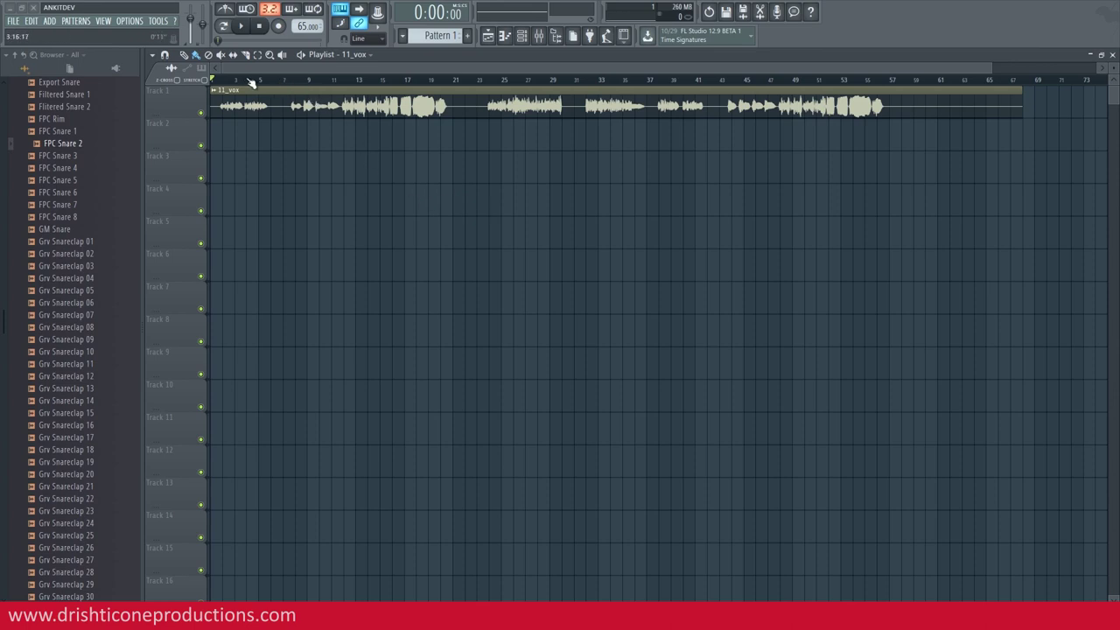
- Play the 11_vox vocal from just before its first phrase in bar 1
scroll(251, 83, "up", 4)
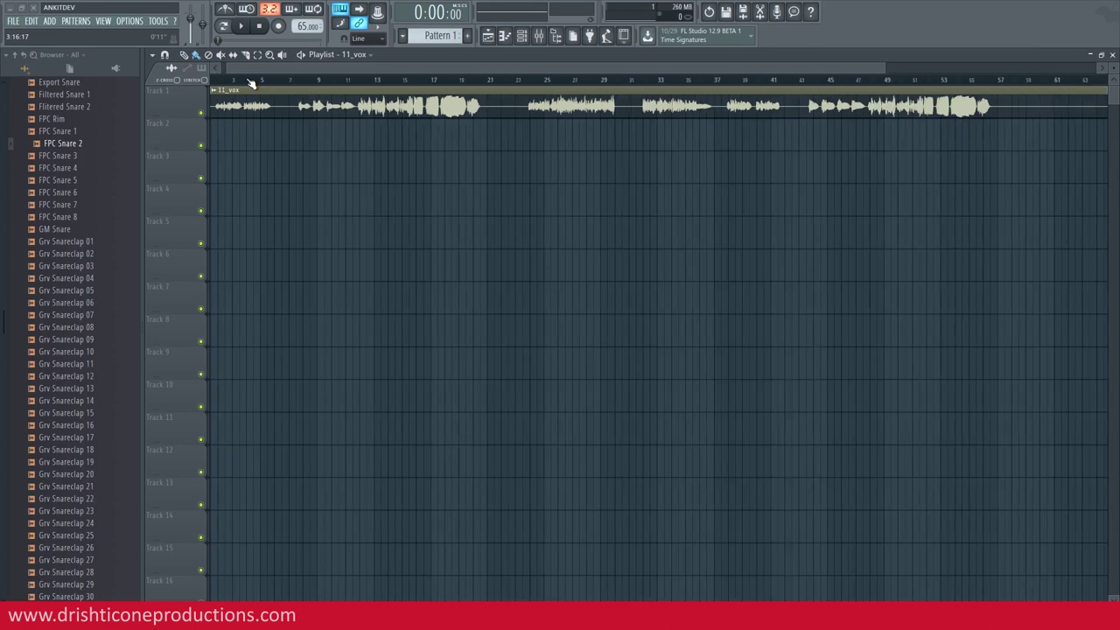
scroll(249, 72, "up", 4)
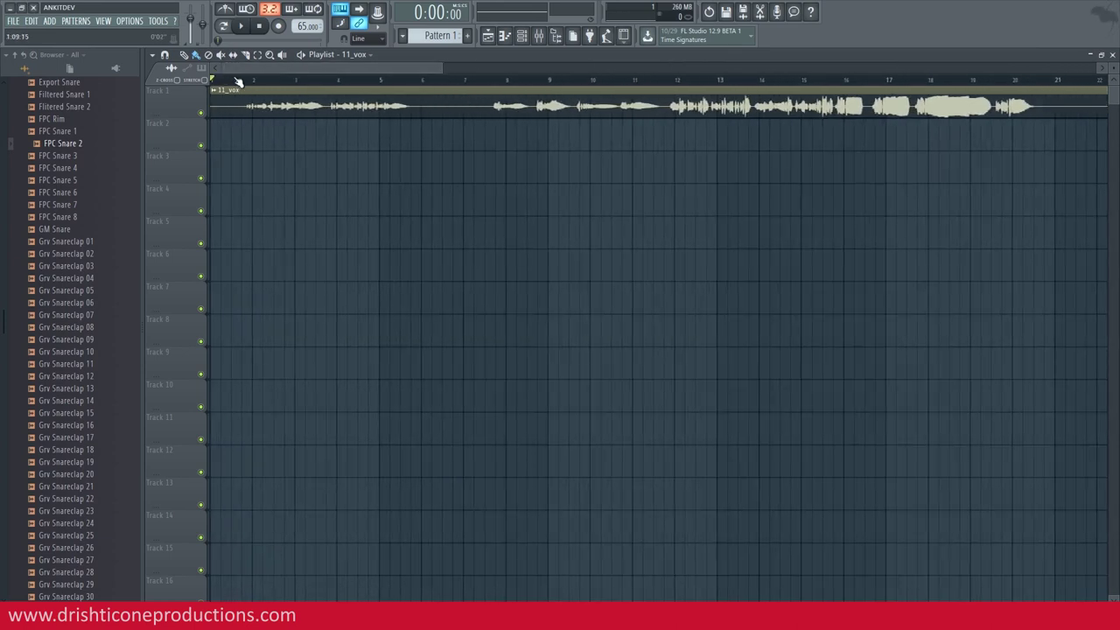
scroll(245, 77, "up", 3)
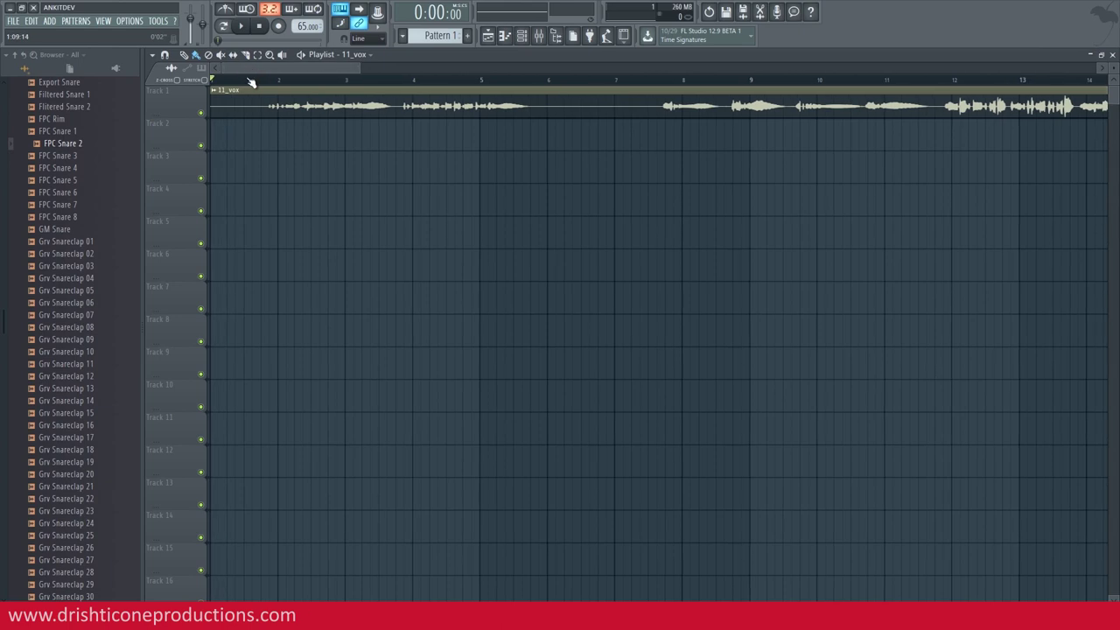
scroll(251, 81, "down", 2)
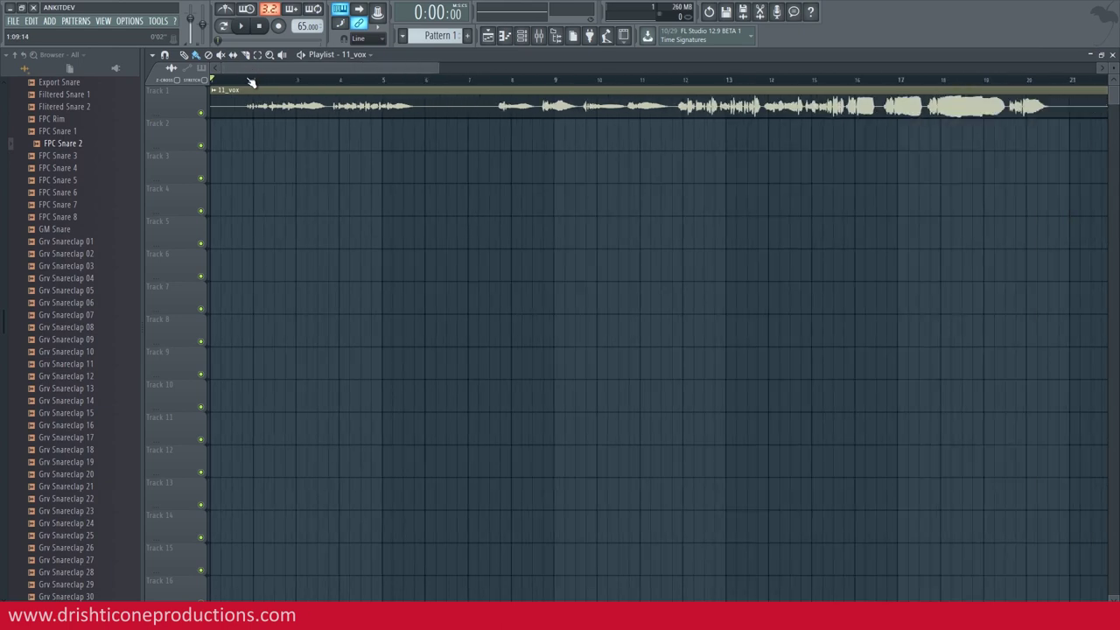
scroll(254, 81, "up", 4)
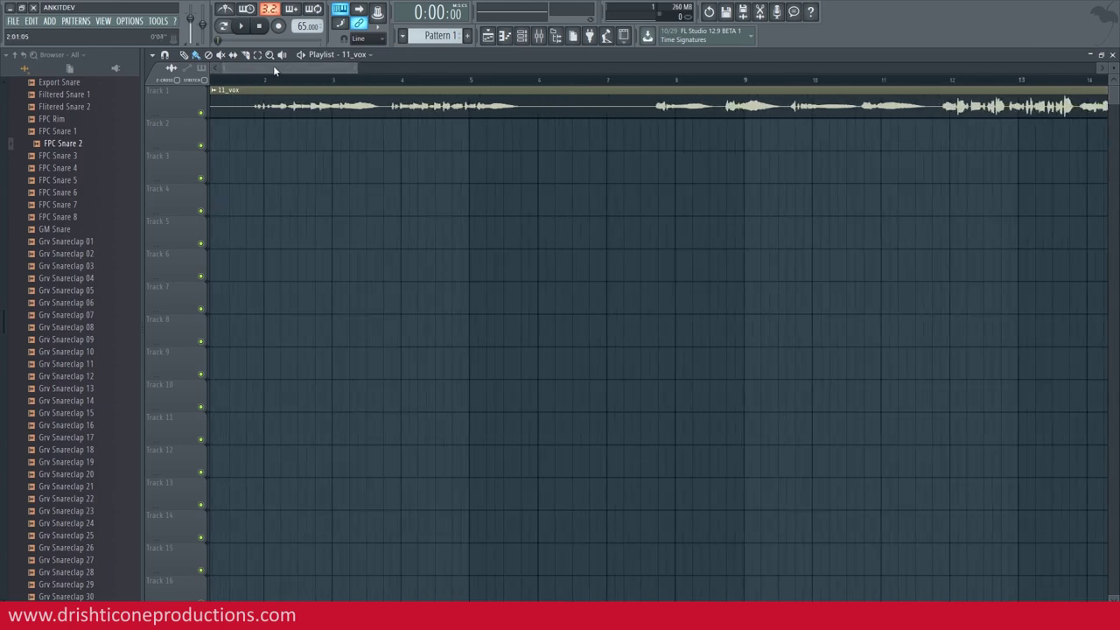
left_click(263, 81)
key("space")
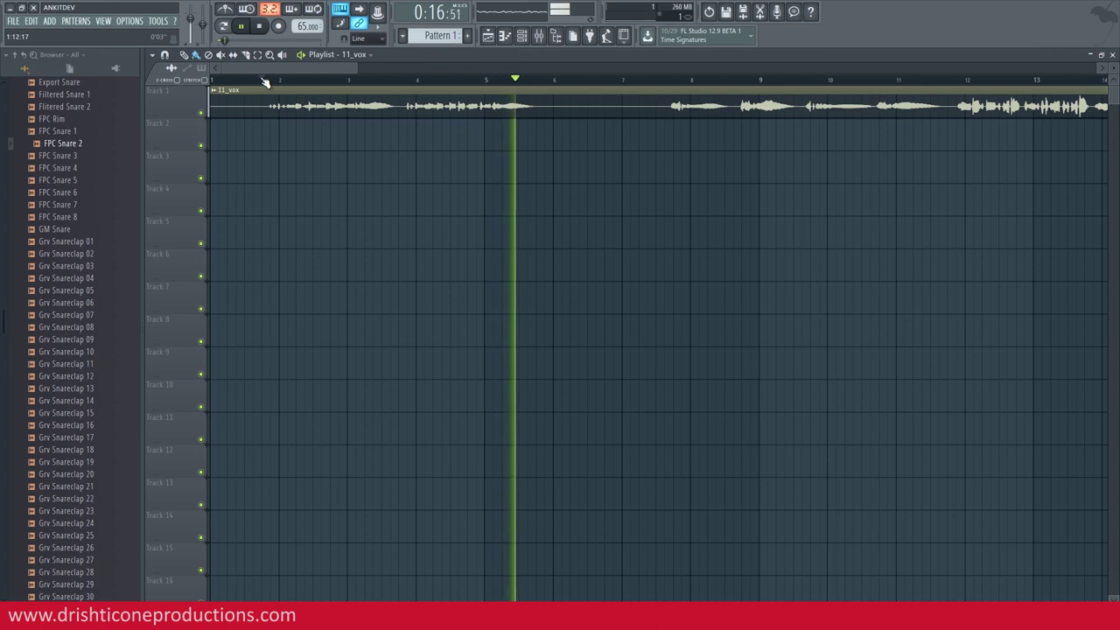
key("space")
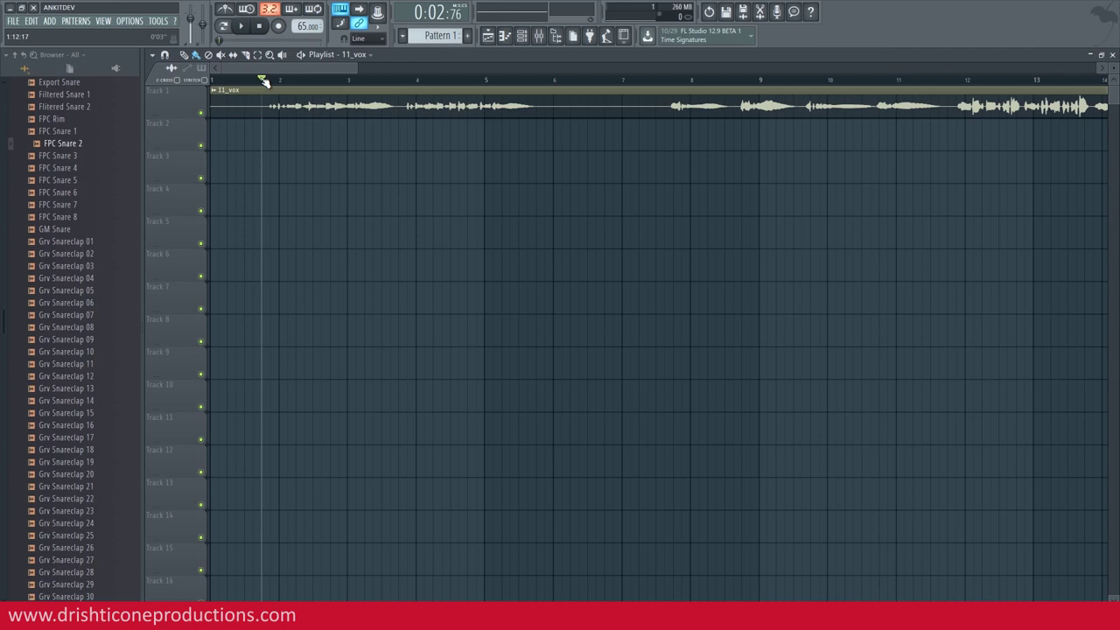
- Turn on the metronome and play the vocal against it from the start of the song
scroll(263, 81, "up", 2)
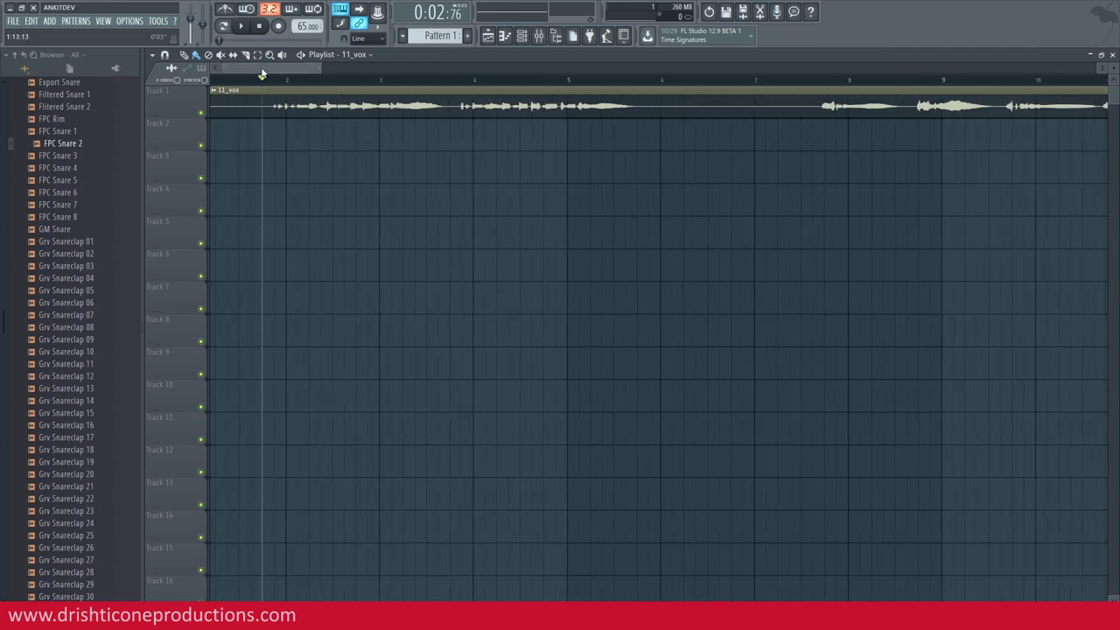
scroll(276, 80, "up", 2)
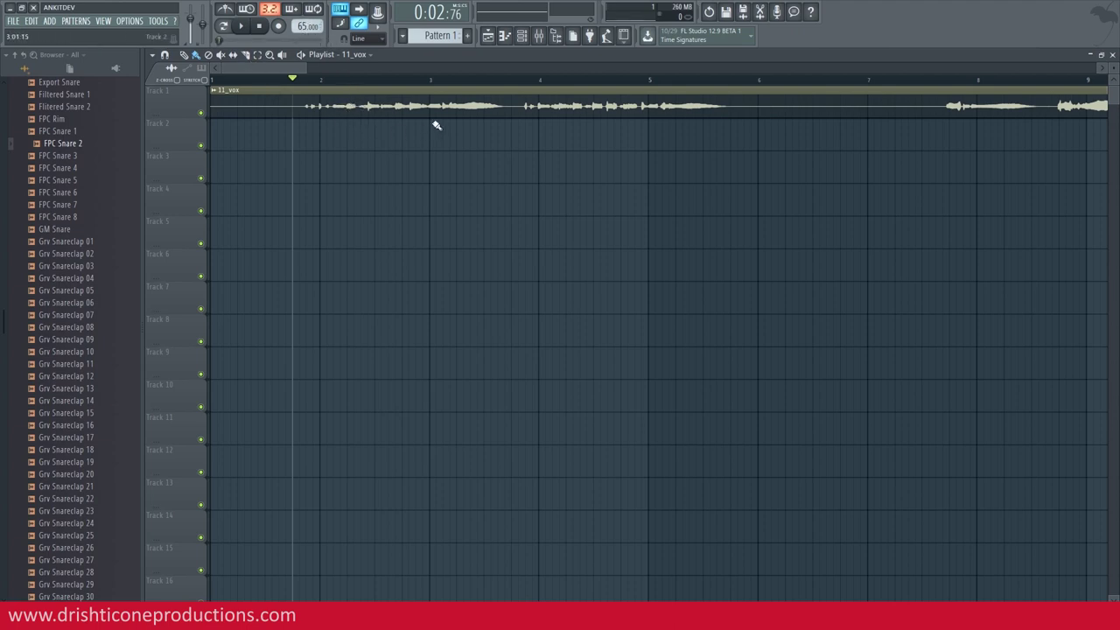
scroll(426, 80, "down", 2)
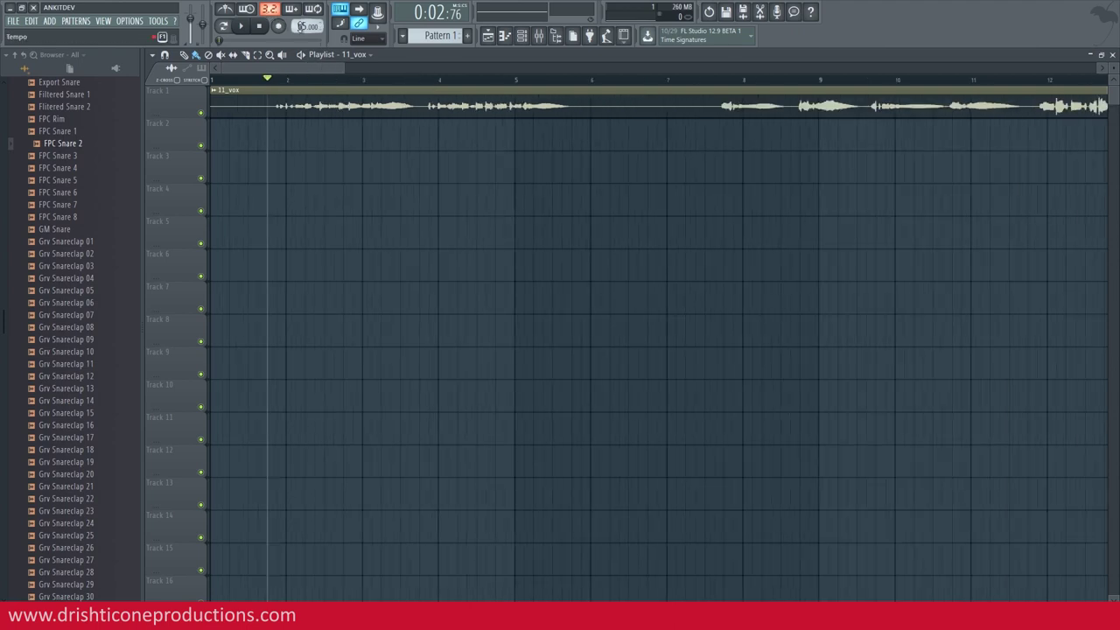
left_click(220, 81)
scroll(224, 84, "up", 2)
left_click(225, 11)
key("space")
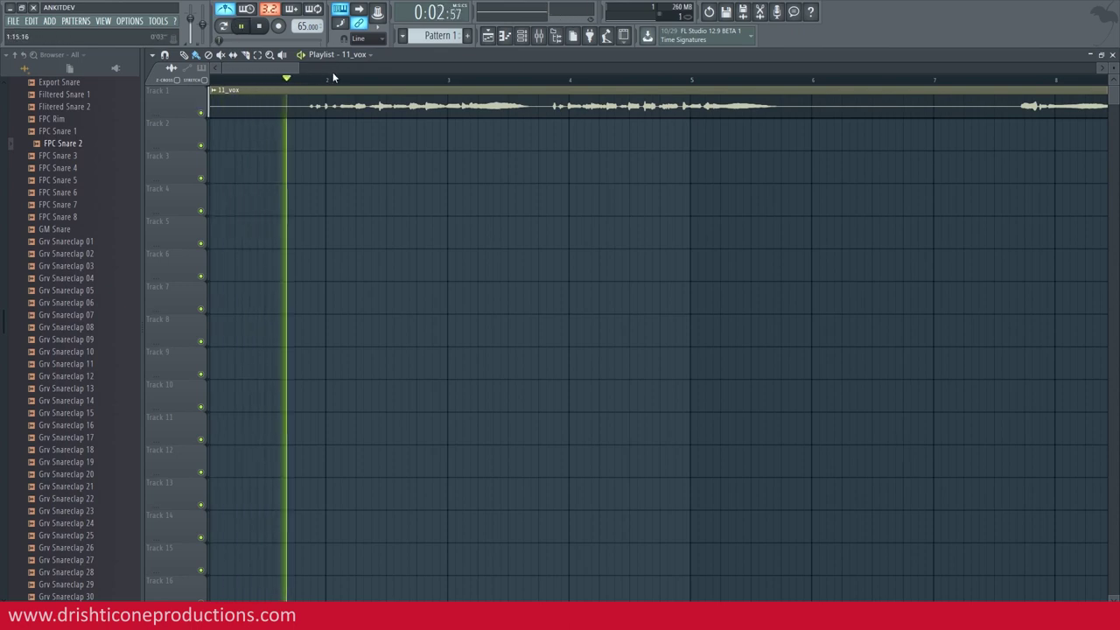
key("space")
- Set the project tempo to 130 BPM and play the vocal against the metronome
right_click(308, 25)
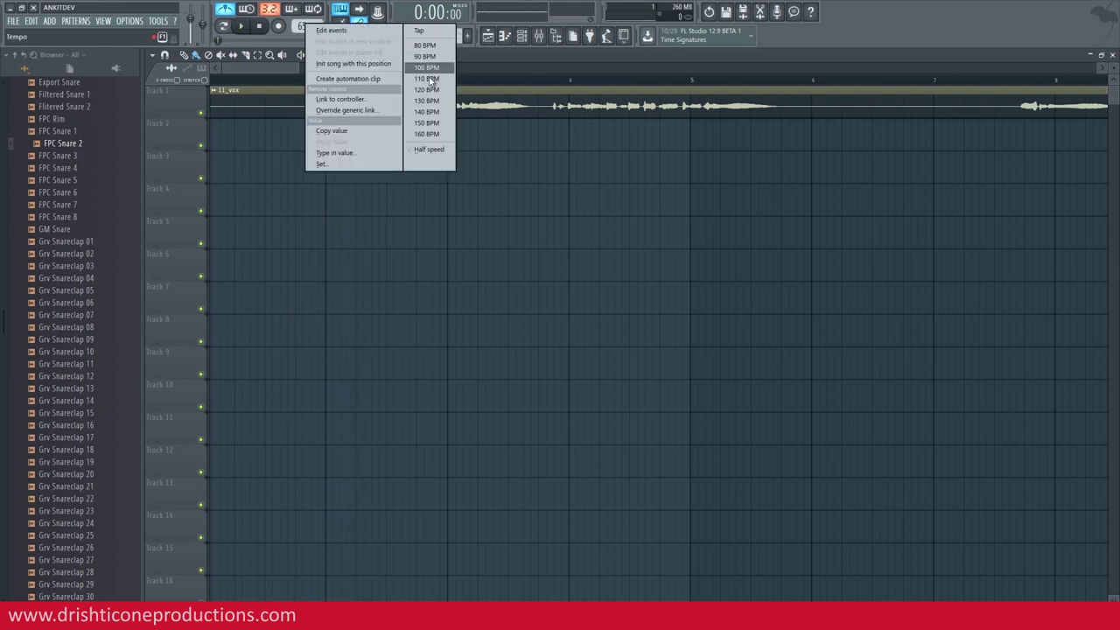
left_click(428, 103)
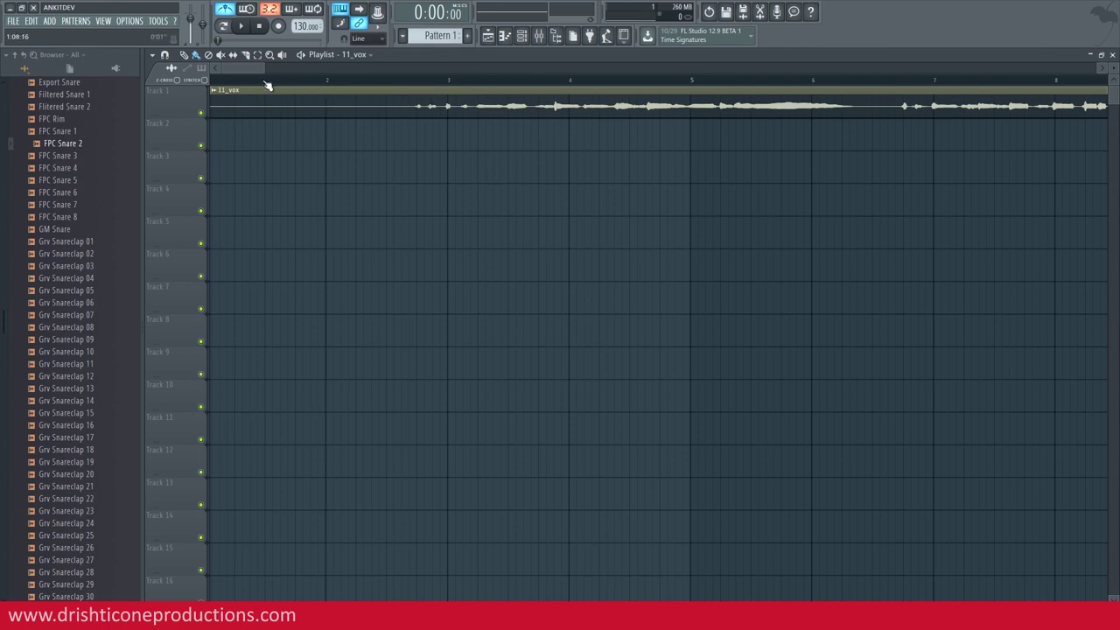
key("space")
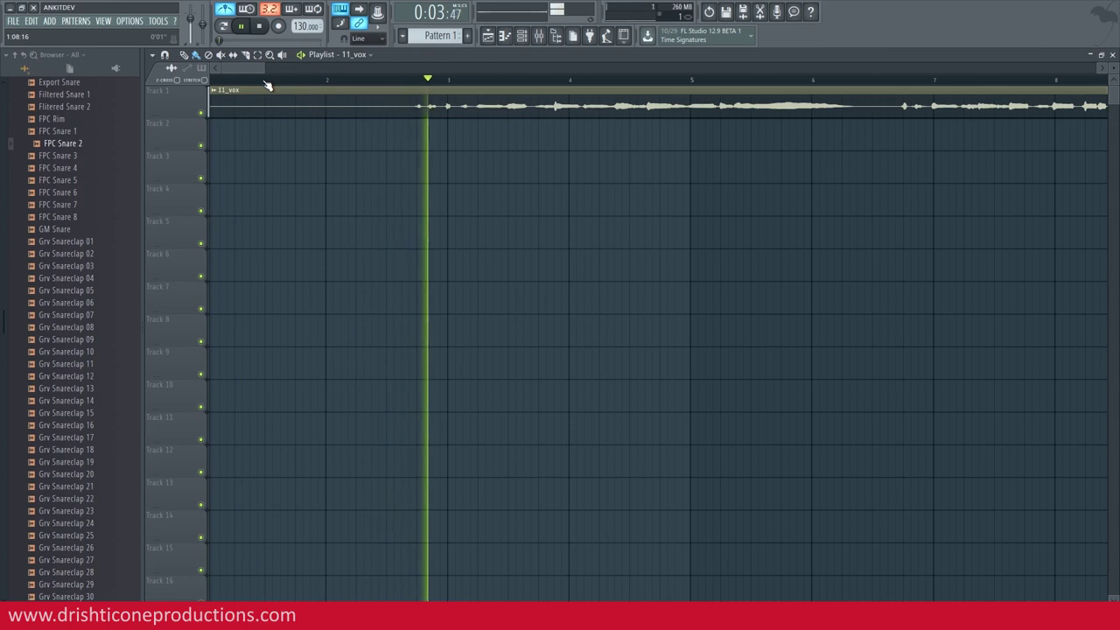
key("space")
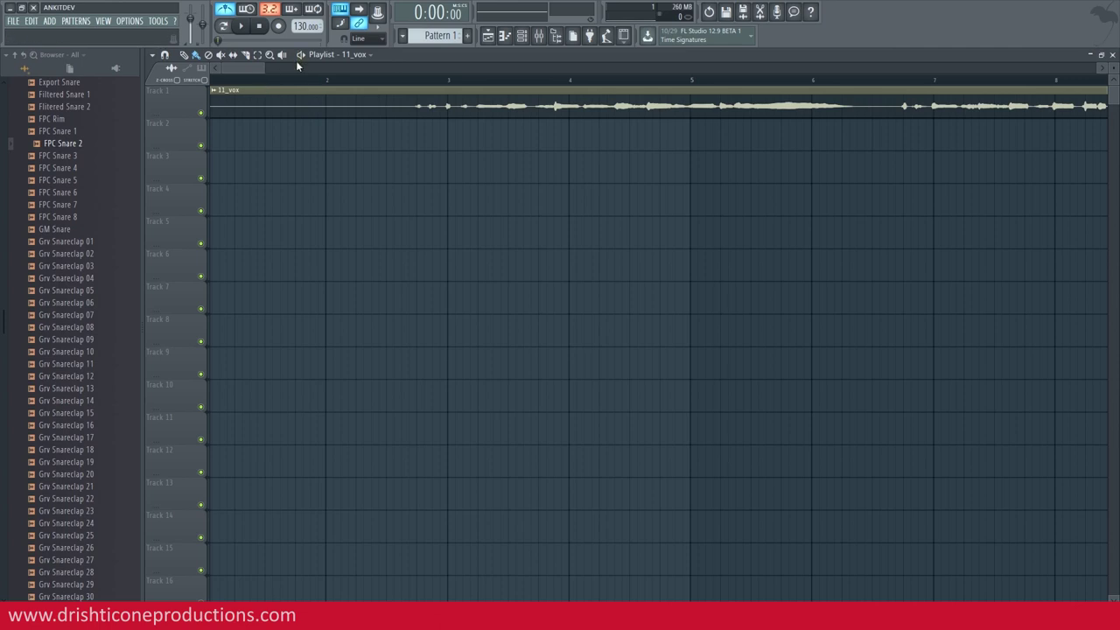
- Place the playhead just before the first vocal phrase and add an FL Keys channel
scroll(309, 83, "down", 3)
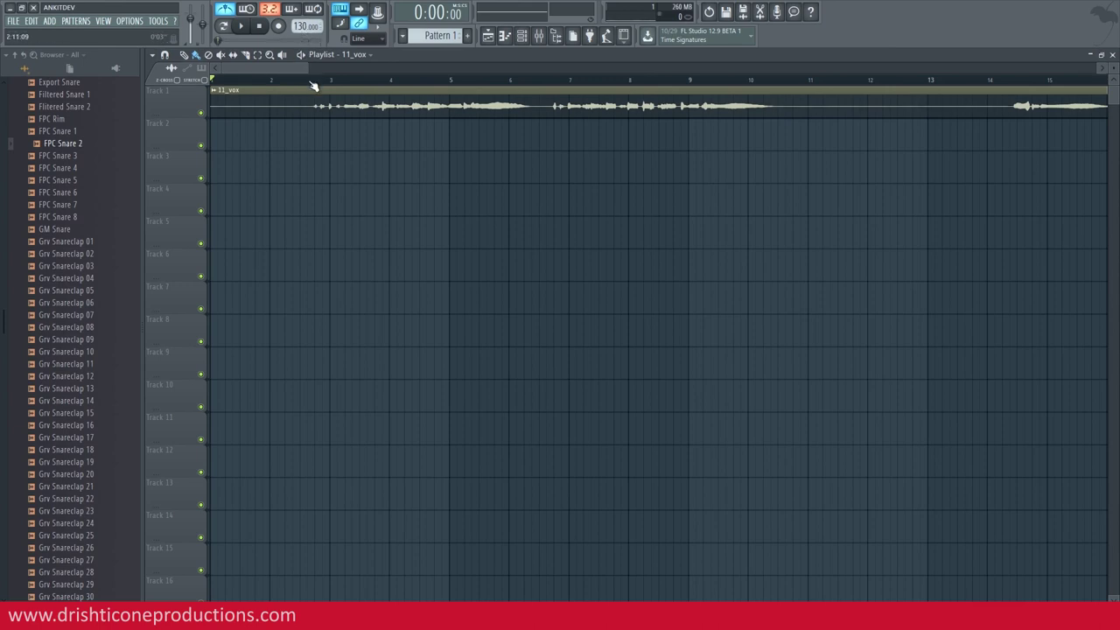
left_click(307, 83)
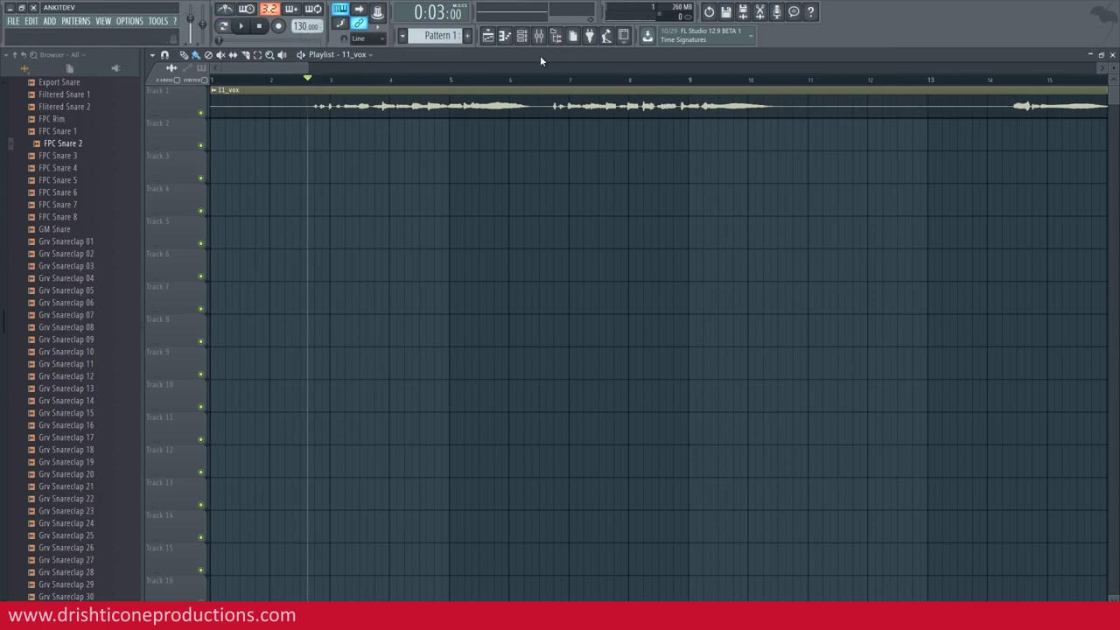
left_click(522, 36)
left_click(442, 248)
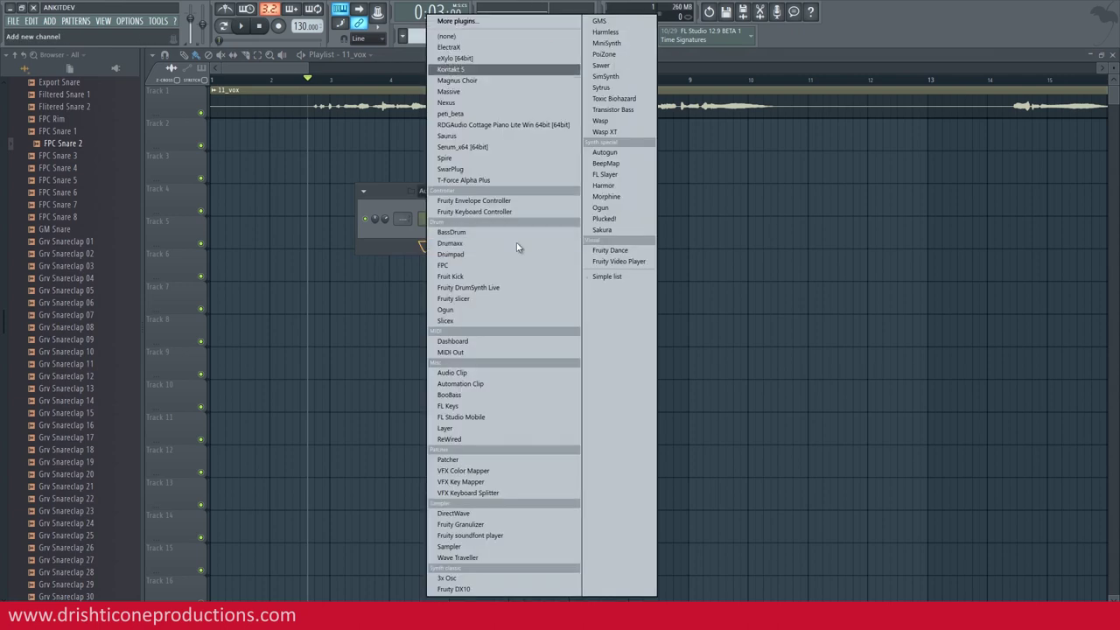
left_click(466, 407)
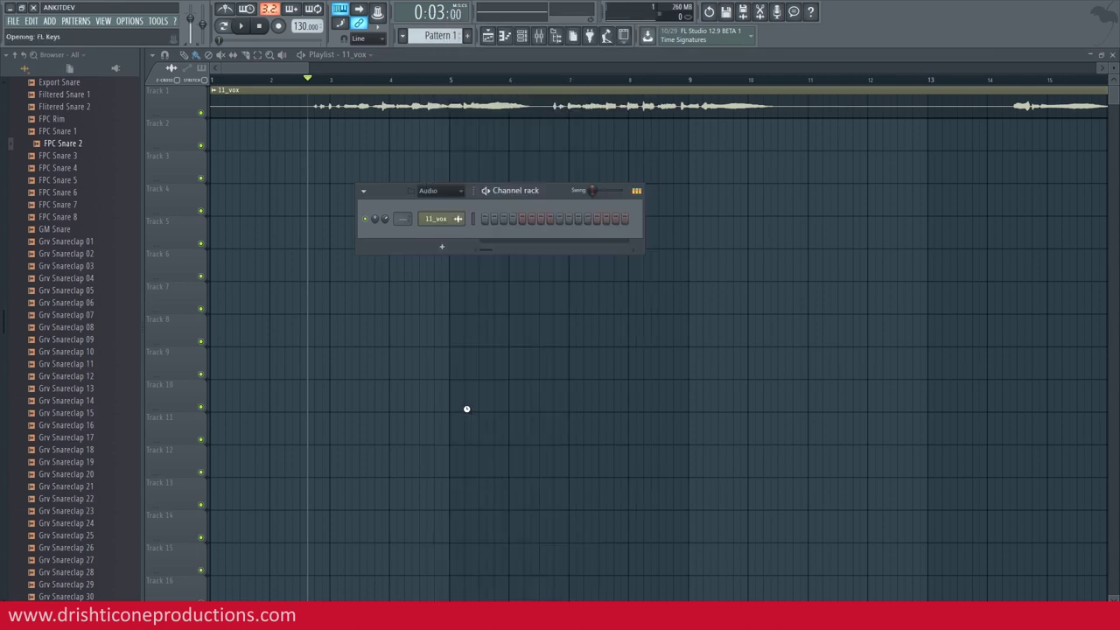
left_click_drag(366, 175, 774, 164)
- Play the opening vocal phrase and try out notes on the FL Keys keyboard to find its root note
key("space")
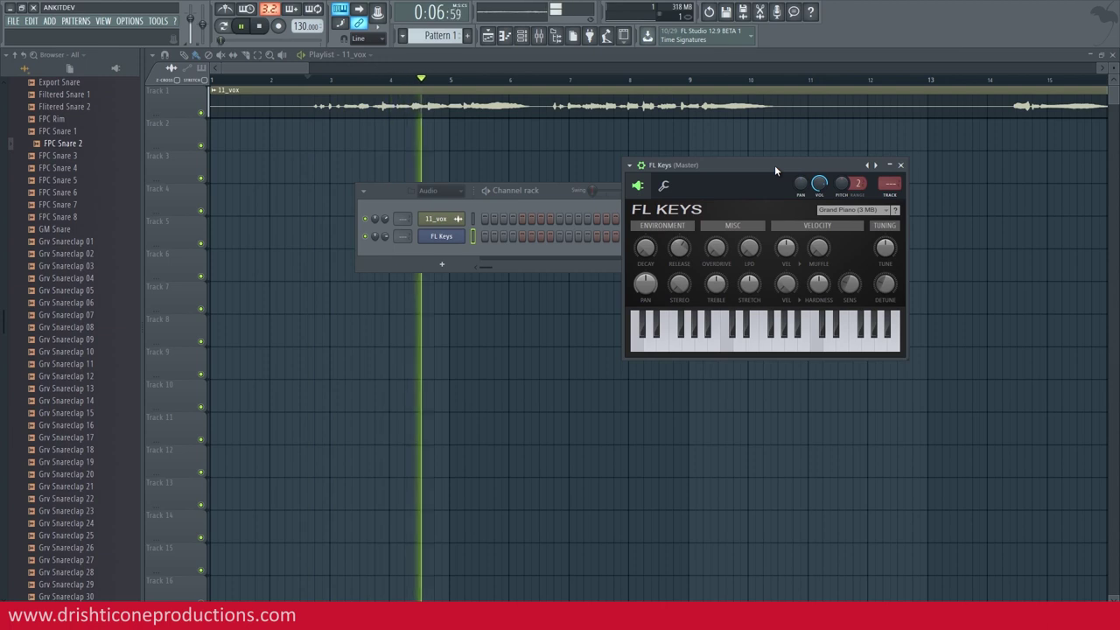
key("space")
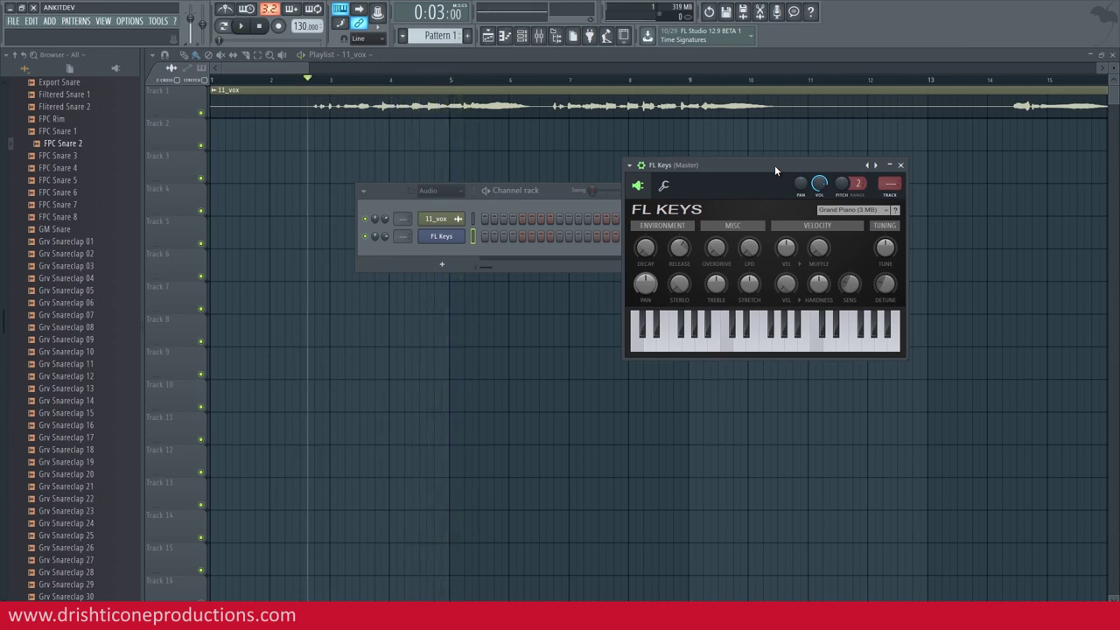
left_click(753, 352)
left_click(743, 348)
left_click(746, 335)
left_click(733, 336)
left_click(733, 336)
left_click(733, 336)
left_click(732, 338)
left_click(750, 348)
left_click(787, 336)
left_click(733, 333)
left_click(734, 336)
left_click(755, 349)
left_click(784, 328)
- Add four C#5 notes for FL Keys in the piano roll, one on each beat of bar 1
right_click(455, 237)
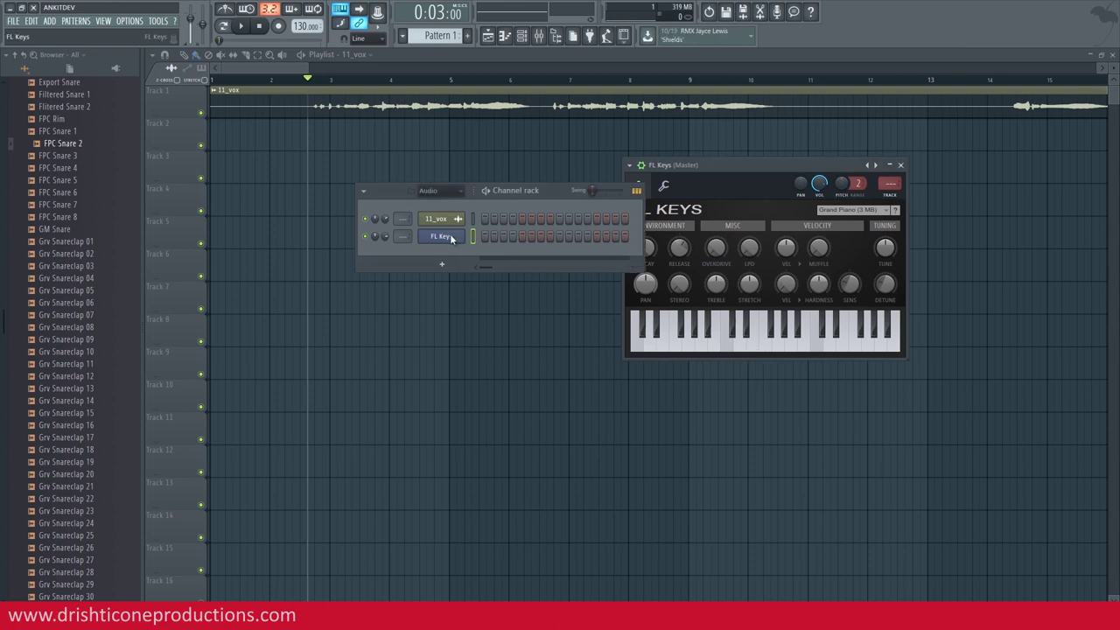
left_click(489, 241)
left_click(178, 393)
left_click(196, 388)
left_click(254, 388)
left_click(309, 388)
left_click(366, 388)
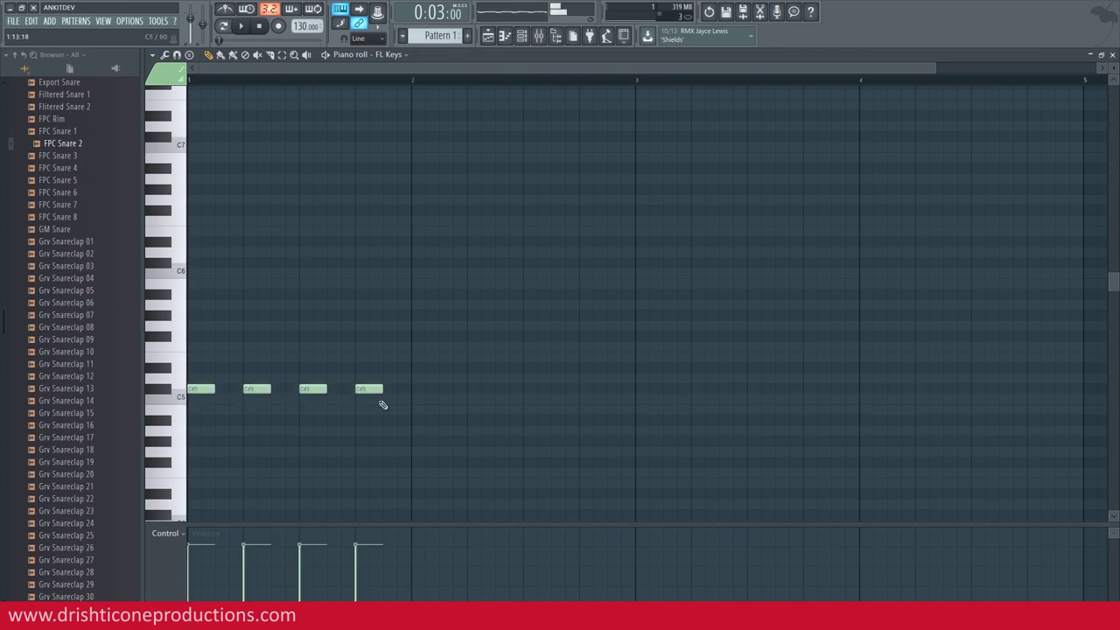
- Fill bars 1 to 5 of Track 2 in the playlist with Pattern 1 clips
left_click(487, 35)
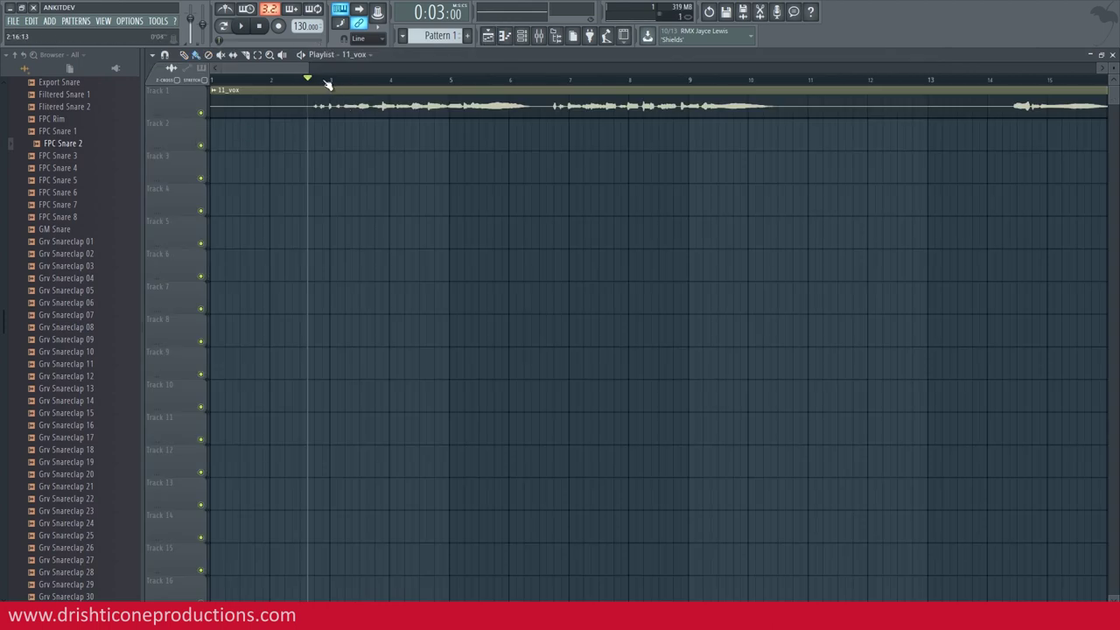
scroll(297, 77, "up", 2)
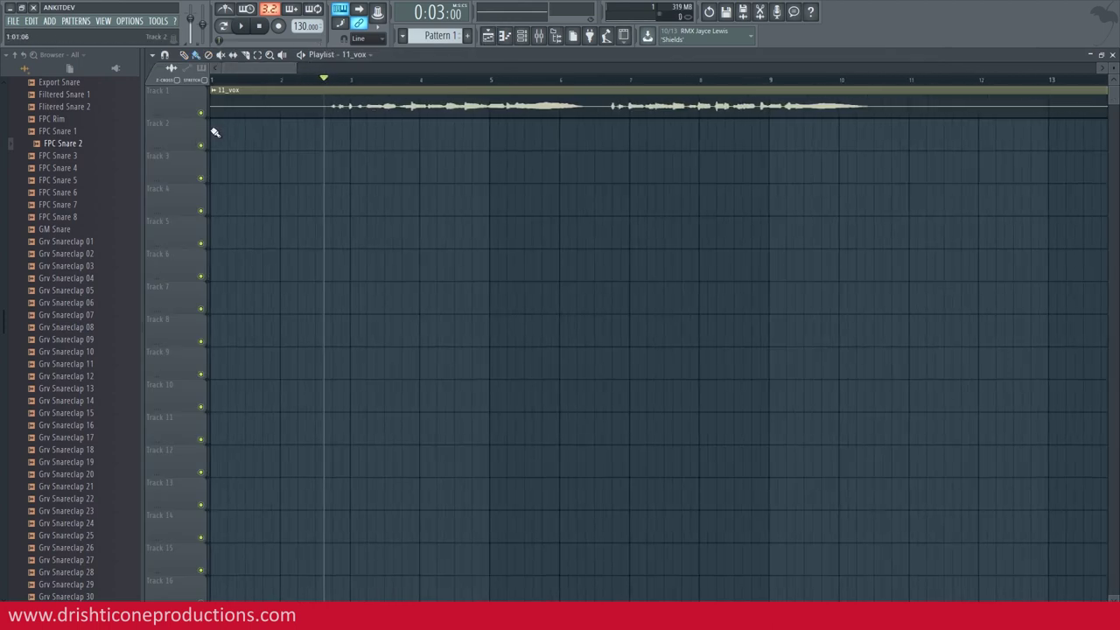
left_click(216, 132)
right_click(328, 143)
left_click(441, 37)
left_click_drag(216, 137, 529, 140)
- Play the repeated piano notes together with the vocal from bar 2
left_click(281, 80)
key("space")
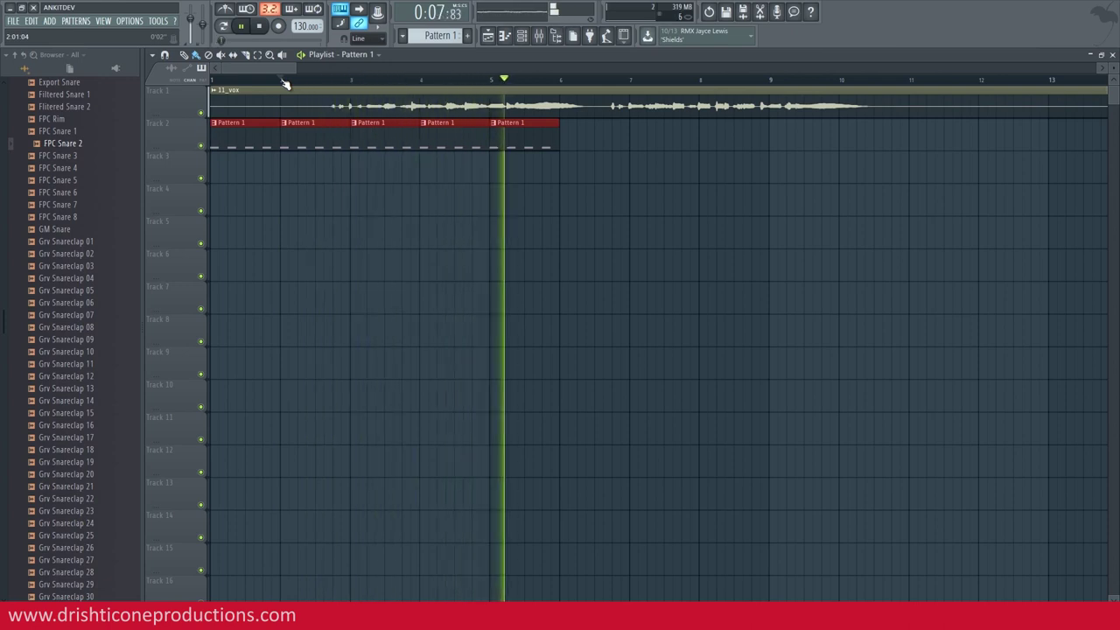
key("space")
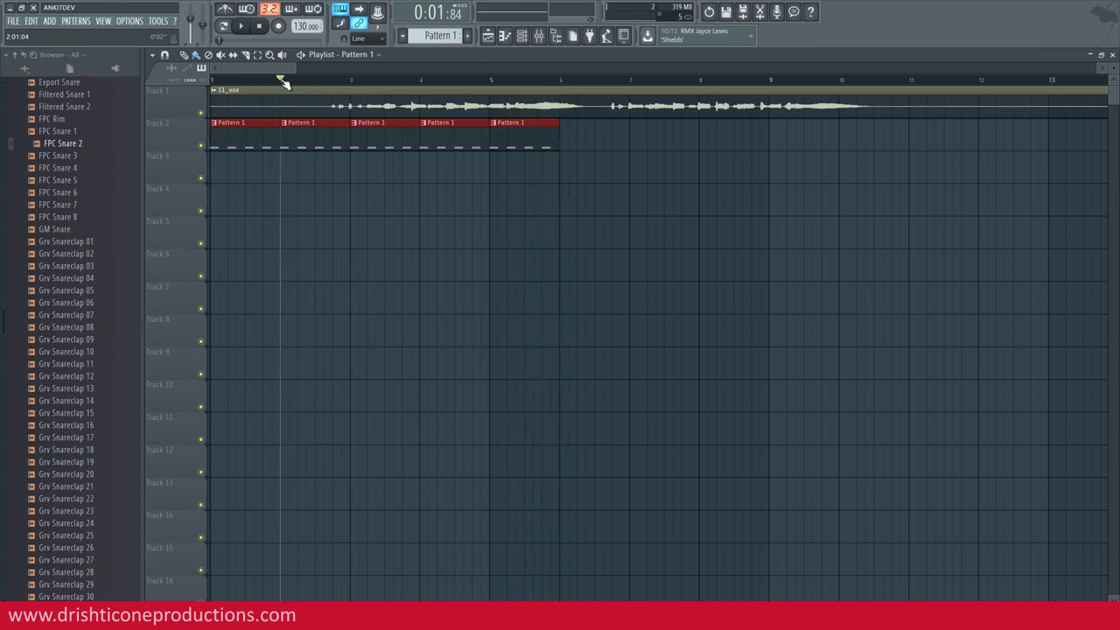
- Open the 11_vox channel settings and the options for its volume
double_click(377, 101)
right_click(422, 159)
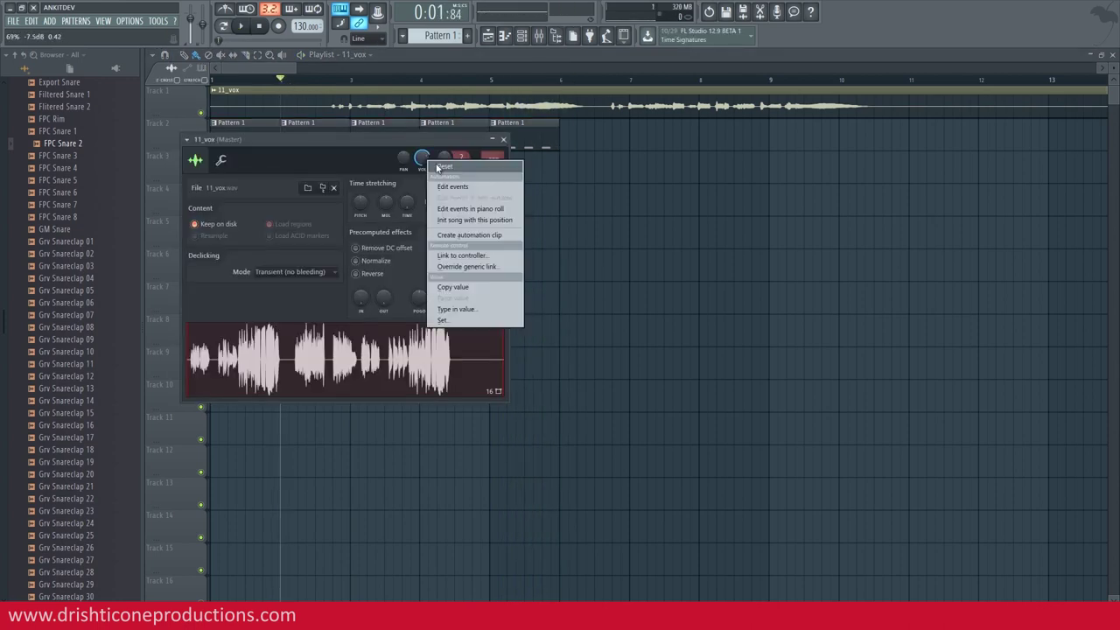
left_click(293, 69)
- Delete all the Pattern 1 clips from Track 2 in the playlist
left_click_drag(315, 147, 521, 149)
right_click(249, 146)
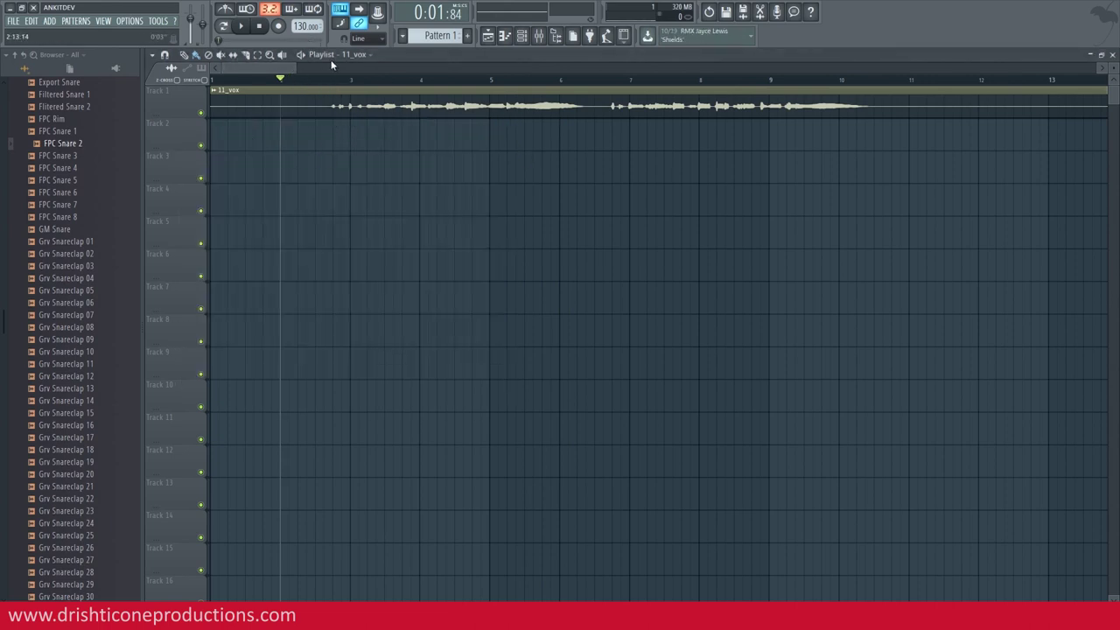
left_click(489, 36)
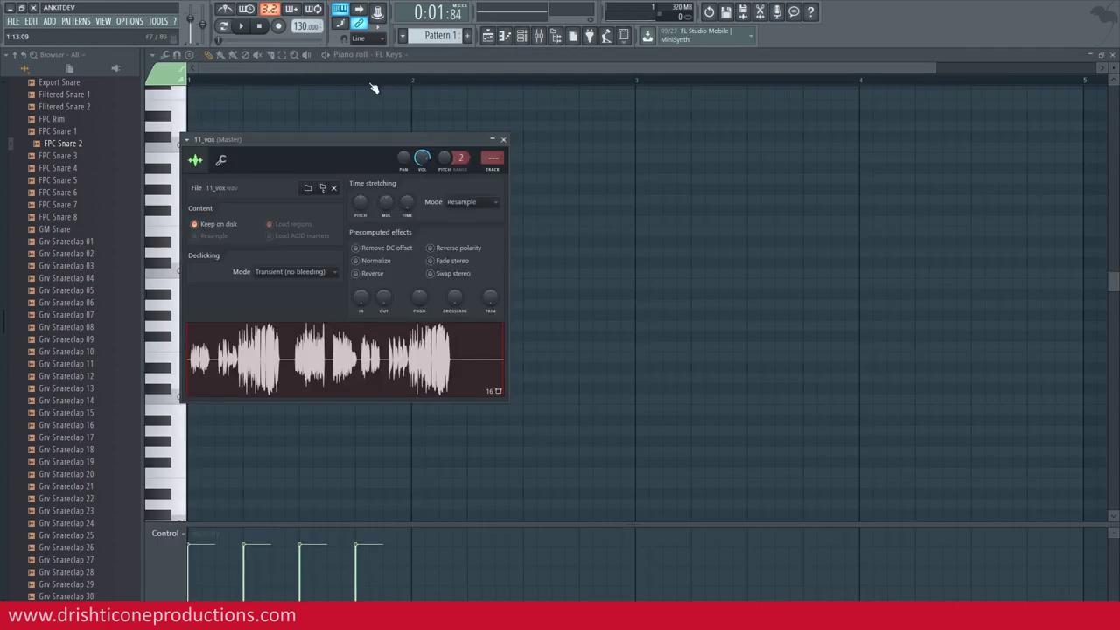
left_click(495, 40)
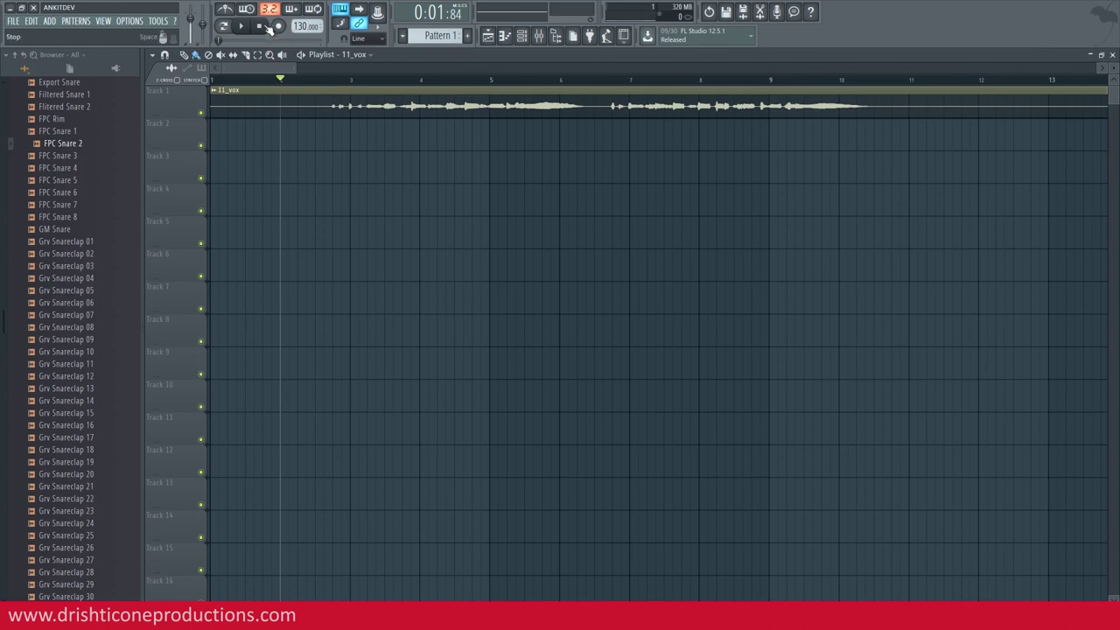
- Create a new pattern and place its clip at bar 1 of Track 2
left_click(317, 134)
right_click(317, 134)
key("F4")
left_click(392, 138)
left_click_drag(392, 137, 260, 128)
- Add a Harmless synth channel to the channel rack and audition a note on its keyboard
key("F6")
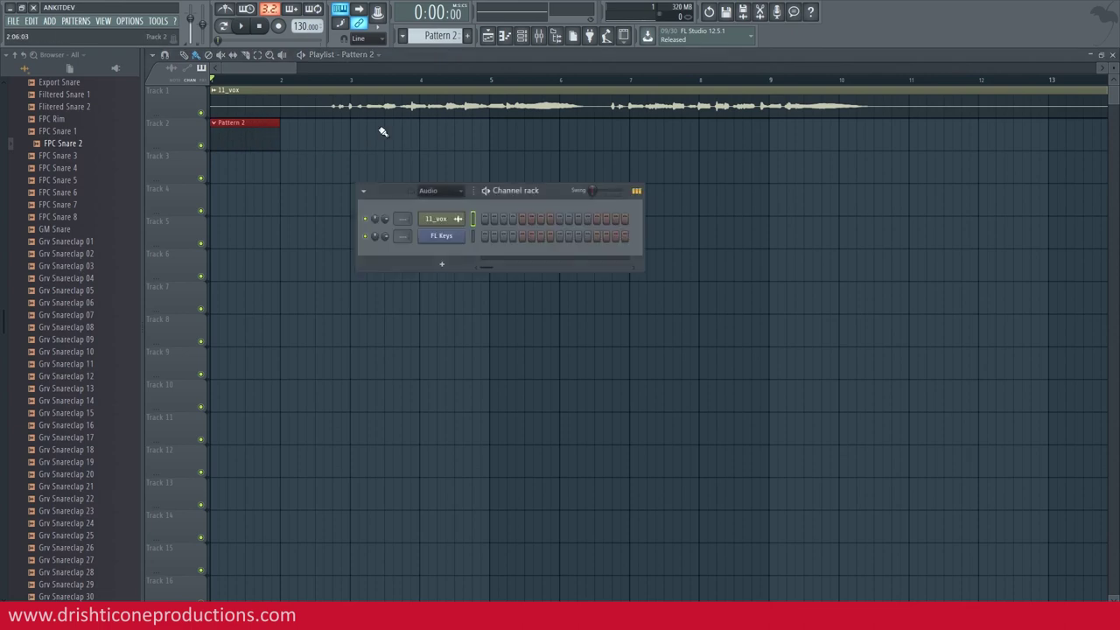
left_click(443, 269)
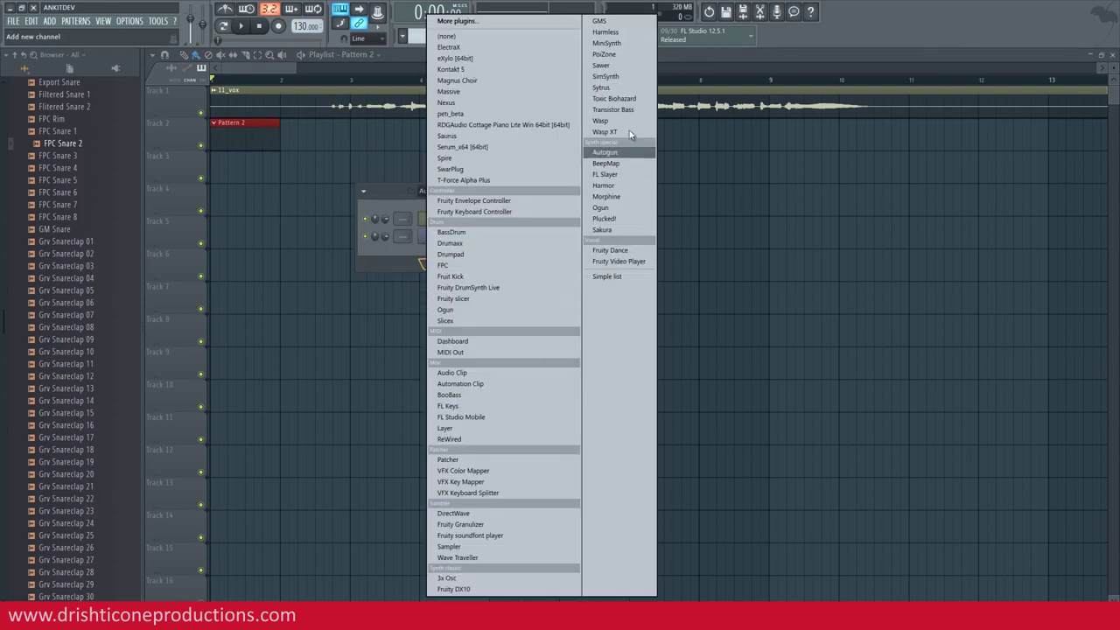
left_click(622, 34)
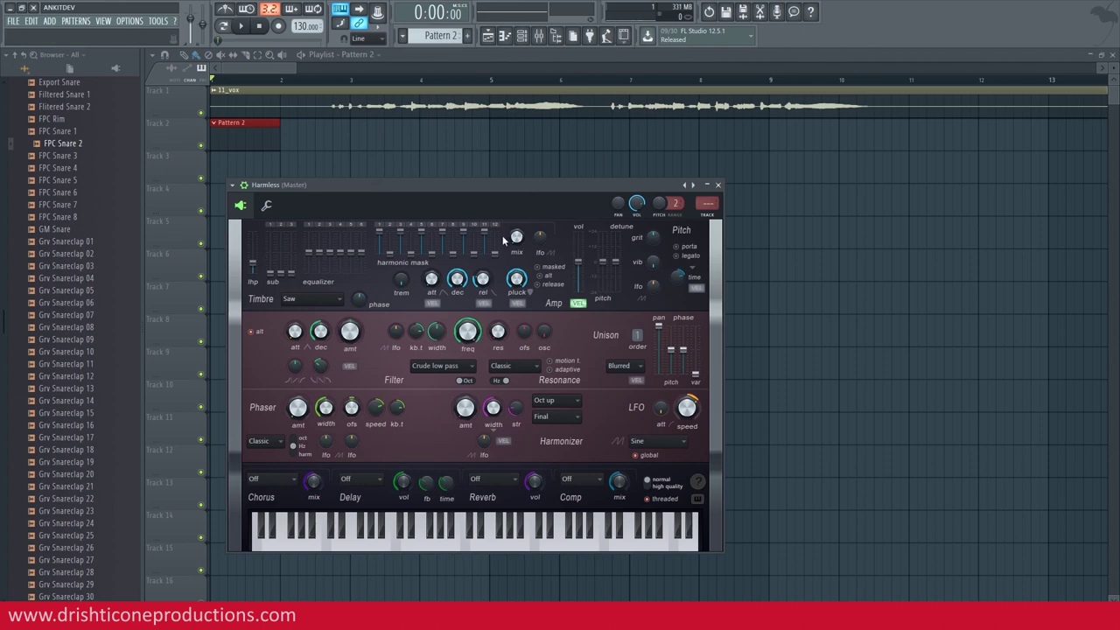
left_click(480, 525)
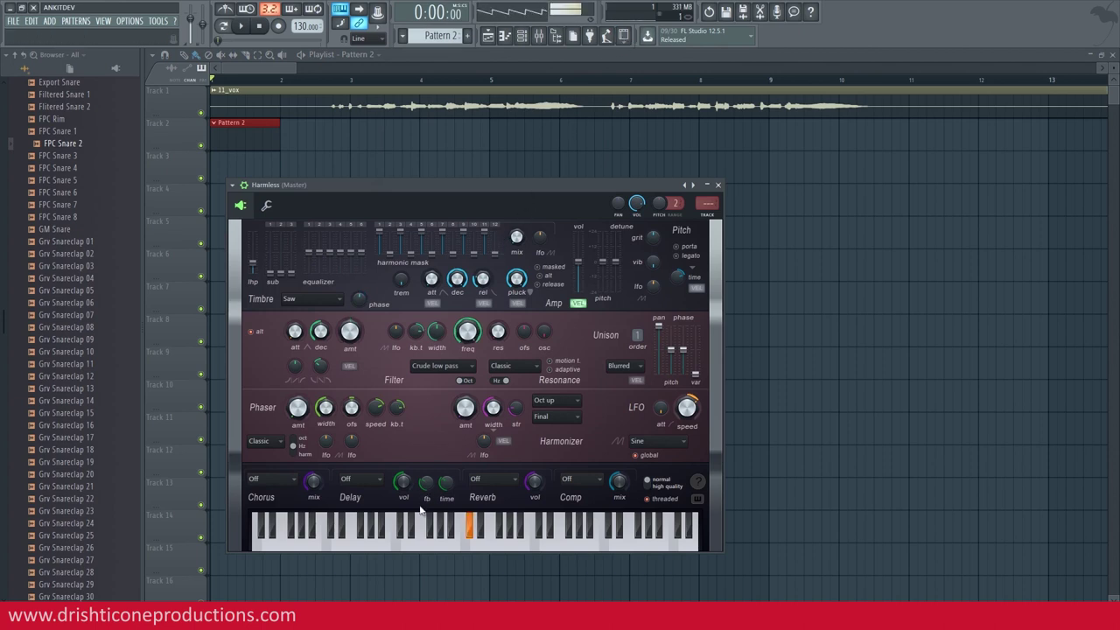
- Audition several notes on the Harmless keyboard and close its window
left_click(402, 532)
left_click(403, 532)
left_click(403, 532)
left_click(540, 535)
left_click(542, 536)
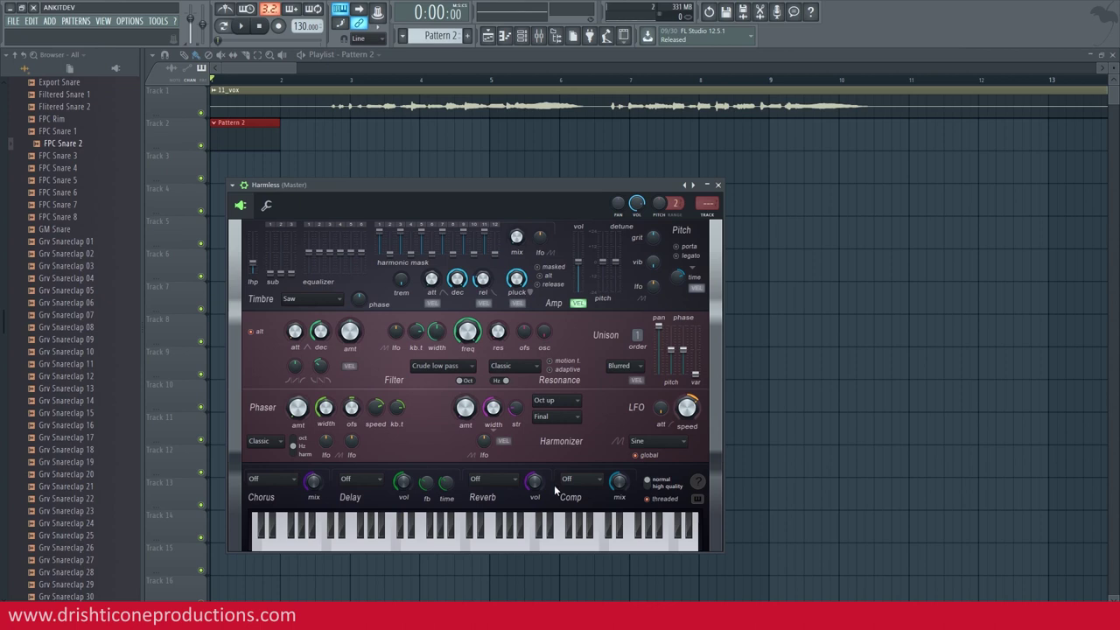
left_click(540, 535)
left_click(718, 187)
- Open the Harmless channel's piano roll and place a half-beat C#6 note on each of the four beats of bar 1
right_click(454, 258)
left_click(481, 254)
left_click_drag(232, 412, 164, 259)
left_click(207, 233)
right_click(200, 235)
left_click(254, 263)
left_click(310, 264)
left_click(366, 263)
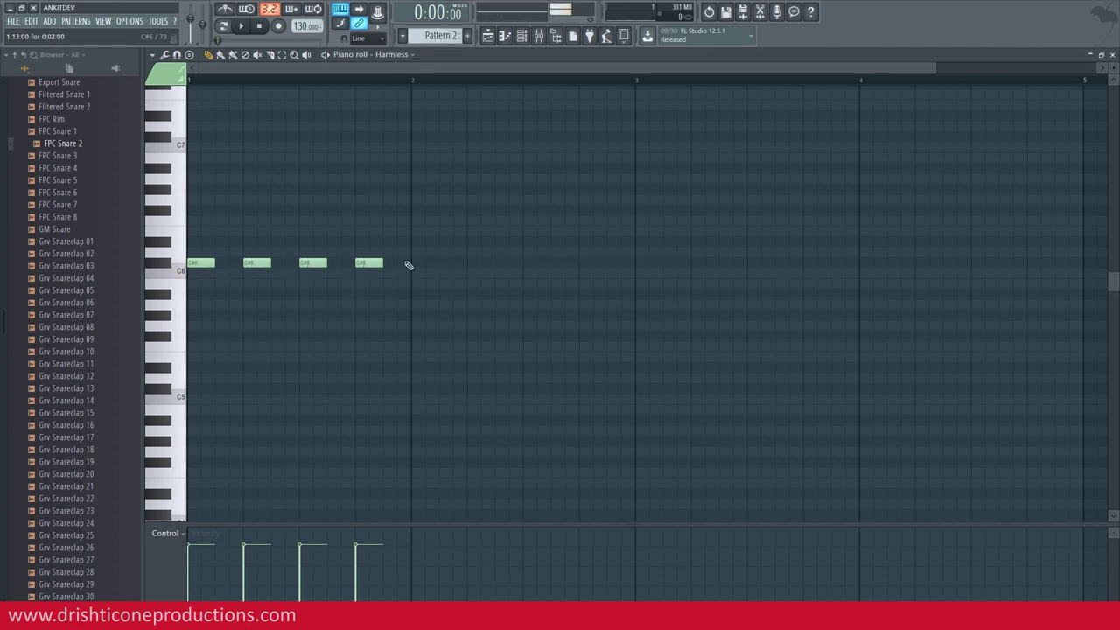
- Show the playlist with the channel rack, mark bar 1 as the loop region and play it
left_click(504, 35)
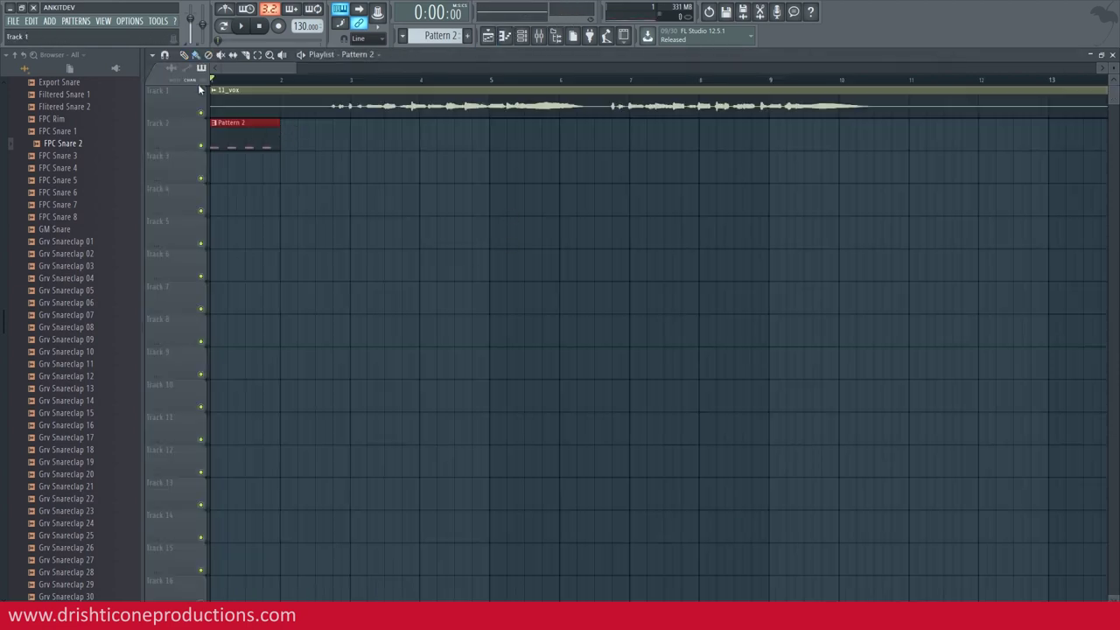
left_click(284, 90)
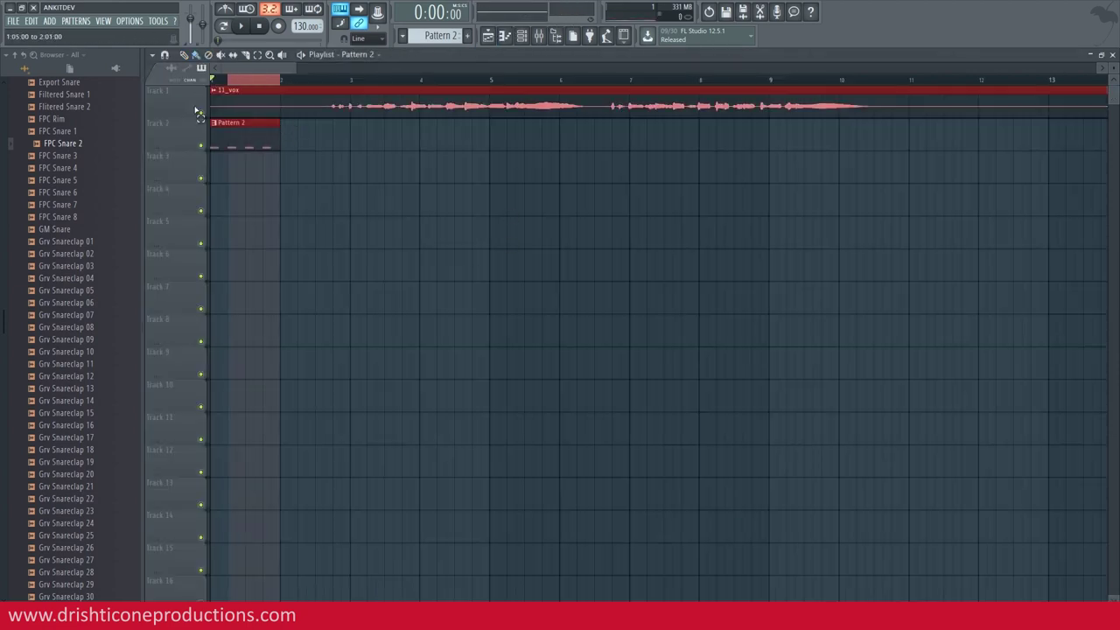
left_click(522, 37)
key("space")
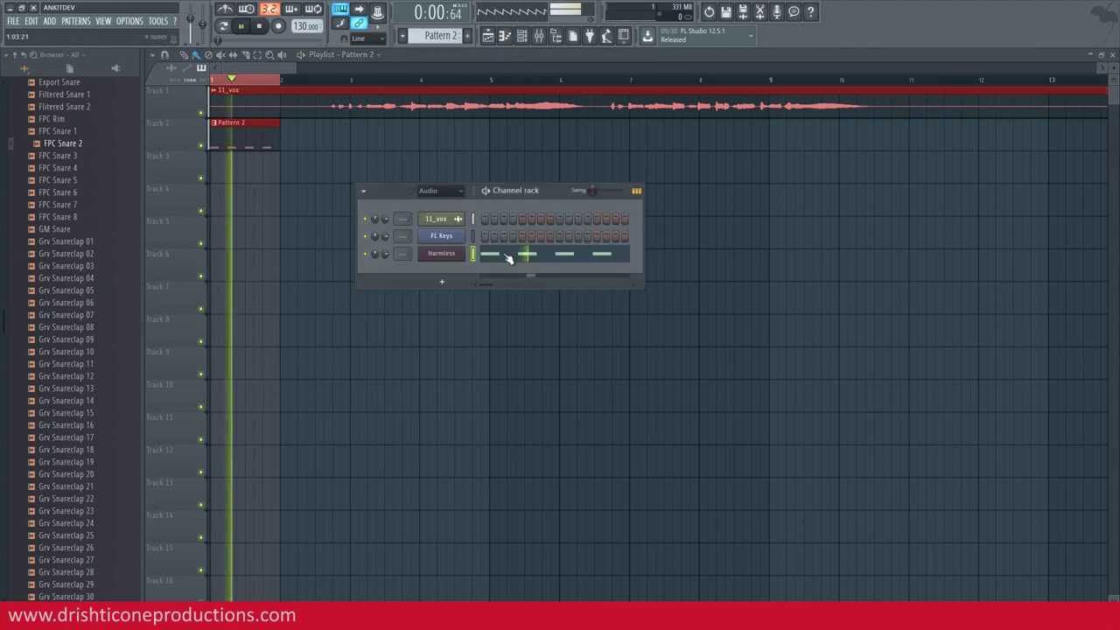
- Lower the Harmless pluck decay length to 10% while auditioning the loop, and clear the loop selection
left_click(451, 256)
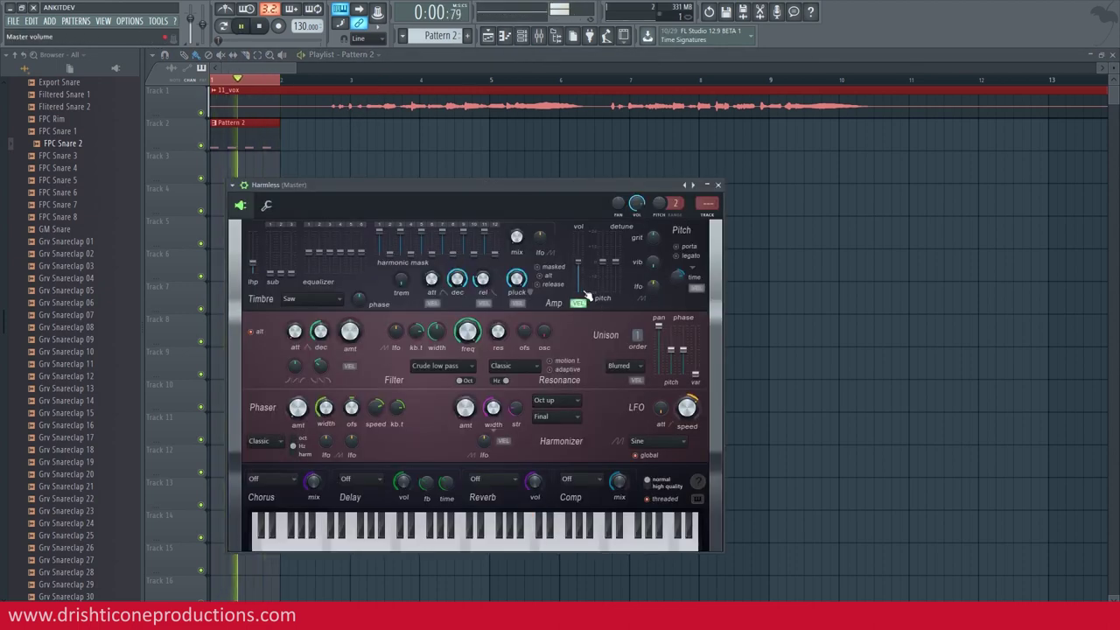
key("space")
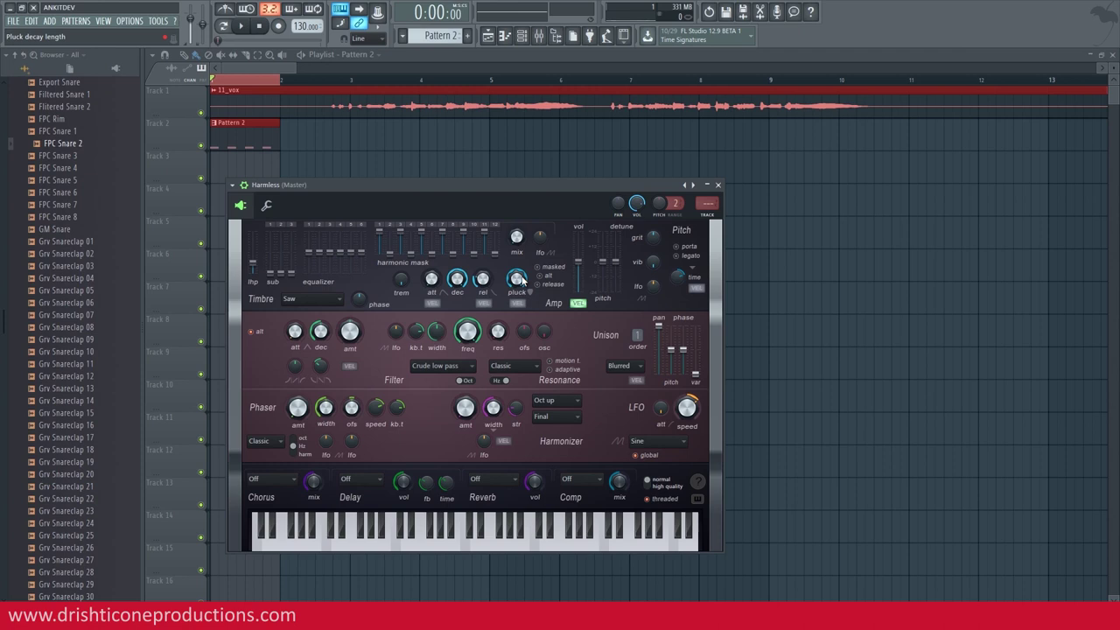
key("space")
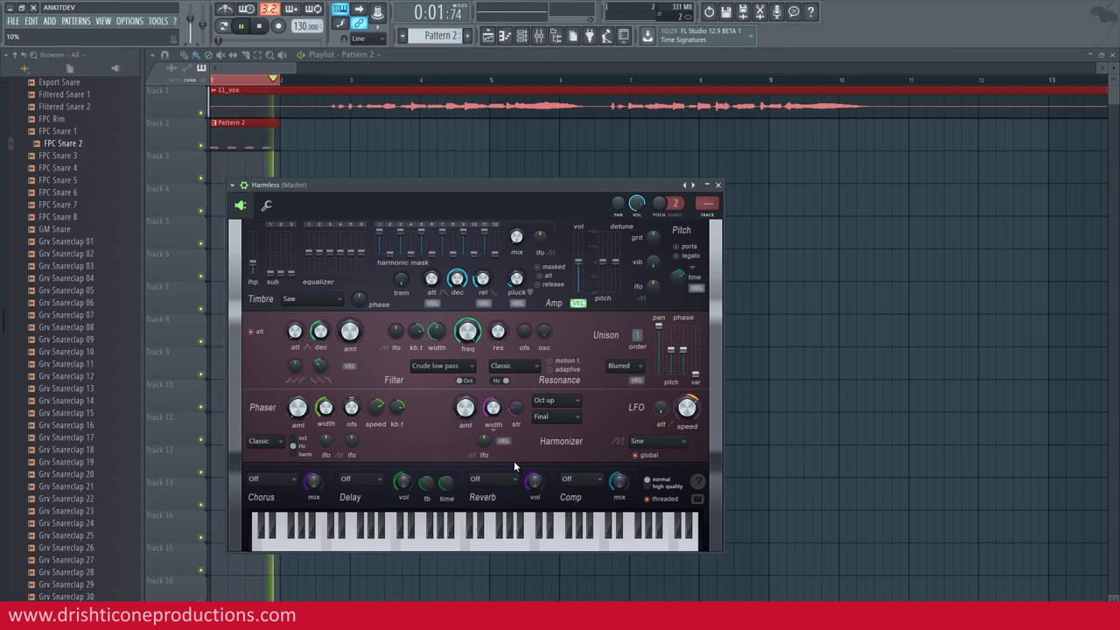
key("space")
left_click(216, 80, "ctrl")
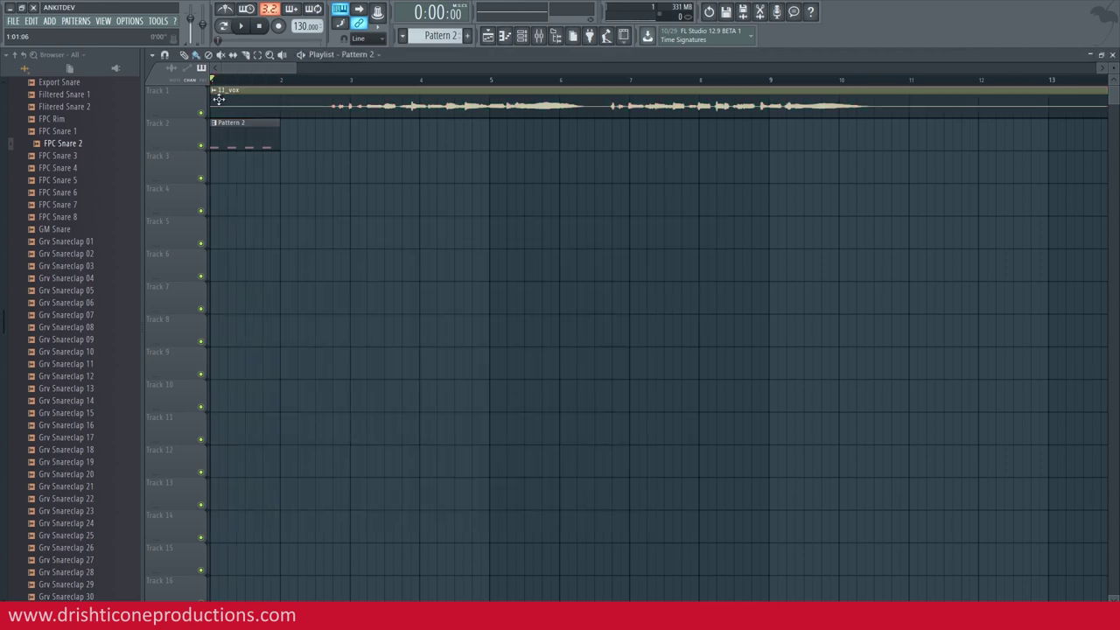
- Add E6 and G#6 above each C#6 note in bar 1 of the Harmless piano roll to form four chords
double_click(231, 132)
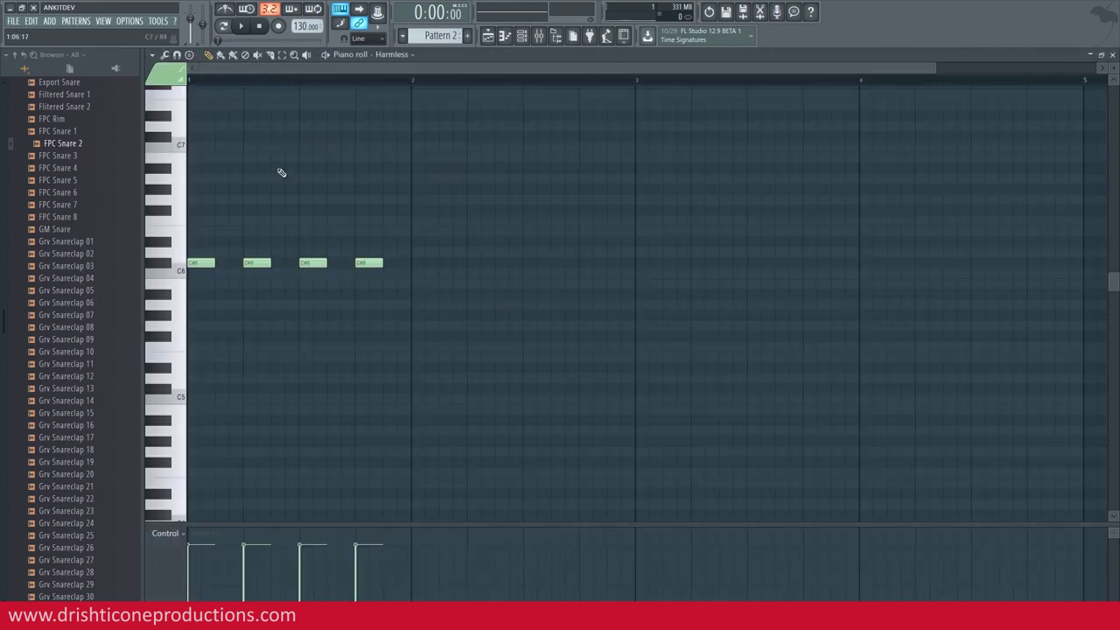
left_click(170, 264)
left_click(178, 232)
left_click(196, 232)
left_click(191, 190)
left_click(248, 231)
left_click(252, 190)
left_click(304, 233)
left_click(306, 190)
left_click(358, 232)
left_click(360, 190)
- Switch playback to pattern mode and listen to the bar 1 chords
left_click(224, 27)
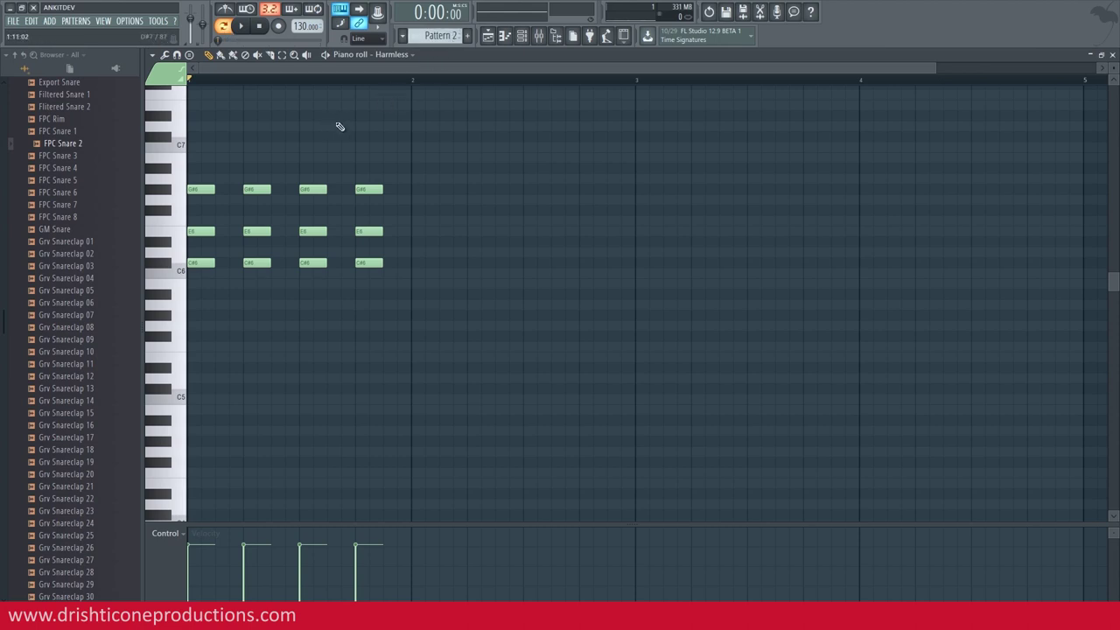
key("space")
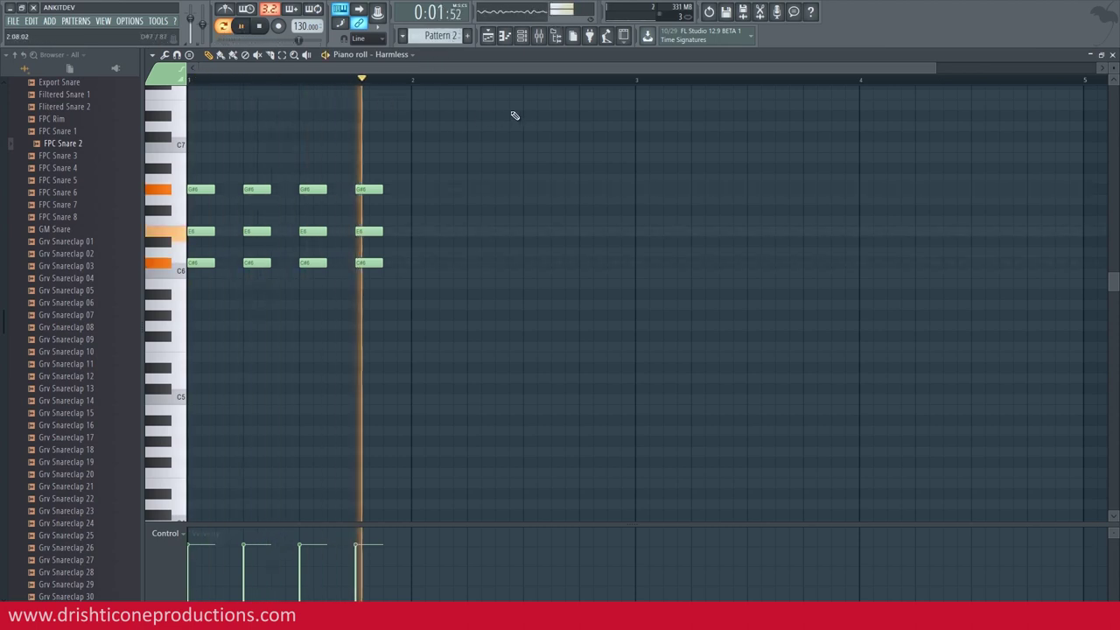
key("space")
- Place half-beat chords of B5, D#6 and F#6 on all four beats of bar 2
left_click_drag(422, 291, 422, 282)
left_click(415, 241)
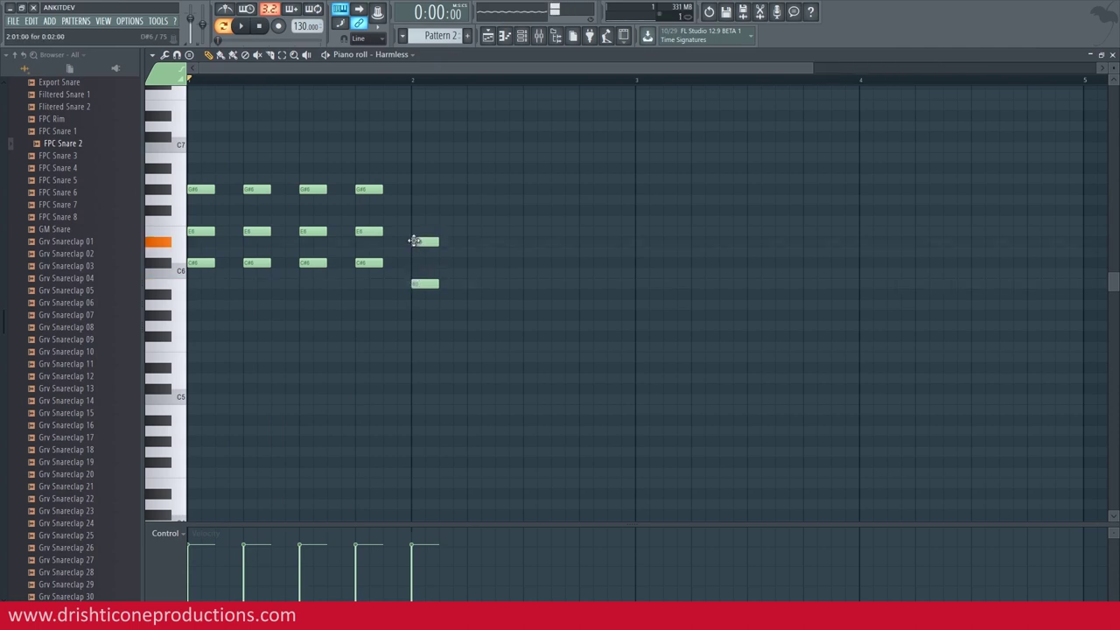
left_click(415, 211)
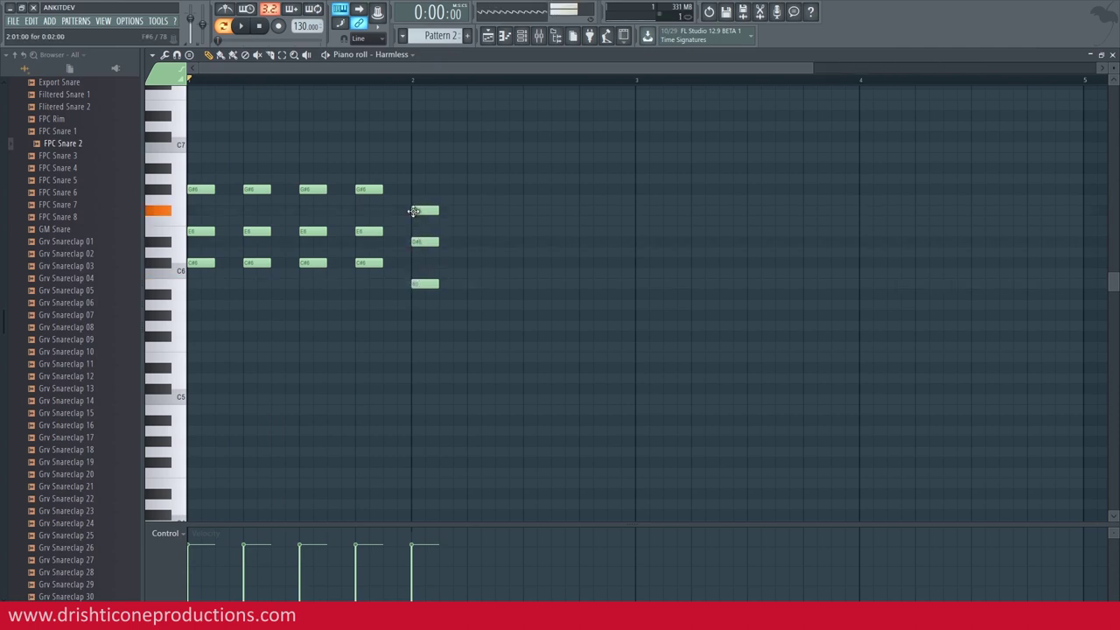
left_click(469, 283)
left_click(469, 240)
left_click(471, 210)
left_click(524, 283)
left_click(523, 241)
left_click(524, 211)
left_click(581, 282)
left_click(582, 241)
left_click(582, 210)
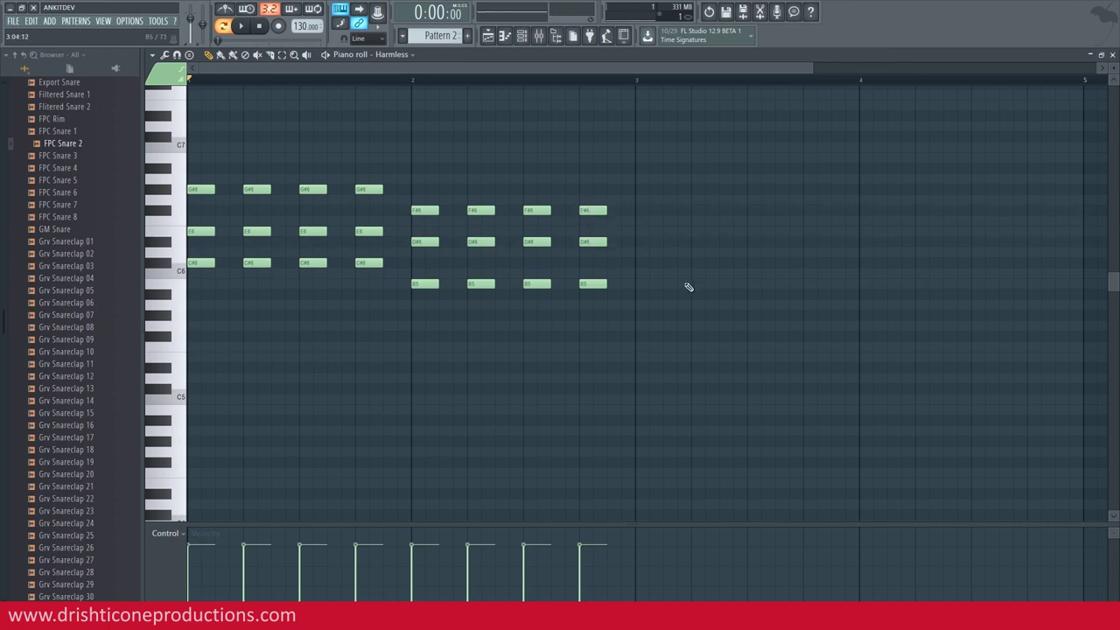
- Place half-beat chords of A5, C#6 and E6 on all four beats of bar 3, and play the pattern back
left_click_drag(646, 314, 641, 303)
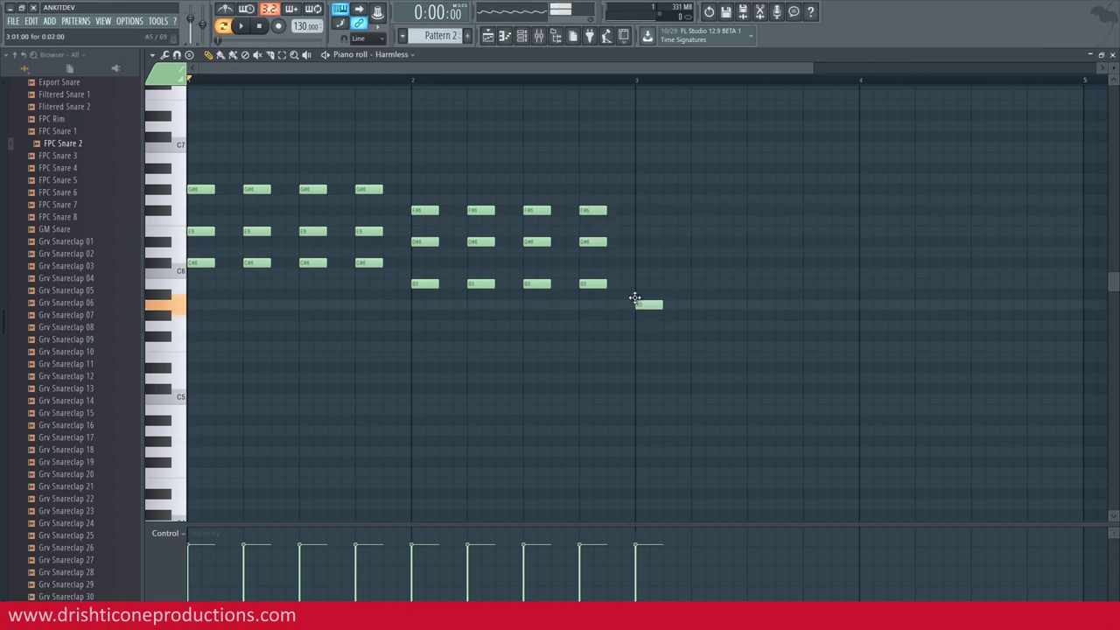
left_click(641, 264)
left_click(641, 230)
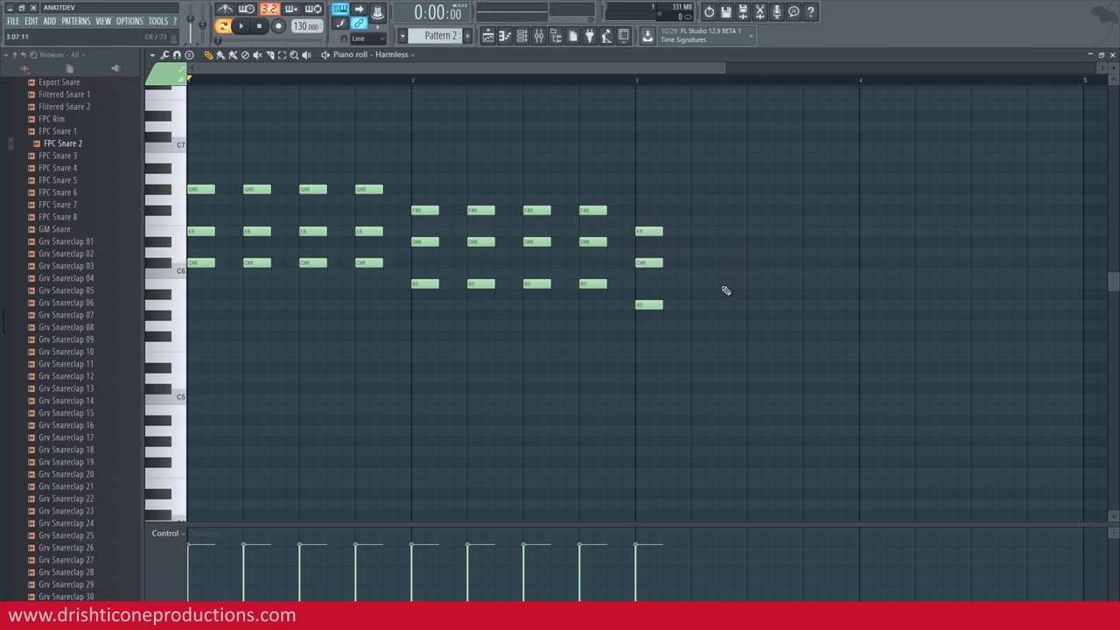
left_click(694, 304)
left_click(694, 262)
left_click(694, 231)
left_click(750, 305)
left_click(750, 263)
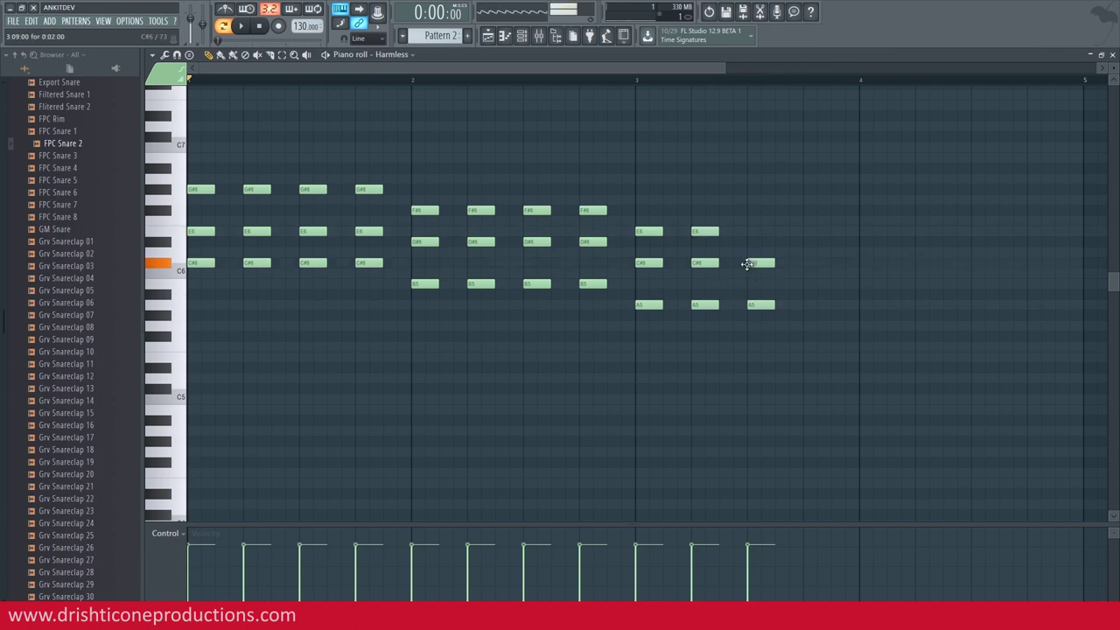
left_click(751, 231)
left_click(804, 304)
left_click(802, 262)
left_click(805, 231)
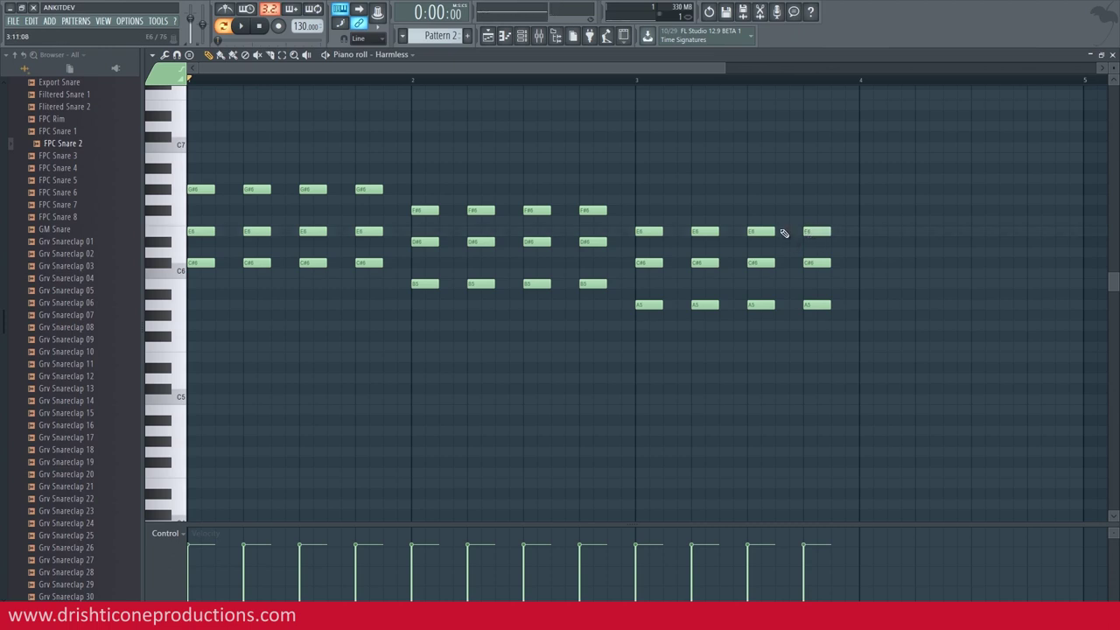
key("space")
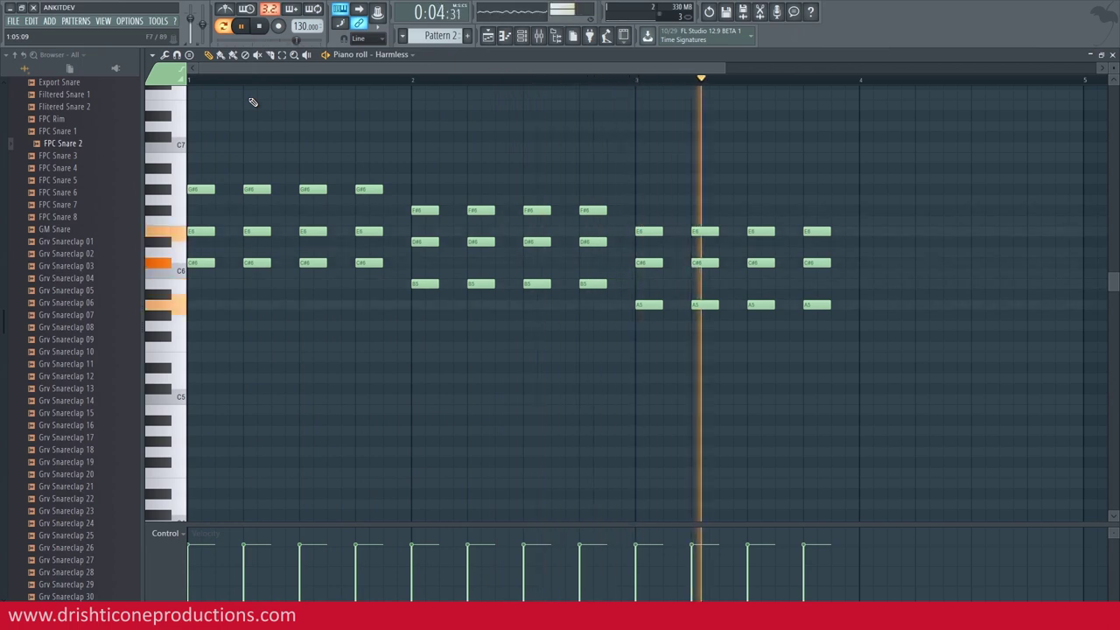
key("space")
- Duplicate the four bar 2 chords into bar 4 and play the four-bar progression
left_click_drag(602, 194, 404, 320)
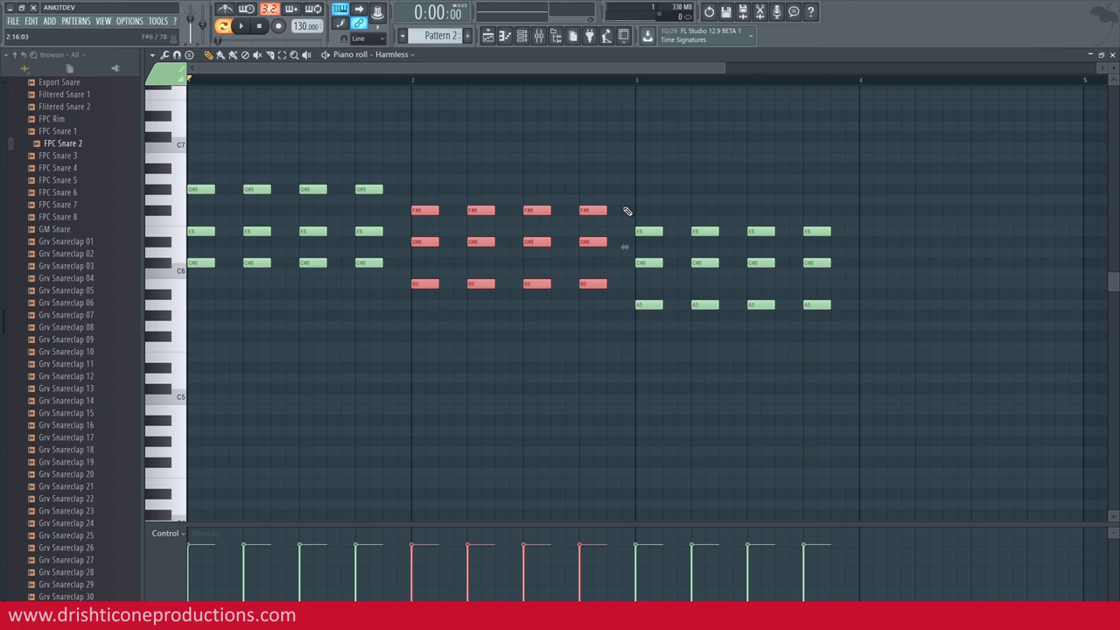
key("ctrl+v")
left_click_drag(362, 211, 914, 207)
left_click_drag(798, 210, 922, 206)
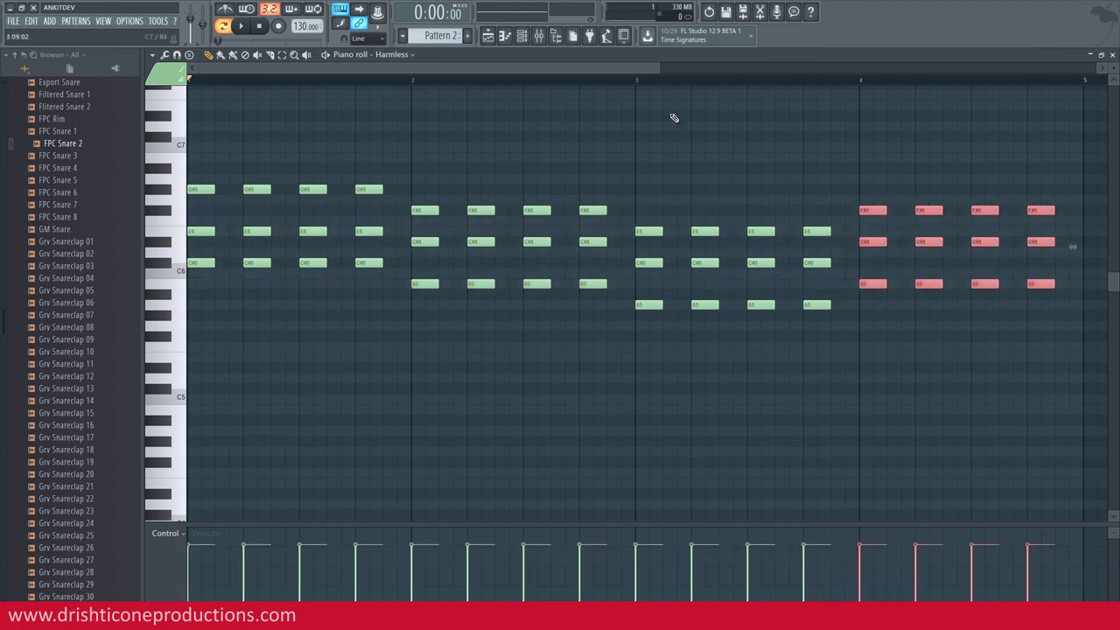
scroll(592, 82, "down", 3)
key("space")
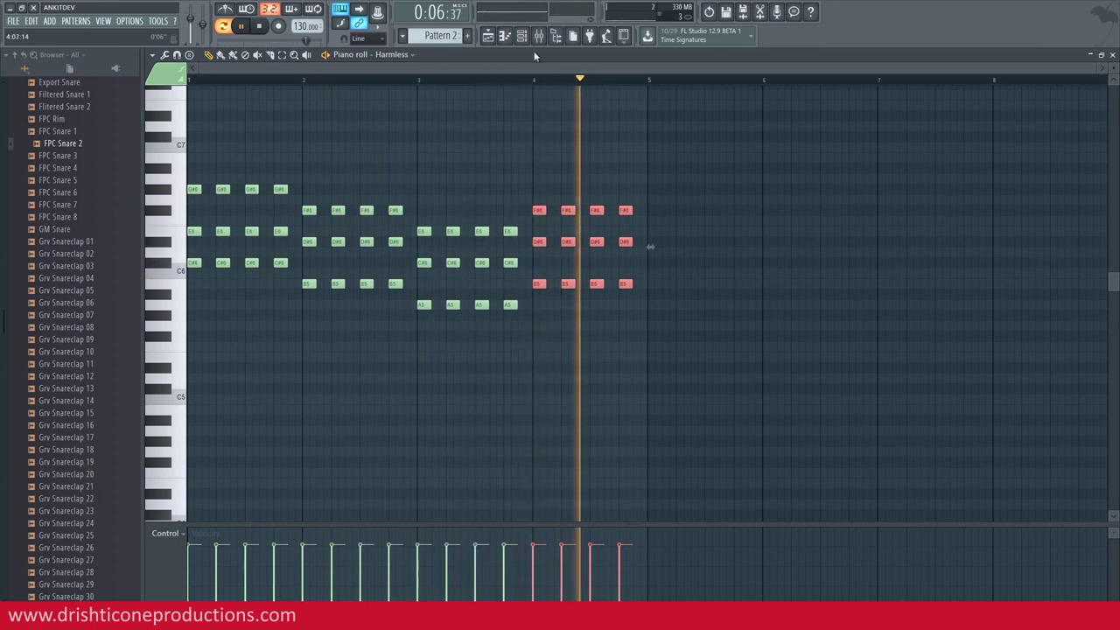
key("space")
- Play the chord pattern together with the 11_vox vocal from the playlist in song mode
key("F5")
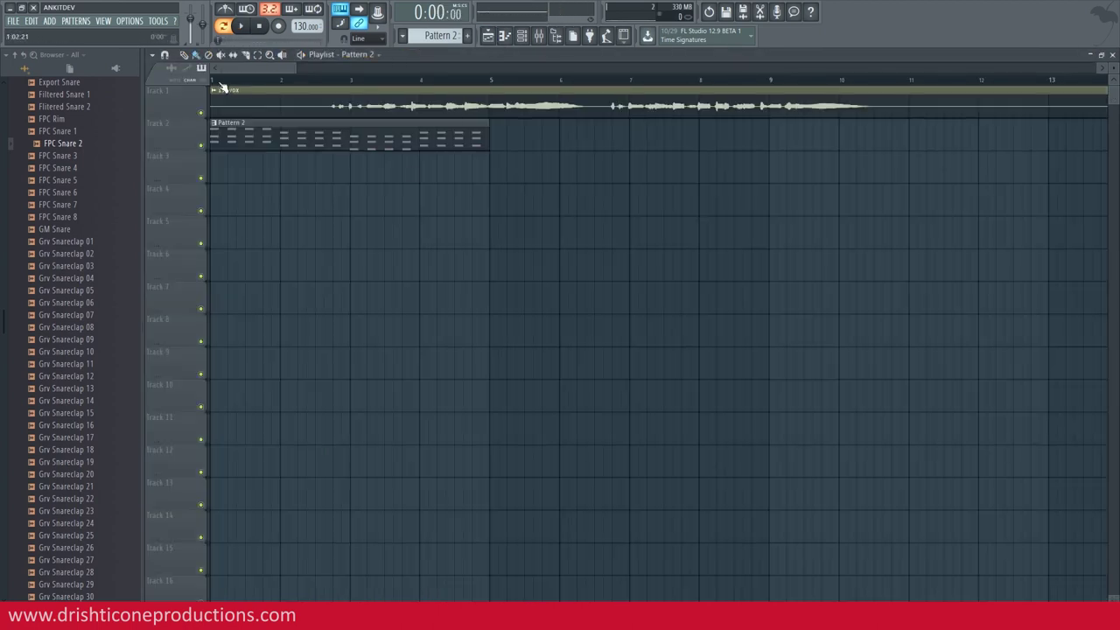
key("space")
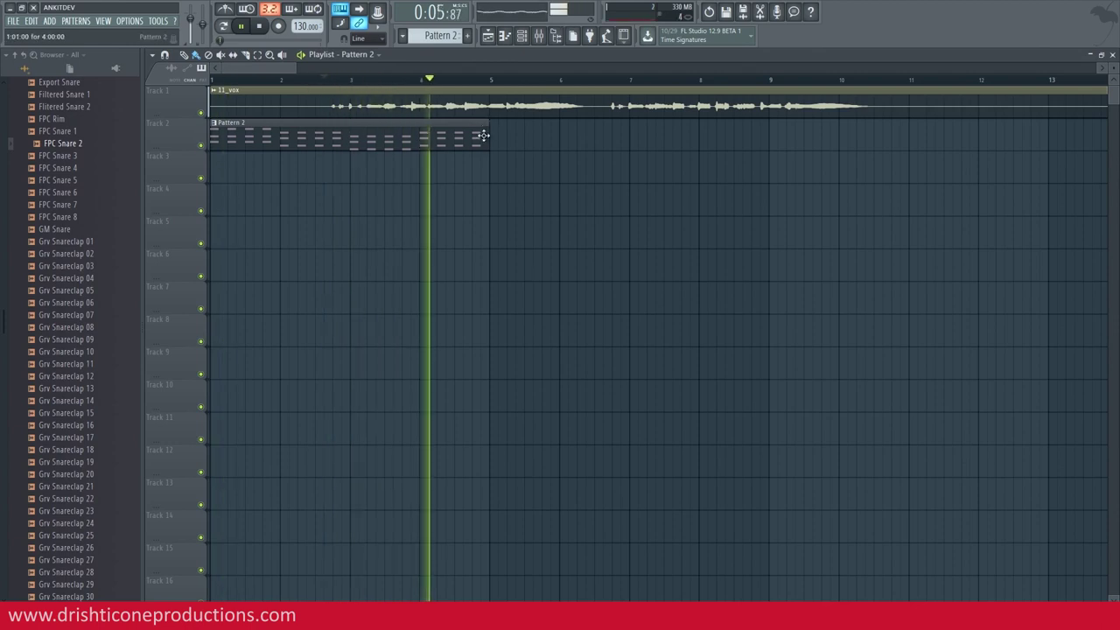
key("space")
- Reopen Pattern 2's Harmless piano roll and delete the chords on beats 2 to 4 of bars 1 and 2
double_click(236, 137)
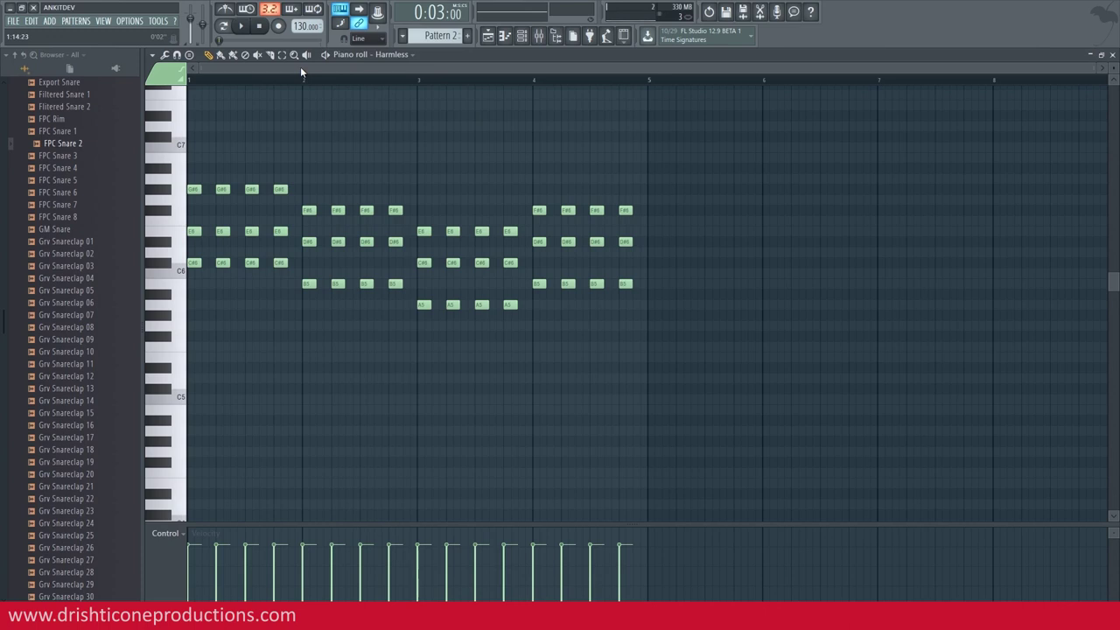
scroll(630, 164, "down", 2)
scroll(629, 164, "up", 2)
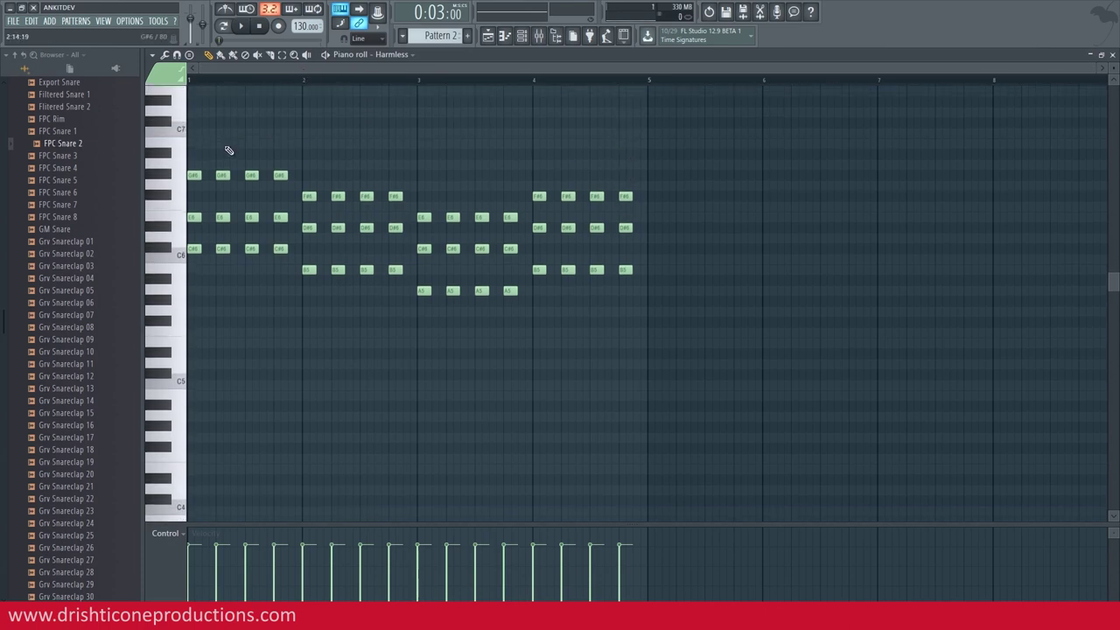
right_click(224, 188)
right_click(224, 230)
right_click(226, 262)
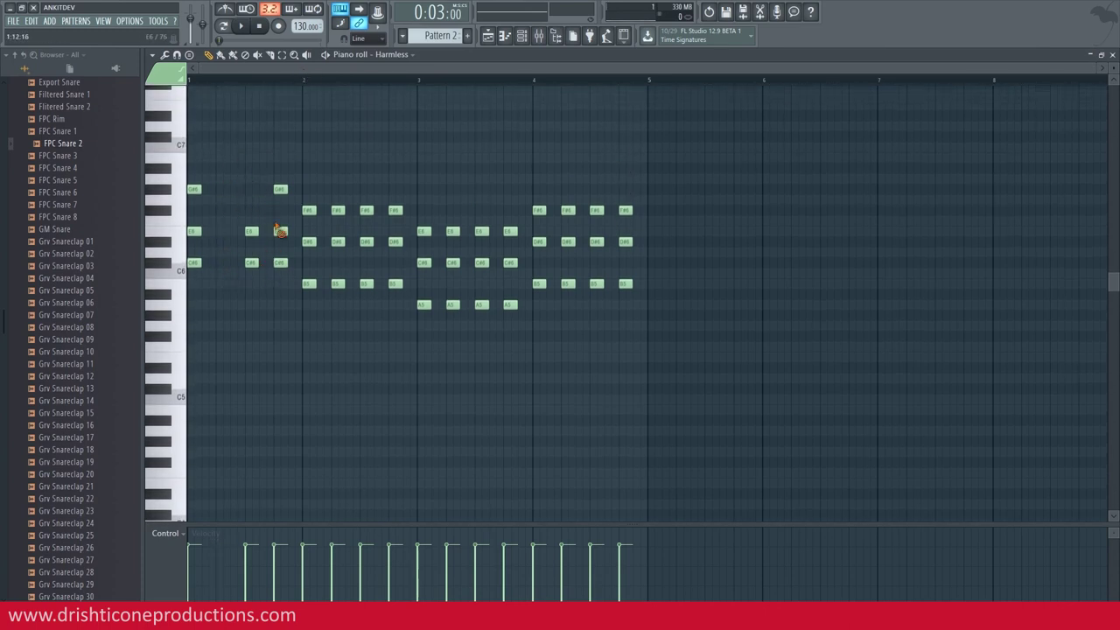
right_click(280, 263)
right_click(252, 230)
right_click(252, 262)
left_click_drag(335, 184, 404, 323)
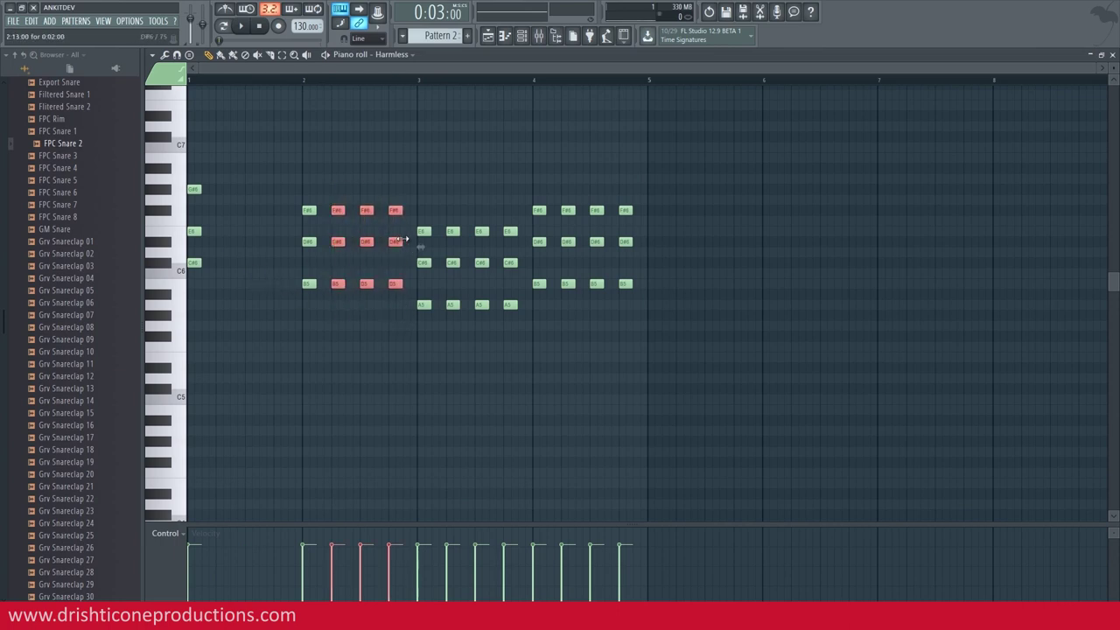
key("Delete")
- Delete the chords on beats 2 to 4 of bar 3, keeping only the first chord
right_click(452, 231)
right_click(452, 262)
right_click(452, 304)
right_click(481, 263)
right_click(481, 231)
right_click(481, 304)
right_click(510, 263)
right_click(510, 231)
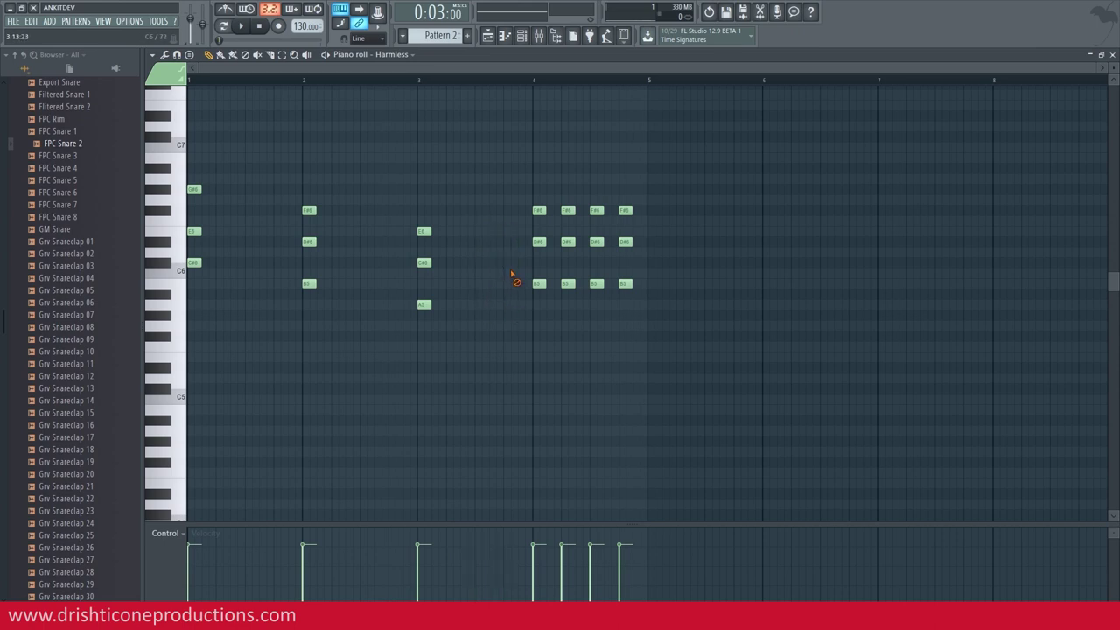
- Delete the chords on beats 2 to 4 of bar 4, keeping only the first chord
right_click(568, 210)
right_click(567, 241)
right_click(568, 283)
right_click(625, 284)
right_click(596, 284)
right_click(597, 241)
right_click(626, 210)
right_click(625, 242)
- Lengthen the four remaining chords to one full bar each, play them back and clear the selection
left_click_drag(626, 133, 194, 324)
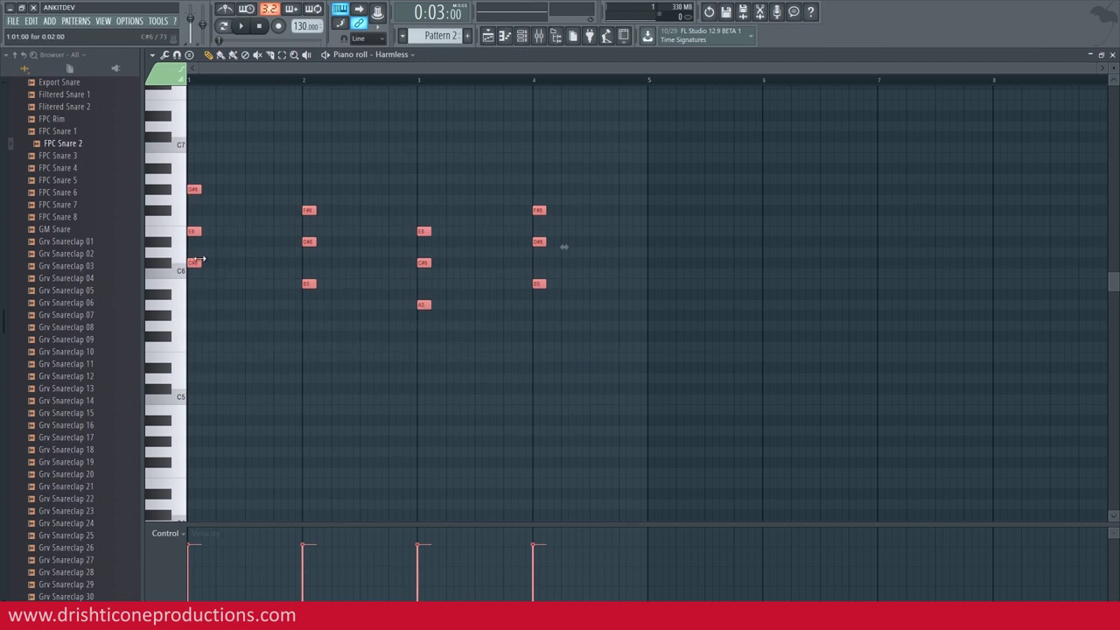
left_click_drag(201, 260, 298, 256)
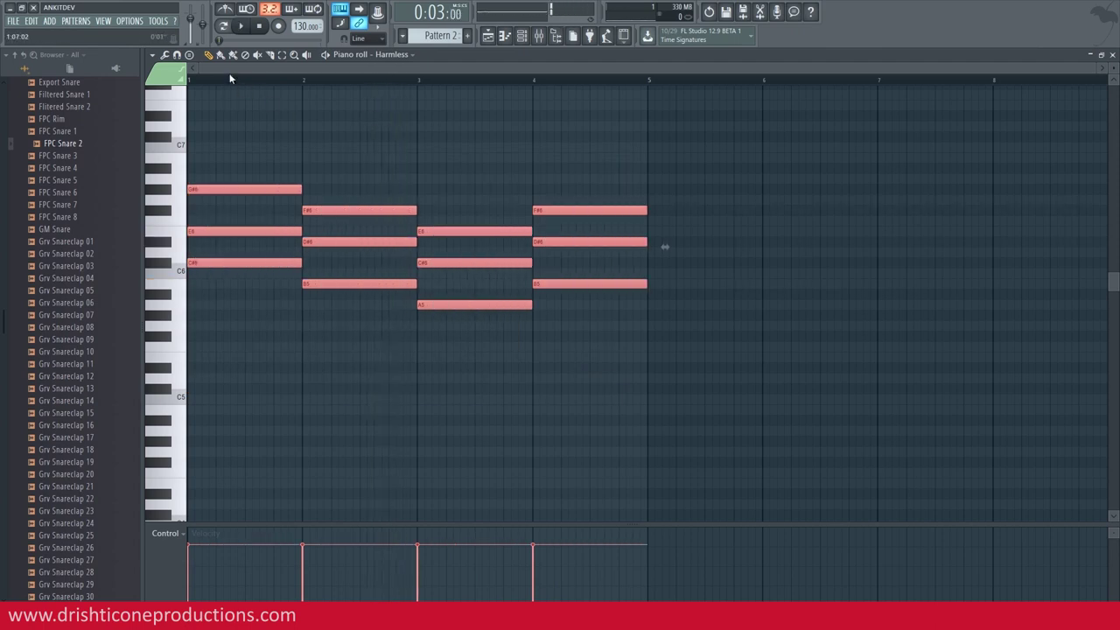
key("space")
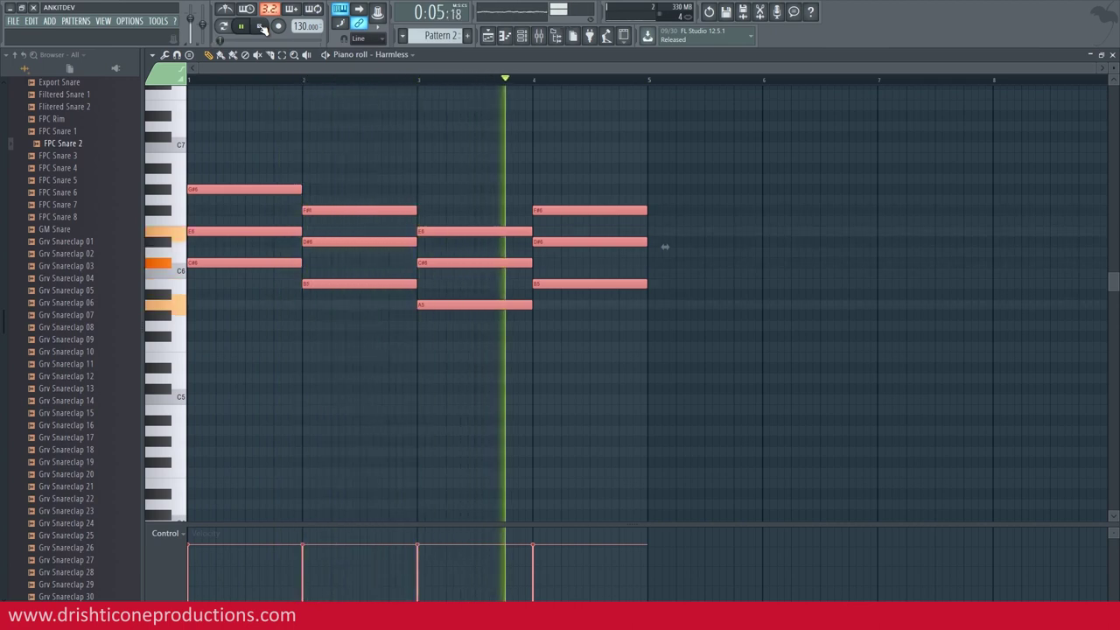
left_click(262, 28)
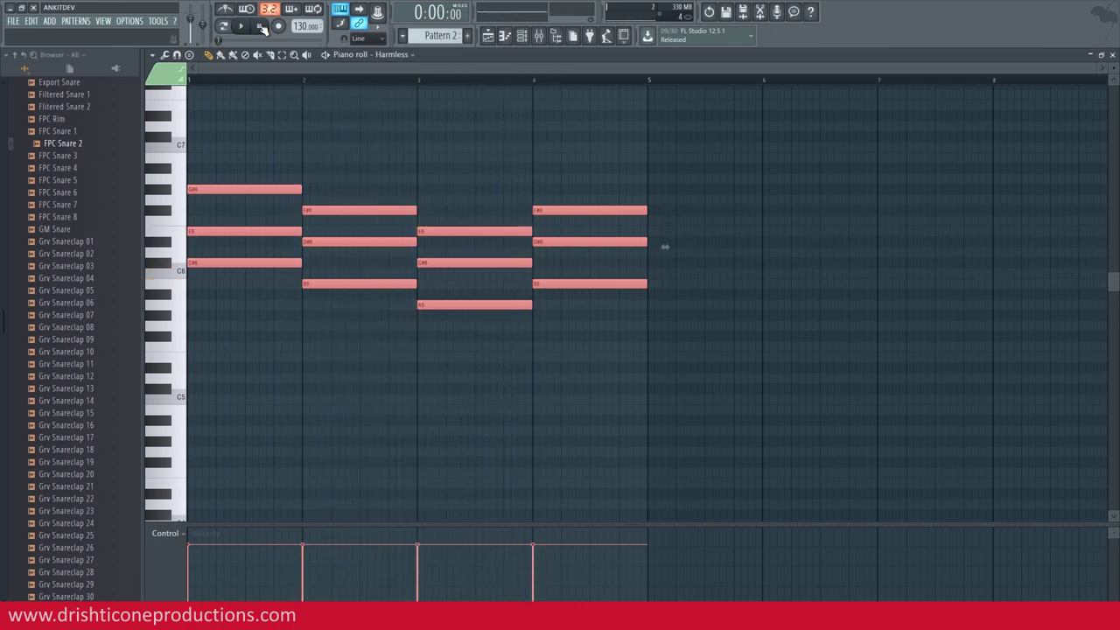
right_click(386, 128)
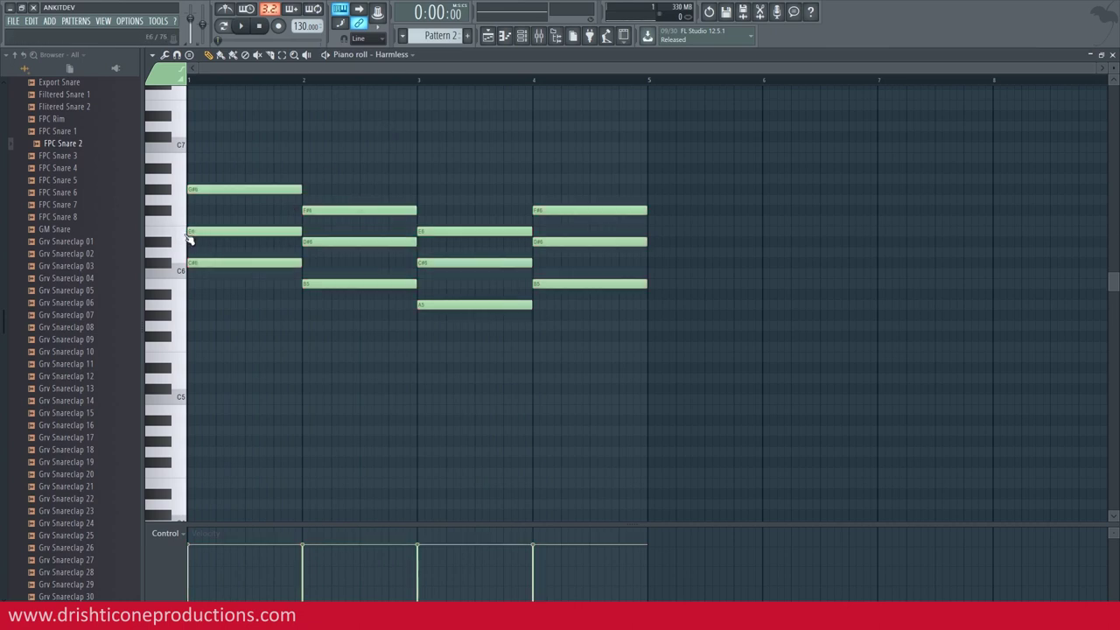
- Arpeggiate the four Harmless chords with the Alternate pattern and Time sync, compare a two-octave range, and apply it with range 1
left_click(183, 234)
scroll(408, 334, "up", 3)
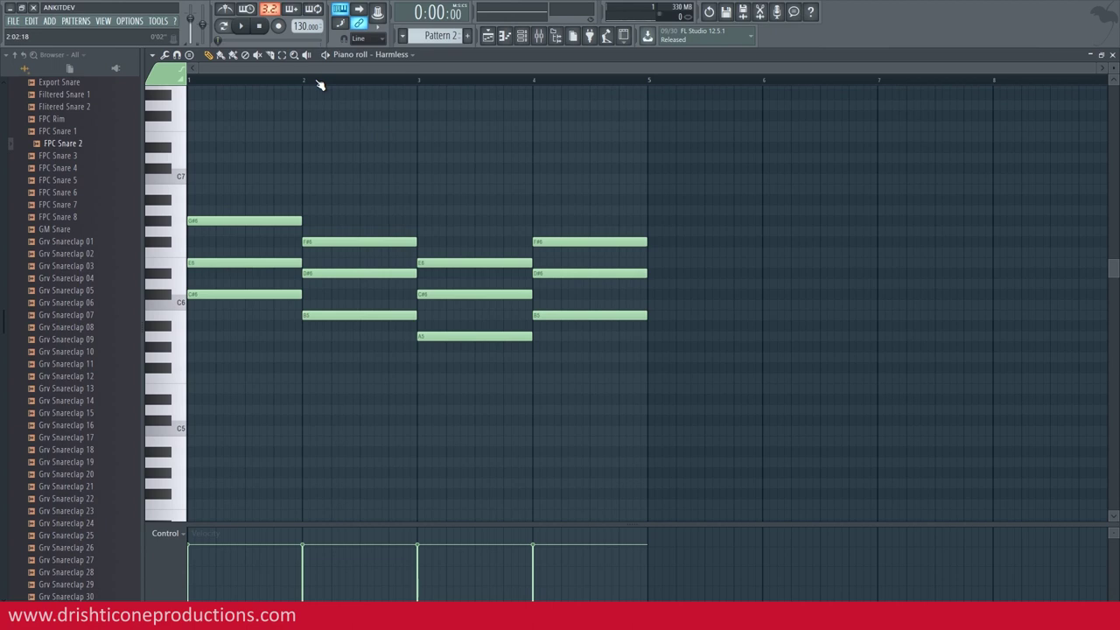
key("alt+a")
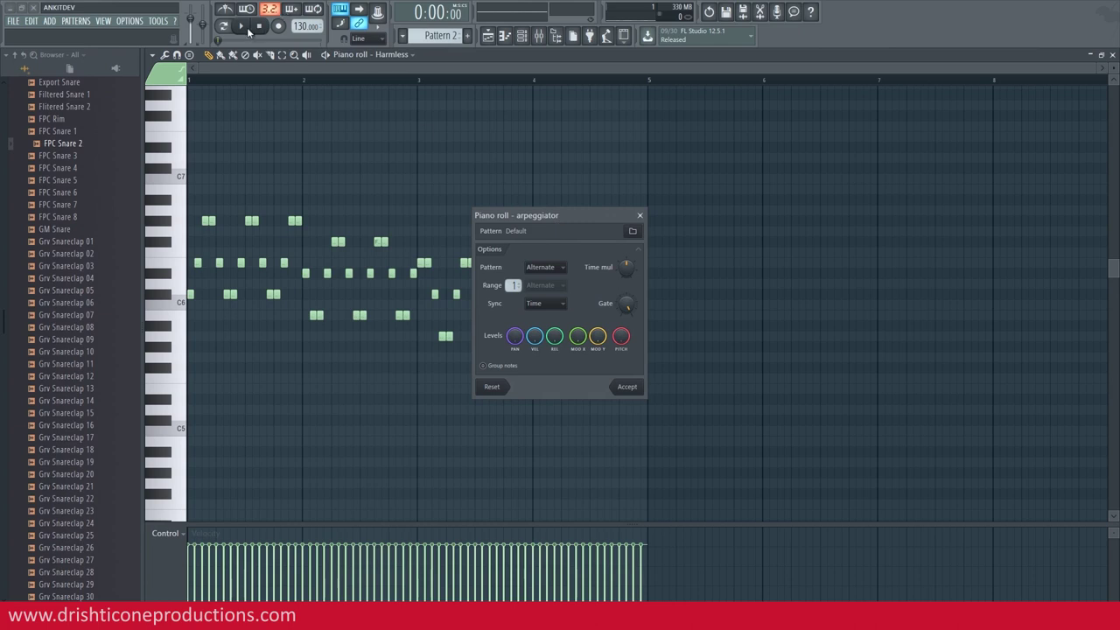
key("space")
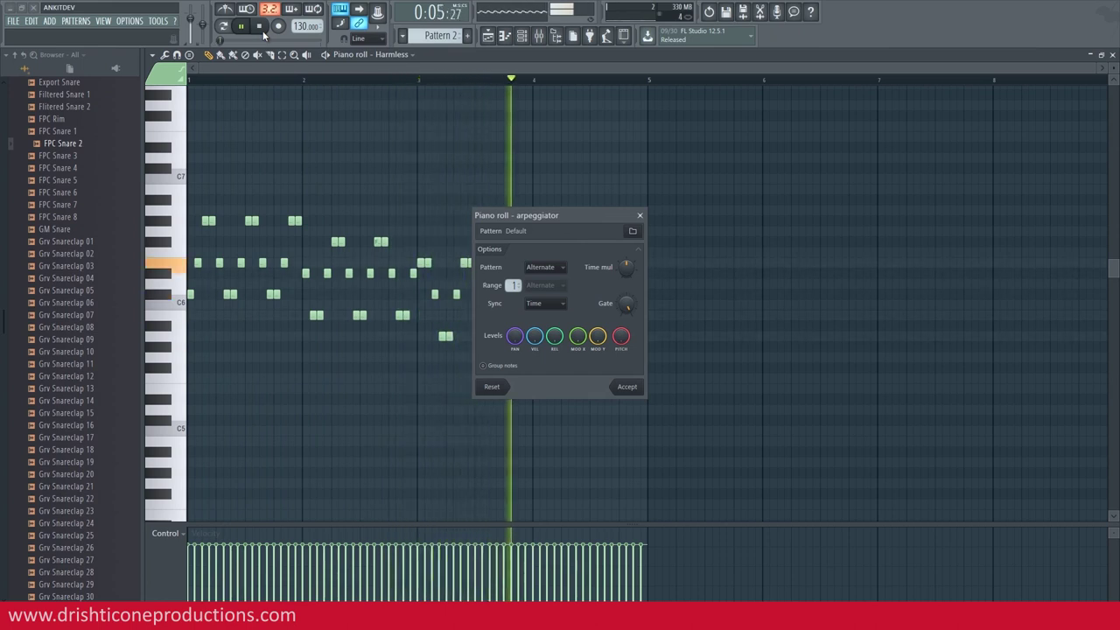
left_click(263, 32)
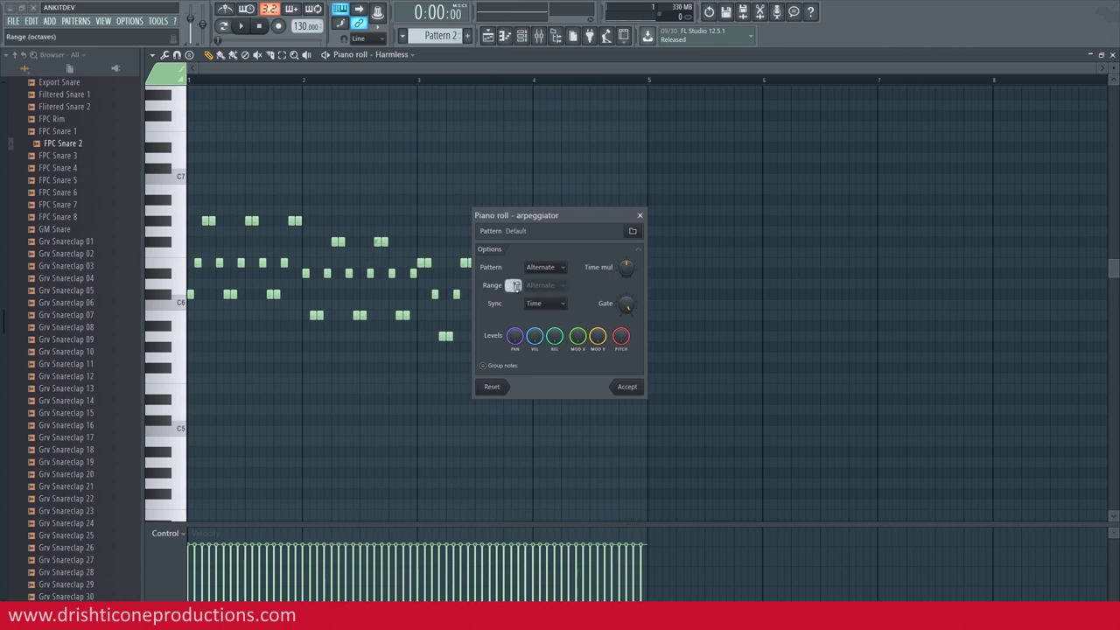
scroll(513, 285, "up", 1)
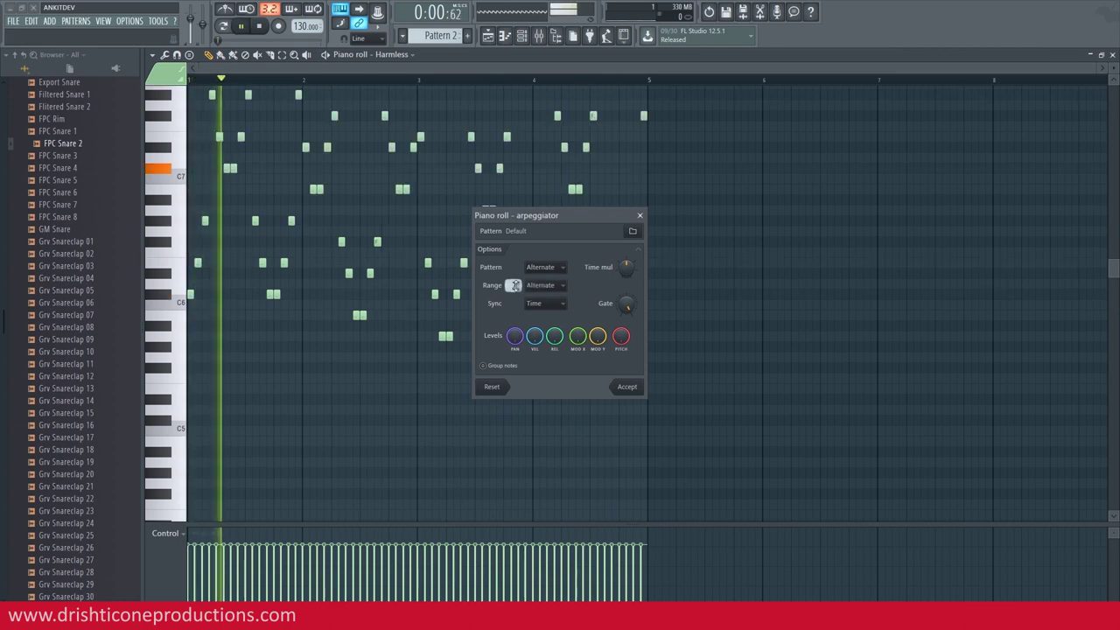
scroll(514, 286, "down", 1)
left_click(626, 390)
- Transpose all the arpeggio notes down one octave and play them back
key("ctrl+a")
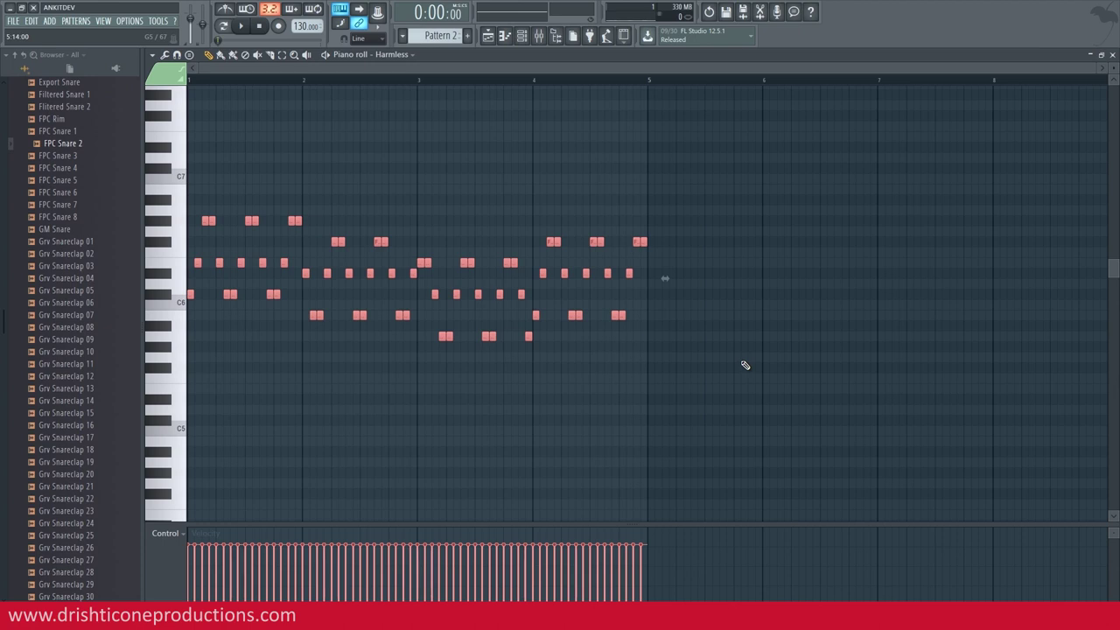
key("ctrl+Down")
key("space")
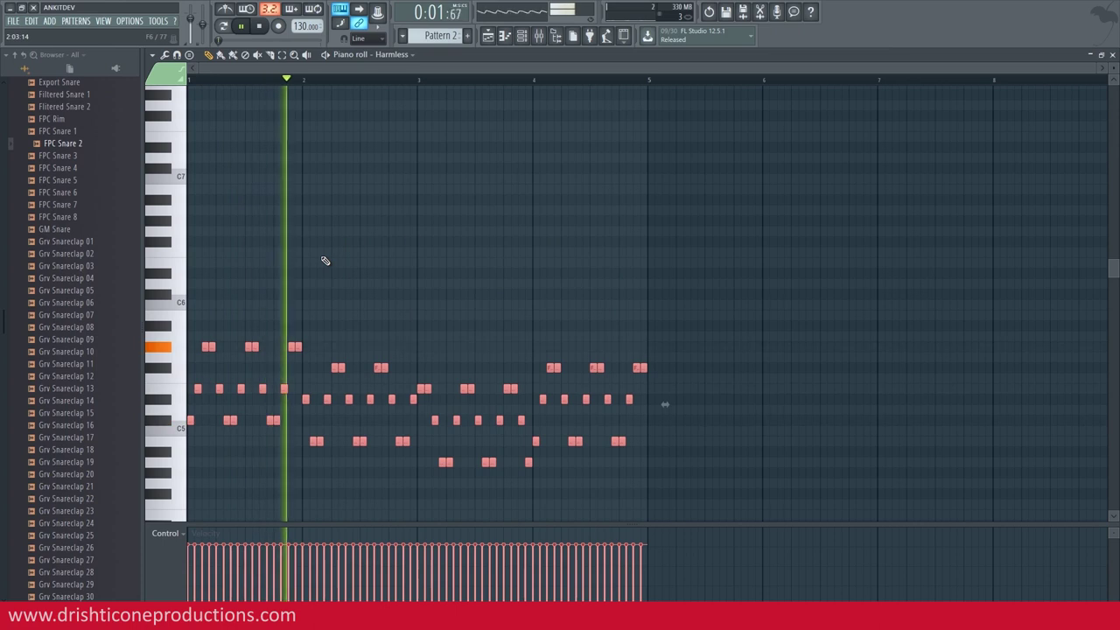
key("space")
- Shorten all the arpeggio notes to very short staccato hits and play the pattern
scroll(656, 82, "up", 4)
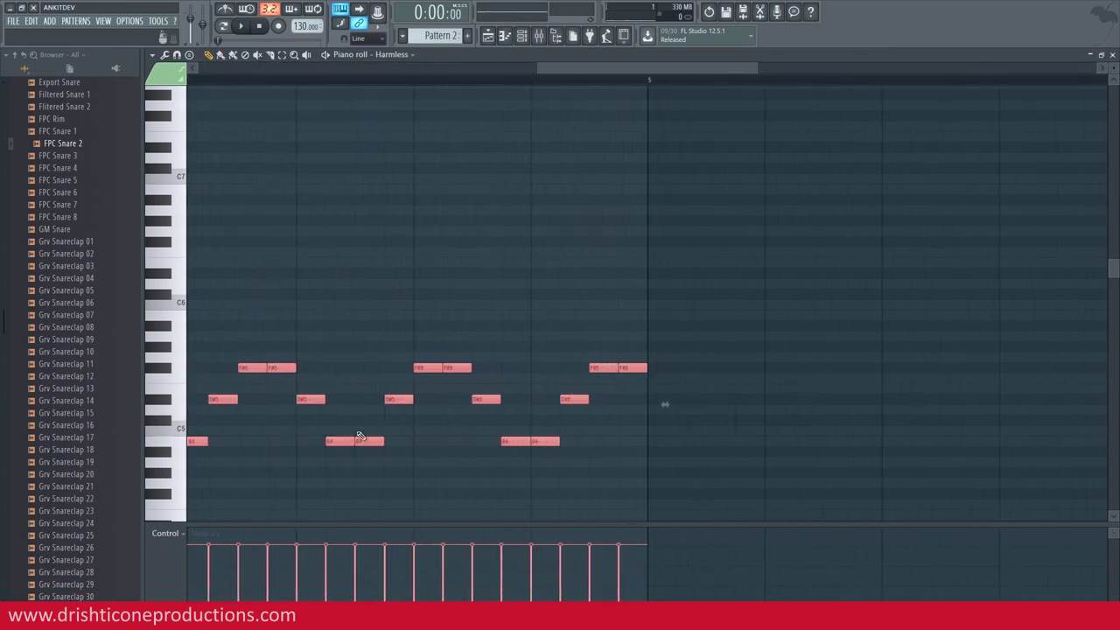
left_click_drag(649, 368, 621, 368)
key("space")
key("space")
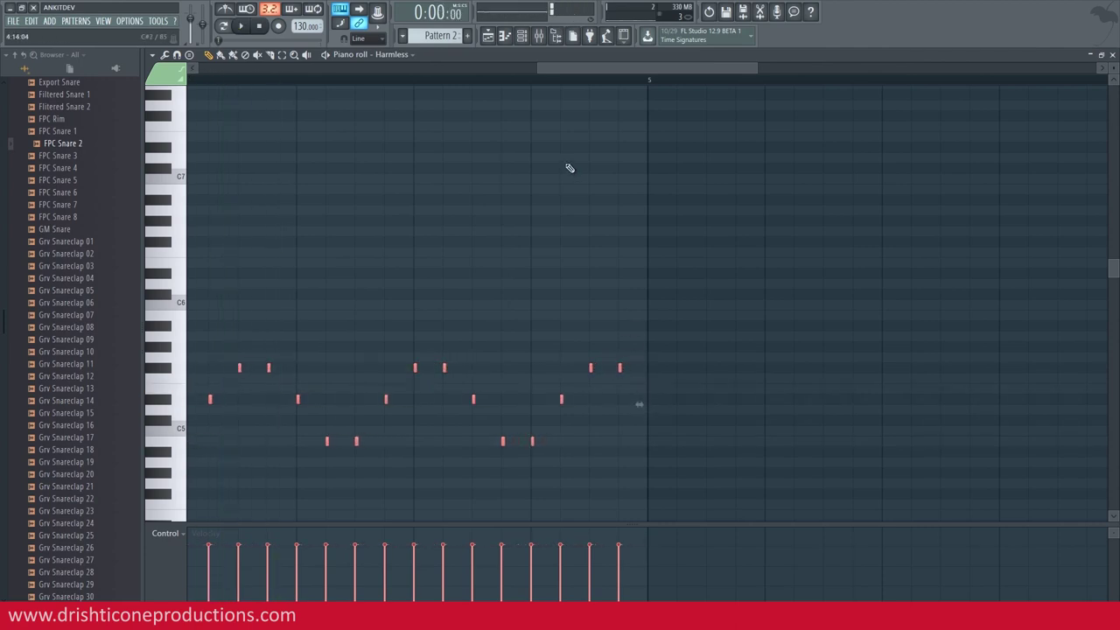
- In the playlist, repeat the Pattern 2 clip through bar 24, shift the 11_vox clip to start at bar 5, and play the arrangement
left_click(488, 35)
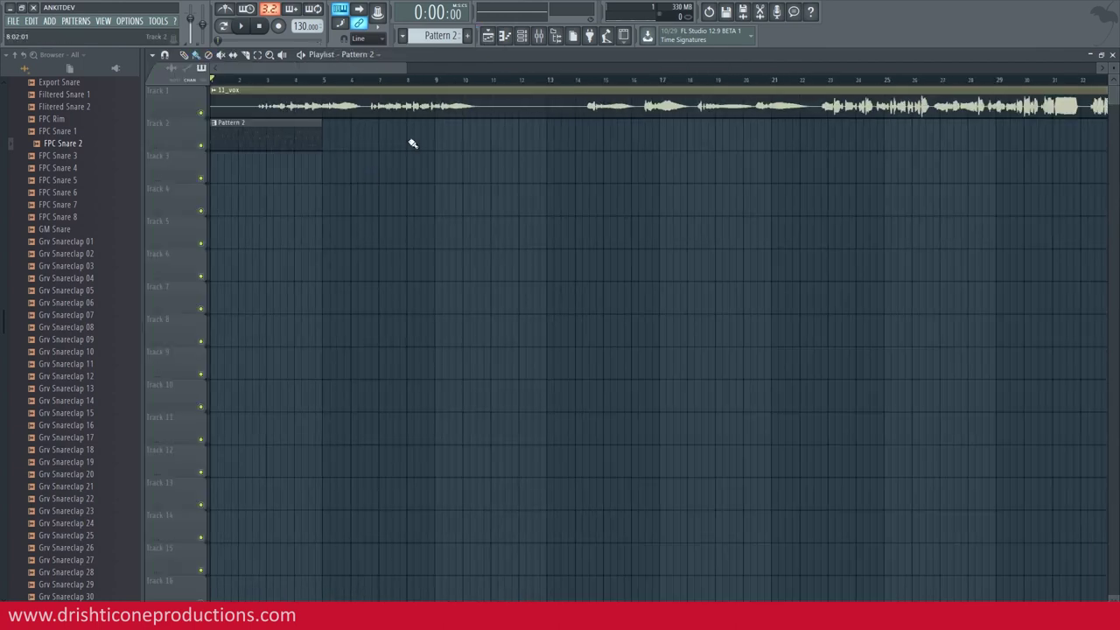
mouse_move(260, 110)
left_mouse_down()
mouse_move(362, 110)
mouse_move(329, 133)
mouse_move(803, 134)
left_mouse_up()
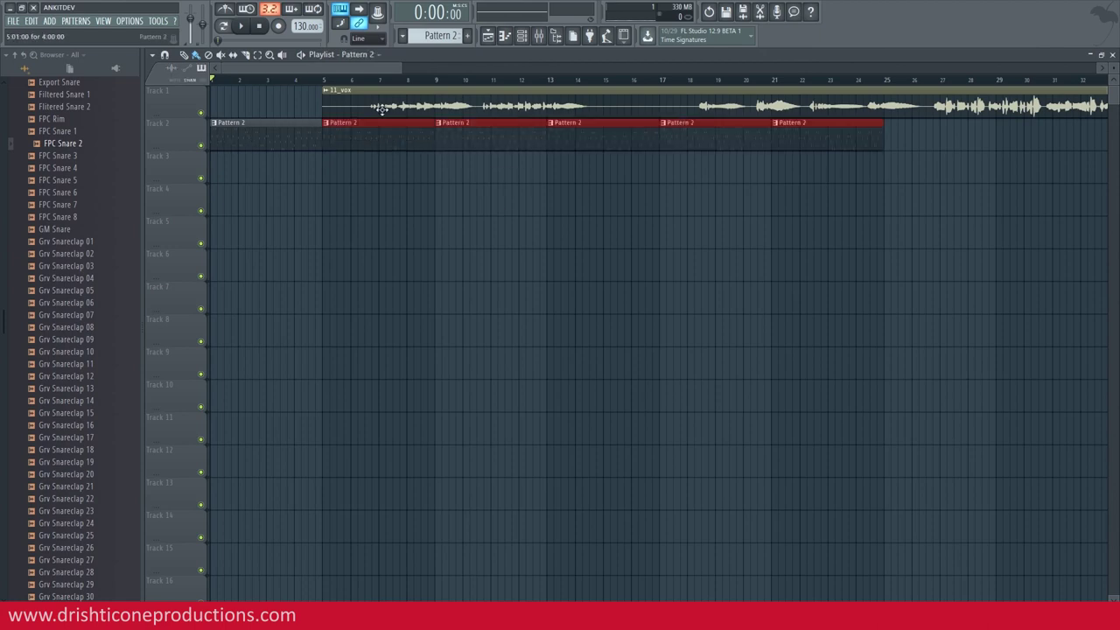
key("space")
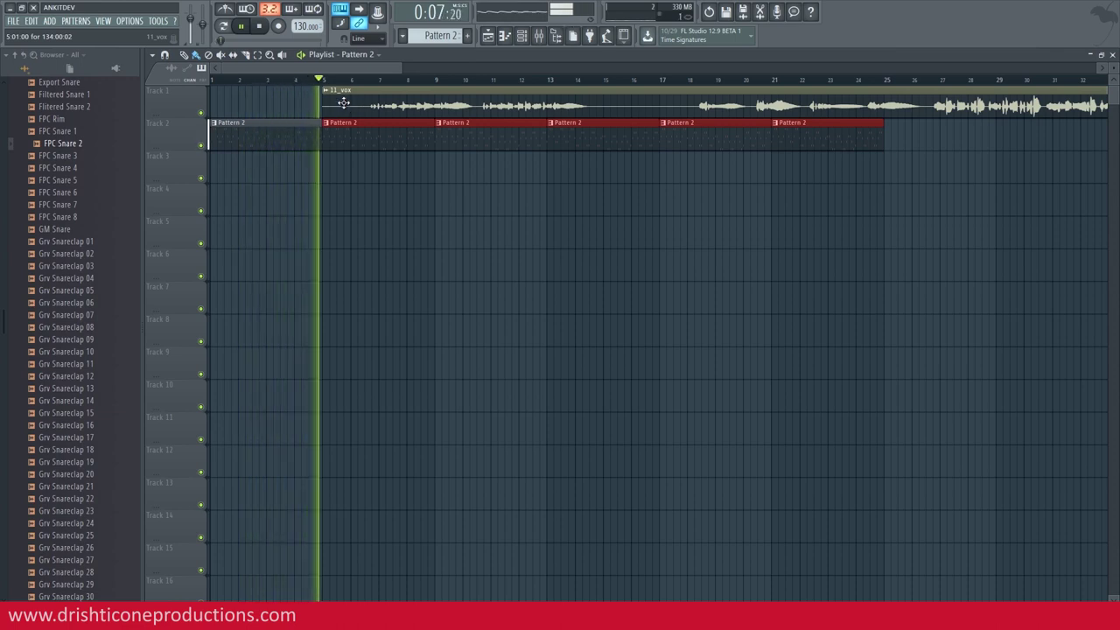
key("space")
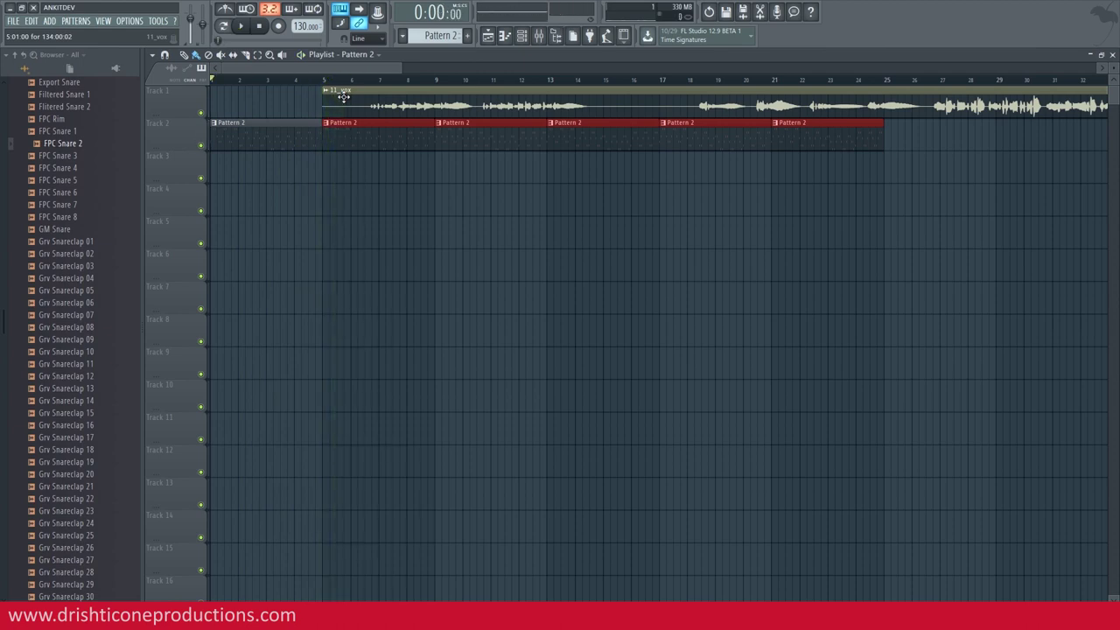
- Set the playback position to bar 5, place a Pattern 3 clip on Track 3 there, and show the channel rack
left_click(330, 82)
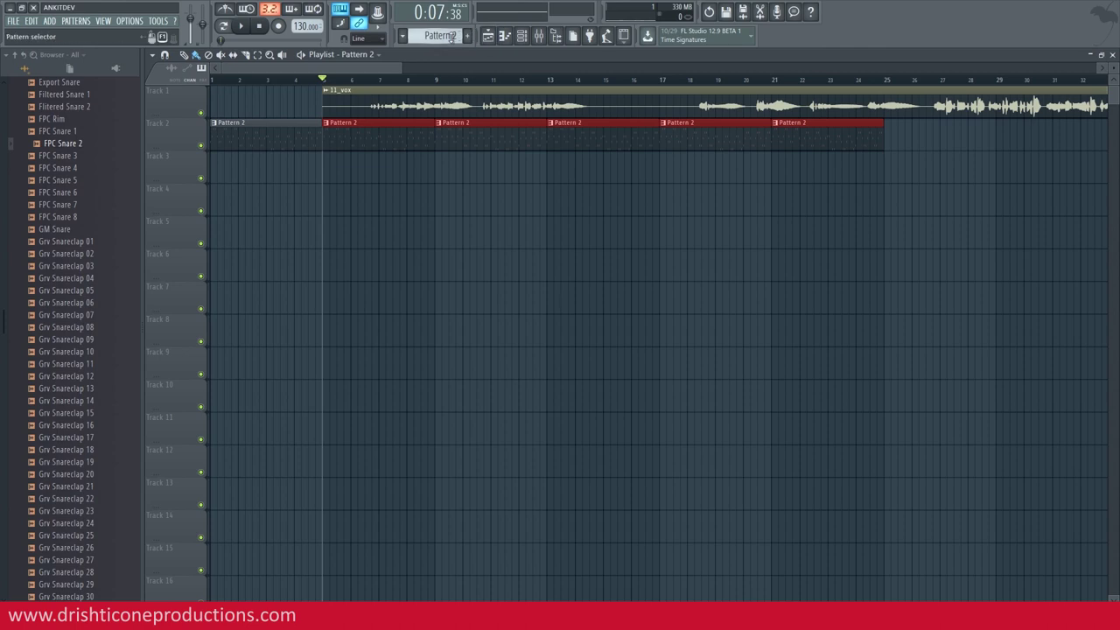
left_click(329, 165)
key("F6")
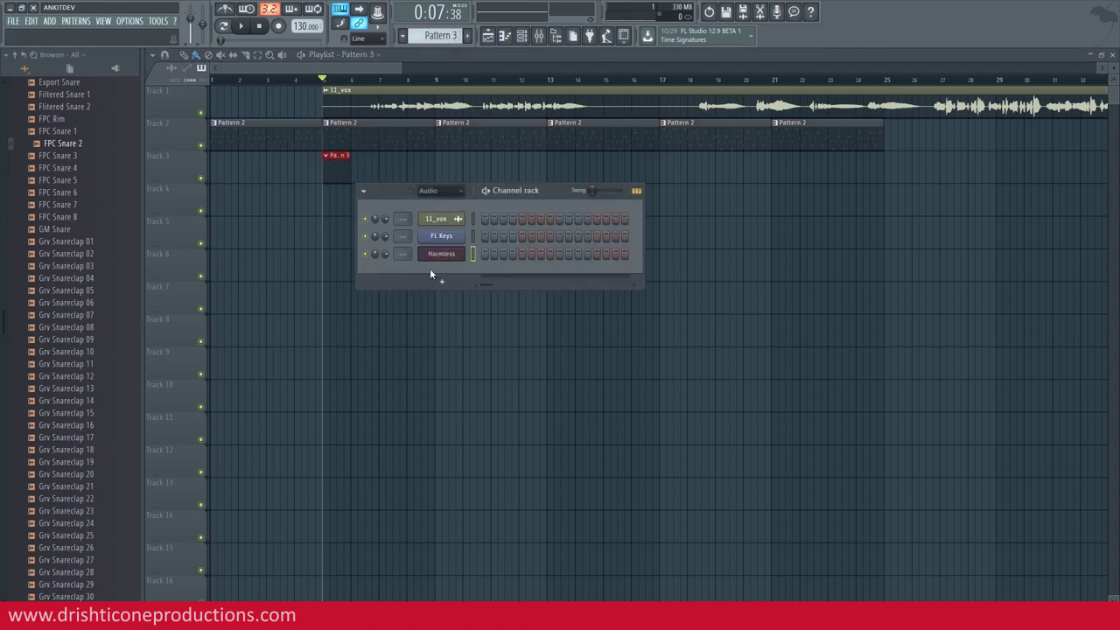
- Add a Harmor channel and load its Analog bass 2 preset
left_click(430, 281)
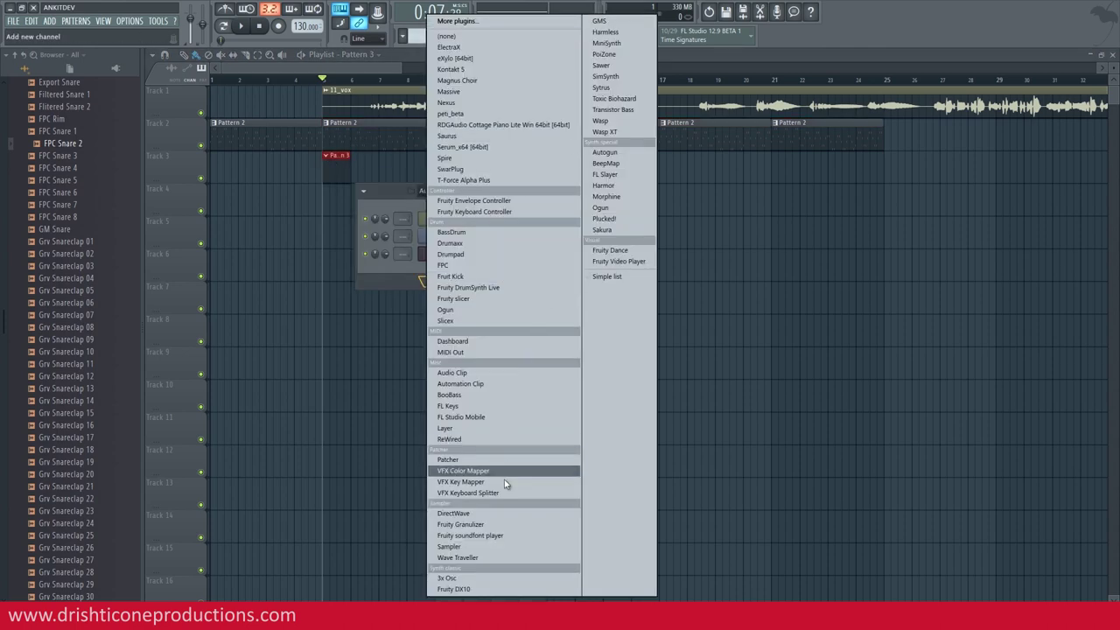
left_click(603, 185)
left_click(803, 202)
left_click(744, 249)
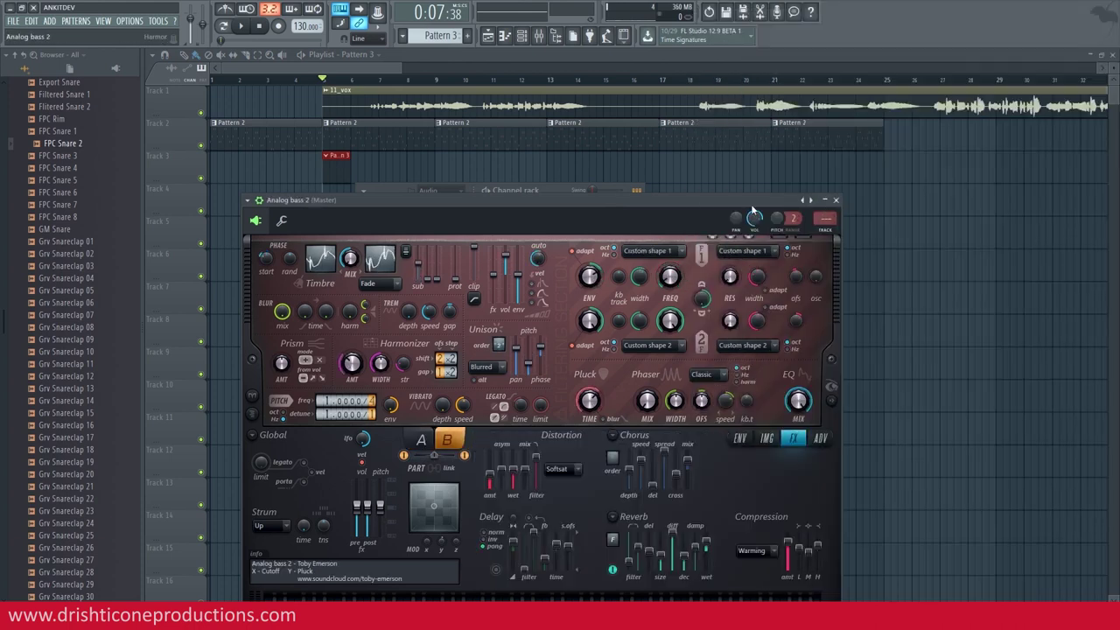
- Audition several notes of the Analog bass 2 sound on the plugin's keyboard and close the plugin window
left_click_drag(750, 205, 739, 75)
left_click(479, 496)
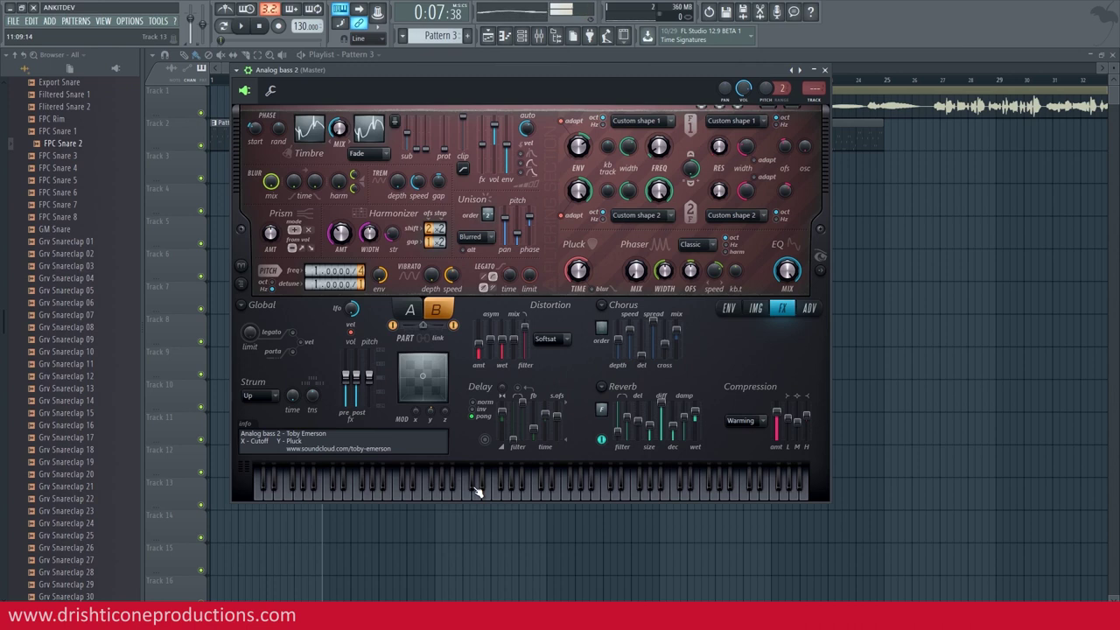
left_click(469, 499)
left_click(458, 497)
left_click(457, 497)
left_click(464, 496)
left_click(473, 486)
left_click(823, 69)
- Open the Analog bass 2 piano roll, add a C#5 note at the start of bar 1, and play it
right_click(460, 266)
left_click(507, 272)
mouse_move(289, 263)
left_mouse_down()
mouse_move(161, 311)
mouse_move(123, 438)
mouse_move(75, 300)
mouse_move(180, 296)
left_mouse_up()
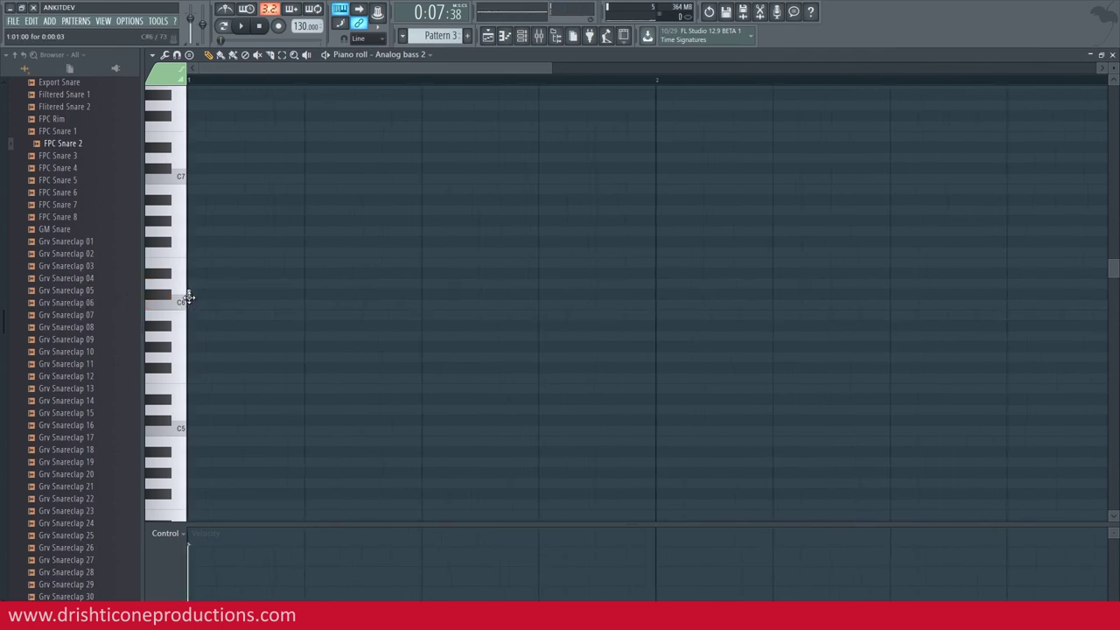
left_click(160, 423)
key("space")
key("space")
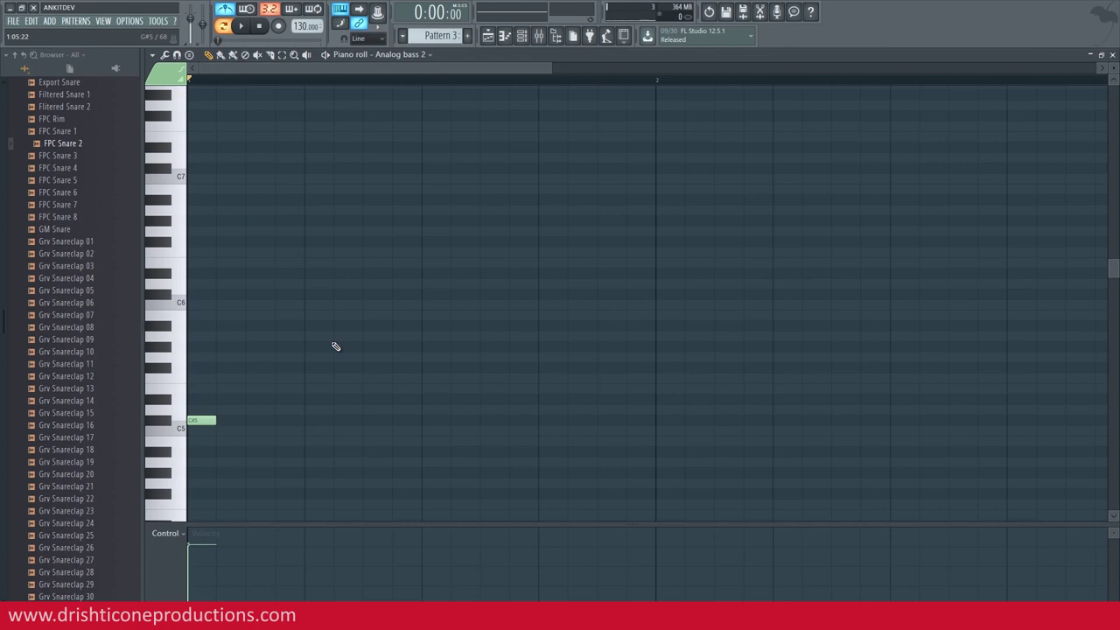
- Add three more C#5 bass notes in bar 1, spaced three steps apart, and play them
key("space")
left_click(282, 420)
left_click(371, 421)
left_click(458, 421)
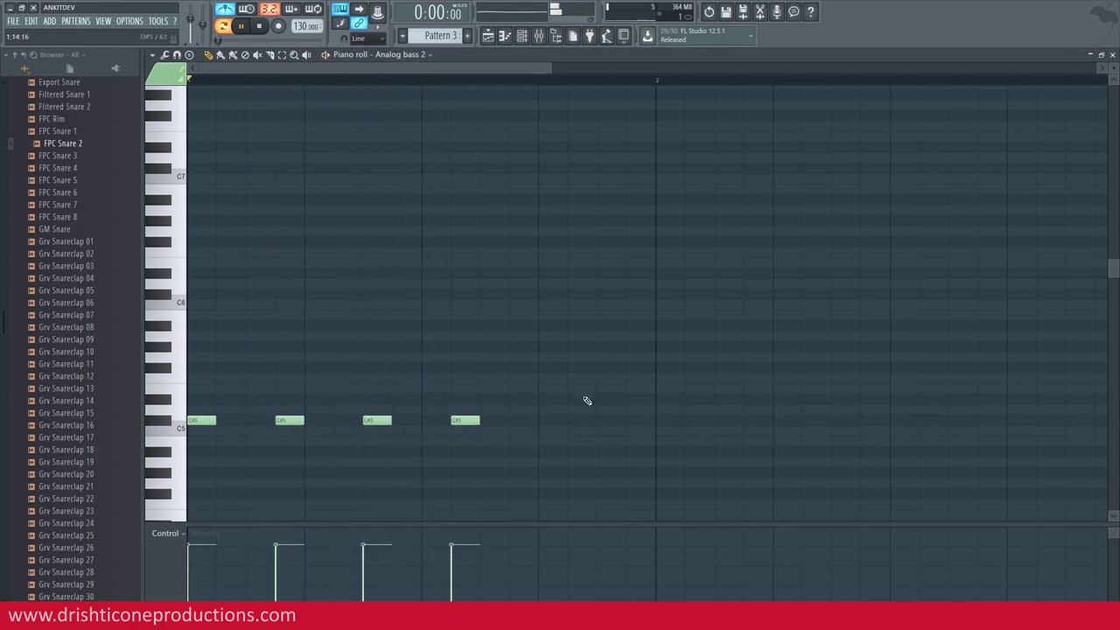
key("space")
- Finish bar 1 with a C#5 note on beat 4 and a B4 note two steps after it, and play the bar
left_click(543, 420)
left_click(600, 451)
left_click_drag(599, 436, 598, 440)
key("space")
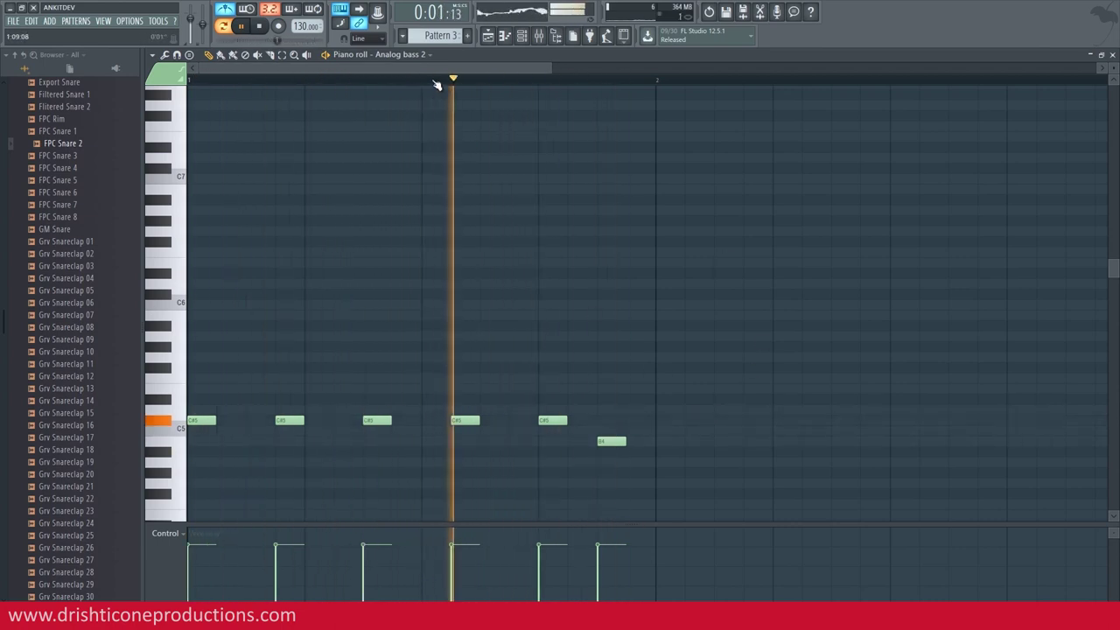
scroll(435, 80, "down", 2)
scroll(436, 86, "down", 2)
key("space")
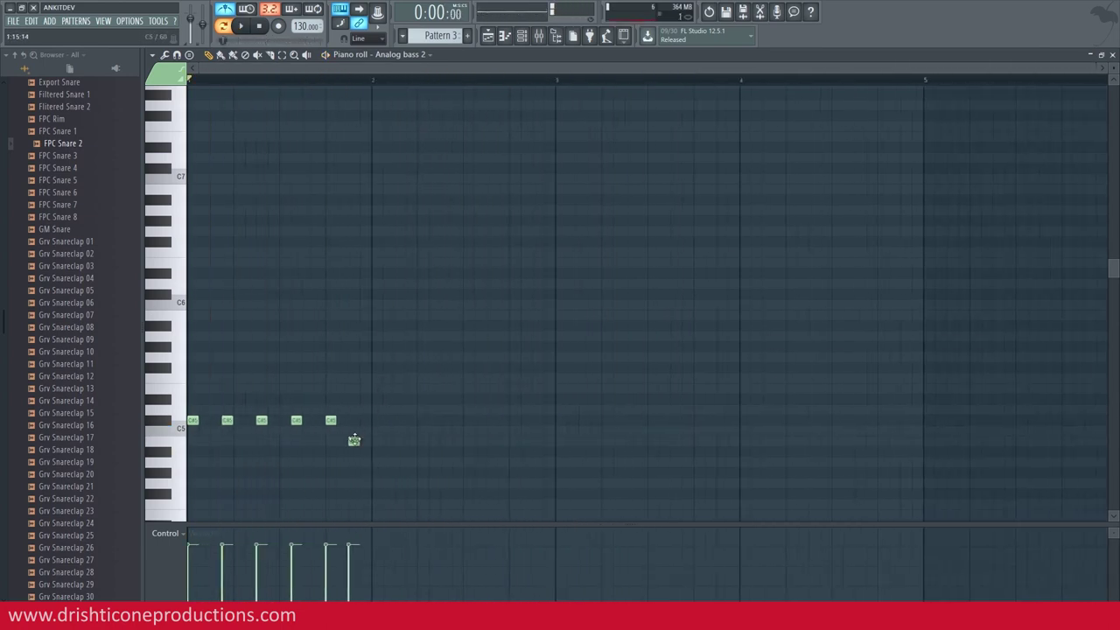
left_click(353, 441)
left_click(353, 441)
left_click_drag(495, 210, 502, 127)
right_click(504, 129)
- Extend the bass line into bar 2 with five C#5 notes in the bar 1 rhythm and a closing D5, and play both bars
key("space")
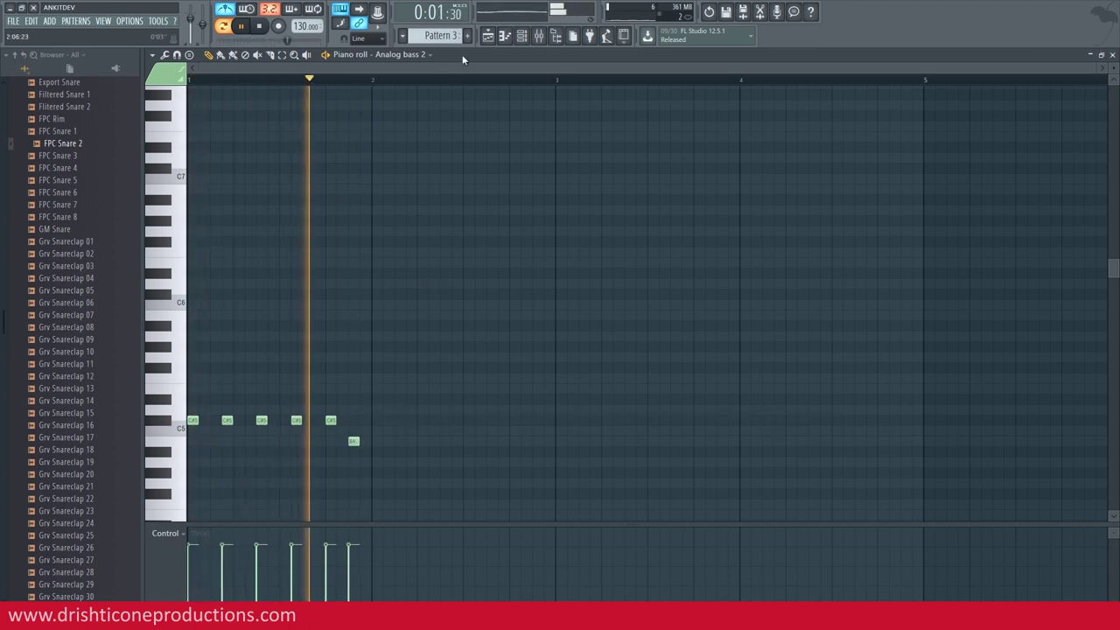
left_click(376, 421)
left_click(411, 421)
key("space")
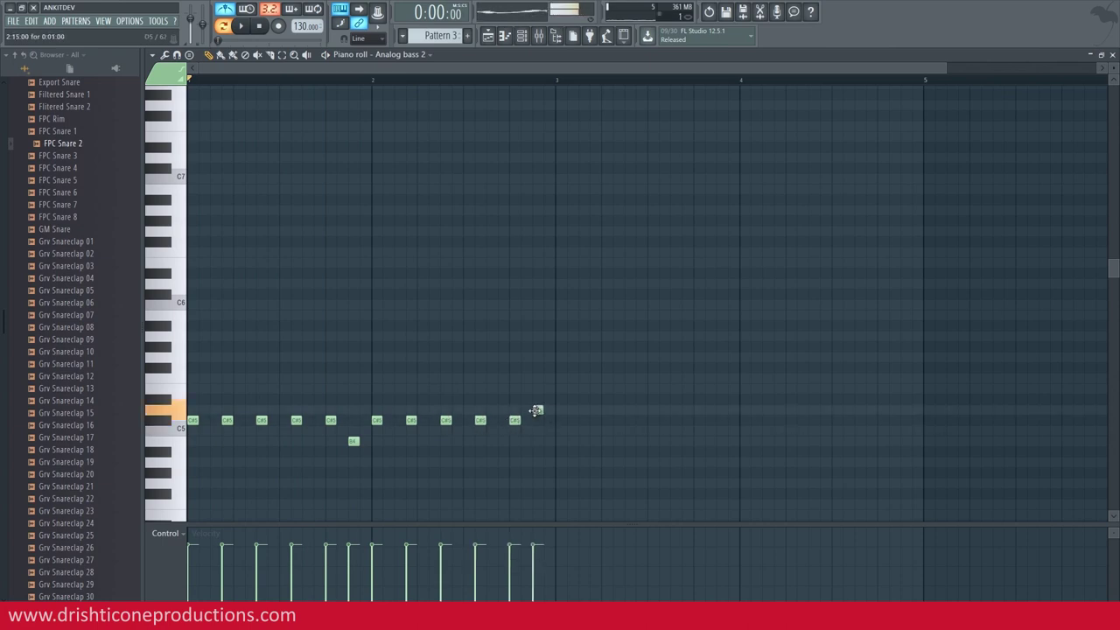
key("space")
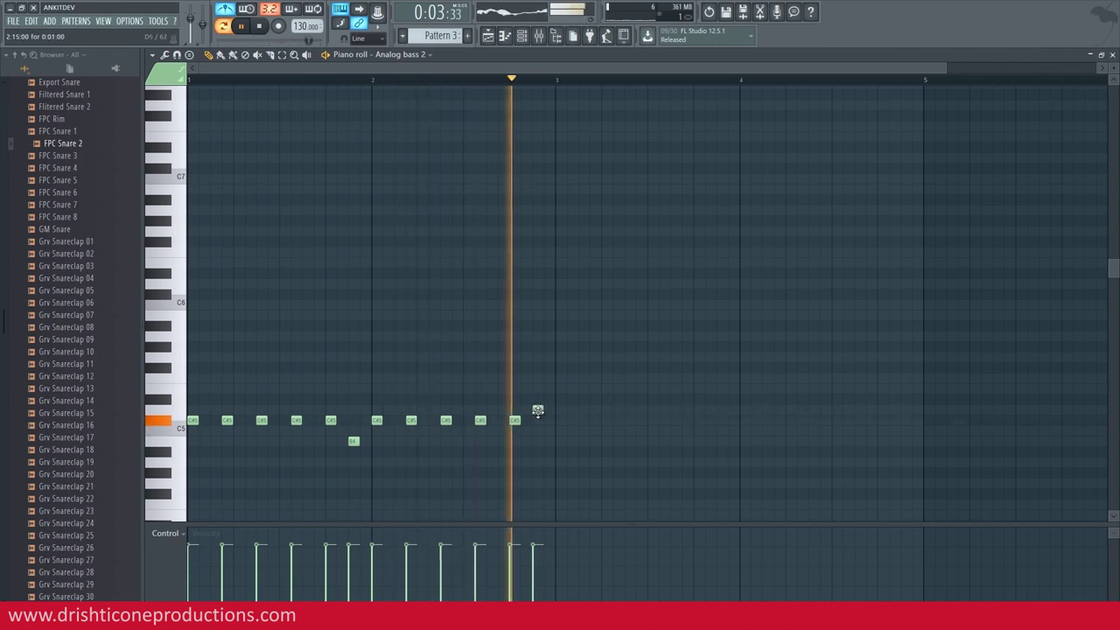
key("space")
- In the playlist, repeat the Pattern 3 clip on Track 3 through bar 14, mute the 11_vox track, and play the arrangement
left_click(488, 35)
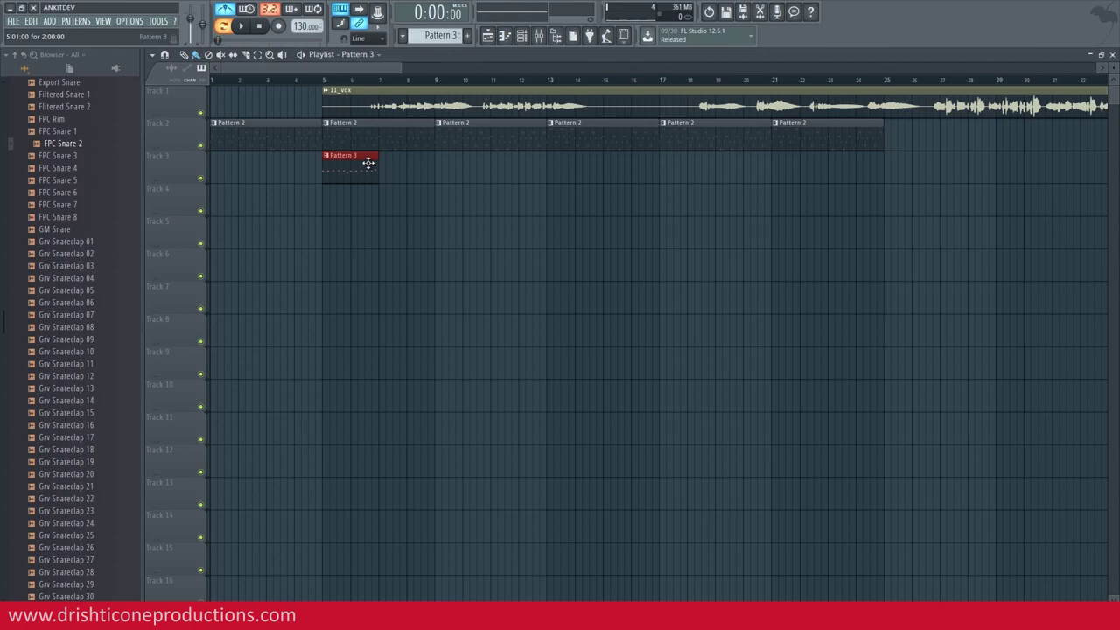
left_click_drag(388, 169, 602, 171)
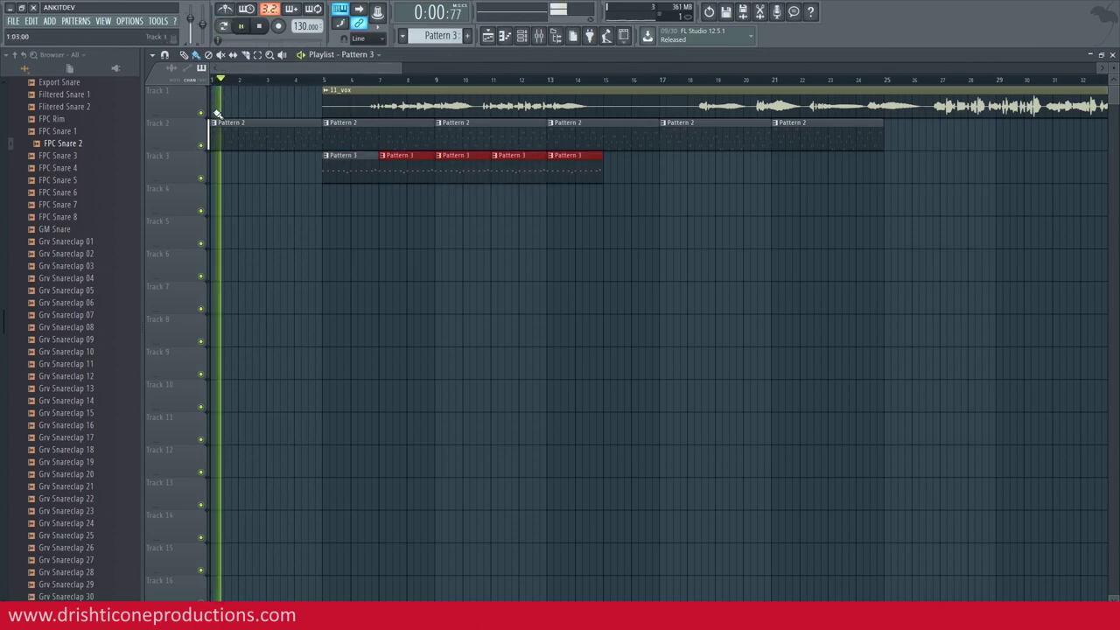
left_click(210, 113)
key("space")
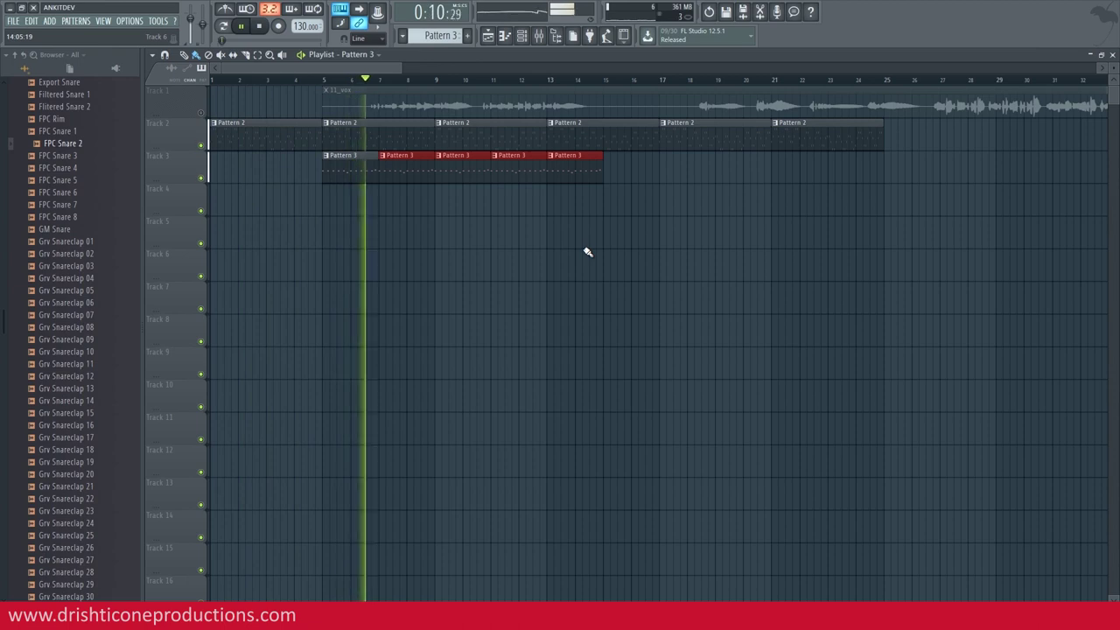
key("space")
- Reopen the Analog bass 2 notes in Pattern 3, delete the fifth C#5 in bar 1 while keeping the B4, and play it
double_click(365, 175)
scroll(350, 157, "right", 1)
scroll(312, 92, "down", 5)
scroll(306, 94, "down", 1)
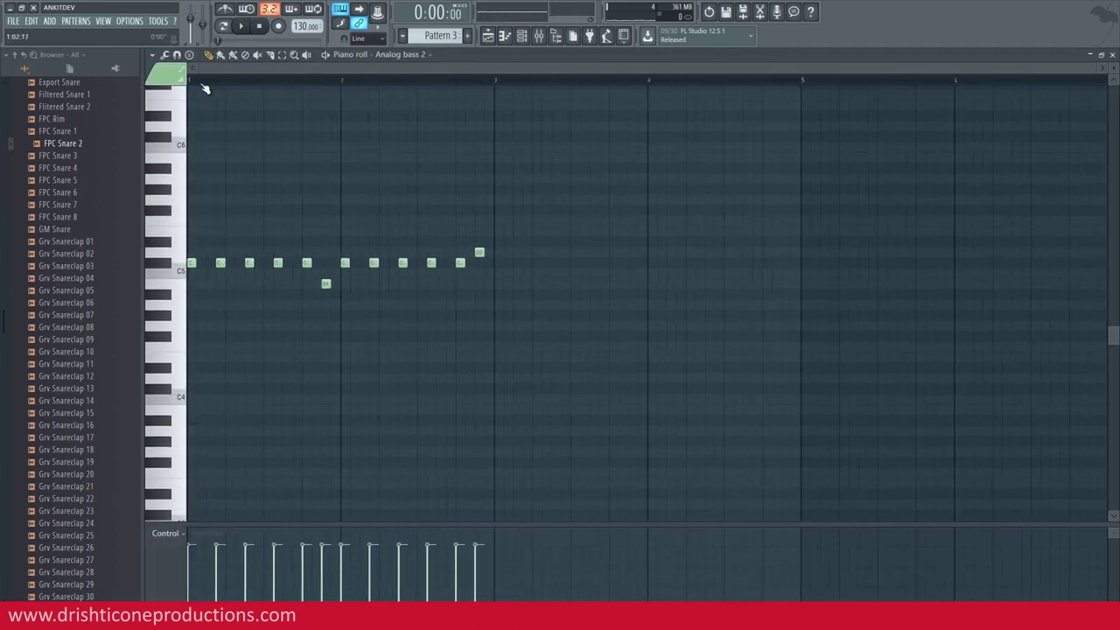
key("space")
key("space")
key("space")
key("space")
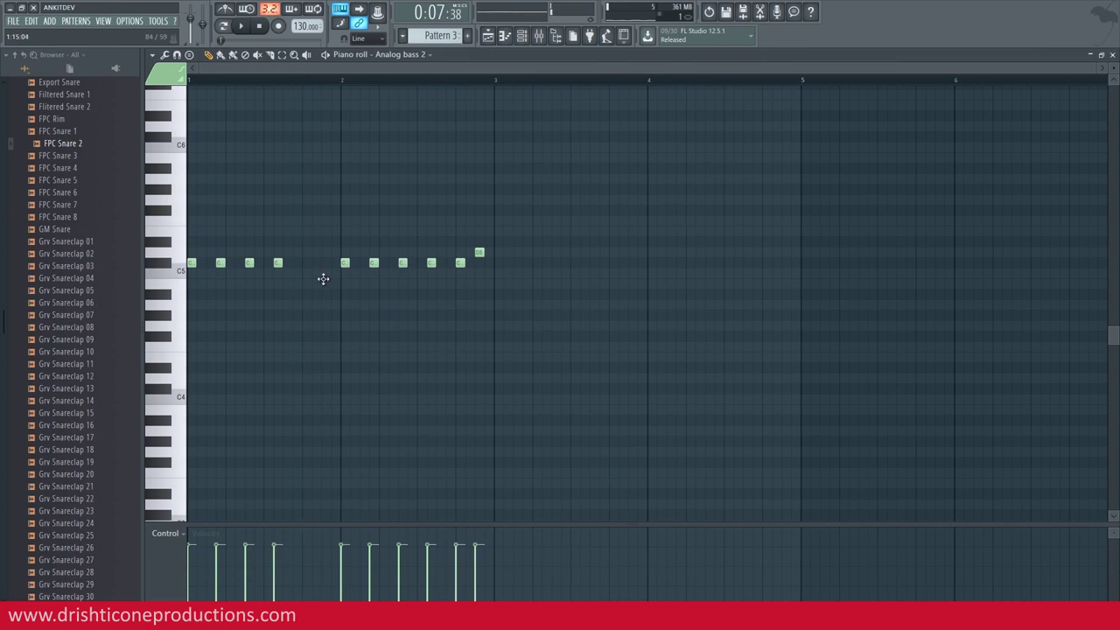
key("space")
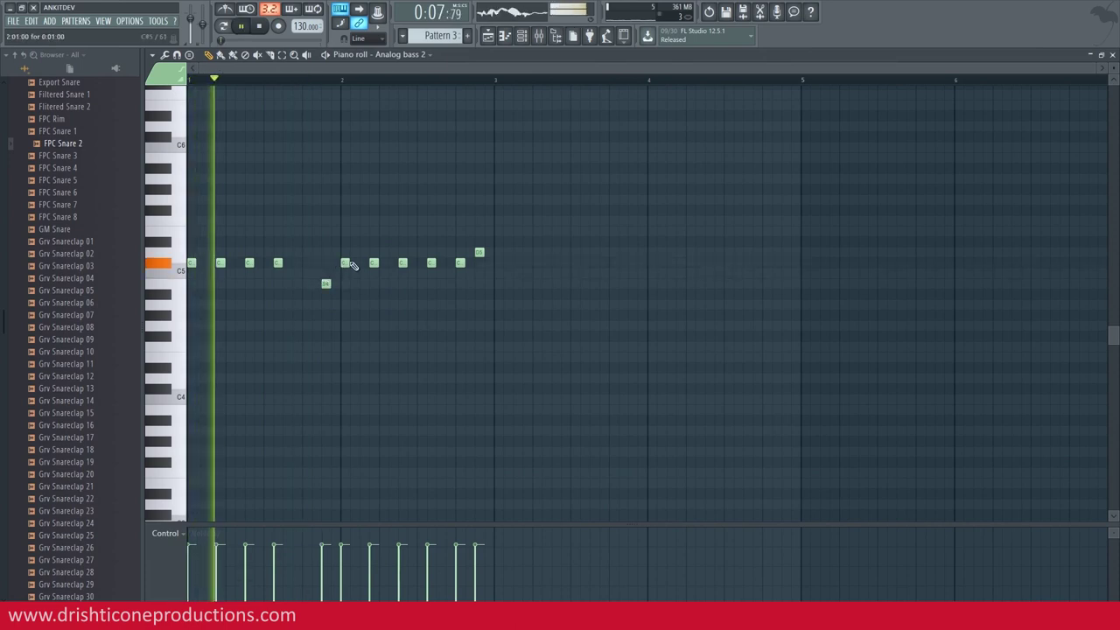
- Delete the closing D5 and the last C#5 from bar 2 of the bass line, play it, and return to the playlist
right_click(478, 253)
right_click(459, 263)
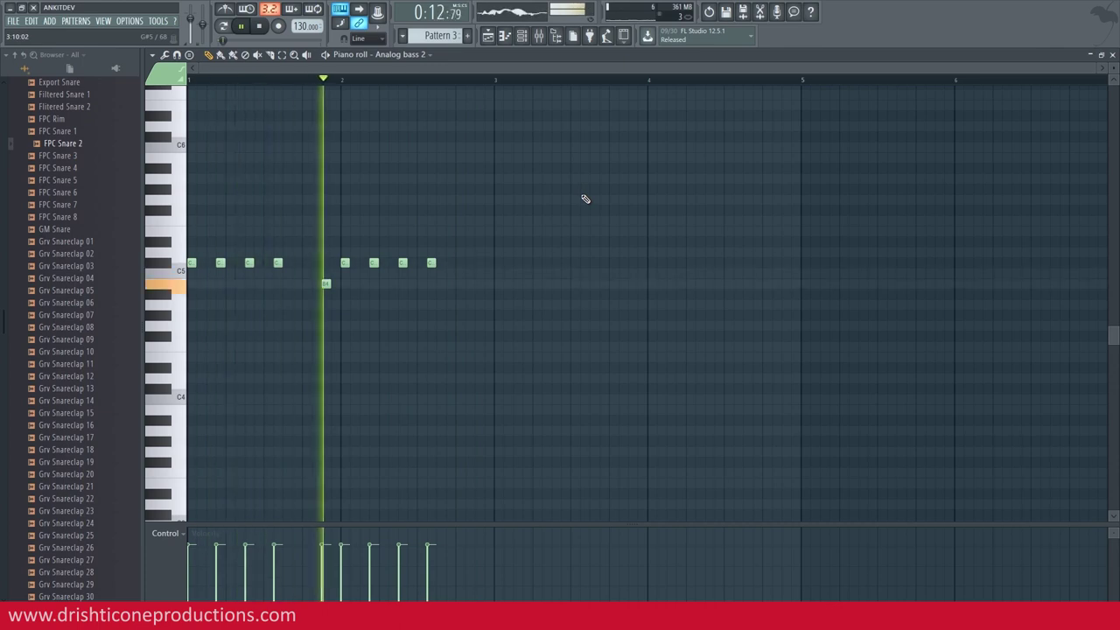
key("space")
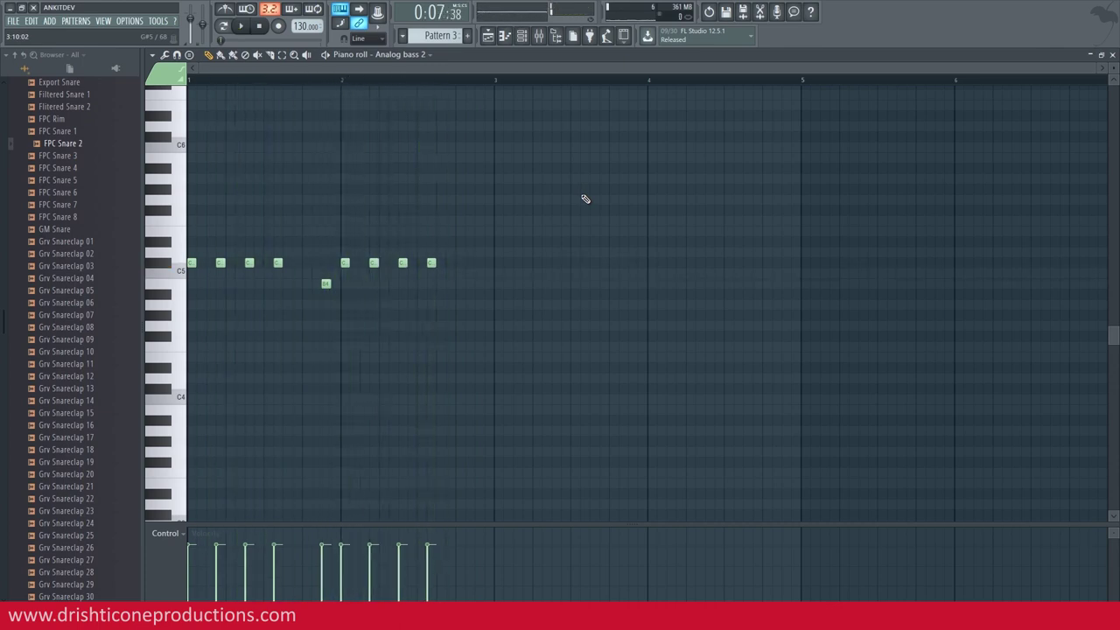
left_click(488, 37)
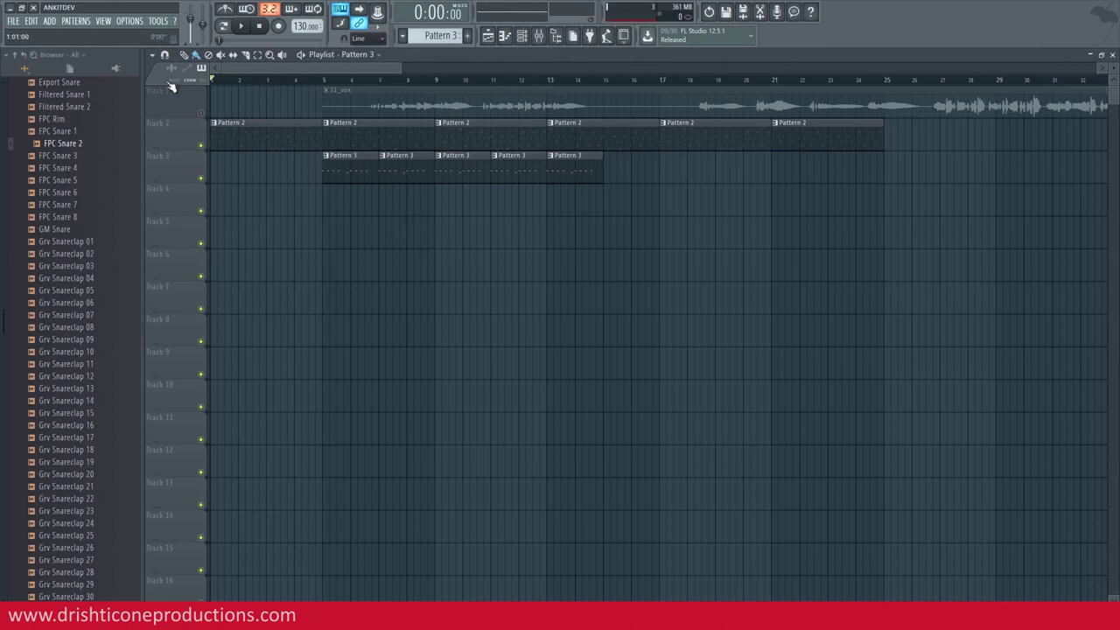
- Route the Harmless channel to mixer Insert 9 and load Fruity Reeverb 2 in that insert's first effect slot
left_click(522, 37)
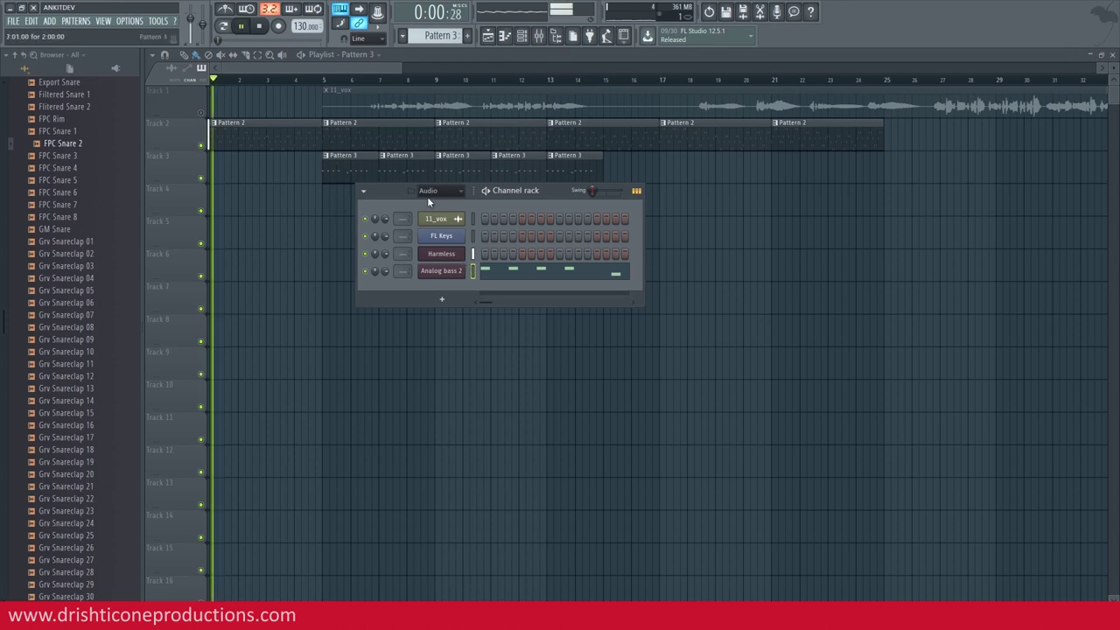
key("space")
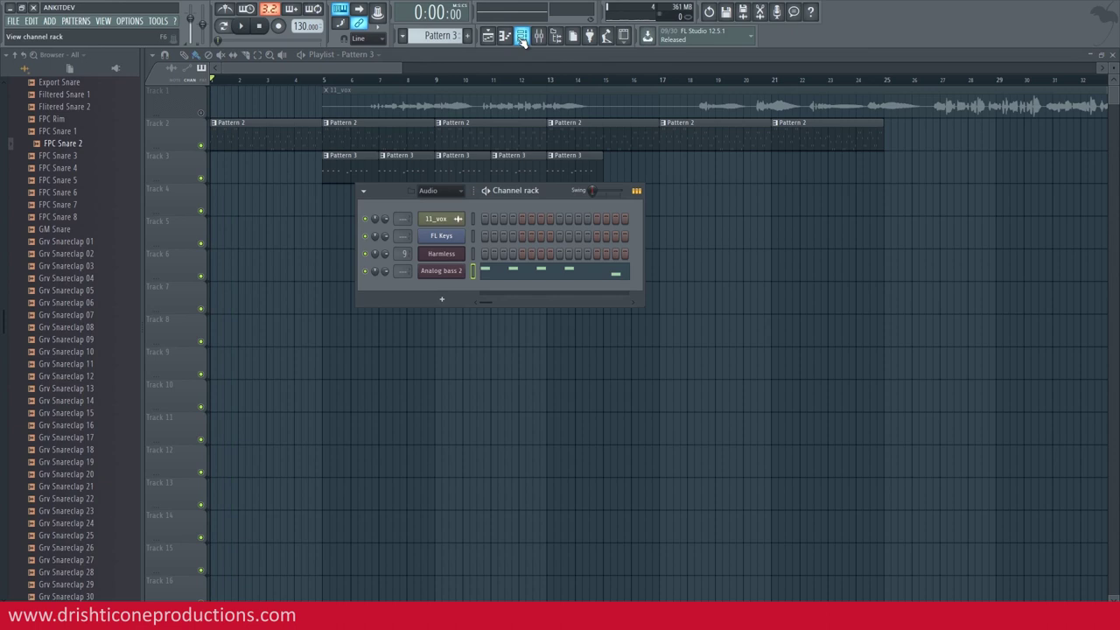
left_click(540, 36)
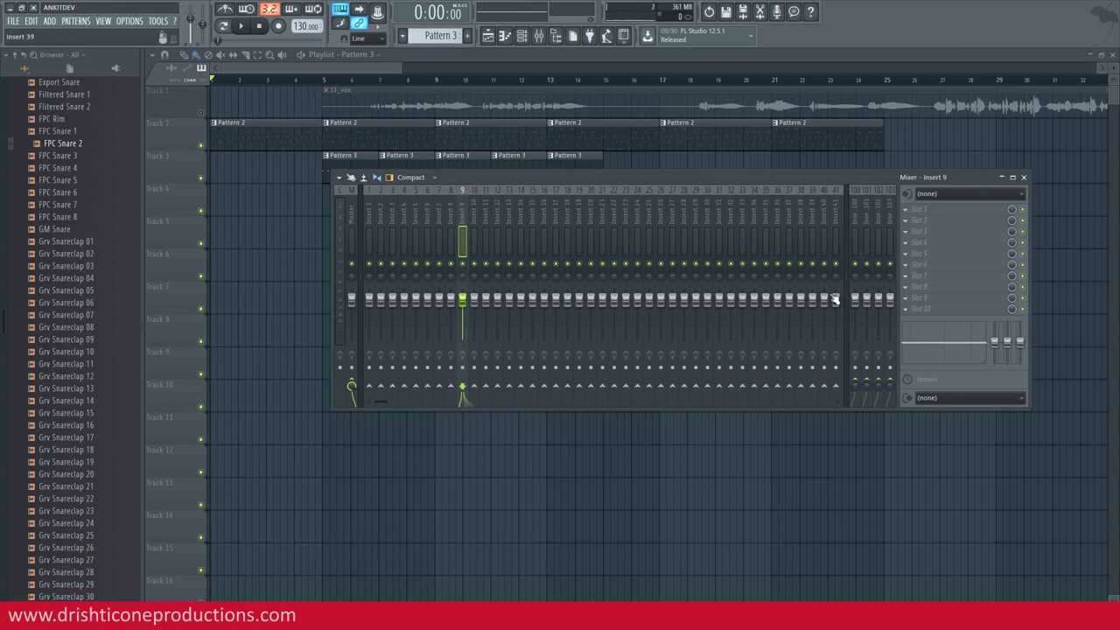
left_click_drag(858, 174, 734, 179)
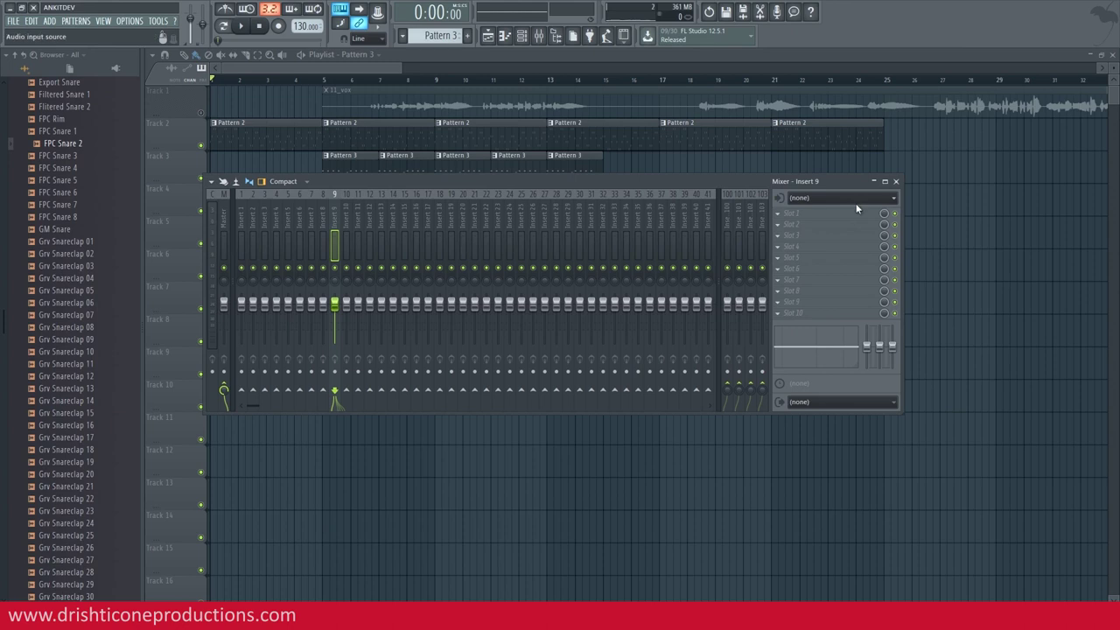
left_click(793, 216)
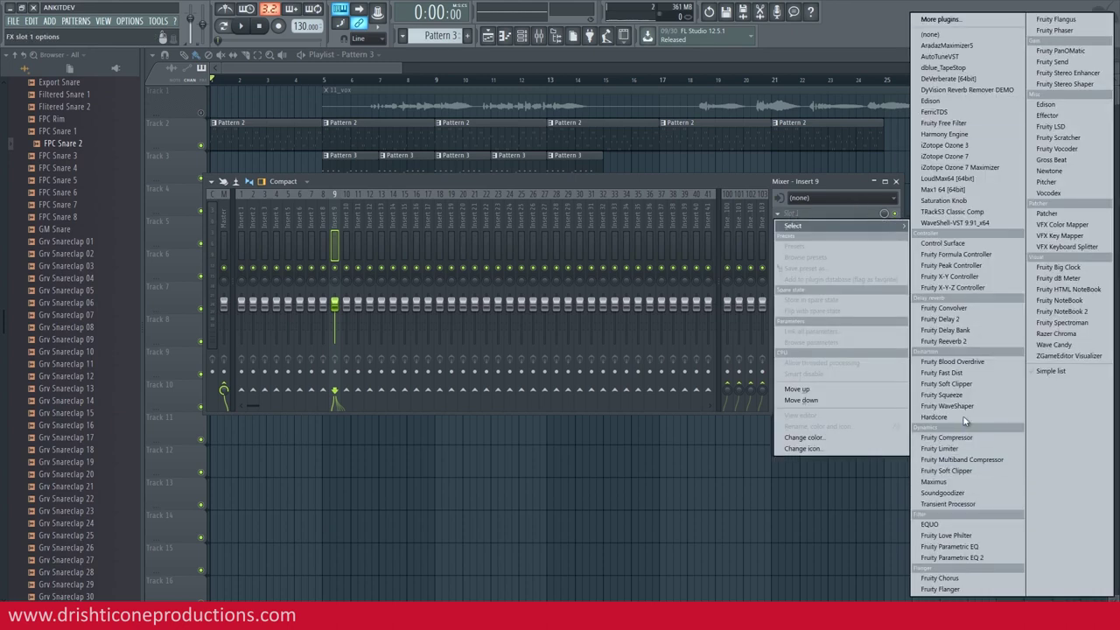
left_click(962, 341)
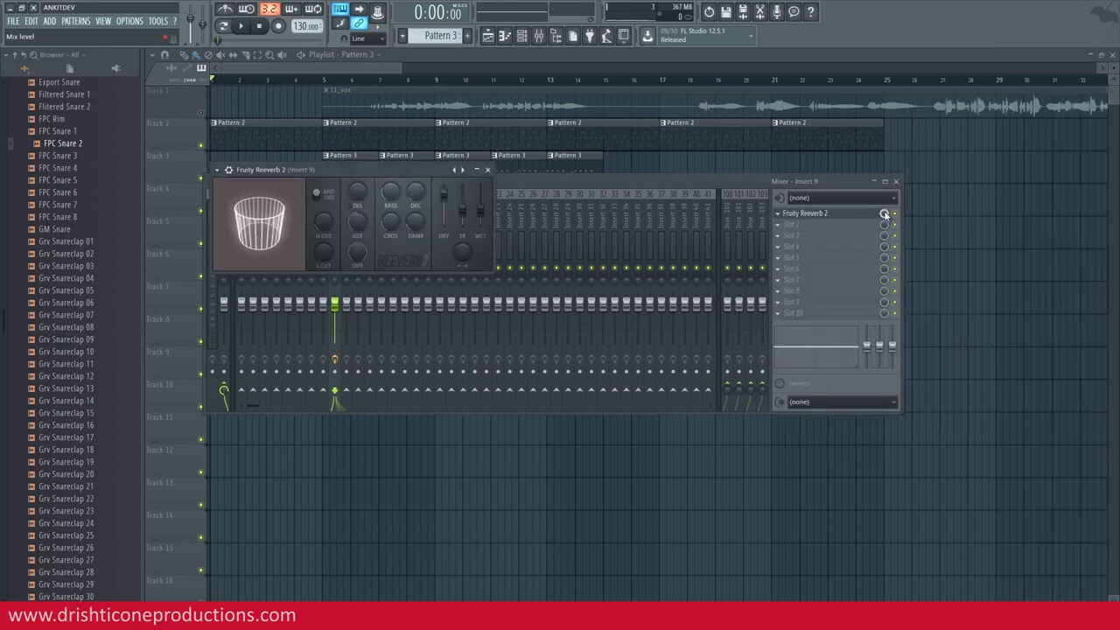
- Audition the reverb on Insert 9 and lower the Fruity Reeverb 2 slot's mix level to about 52%
key("space")
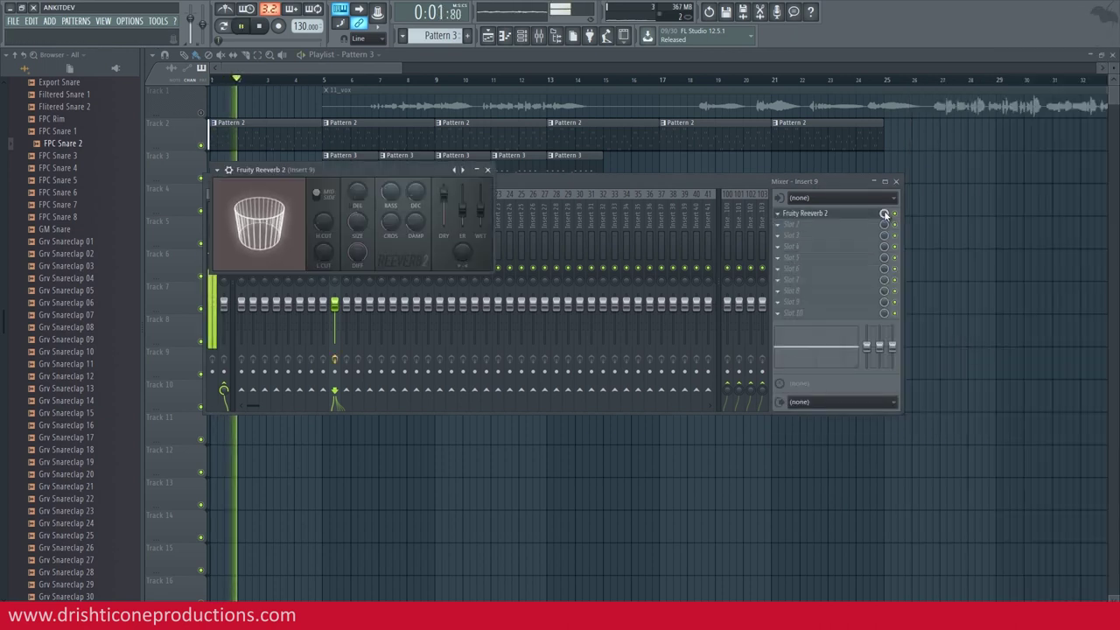
key("space")
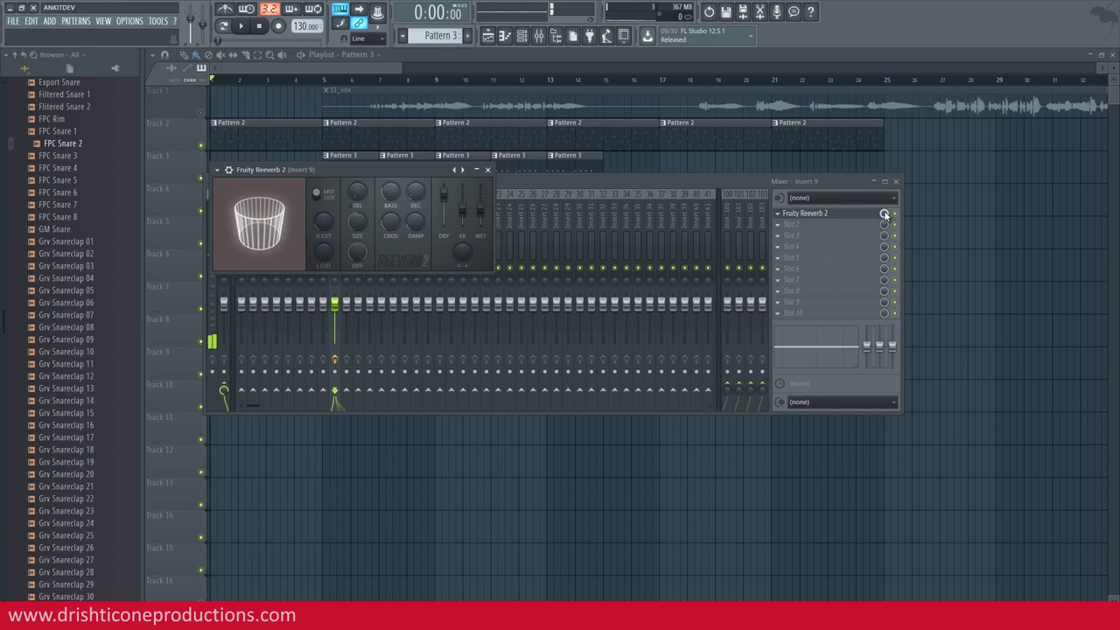
left_click(884, 214)
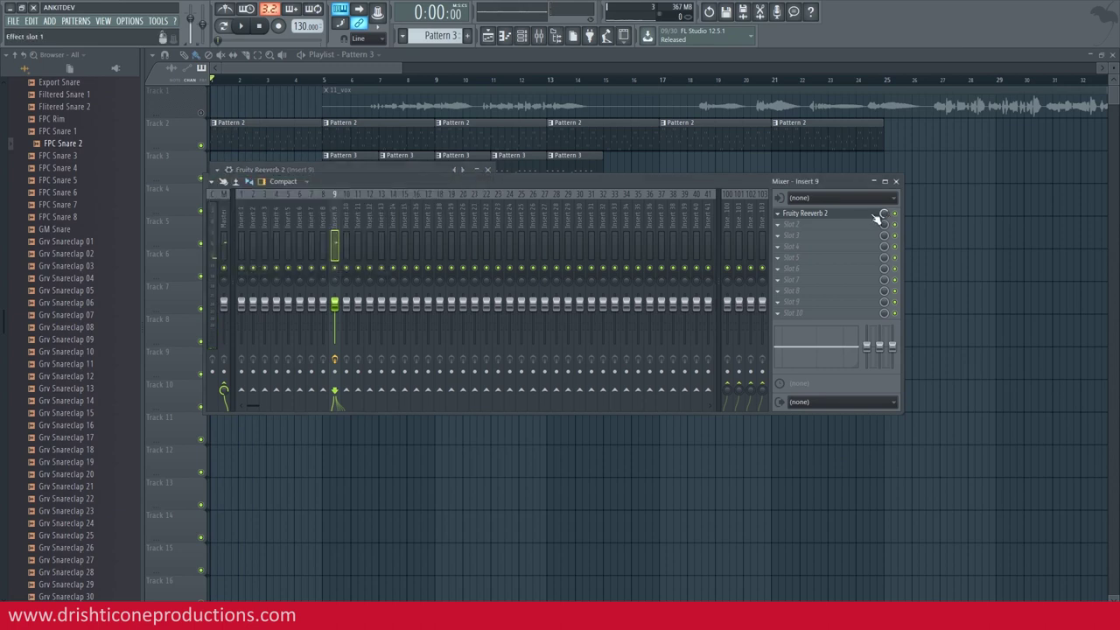
left_click(847, 219)
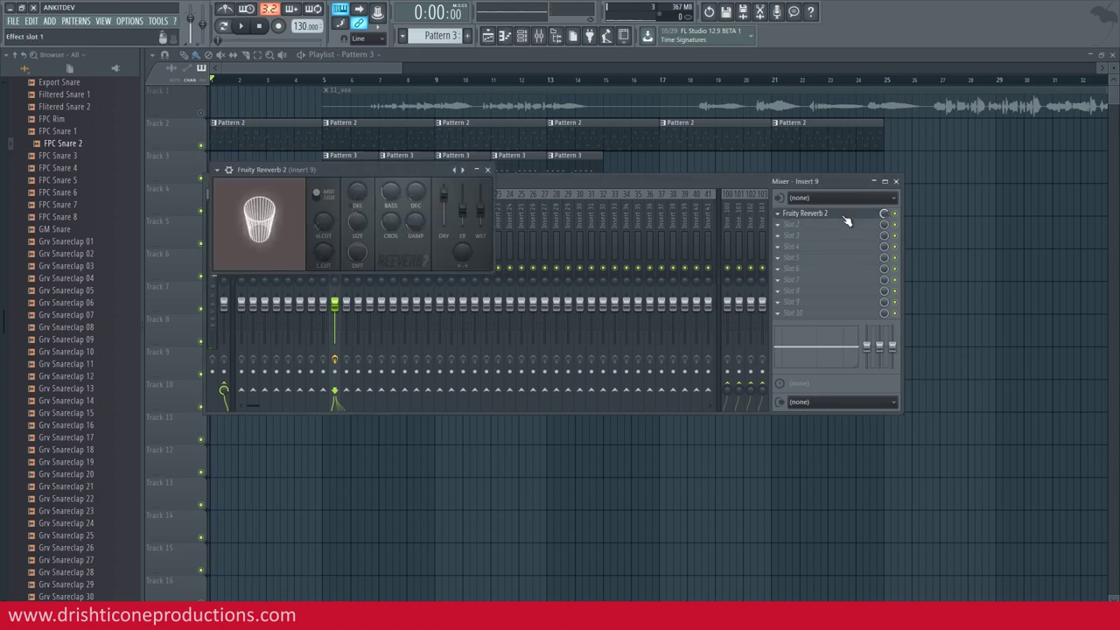
left_click(487, 169)
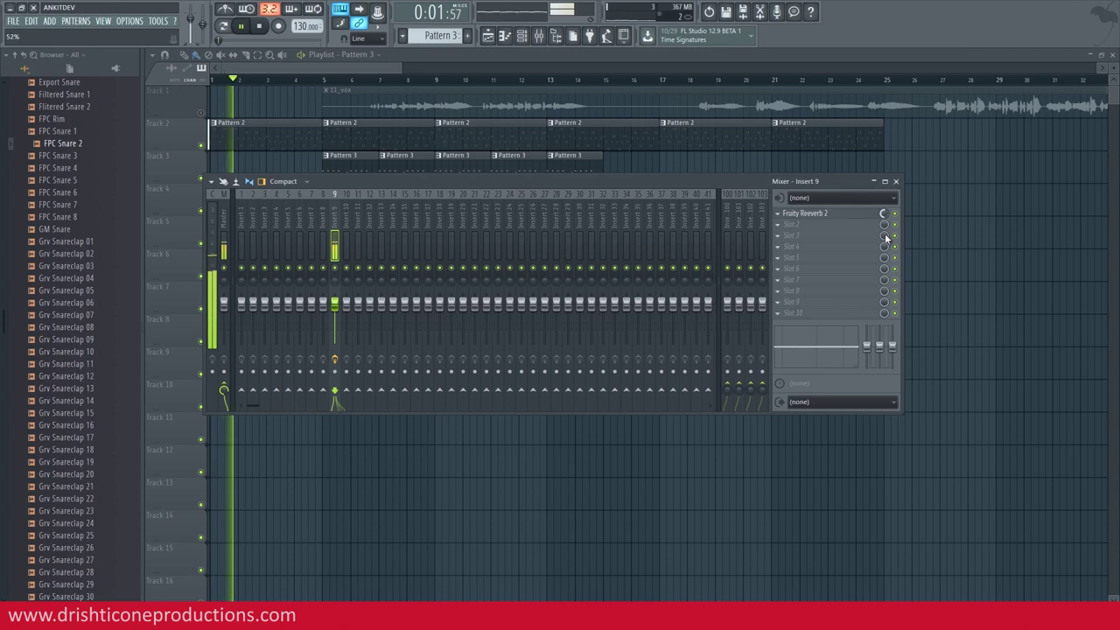
left_click(841, 216)
left_click(842, 216)
left_click(841, 216)
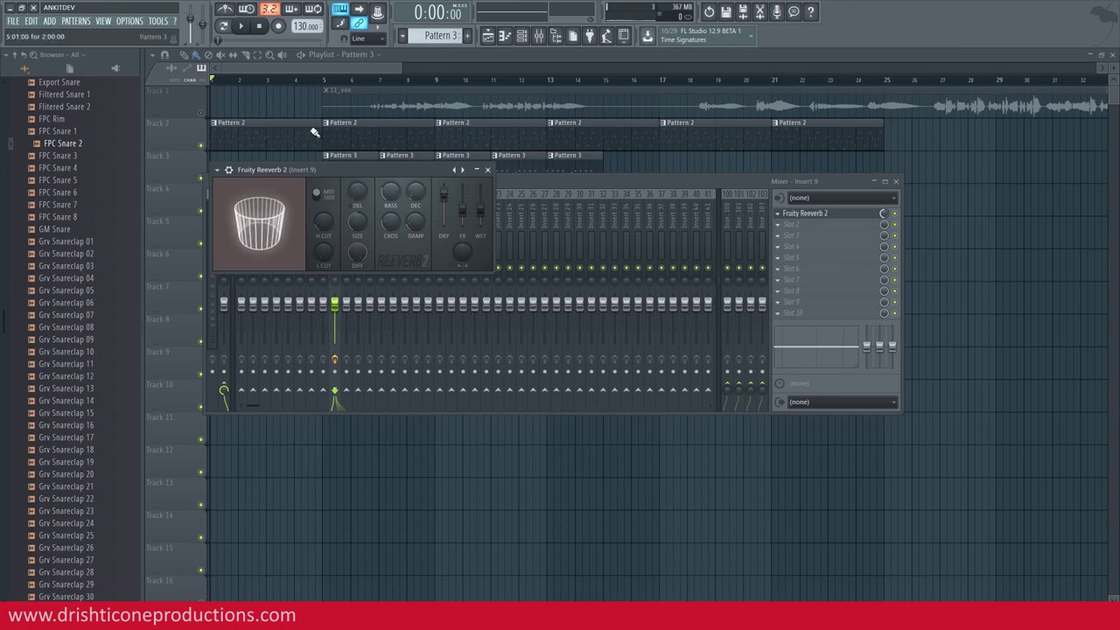
- Close the effect and mixer windows and play the arrangement from within bar 4 into the bass entry
key("space")
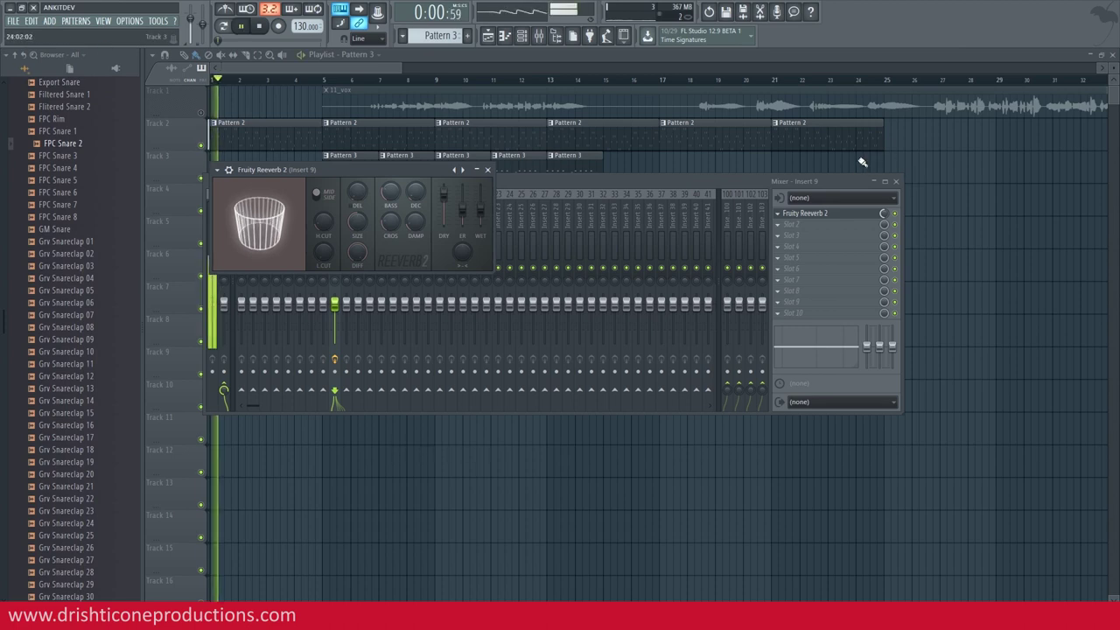
key("F12")
left_click(302, 80)
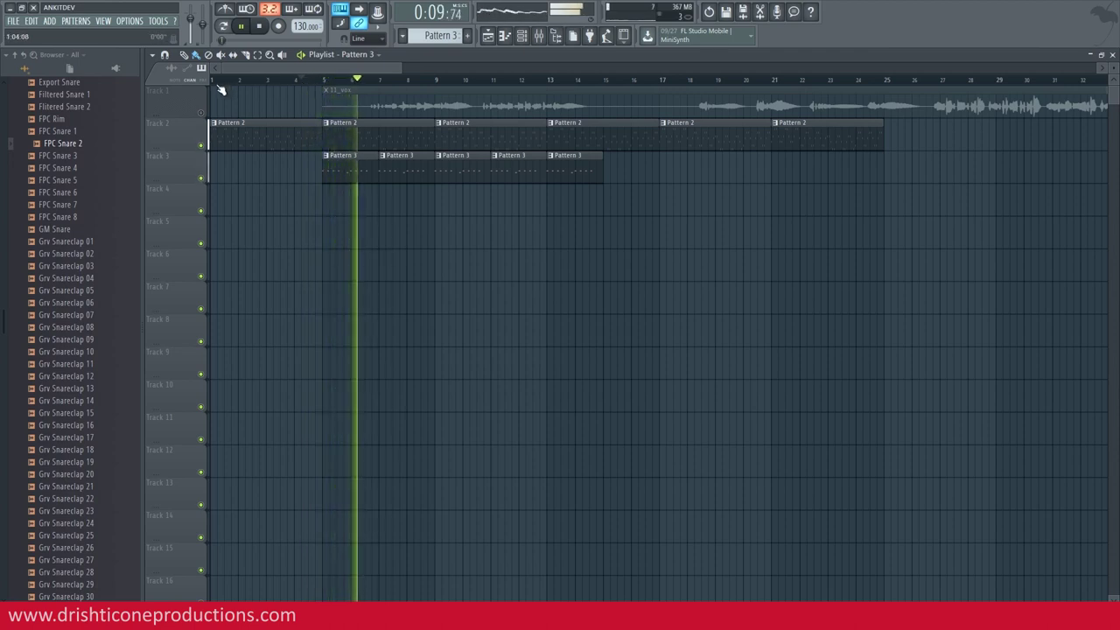
key("space")
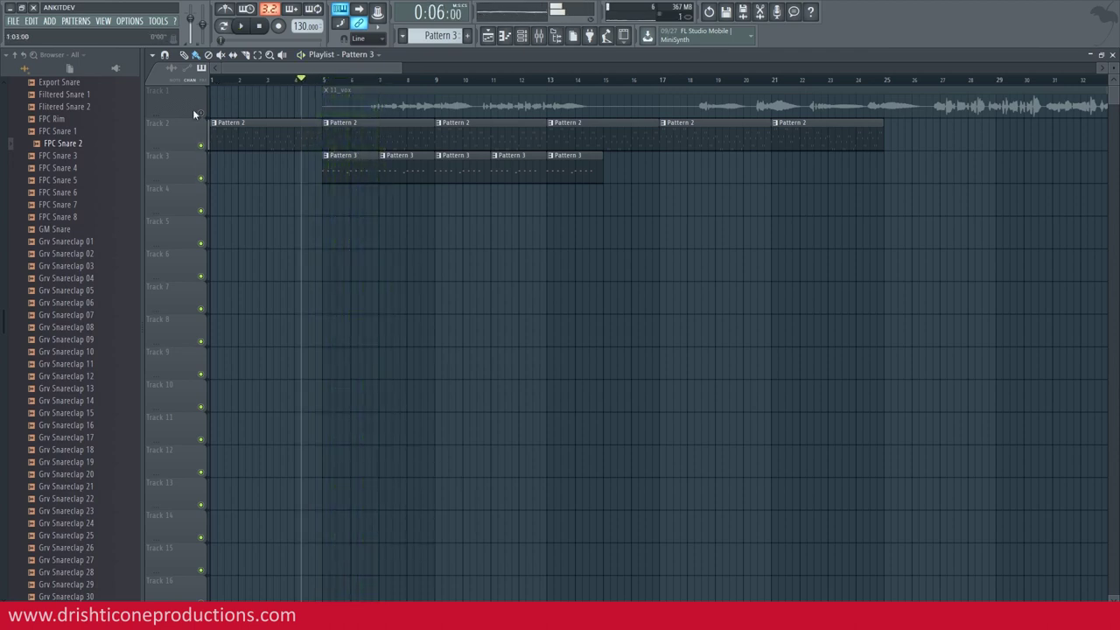
- Audition the Cymbals samples in the Drums pack and place Broken Crash on Track 4 just before bar 5
scroll(85, 222, "up", 10)
left_click(78, 319)
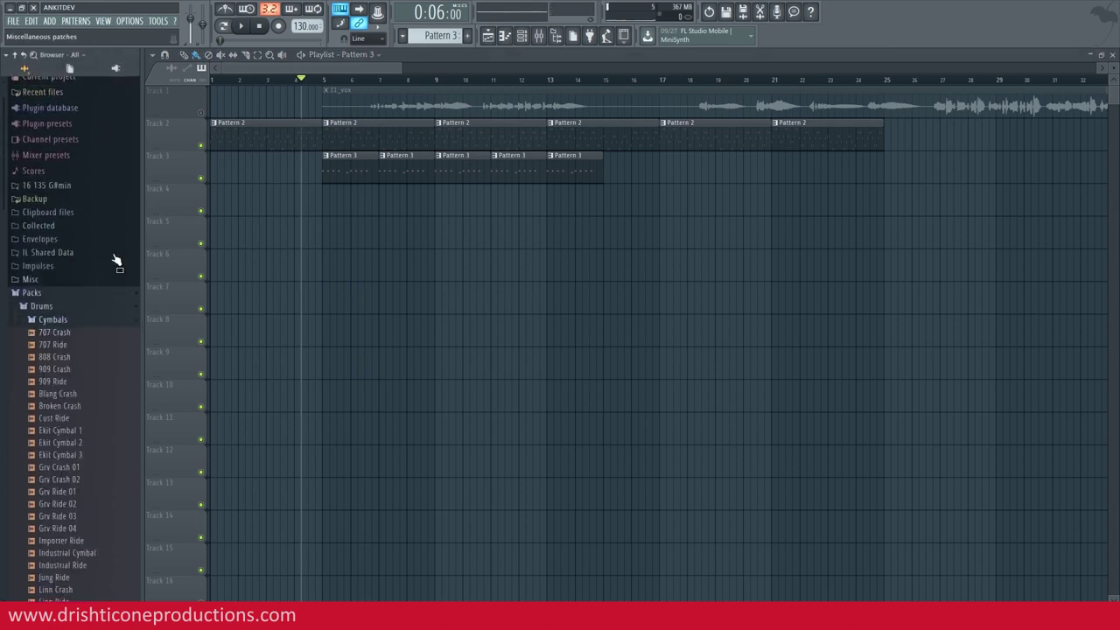
scroll(87, 376, "down", 3)
left_click_drag(63, 286, 76, 321)
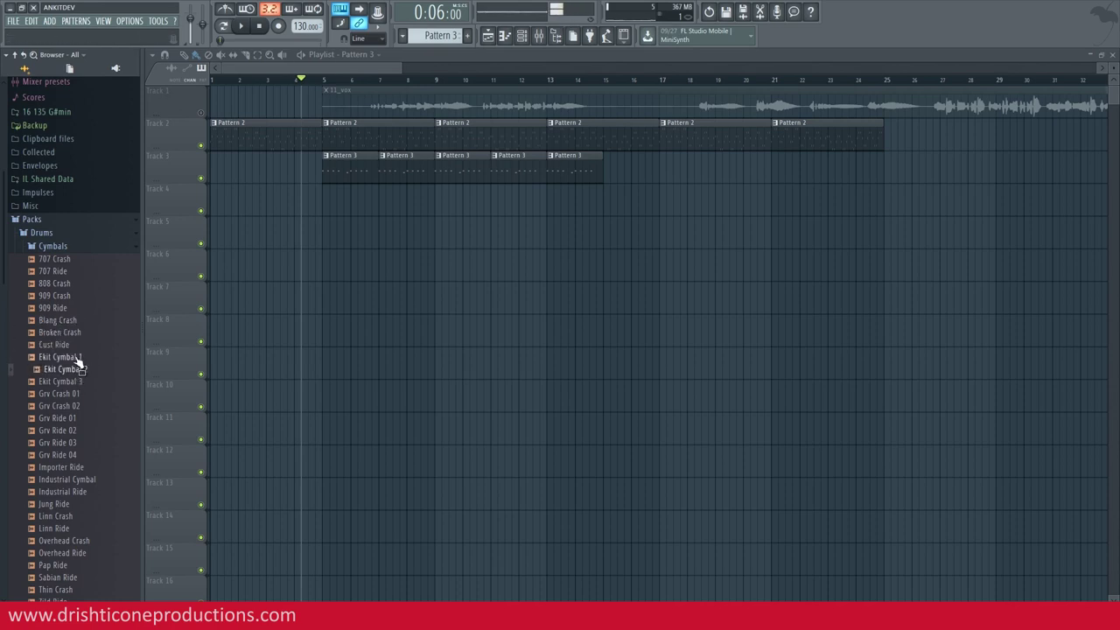
left_click_drag(314, 210, 315, 212)
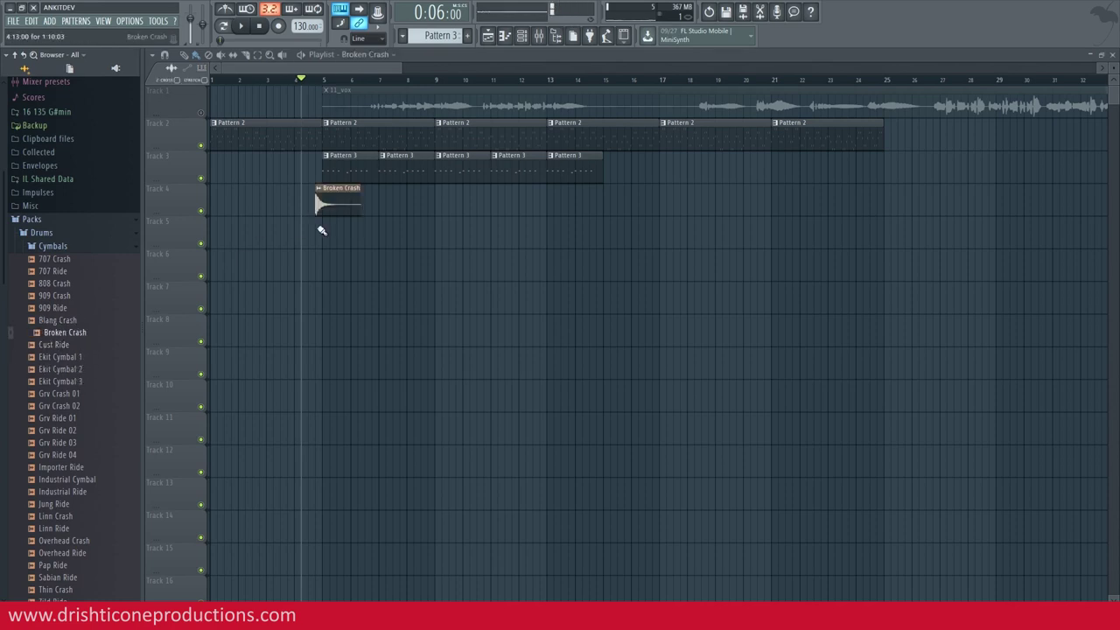
- Reverse the Broken Crash sample in its channel settings and close them
double_click(345, 207)
left_click(452, 356)
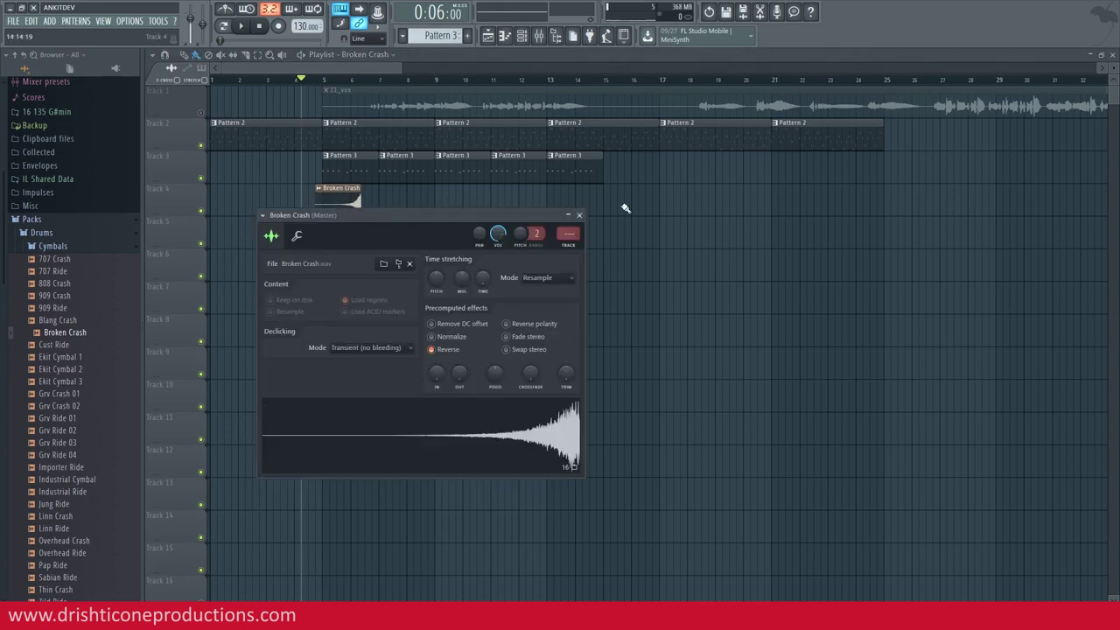
key("Escape")
- Move the reversed Broken Crash clip so its peak meets bar 5, and trim off the part past the bar line
scroll(326, 90, "up", 6)
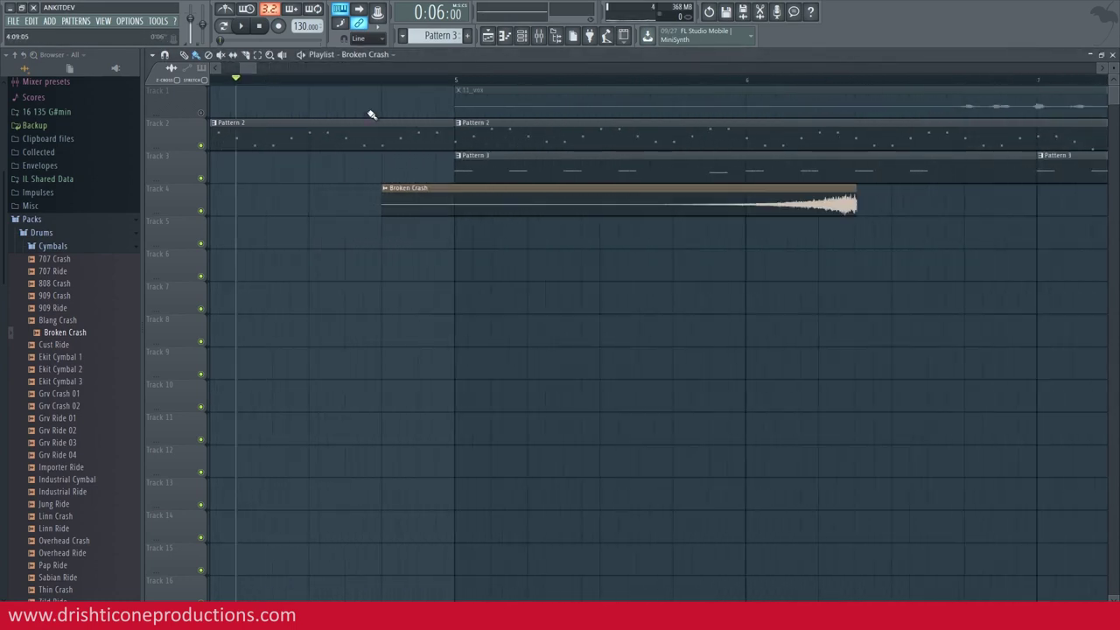
left_click_drag(682, 196, 286, 206)
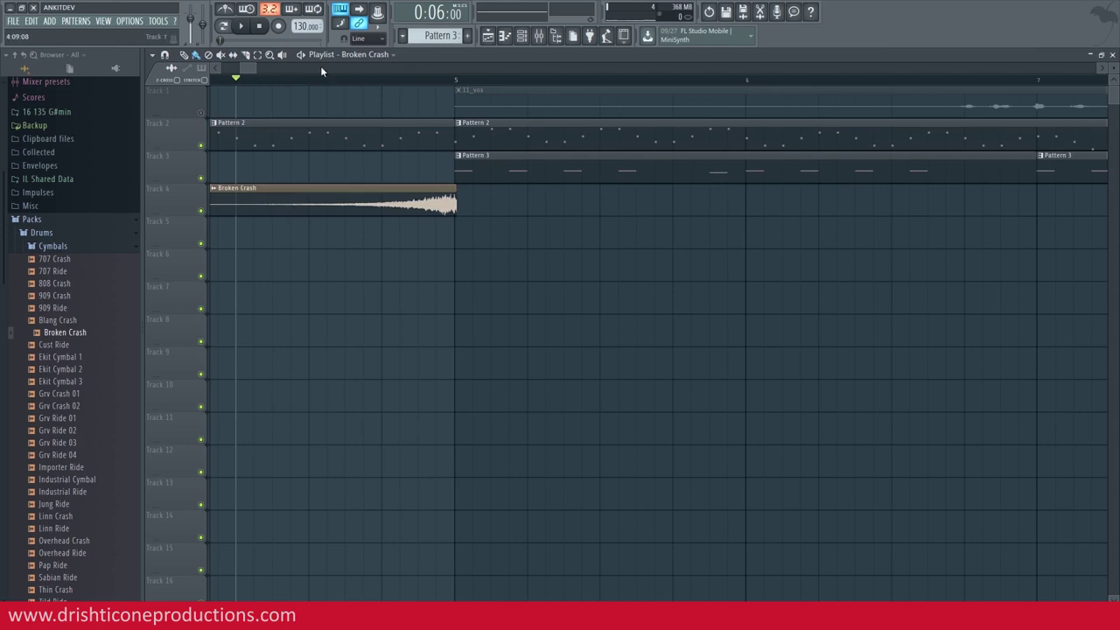
scroll(465, 84, "up", 3)
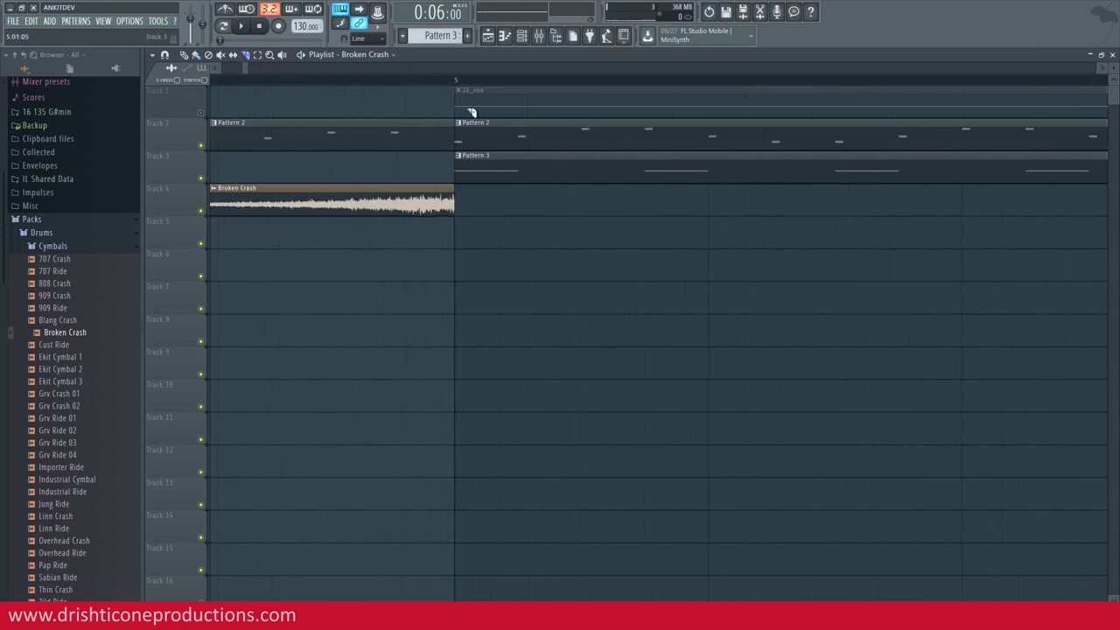
scroll(488, 84, "down", 4)
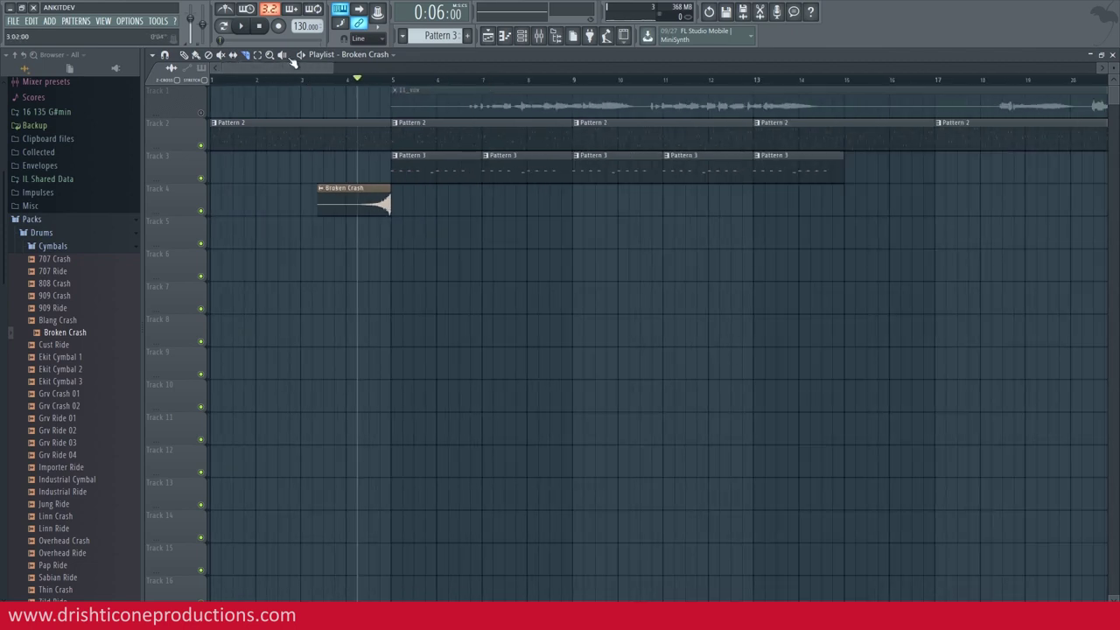
- Route Broken Crash to mixer Insert 29 with a lower channel volume, and load Fruity Reeverb 2 in the insert's first slot
double_click(378, 208)
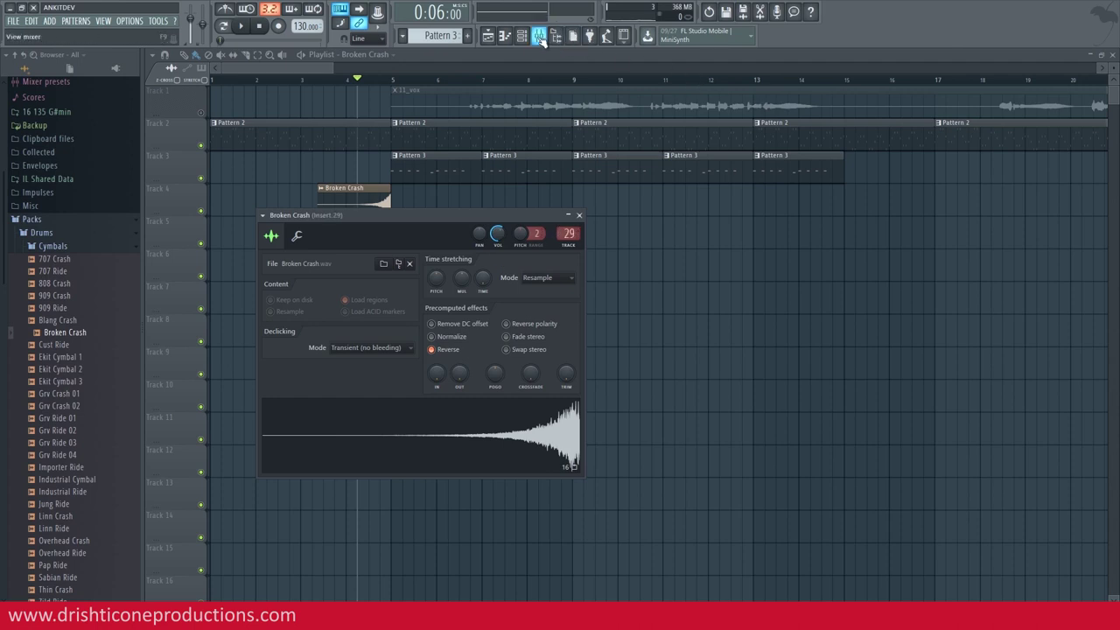
left_click(539, 37)
left_click(786, 220)
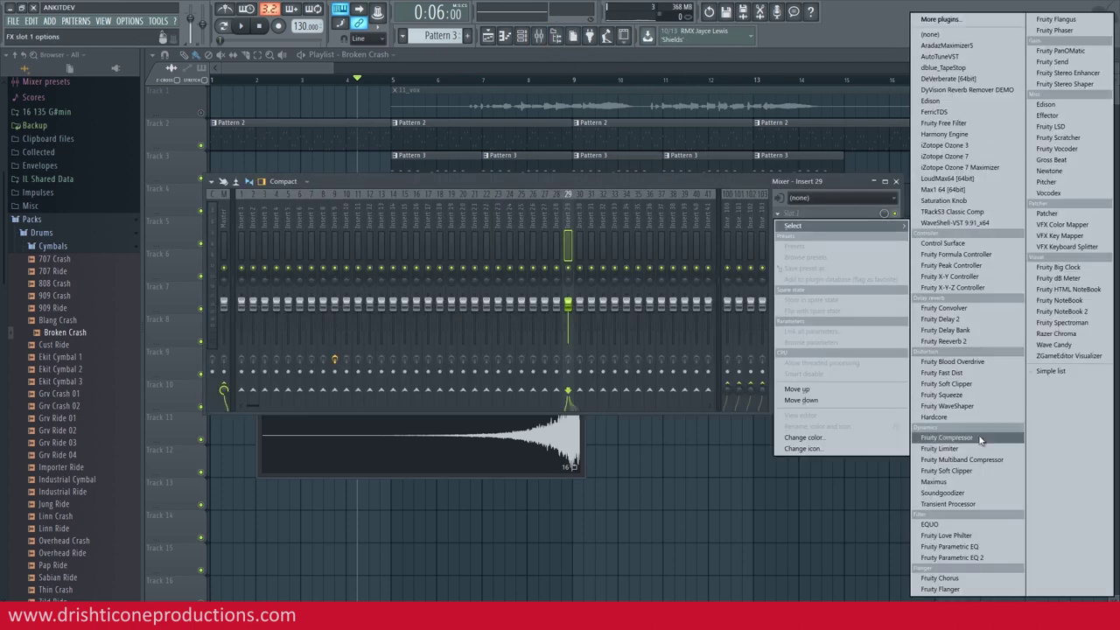
left_click(967, 343)
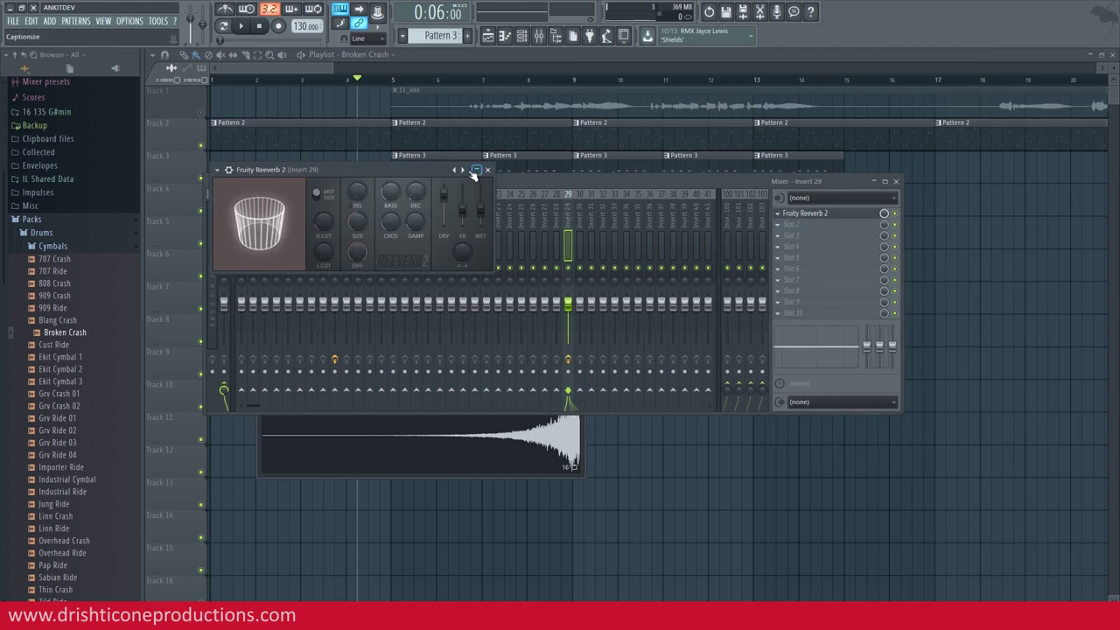
right_click(295, 92)
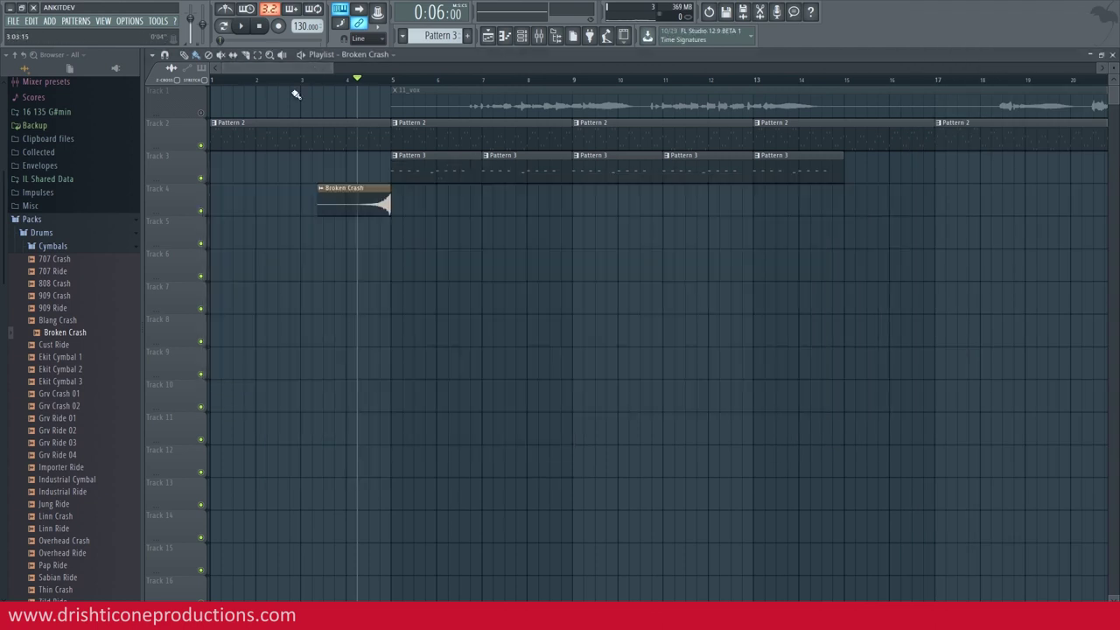
- Solo Track 4 to hear the reversed crash, and re-enable all tracks including 11_vox
right_click(201, 212)
key("space")
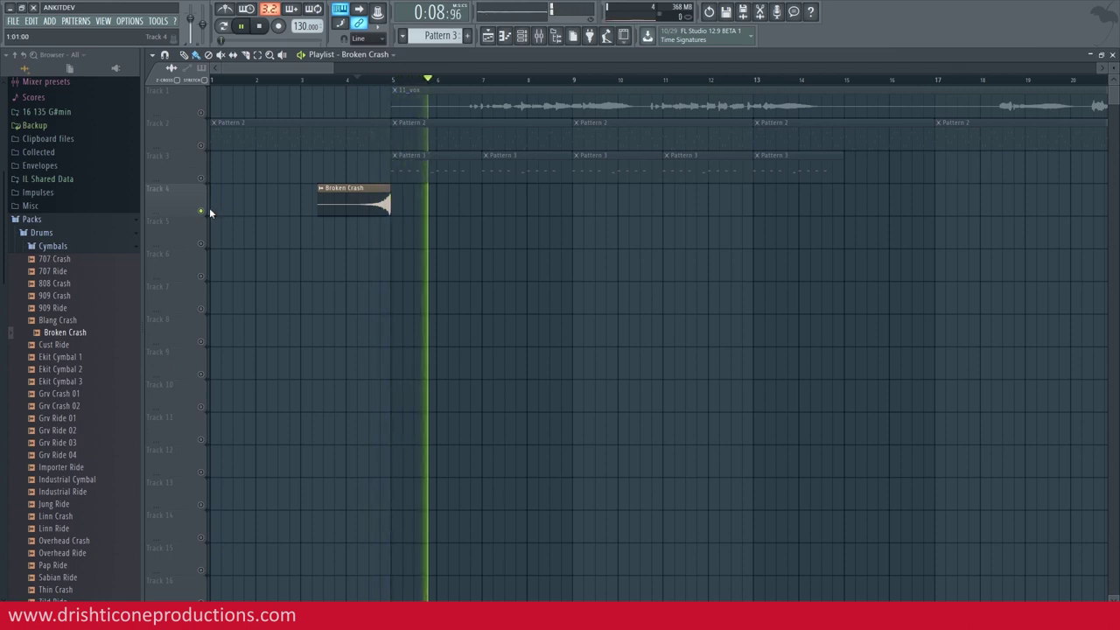
key("space")
right_click(202, 212)
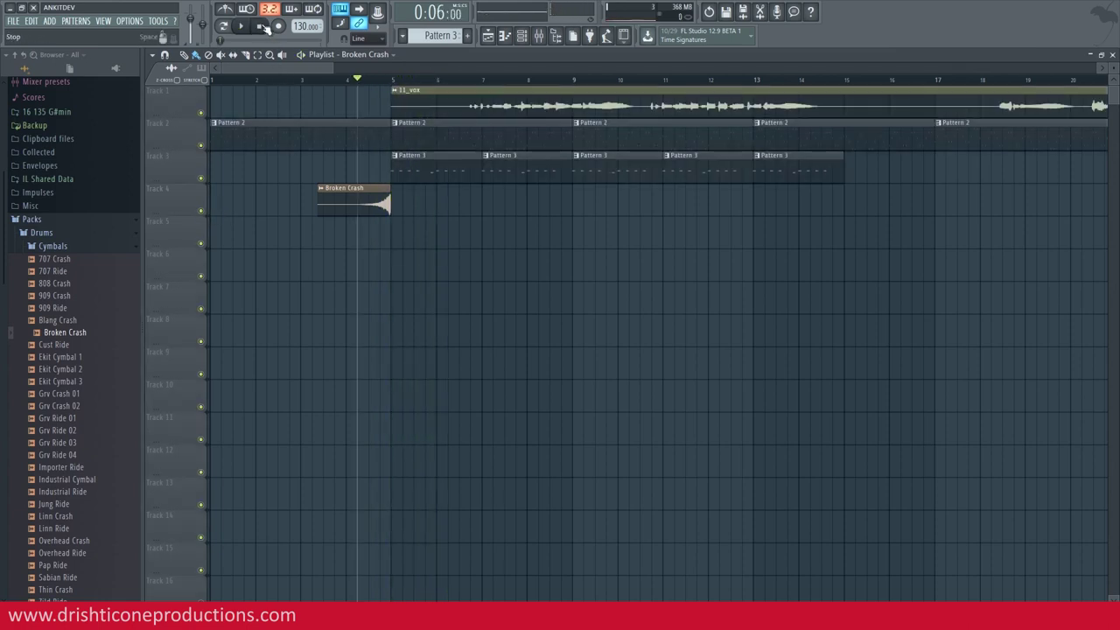
- During playback, move the 11_vox clip to start at bar 7 and lower the Broken Crash channel volume
key("space")
left_click_drag(442, 98, 533, 98)
double_click(385, 202)
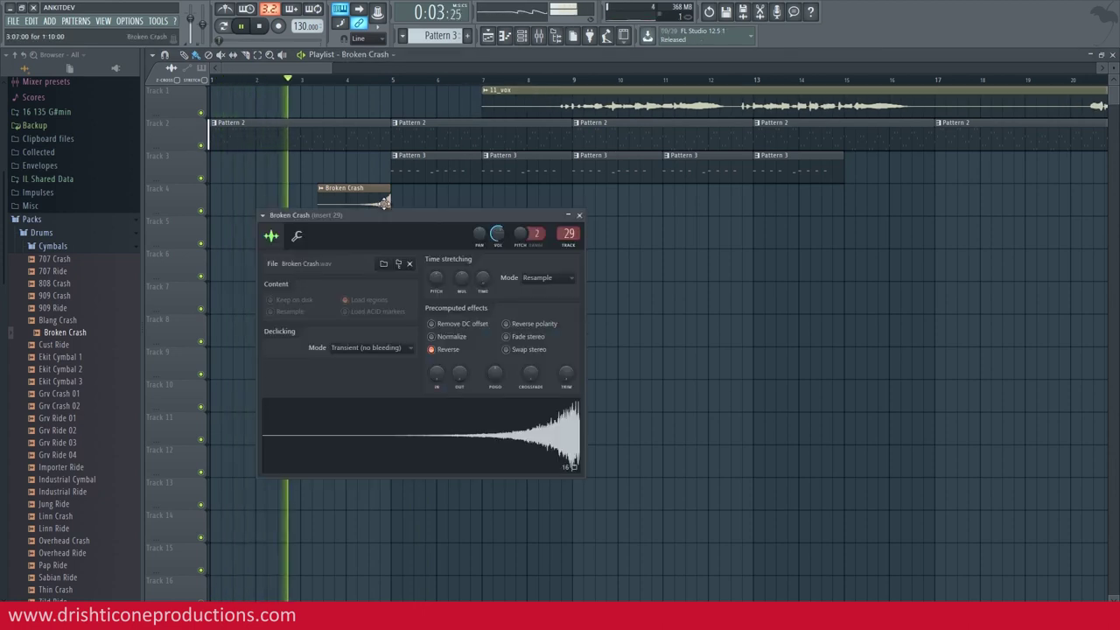
left_click_drag(495, 231, 497, 252)
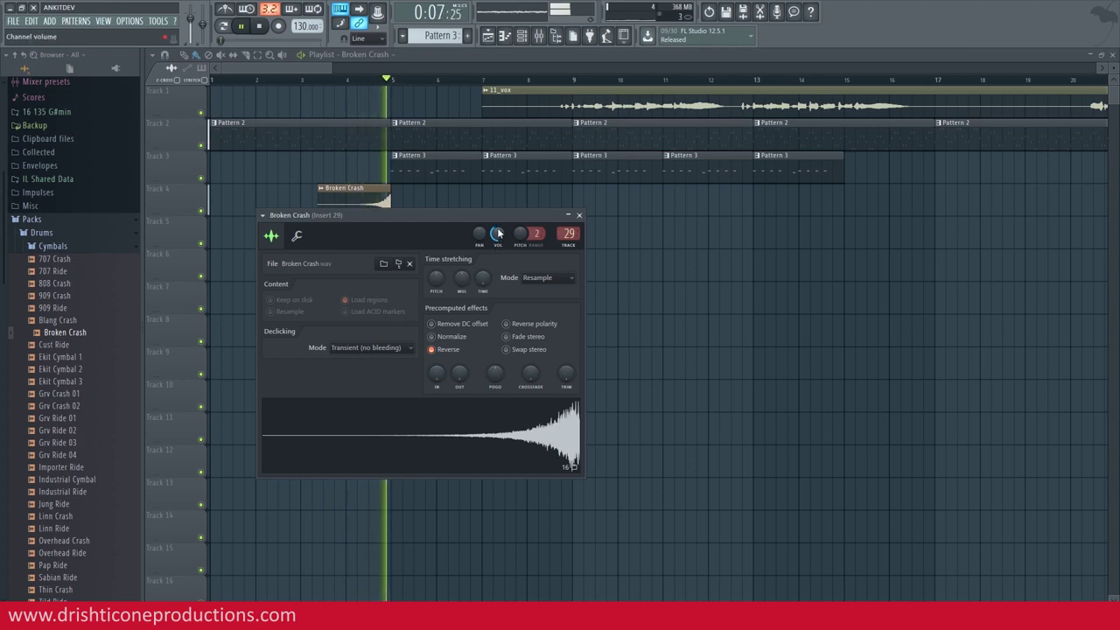
key("space")
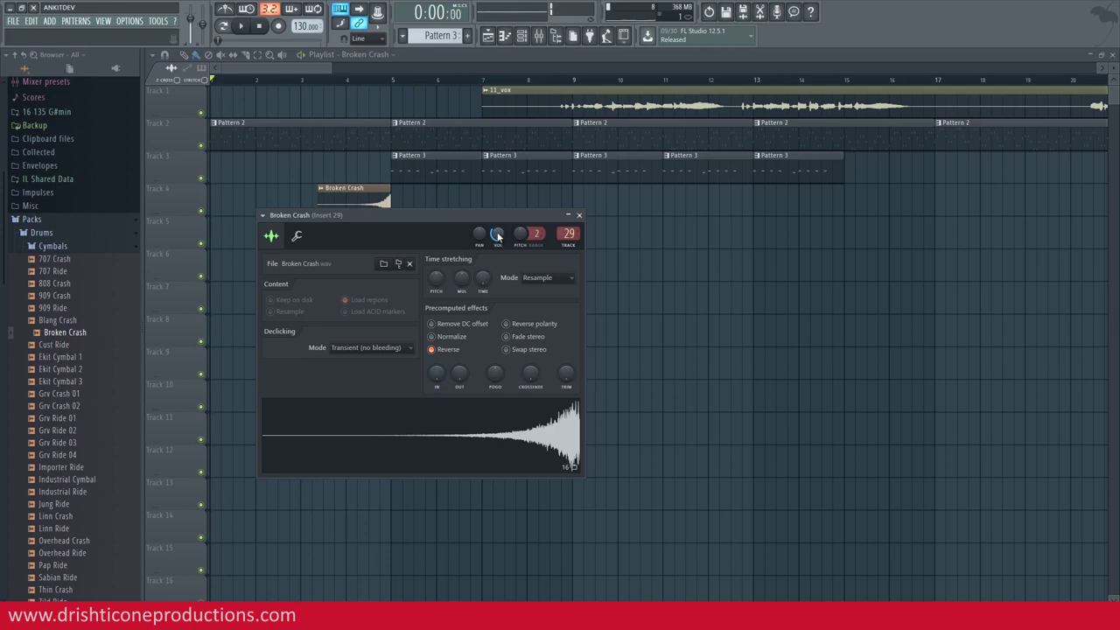
- Play the arrangement from within bar 4 to check the crash transition, bass and moved vocal together
left_click(354, 85)
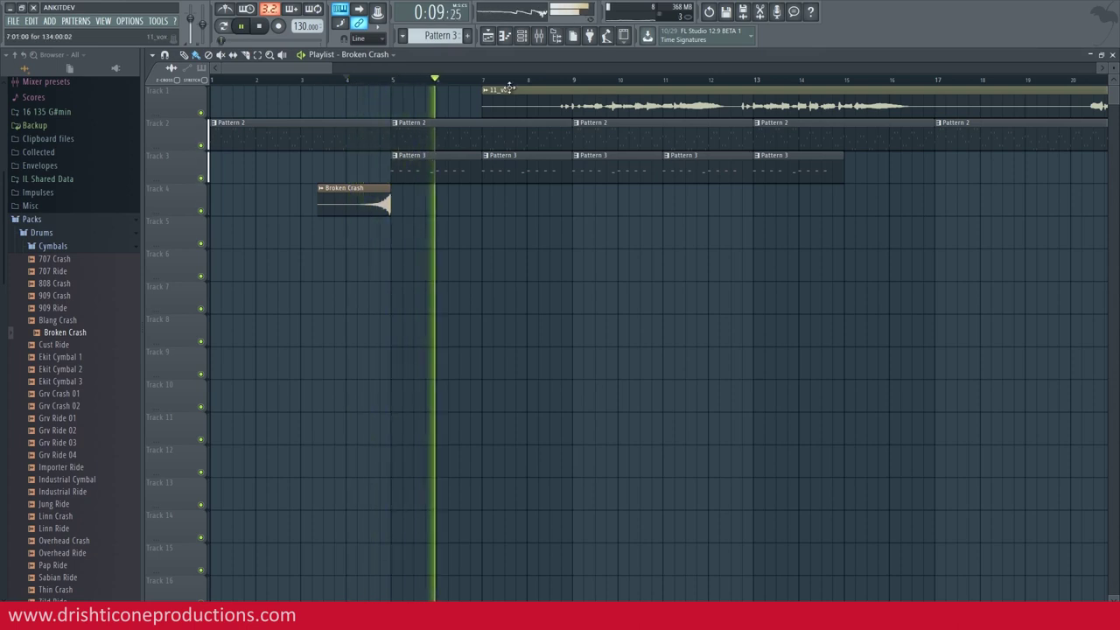
scroll(519, 85, "down", 2)
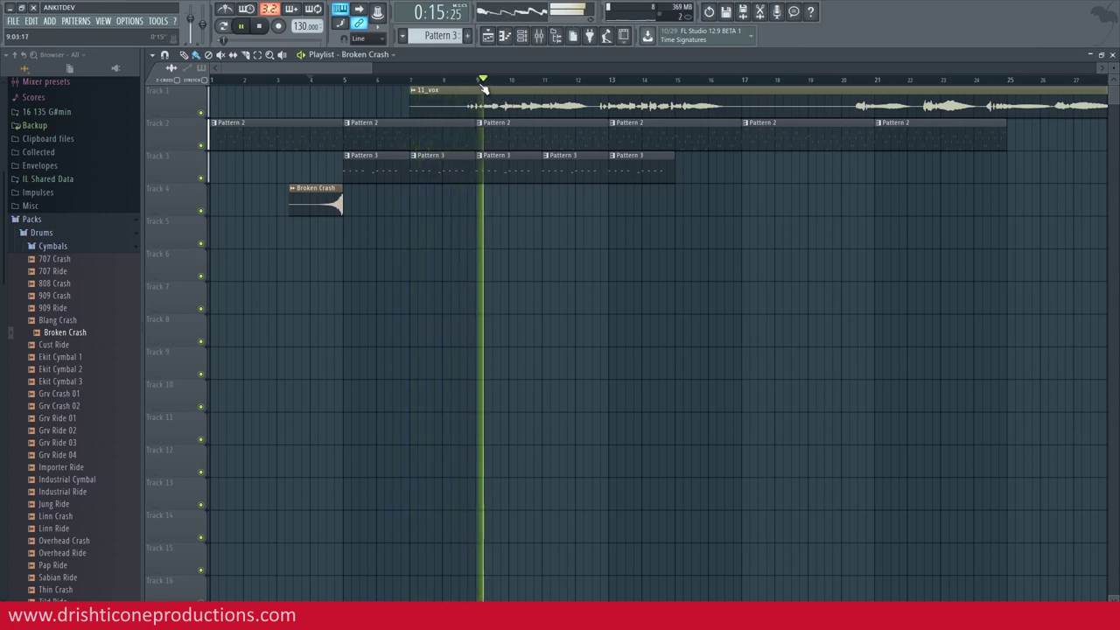
scroll(484, 90, "down", 2)
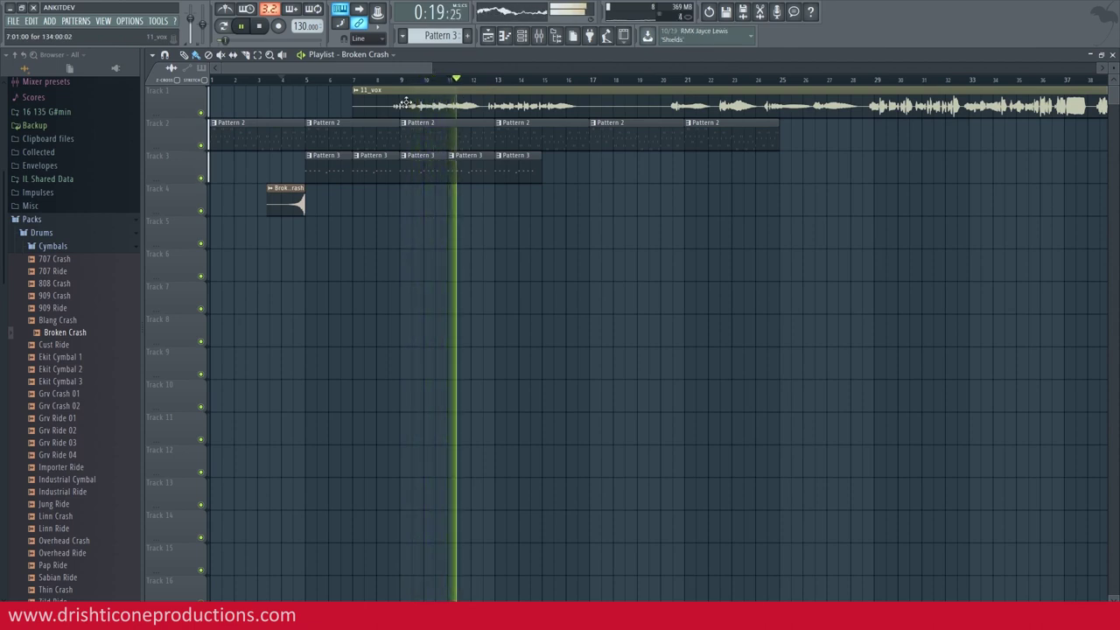
- Extend the Pattern 3 bass line on Track 3 with four more clips, from bar 15 to bar 23, and stop playback
left_click_drag(547, 167, 721, 175)
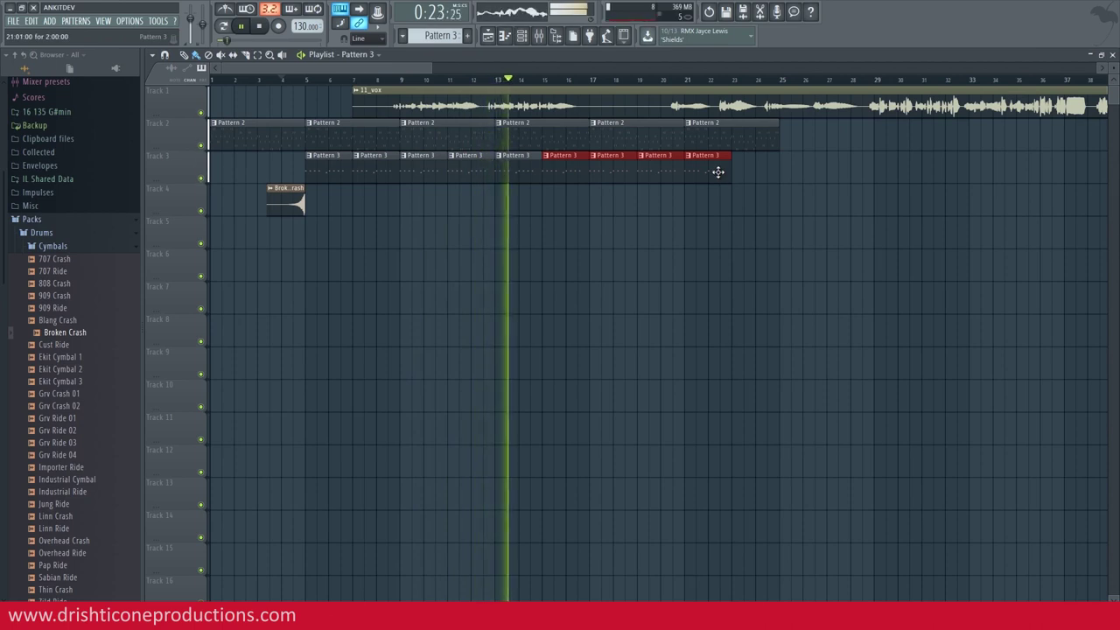
scroll(562, 90, "down", 2)
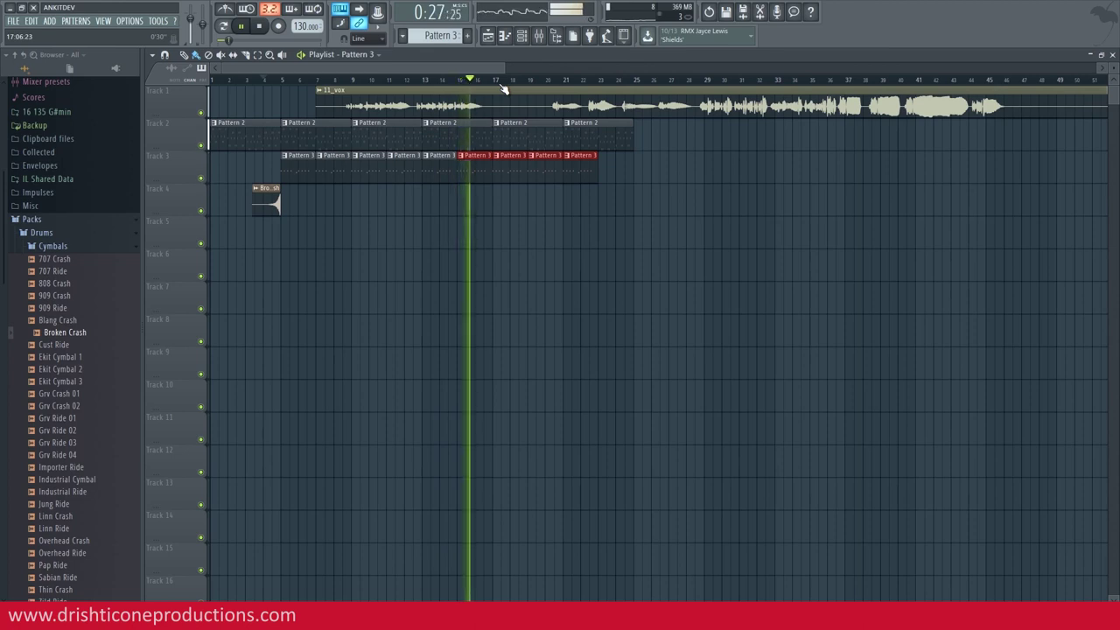
key("space")
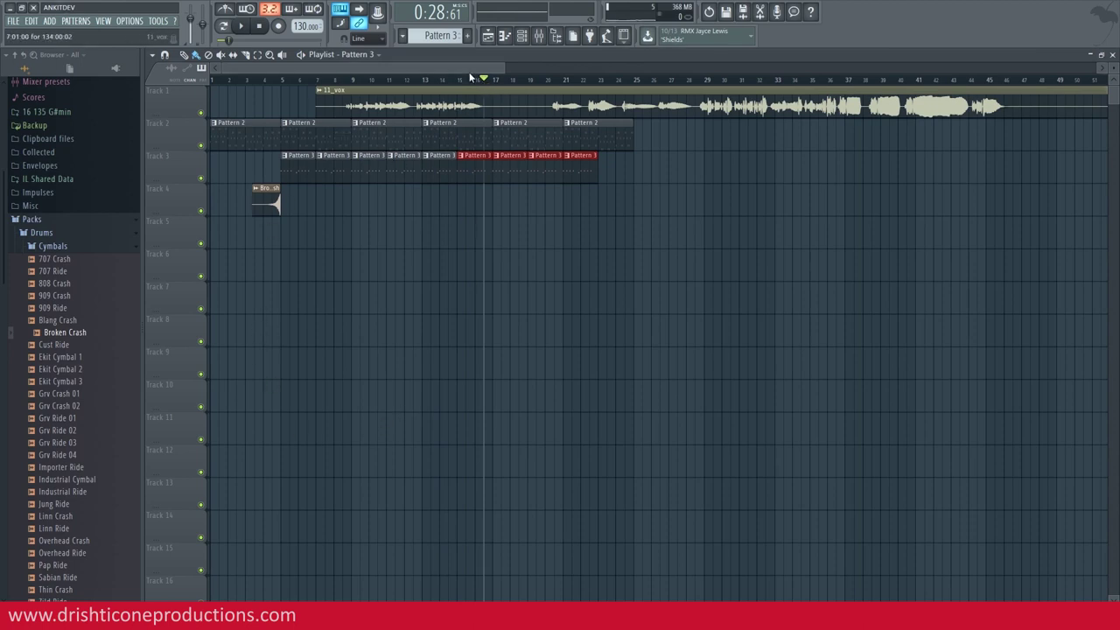
- Play the arrangement from bar 15 to find the end of the vocal phrase and set the playhead halfway through bar 16
scroll(502, 83, "up", 4)
scroll(503, 83, "up", 2)
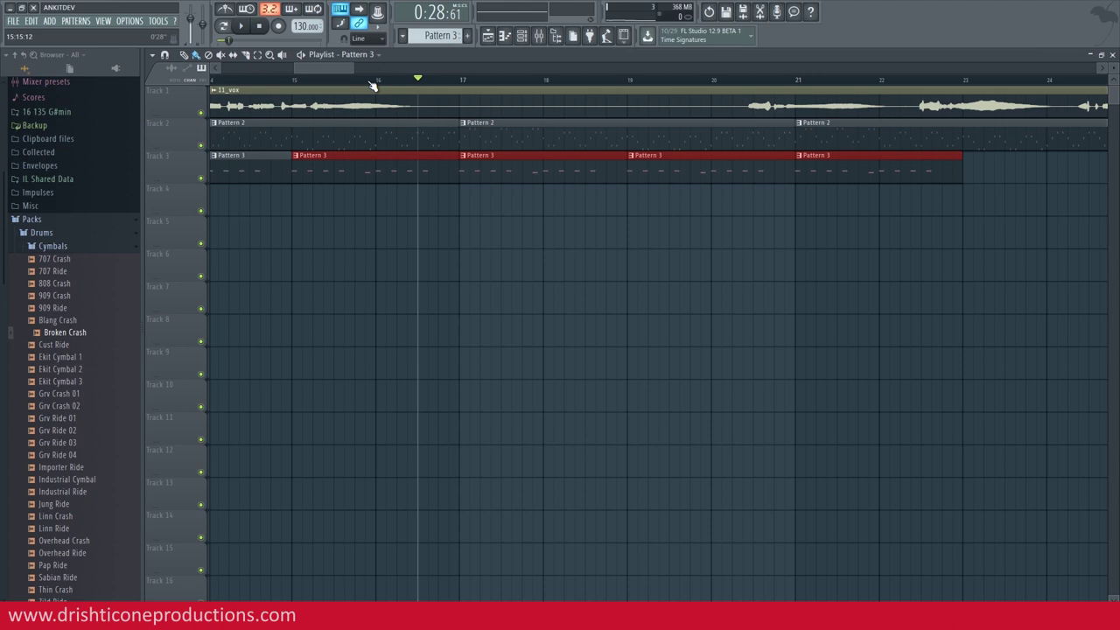
scroll(371, 85, "down", 3)
left_click(337, 81)
key("space")
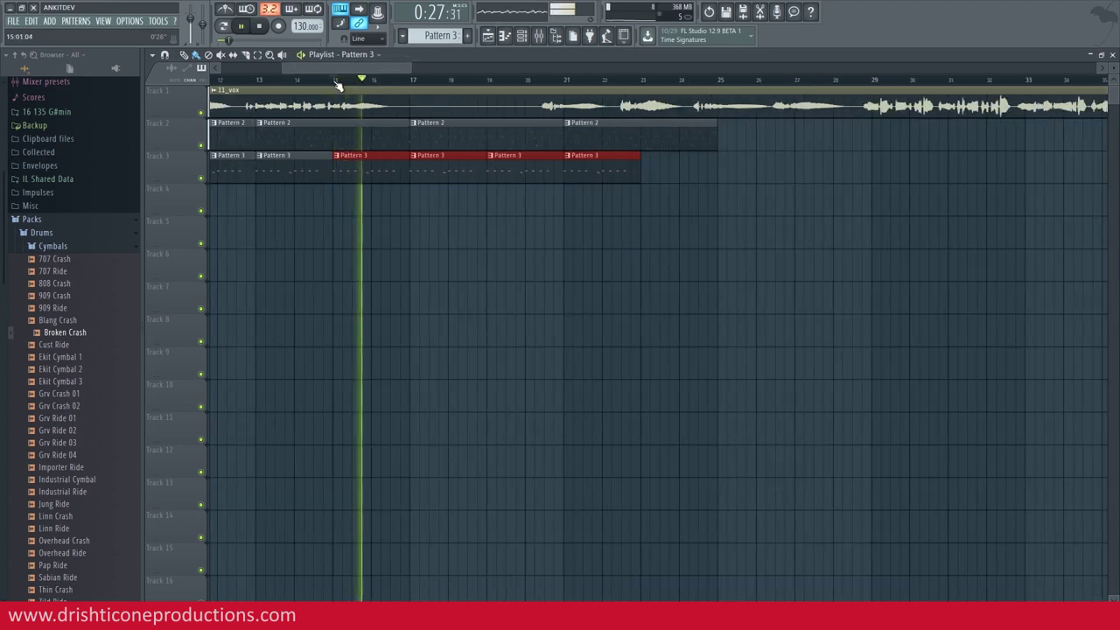
key("space")
left_click(393, 82)
- Create Pattern 4 and add a Sytrus synth channel to the project
scroll(454, 35, "up", 2)
left_click(397, 201)
double_click(396, 200)
left_click(443, 320)
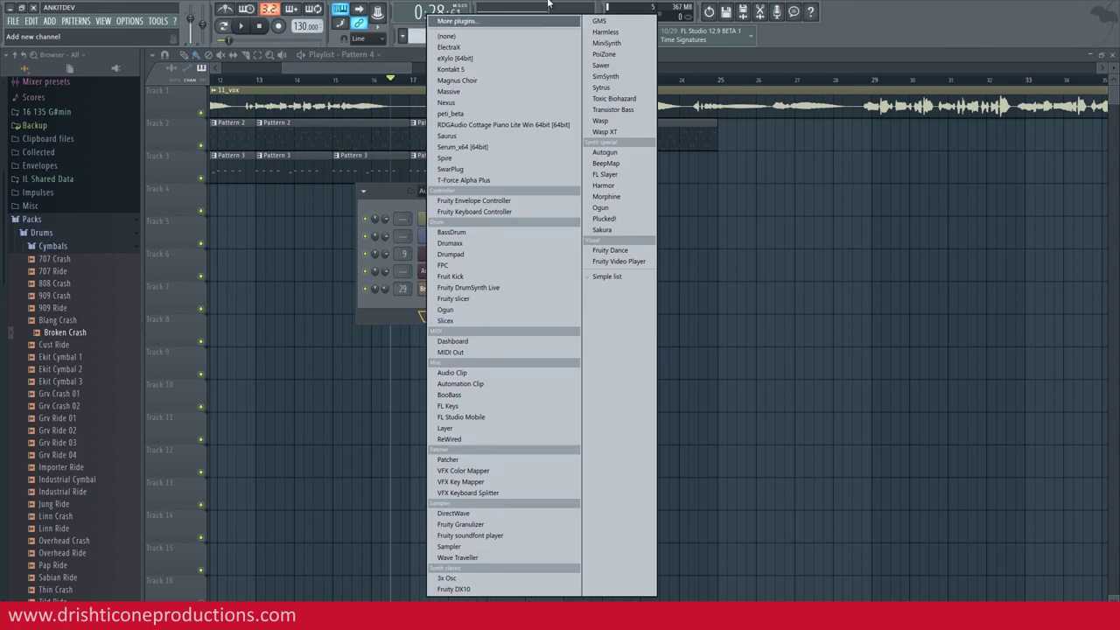
left_click(626, 89)
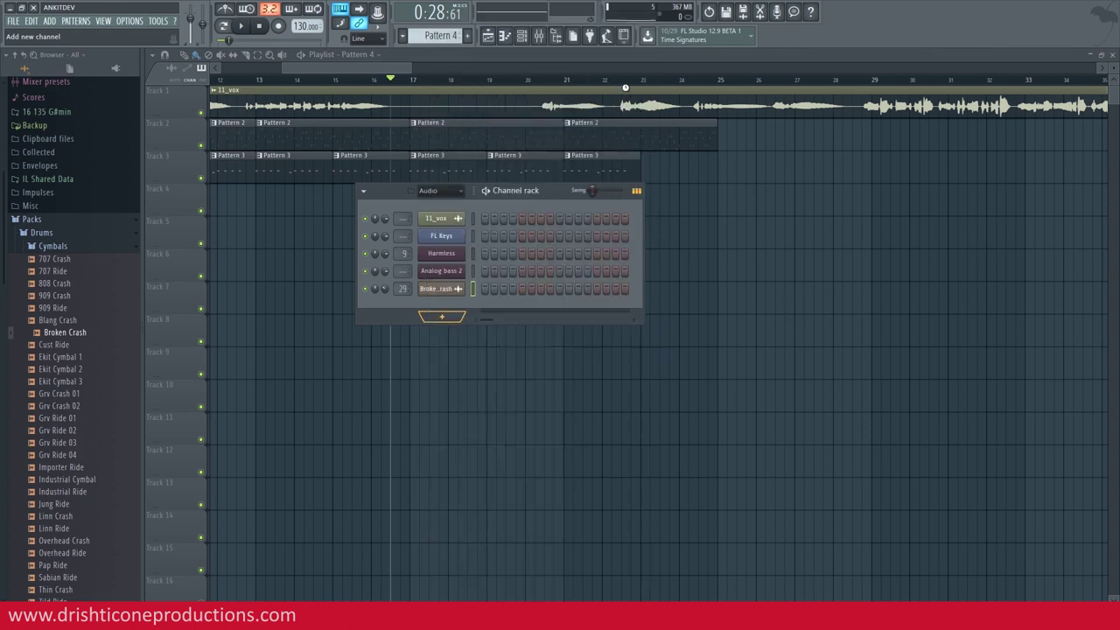
- Load the Default preset in Sytrus, audition a few notes on its keyboard and close the plugin window
left_click(618, 109)
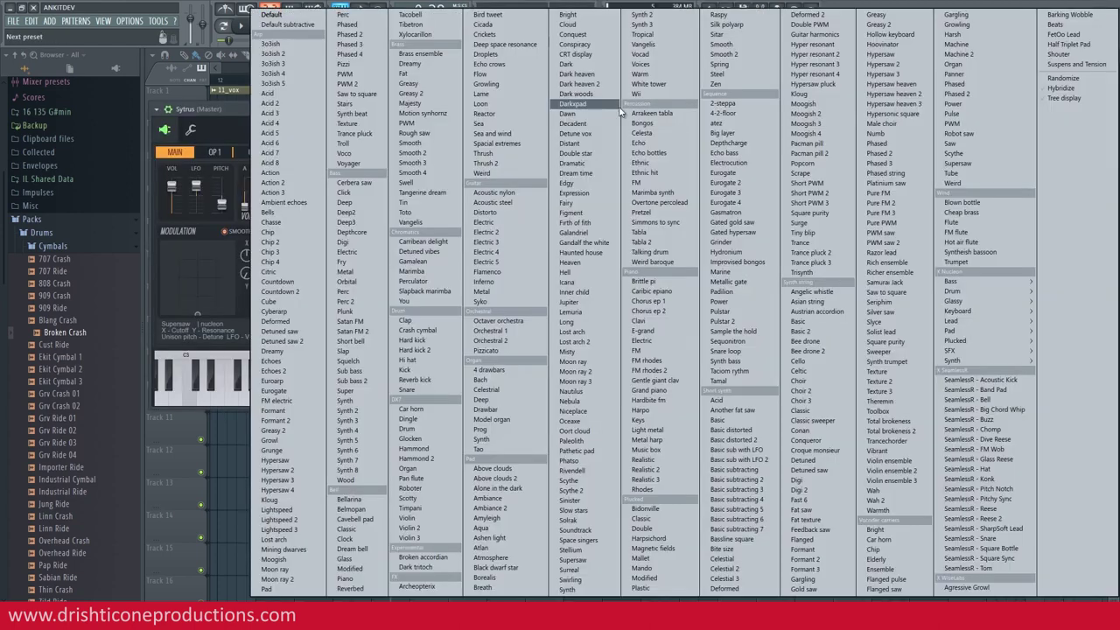
key("Escape")
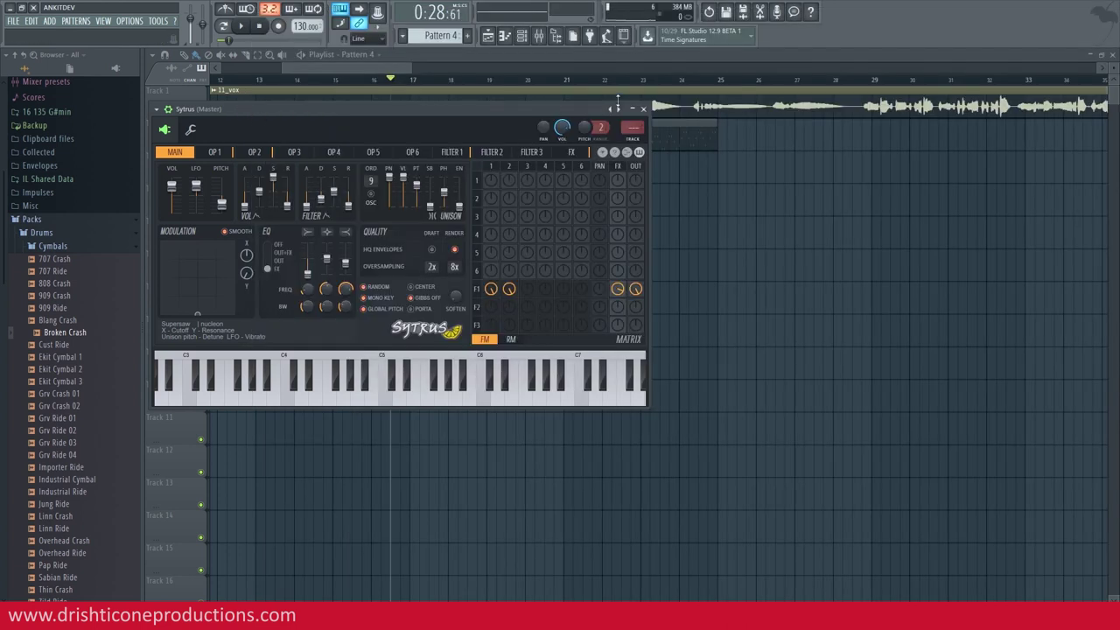
left_click_drag(600, 111, 658, 177)
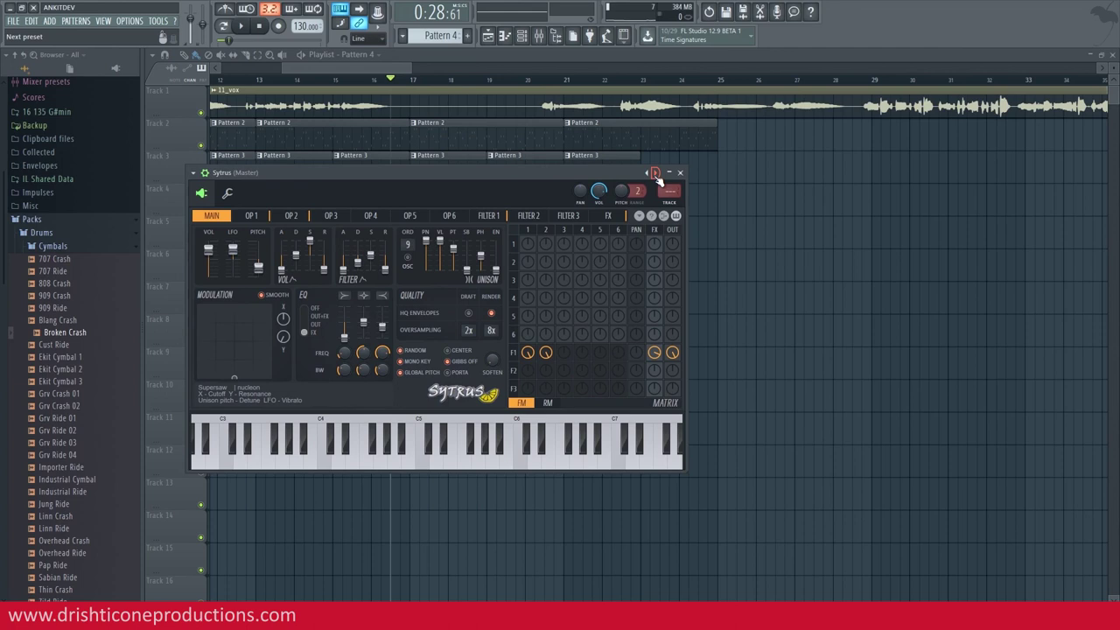
right_click(655, 175)
left_click(287, 18)
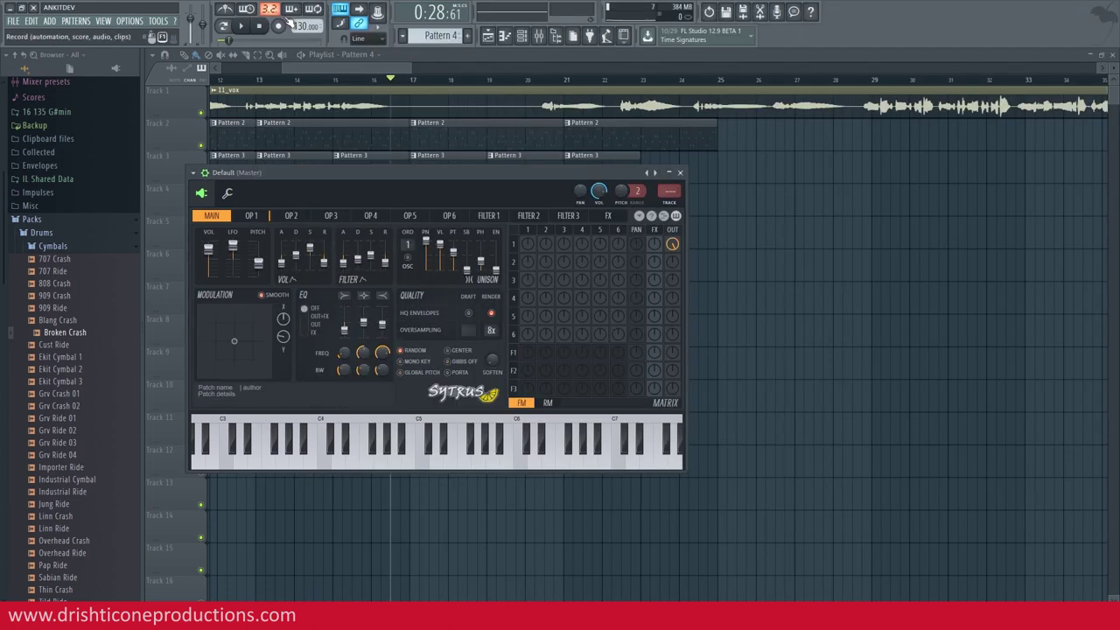
left_click(505, 454)
left_click(503, 460)
left_click(545, 462)
left_click(606, 462)
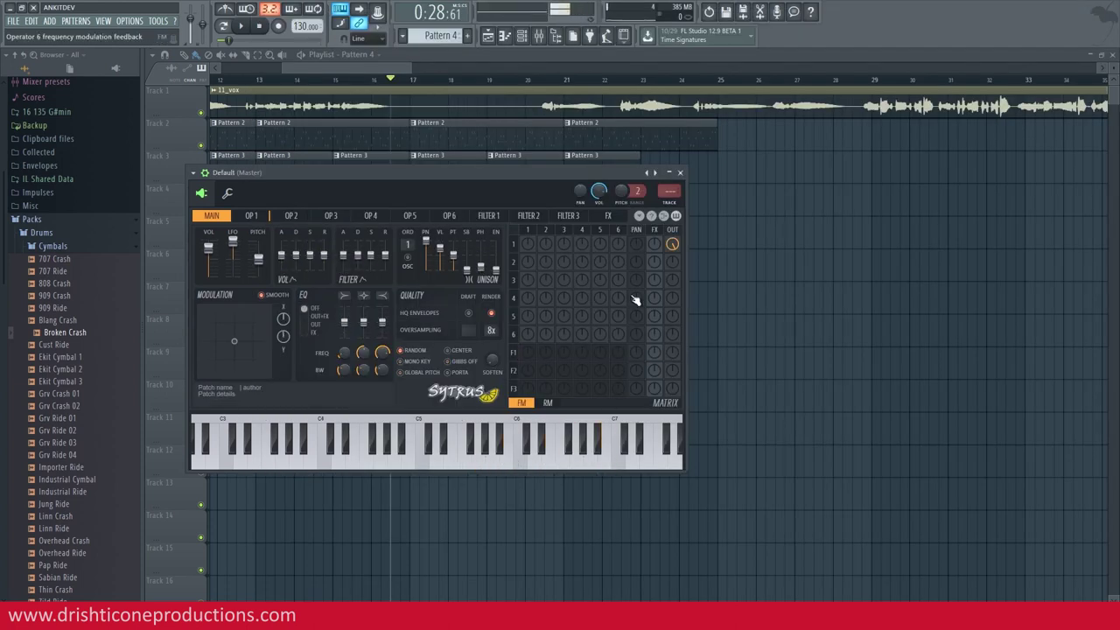
left_click(681, 173)
- Open the piano roll of the Sytrus channel and draw a half-bar C#6 note at the start of bar 1
right_click(461, 310)
left_click(477, 309)
key("space")
key("space")
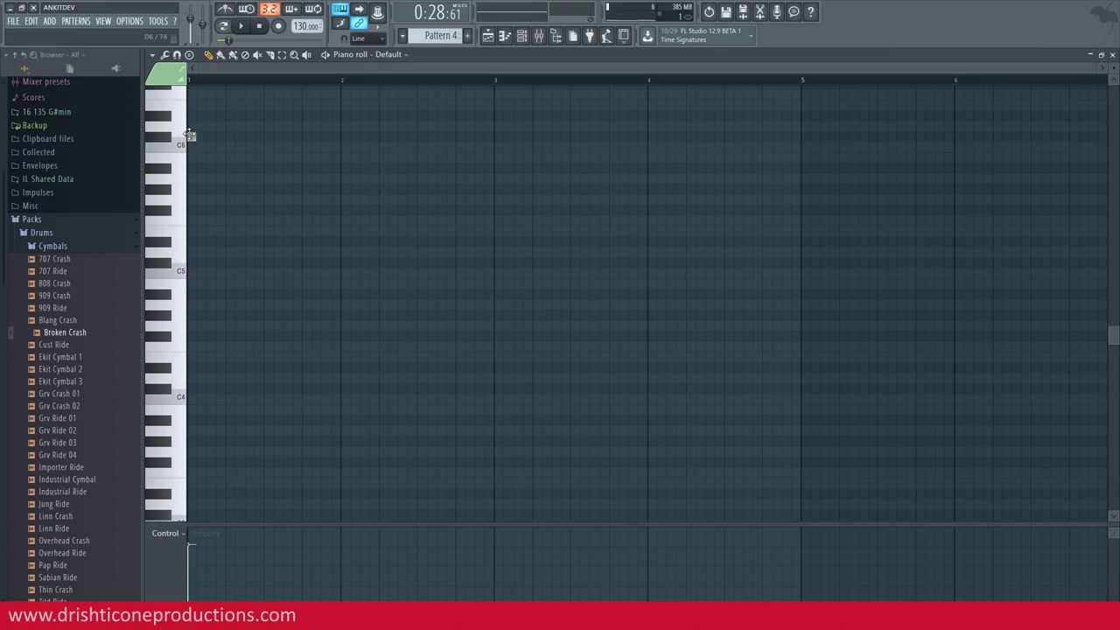
left_click_drag(195, 137, 263, 140)
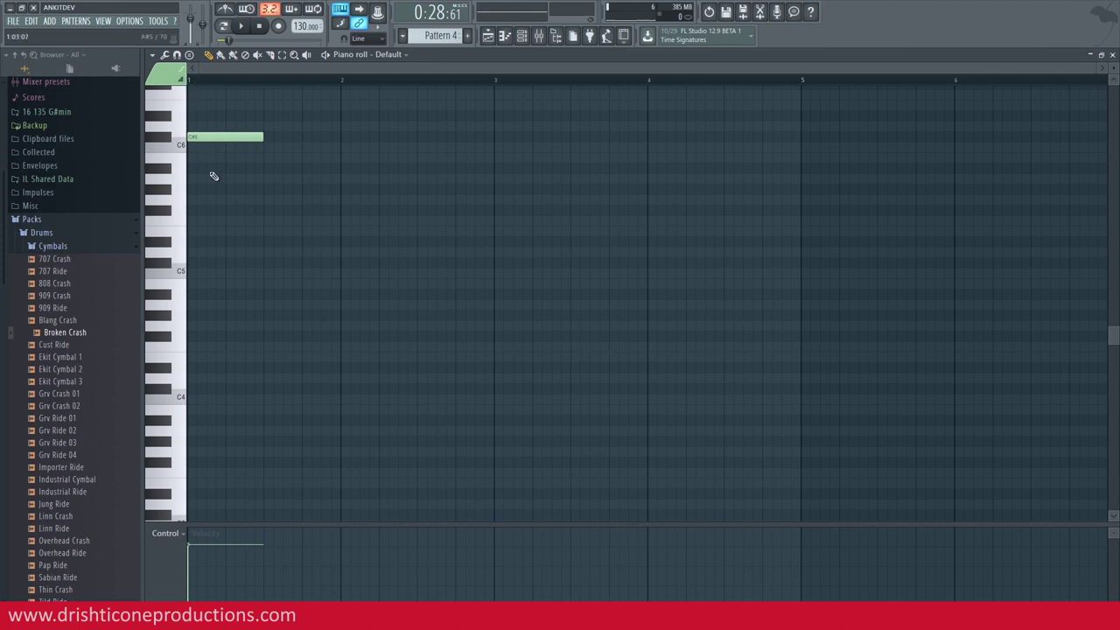
- Audition low keys and add a half-bar C#1 note at the start of bar 1
scroll(196, 346, "down", 6)
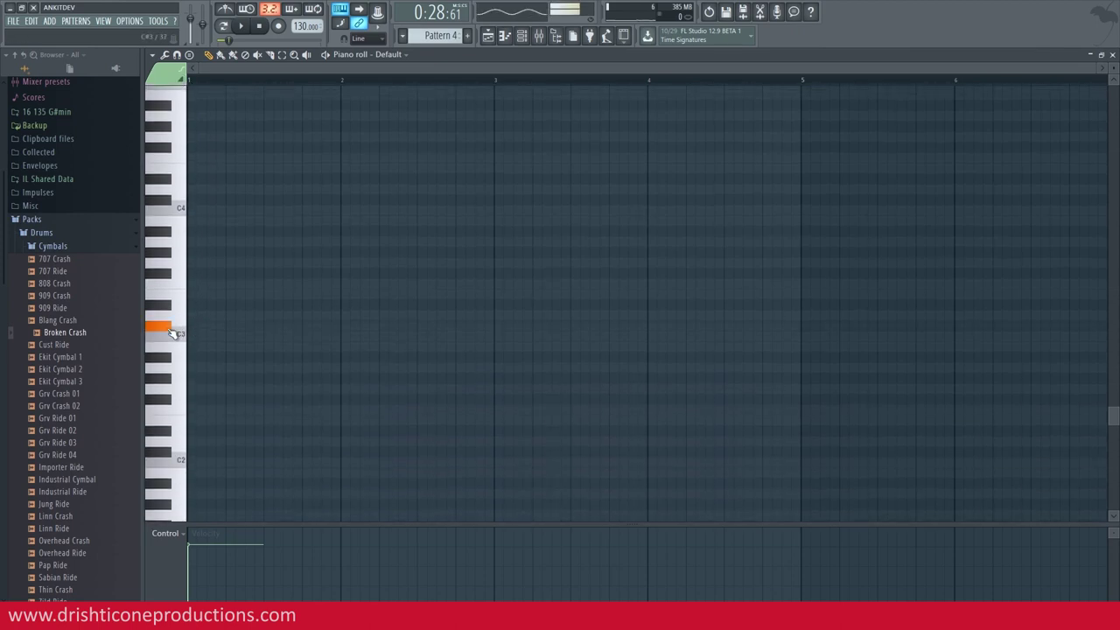
left_click(179, 448)
scroll(175, 451, "down", 4)
left_click(172, 455)
left_click(188, 452)
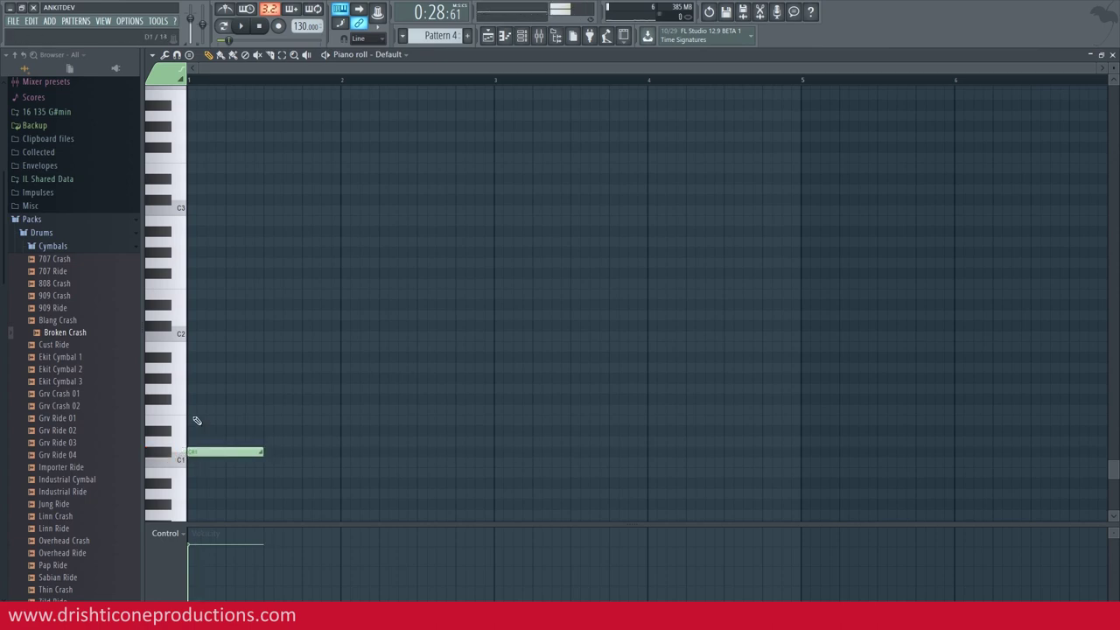
- Play Pattern 4 on its own and move the C#6 note down to C#4
left_click(226, 26)
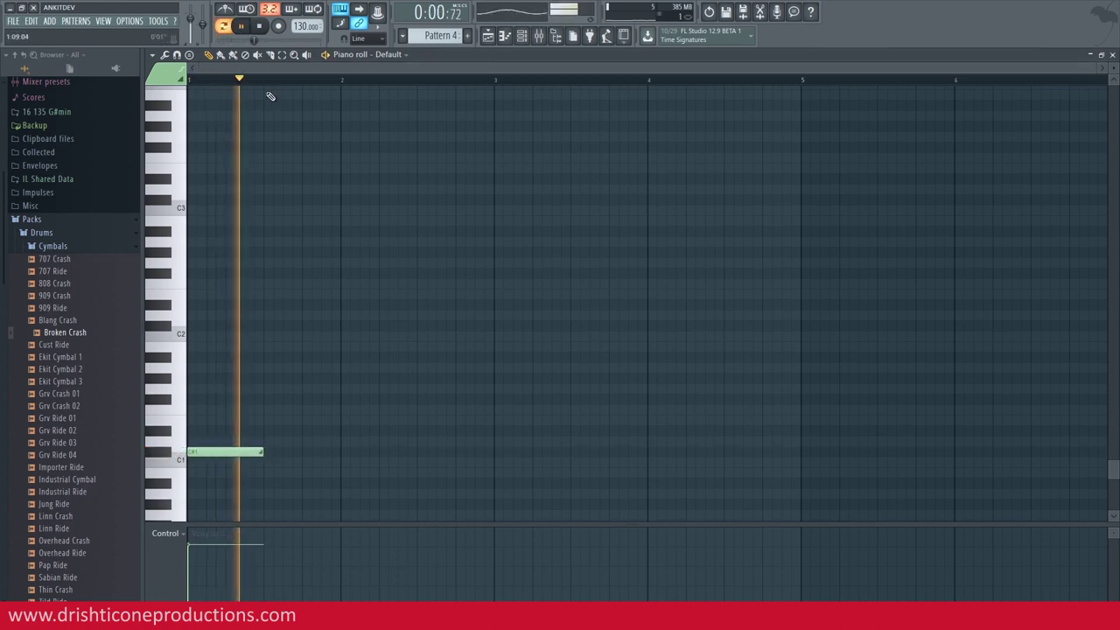
scroll(257, 262, "up", 10)
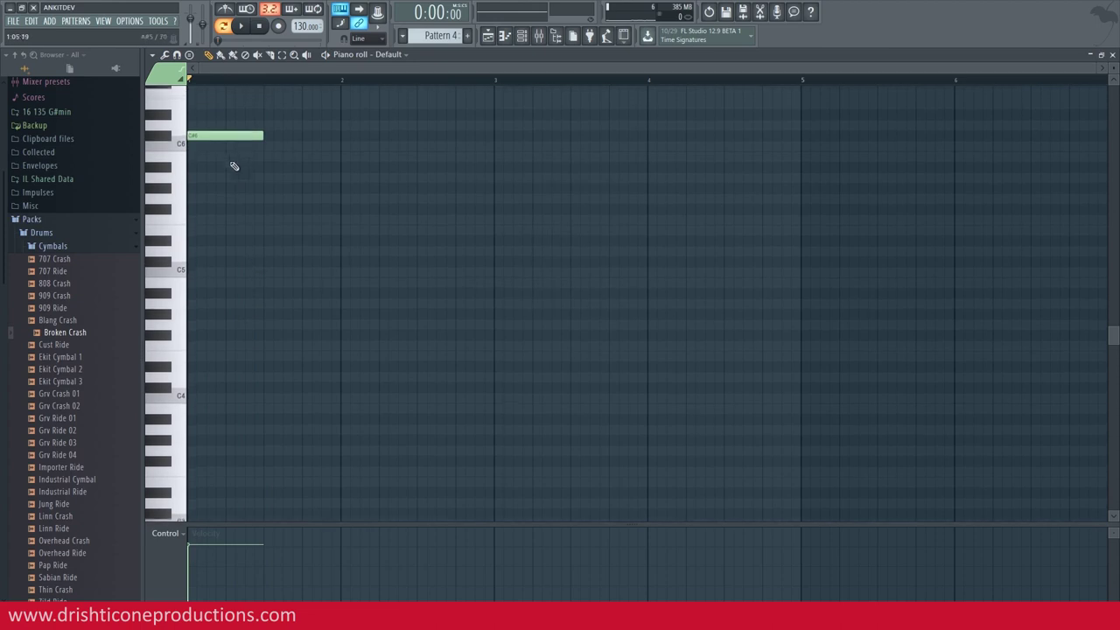
left_click_drag(216, 137, 200, 391)
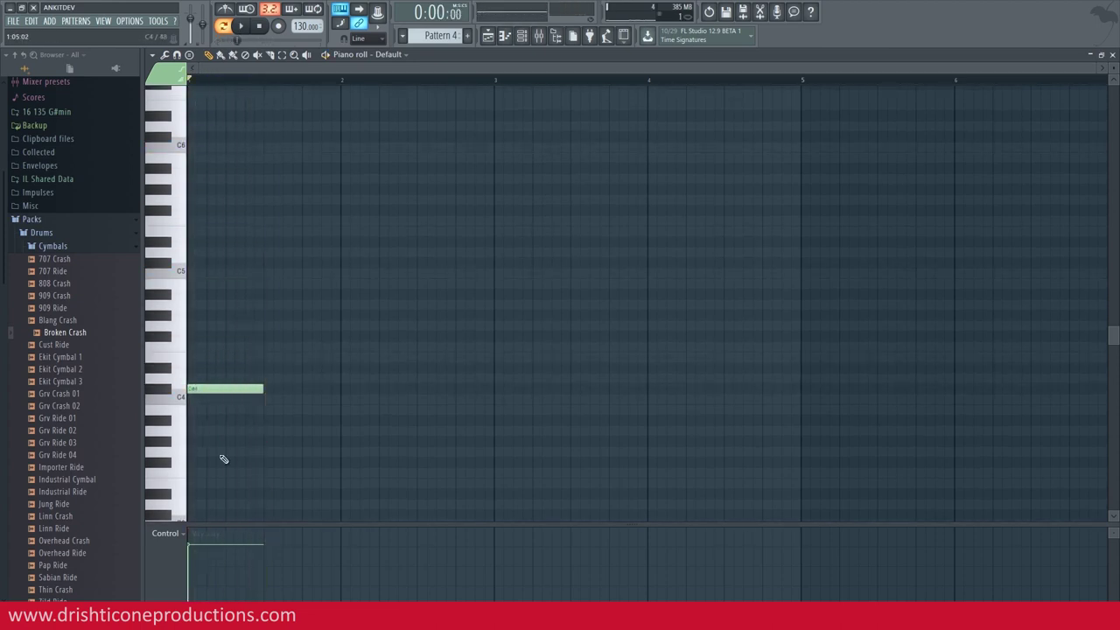
- Place a Pattern 4 clip on Track 4 starting halfway through bar 16 and play the arrangement with it
left_click(487, 35)
left_click_drag(372, 85, 341, 85)
key("space")
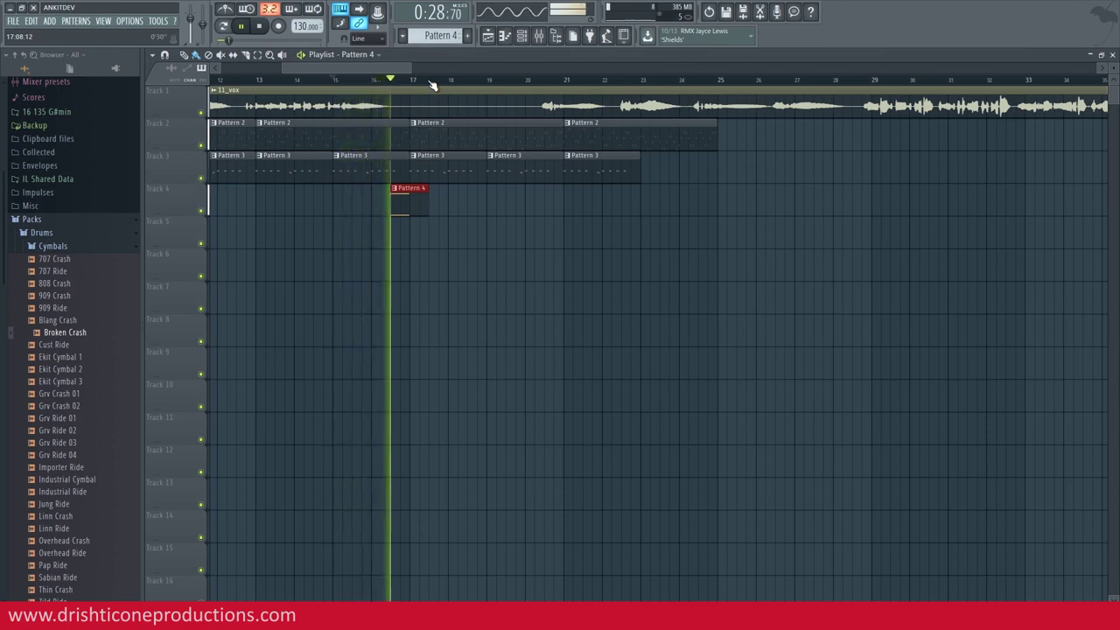
key("space")
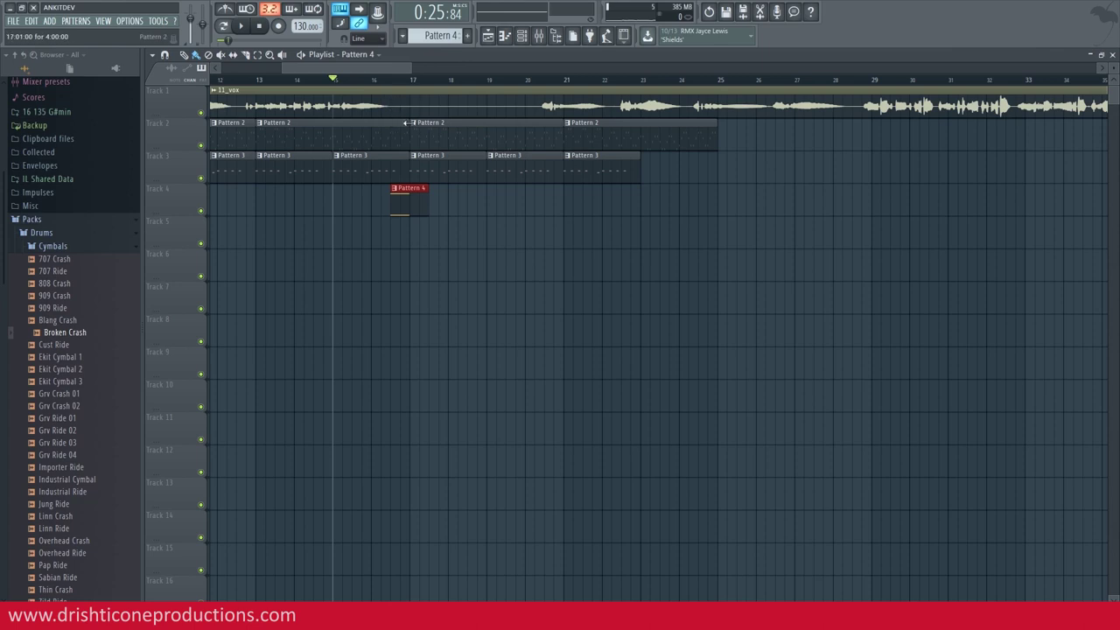
- Cut Pattern 2 and Pattern 3 from the middle of bar 16 to bar 17, and play the break from within bar 15
scroll(412, 82, "up", 3)
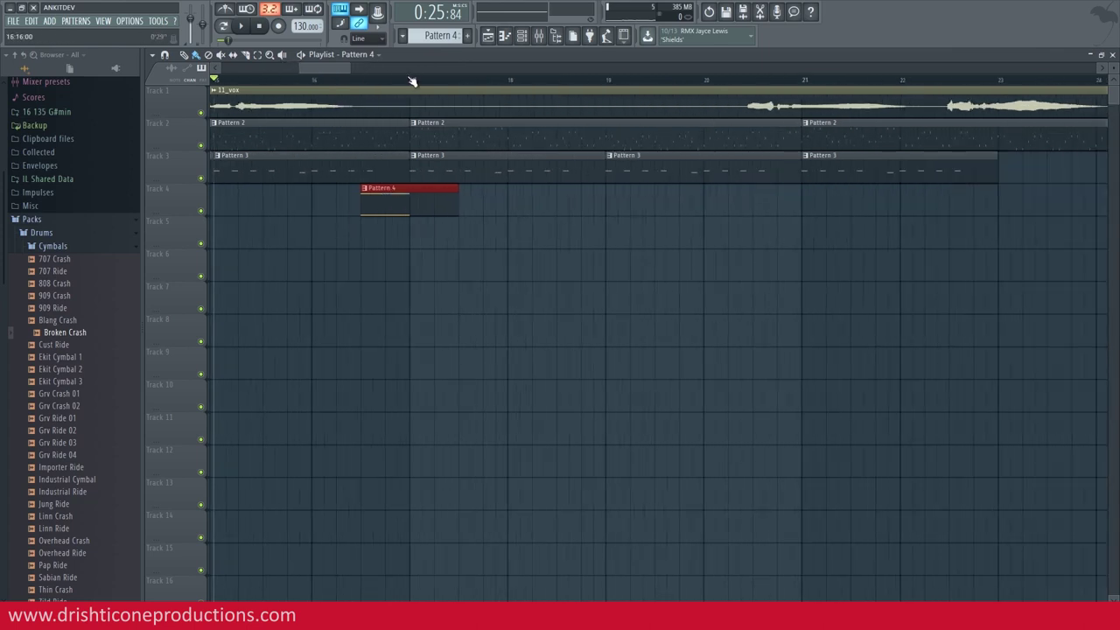
mouse_move(365, 161)
left_mouse_down()
mouse_move(370, 181)
mouse_move(368, 154)
left_mouse_up()
left_click(270, 84)
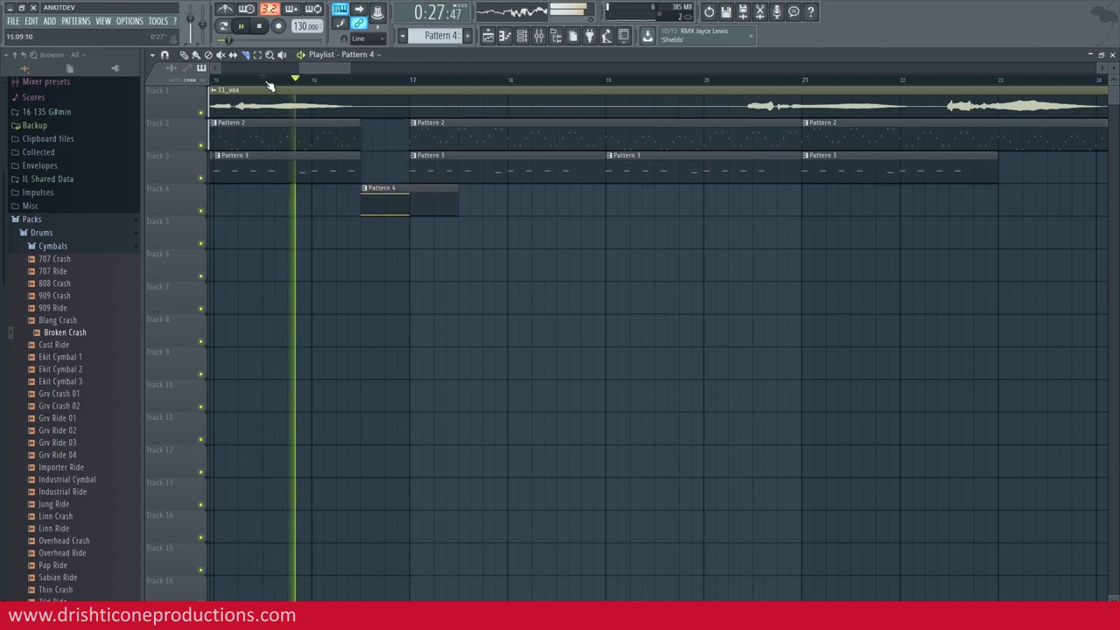
key("space")
- Set the playhead to bar 17 and audition samples in the Drums pack's Kicks folder, ending on Grv Kick 20
left_click(408, 79)
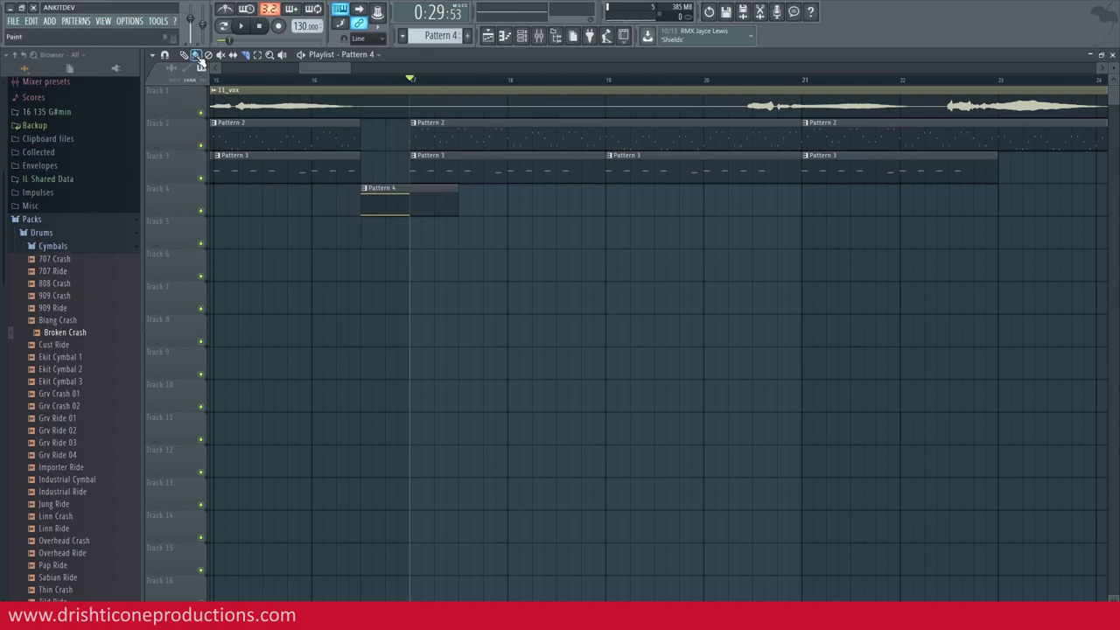
left_click(51, 247)
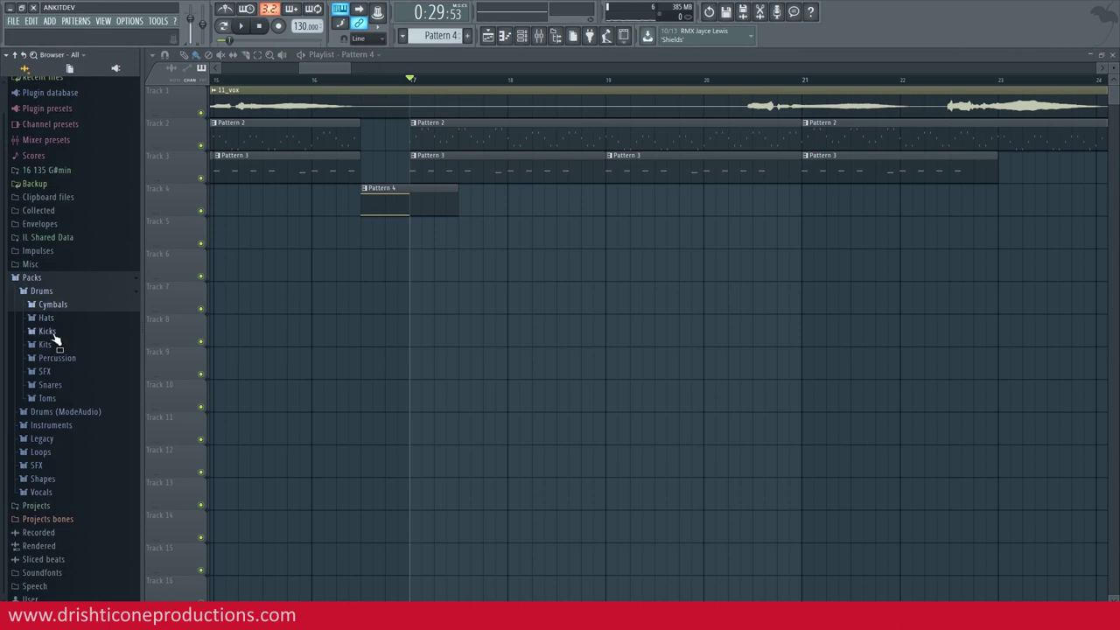
left_click(48, 331)
scroll(97, 332, "down", 10)
scroll(102, 335, "down", 3)
left_click(75, 333)
left_click(77, 345)
key("Down")
key("Down")
key("Down")
key("Down")
key("Down")
left_click(71, 332)
left_click(74, 297)
left_click(72, 286)
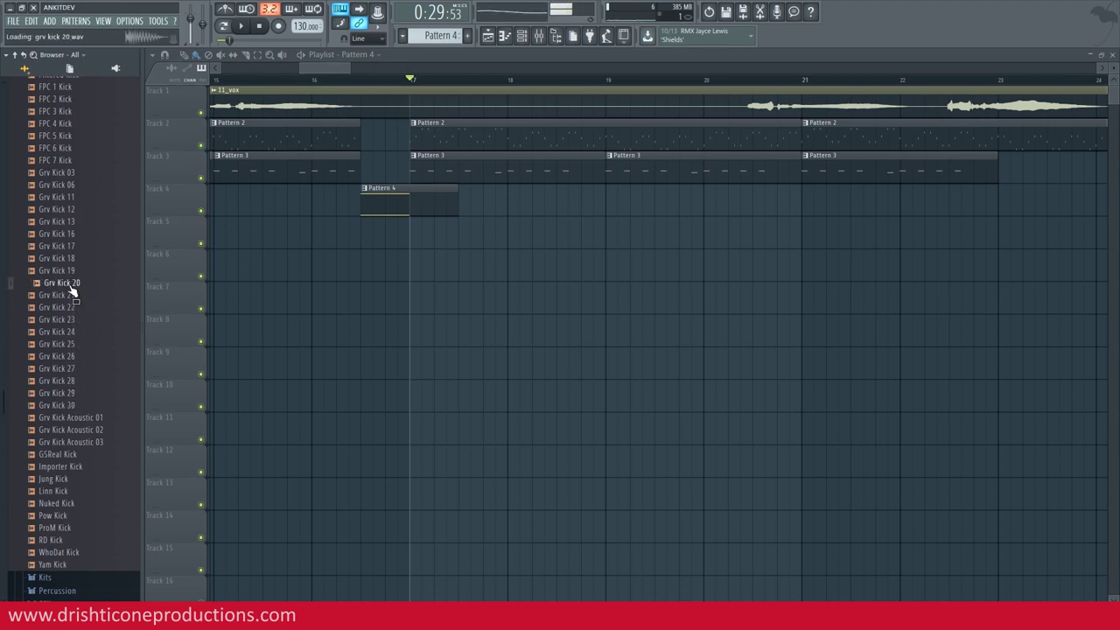
- Place Grv Kick 20 on Track 5 at bar 17 and check its channel in the channel rack
left_click_drag(72, 290, 428, 244)
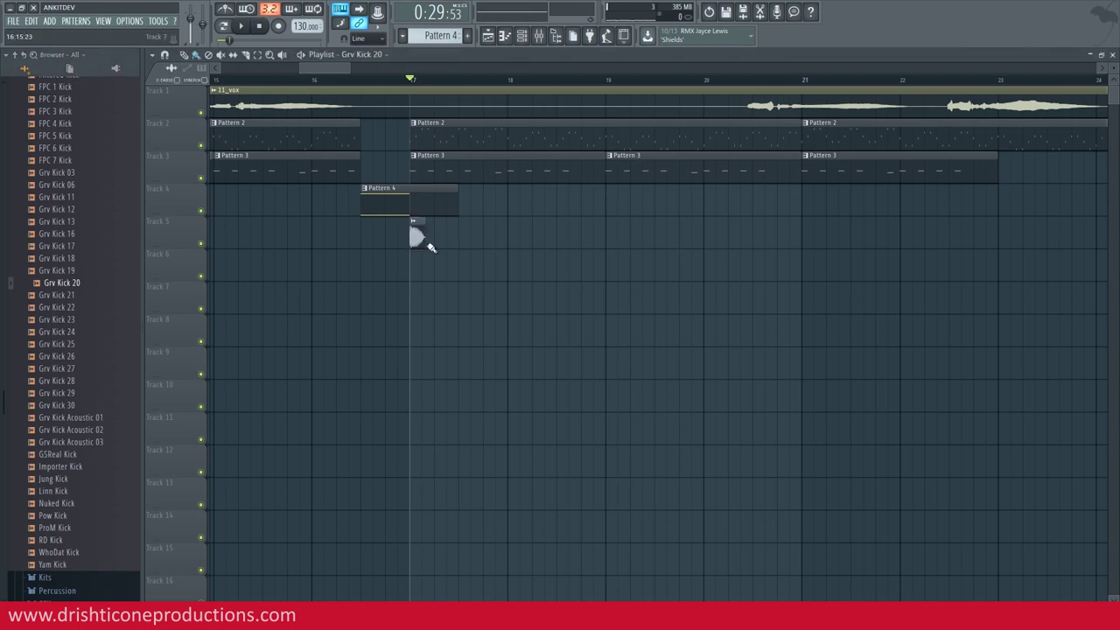
left_click(521, 35)
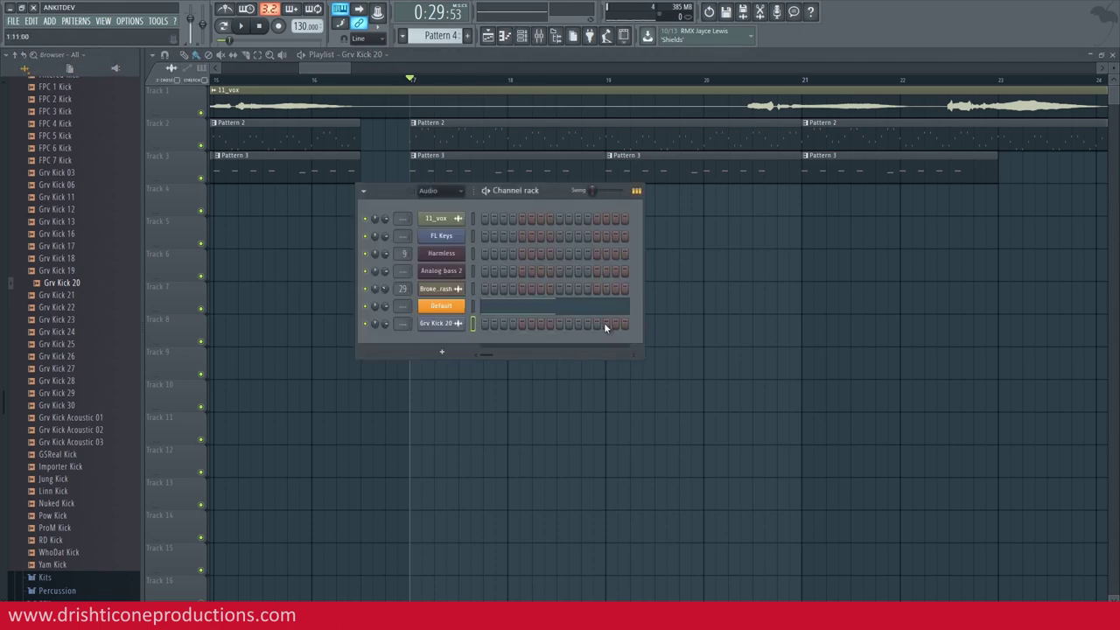
key("F6")
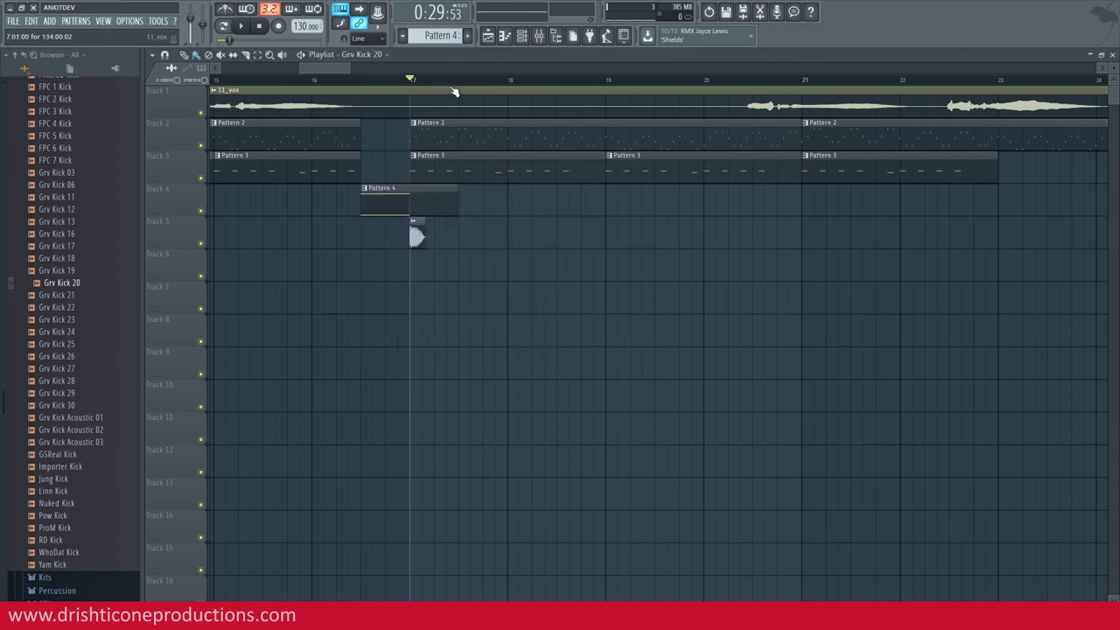
- While playing from halfway through bar 16, add Grv Kick 20 clips on Track 5 at beat 4 of bar 17 and beat 2 of bar 18
scroll(455, 87, "up", 3)
left_click(281, 80)
key("space")
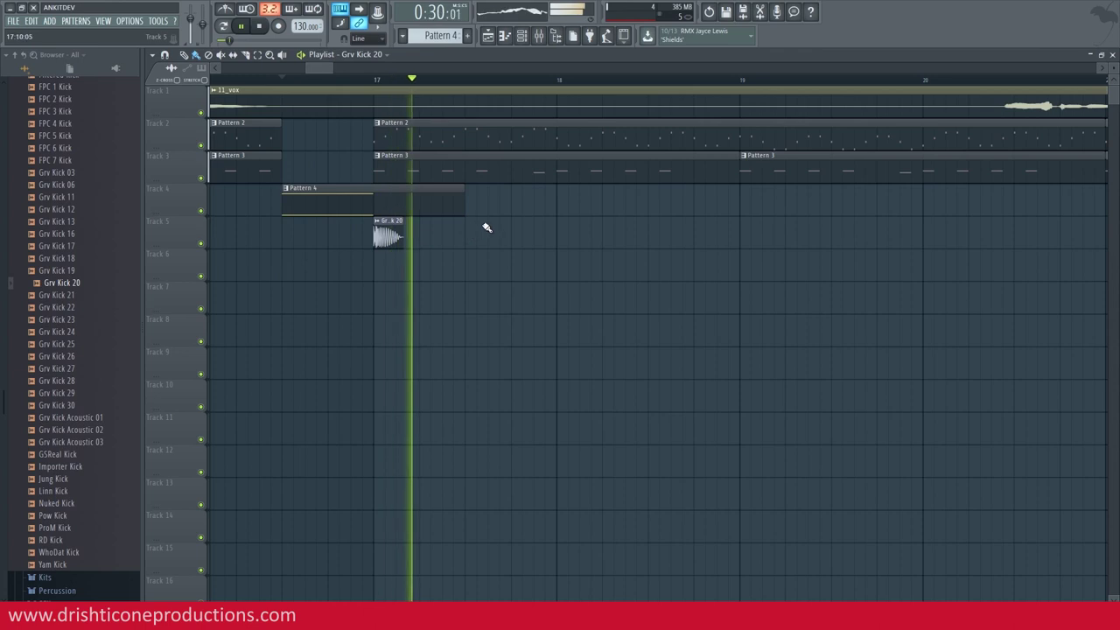
left_click(514, 235)
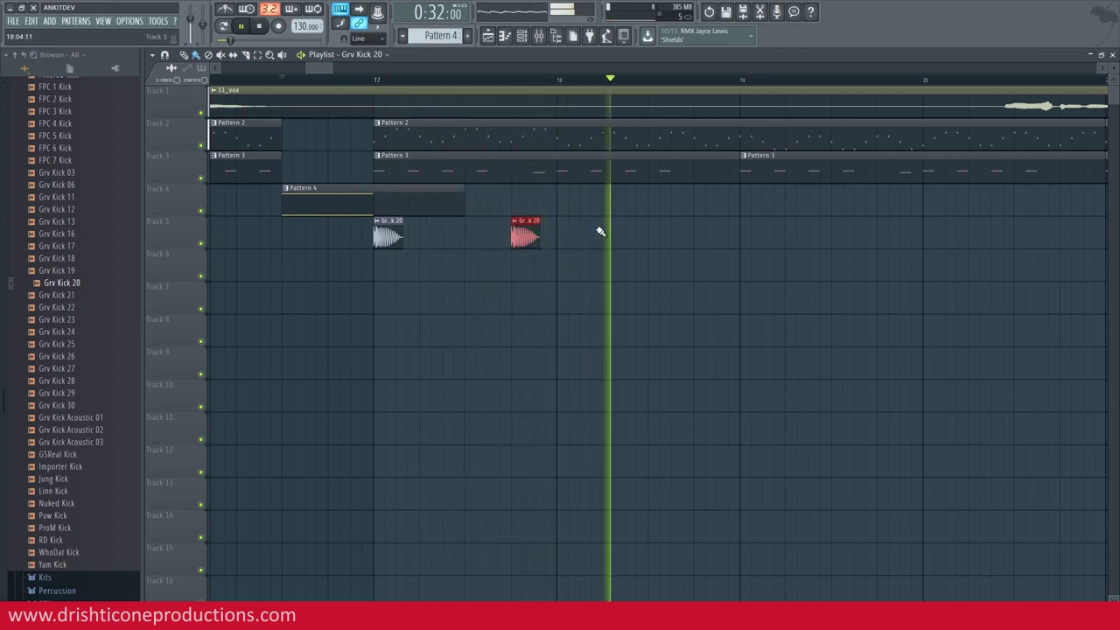
left_click(606, 235)
key("space")
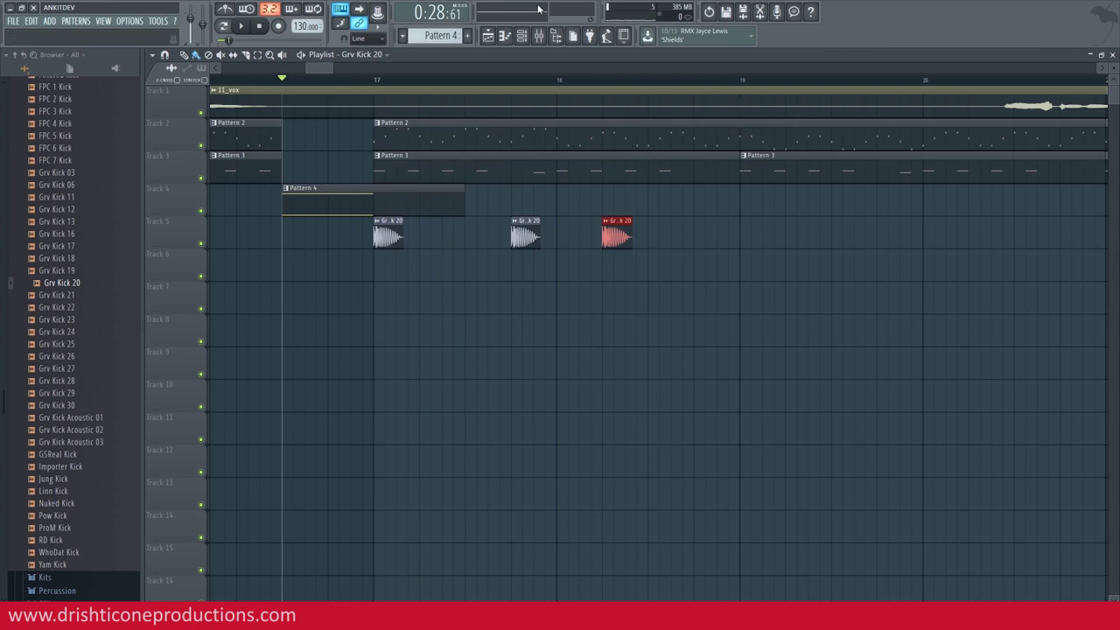
- While playing from bar 17, add Grv Kick 20 clips at the start of bar 19, beat 4 of bar 19 and beat 2 of bar 20
left_click(376, 80)
key("space")
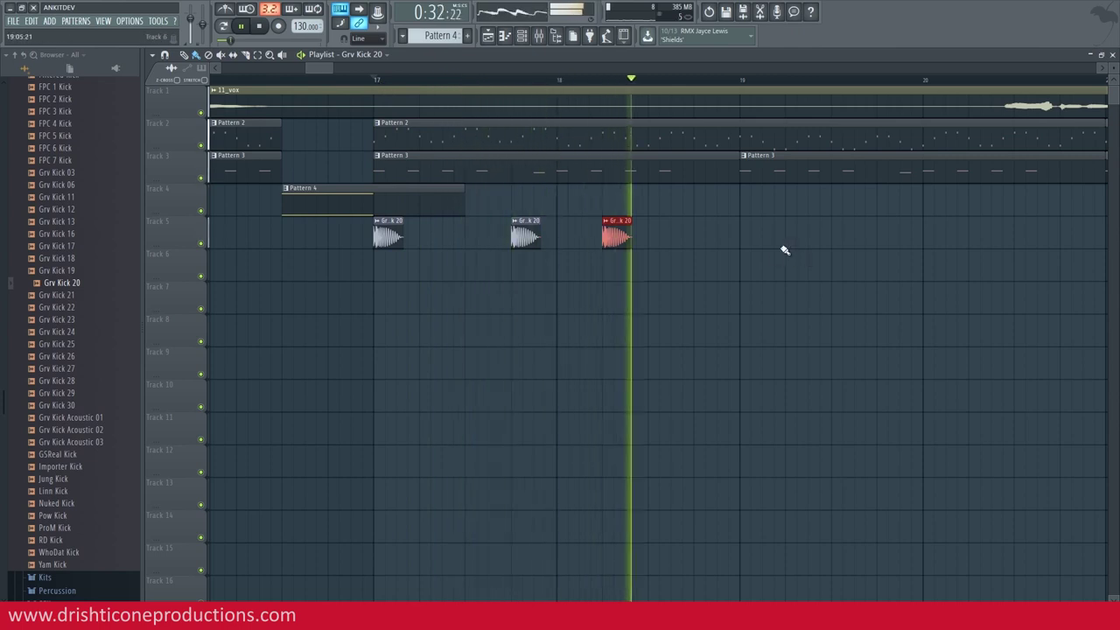
left_click(747, 233)
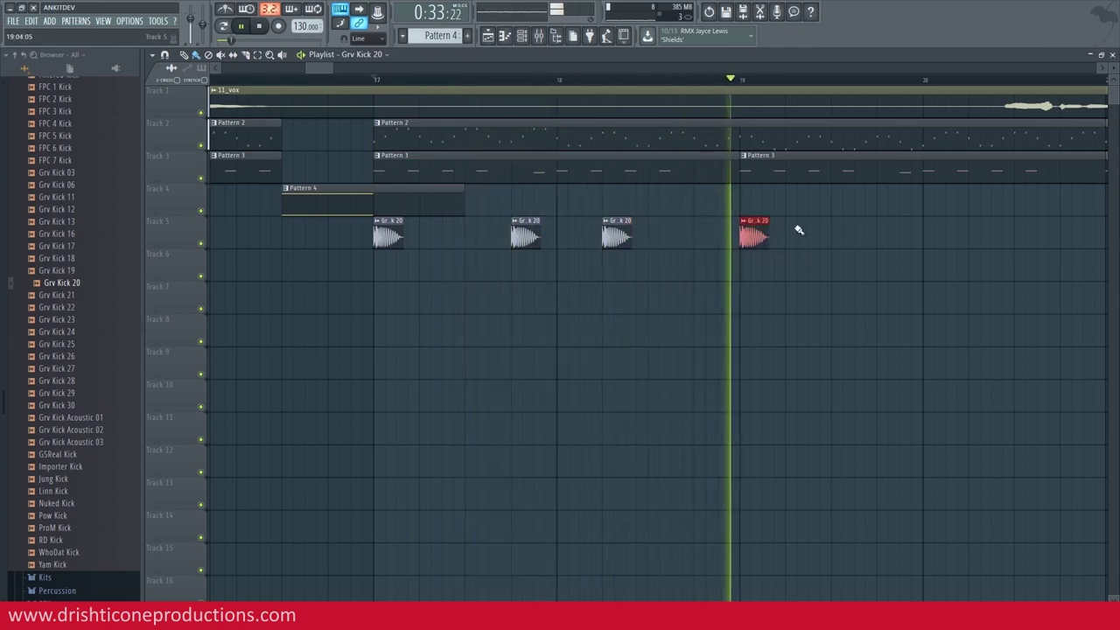
left_click(889, 235)
left_click(973, 233)
key("space")
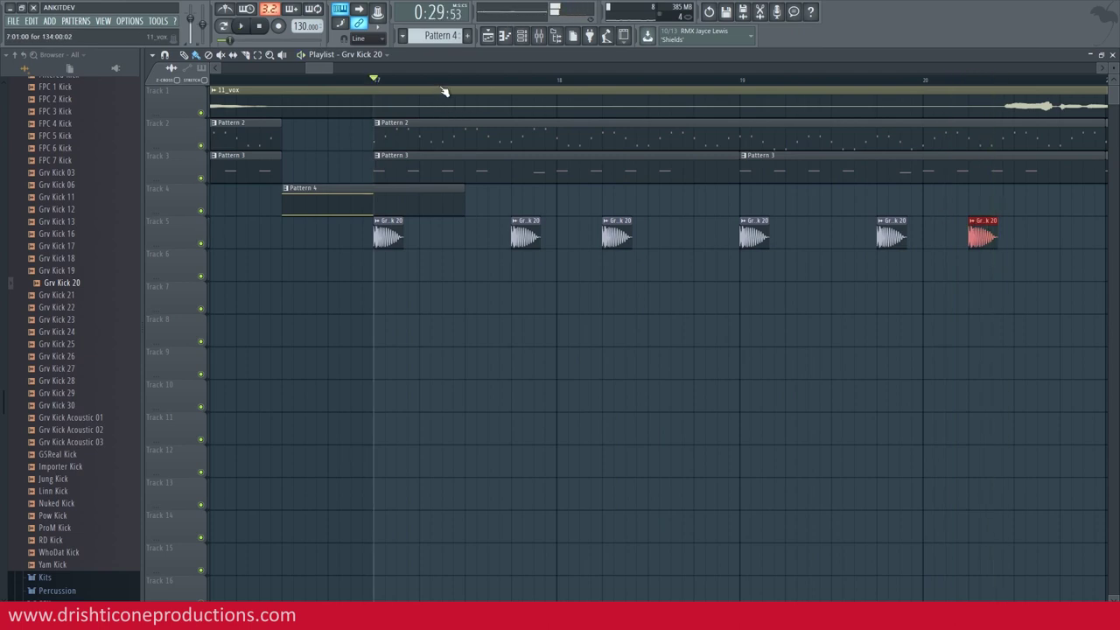
- Audition the samples in the Drums pack's Snares folder, ending on Grv Snareclap 27
scroll(443, 82, "down", 4)
scroll(100, 377, "down", 5)
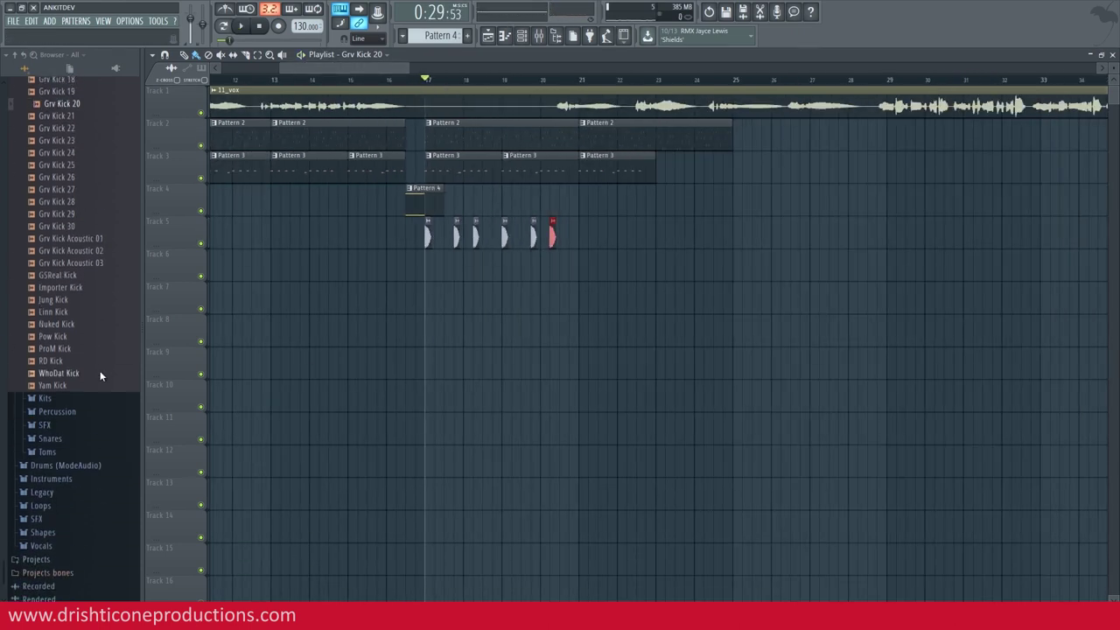
left_click(74, 399)
scroll(83, 359, "down", 6)
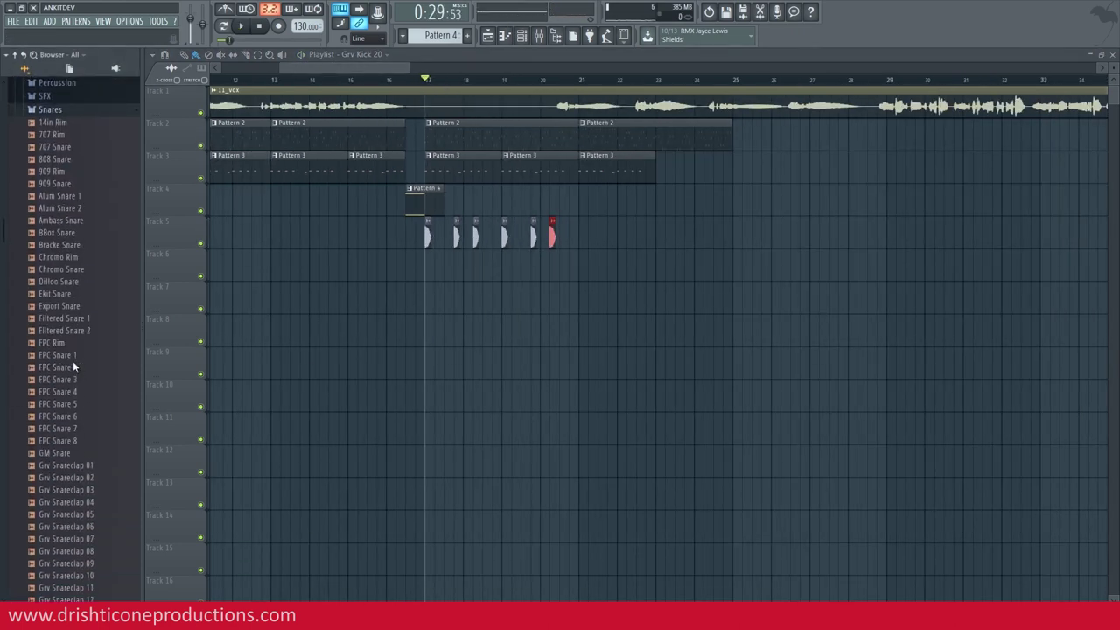
left_click(88, 473)
scroll(87, 460, "down", 2)
left_click(85, 439)
left_click(86, 449)
left_click(89, 460)
left_click(90, 486)
left_click(92, 495)
left_click(91, 507)
left_click(92, 520)
left_click(92, 532)
left_click(92, 544)
left_click(91, 557)
left_click(91, 569)
scroll(91, 569, "down", 10)
left_click(88, 324)
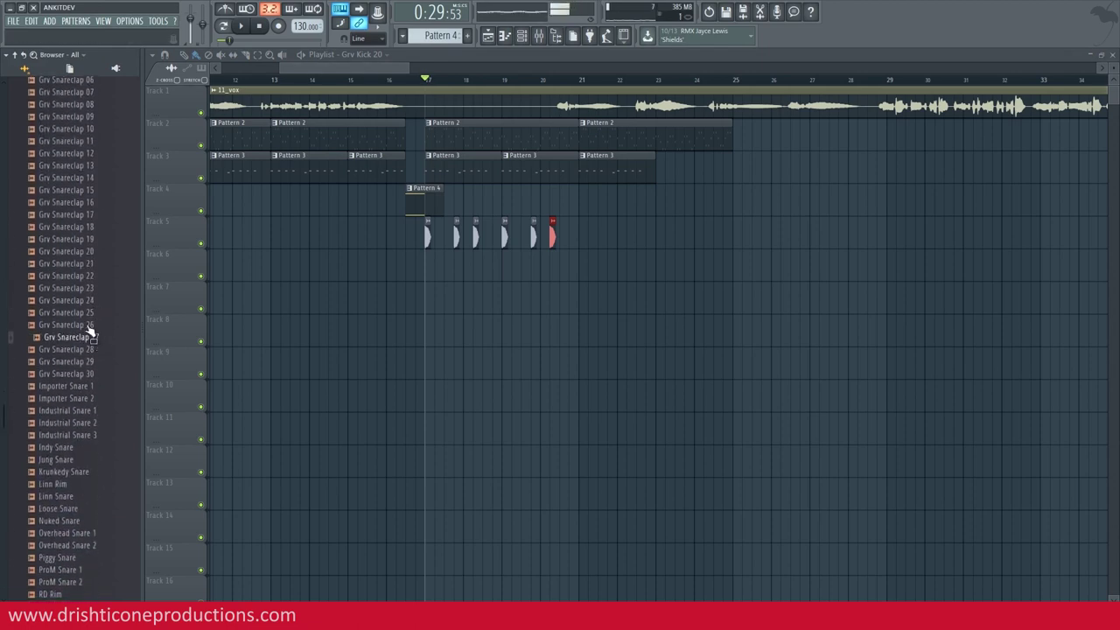
- Place Grv Snareclap 27 clips on Track 6 at beat 3 of bars 17 to 20, plus one at beat 4 of bar 20
left_click_drag(92, 336, 446, 261)
scroll(467, 83, "up", 3)
key("space")
left_click(536, 259)
left_click(640, 264)
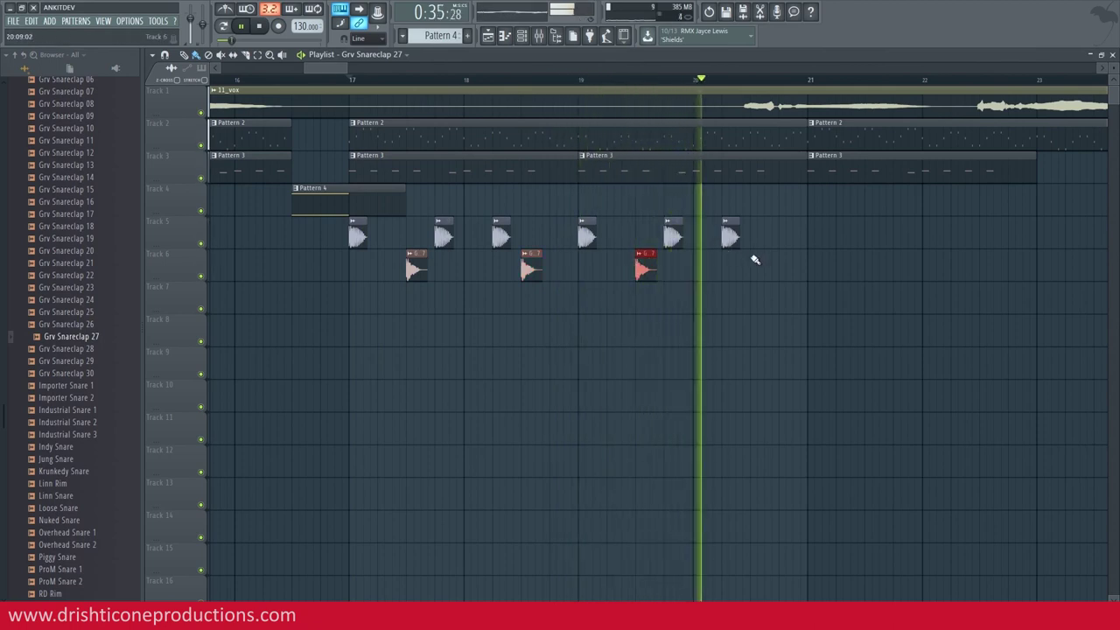
left_click(755, 260)
key("space")
left_click(784, 262)
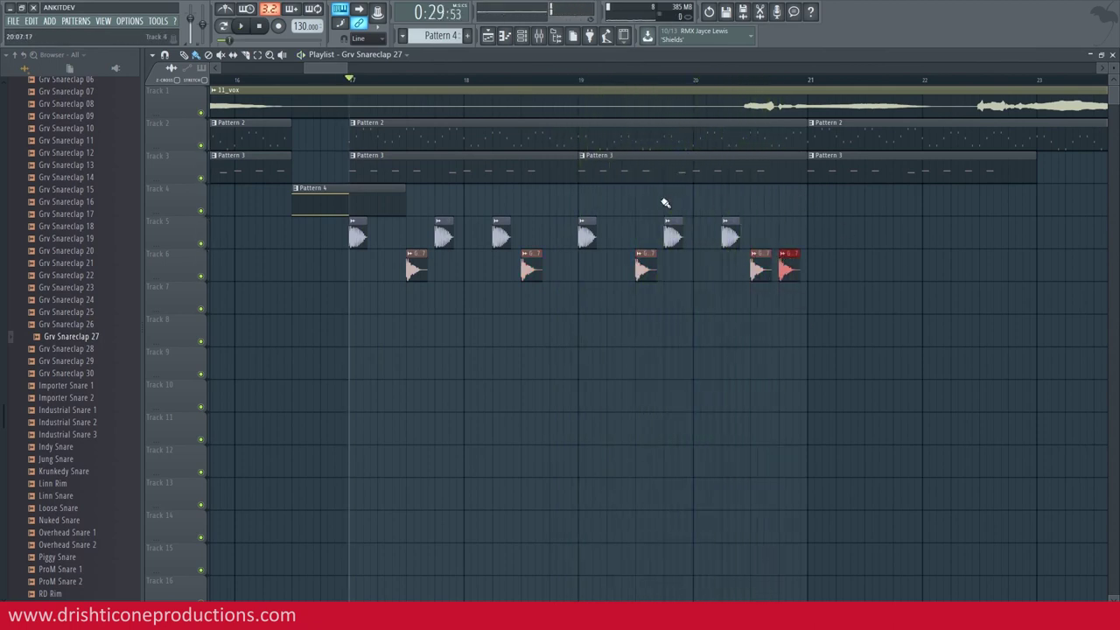
- Play the kick and snare section from bar 17, check earlier parts of the song, and set the playhead to bar 5
scroll(393, 79, "down", 6)
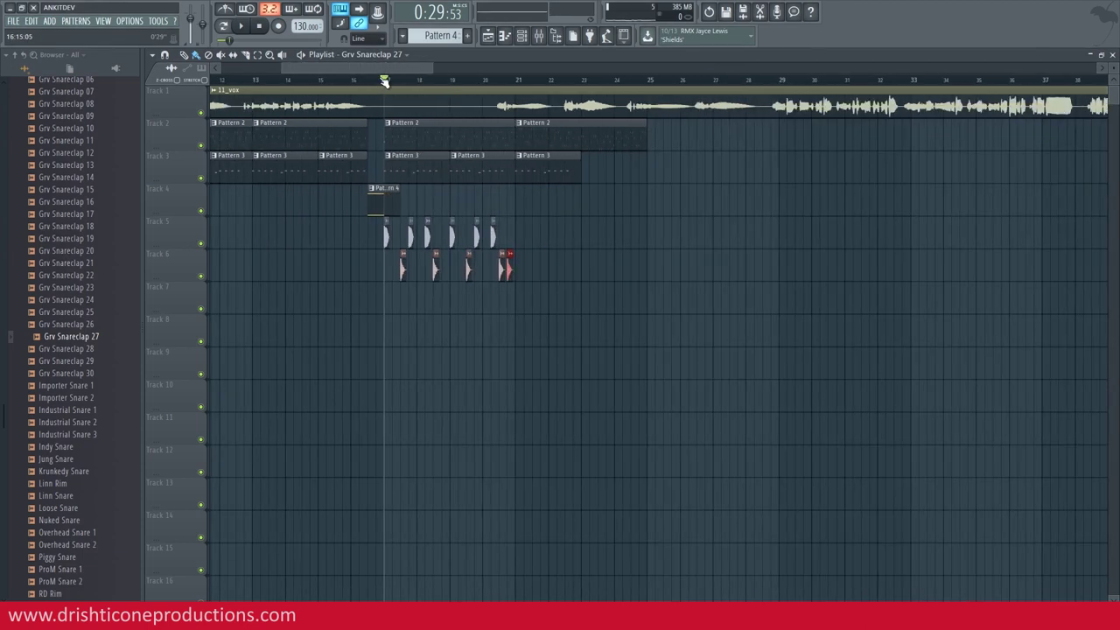
left_click_drag(458, 69, 413, 79)
left_click(385, 81)
key("space")
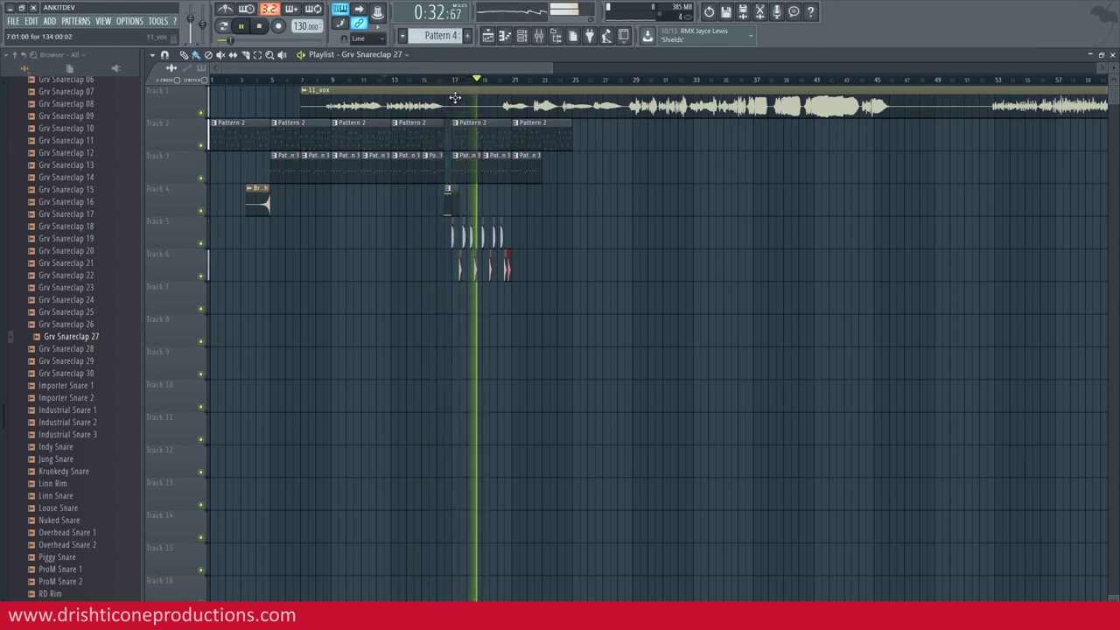
key("space")
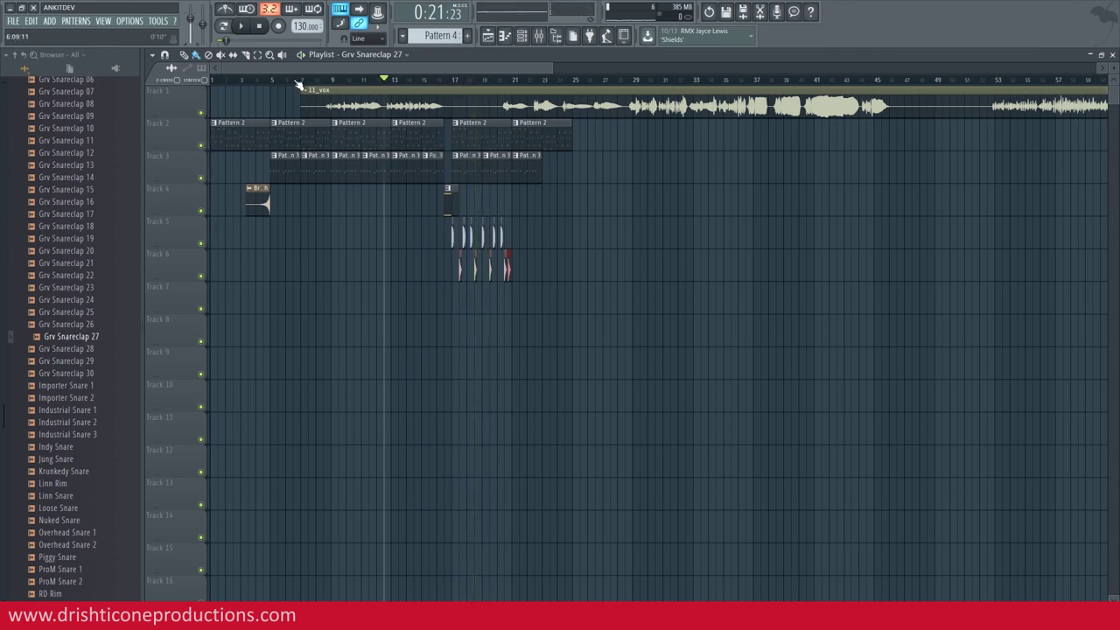
key("space")
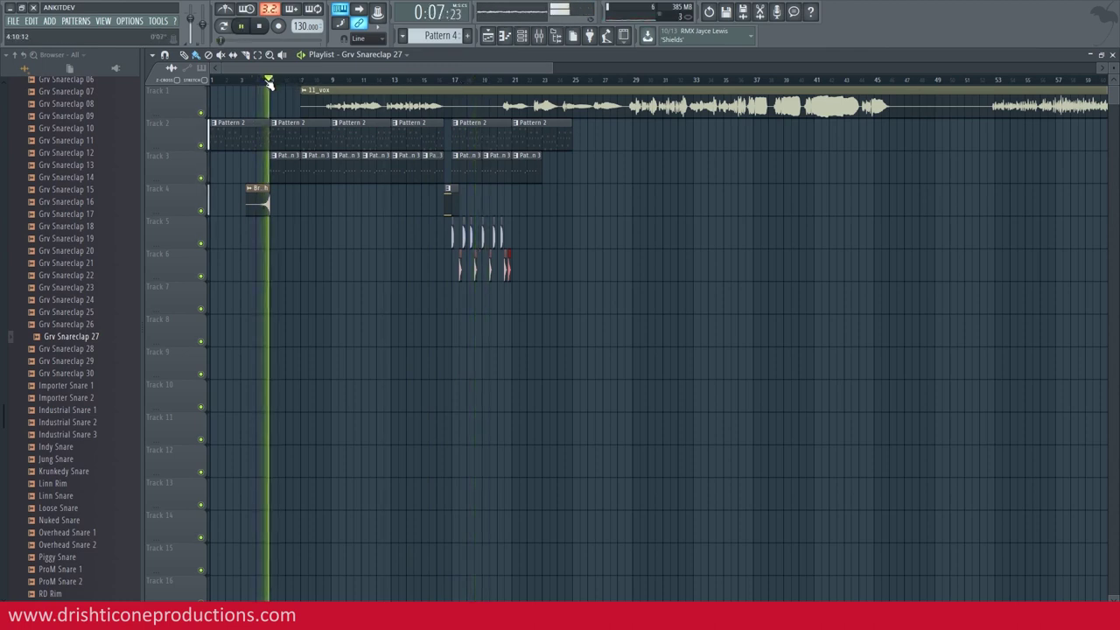
key("space")
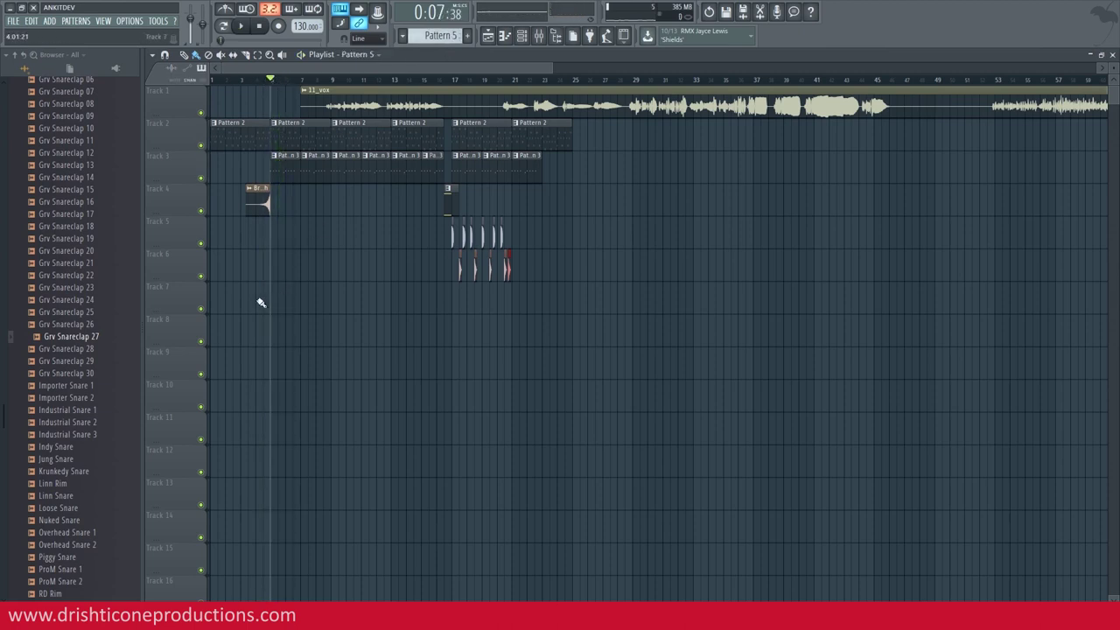
- Place the new Pattern 5 on Track 7 at bar 5 and add a Harmor channel
key("F6")
left_click(420, 368)
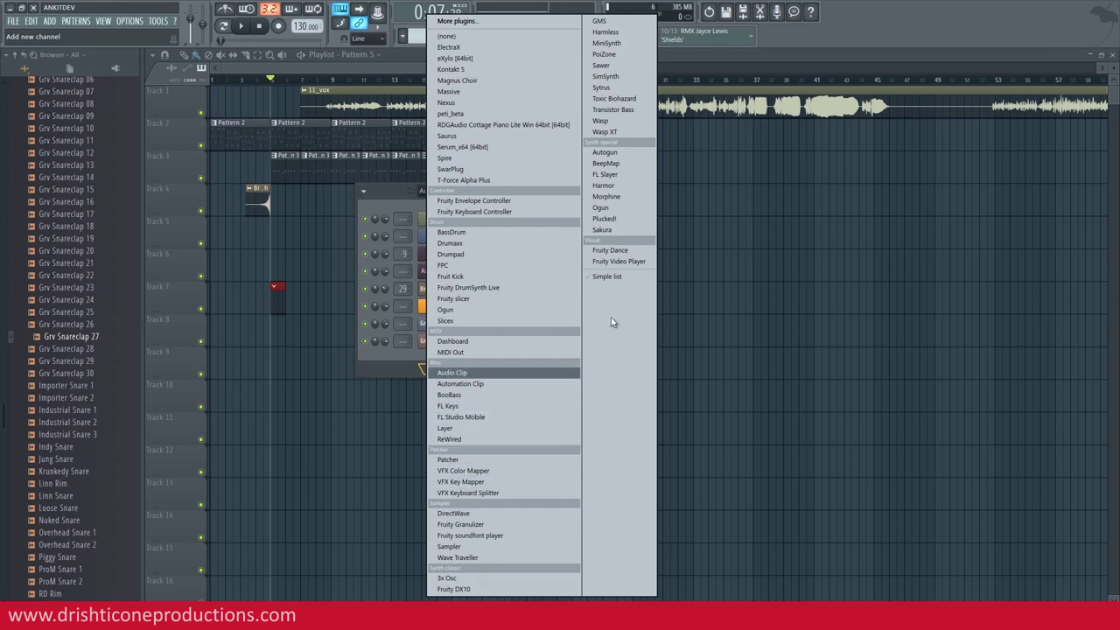
left_click(624, 185)
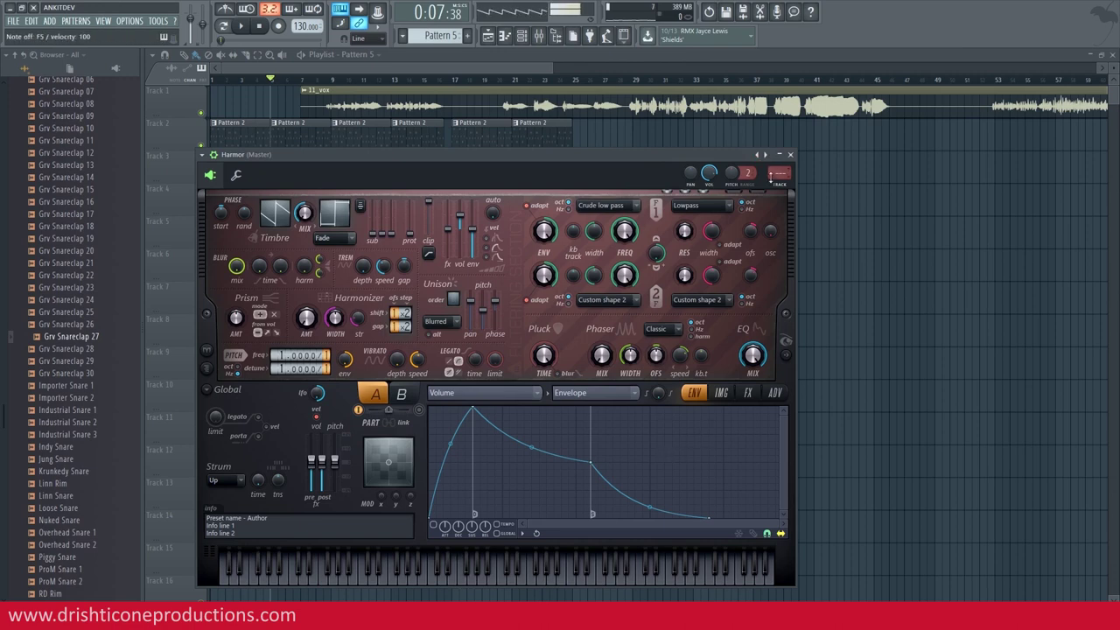
- Step through the Harmor presets to Cubist, open its effects settings, and close the plugin window
left_click(769, 156)
left_click(768, 156)
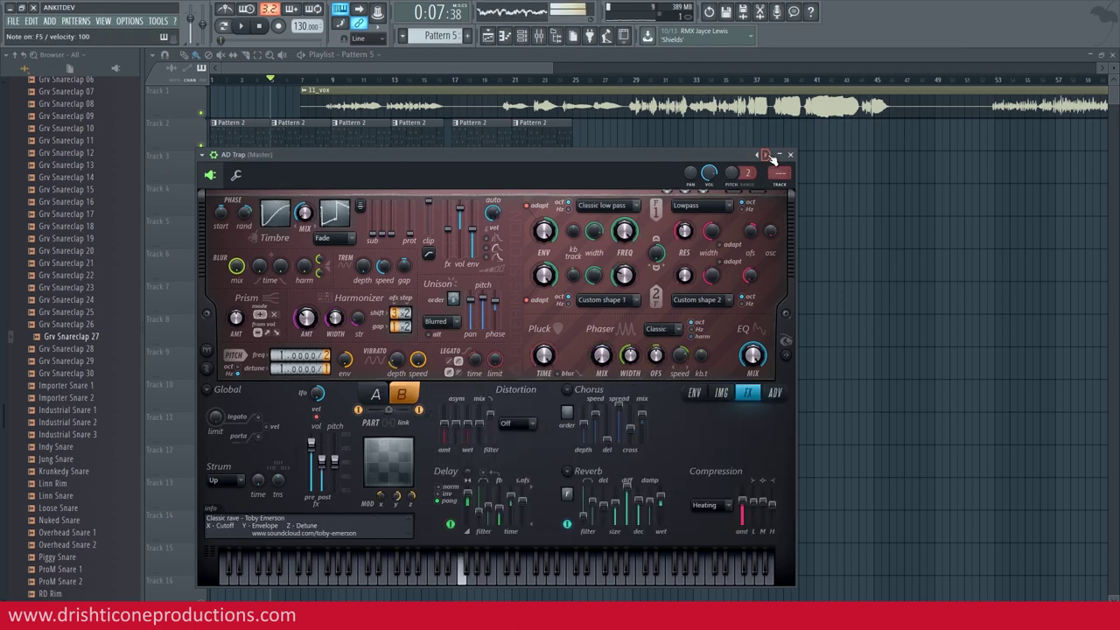
left_click(769, 156)
left_click(767, 155)
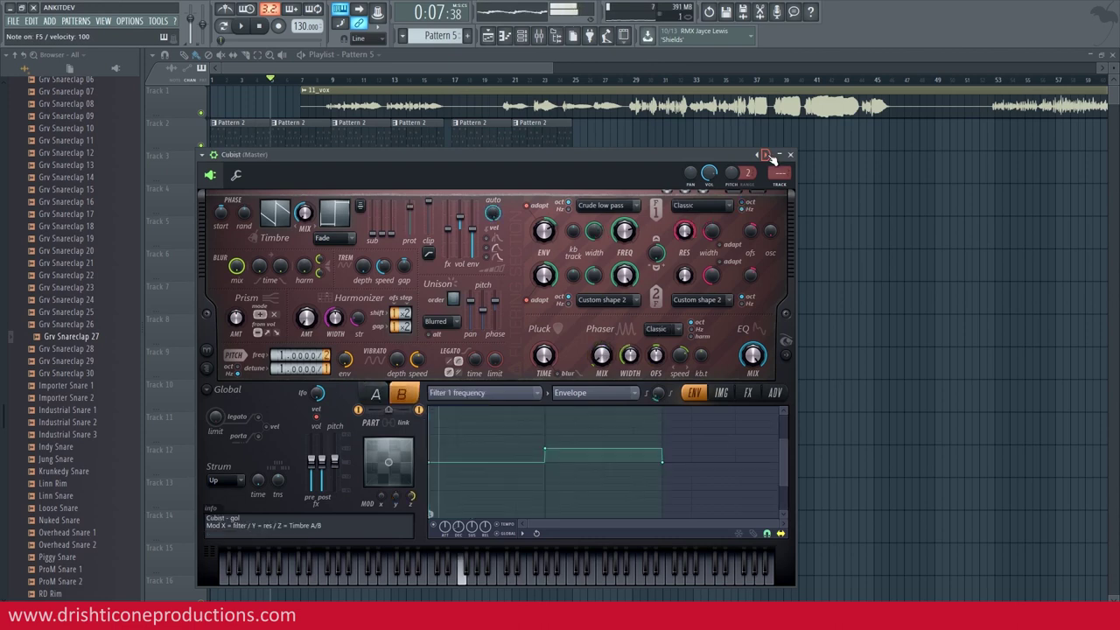
right_click(767, 155)
left_click(646, 155)
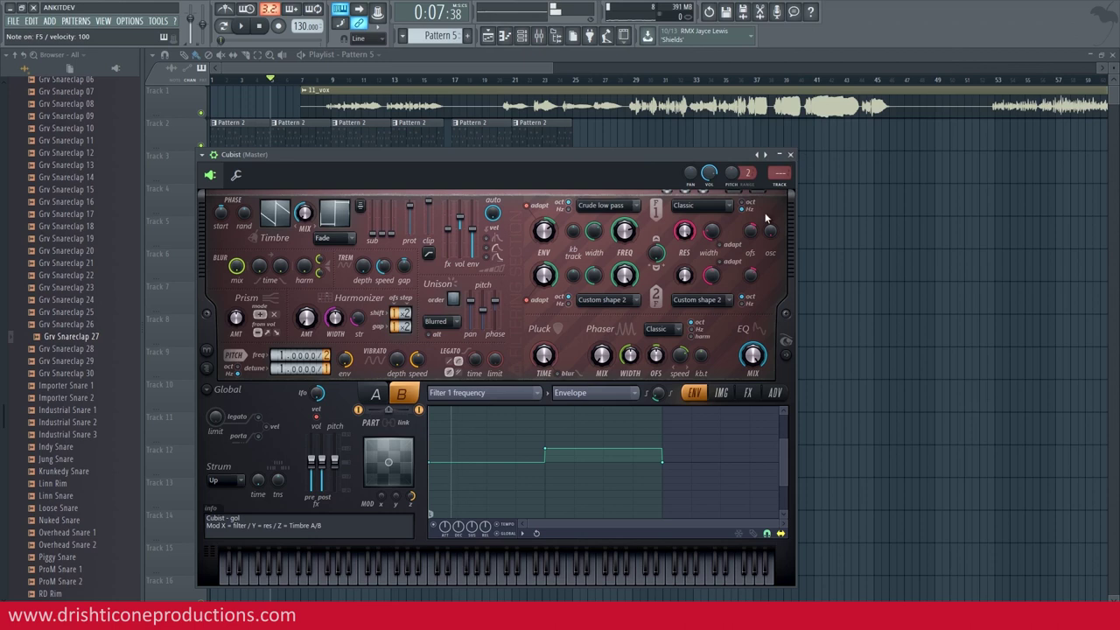
left_click(749, 394)
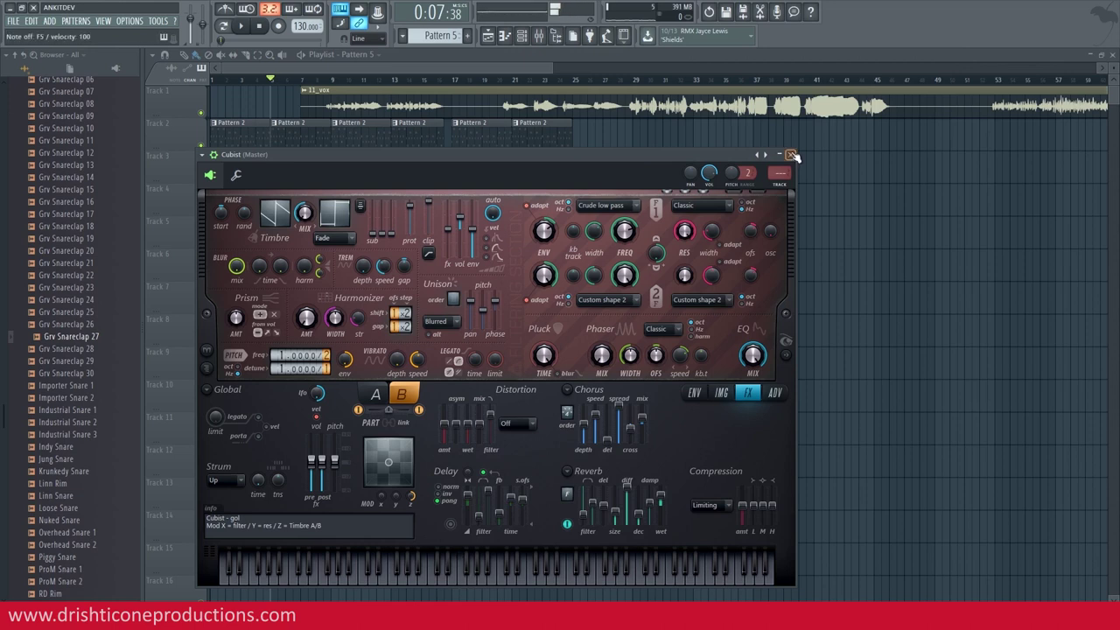
left_click(792, 155)
- In the Cubist channel's piano roll, draw a C#4 note from the start of bar 1, four bars long
right_click(468, 359)
left_click(490, 363)
key("space")
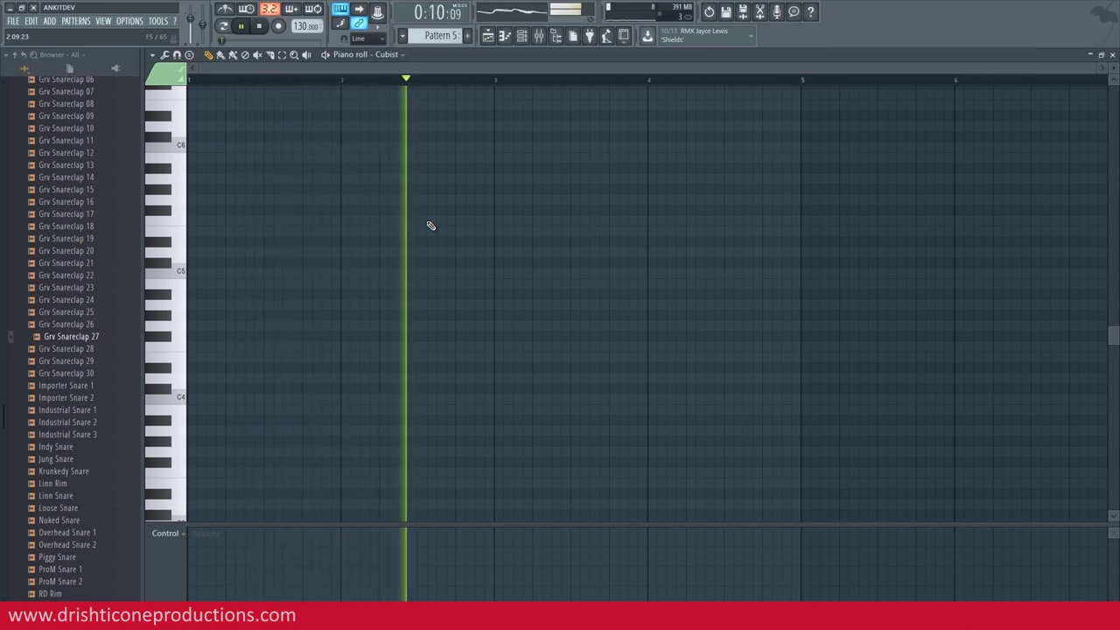
key("space")
left_click(257, 379)
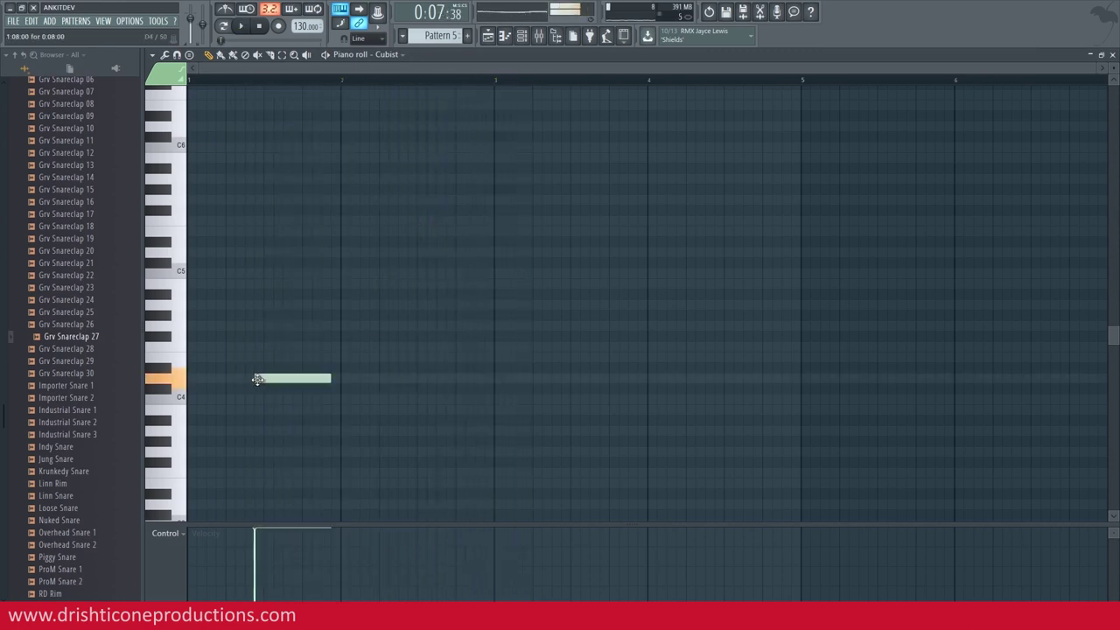
scroll(279, 84, "up", 1)
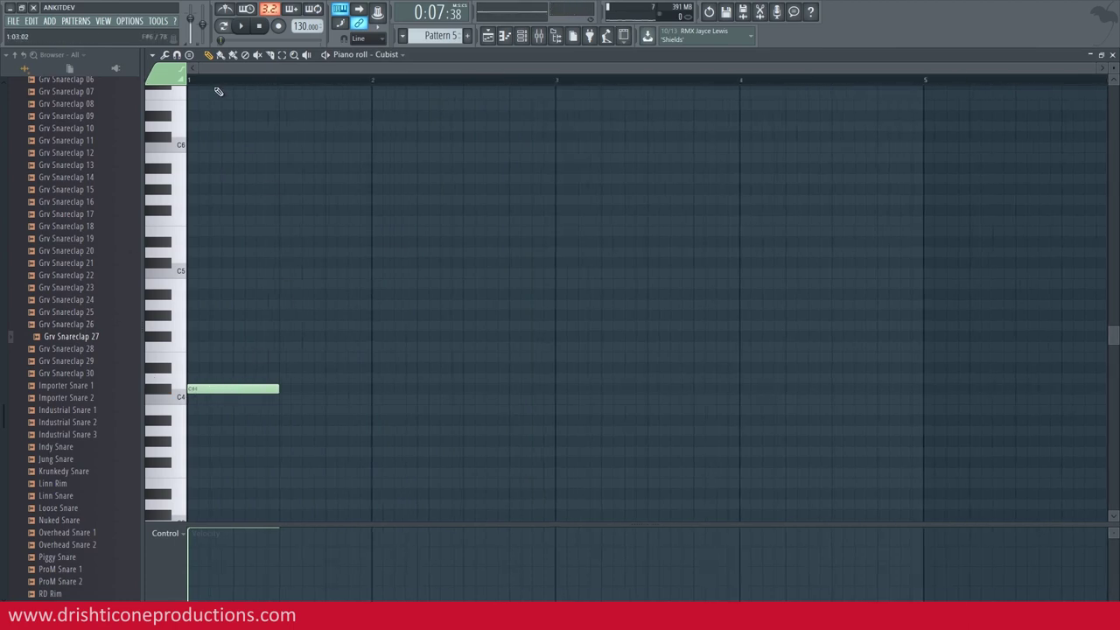
scroll(218, 87, "up", 2)
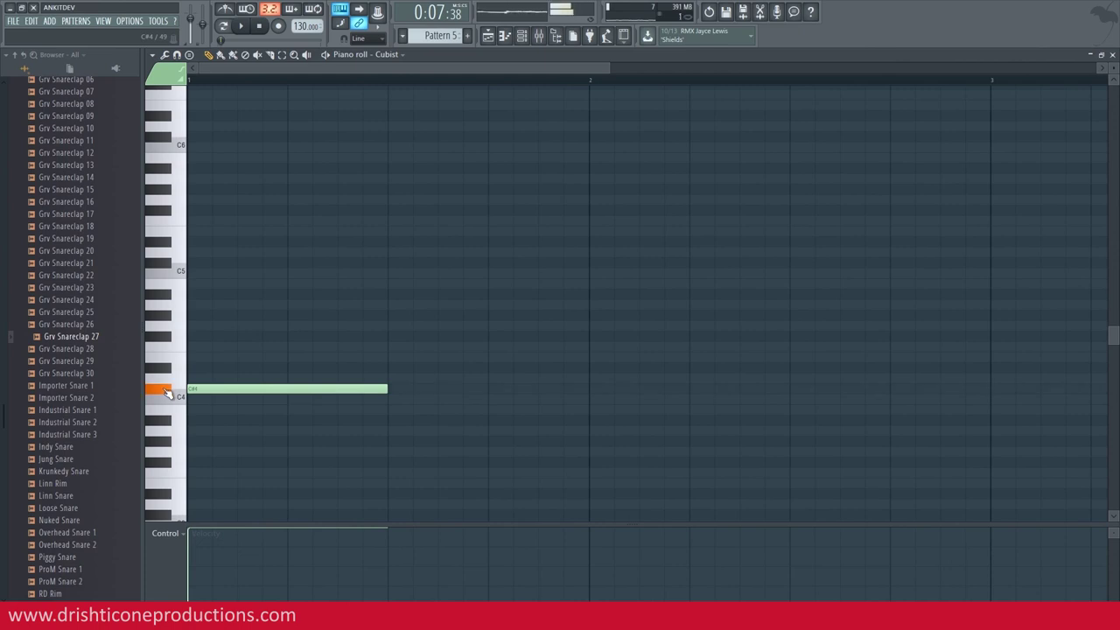
scroll(232, 82, "down", 2)
scroll(280, 350, "down", 3)
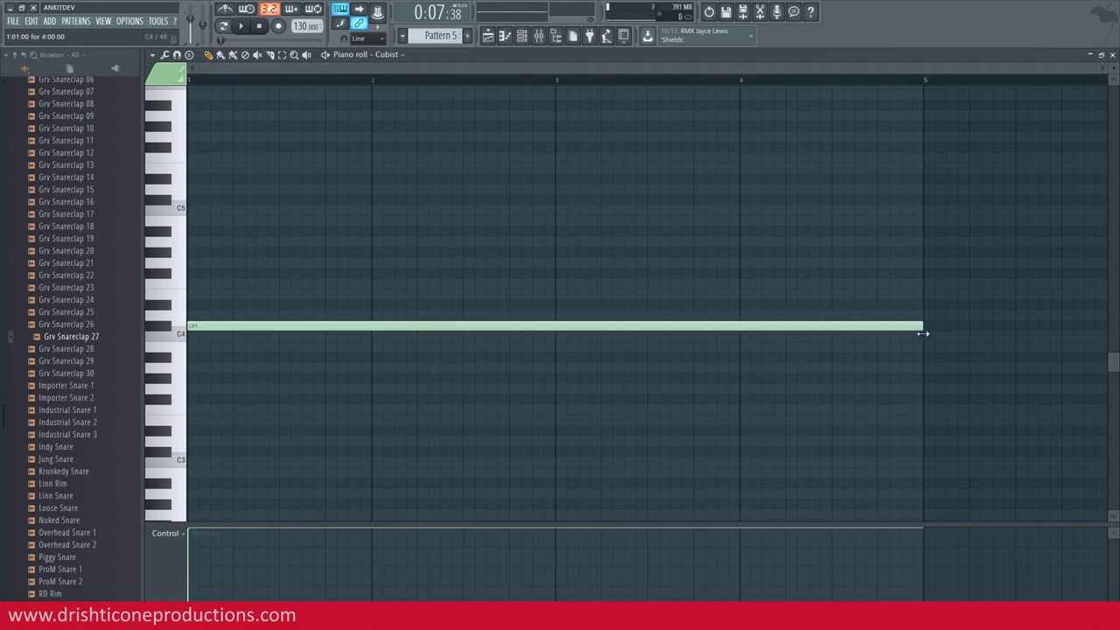
- Check Pattern 5 in the playlist, extend its C#4 note to the start of bar 13, and play it in pattern mode
left_click(487, 35)
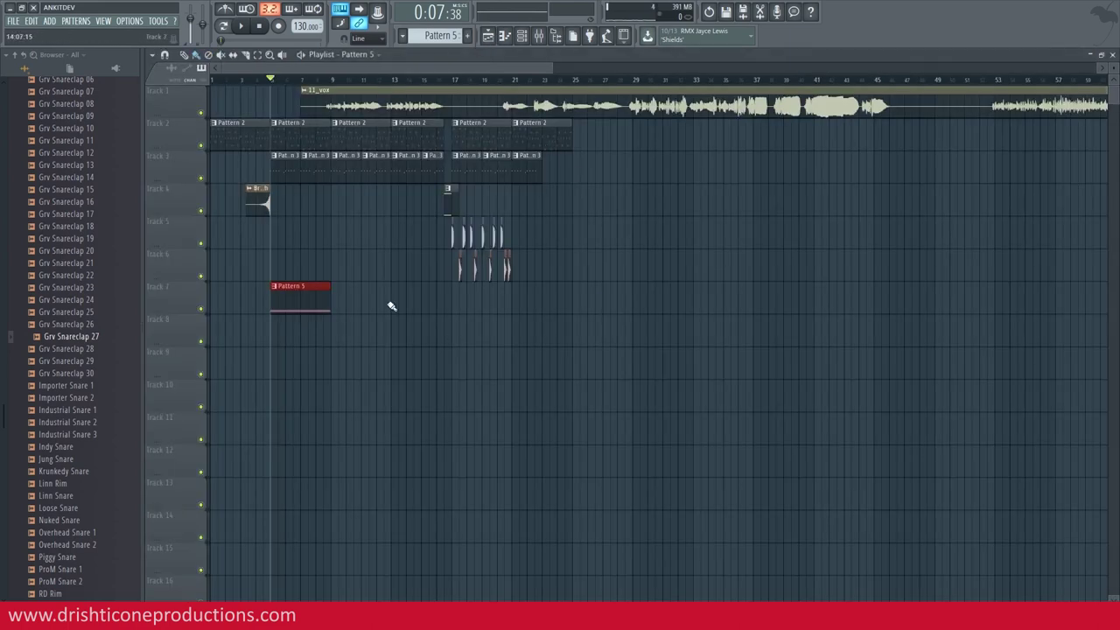
double_click(298, 308)
scroll(313, 87, "up", 4)
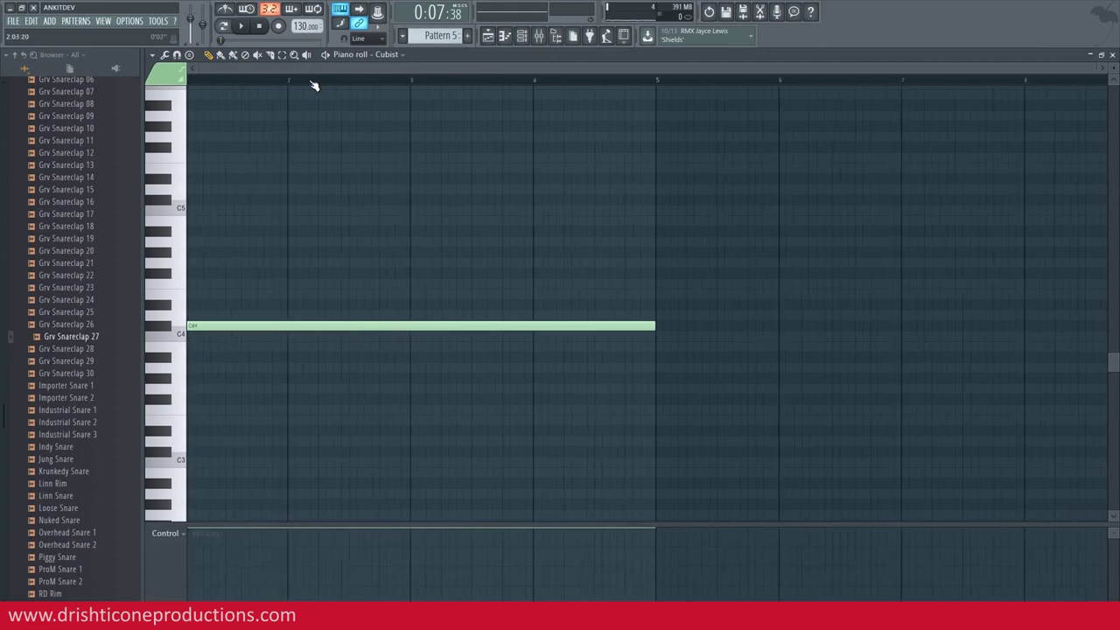
left_click_drag(648, 262, 985, 262)
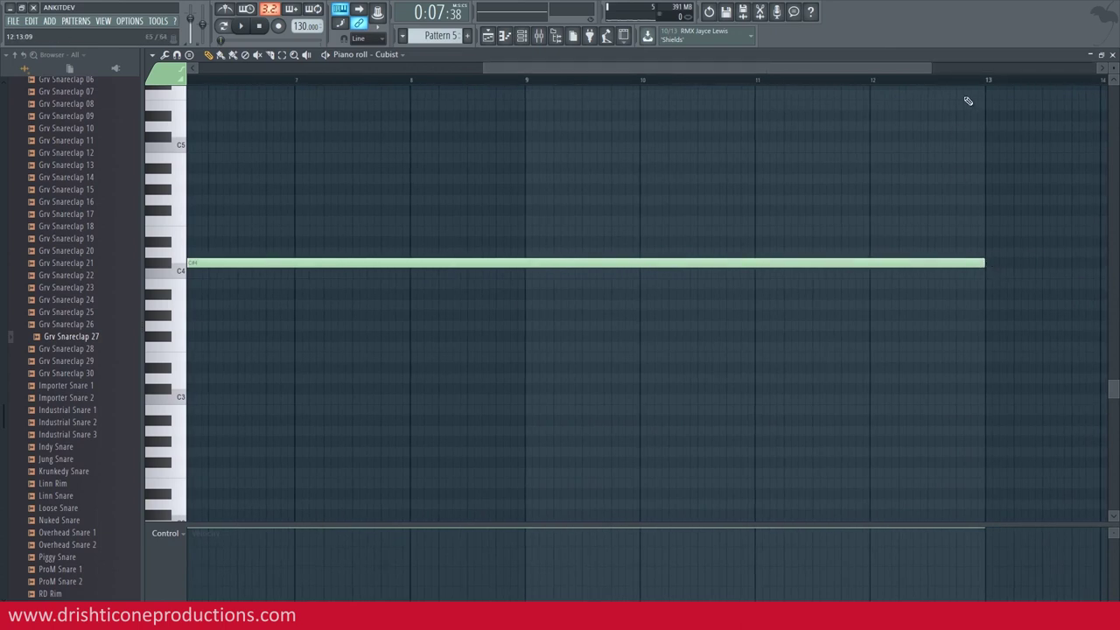
scroll(979, 84, "down", 3)
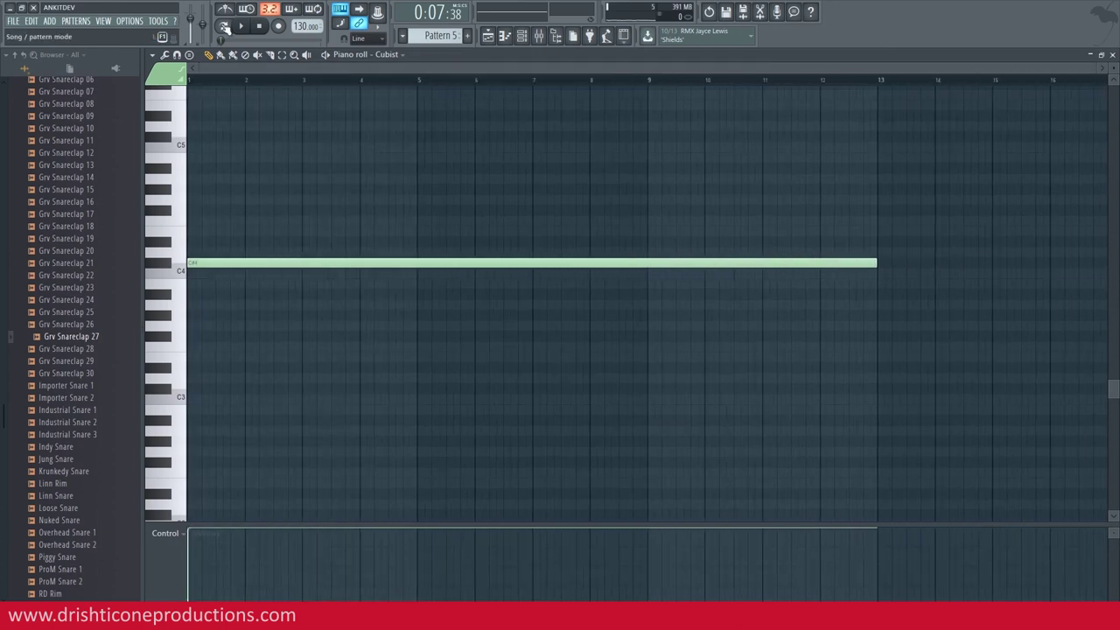
key("space")
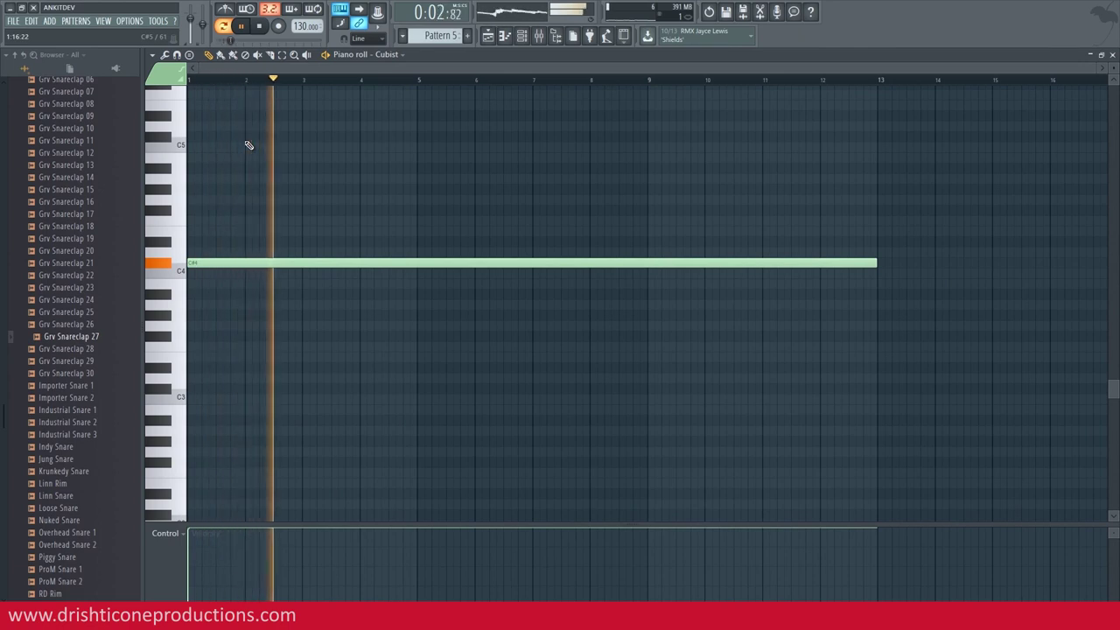
key("space")
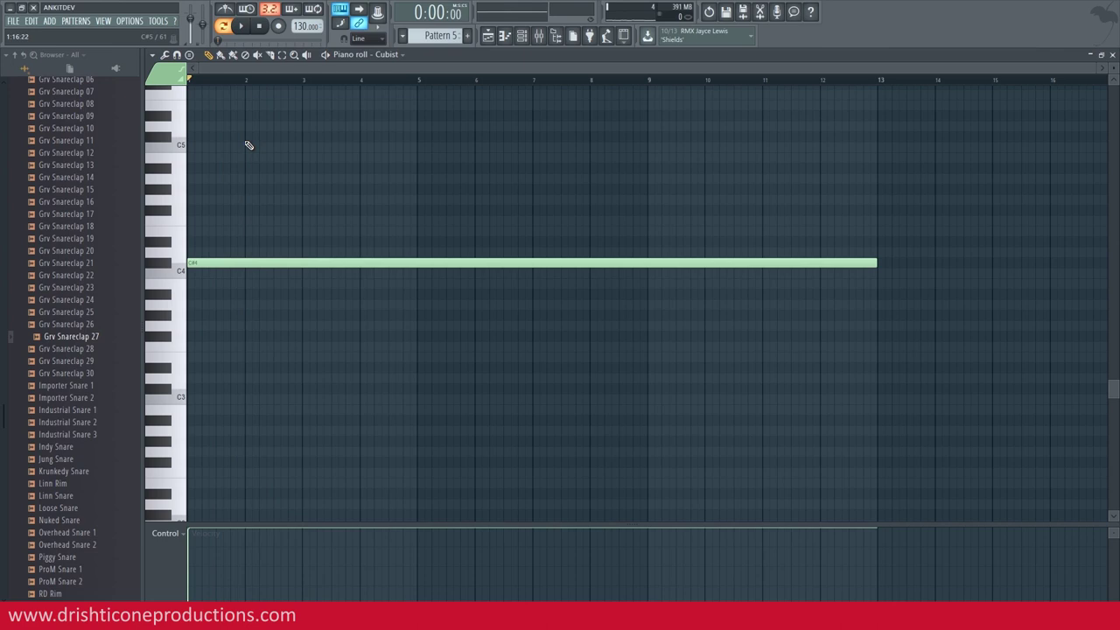
- Chop the C#4 note with the Chopper's Default pattern, raising the time multiplier so each piece is three steps long
key("ctrl+u")
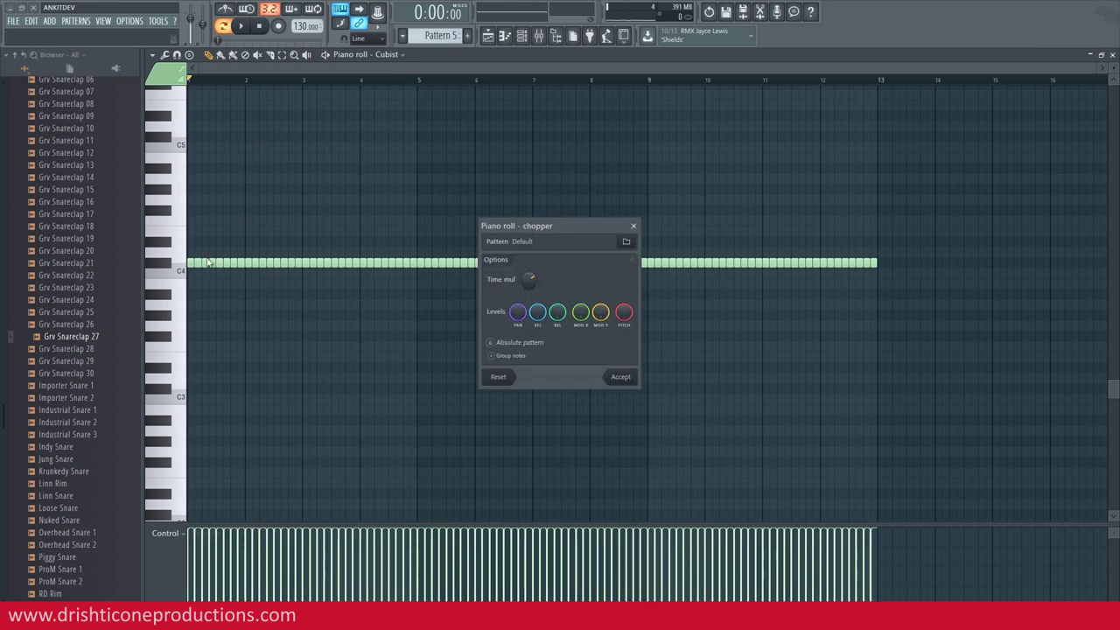
key("space")
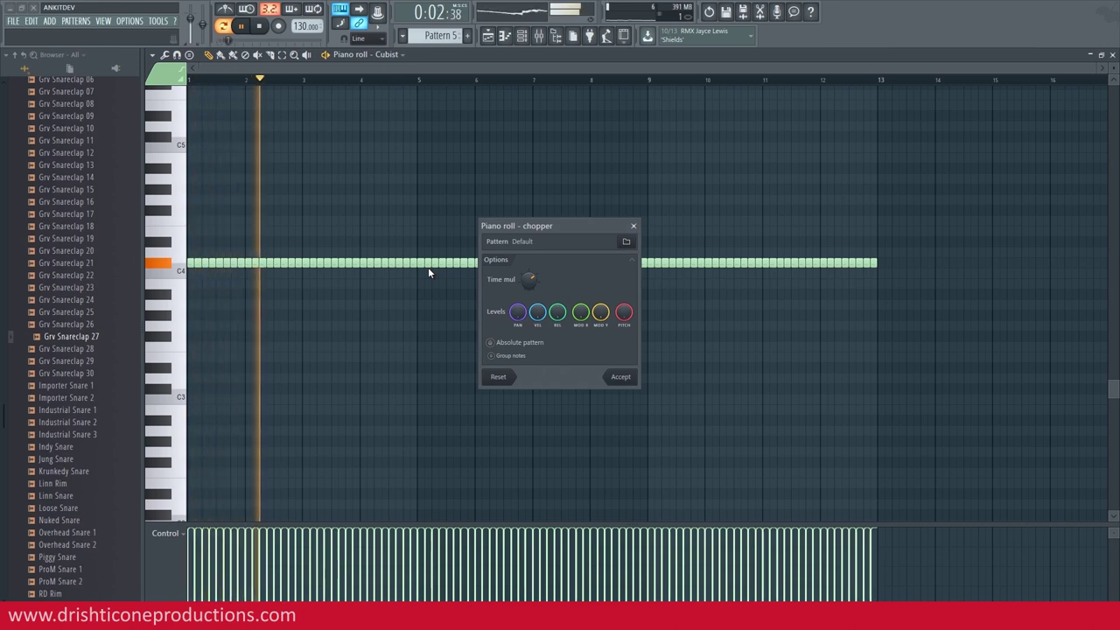
key("space")
mouse_move(530, 279)
left_mouse_down()
mouse_move(529, 290)
mouse_move(527, 269)
left_mouse_up()
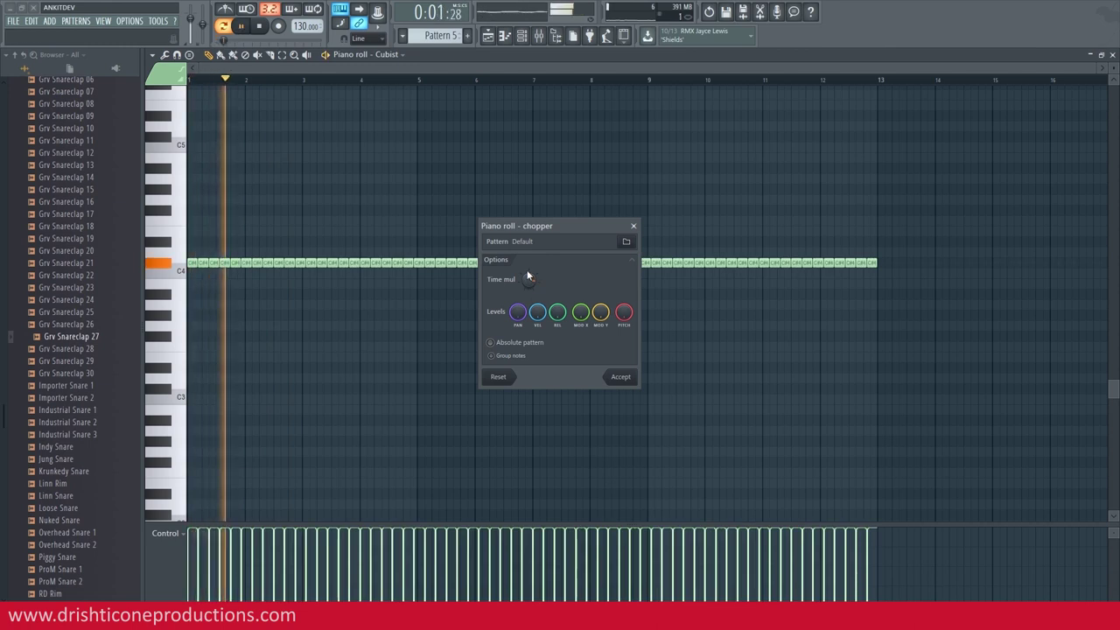
left_click(622, 378)
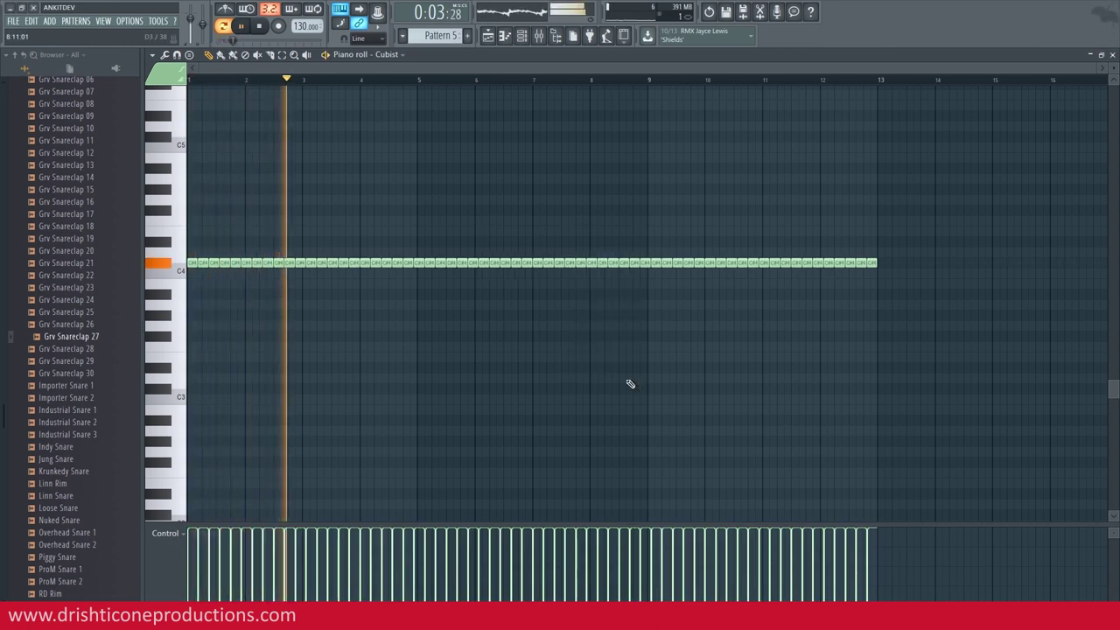
key("space")
- Shorten all the chopped C#4 notes to about two steps each to leave gaps, and play the pattern from the start
key("ctrl+a")
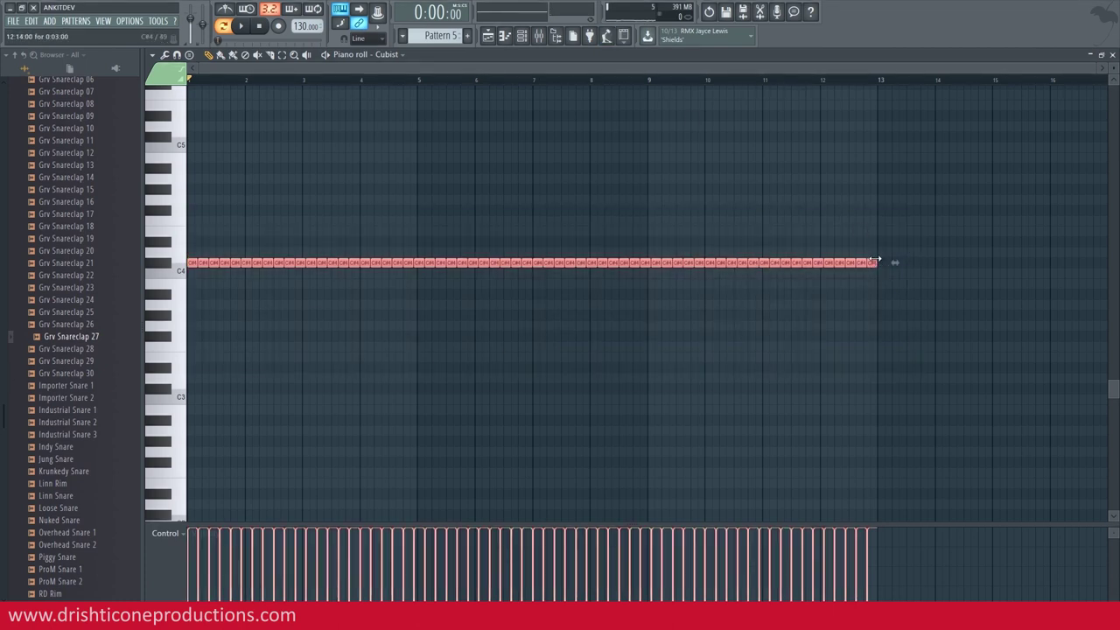
left_click_drag(872, 261, 869, 260)
key("space")
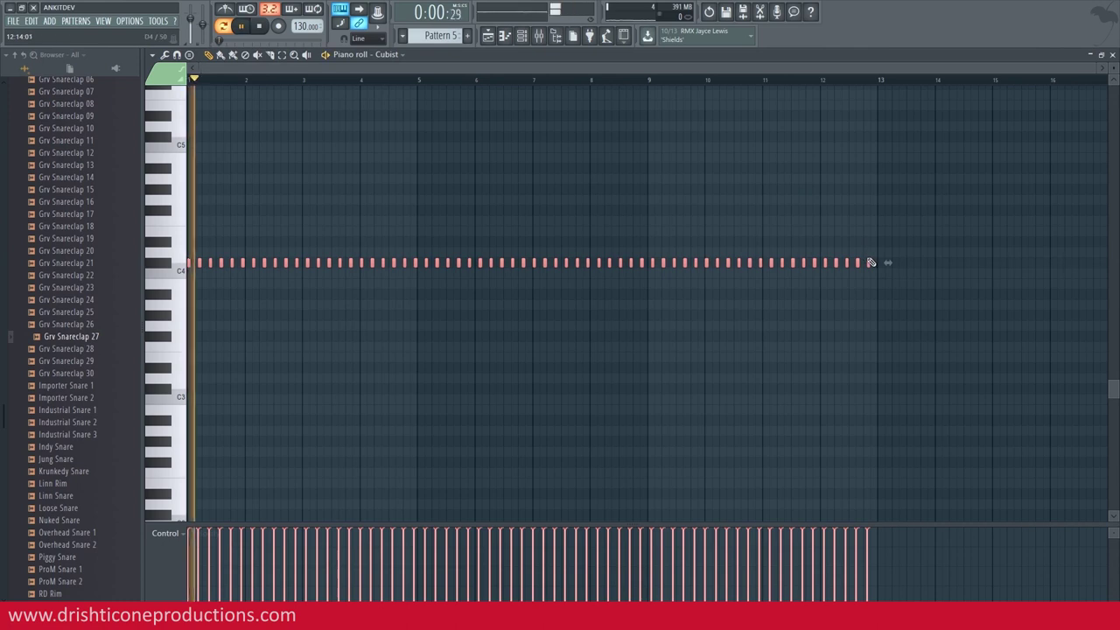
left_click_drag(871, 263, 873, 265)
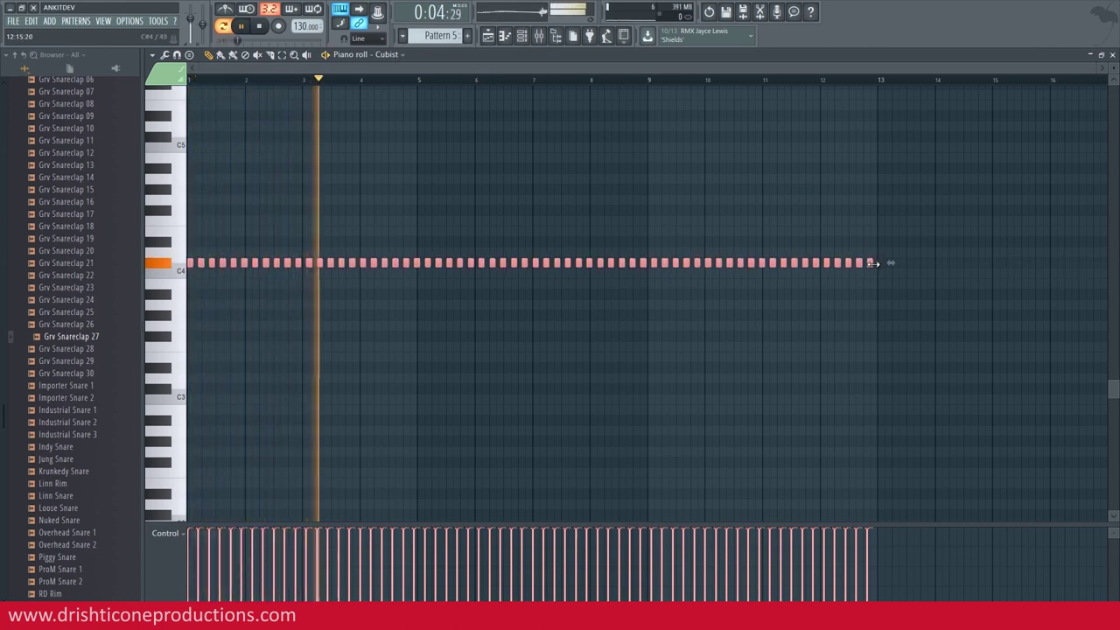
left_click(190, 80)
scroll(193, 82, "up", 3)
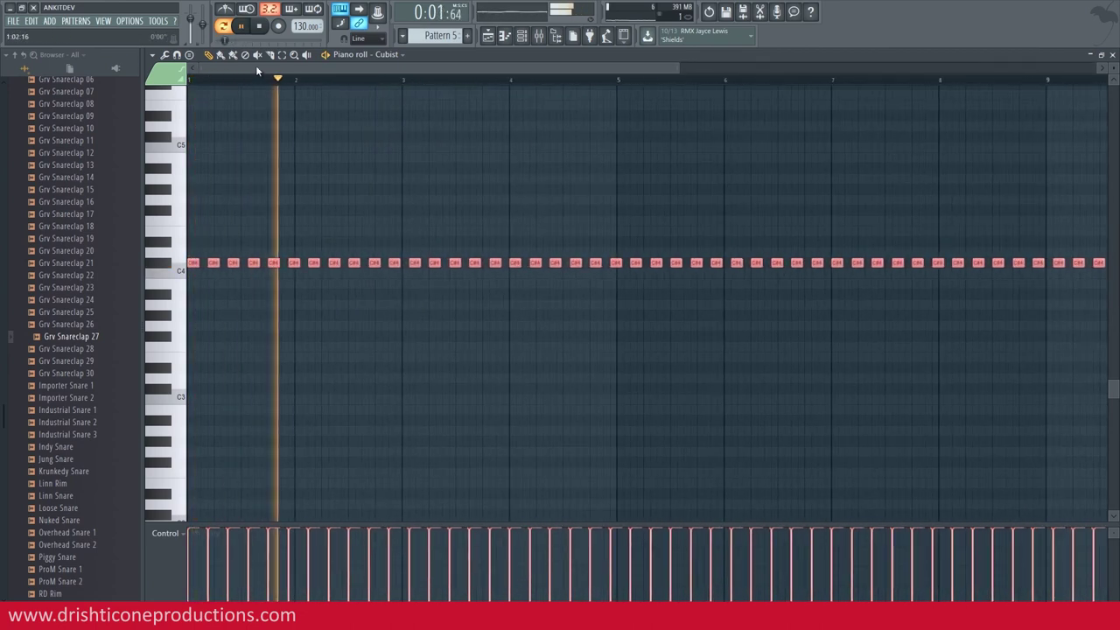
- Play the arrangement with Pattern 5 in the playlist, and create an automation clip for the Cubist channel's volume
left_click(487, 37)
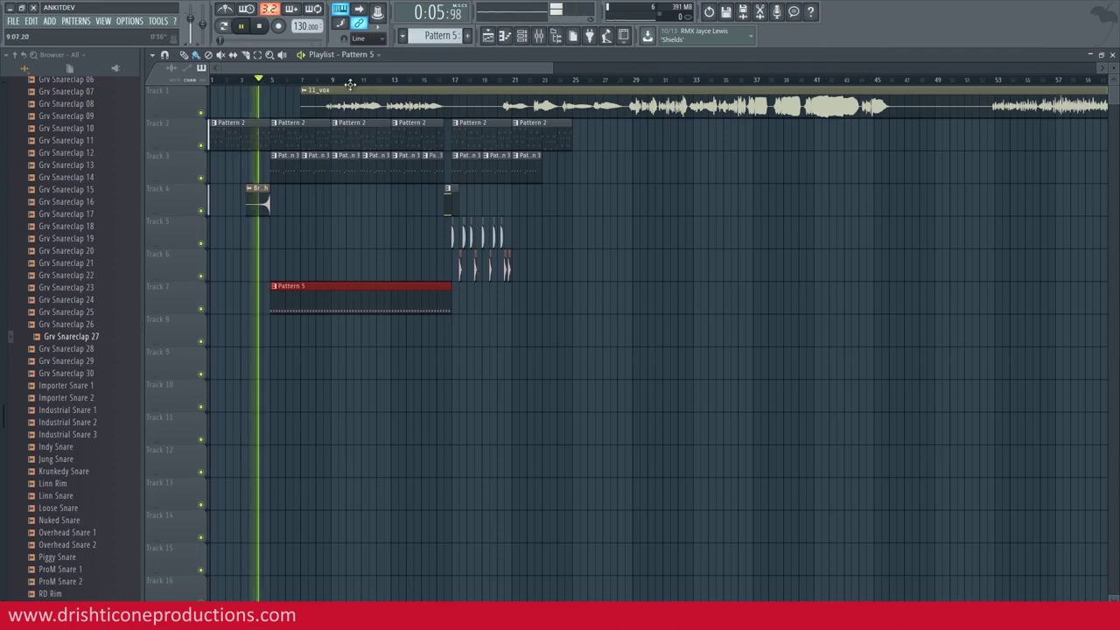
scroll(445, 83, "up", 3)
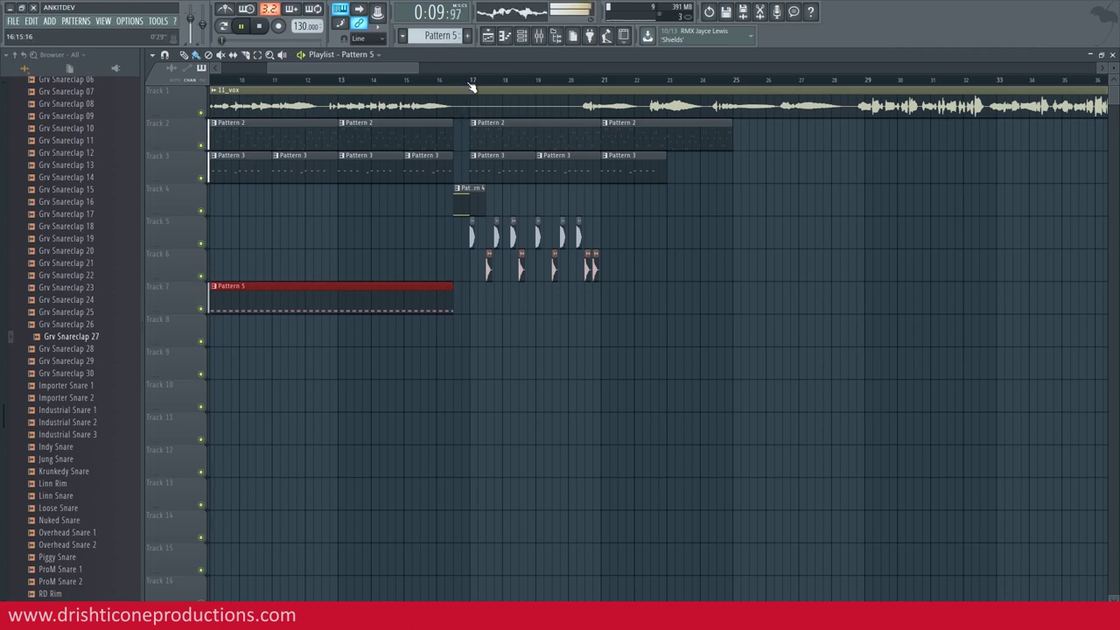
scroll(471, 88, "down", 3)
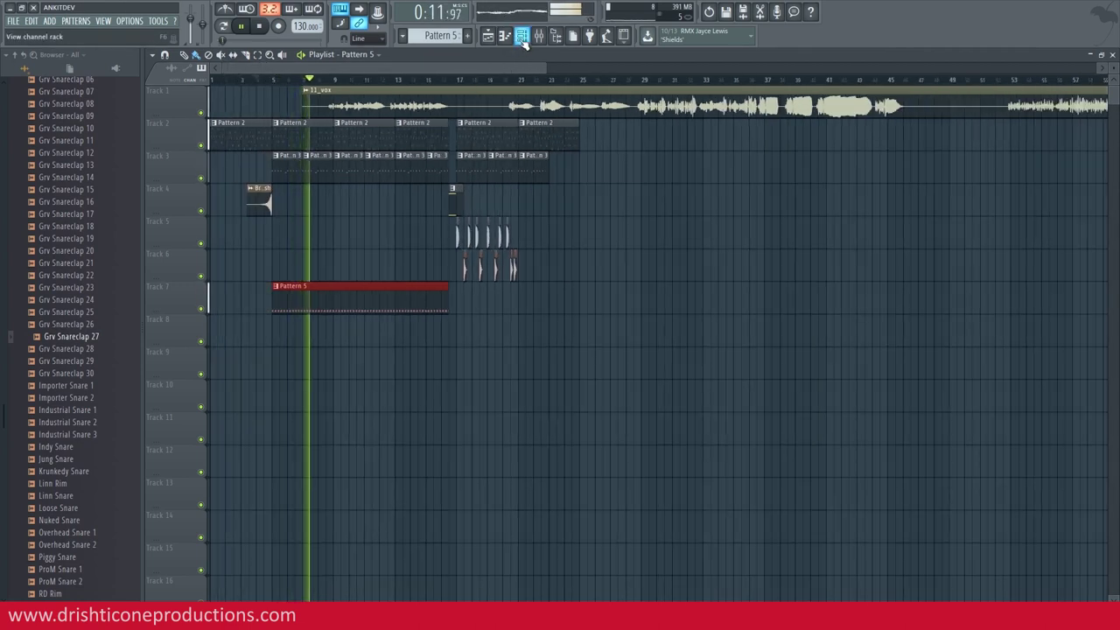
left_click(522, 37)
key("space")
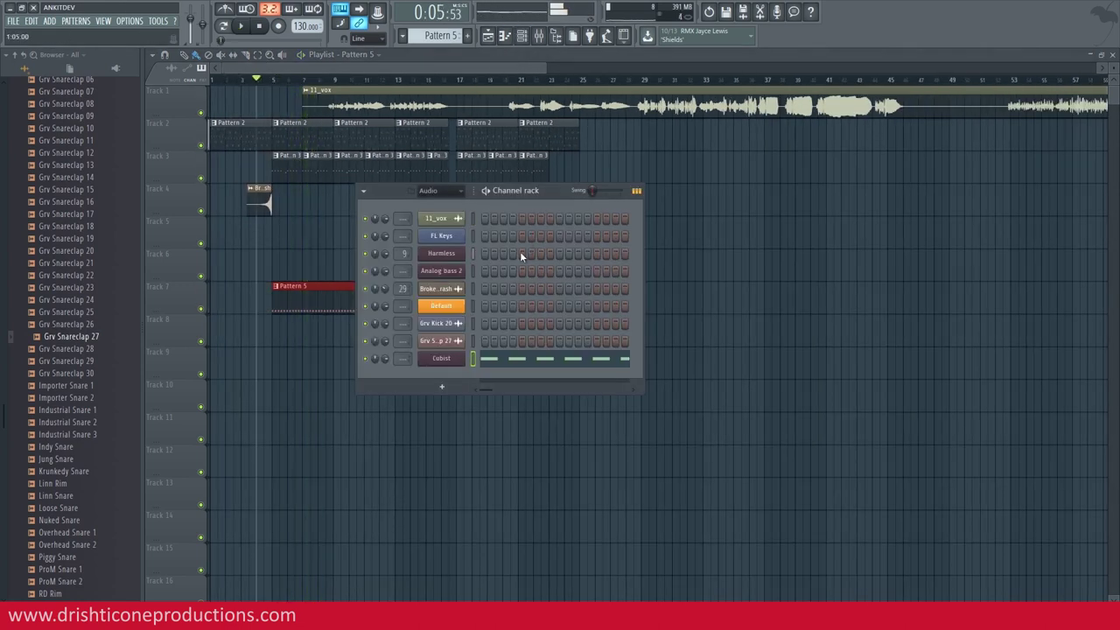
right_click(383, 357)
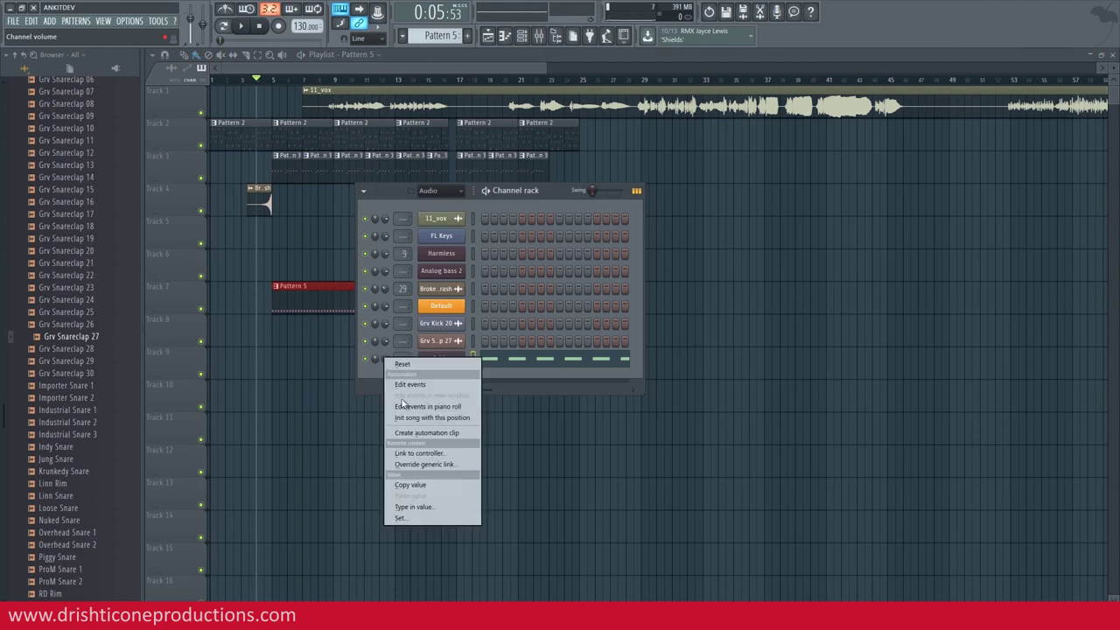
left_click(416, 433)
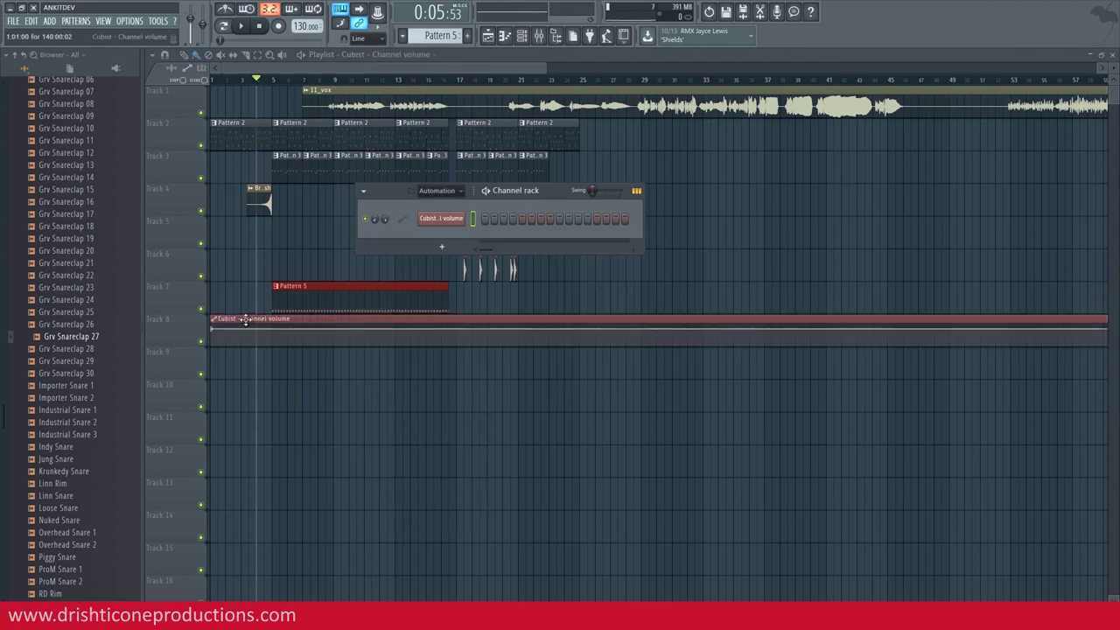
- Fit the Cubist volume automation clip to Pattern 5's span from bar 5, shaping it into a gradual rise
left_click_drag(246, 319, 321, 326)
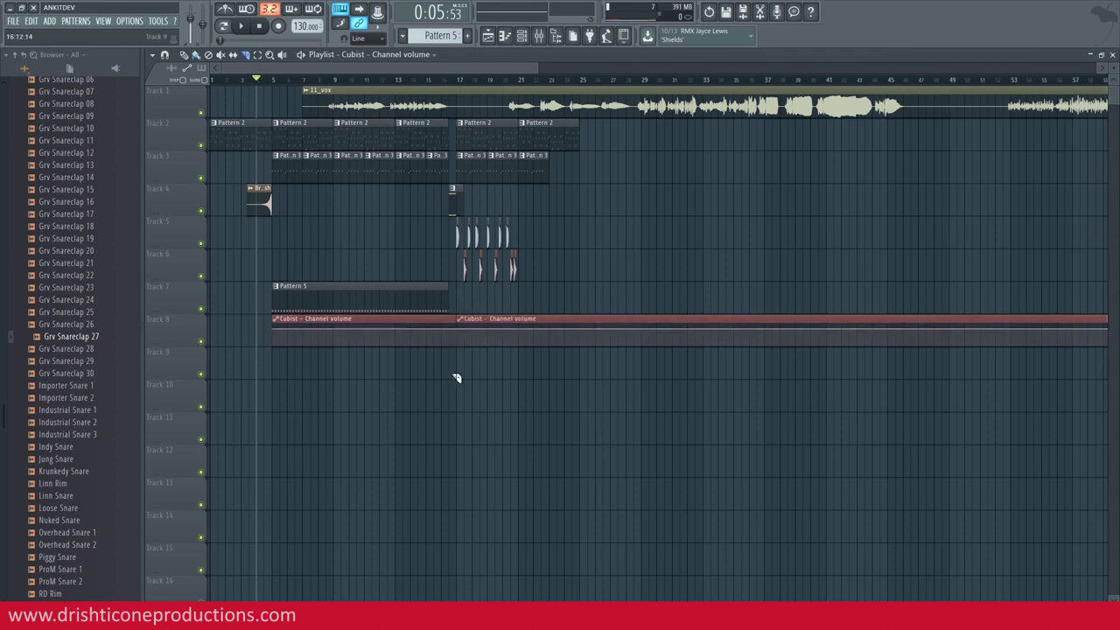
right_click(537, 323)
scroll(404, 82, "up", 4)
left_click_drag(388, 71, 360, 73)
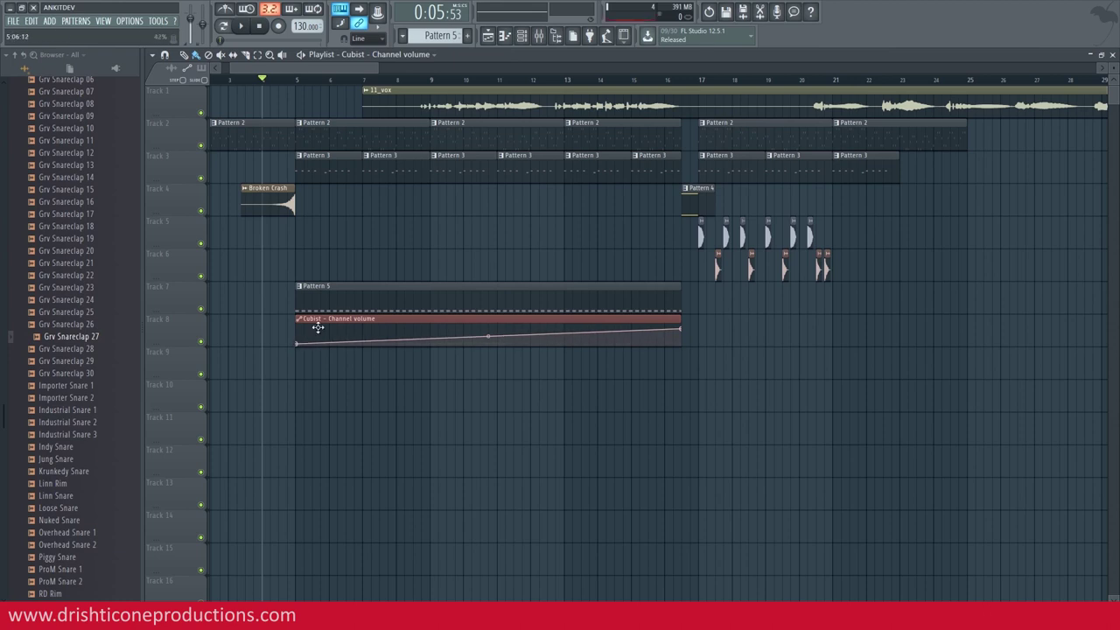
- Play the song from just before bar 3 to hear the Cubist part fade in
left_click(232, 81)
key("space")
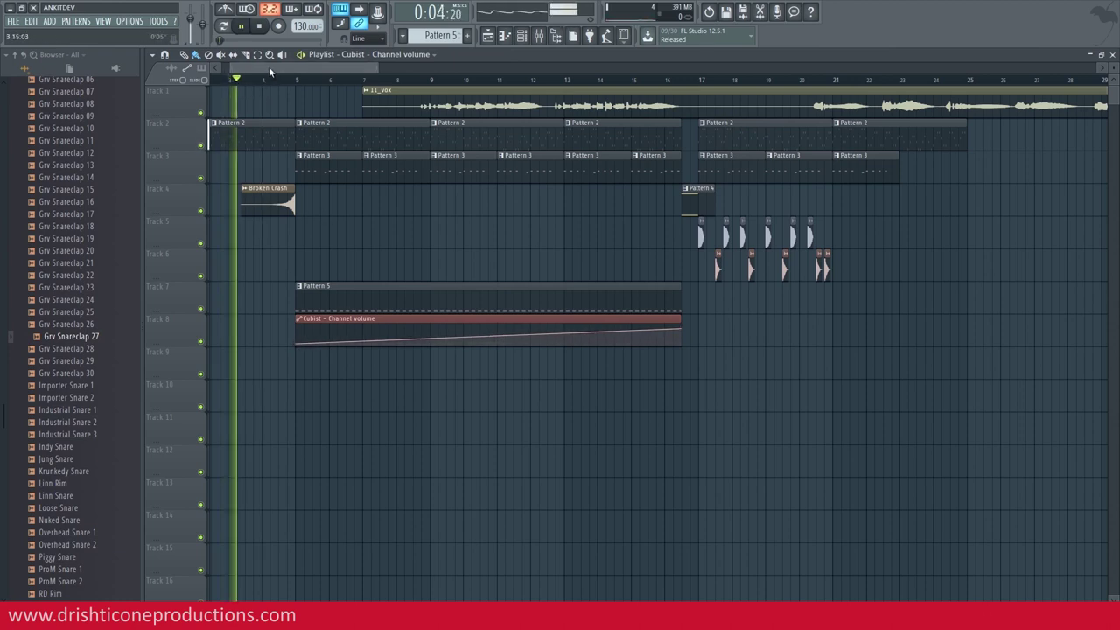
left_click_drag(268, 68, 251, 68)
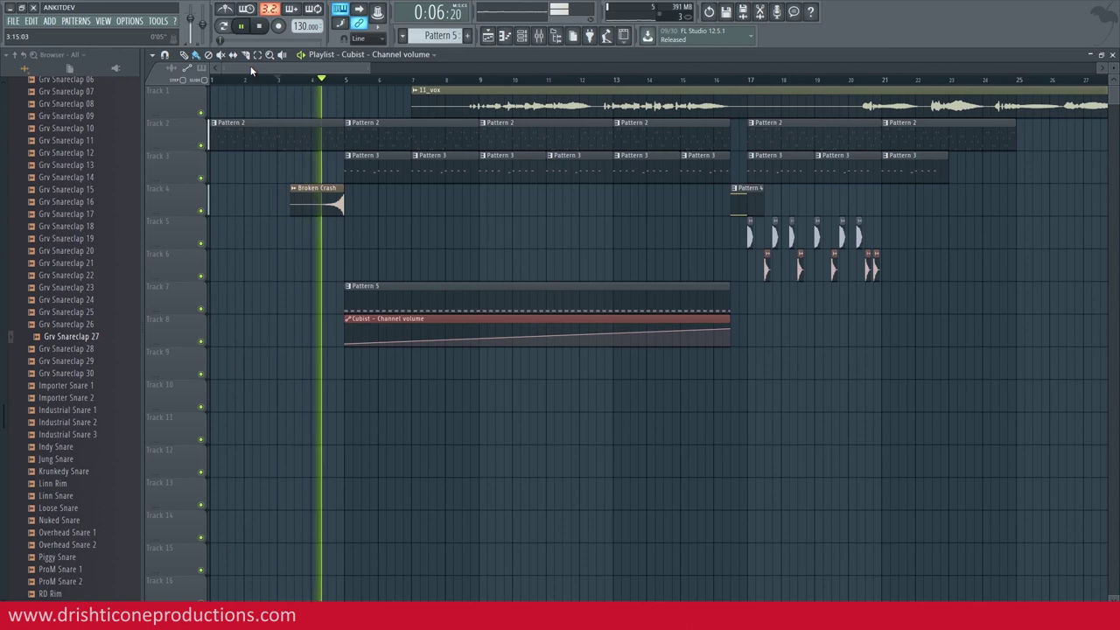
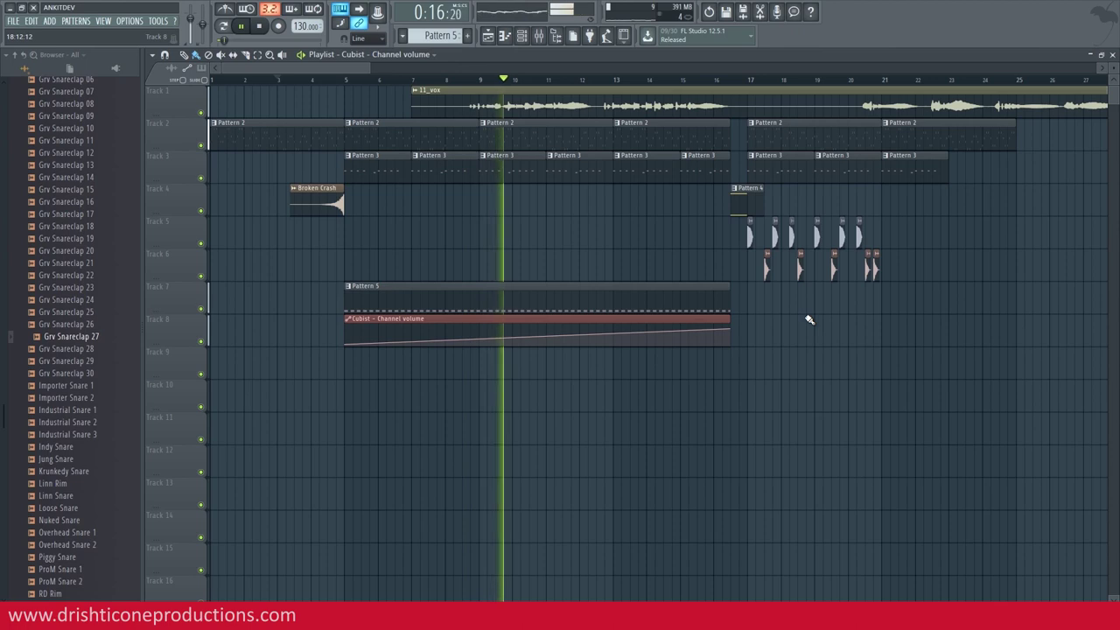
- Turn up the 11_vox channel's volume during playback and close its settings
double_click(430, 91)
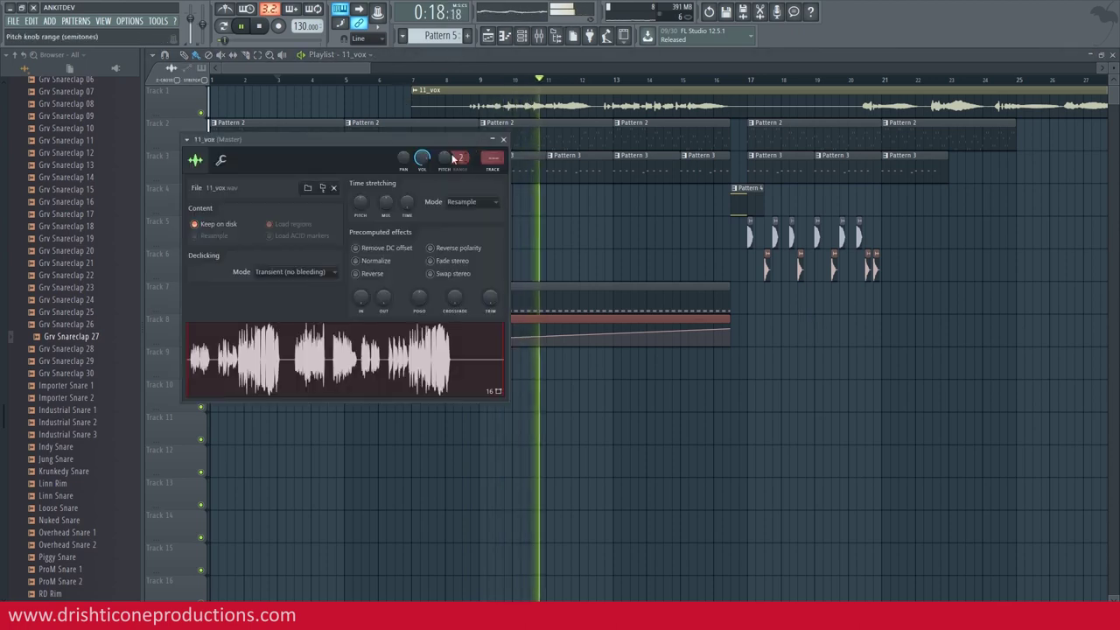
left_click_drag(422, 158, 427, 134)
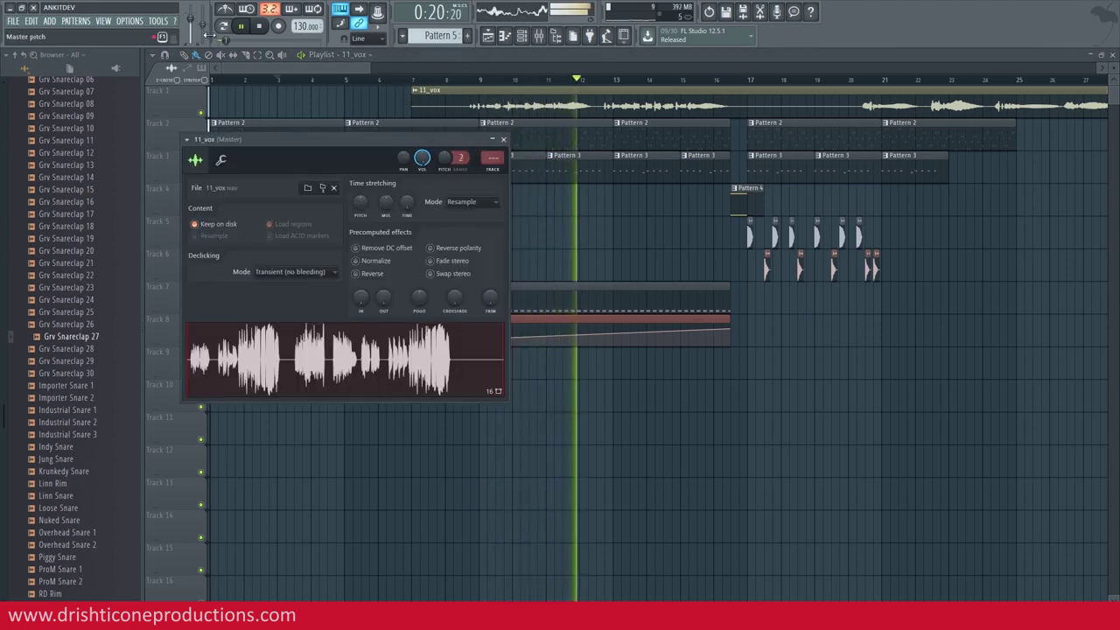
left_click(328, 68)
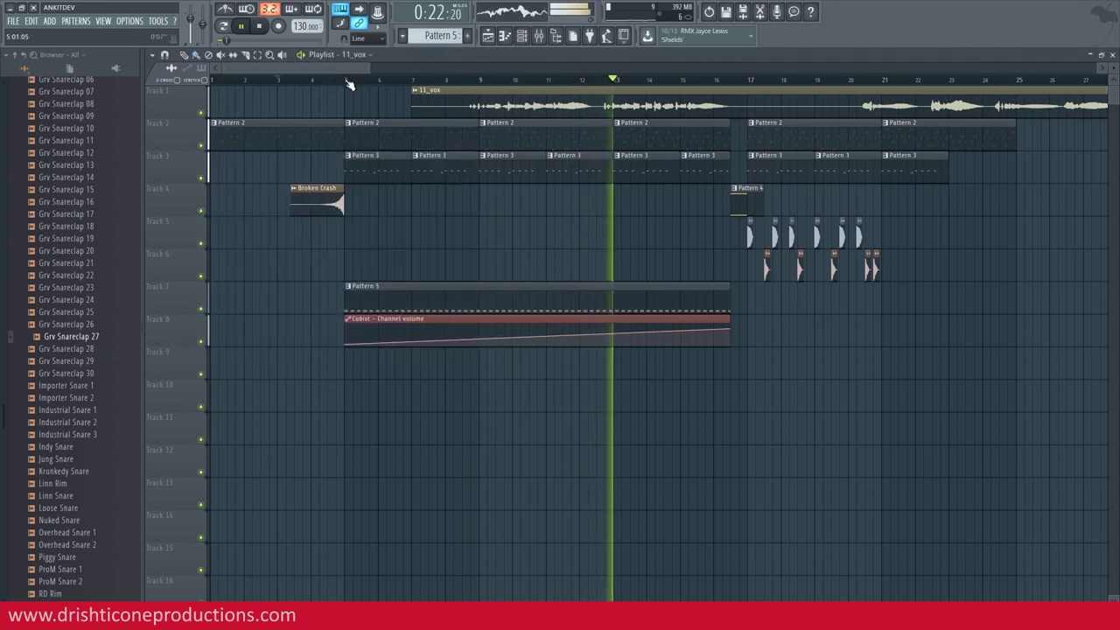
- Try the section from bar 17 without the Pattern 2 clip on Track 2
scroll(348, 80, "down", 2)
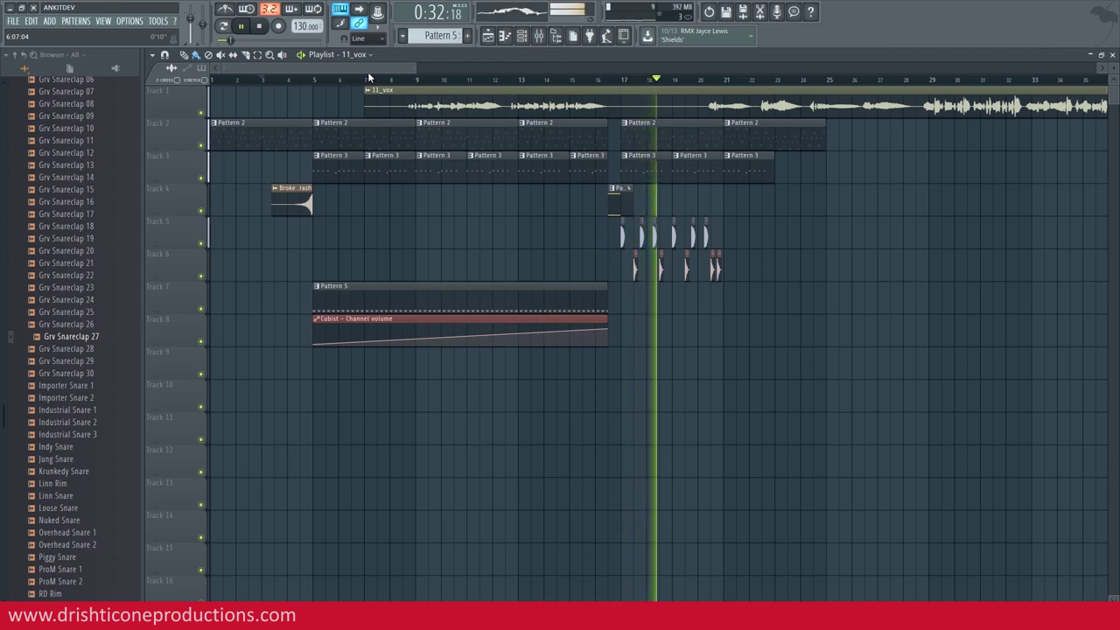
right_click(643, 133)
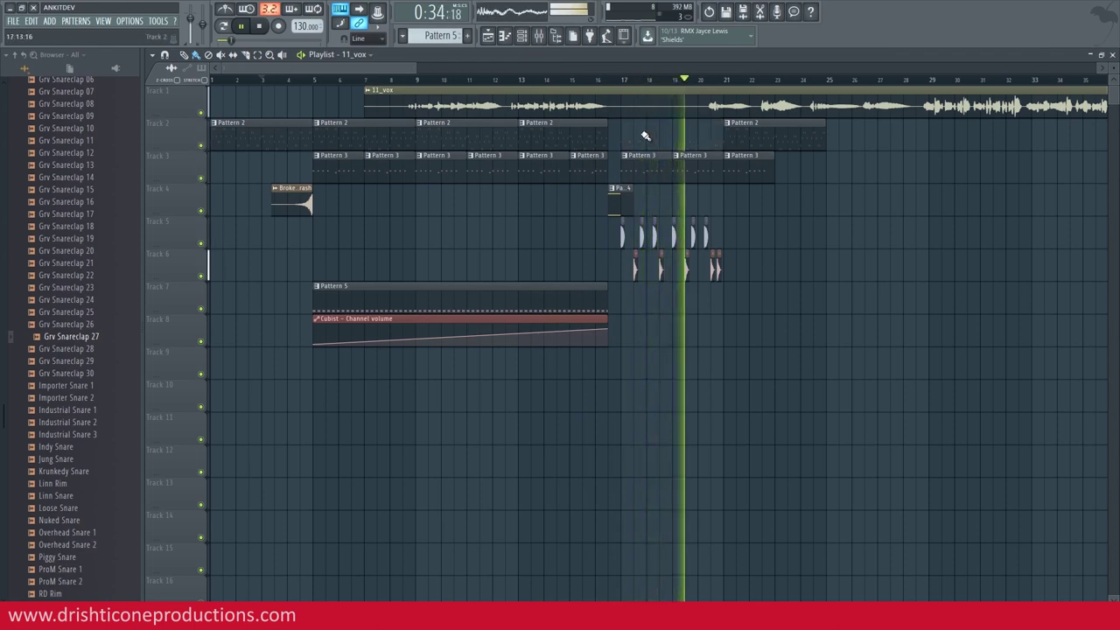
left_click(617, 80)
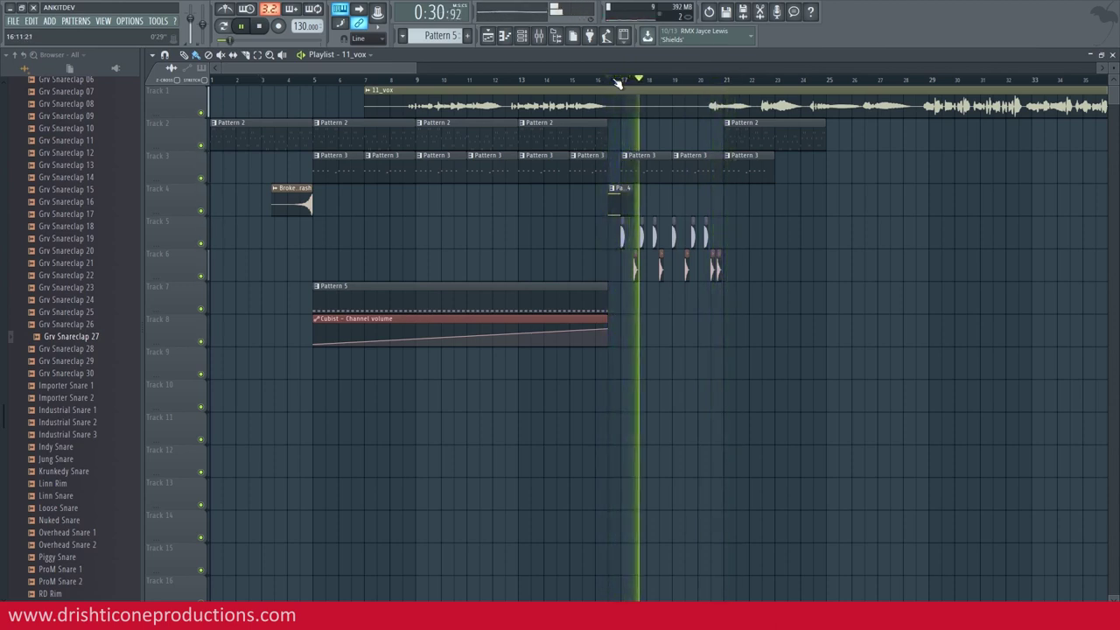
key("space")
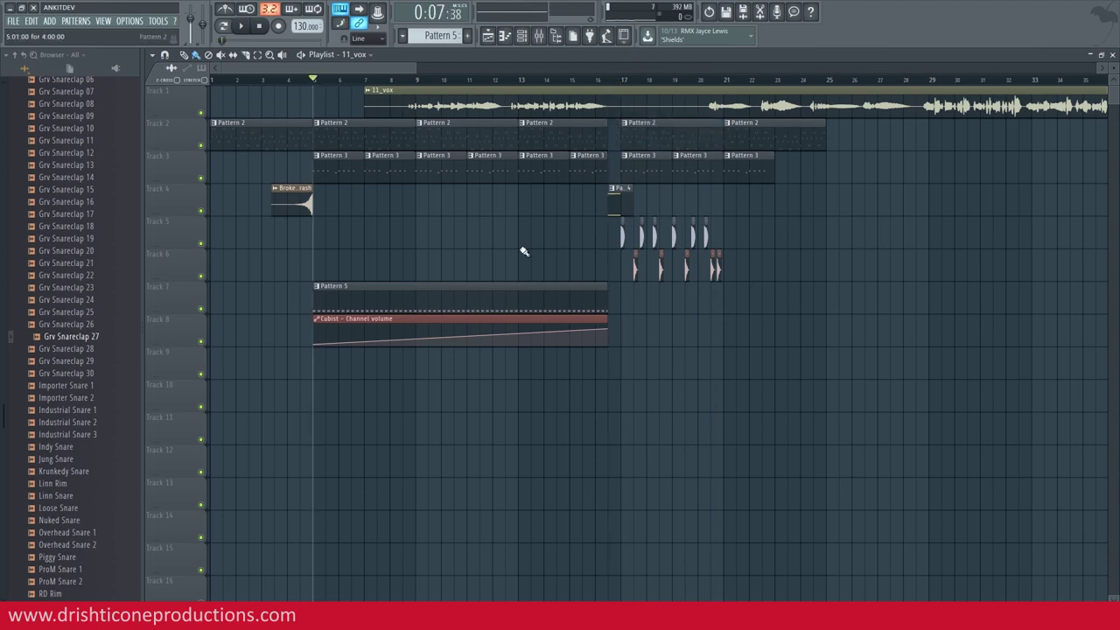
- Play the arrangement from bar 5 to review the vocal with the arpeggio, bass and Cubist part
scroll(292, 81, "up", 2)
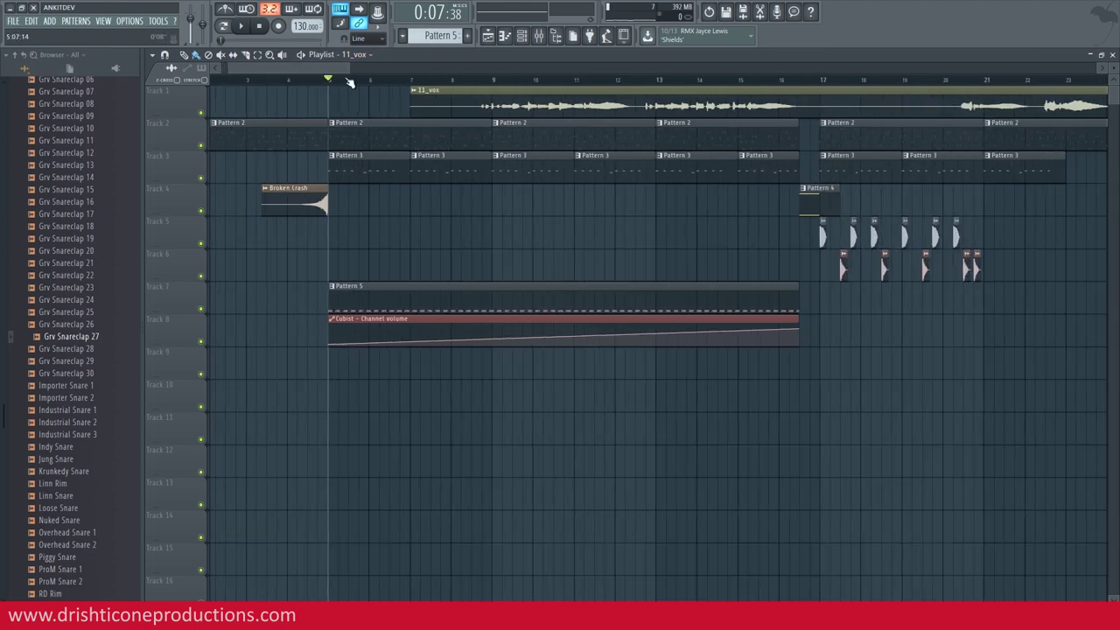
scroll(348, 81, "down", 2)
key("space")
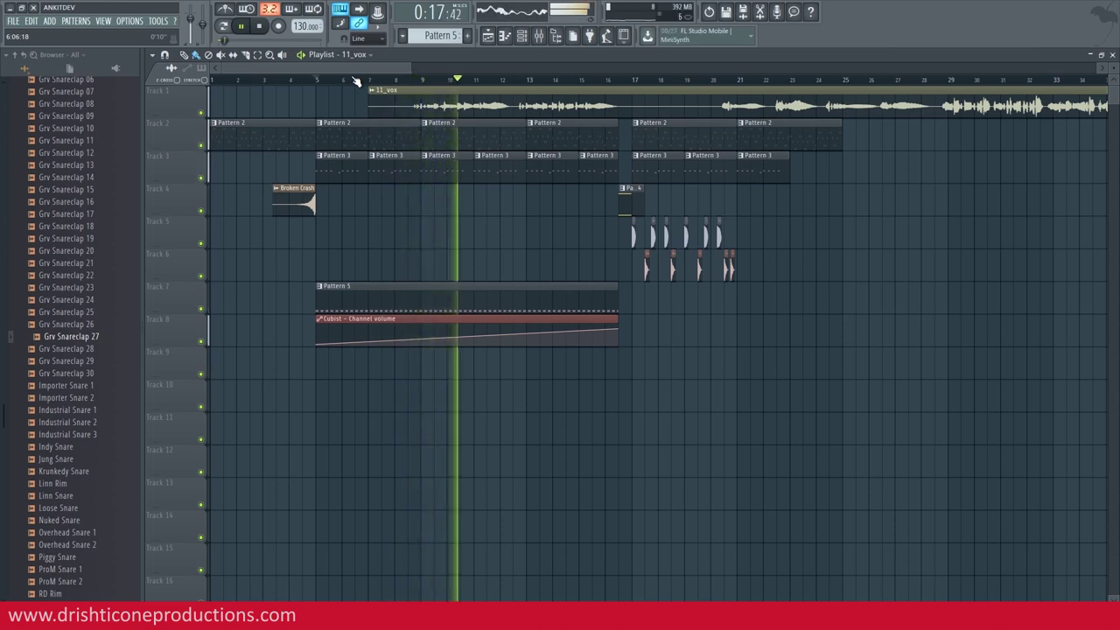
key("space")
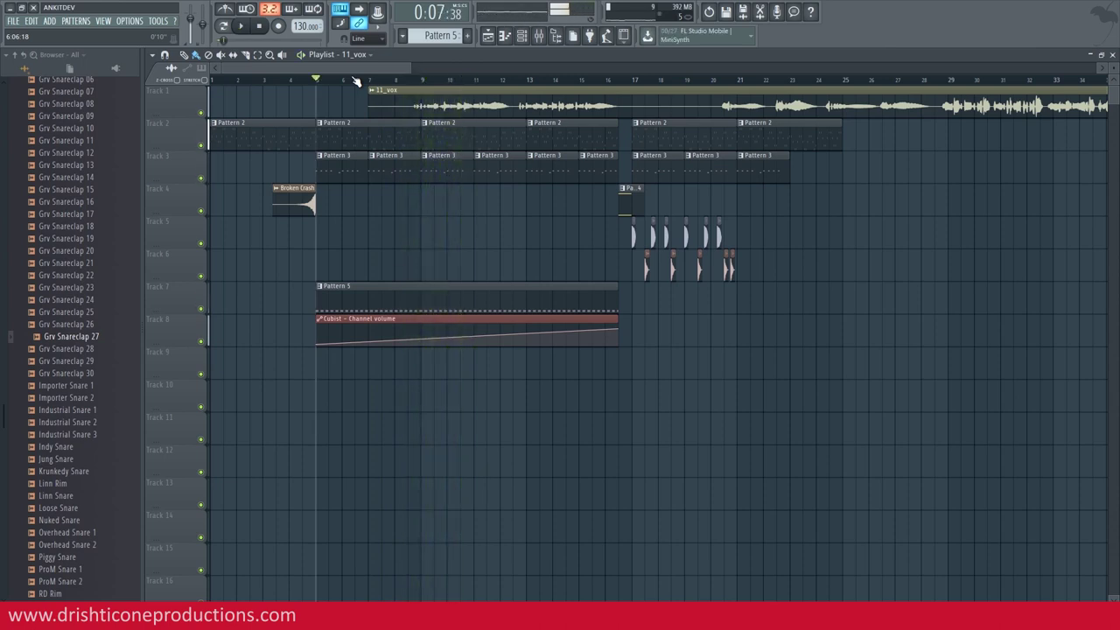
- Place a new Pattern 6 clip at bar 9 on Track 9, then add a GMS channel and audition its sound
left_click(423, 82)
scroll(447, 41, "down", 1)
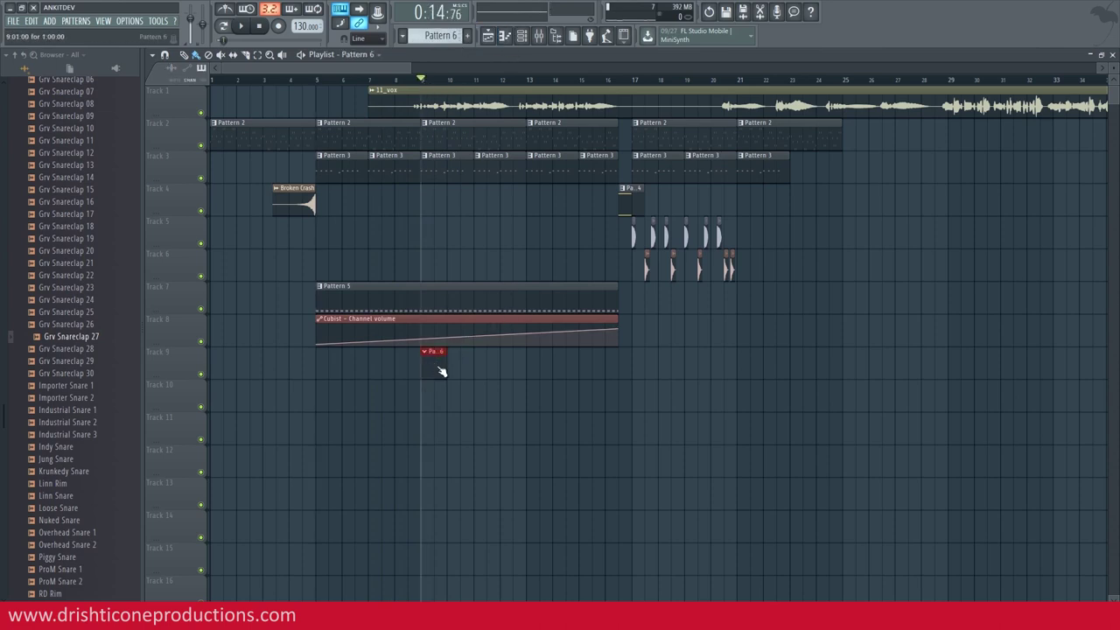
key("F6")
left_click(427, 386)
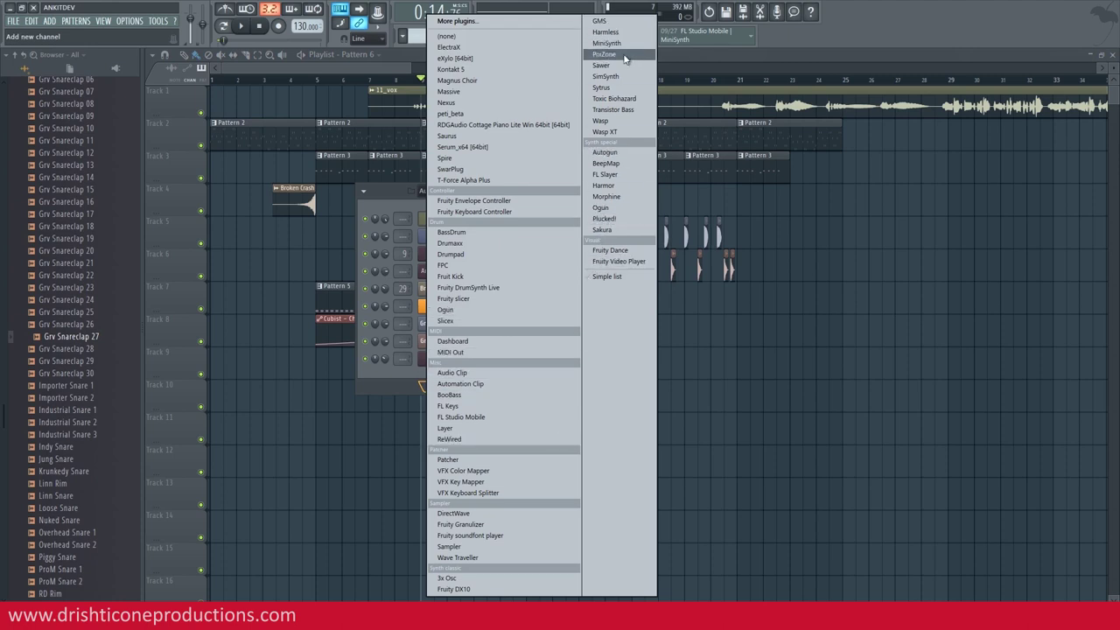
left_click(600, 20)
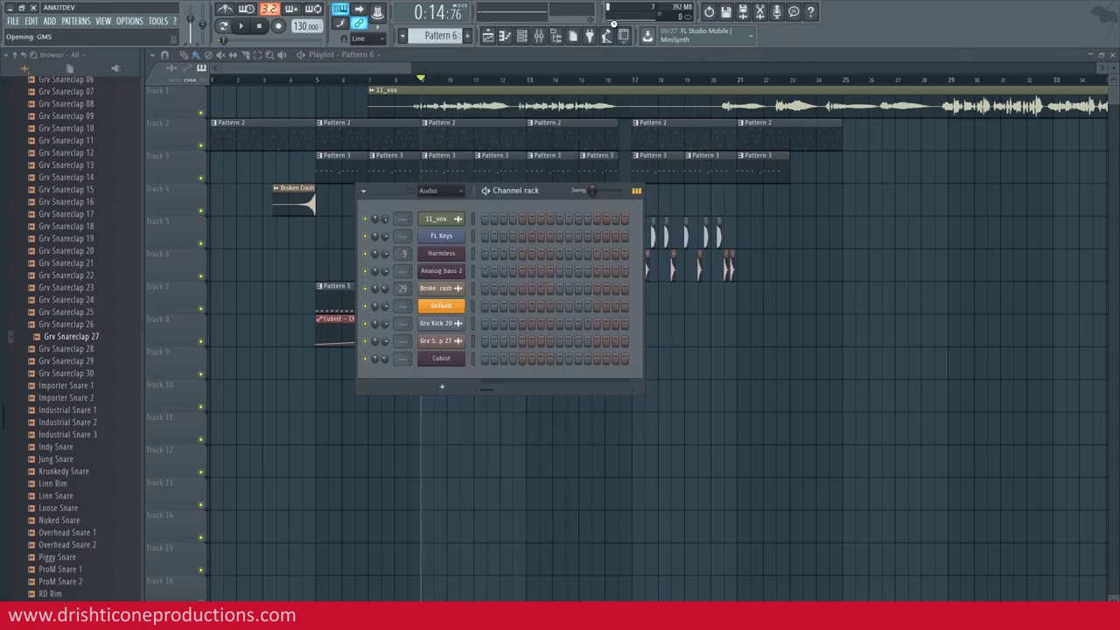
mouse_move(587, 182)
left_mouse_down()
mouse_move(501, 180)
mouse_move(582, 174)
left_mouse_up()
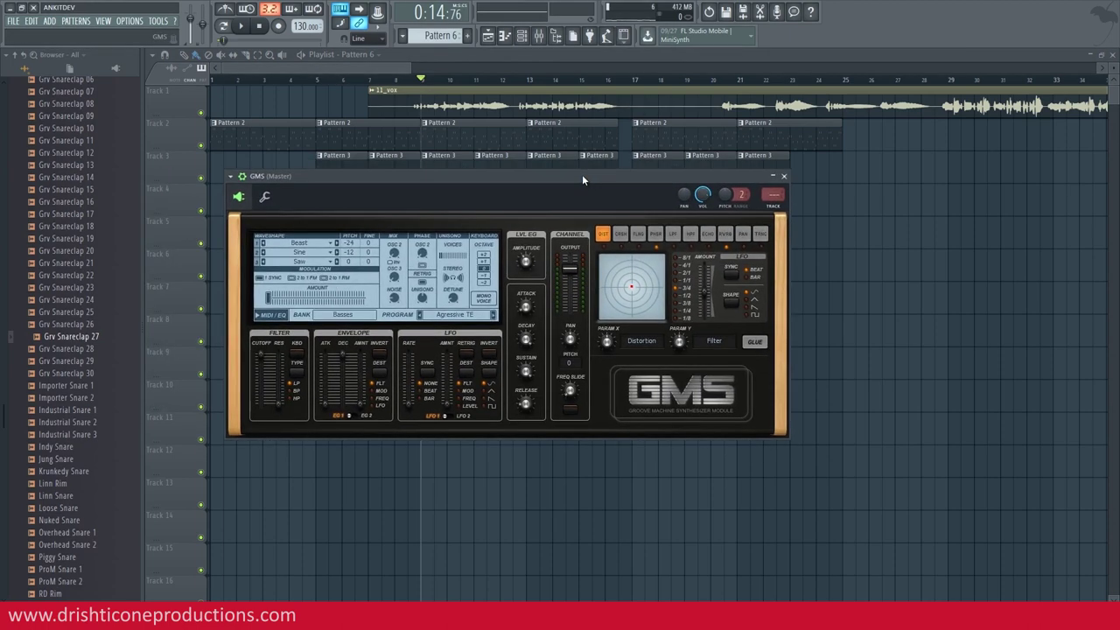
key("s")
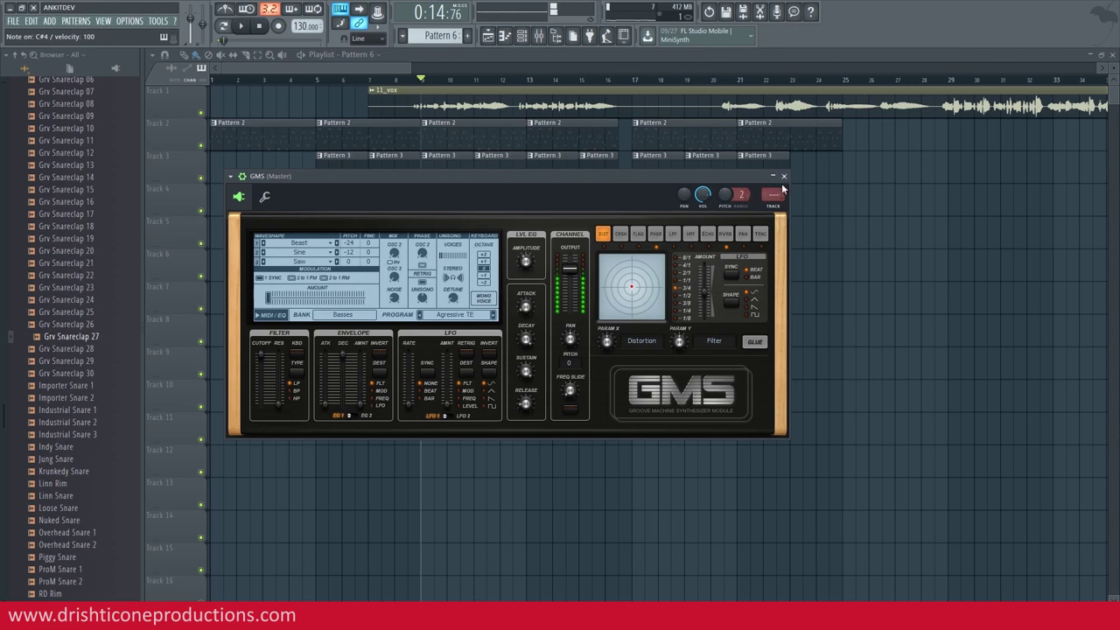
left_click(783, 178)
- In the GMS channel's piano roll, draw a chord of C#5, E5 and G#5 at the start of bar 1
right_click(465, 382)
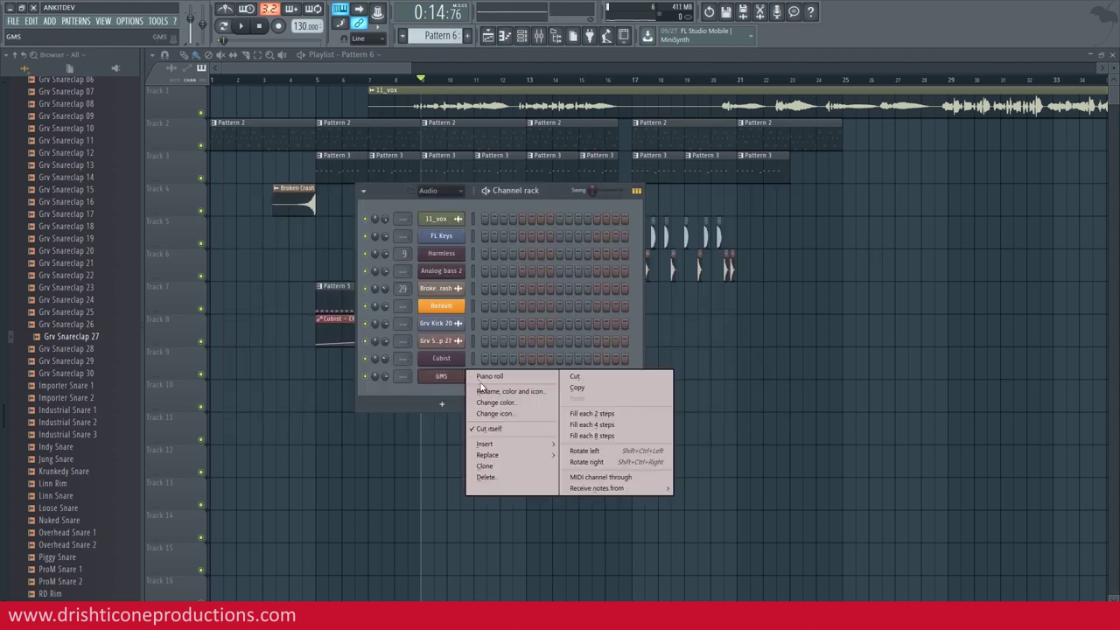
left_click(490, 377)
scroll(368, 367, "down", 3)
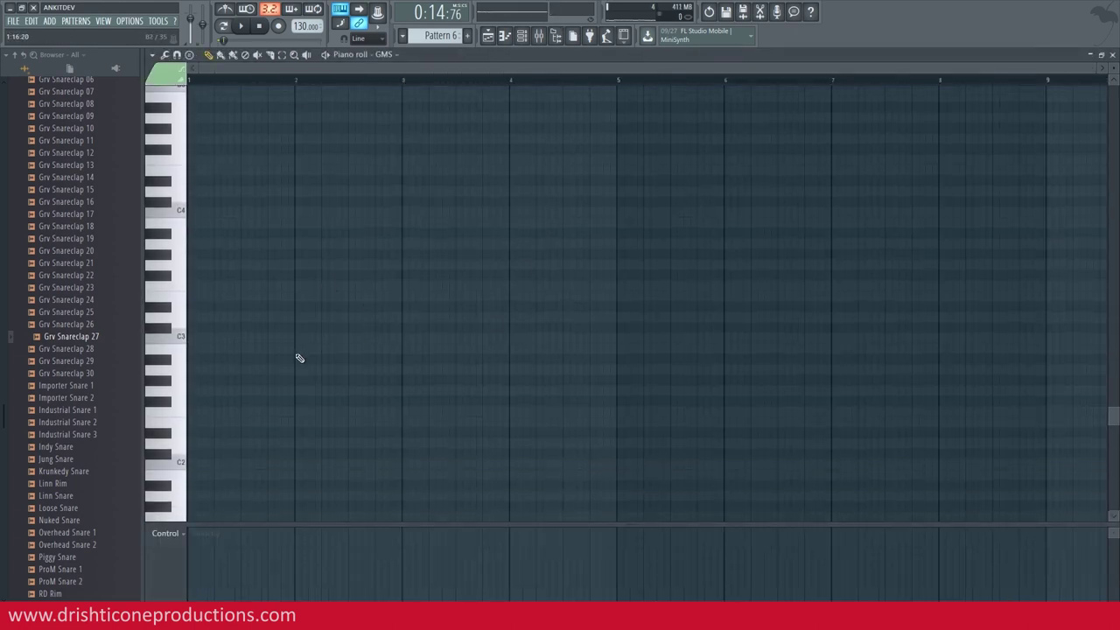
scroll(180, 263, "up", 12)
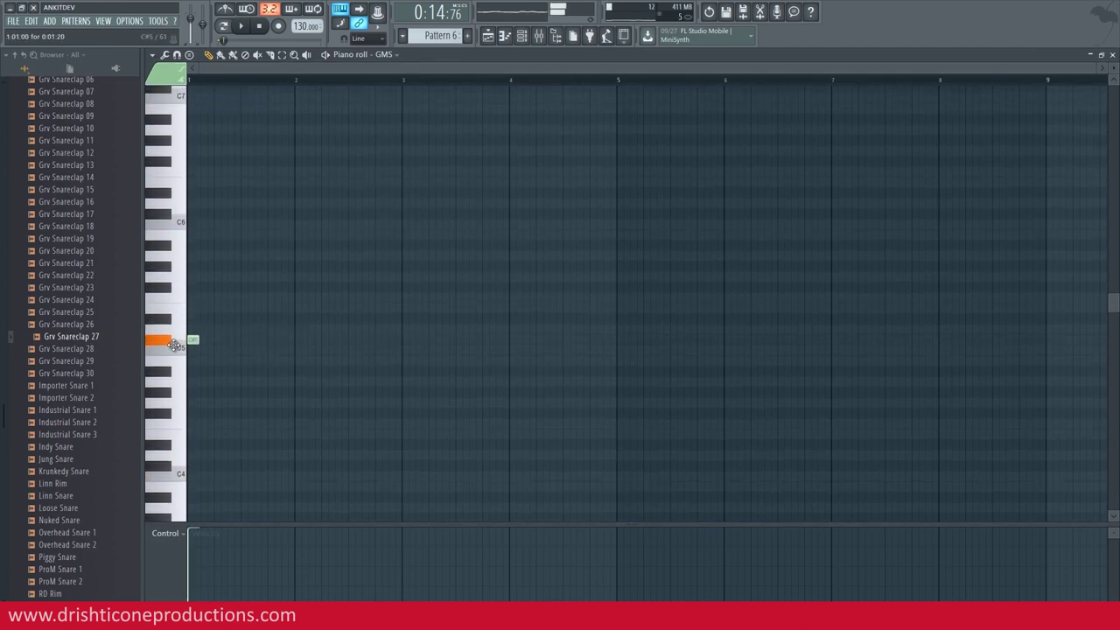
mouse_move(169, 301)
left_mouse_down()
mouse_move(158, 212)
mouse_move(165, 345)
left_mouse_up()
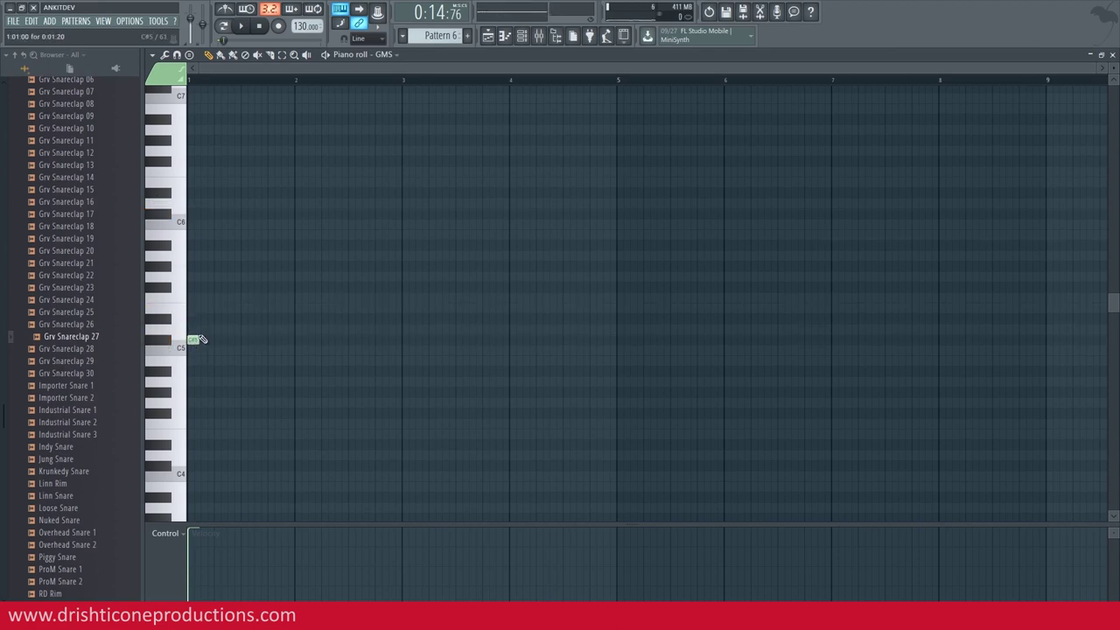
left_click(191, 309)
left_click(192, 266)
- Select the three chord notes, lengthen them to one bar, and play the chord in pattern mode
left_click_drag(221, 230, 282, 343)
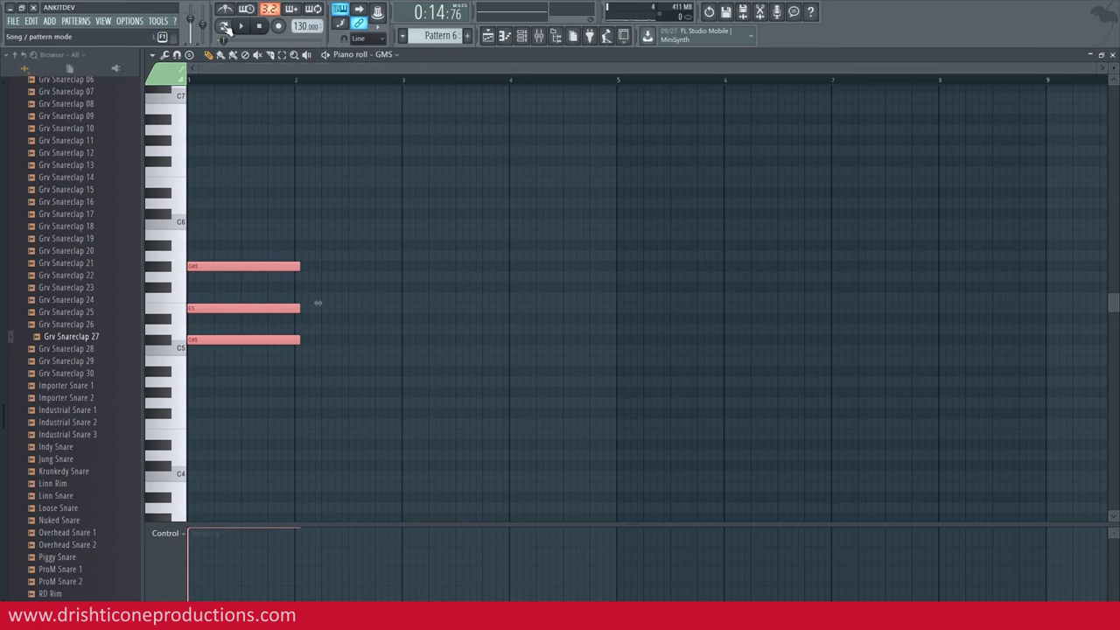
key("space")
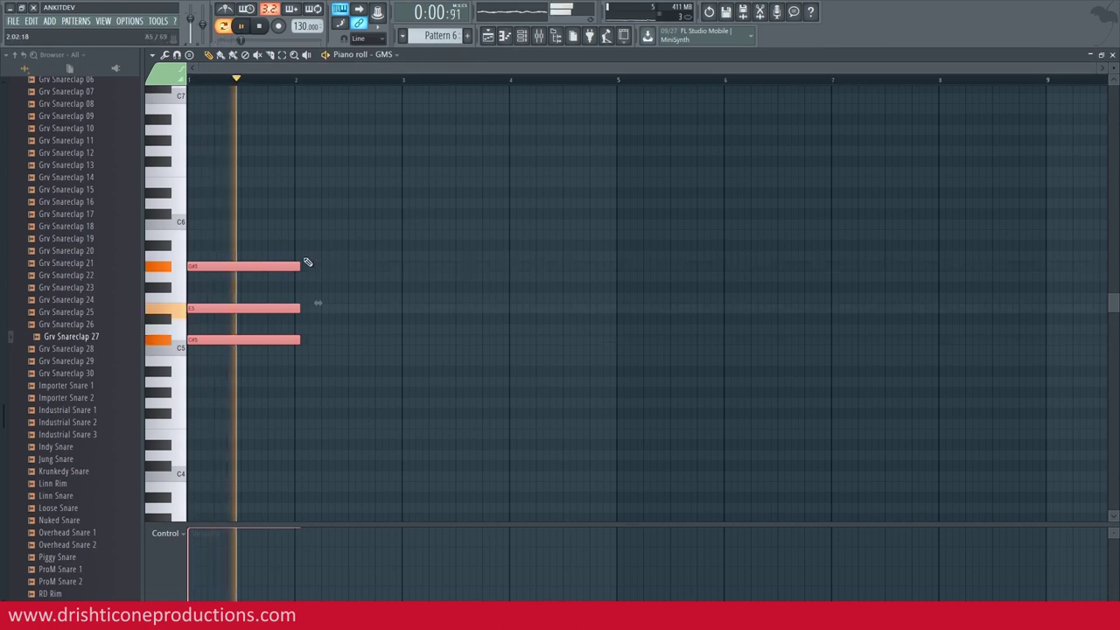
key("space")
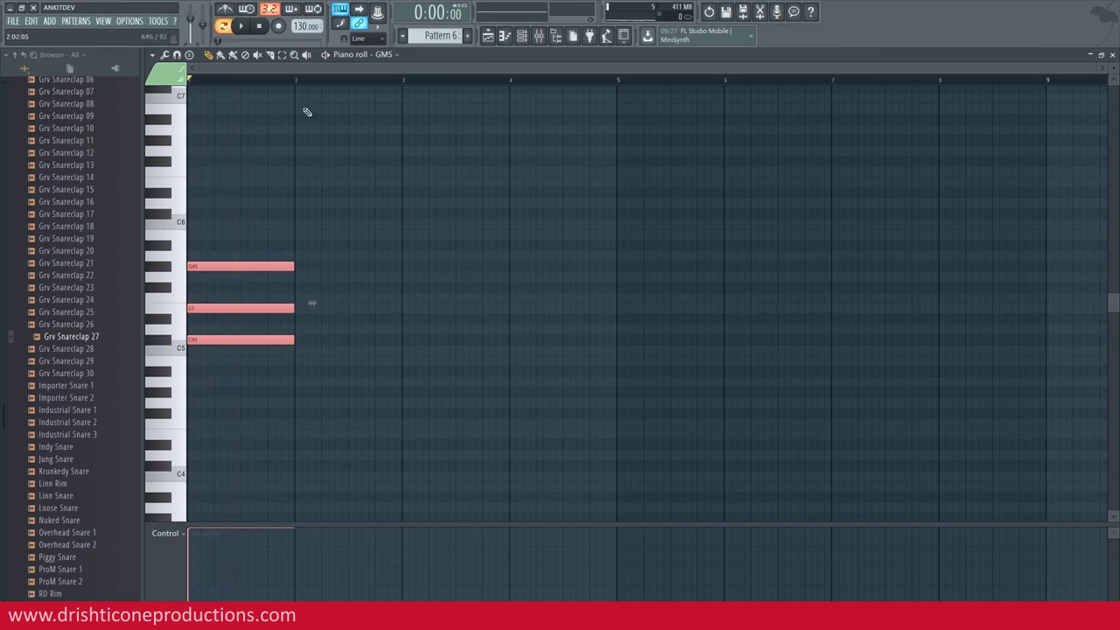
scroll(300, 81, "up", 5)
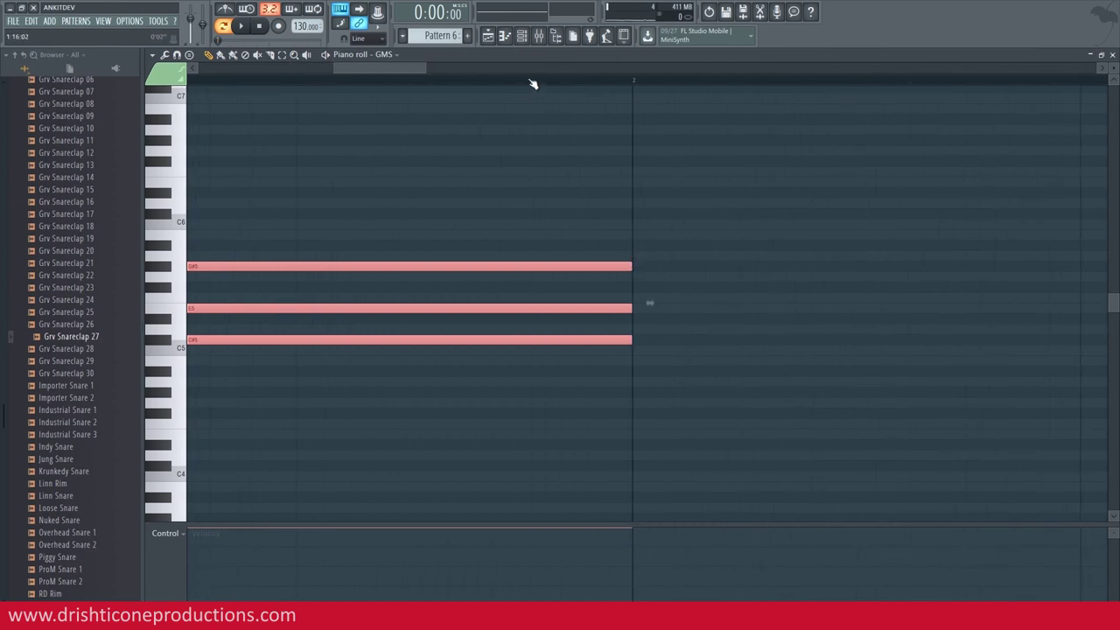
scroll(532, 83, "down", 3)
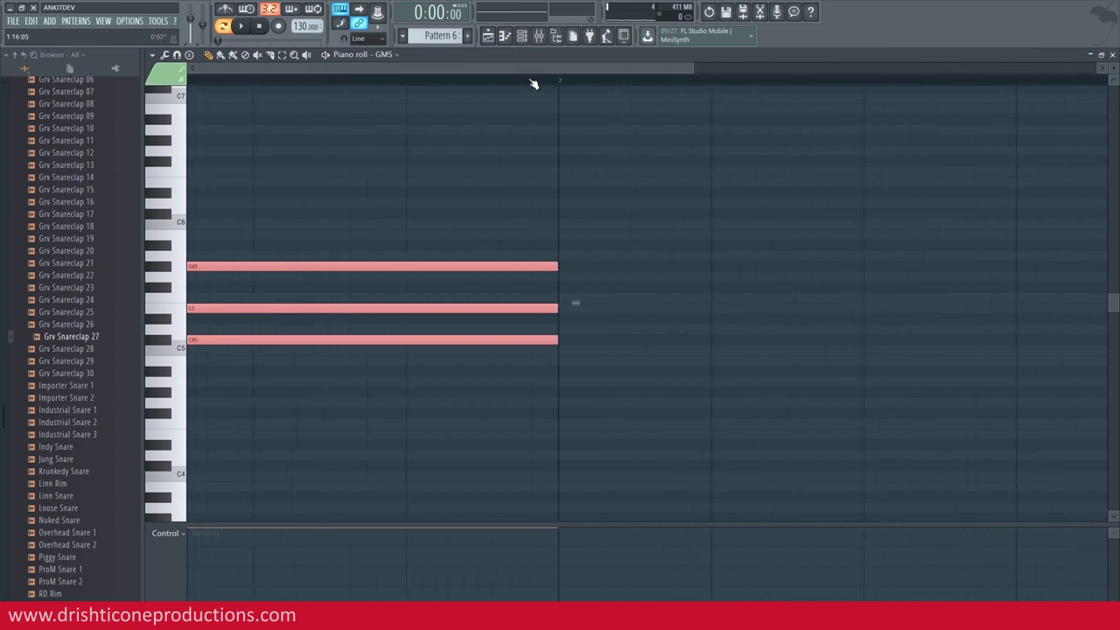
- Add a one-bar chord of B4, D#5 and F#5 in bar 2 of the GMS piano roll
left_click(434, 360)
left_click(431, 318)
left_click(431, 287)
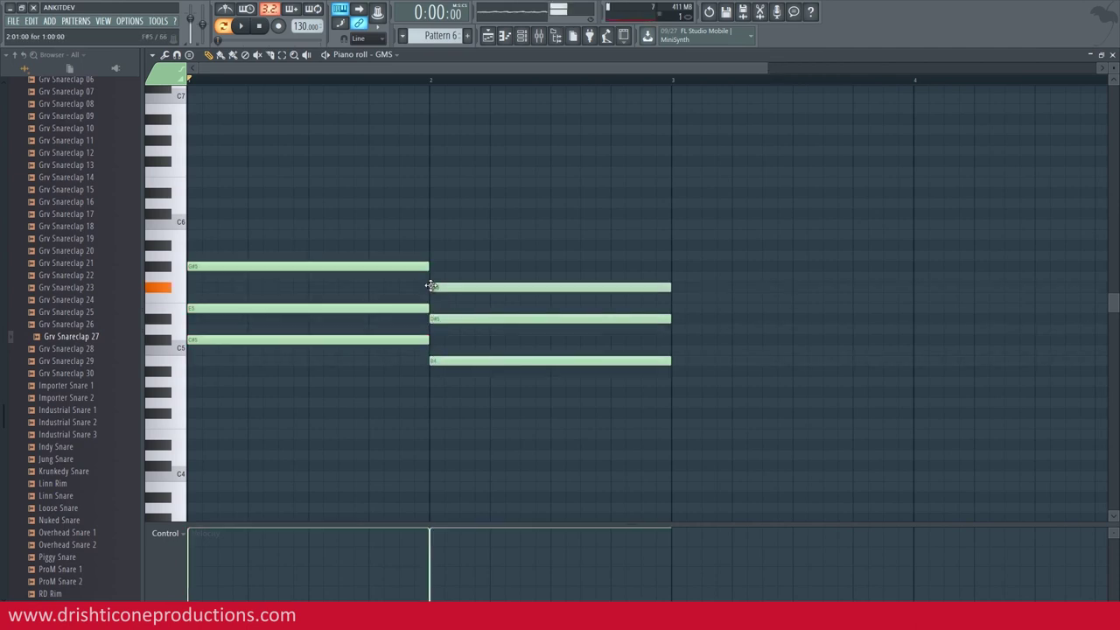
- Draw the bar 3 chord with one-bar A4 and C#5 notes plus a third note above them
left_click(675, 381)
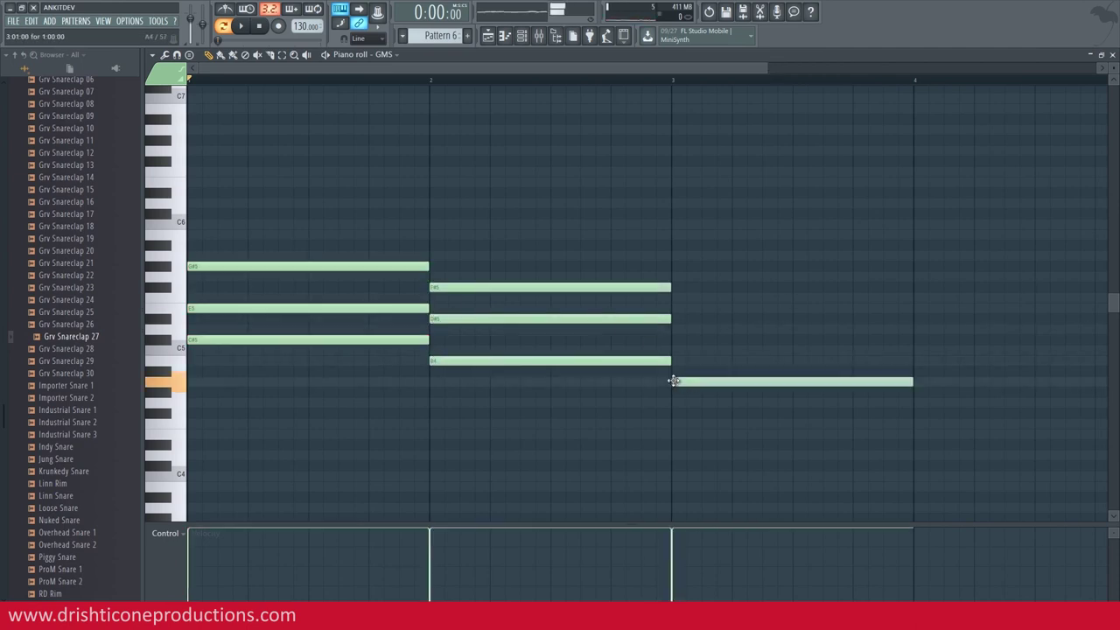
left_click(674, 339)
left_click(673, 308)
left_click_drag(673, 307, 685, 297)
scroll(625, 82, "down", 3)
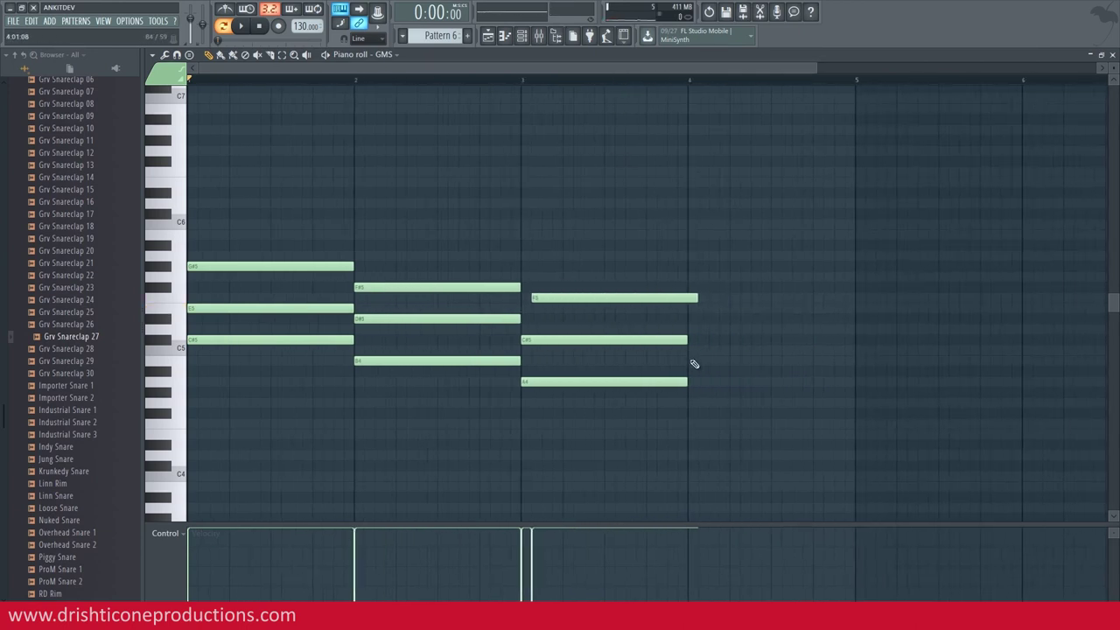
- Add a B4, D#5 and F#5 chord in bar 4, and replace bar 3's misplaced F5 with an E5 starting on the bar
left_click(693, 360)
left_click(688, 318)
left_click(690, 287)
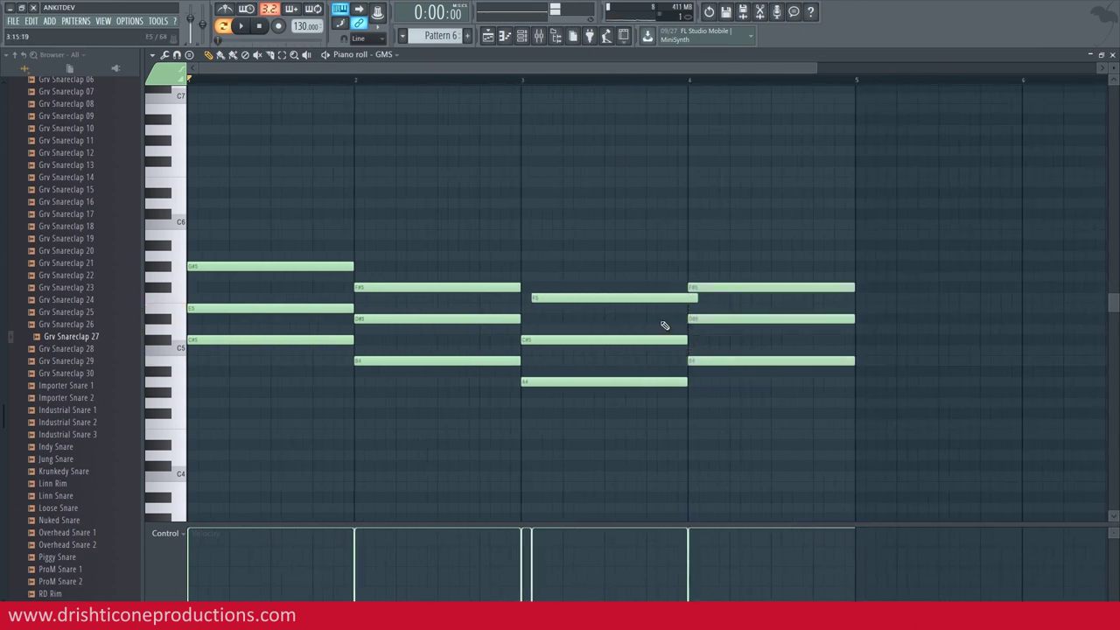
left_click_drag(574, 308, 522, 307)
right_click(551, 297)
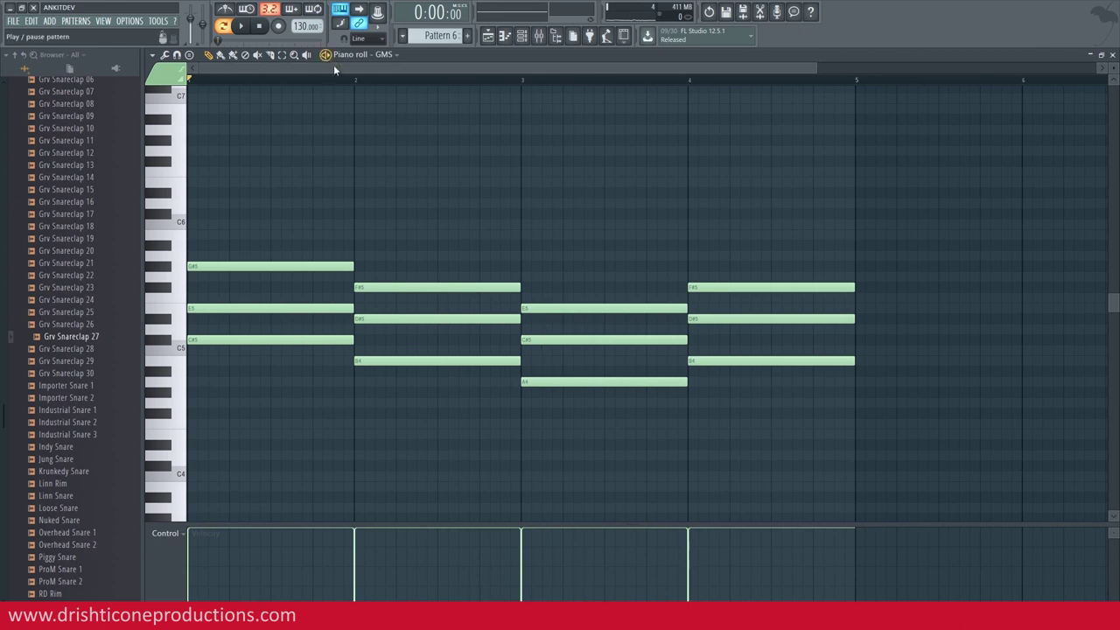
- Apply the arpeggiator to the four chords, audition it, set its pattern to Normal and play the result
scroll(346, 86, "down", 2)
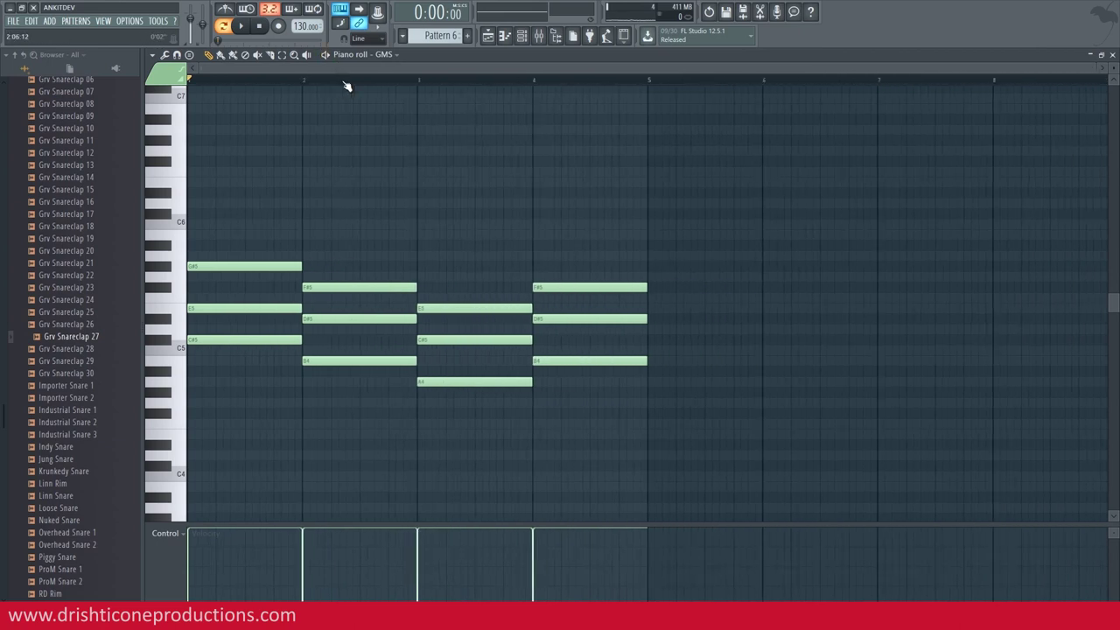
key("alt+a")
key("space")
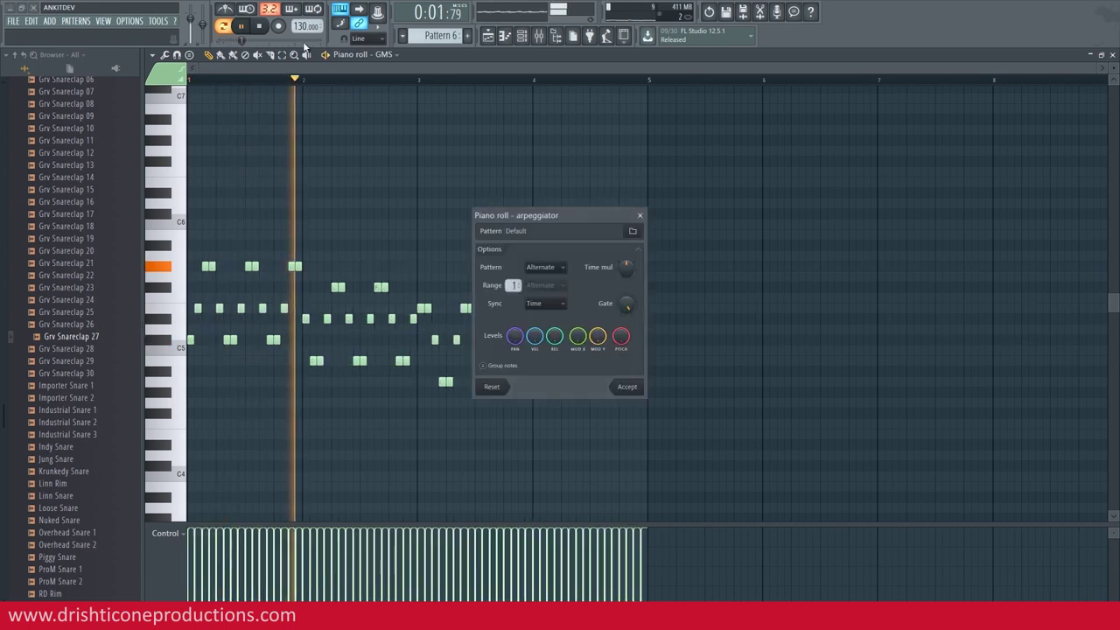
key("space")
left_click(546, 267)
left_click(548, 280)
key("space")
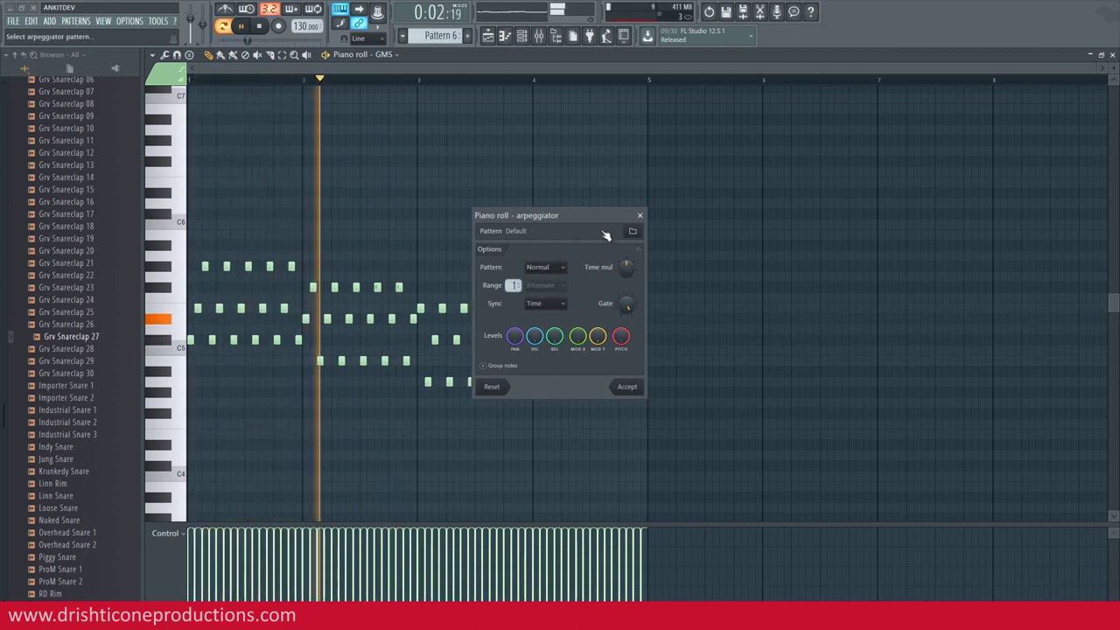
- Try arpeggiator ranges of 2 and 3 with playback, and return the range to 1
scroll(515, 285, "up", 1)
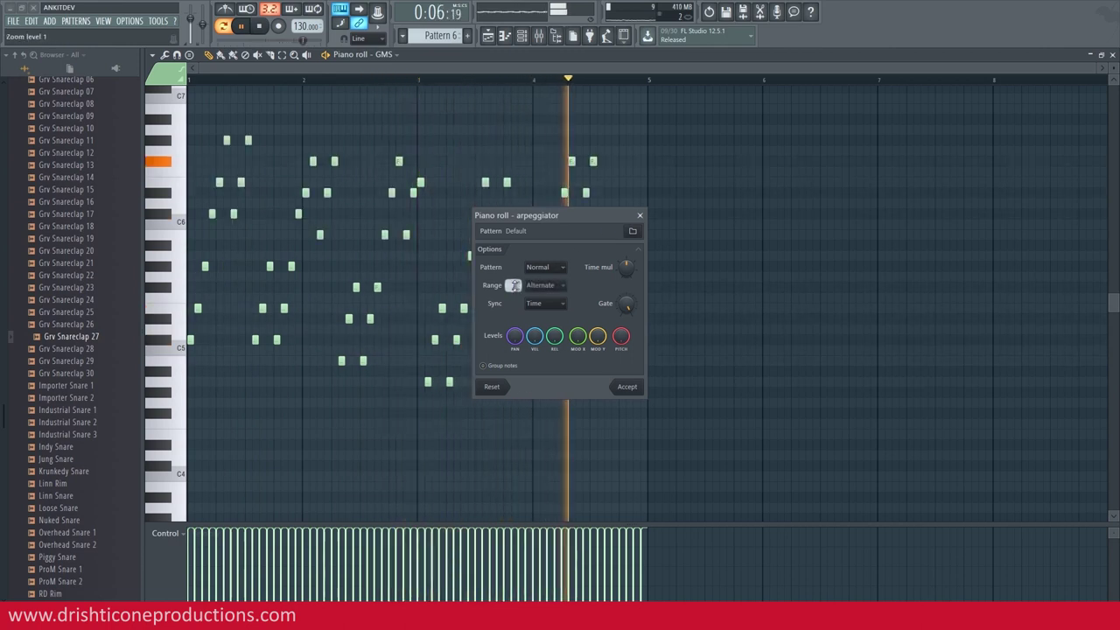
key("space")
scroll(514, 285, "up", 1)
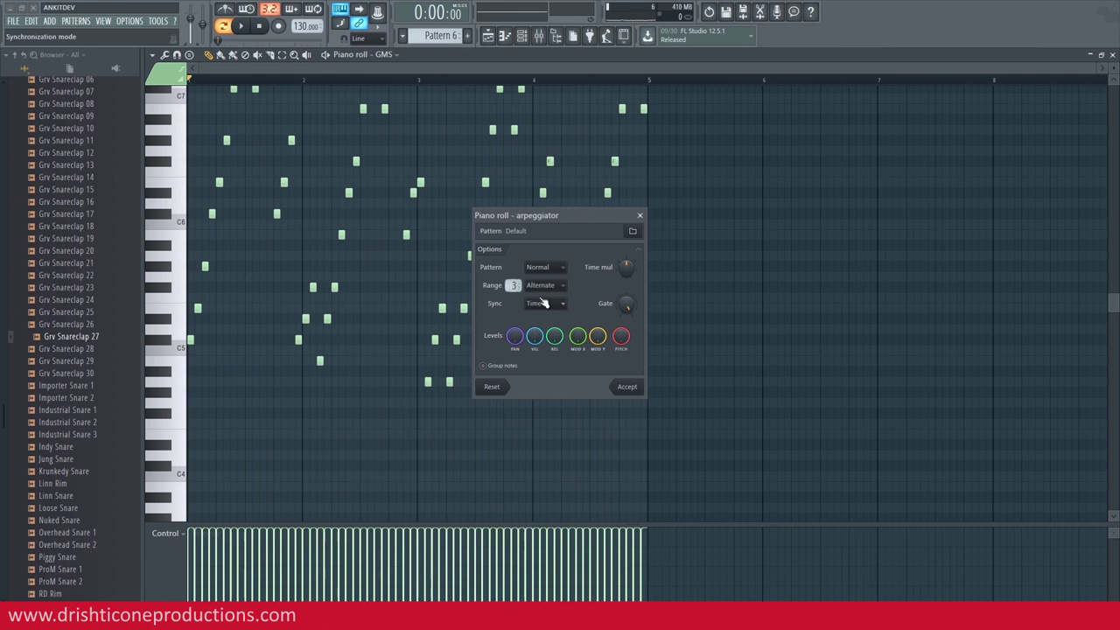
key("space")
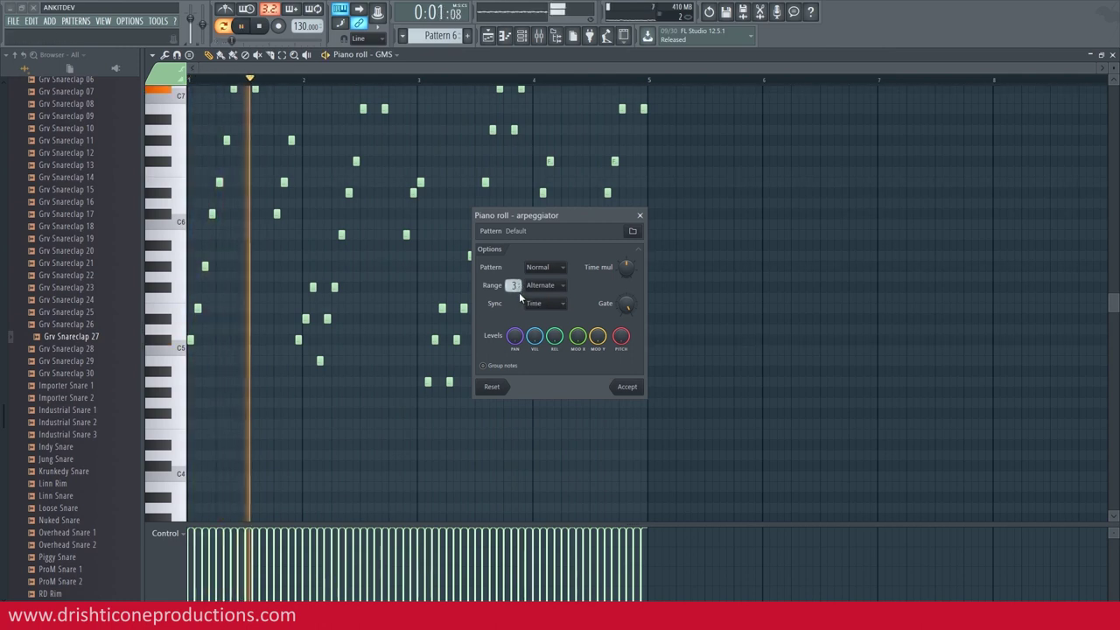
key("space")
scroll(516, 289, "down", 2)
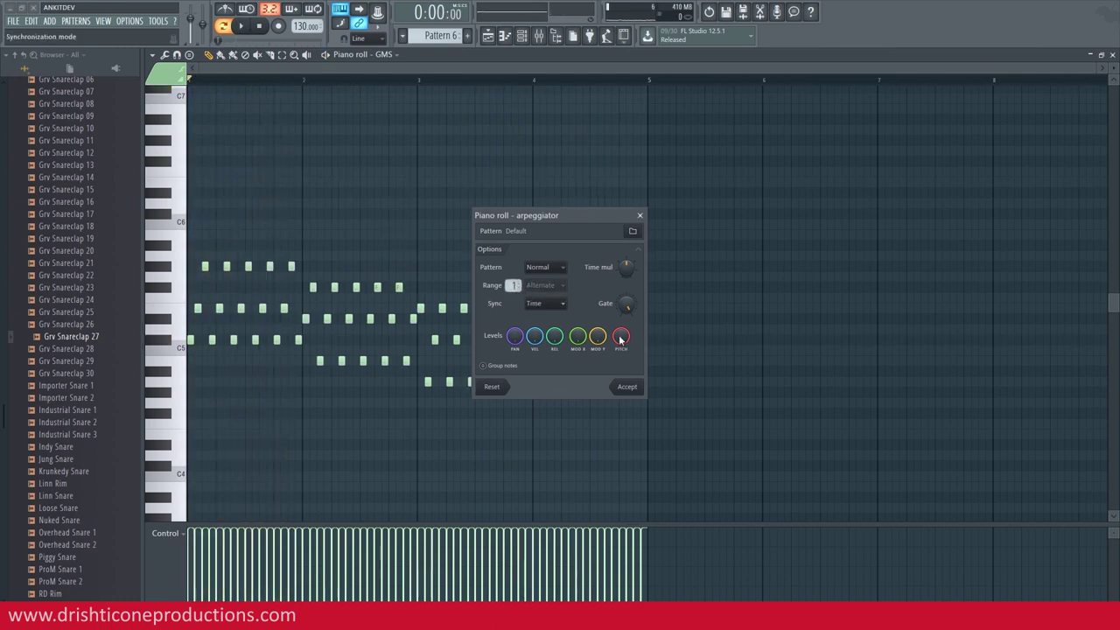
- Accept the arpeggio, select all its notes in bars 1 to 4, and shorten them to very short staccato notes while listening
left_click(633, 387)
key("ctrl+a")
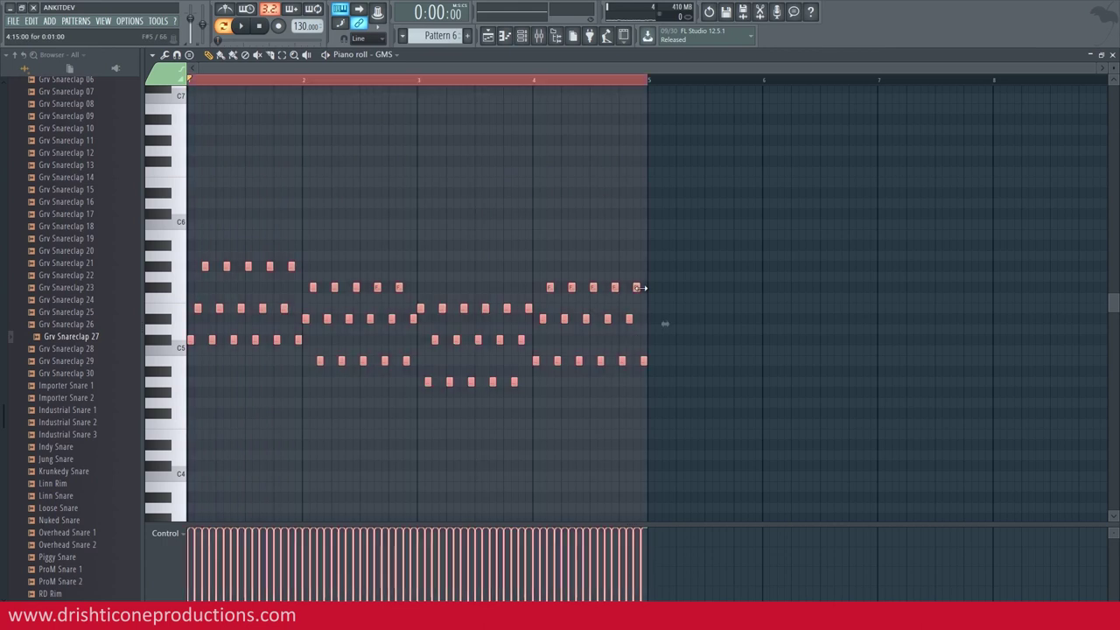
scroll(647, 92, "up", 7)
scroll(643, 101, "up", 5)
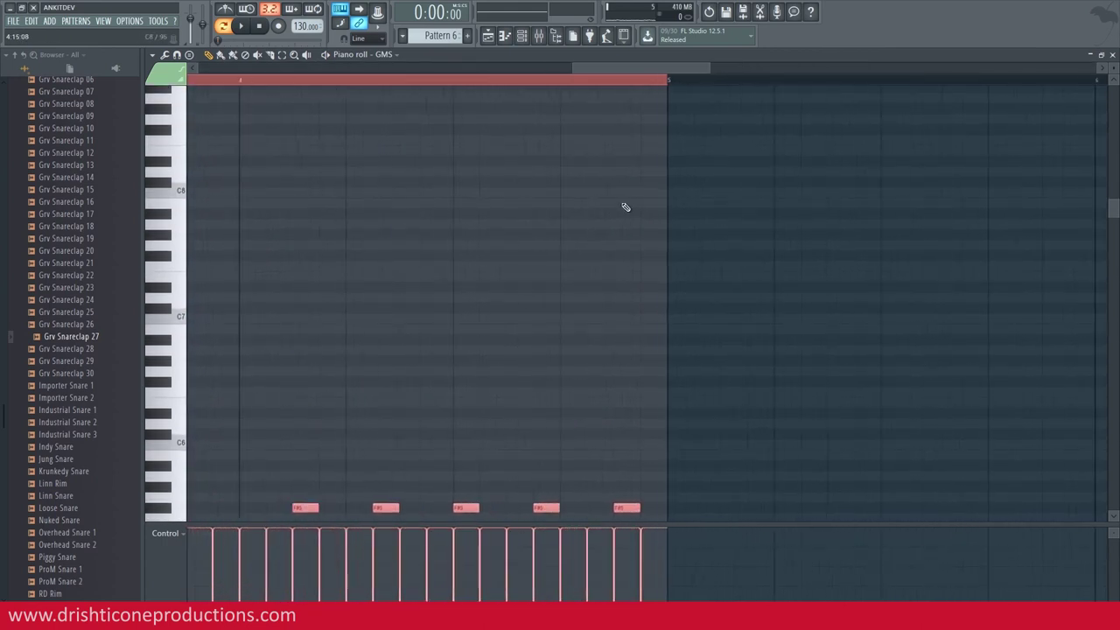
scroll(623, 205, "down", 5)
scroll(625, 207, "down", 3)
left_click_drag(644, 350, 603, 350)
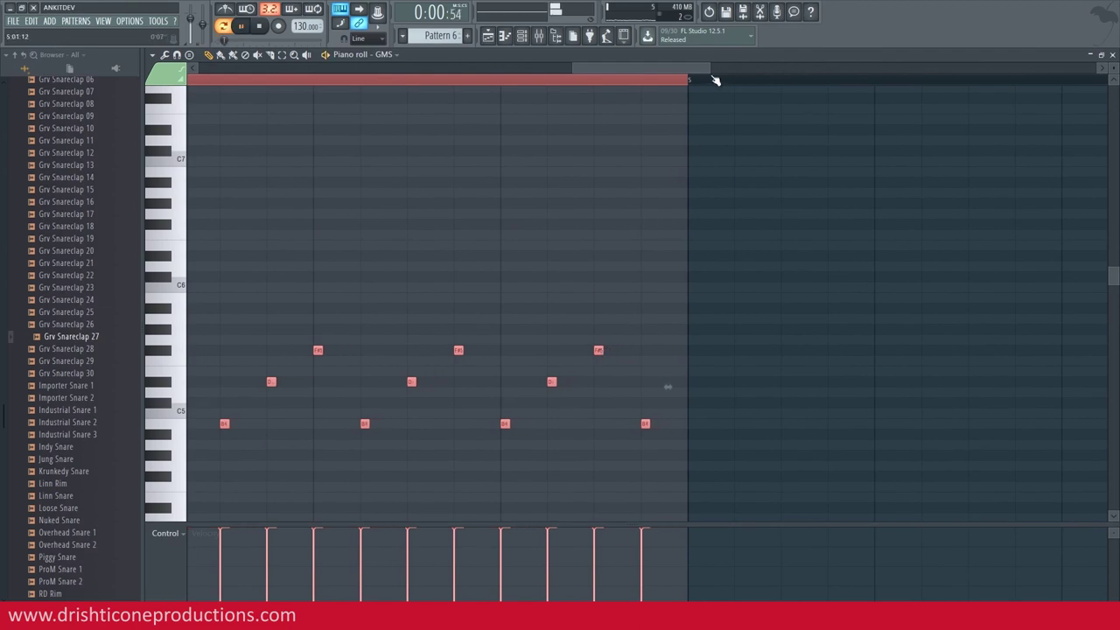
scroll(713, 80, "down", 3)
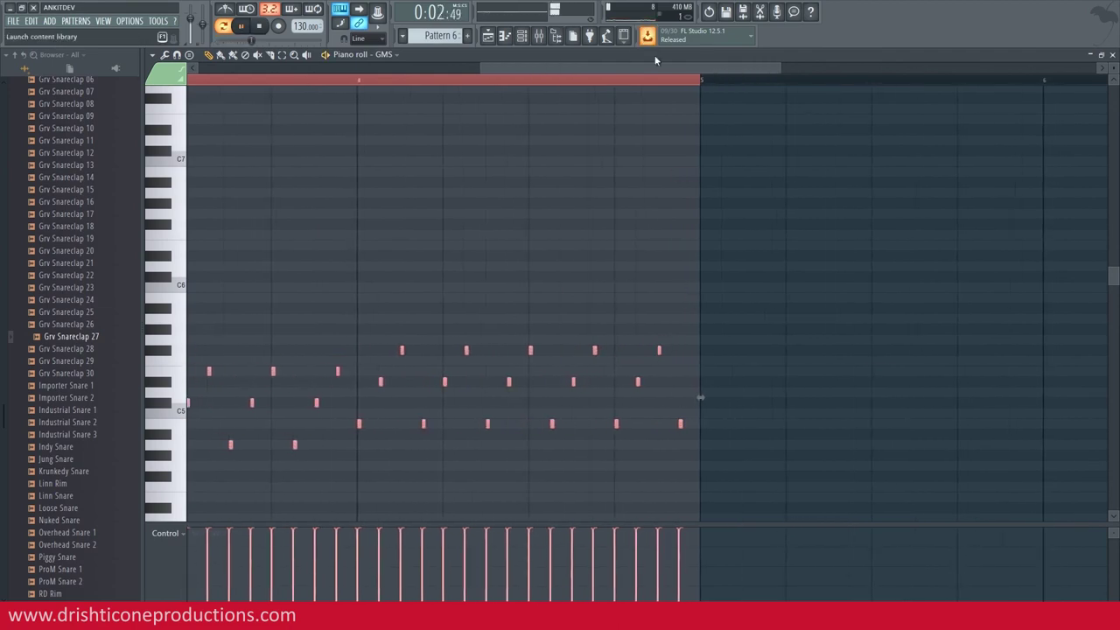
scroll(660, 80, "down", 4)
key("space")
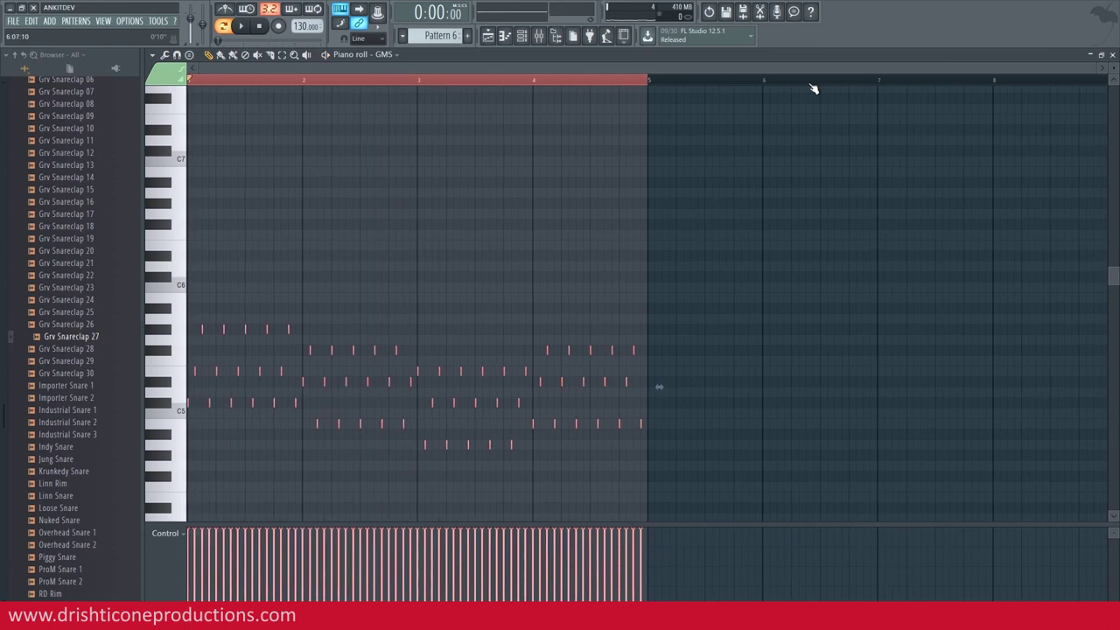
- Transpose the selected arpeggio notes up two octaves, auditioning the pattern after each octave
key("ctrl+Up")
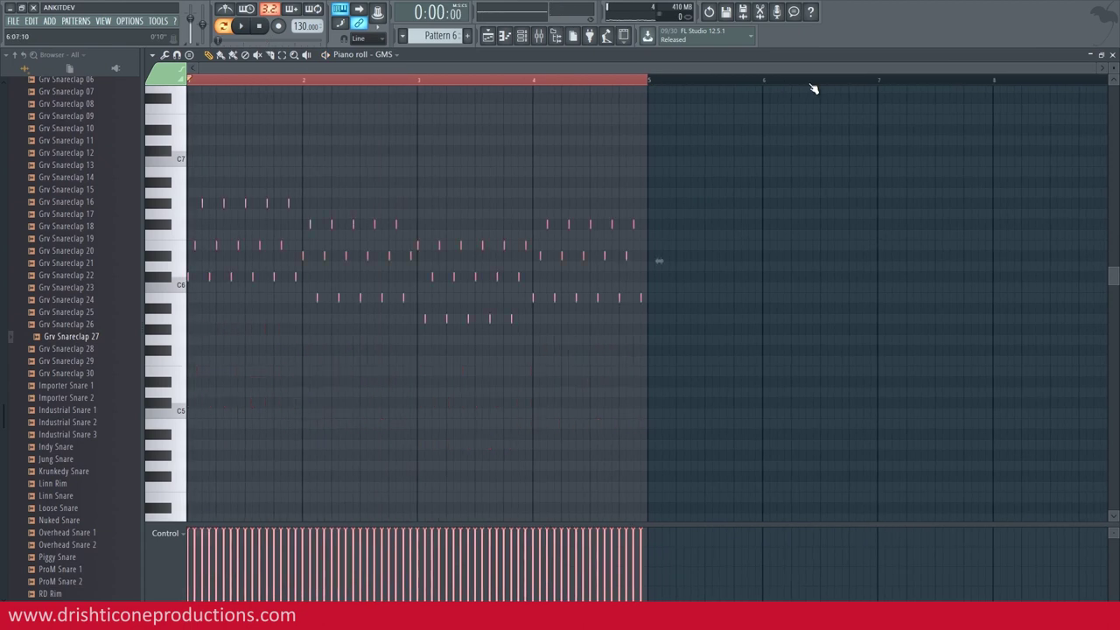
key("space")
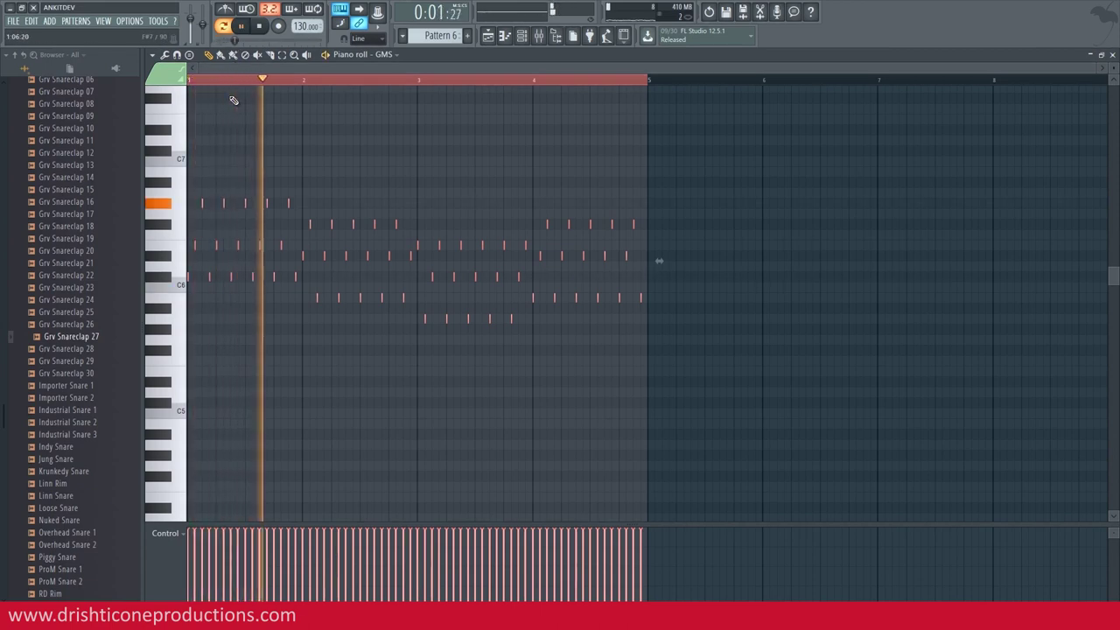
key("space")
key("ctrl+Up")
key("space")
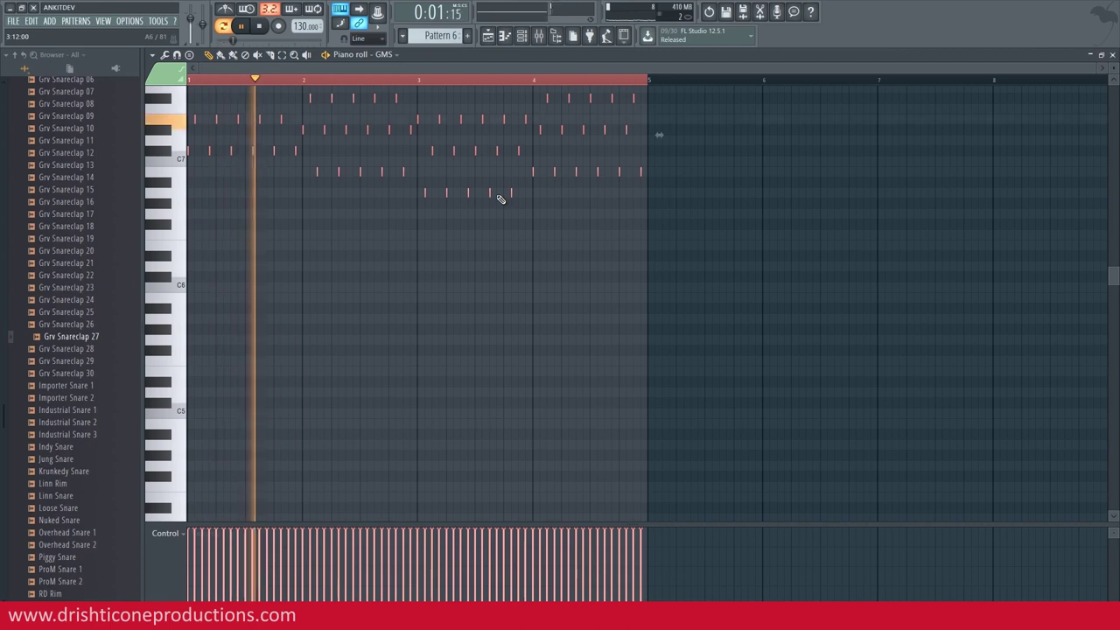
key("space")
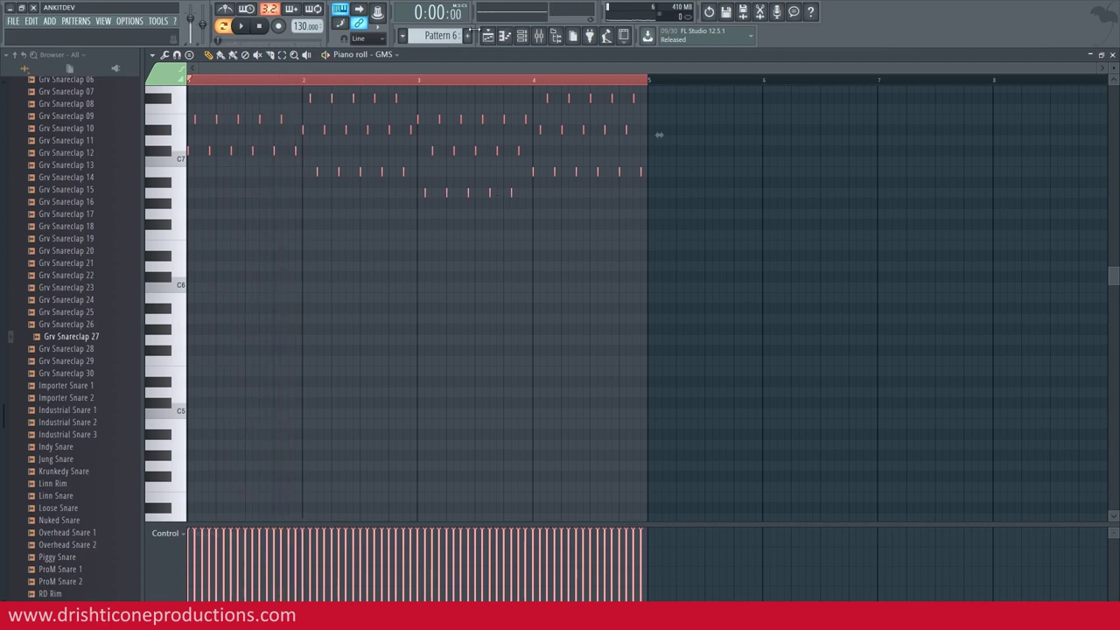
- Play the playlist arrangement from about bar 8 to hear the GMS arpeggio in context, and briefly check the channel rack
left_click(487, 35)
left_click(318, 81)
key("space")
left_click(408, 82)
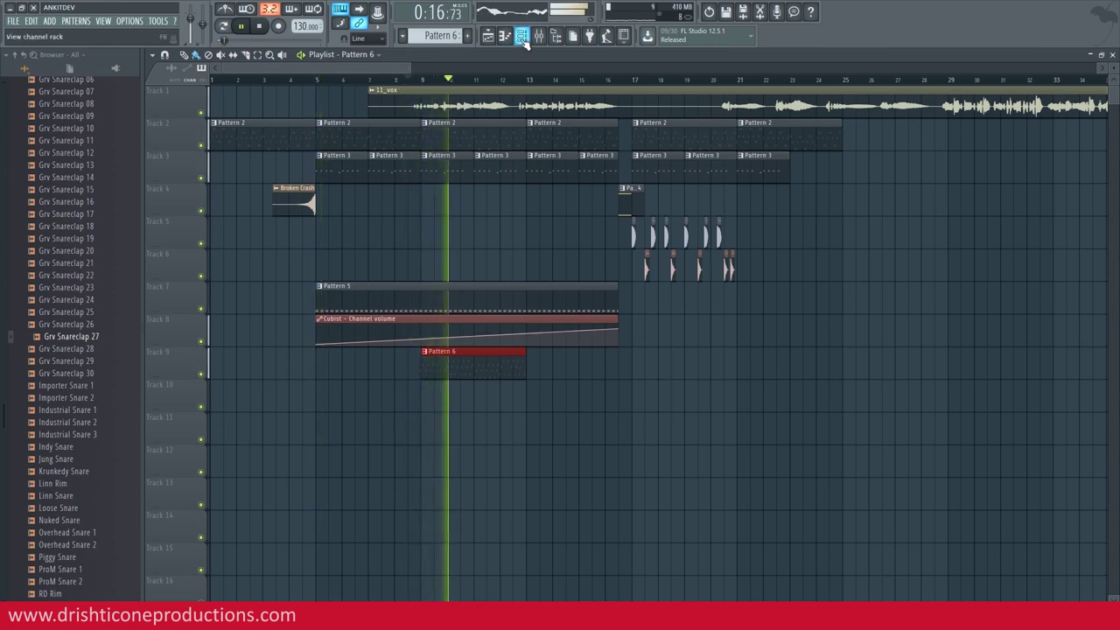
key("F6")
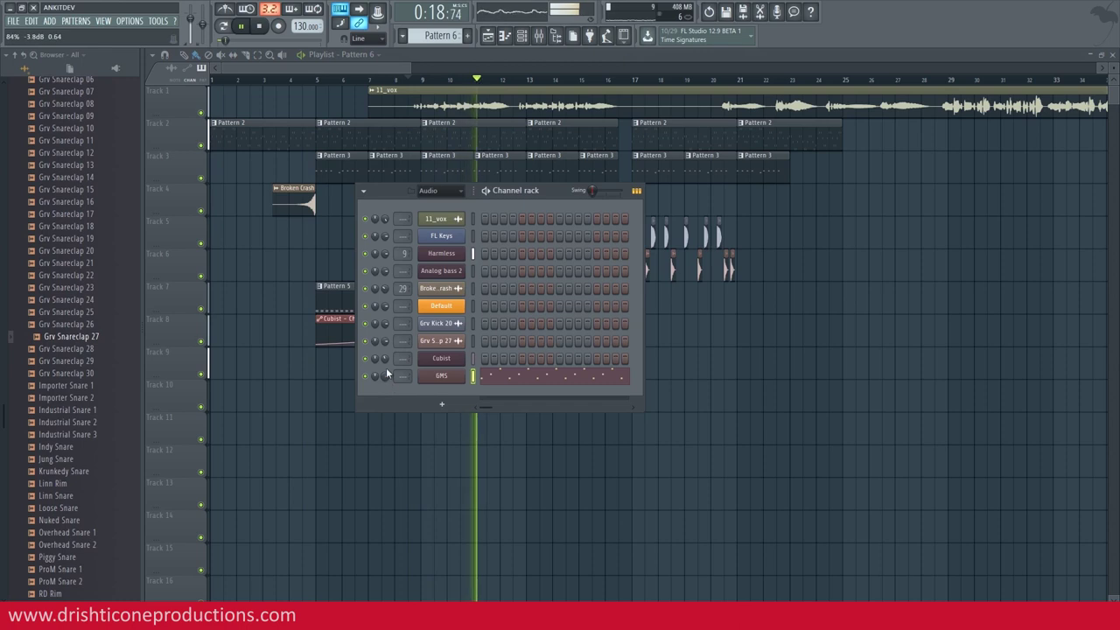
key("F6")
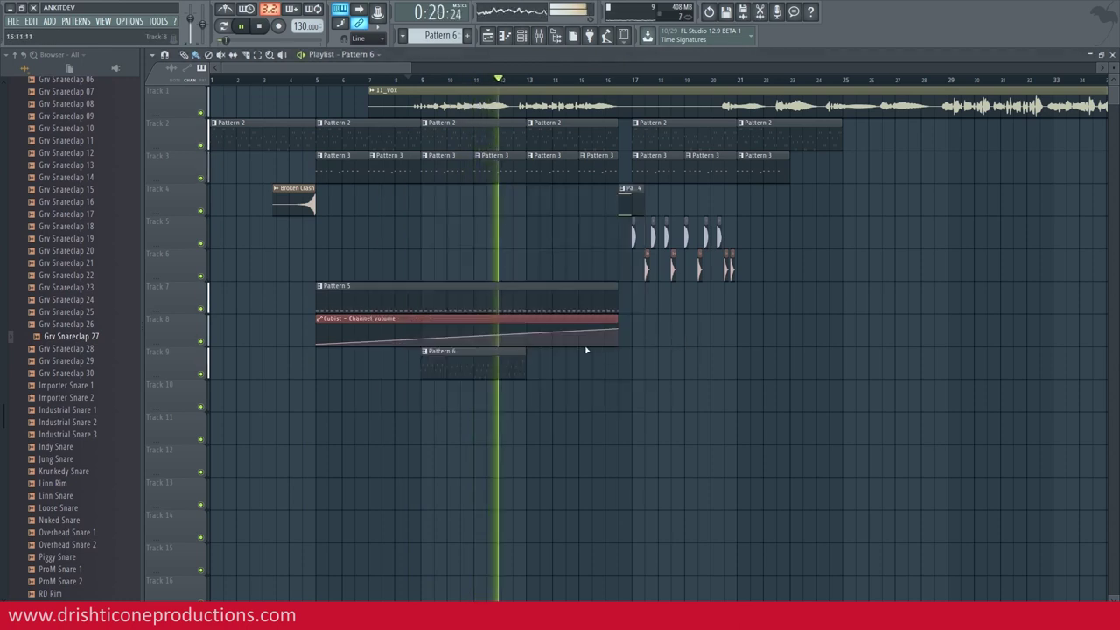
- Place a second Pattern 6 clip at bar 13 on Track 9 and trim its end to match the Pattern 5 clip
left_click(528, 356)
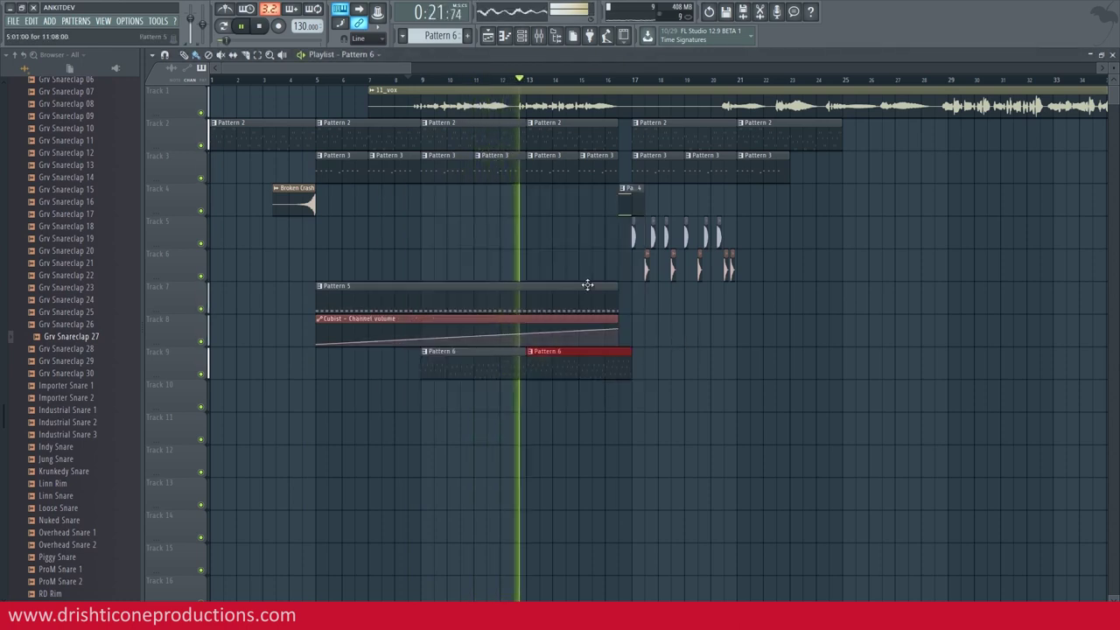
right_click(201, 375)
right_click(201, 375)
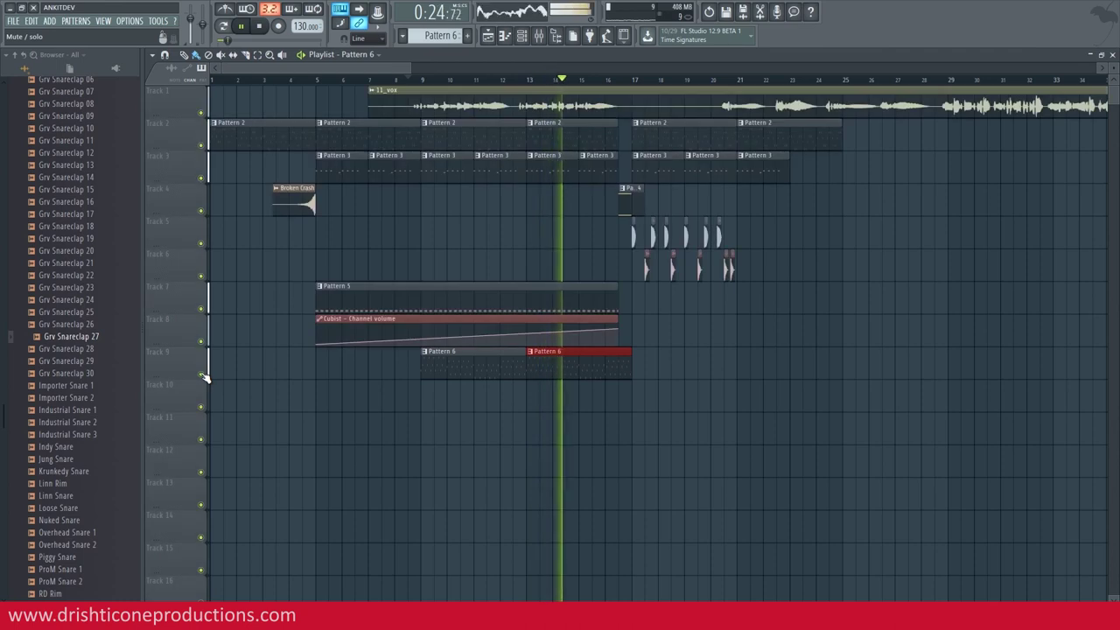
left_click_drag(629, 354, 622, 350)
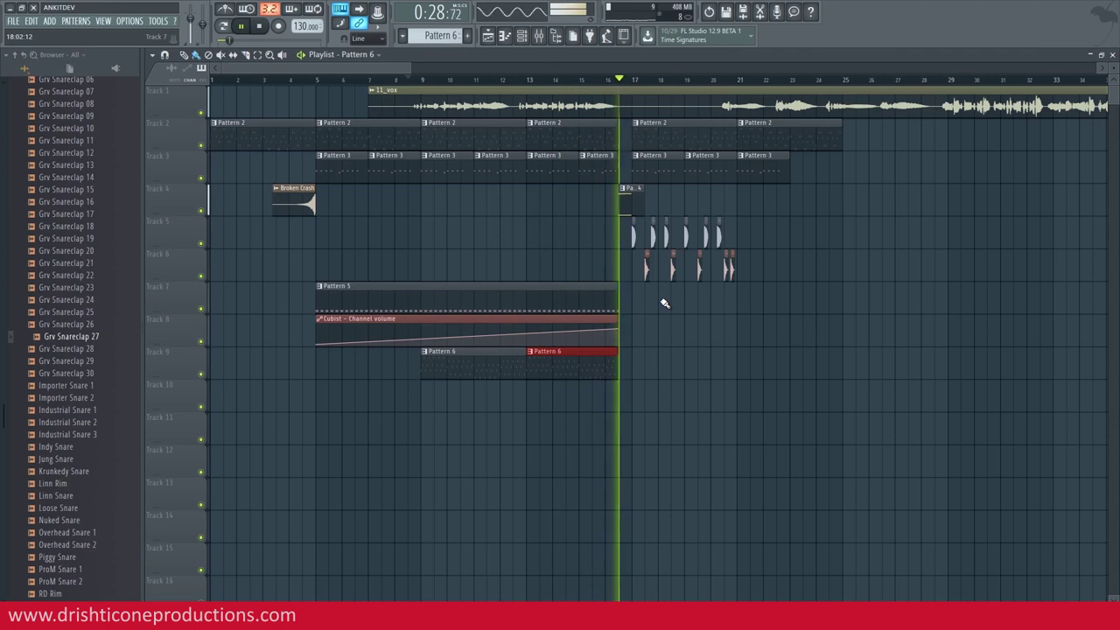
key("space")
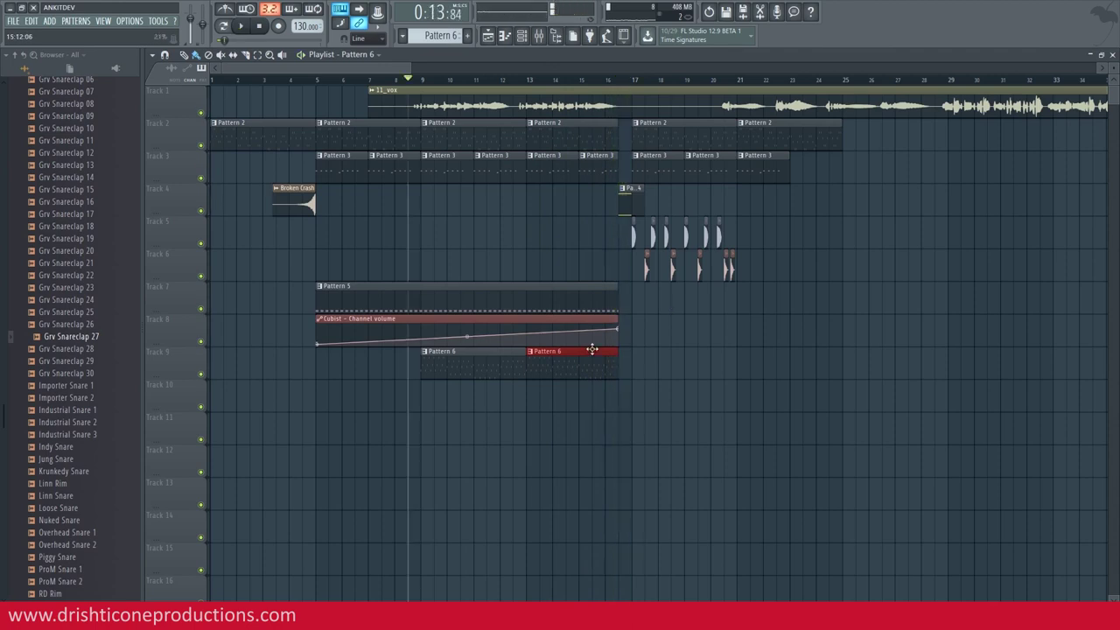
- In Pattern 6's piano roll, duplicate the arpeggio notes one octave lower and play the layered pattern
double_click(488, 370)
left_click_drag(706, 103, 82, 357)
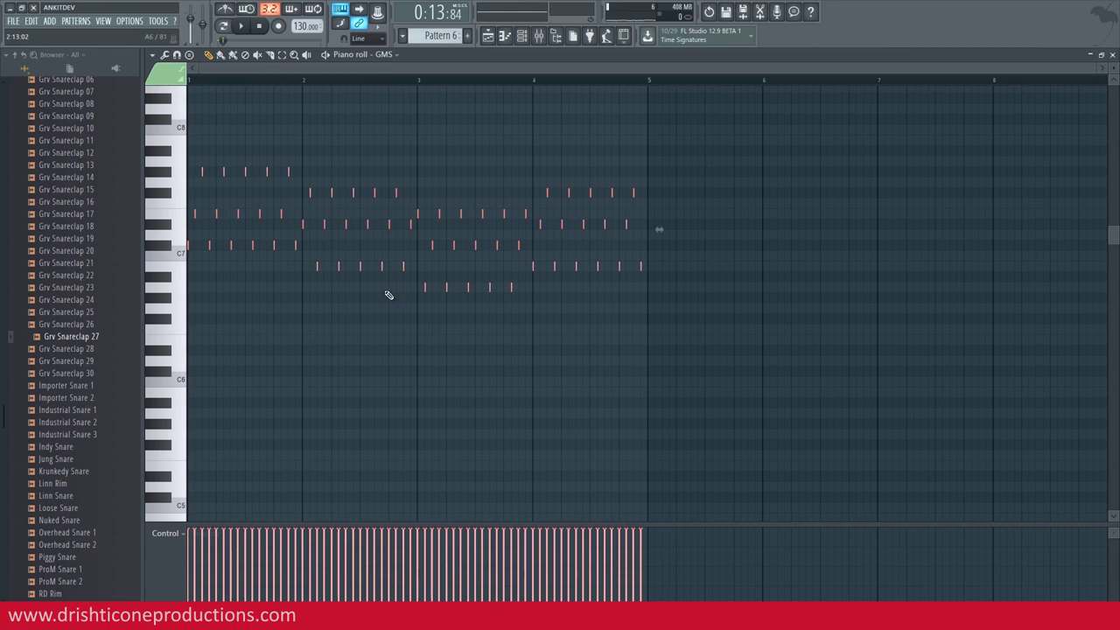
key("ctrl+b")
key("ctrl+z")
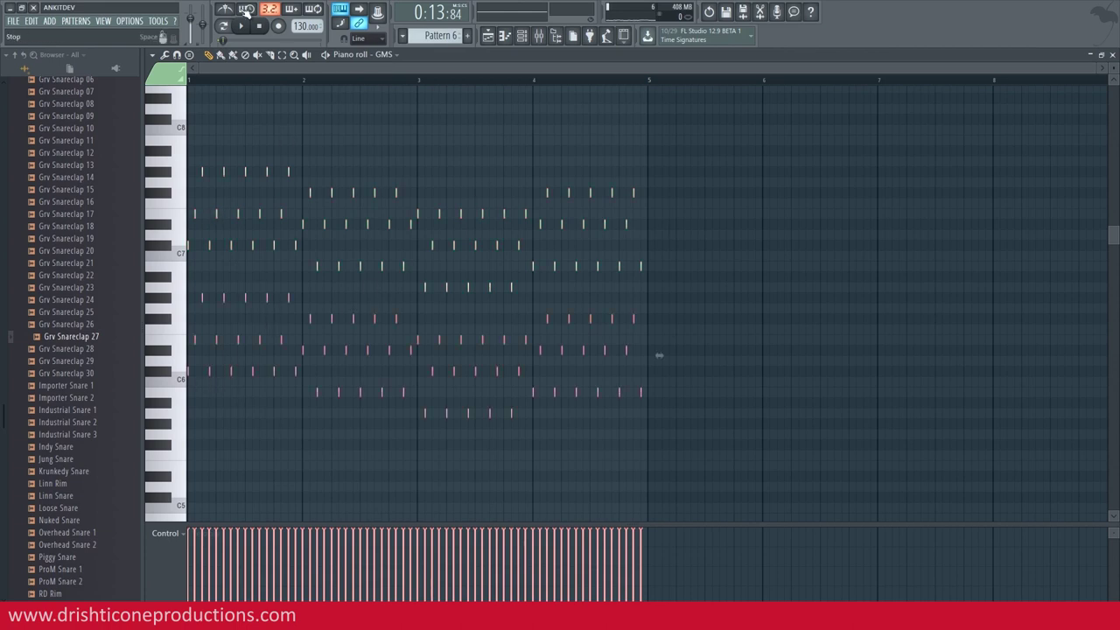
key("space")
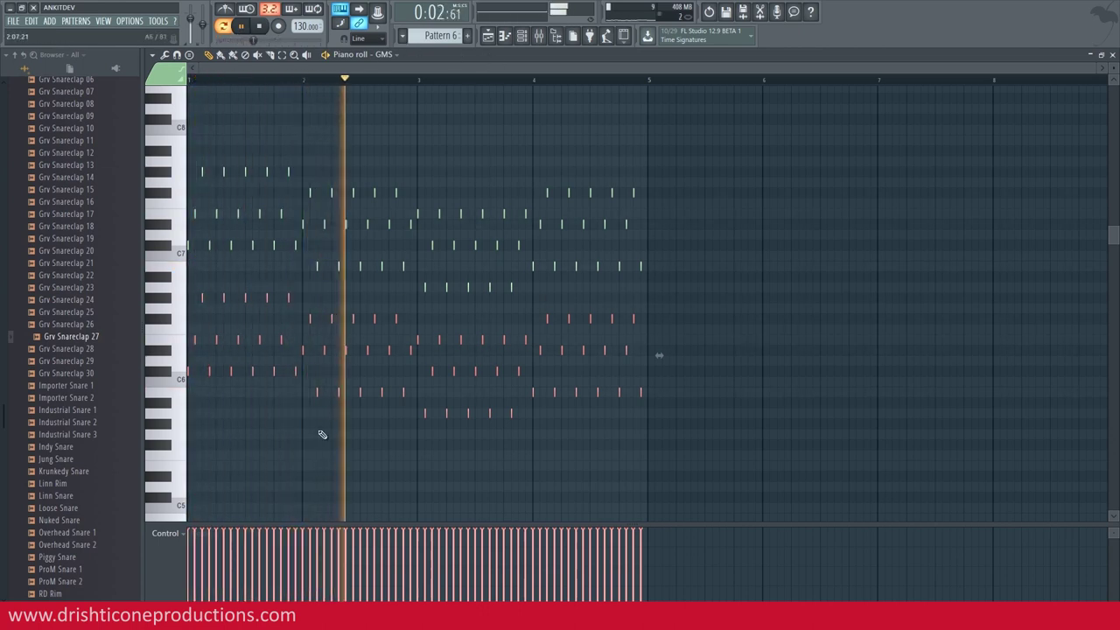
- Create a channel panning automation clip for GMS on Track 10 from bar 9, and cut it off where the second Pattern 6 clip ends
left_click(525, 42)
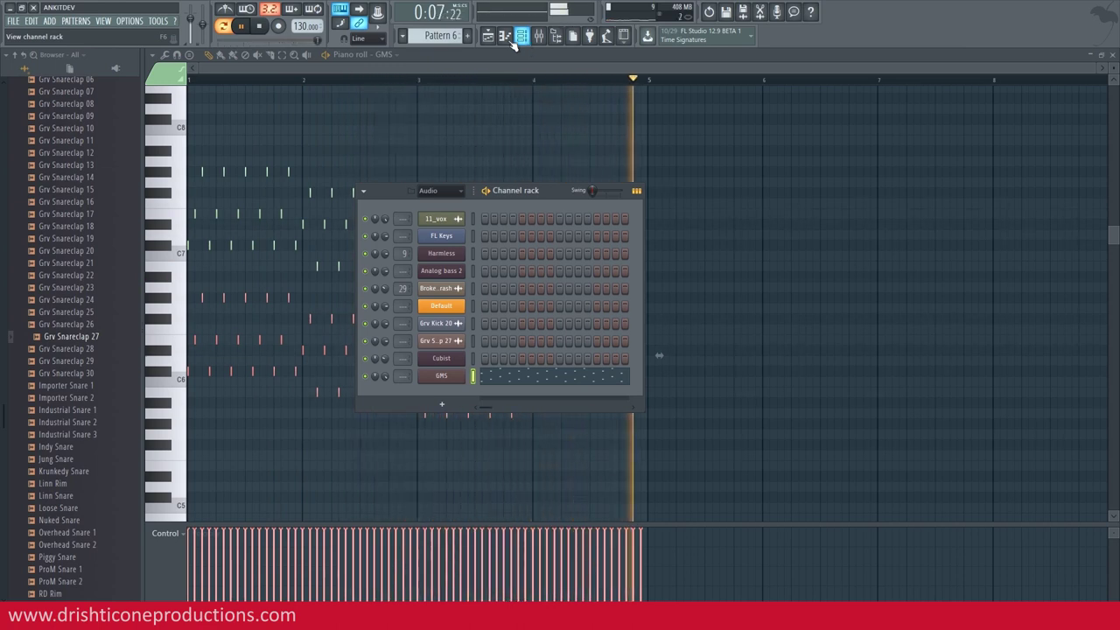
left_click(493, 39)
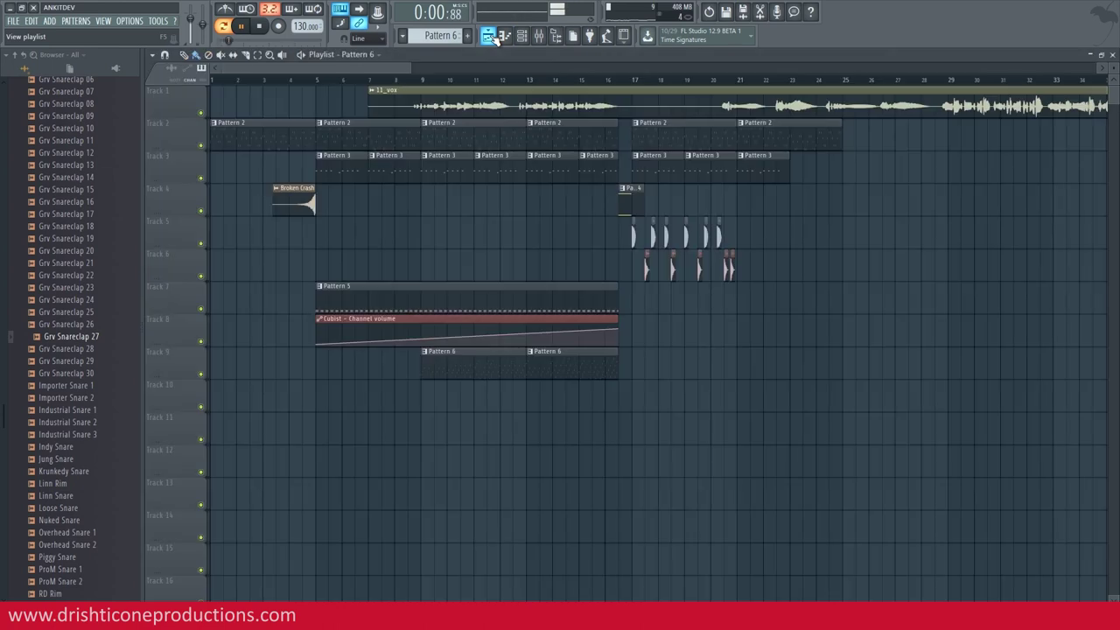
left_click(423, 83)
left_click(523, 36)
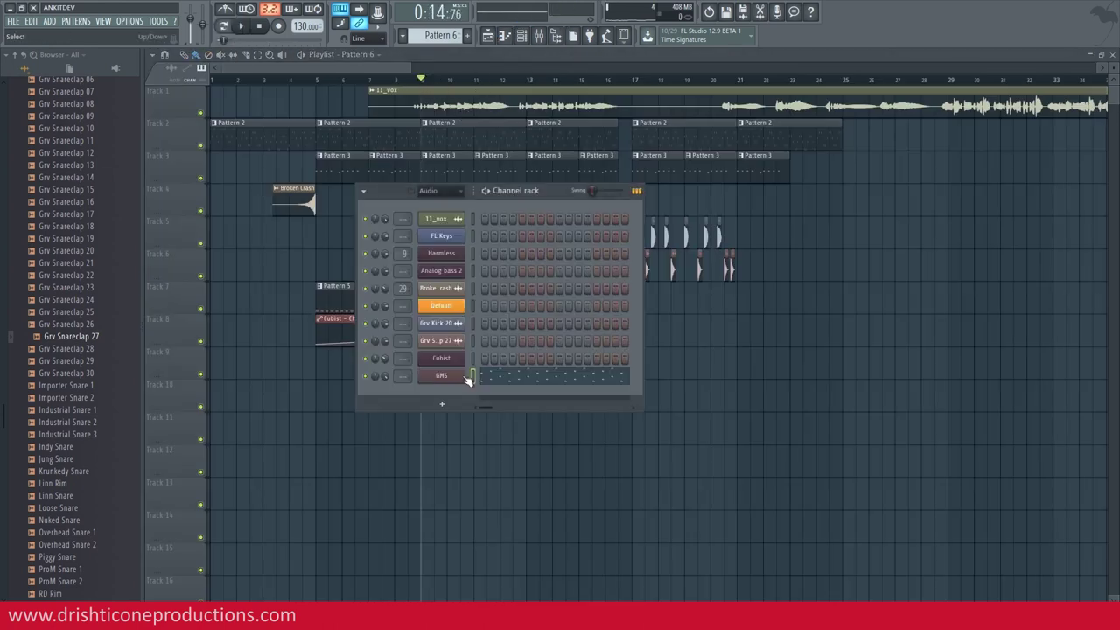
right_click(374, 376)
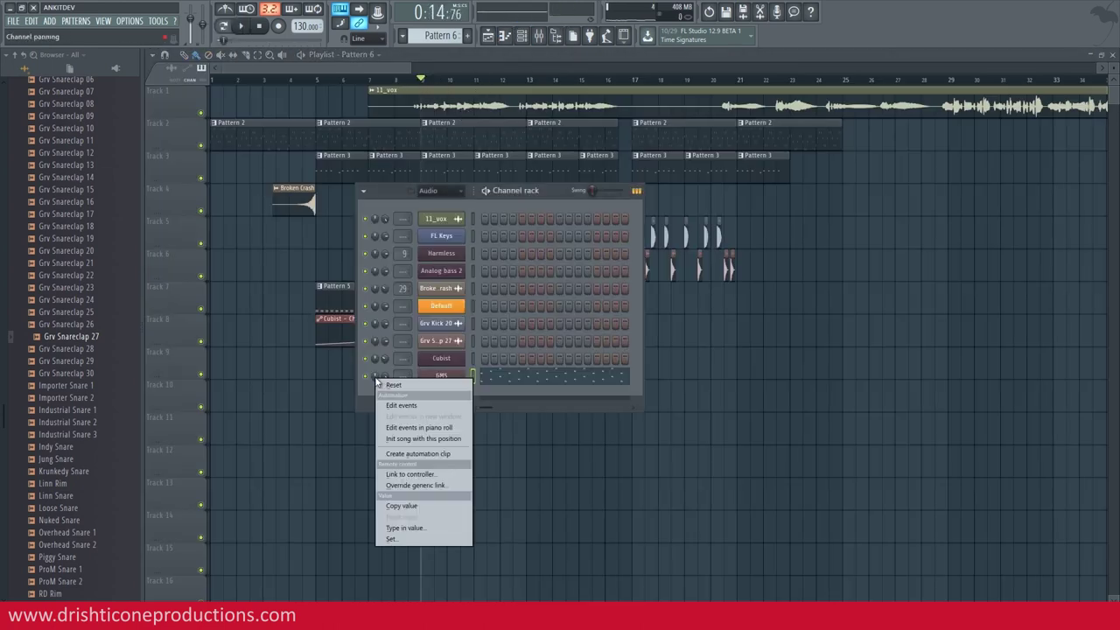
left_click(423, 455)
left_click_drag(331, 390, 539, 393)
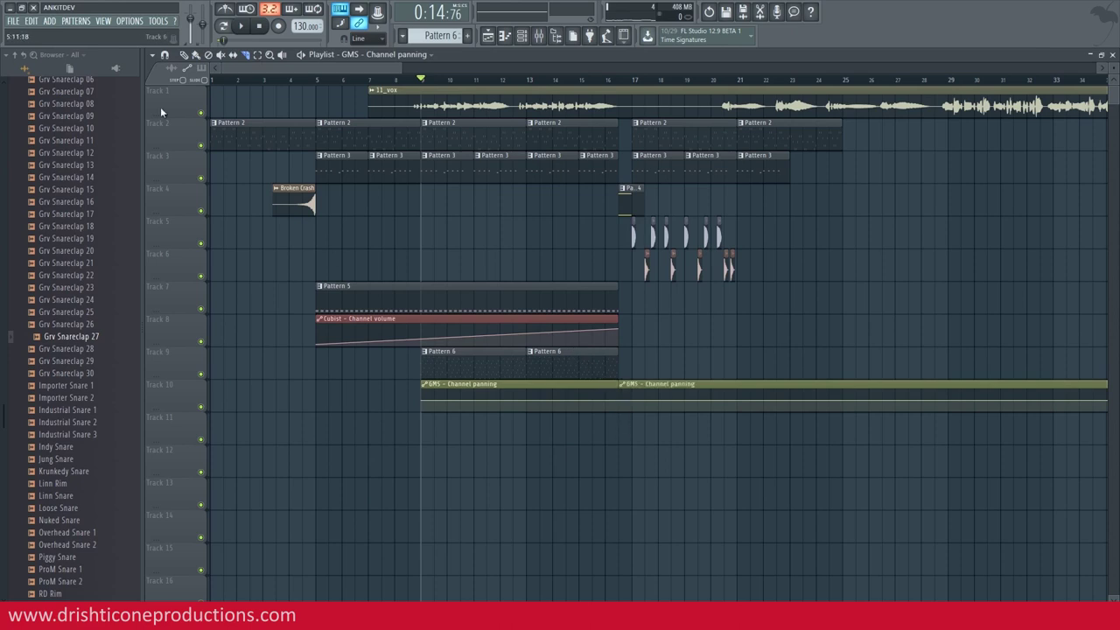
right_click(654, 393)
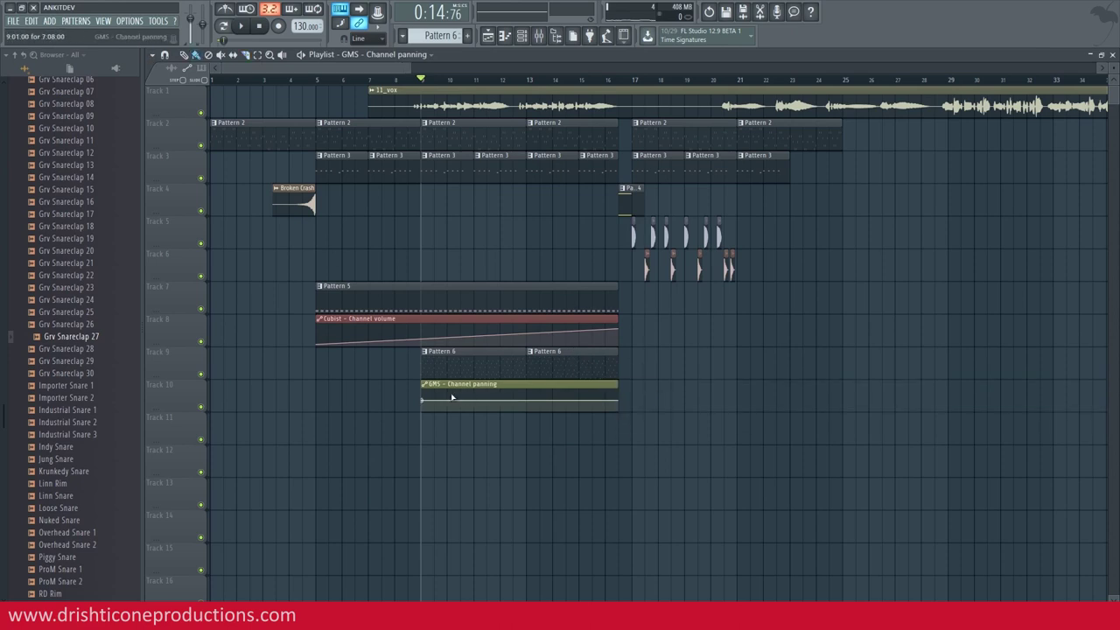
- Shape the GMS panning automation into a 1.5-bar zigzag starting at 89%, and repeat the clip to the end of the Pattern 6 clips
left_click_drag(425, 399, 422, 397)
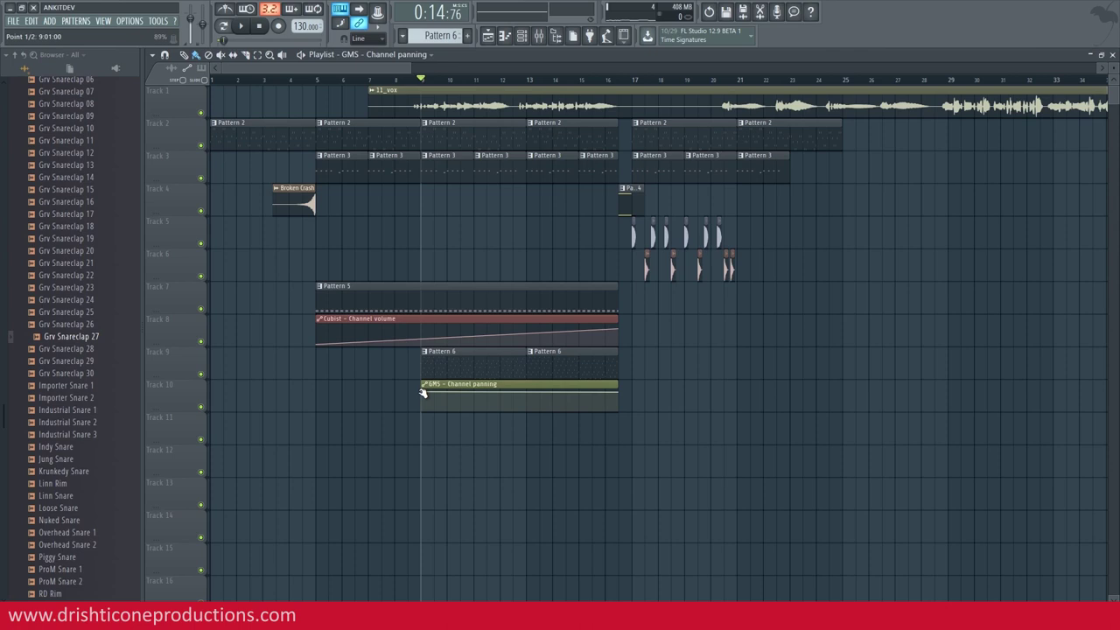
key("space")
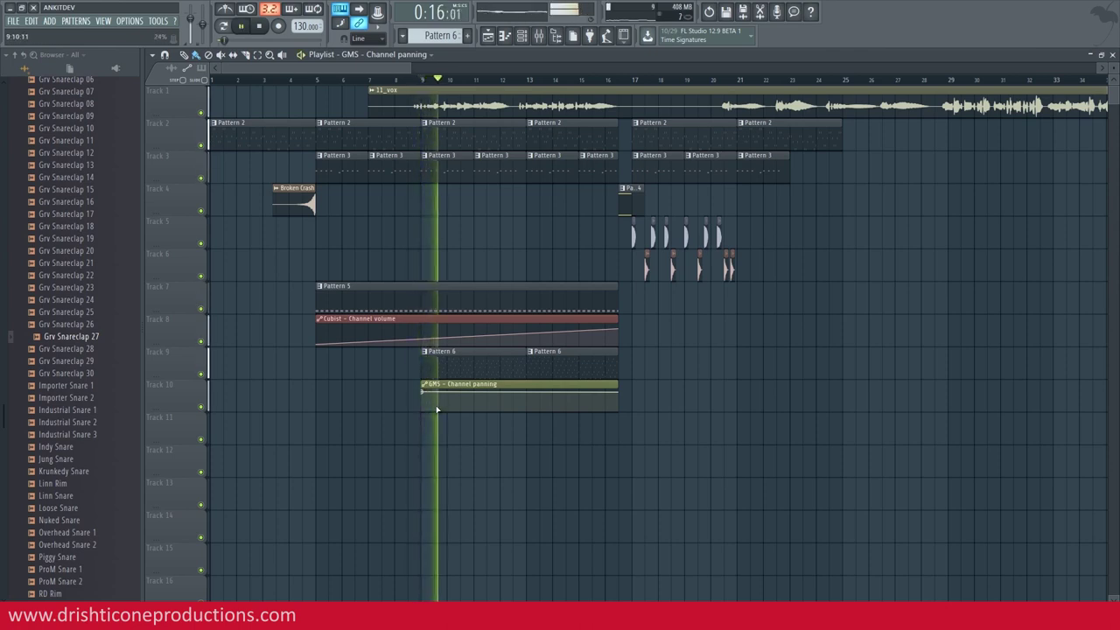
right_click(436, 407)
key("space")
right_click(447, 392)
right_click(463, 408)
mouse_move(618, 382)
left_mouse_down()
mouse_move(464, 379)
mouse_move(578, 390)
left_mouse_up()
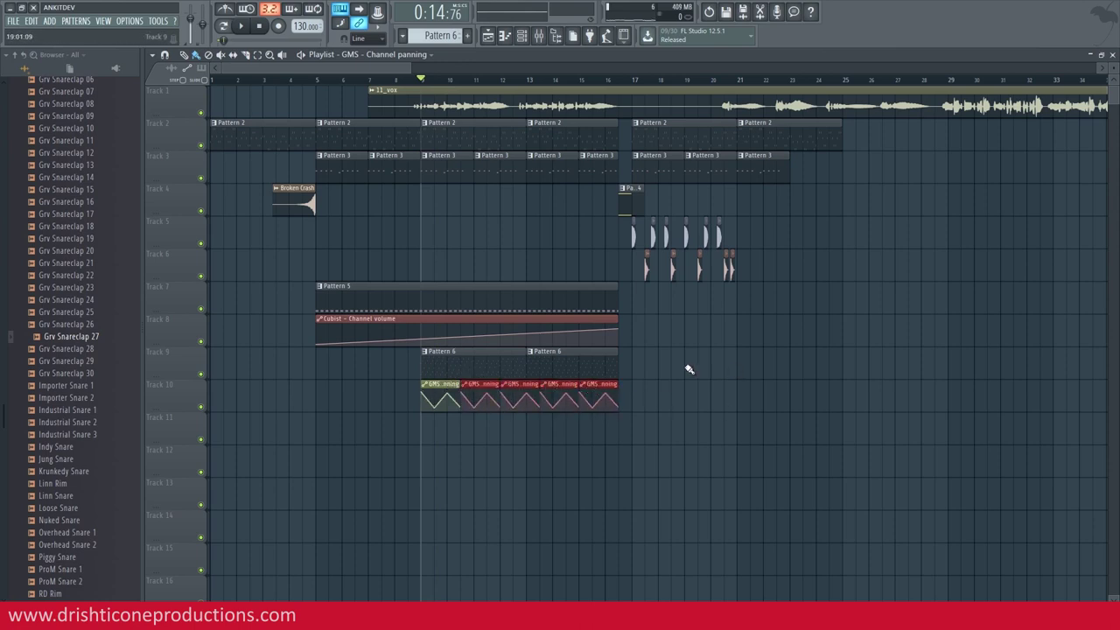
- Delete the repeated GMS panning clips on Track 10 and extend the remaining zigzag clip to about bar 15.5
right_click(487, 390)
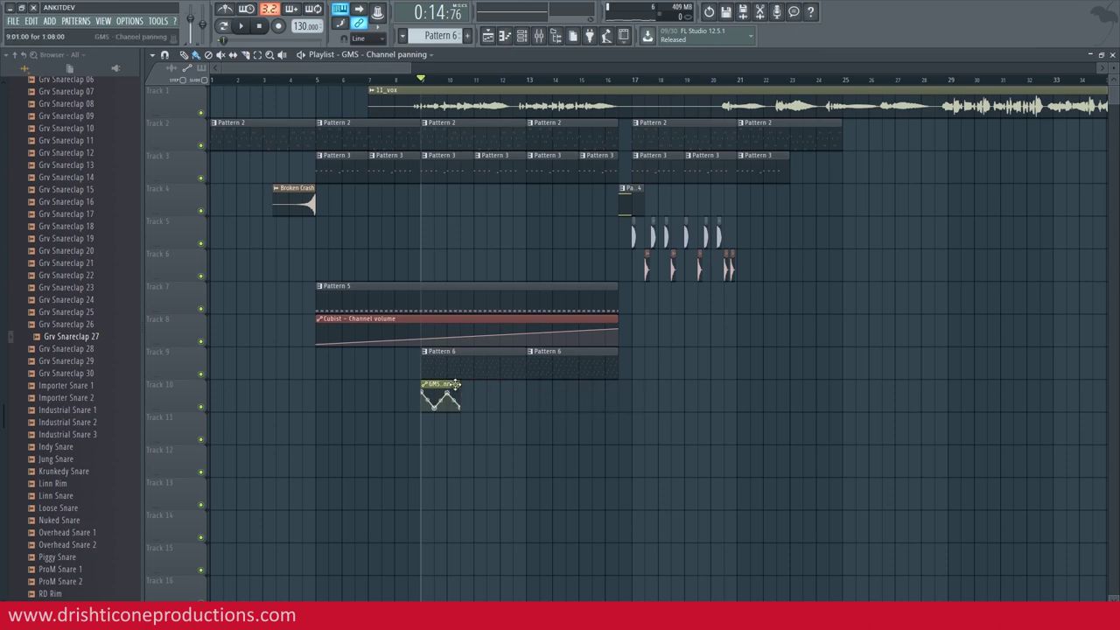
left_click_drag(462, 384, 572, 392)
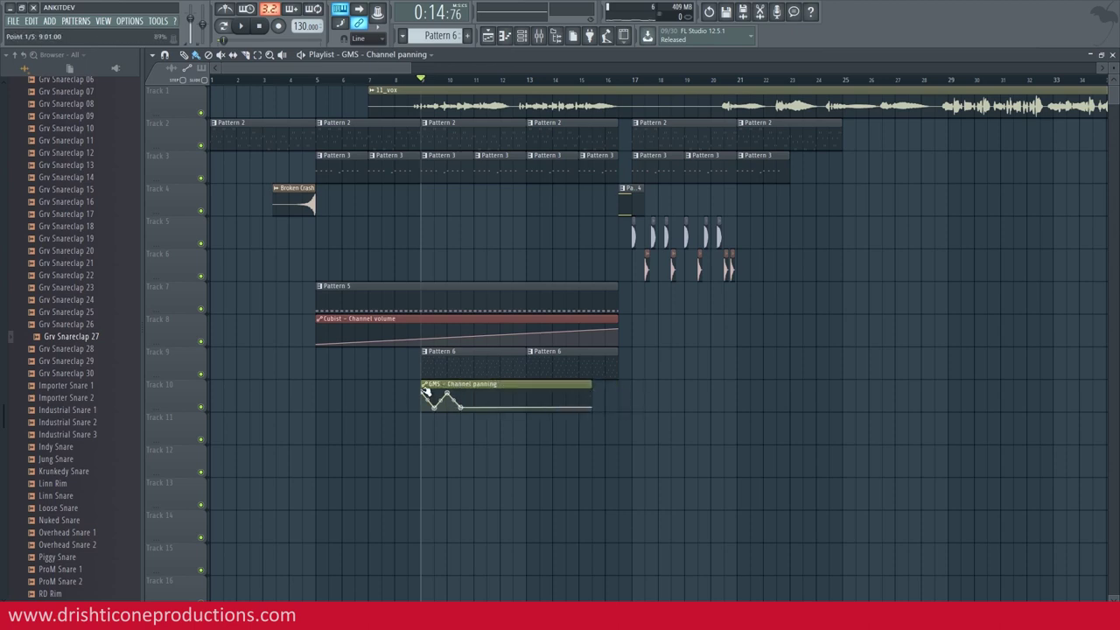
- Shape the GMS panning automation into a repeating zigzag on Track 10, extend it to the end of Pattern 6, and play it
left_click_drag(469, 400, 477, 393)
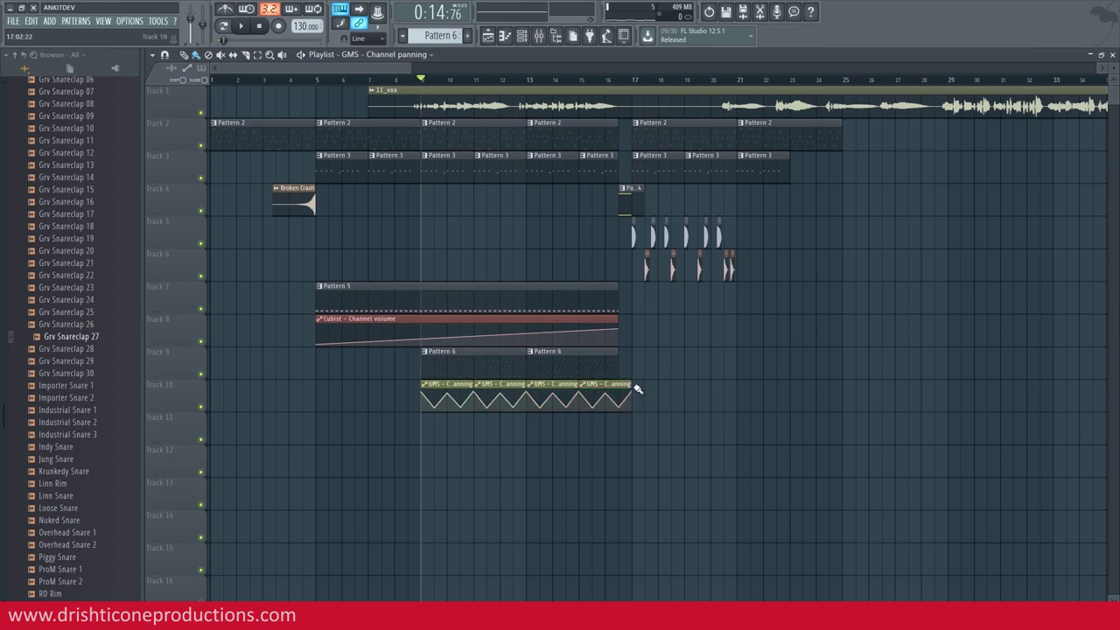
key("space")
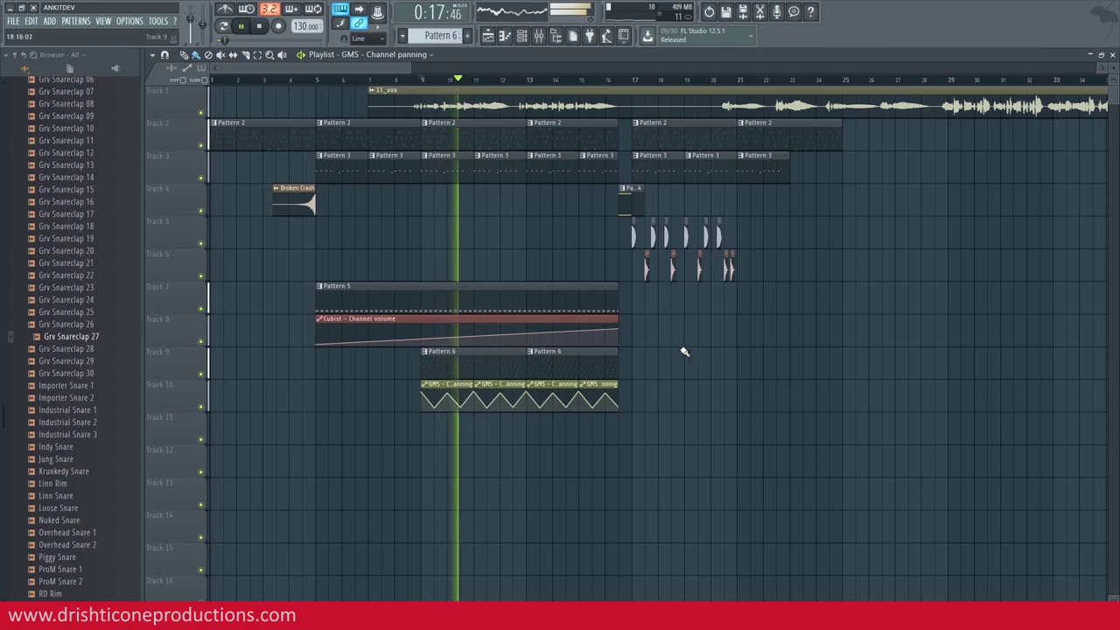
- Route the GMS channel to mixer insert 13 and load Fruity Delay 2 in its first effect slot
left_click(524, 39)
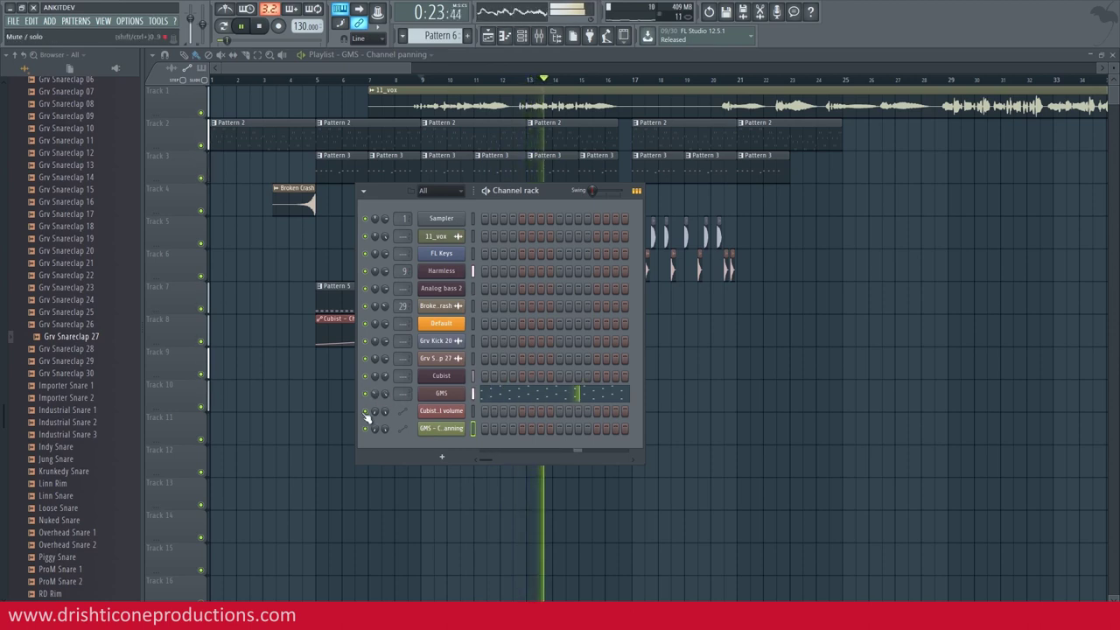
key("space")
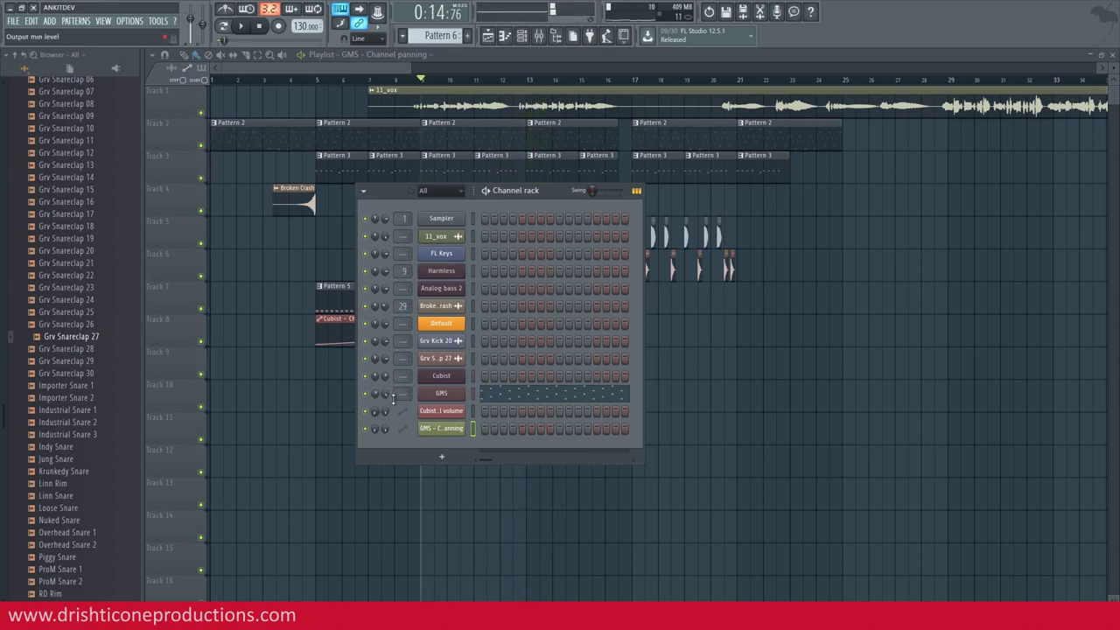
left_click(541, 36)
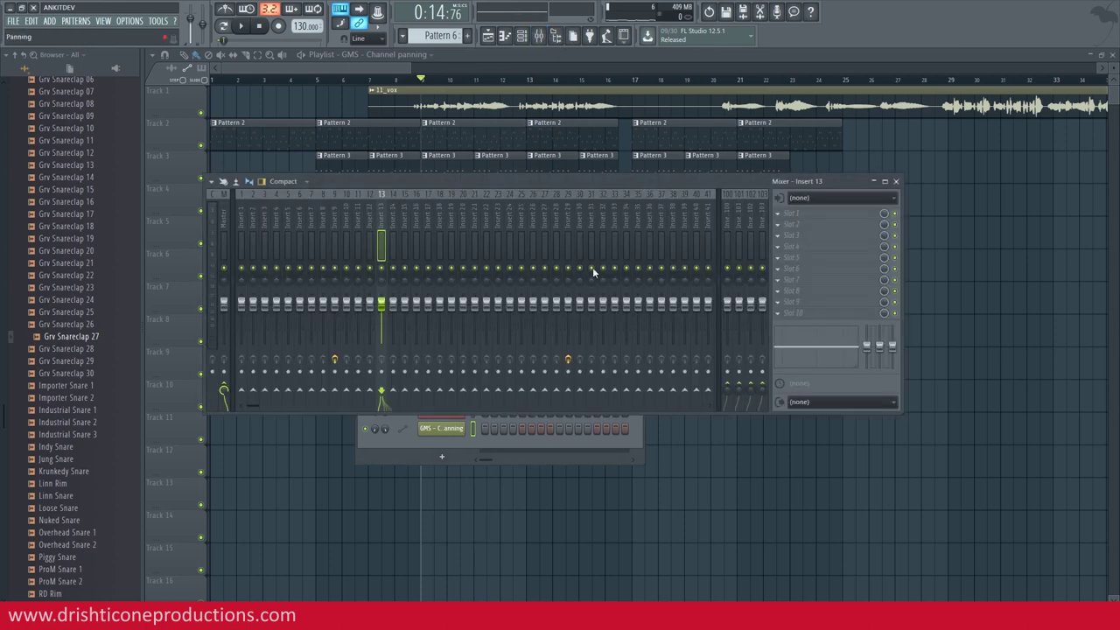
left_click(801, 213)
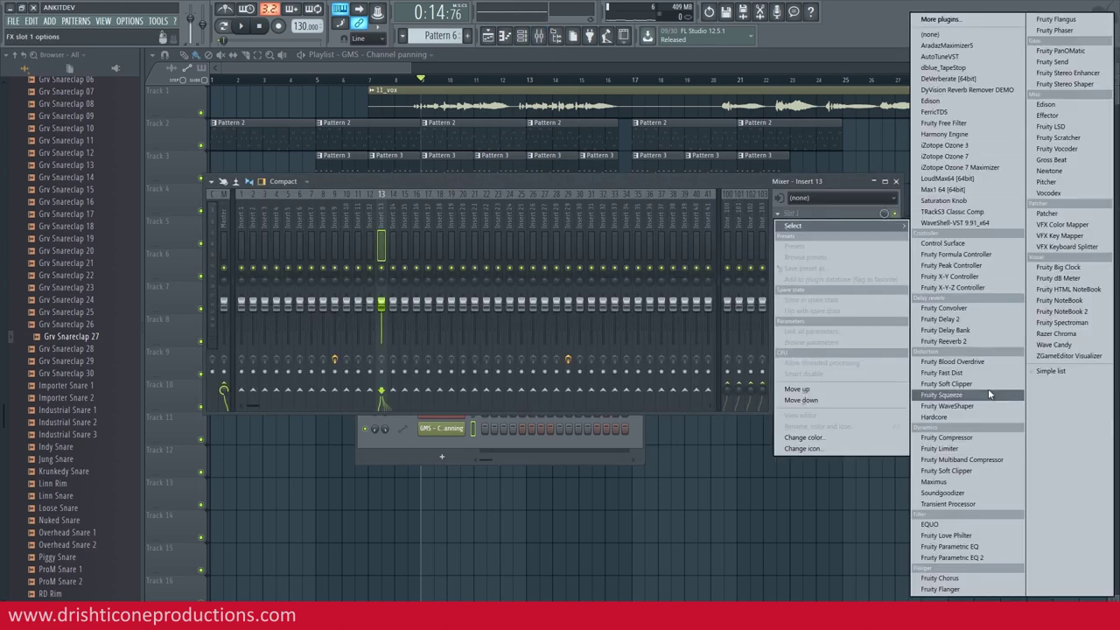
left_click(943, 320)
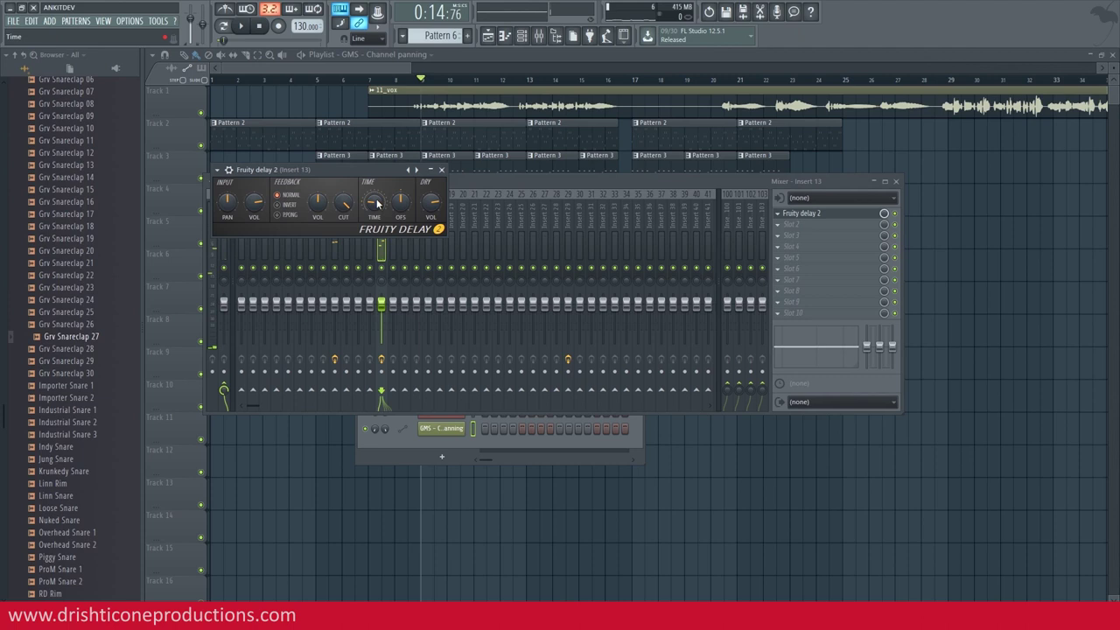
- Lower the Fruity Delay 2 mix level and raise insert 13's volume to 110%, auditioning the result
key("space")
left_click_drag(883, 215, 886, 246)
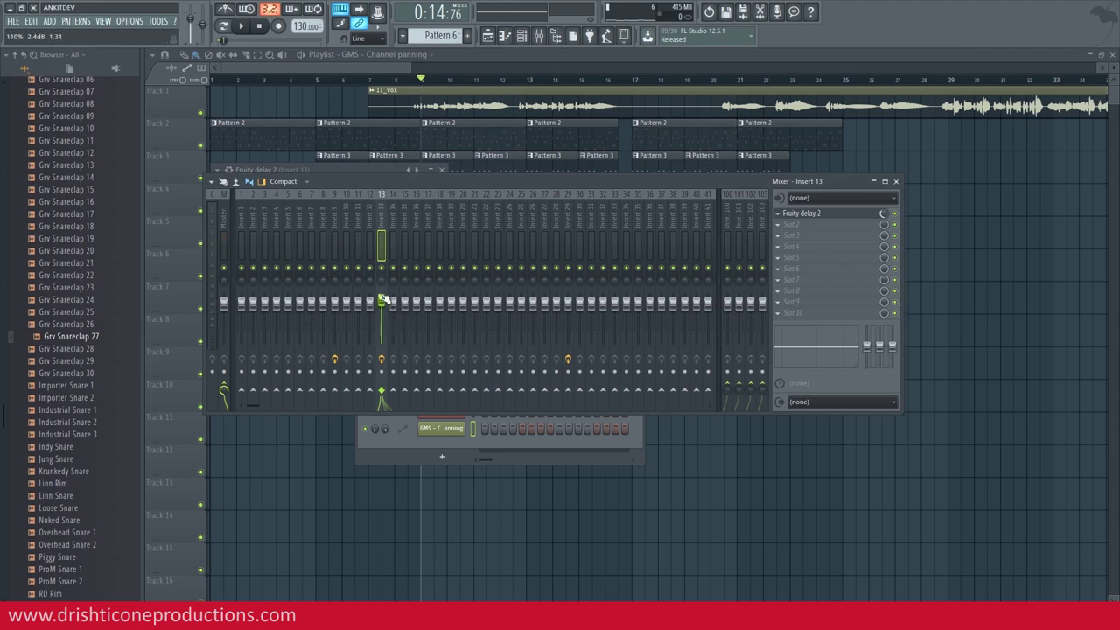
key("space")
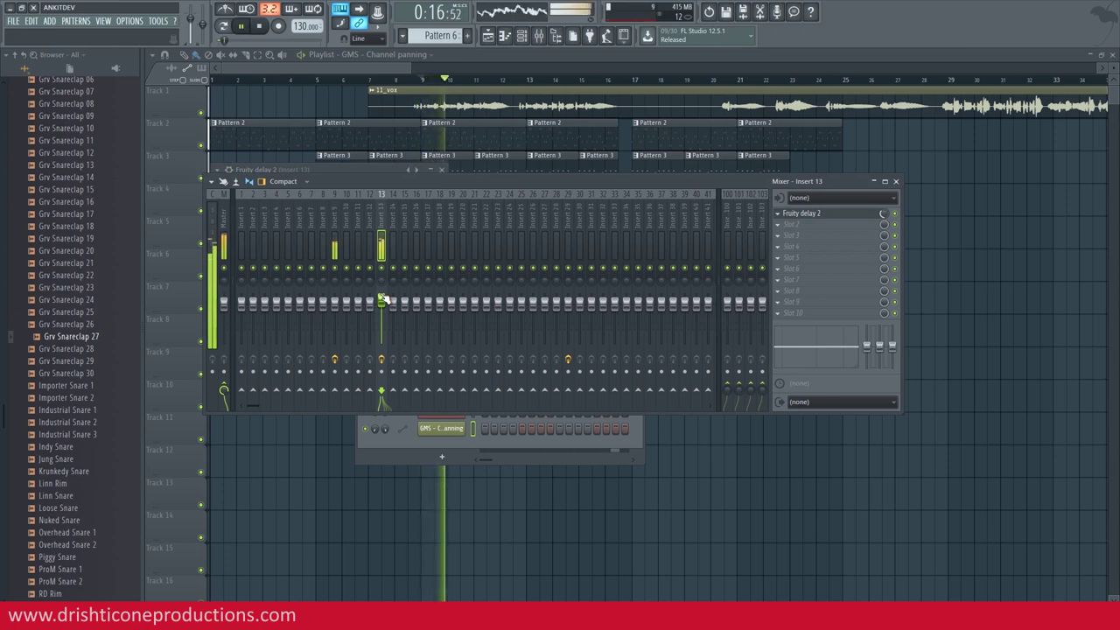
key("F12")
key("space")
- Solo Track 9, re-enable the panning automation on Track 10, and listen to the two tracks together
right_click(200, 375)
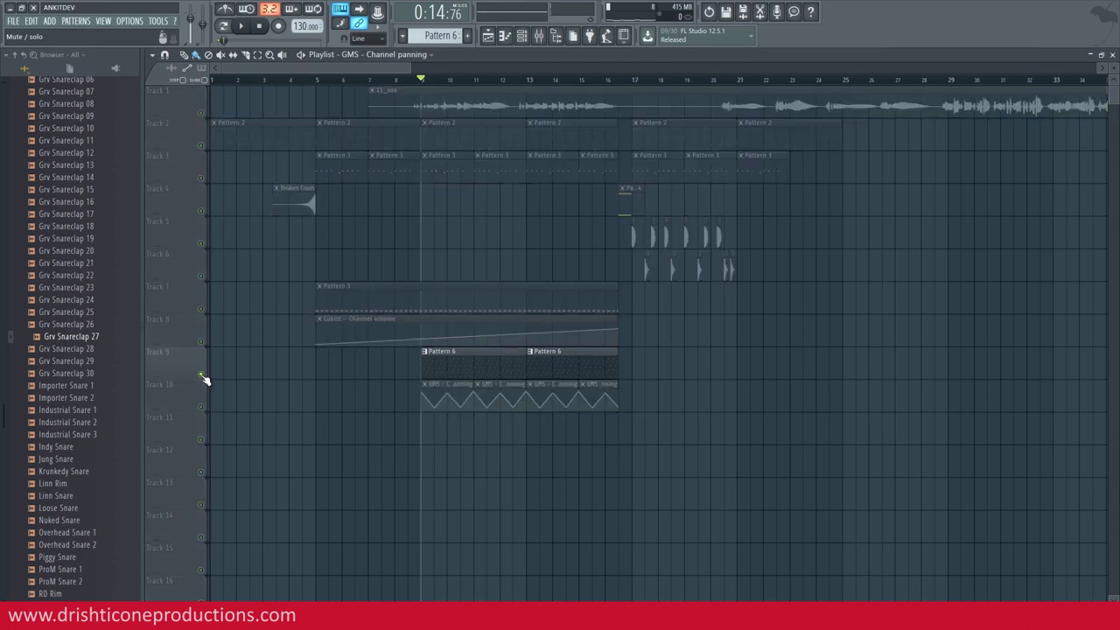
left_click(203, 407)
key("space")
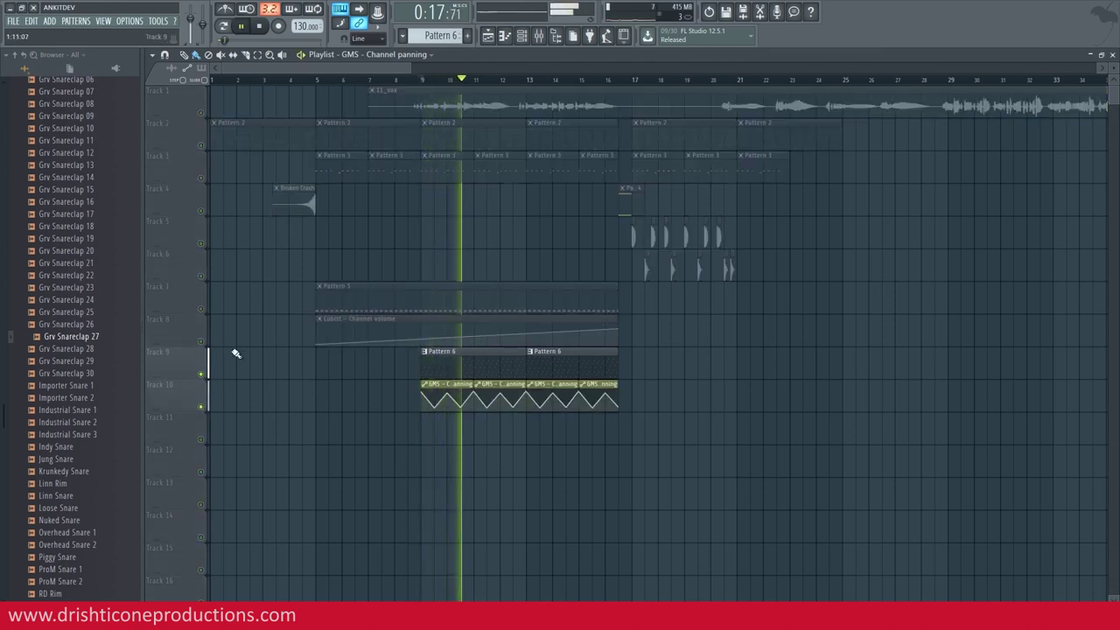
left_click(521, 37)
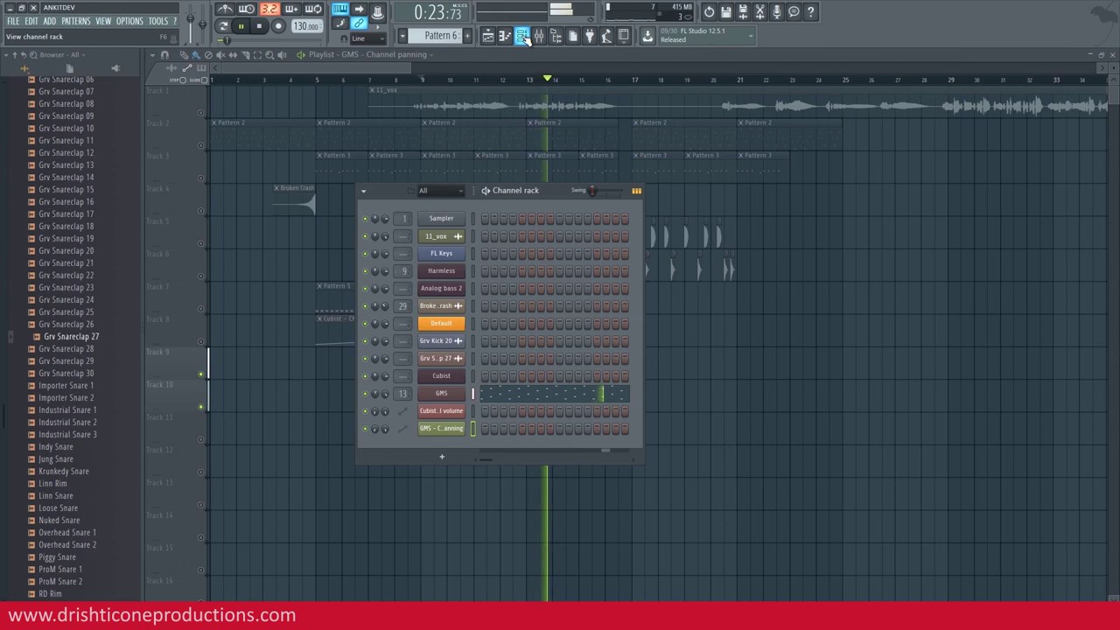
key("space")
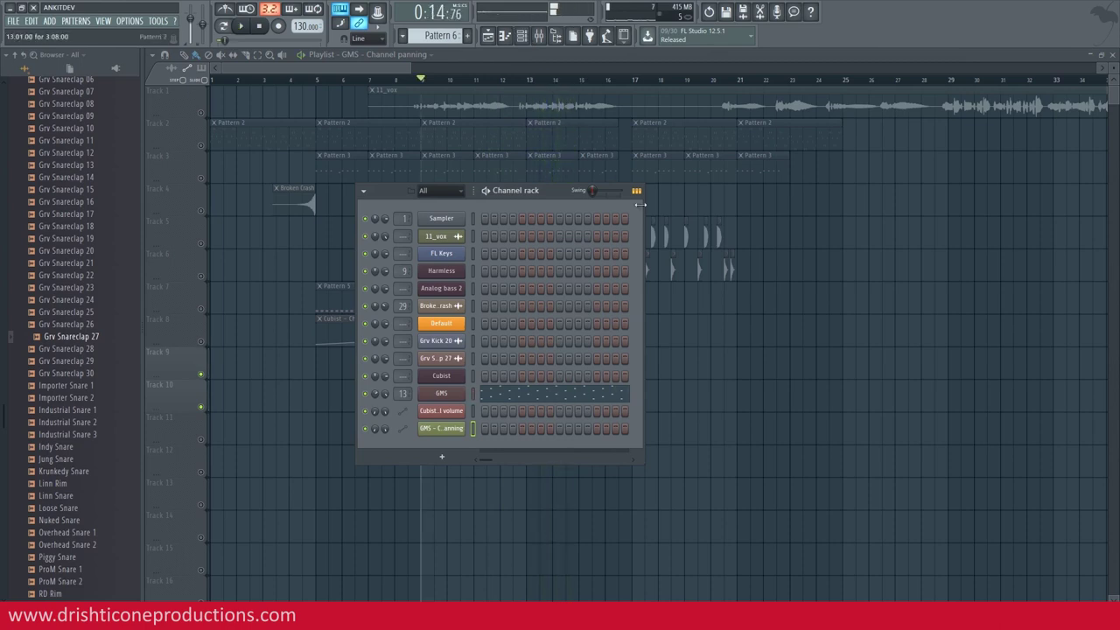
key("F6")
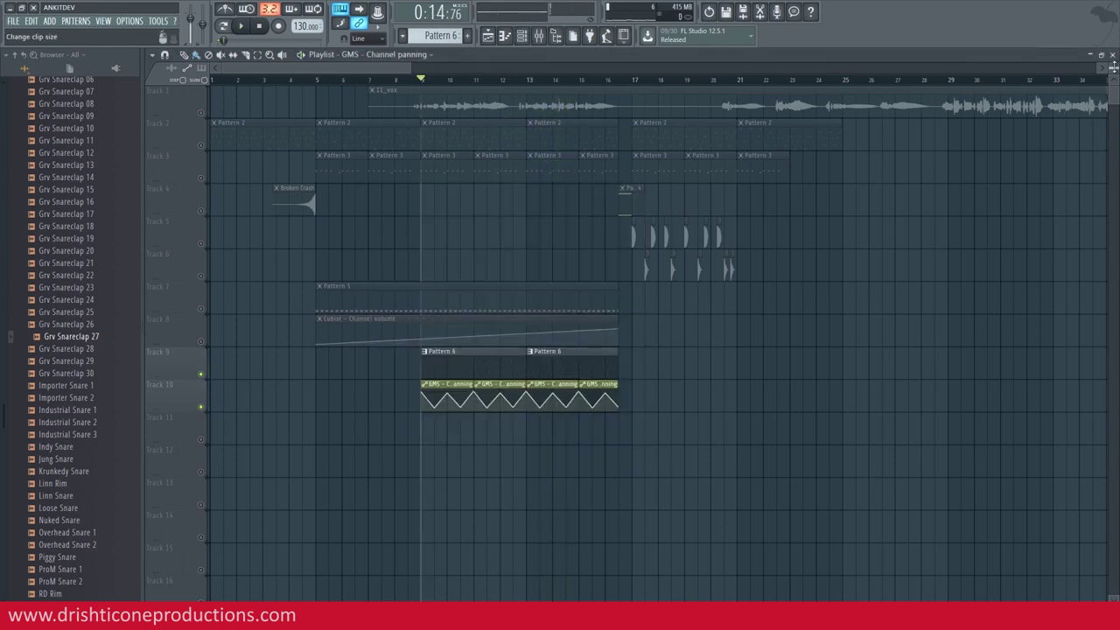
- Widen the GMS panning sweep: raise the first point to maximum, delete the bar 10 peak, and move the first valley to bar 10 at minimum
scroll(704, 173, "up", 5)
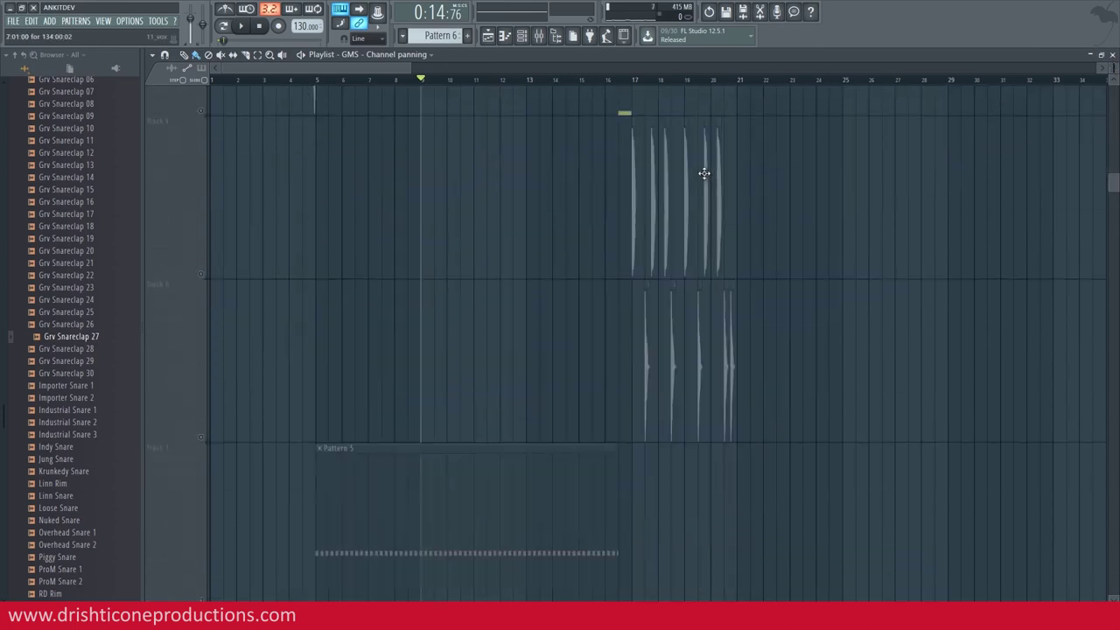
scroll(704, 173, "down", 5)
scroll(420, 78, "up", 4)
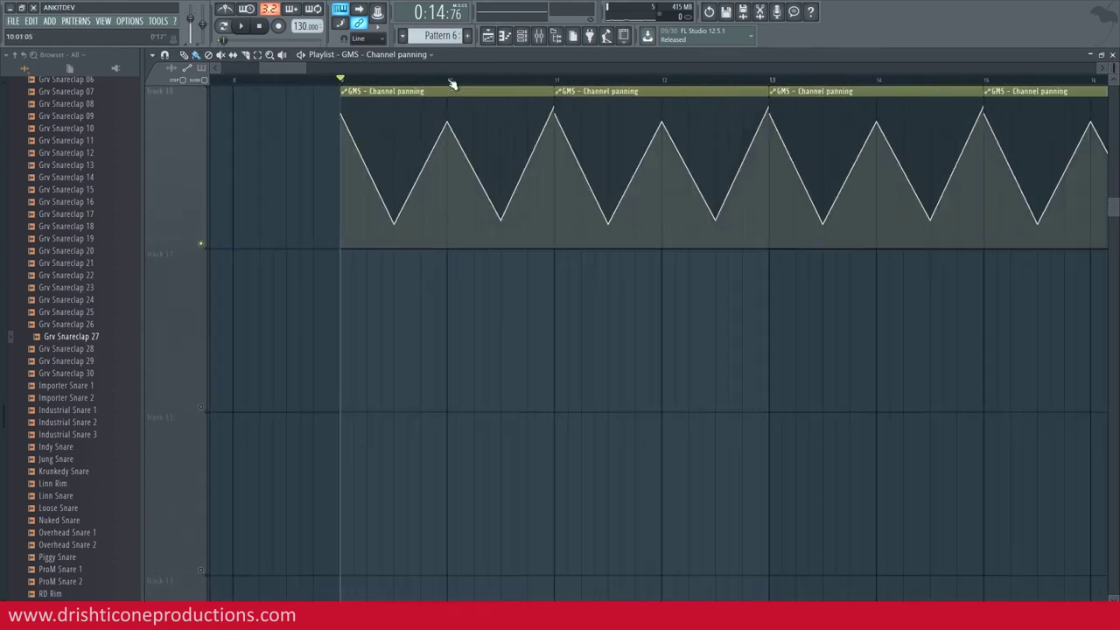
scroll(452, 83, "up", 3)
scroll(245, 190, "up", 3)
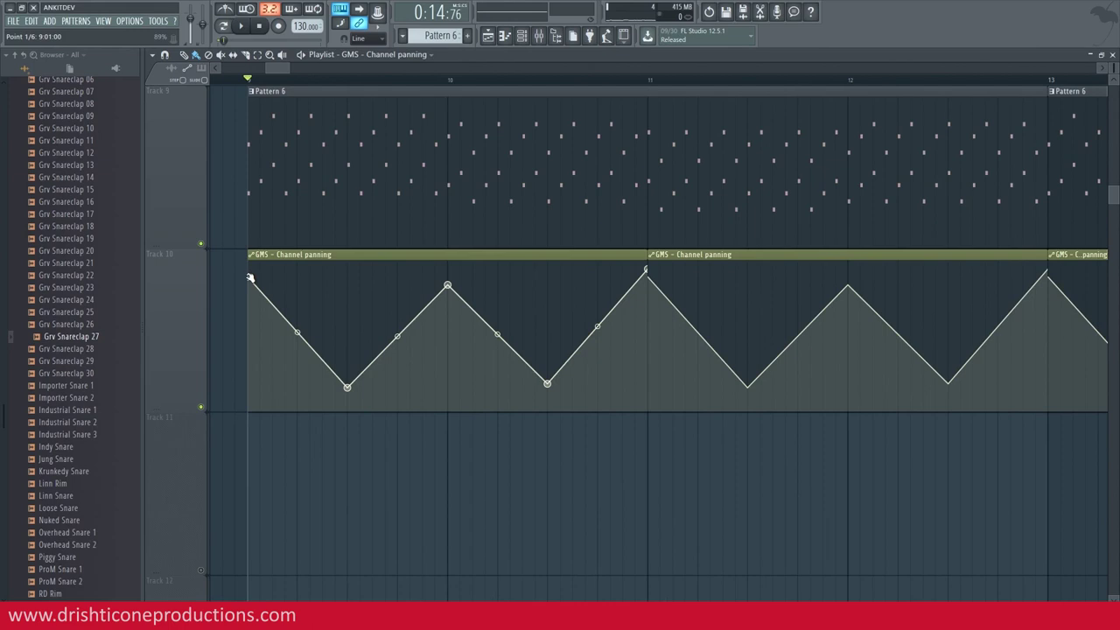
left_click_drag(250, 278, 248, 254)
right_click(447, 286)
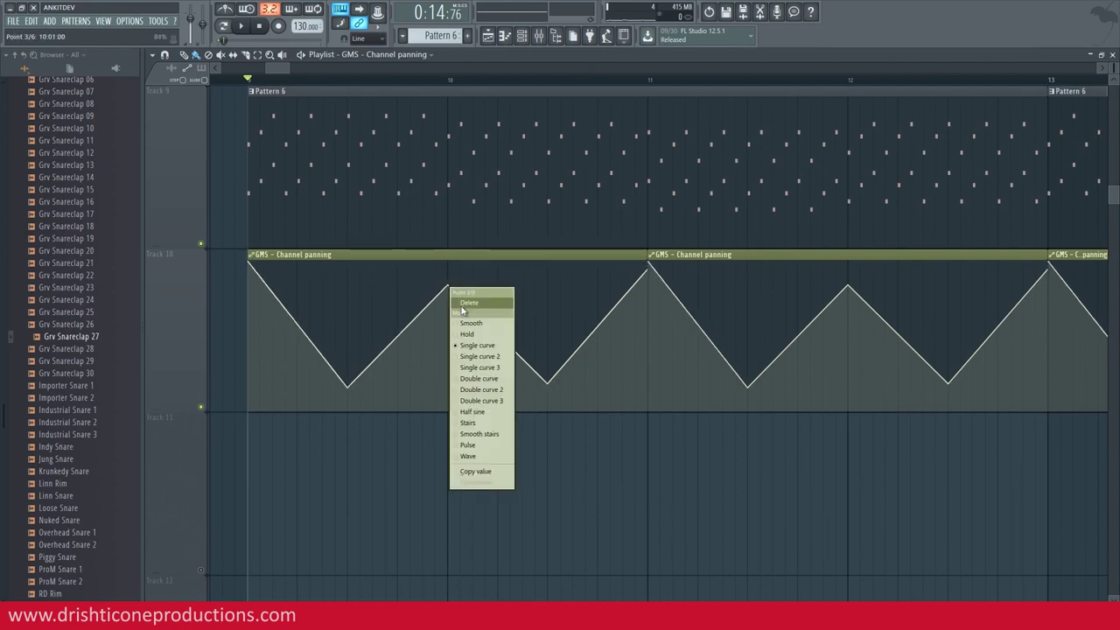
left_click(462, 310)
left_click_drag(349, 387, 447, 413)
key("space")
key("space")
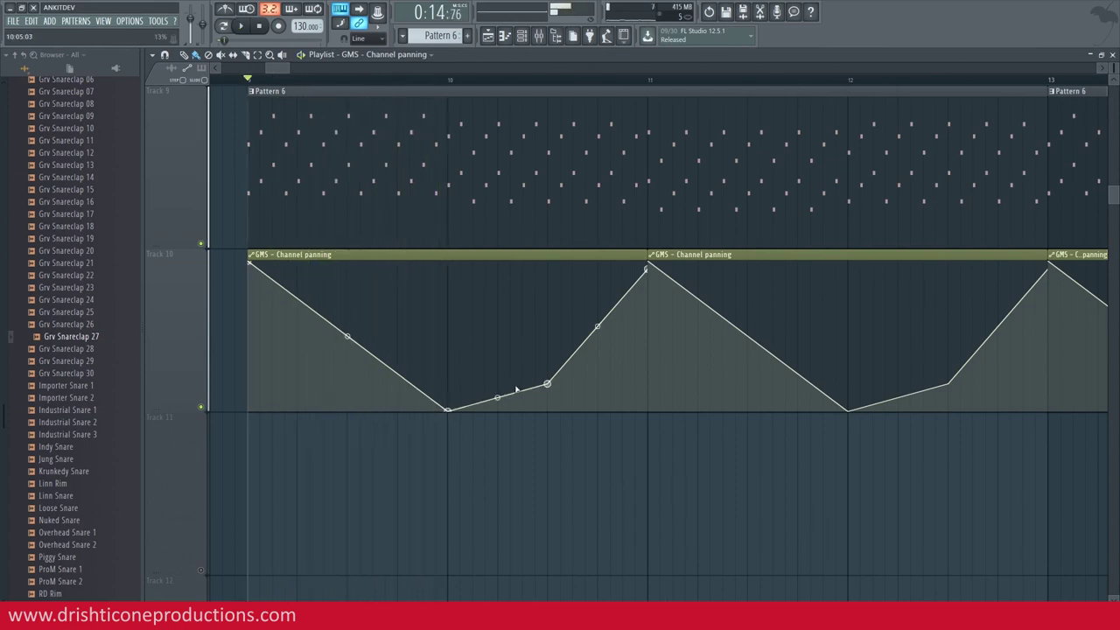
- Delete the panning clip's end point, move the last valley point up to maximum at bar 11, and play the sweep
right_click(646, 269)
left_click(670, 288)
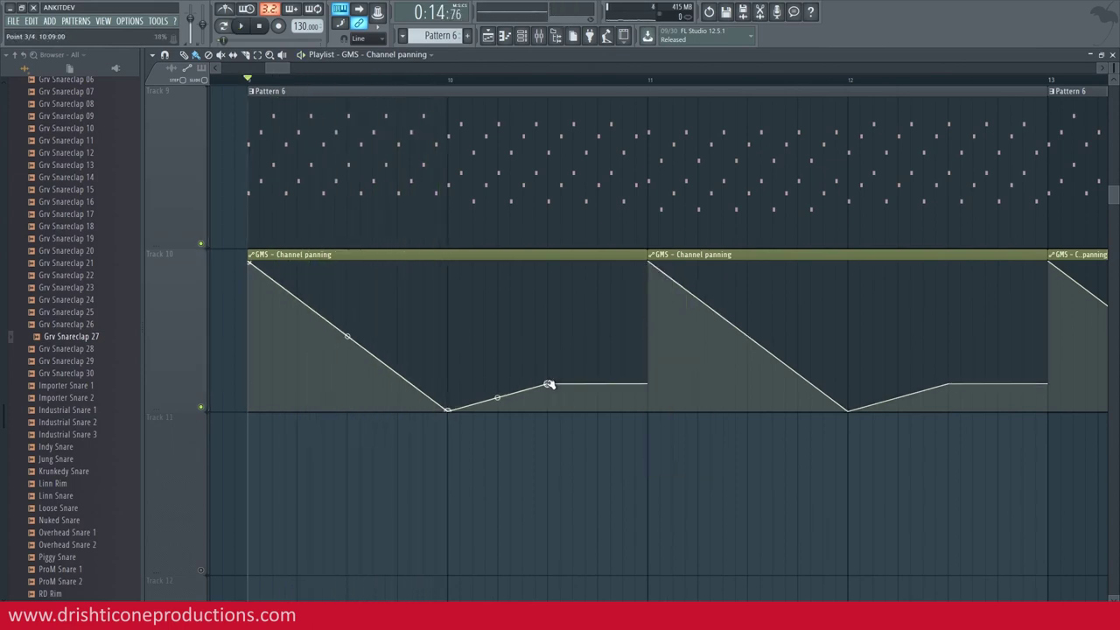
left_click_drag(549, 385, 646, 261)
key("space")
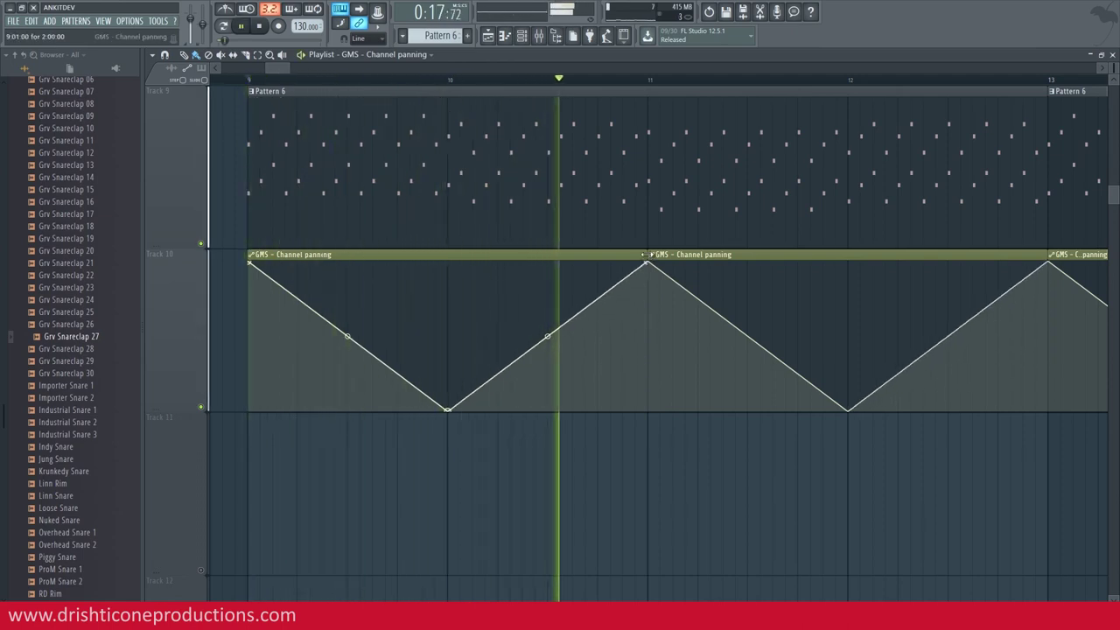
scroll(537, 87, "down", 5)
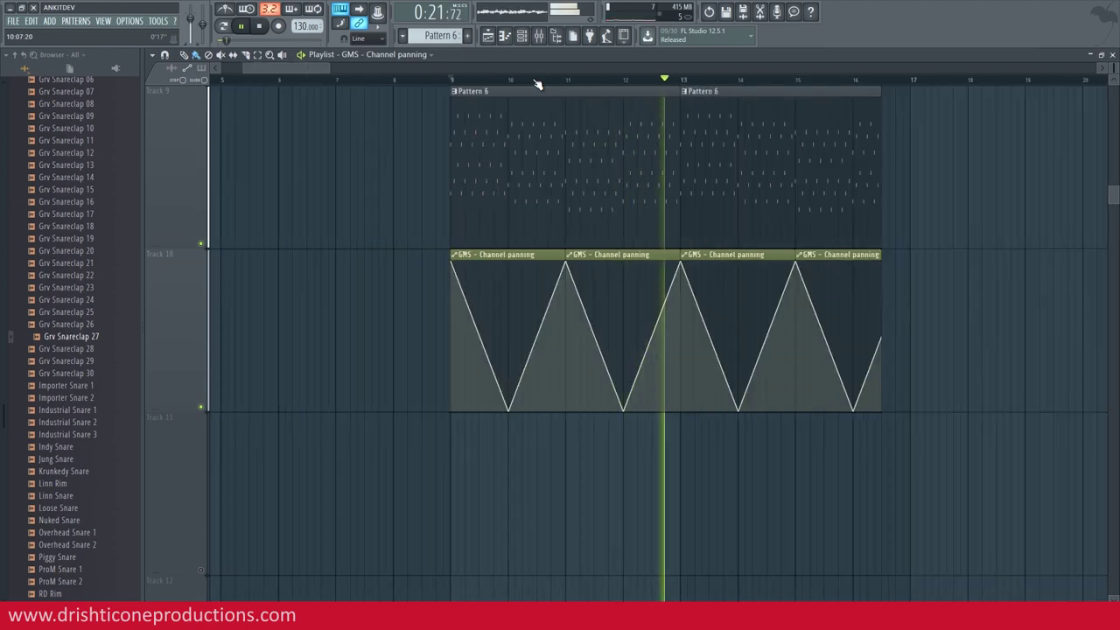
- Open the GMS synthesizer from the channel rack, audition its sound with the panning, and close it again
left_click(521, 36)
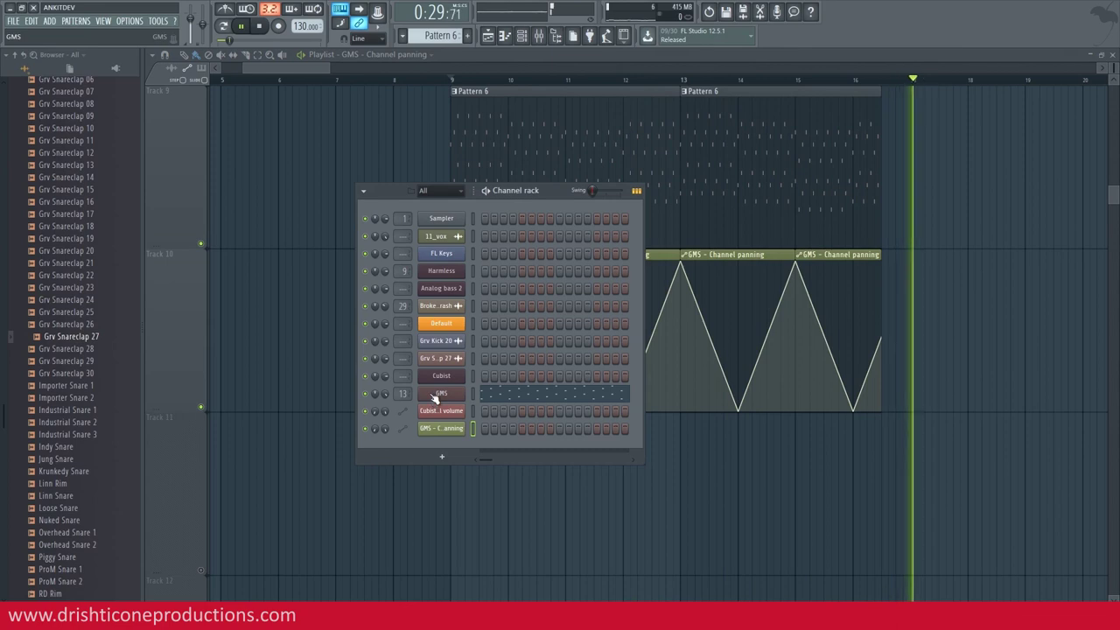
key("space")
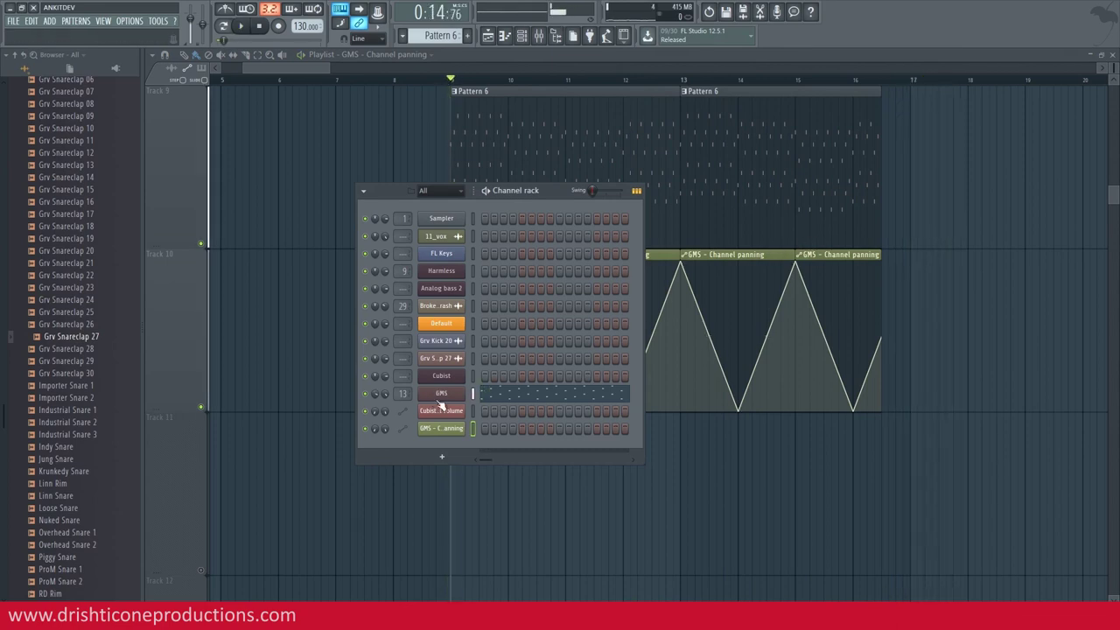
left_click(441, 393)
key("space")
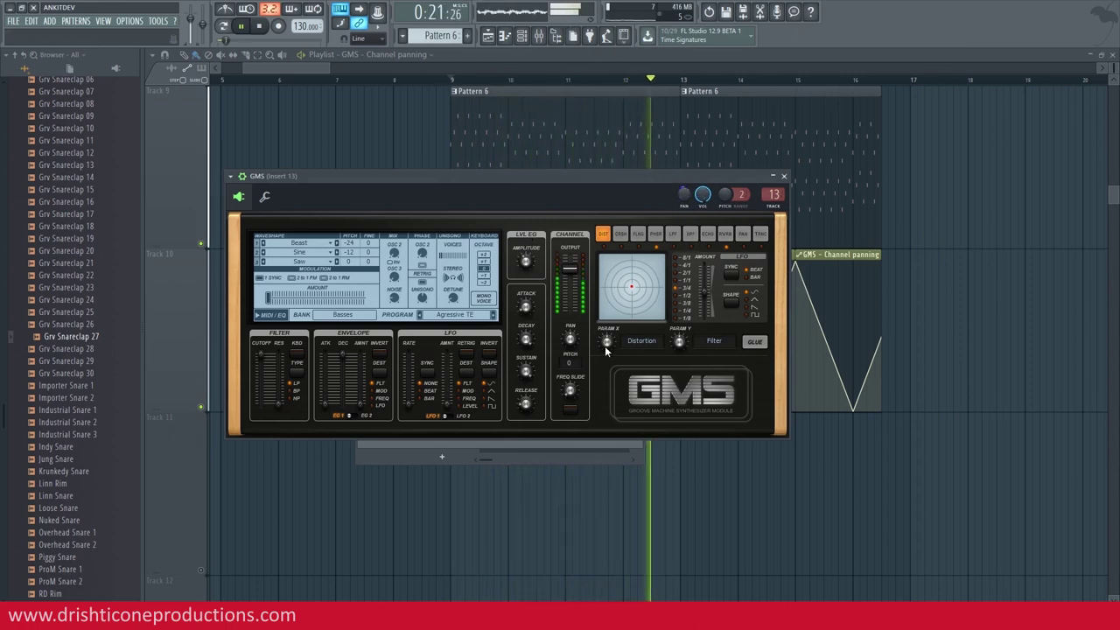
key("space")
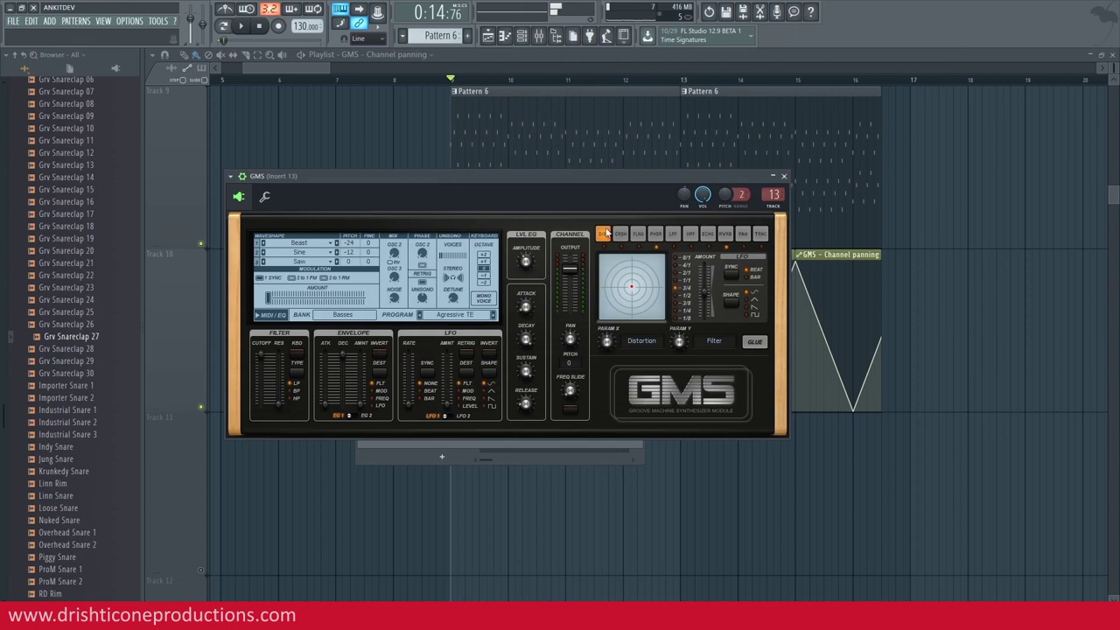
left_click(784, 177)
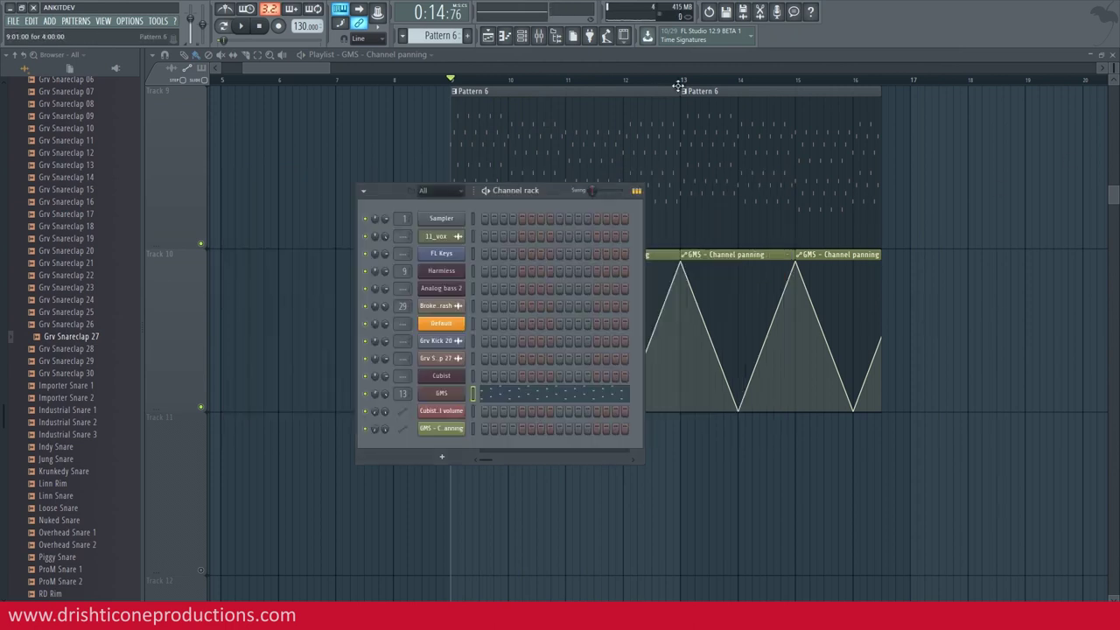
key("F6")
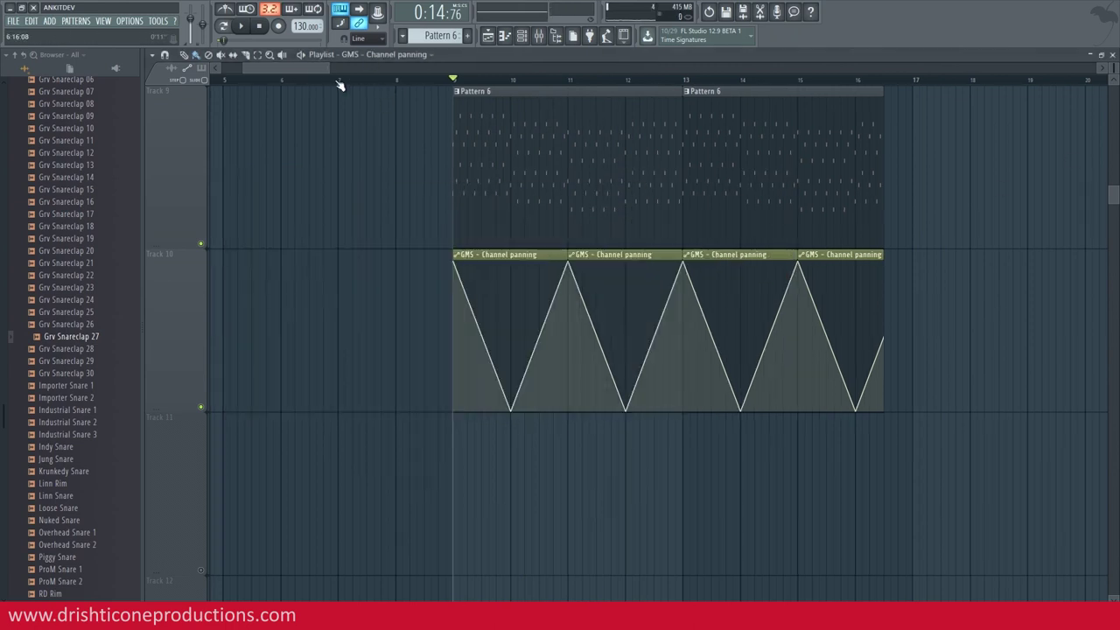
- Unmute all playlist tracks and create an automation clip for the GMS channel volume
scroll(385, 87, "down", 3)
left_click_drag(1115, 77, 1114, 68)
scroll(746, 317, "up", 8)
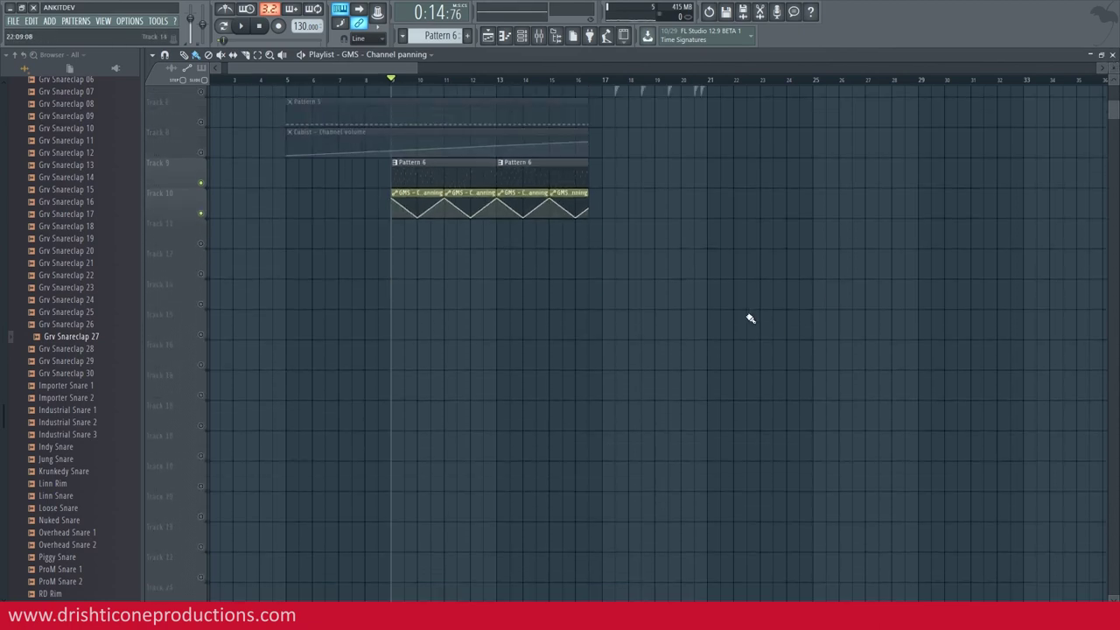
left_click(522, 37)
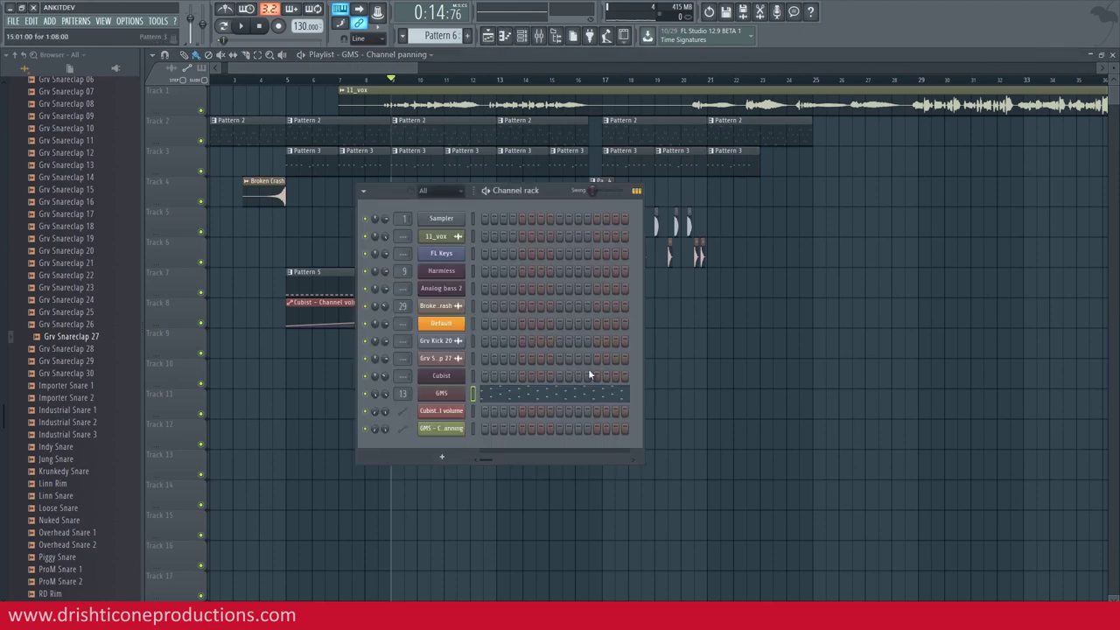
right_click(387, 398)
left_click(420, 472)
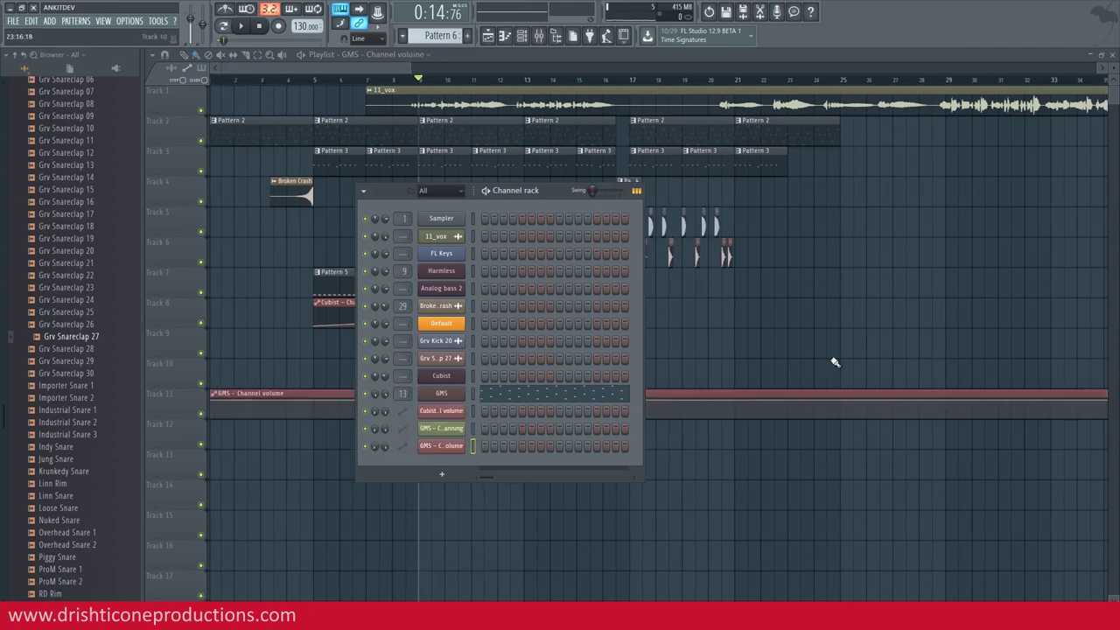
- Place the GMS volume automation at bar 9 on Track 11 as a rising ramp, and cut off the part beyond Pattern 6
left_click_drag(250, 396, 453, 398)
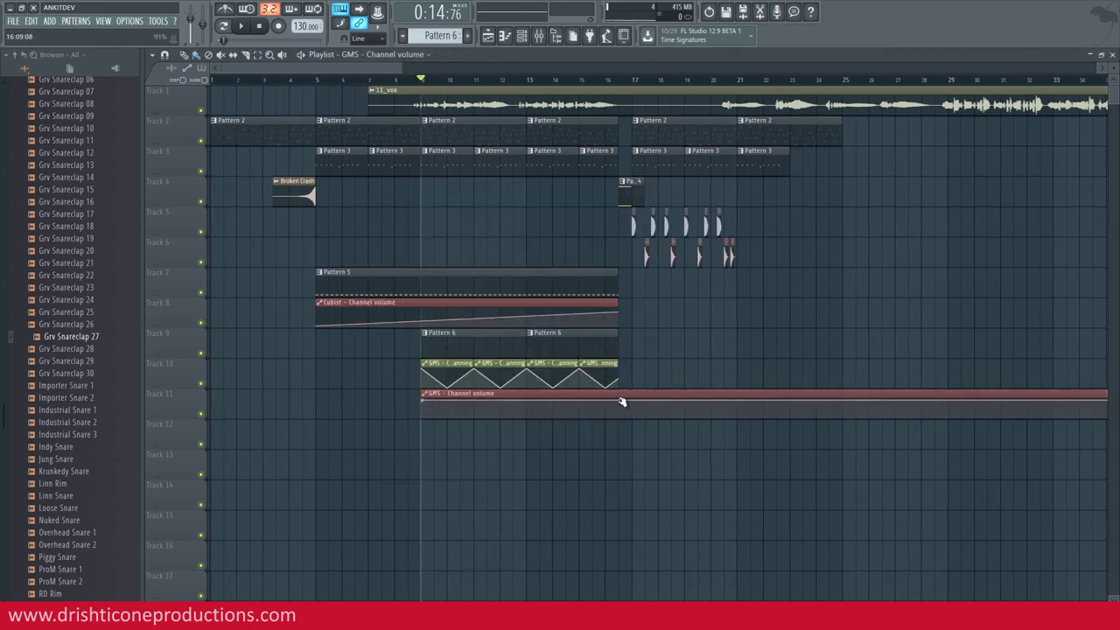
key("space")
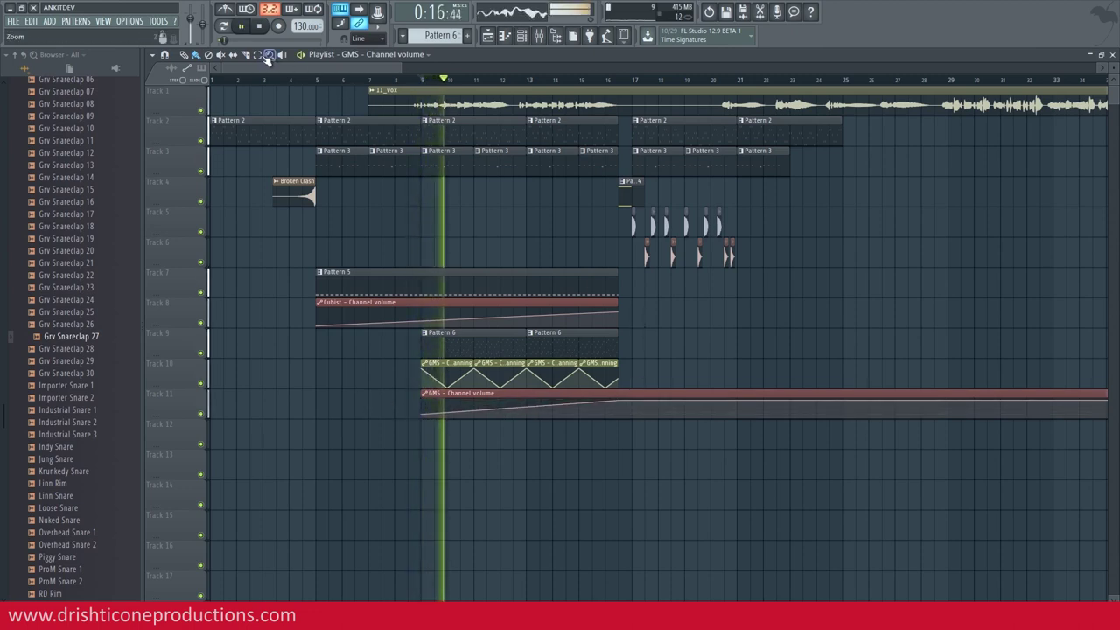
left_click(625, 425)
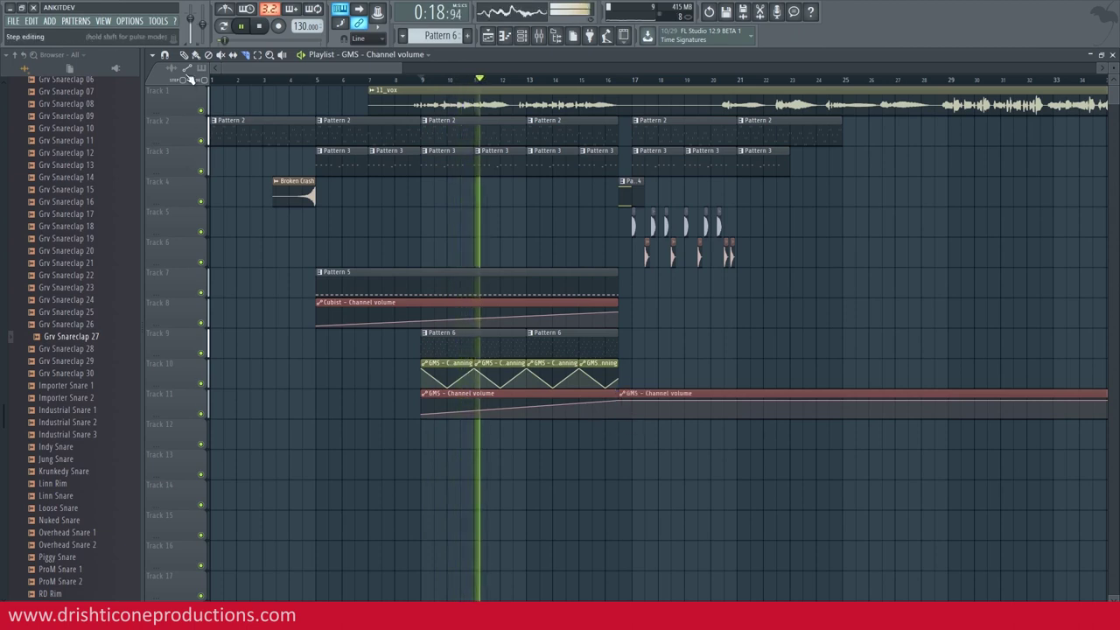
right_click(717, 392)
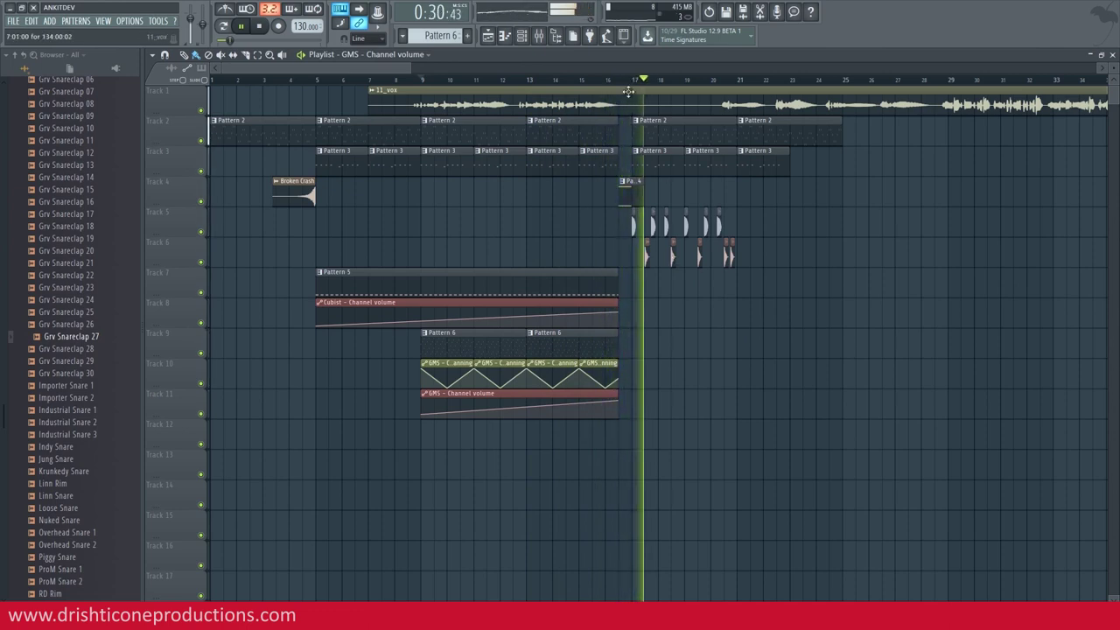
- Play the arrangement through bar 17 and again from the beginning to review the transitions
scroll(636, 83, "up", 2)
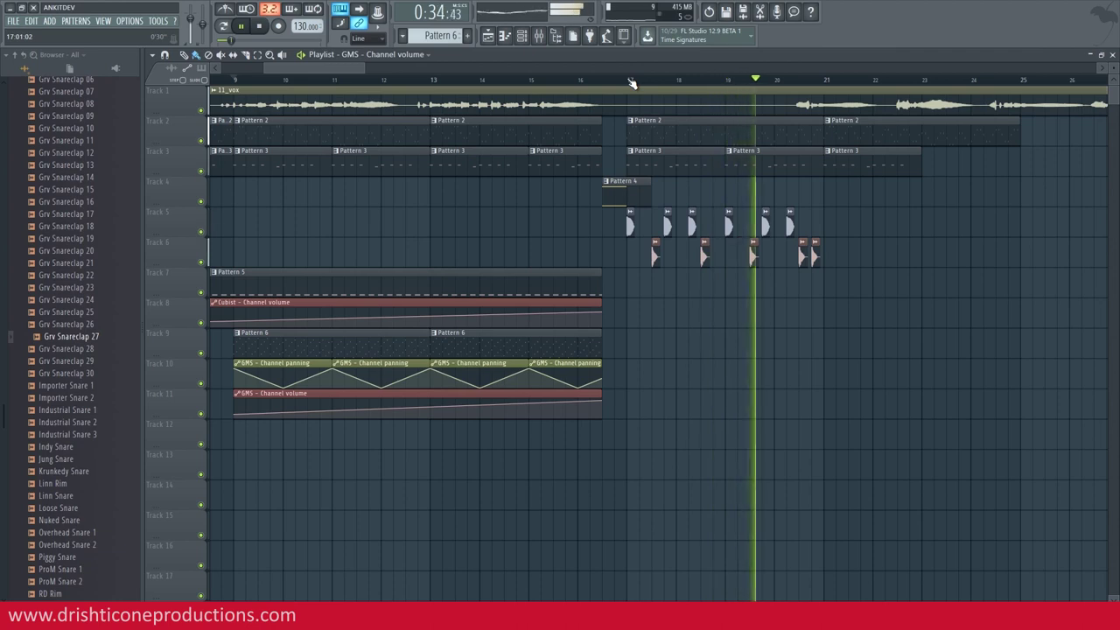
scroll(632, 83, "down", 2)
key("space")
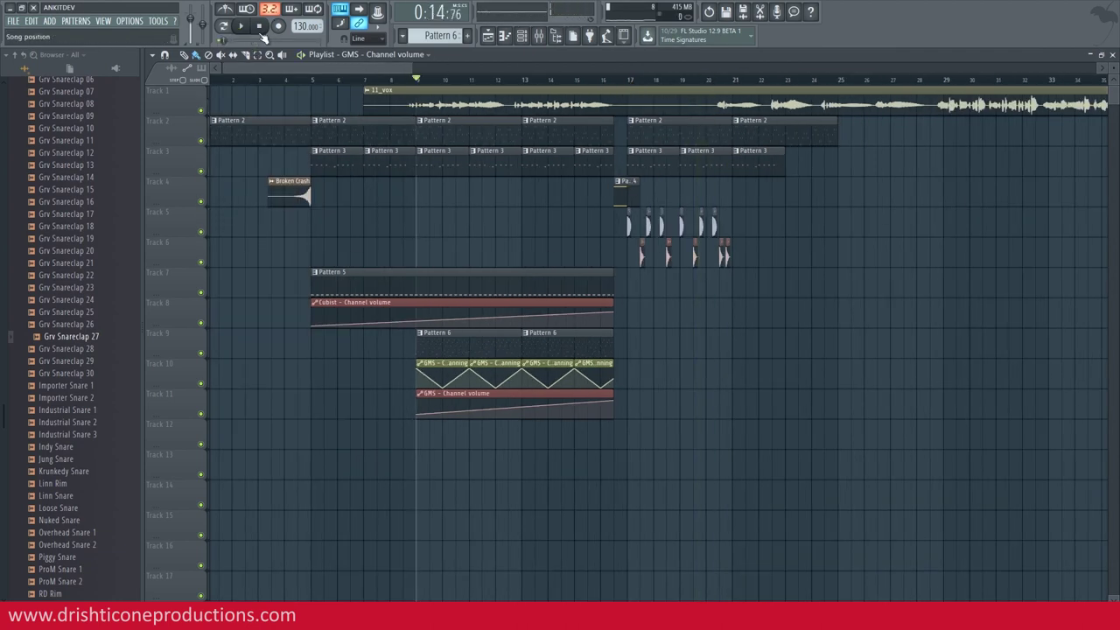
scroll(241, 85, "up", 2)
key("space")
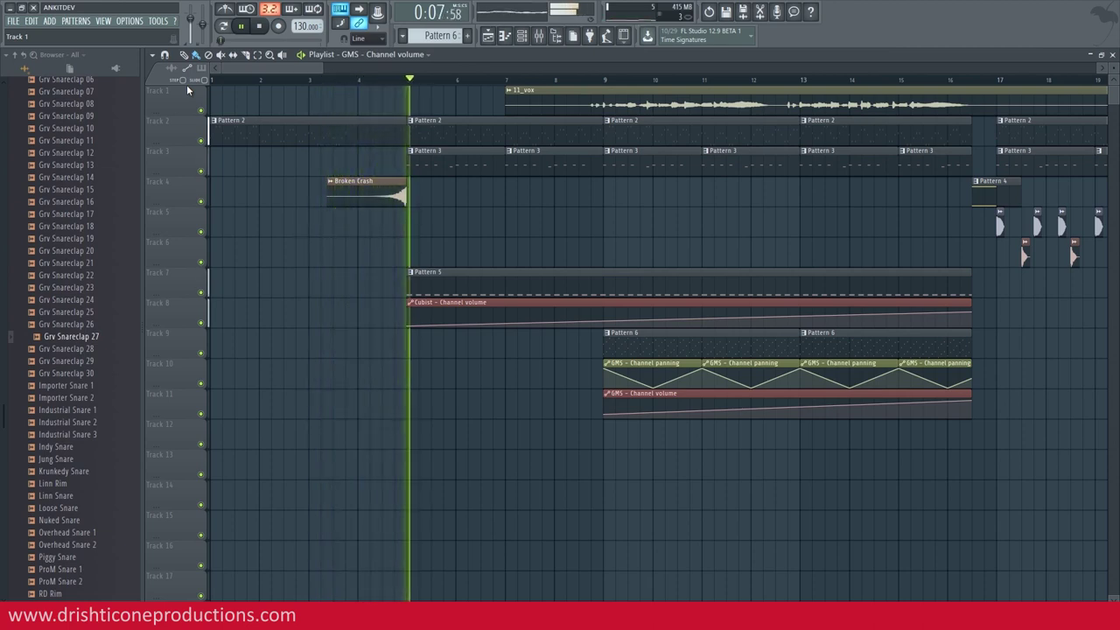
key("space")
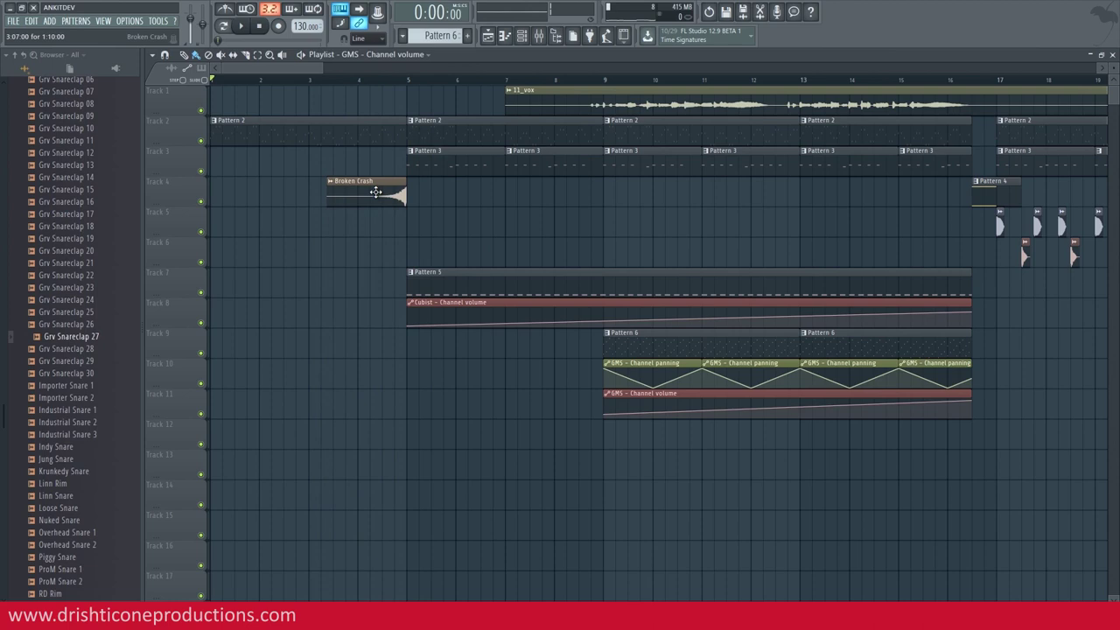
- Place a Broken Crash clip at bar 5 on Track 12, make it unique, turn off its Reverse option and play the result
scroll(415, 297, "down", 3)
left_click(415, 349)
left_click(414, 334)
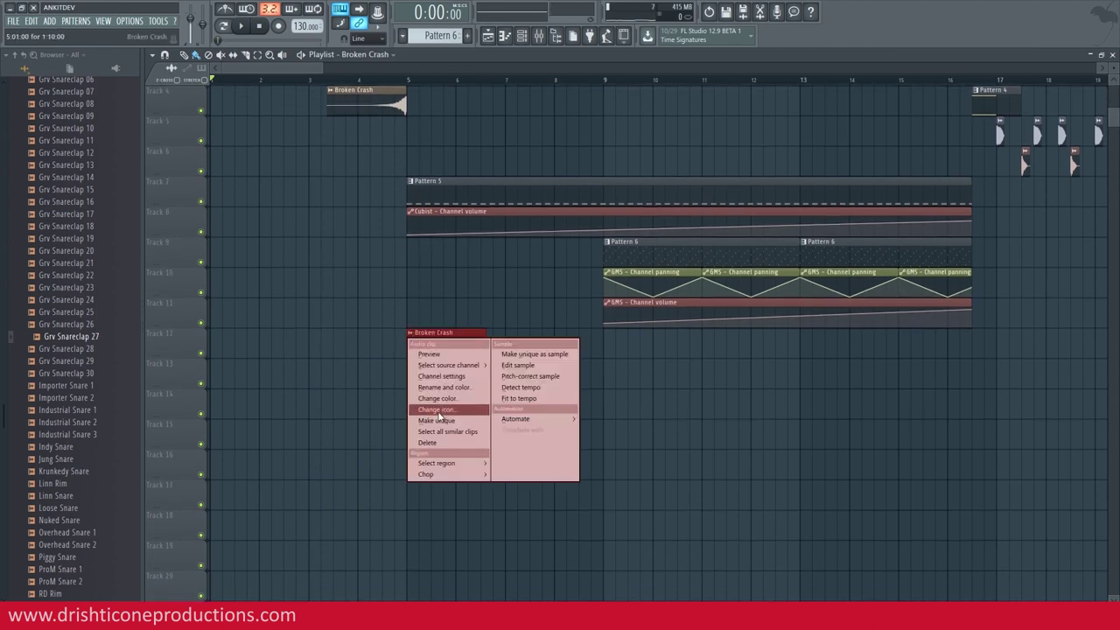
left_click(442, 421)
double_click(464, 342)
left_click(337, 247)
key("Escape")
key("space")
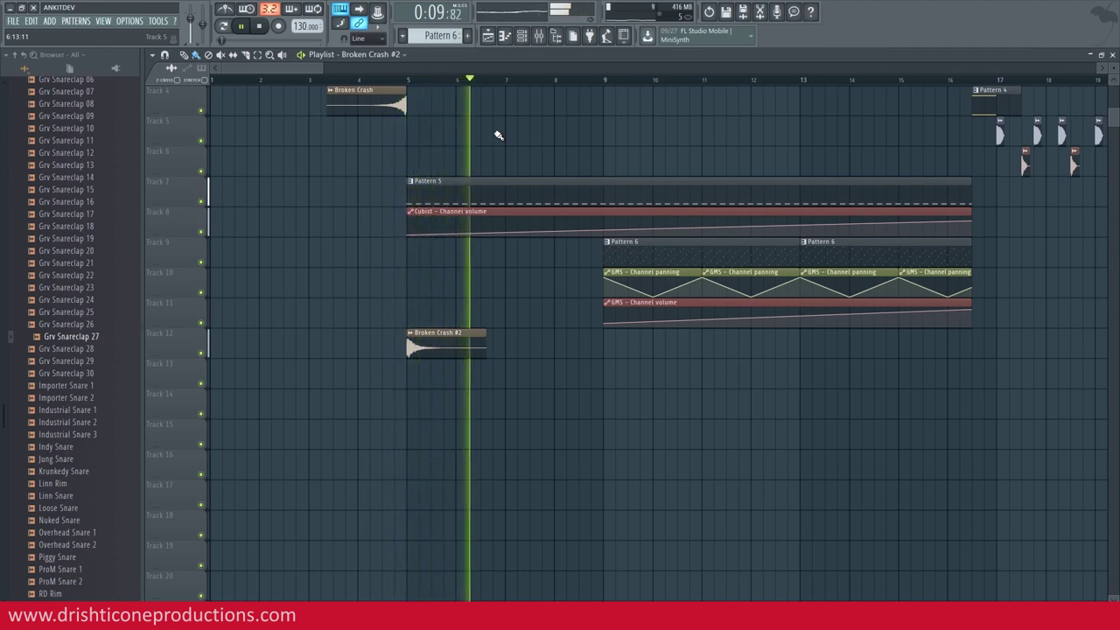
key("space")
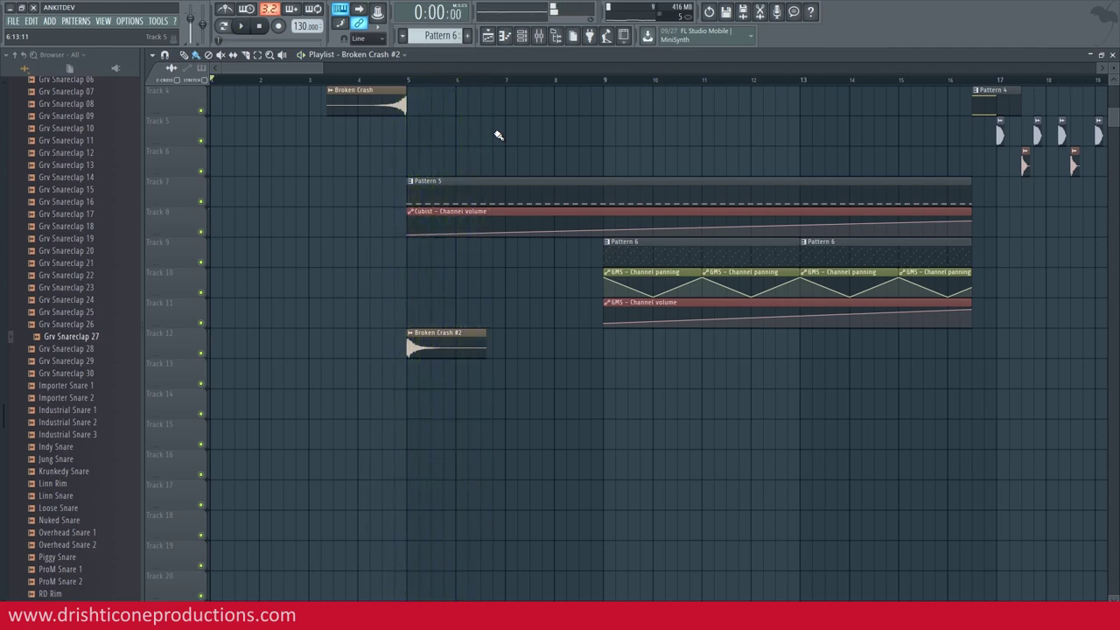
- Route the Broken Crash #2 clip to mixer insert 32 and bring up that insert in the mixer
double_click(446, 349)
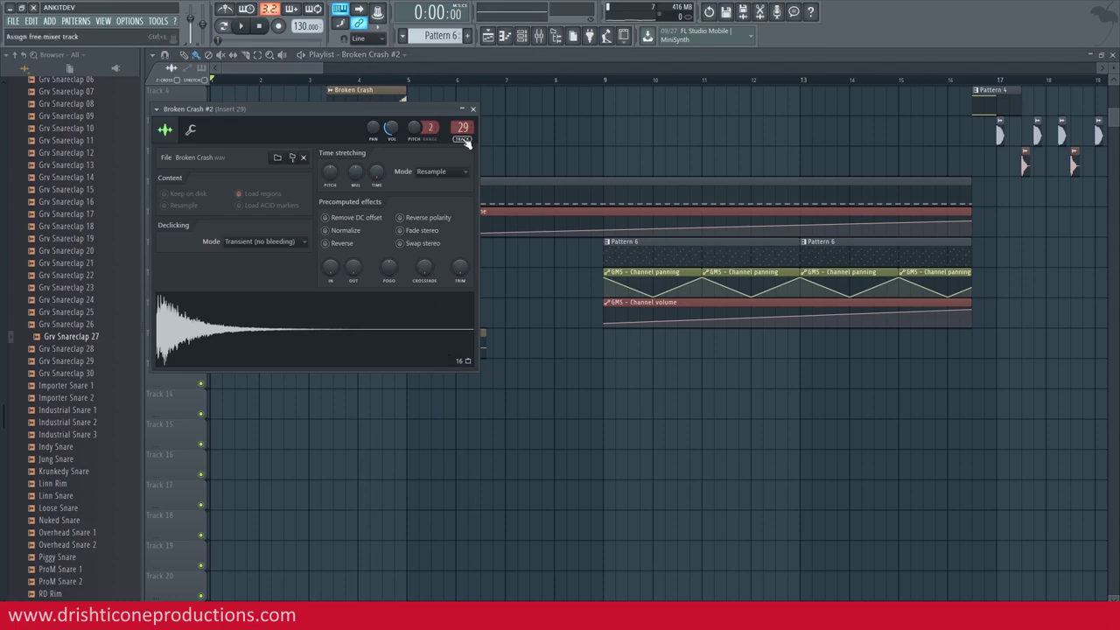
left_click(540, 37)
left_click(791, 225)
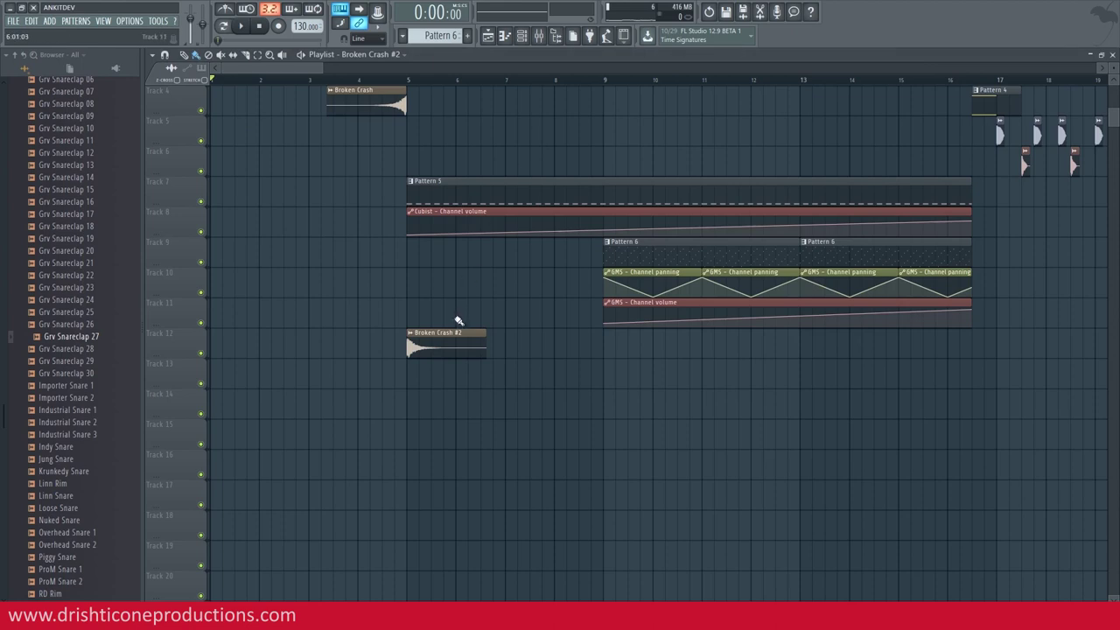
double_click(451, 335)
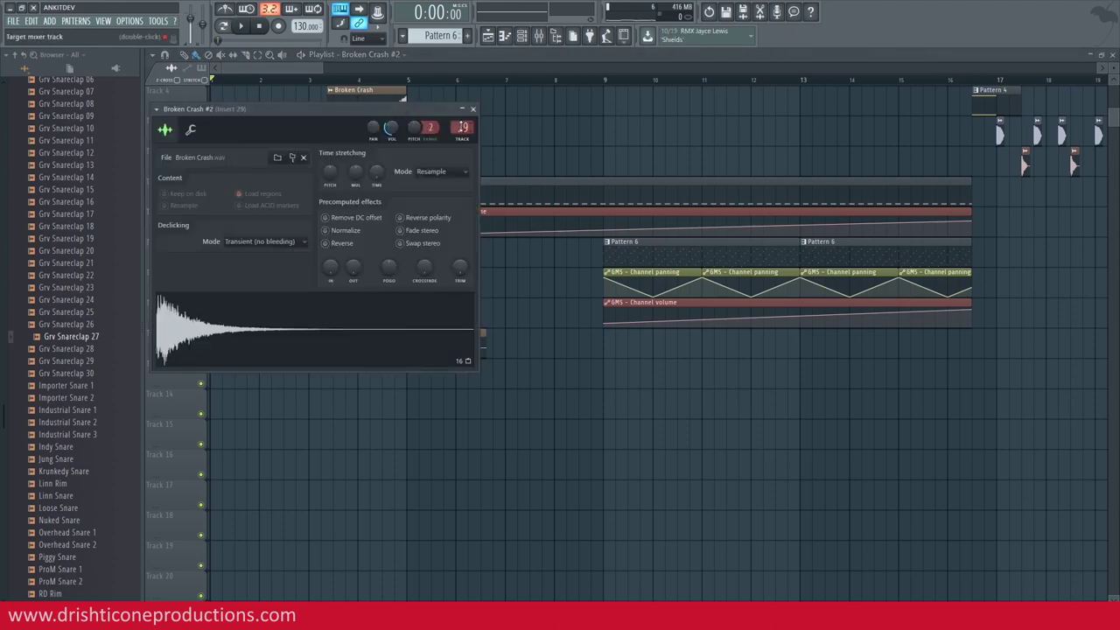
left_click(540, 37)
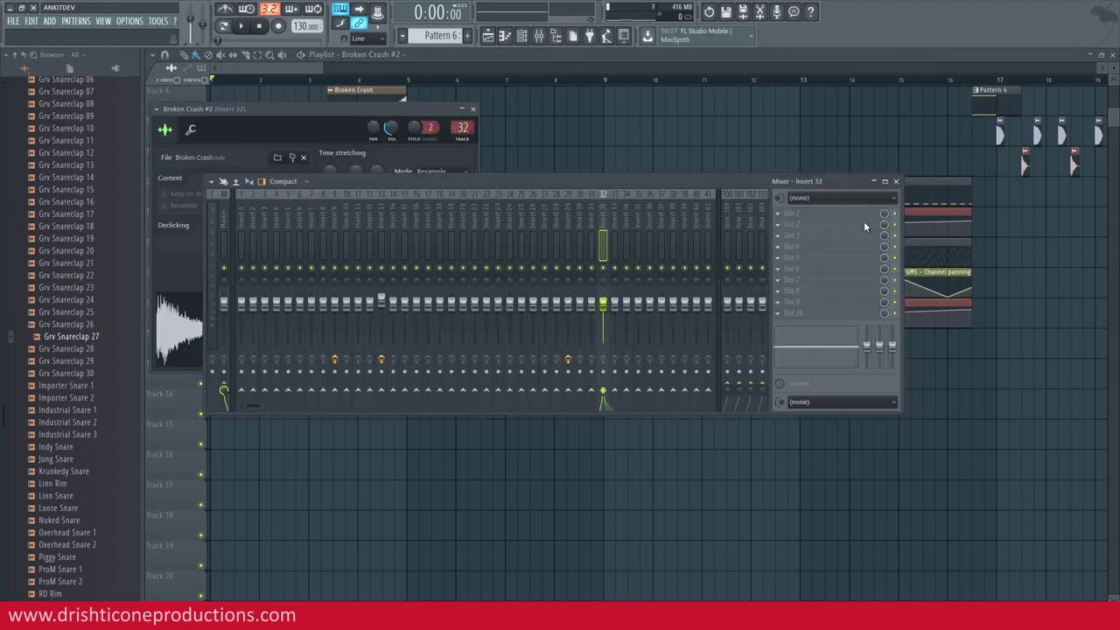
- Load Fruity Reeverb 2 into the first effect slot of insert 32 and lower its mix level
left_click(796, 219)
left_click(945, 340)
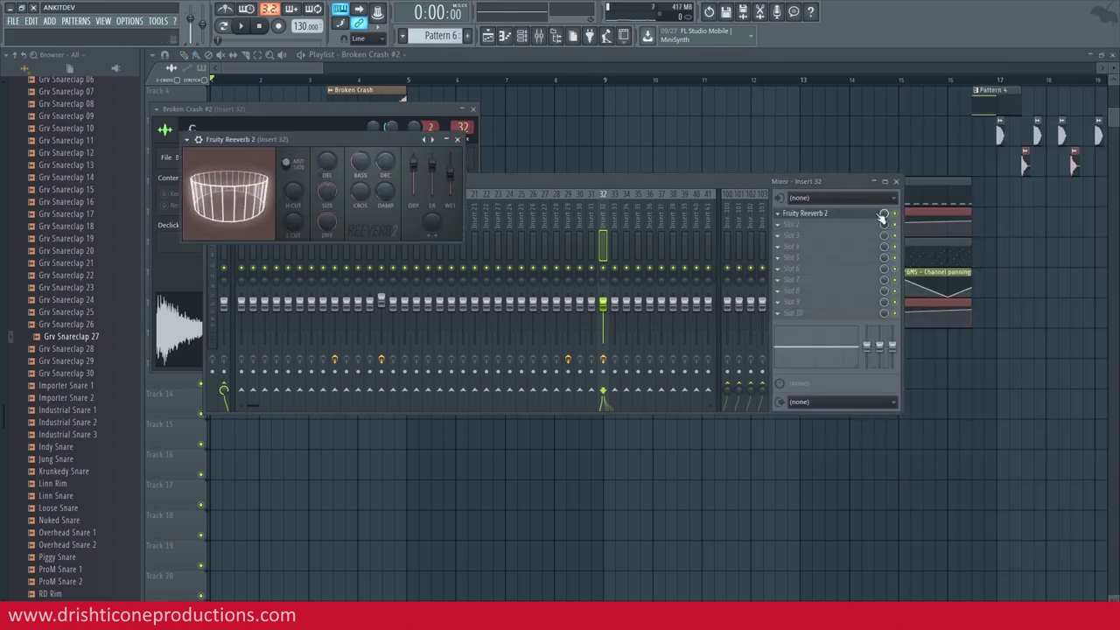
left_click(888, 258)
- Add Fruity Delay 2 to the second slot of insert 32, choose its delay time and lower its mix level
left_click(786, 227)
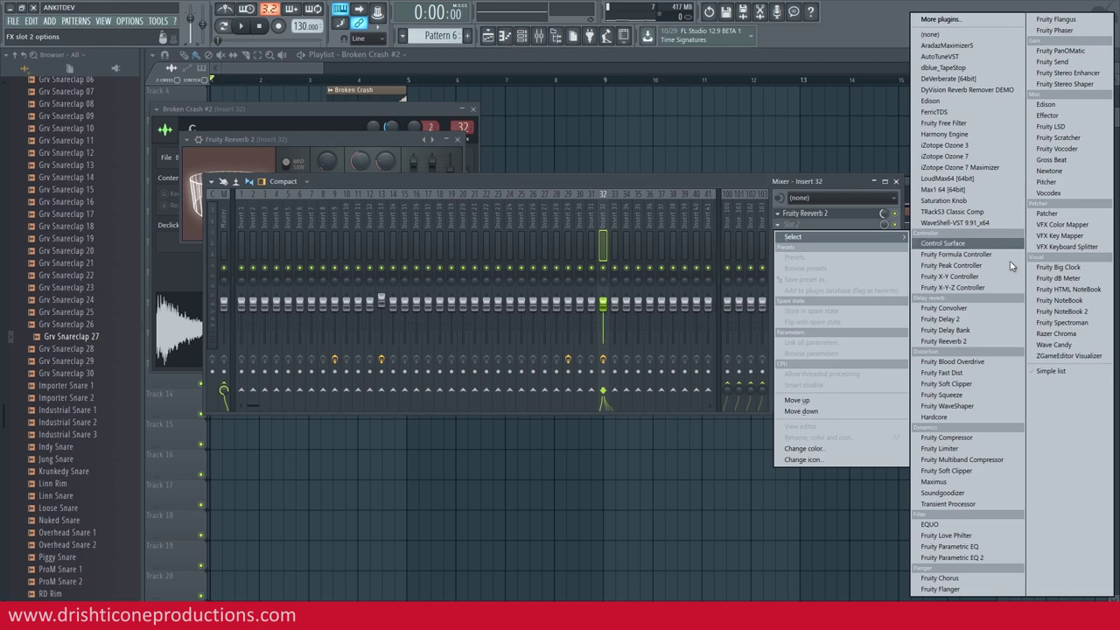
left_click(945, 319)
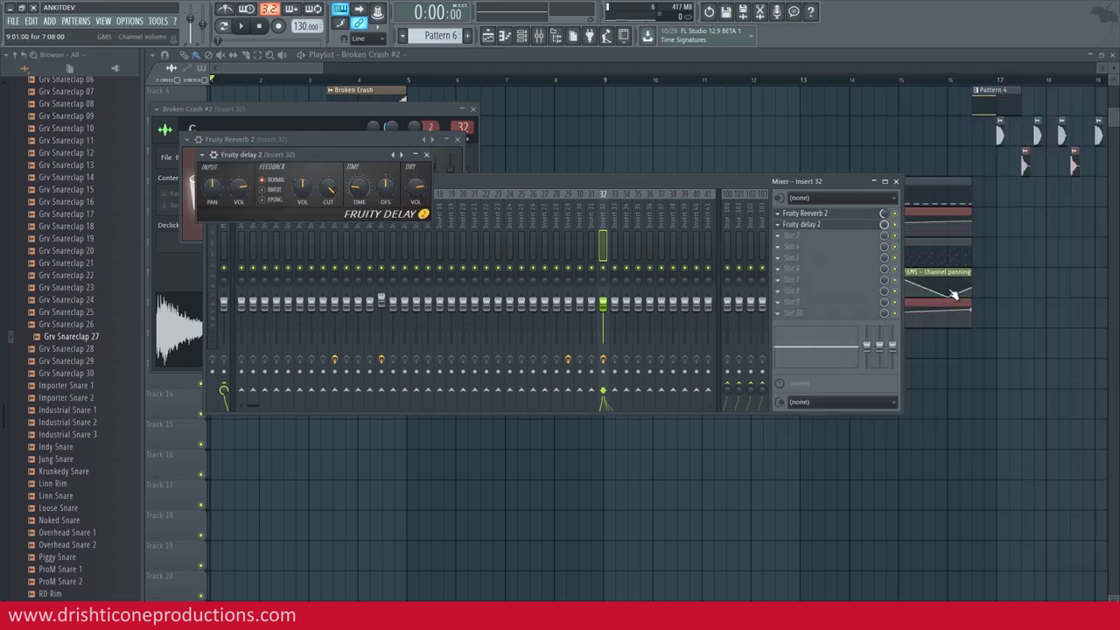
right_click(361, 187)
left_click(498, 235)
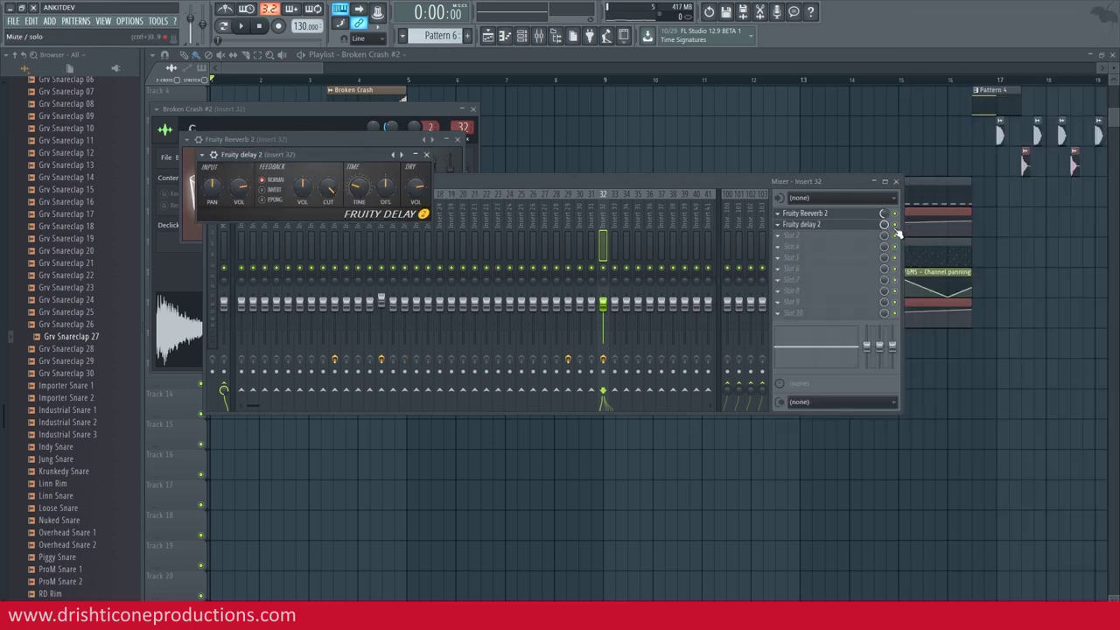
left_click(888, 289)
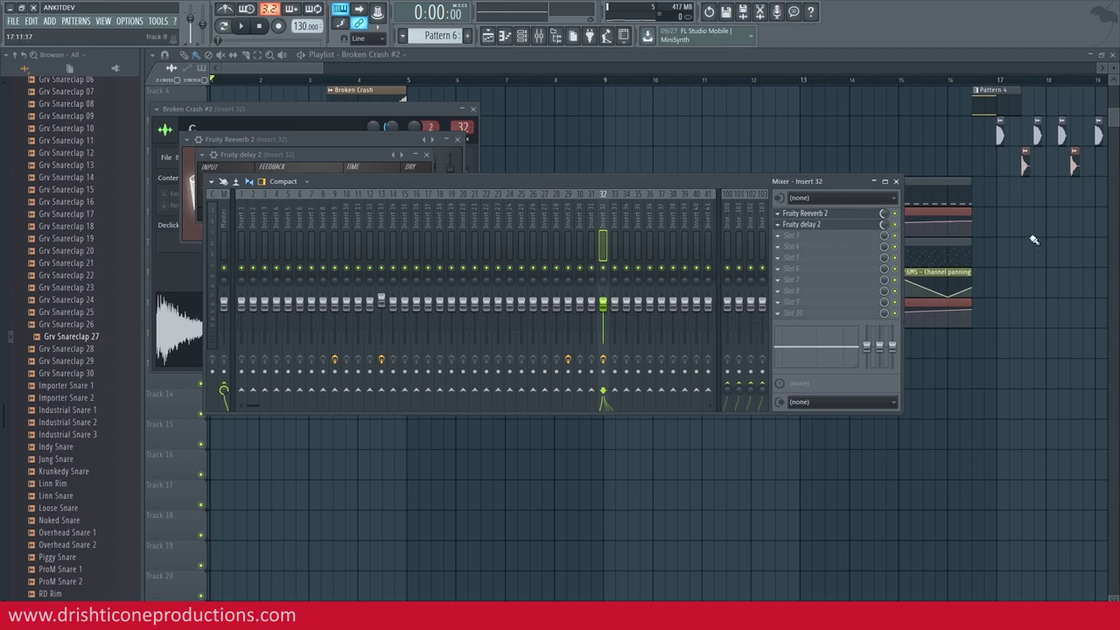
- Close the mixer and play the song from bar 3 to hear the treated crash in the build-up
key("F12")
left_click(334, 81)
key("space")
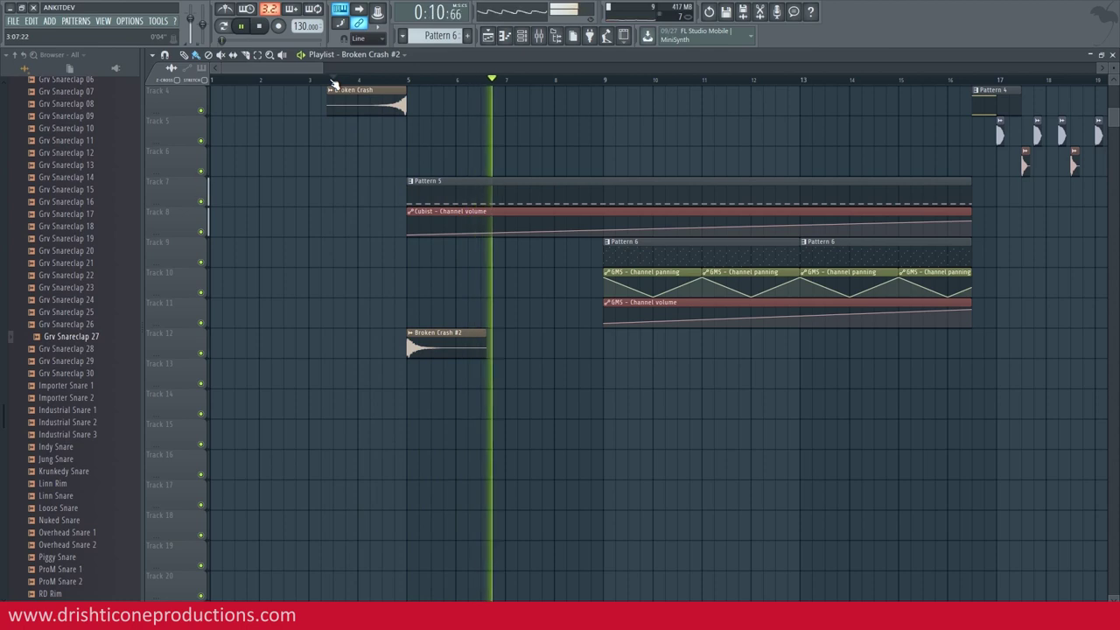
scroll(492, 180, "up", 3)
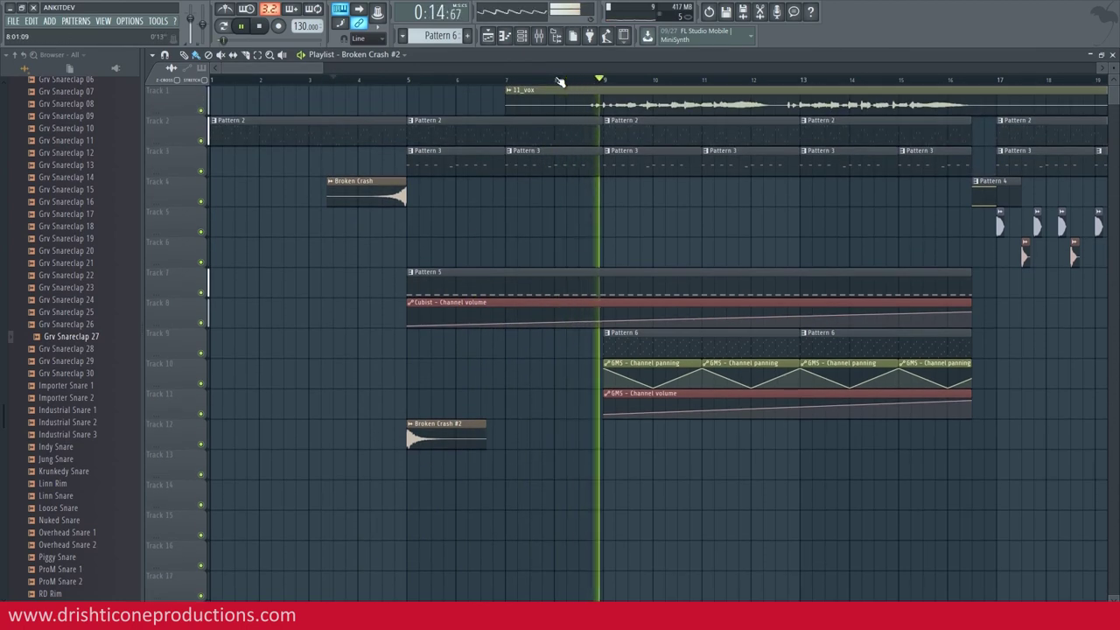
scroll(559, 82, "down", 2)
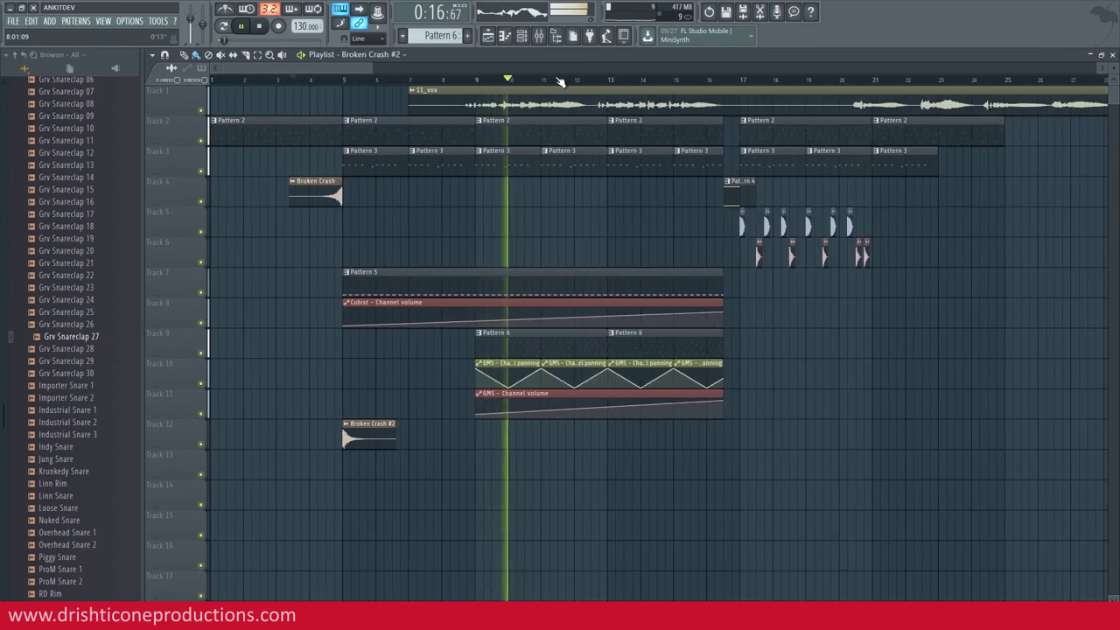
scroll(560, 82, "down", 2)
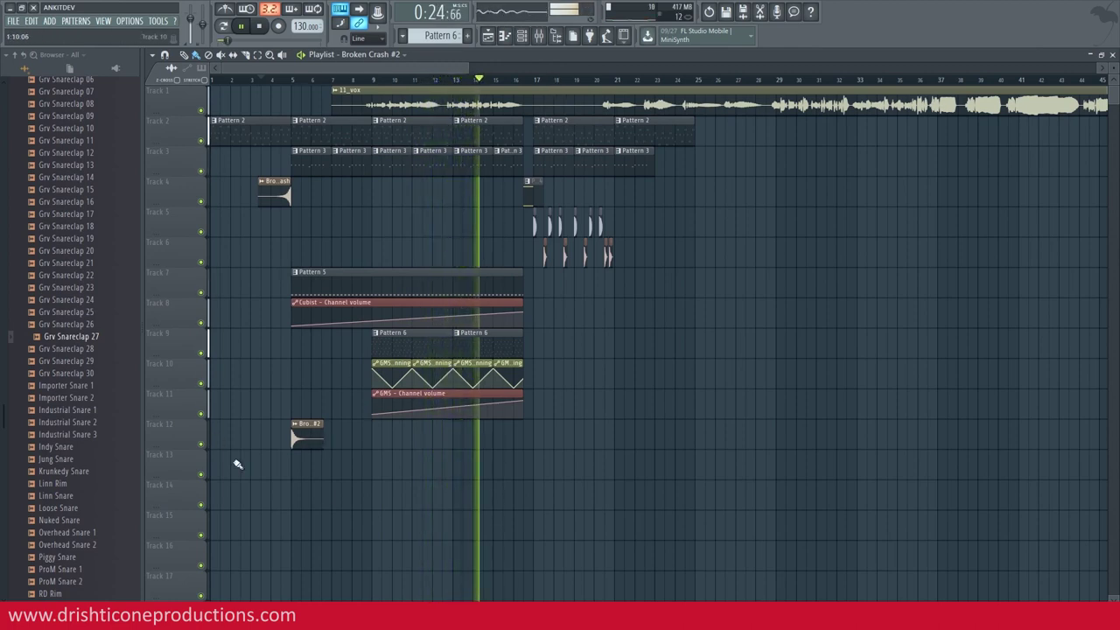
- Try a Broken Crash #2 copy at bar 17 on Track 12 during playback, remove it and stop
left_click(534, 435)
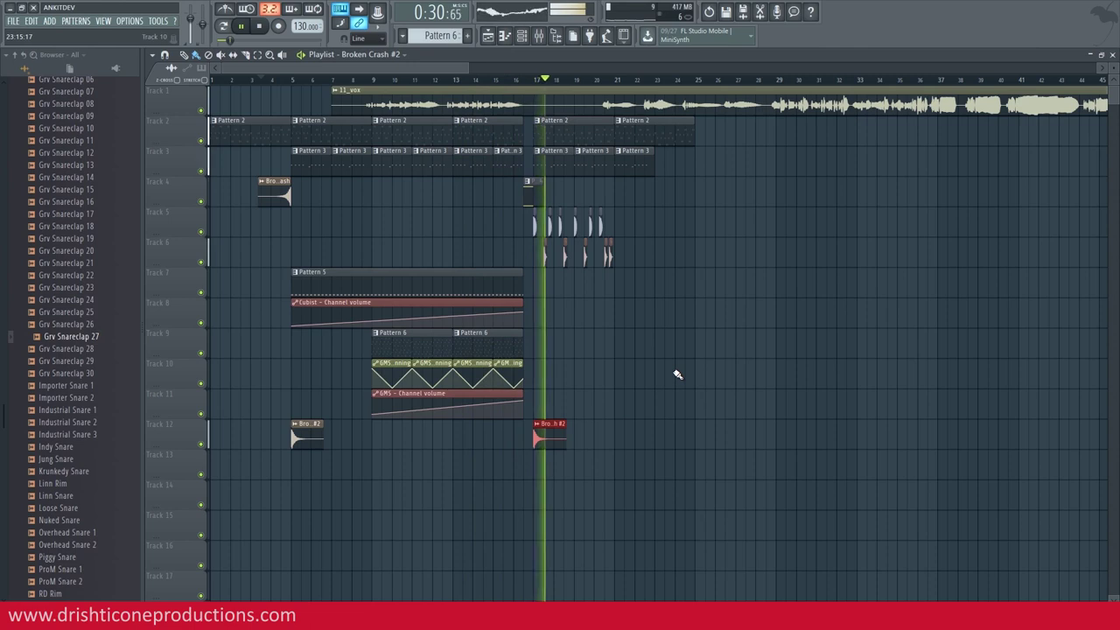
key("space")
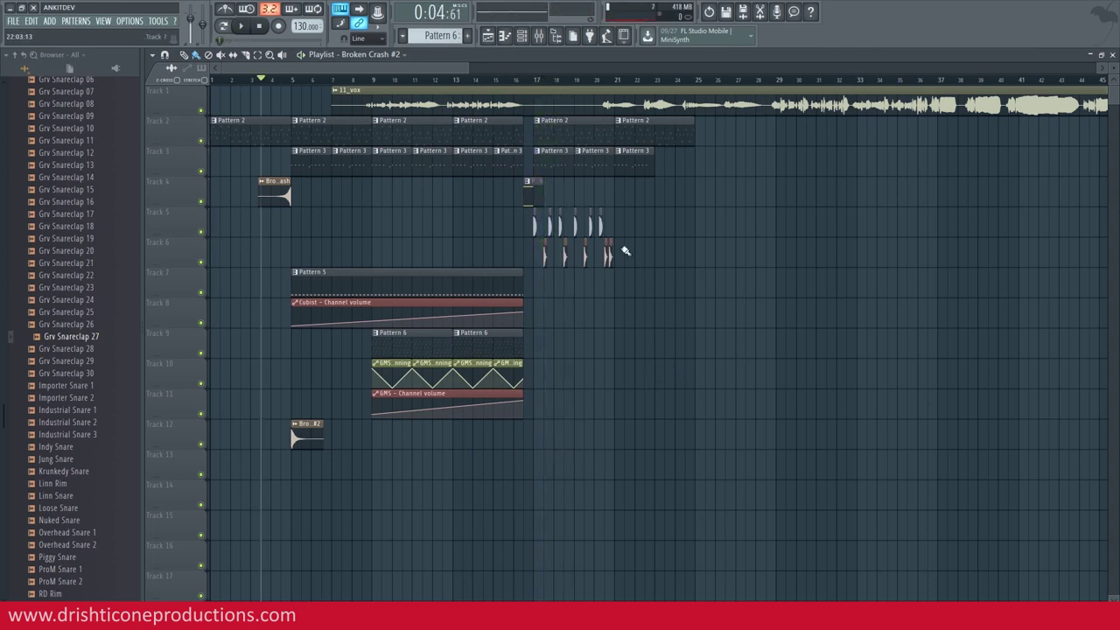
- Play the section from about bar 16 into the drums after the drop
left_click(513, 82)
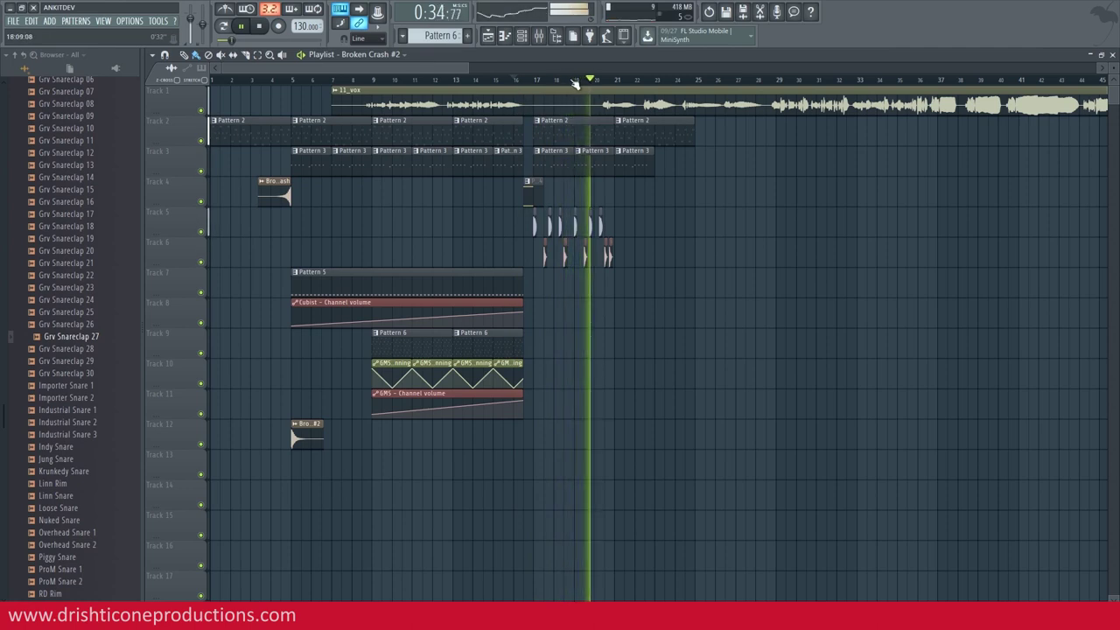
scroll(573, 83, "up", 2)
key("space")
left_click(513, 82)
- Switch to the empty Pattern 7 and add a Toxic Biohazard synthesizer channel
scroll(625, 295, "down", 2)
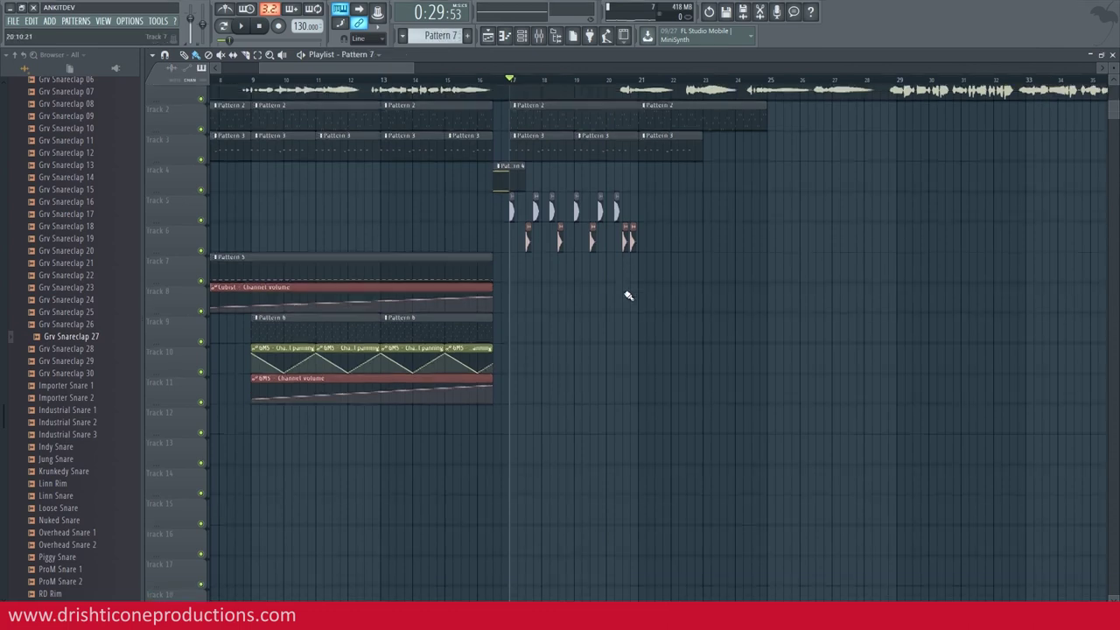
key("F6")
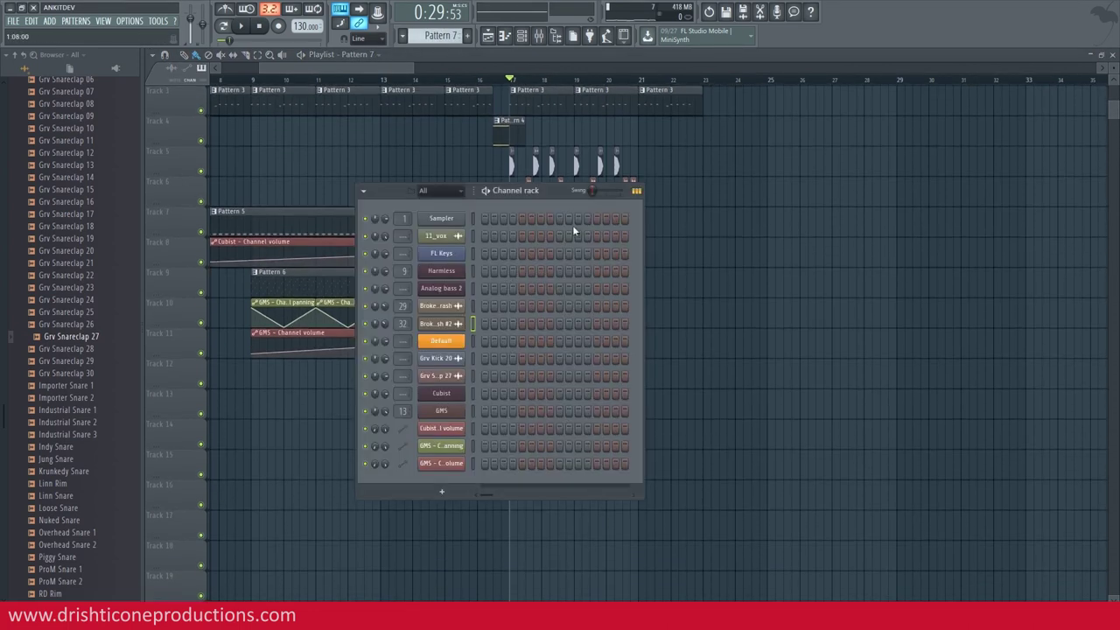
left_click(446, 494)
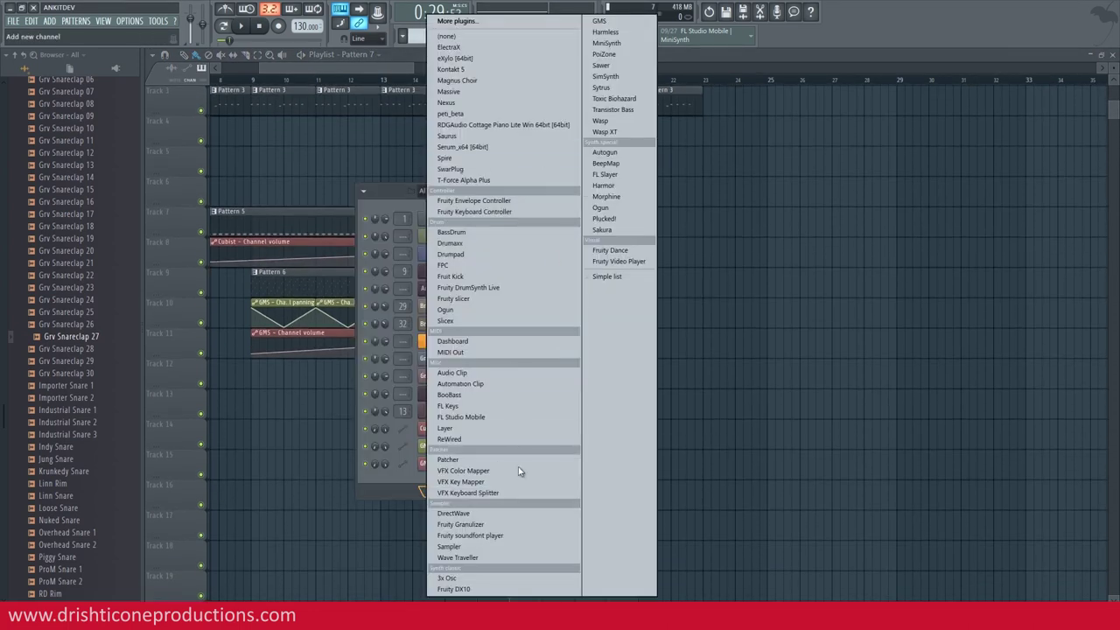
left_click(616, 98)
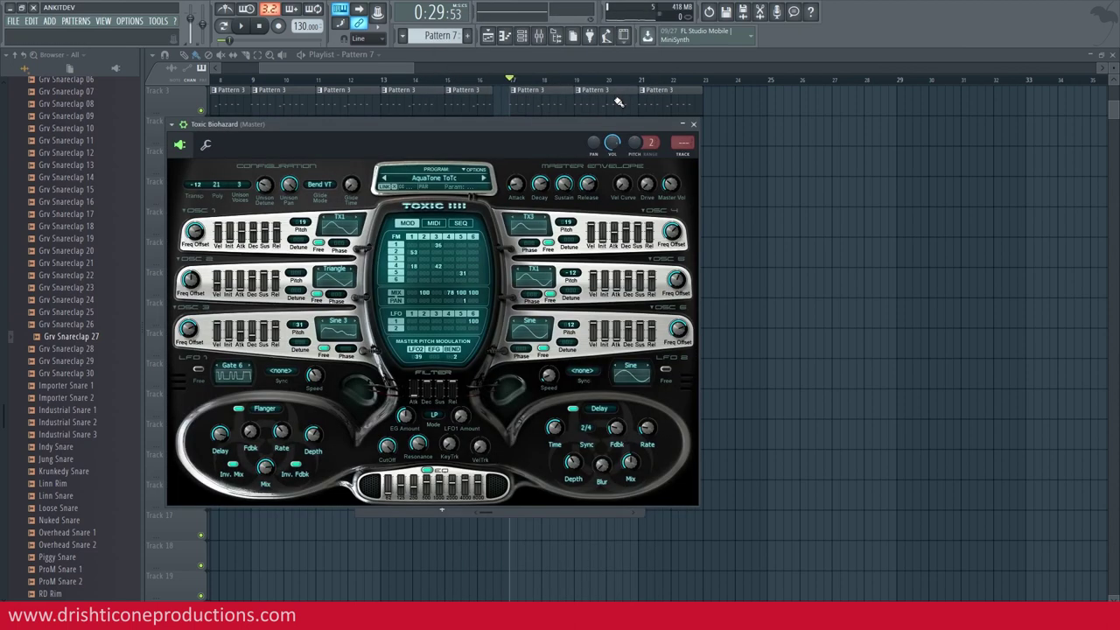
- Load the Amber preset from Toxic Biohazard's Leads bank and close the synthesizer
left_click(437, 176)
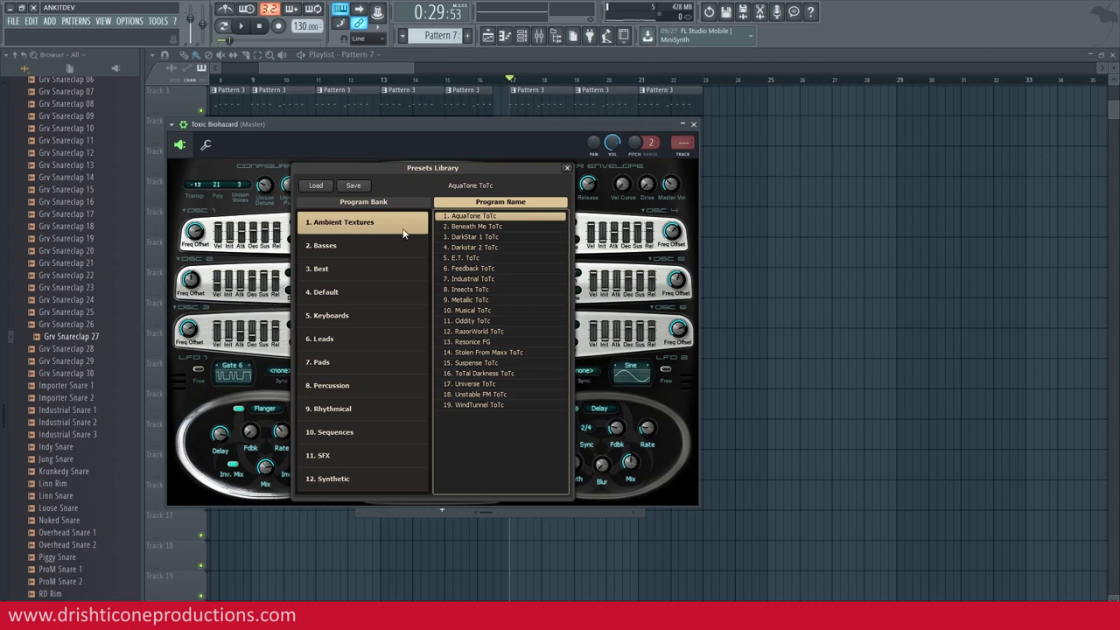
left_click(334, 340)
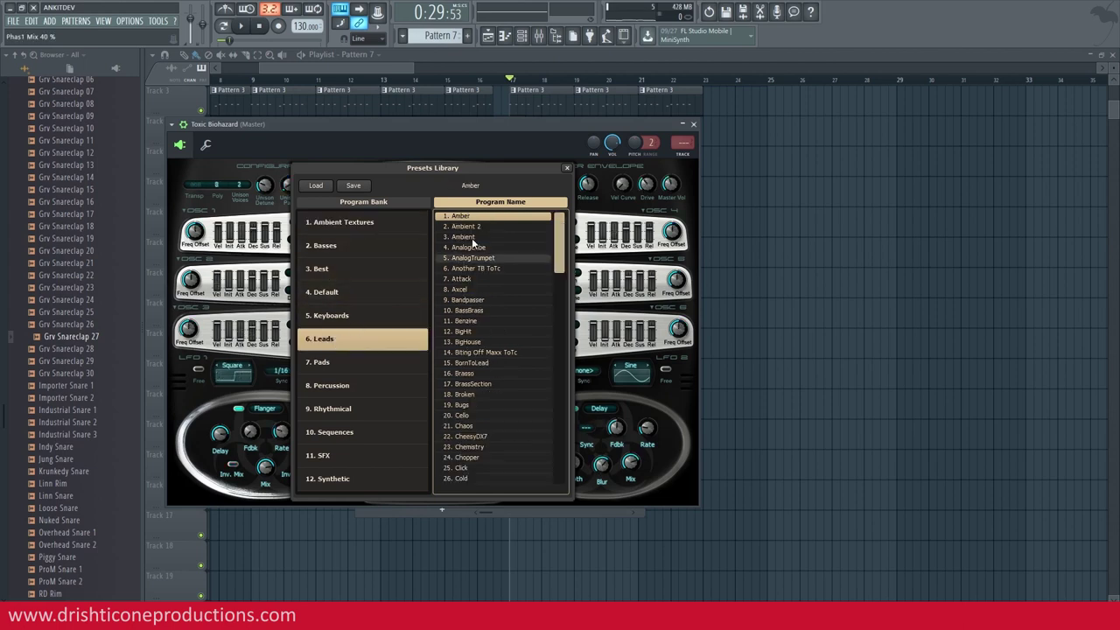
left_click(566, 167)
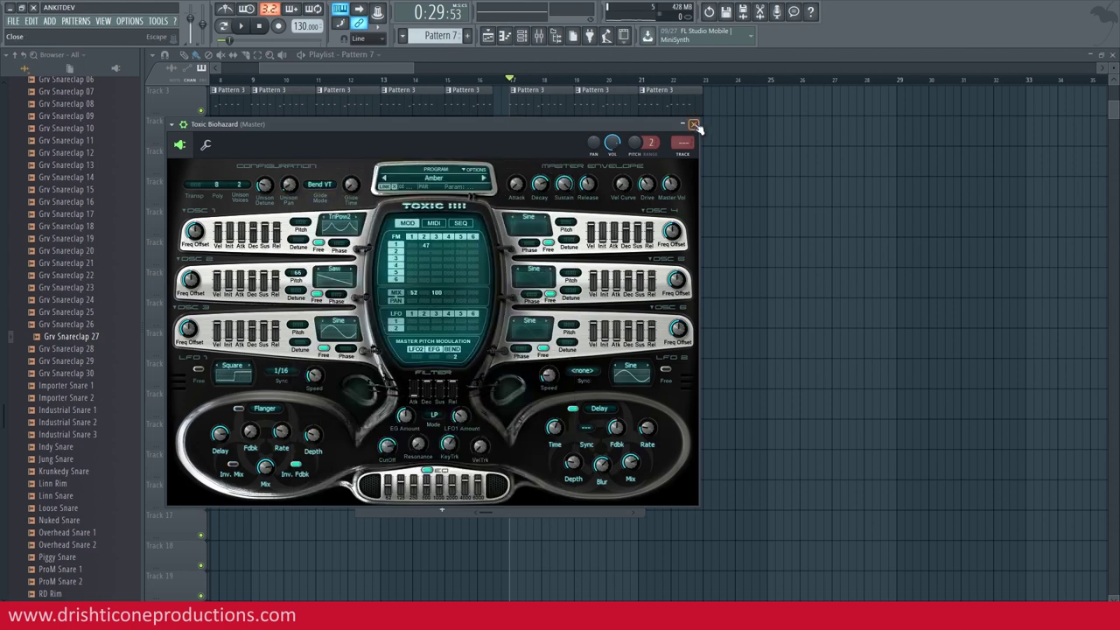
left_click(693, 125)
- Enter a short C#7 note at the start of Toxic Biohazard's piano roll and loop the pattern
right_click(462, 482)
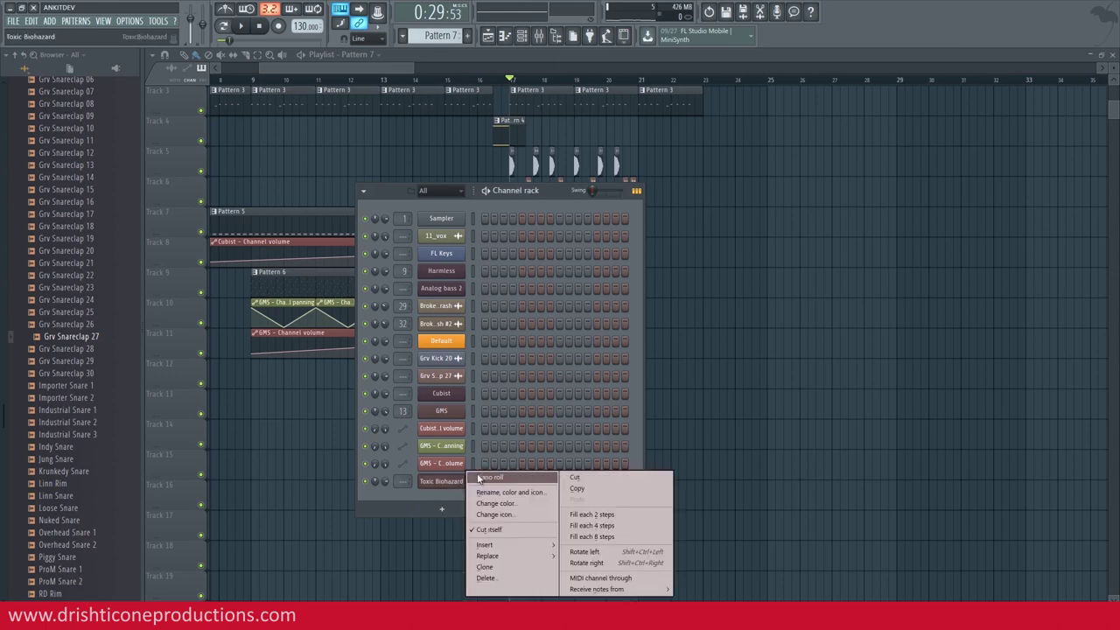
left_click(484, 480)
key("space")
key("space")
left_click_drag(194, 286, 171, 243)
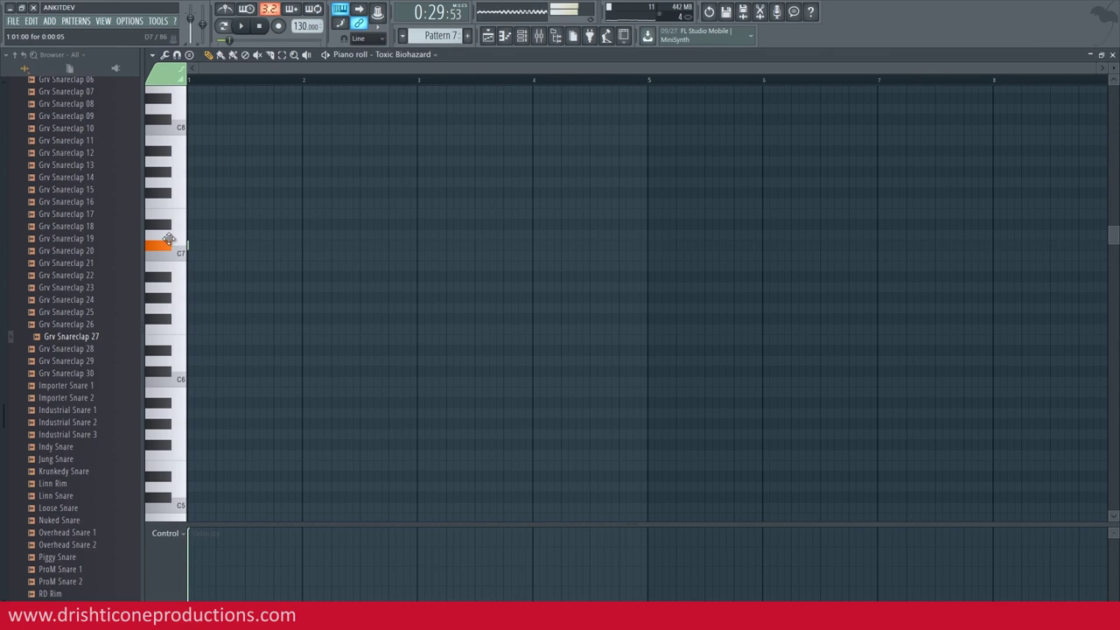
key("space")
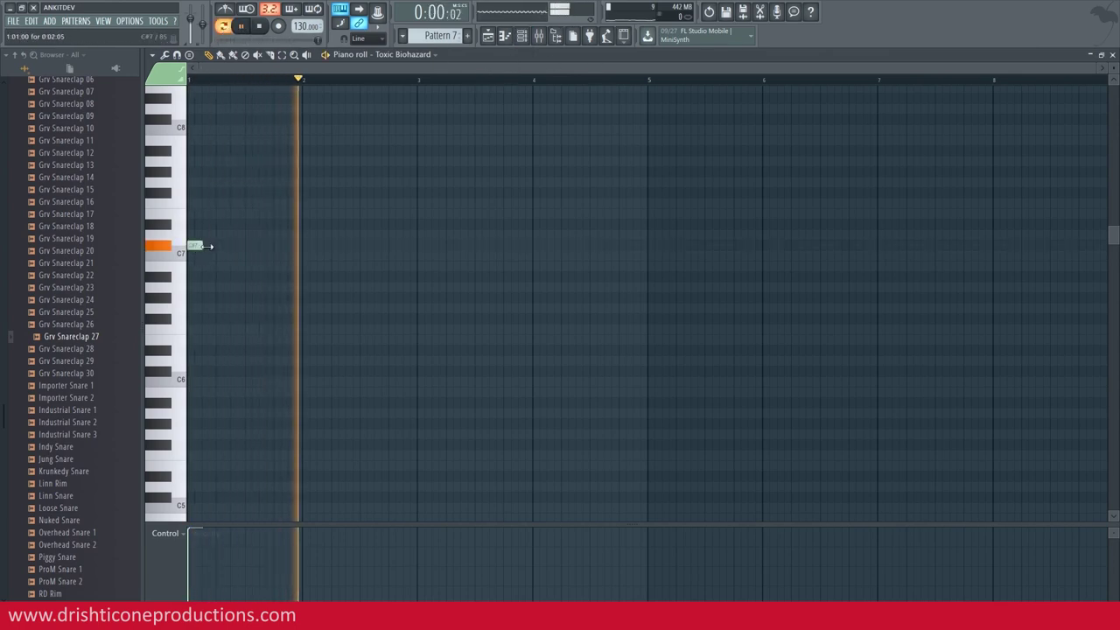
- Open Toxic Biohazard and audition its lead presets in sequence from Amber to Axcel against the looped note
key("F6")
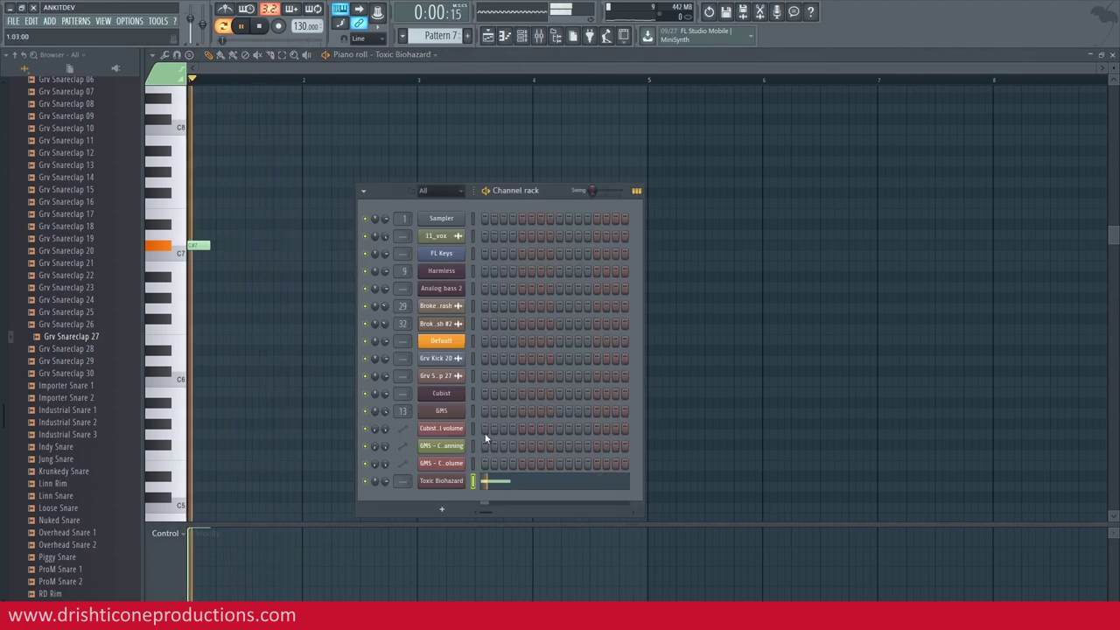
left_click(440, 480)
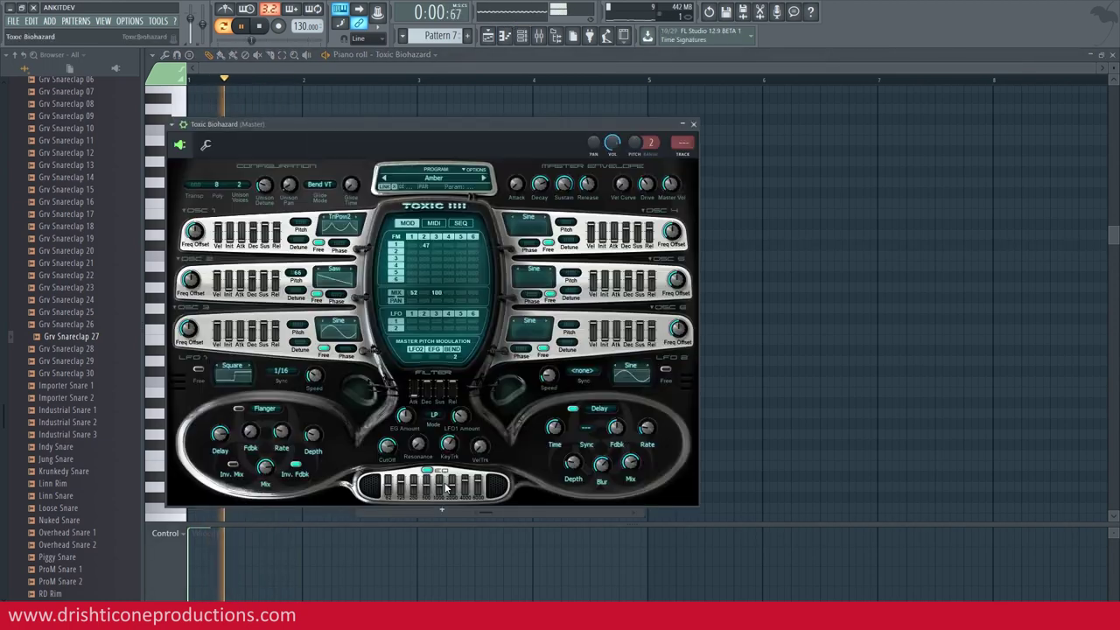
key("space")
left_click(483, 179)
key("space")
key("space")
left_click(482, 179)
left_click(483, 179)
left_click(483, 180)
key("space")
key("space")
left_click(483, 180)
key("space")
key("space")
left_click(483, 180)
key("space")
key("space")
left_click(482, 180)
key("space")
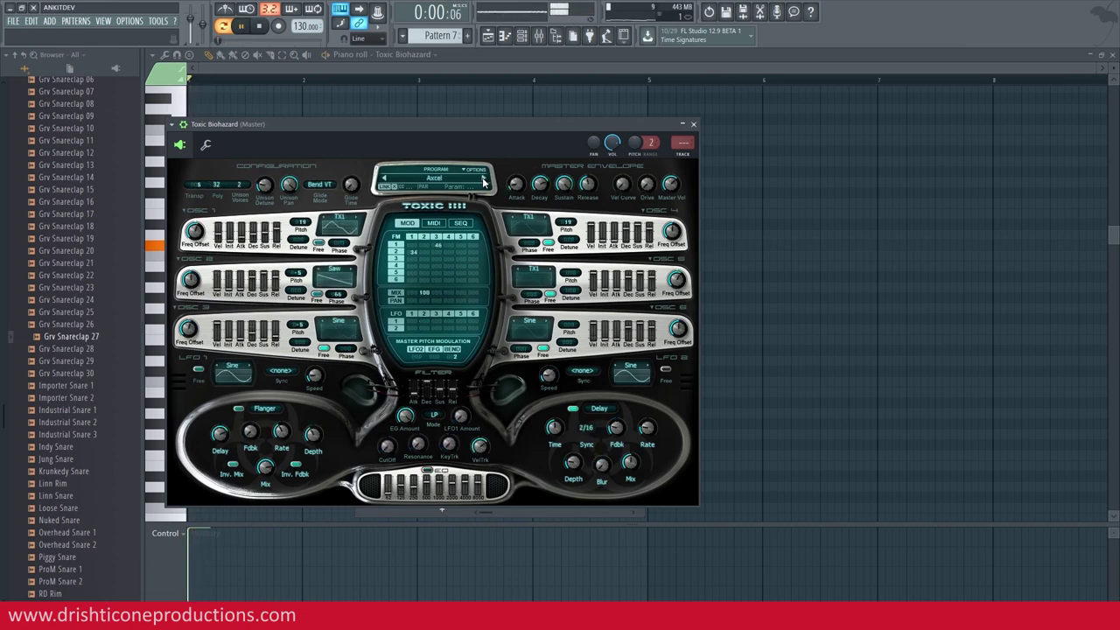
- Continue auditioning Toxic Biohazard presets past Biting Off Mexx ToTc until BrassSection is loaded
key("space")
left_click(483, 180)
key("space")
key("space")
left_click(482, 180)
key("space")
key("space")
left_click(483, 180)
key("space")
key("space")
left_click(483, 180)
left_click(483, 180)
key("space")
key("space")
left_click(483, 181)
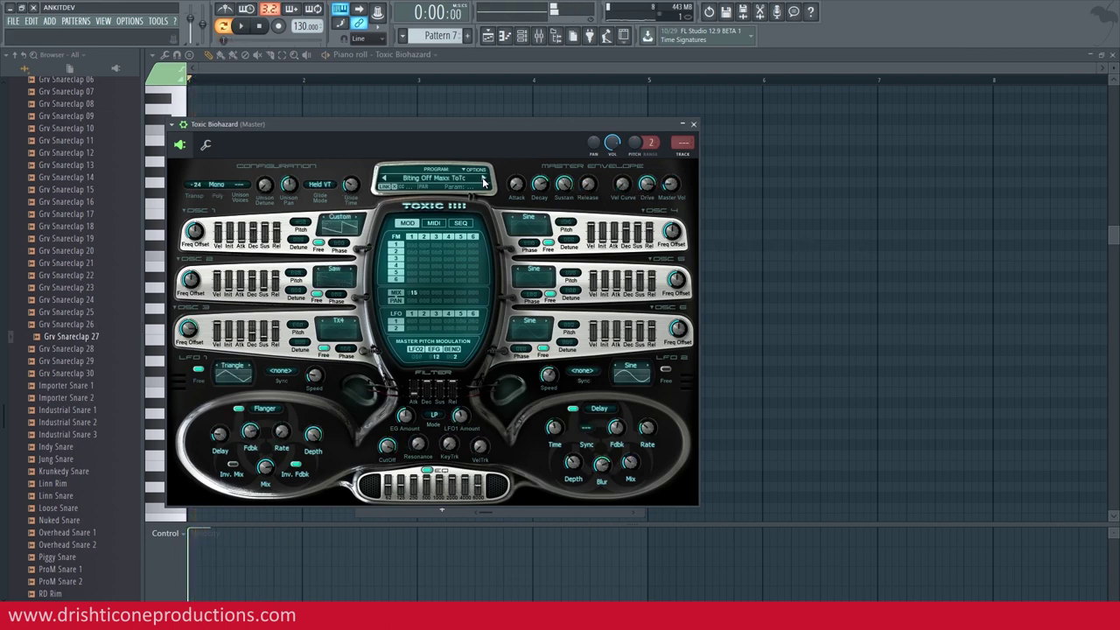
left_click(482, 180)
left_click(483, 180)
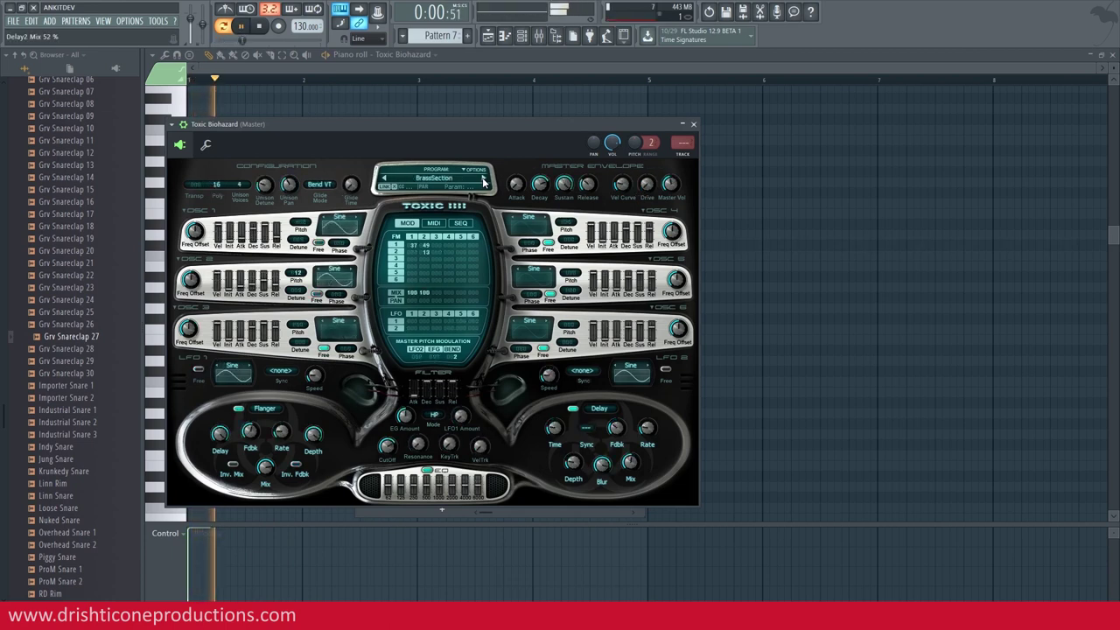
key("space")
- Move the C#7 note in Toxic Biohazard's piano roll down to C#5 and play it
left_click(464, 63)
left_click_drag(196, 245, 196, 497)
key("space")
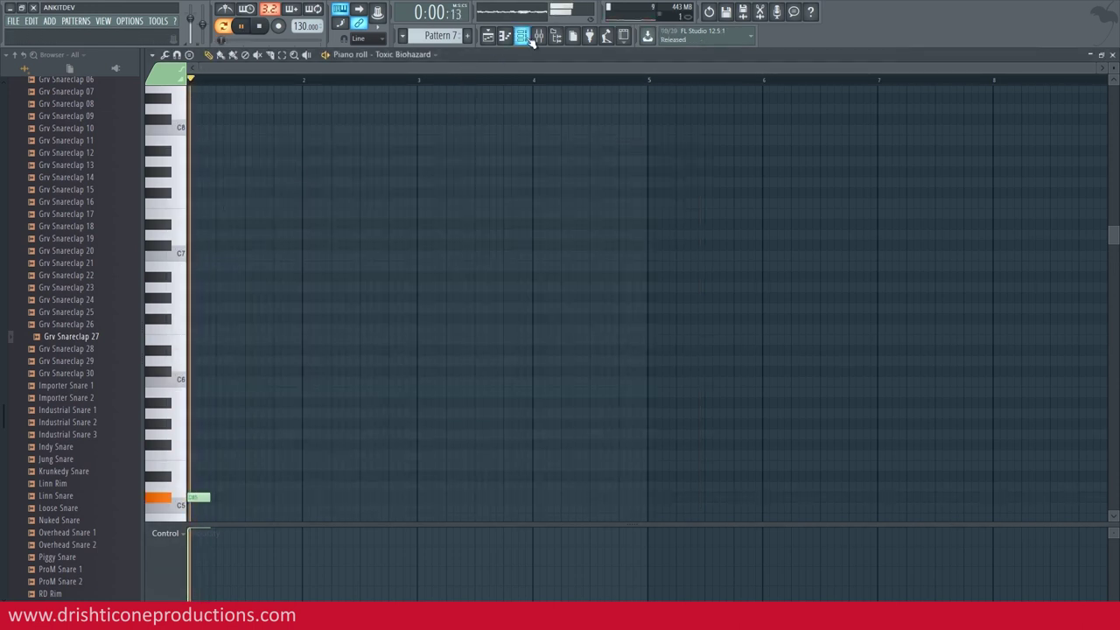
- Reopen Toxic Biohazard and audition presets from Bugs through CheesyDX7 and Chemistry, settling on Chopper
left_click(522, 36)
key("space")
left_click(454, 484)
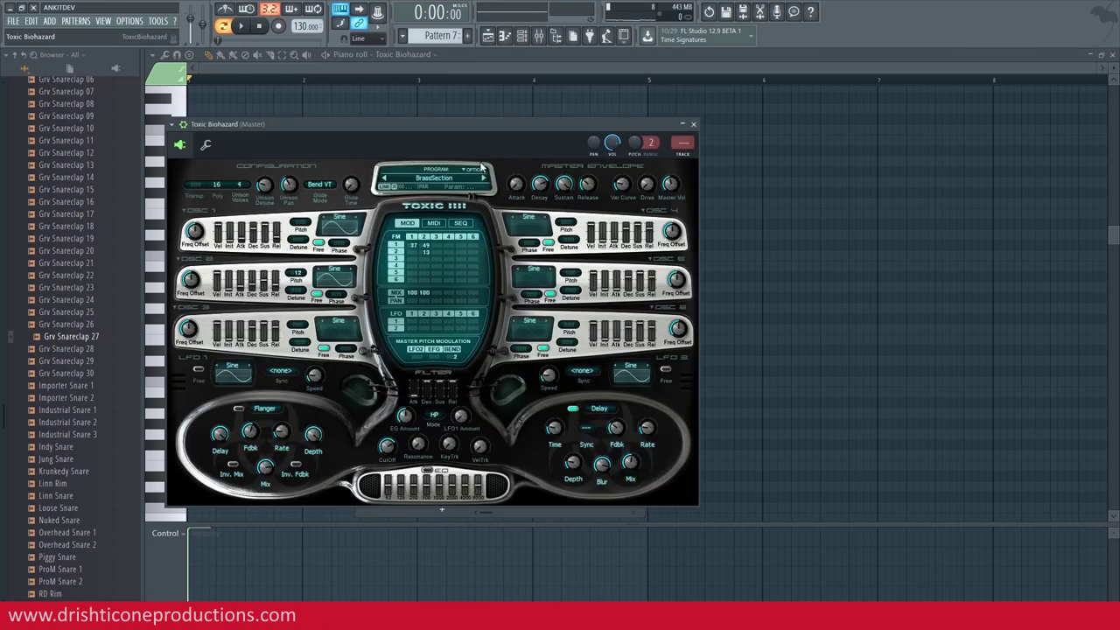
left_click(484, 179)
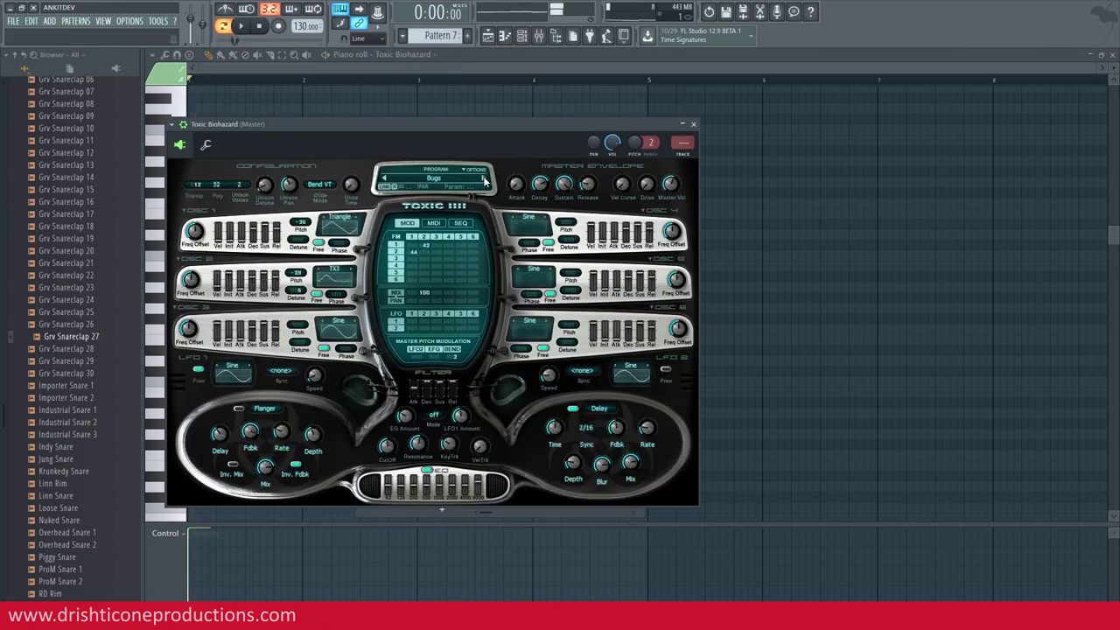
left_click(485, 179)
left_click(485, 179)
left_click(485, 180)
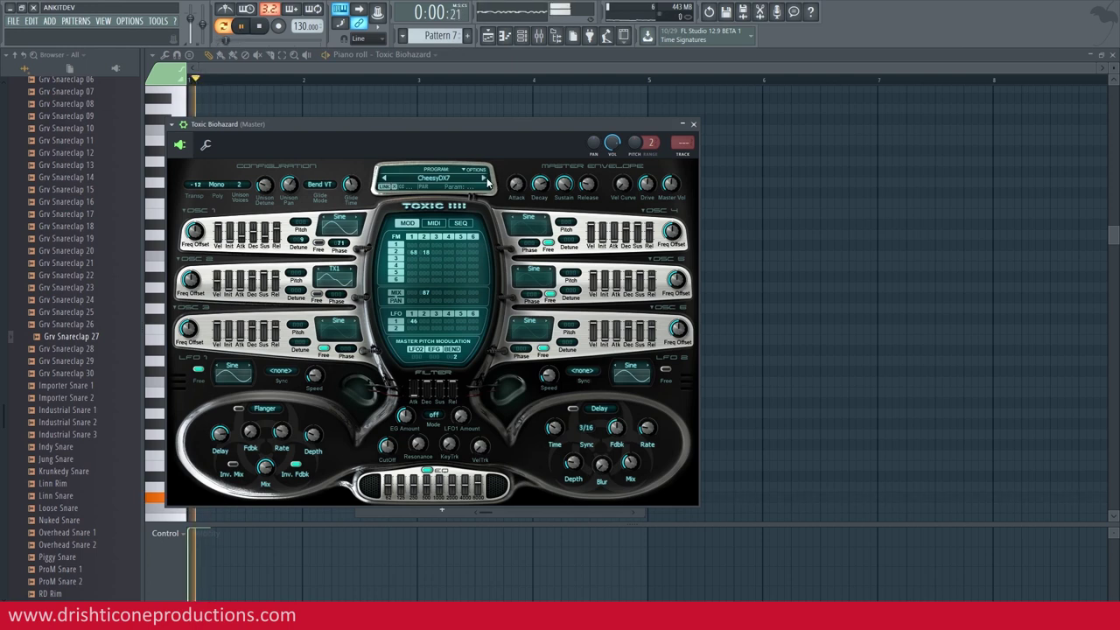
left_click(485, 180)
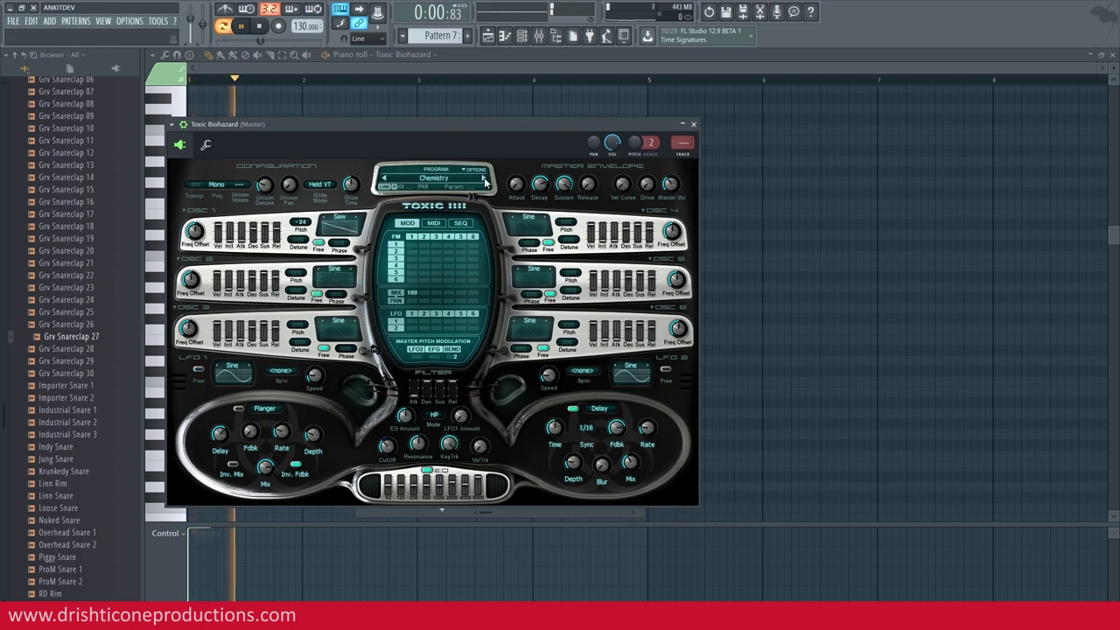
key("space")
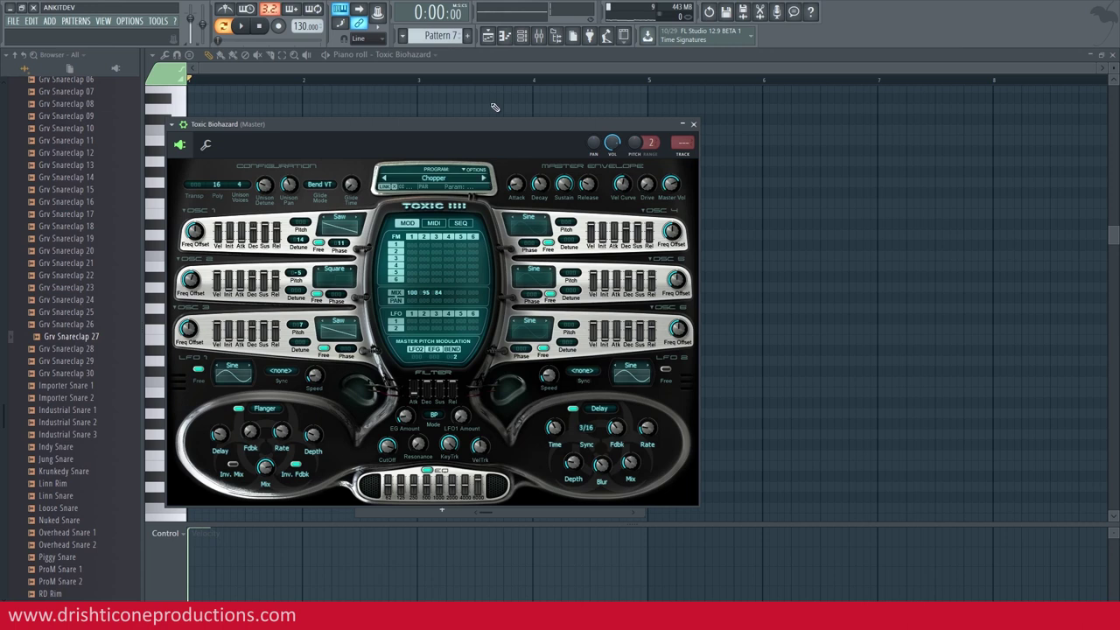
- Stack E5 and G#5 on the opening C#5 note, shorten all three chord notes, and enable the metronome
left_click(501, 69)
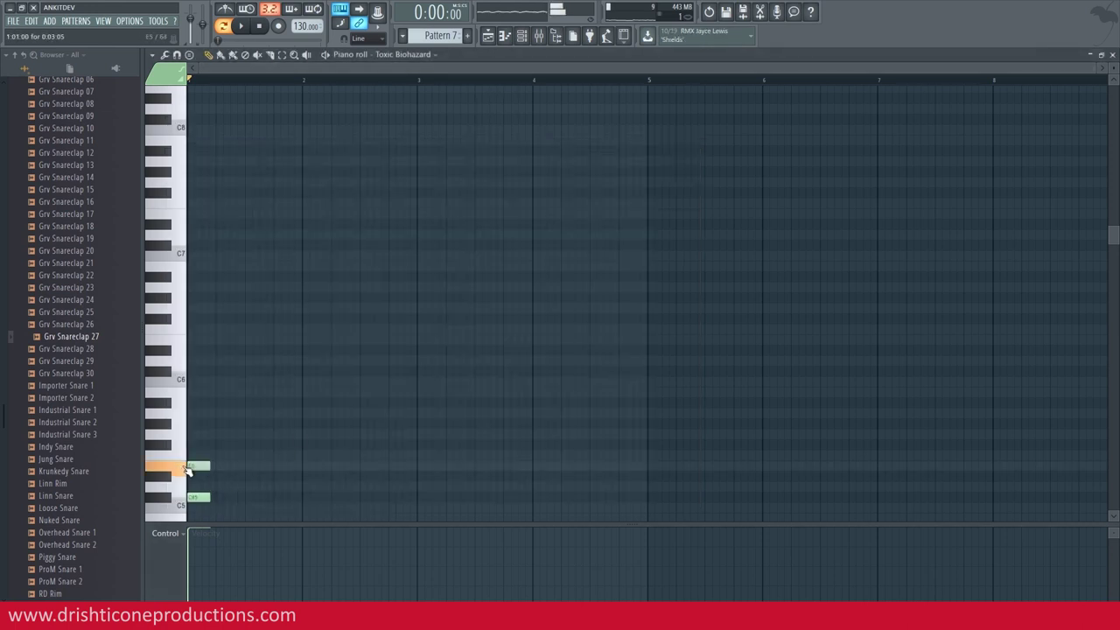
key("space")
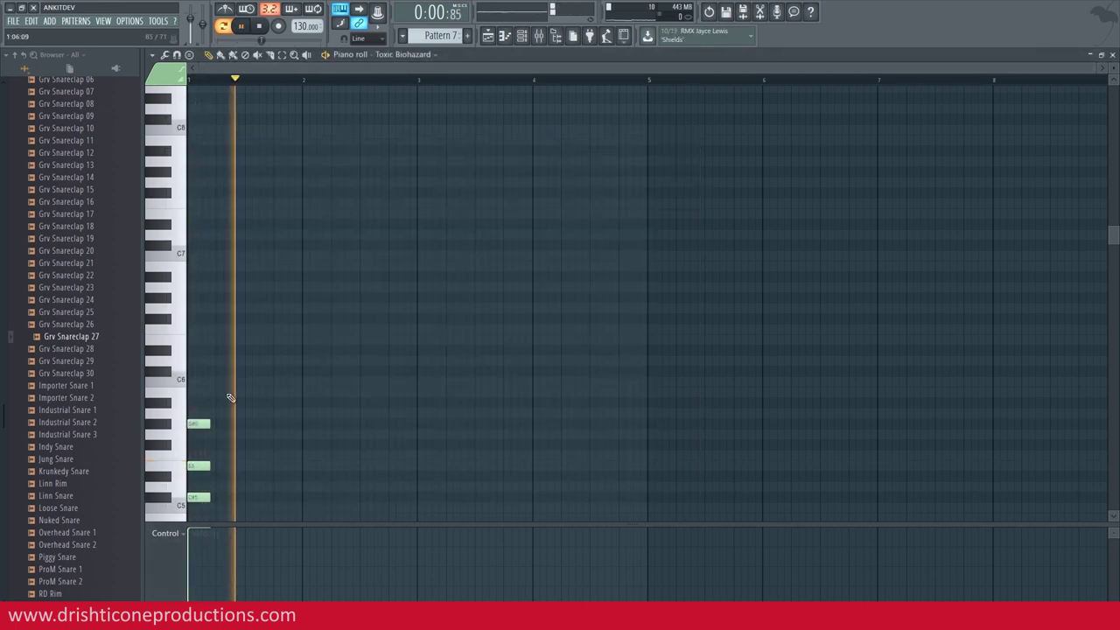
key("ctrl+a")
scroll(195, 502, "down", 1)
key("space")
left_click_drag(213, 455, 183, 464)
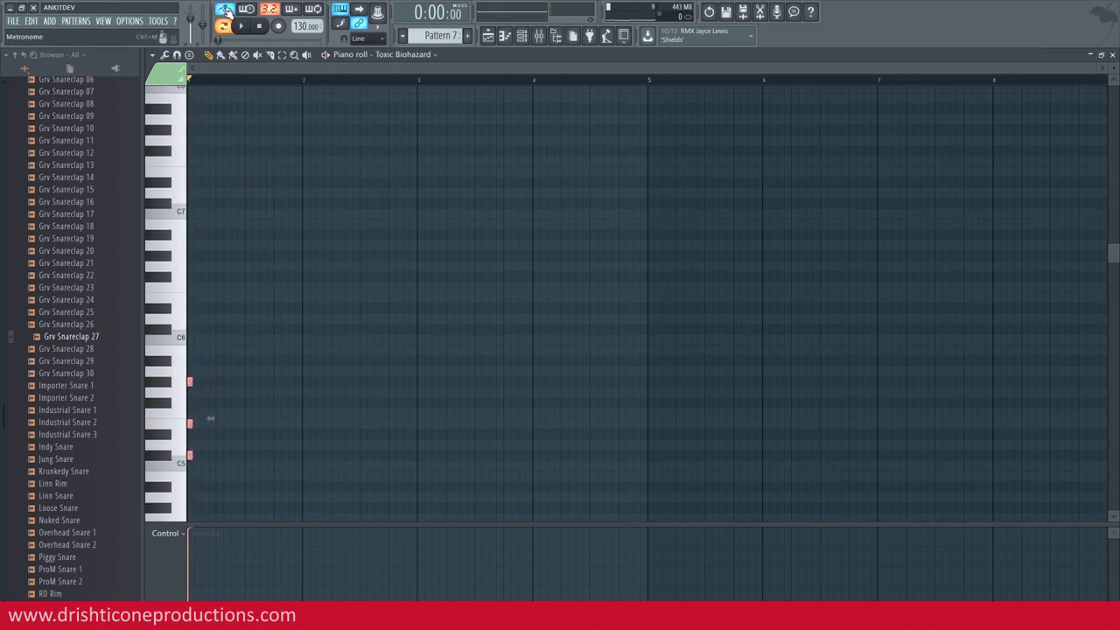
- Lengthen the chord notes slightly, repeat the C#5, E5 and G#5 chord at steps 4 and 7 of bar 1, and play it
scroll(207, 81, "up", 6)
left_click_drag(241, 68, 192, 76)
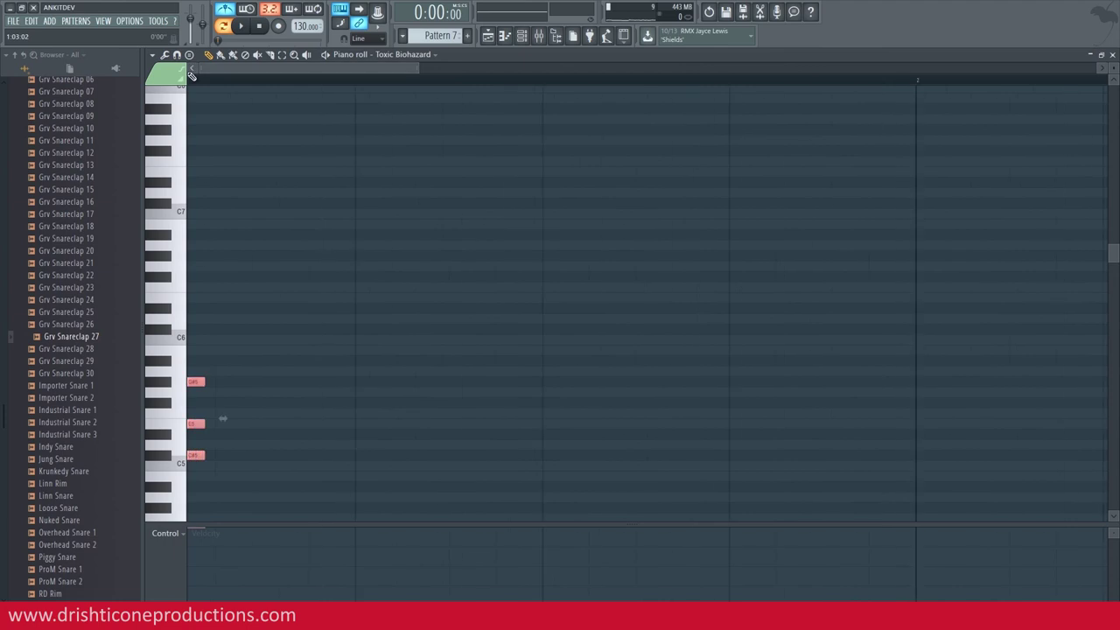
key("space")
key("space")
left_click(338, 382)
left_click_drag(334, 428, 337, 427)
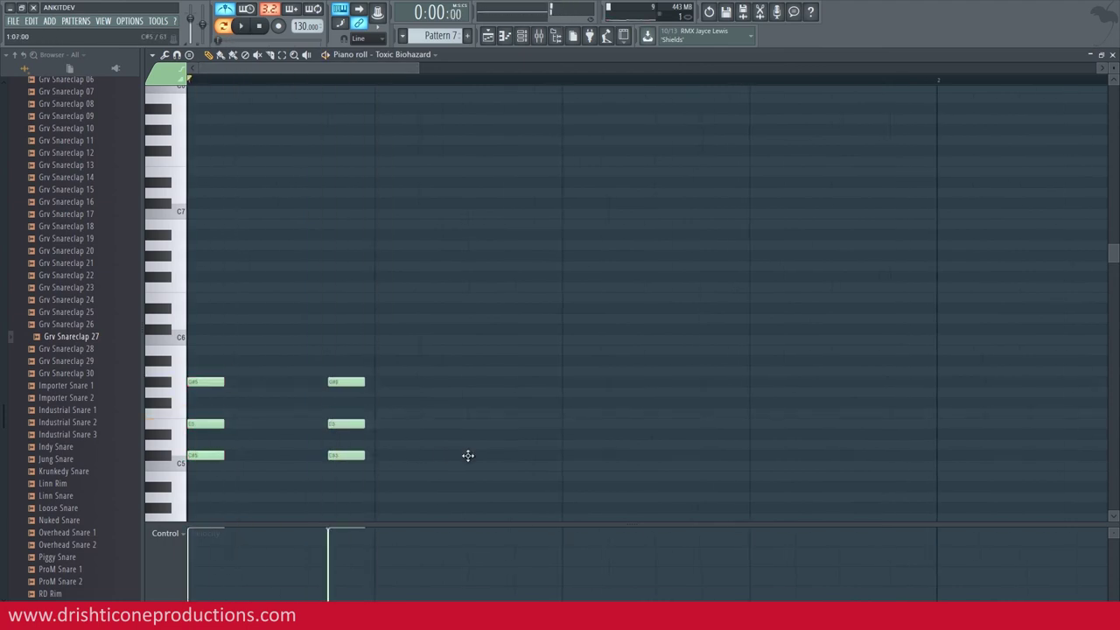
left_click(472, 383)
key("space")
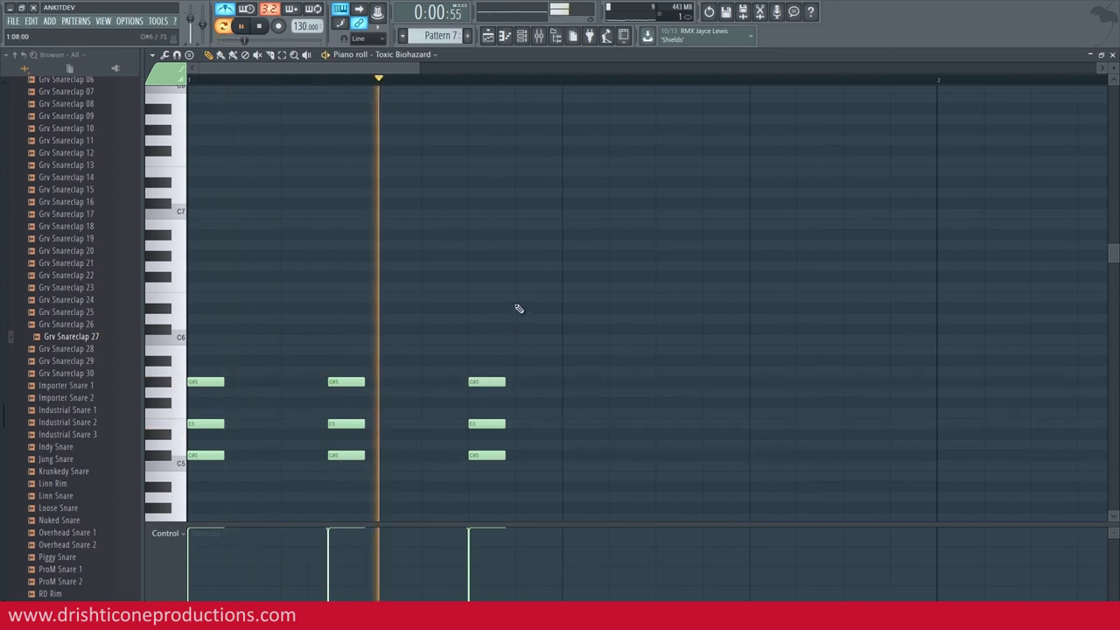
key("space")
- Add C#5, E5 and G#5 chords at steps 10, 13 and 15 of bar 1, and start bar 2 with B4, D#5 and F#5 chords
left_click(610, 456)
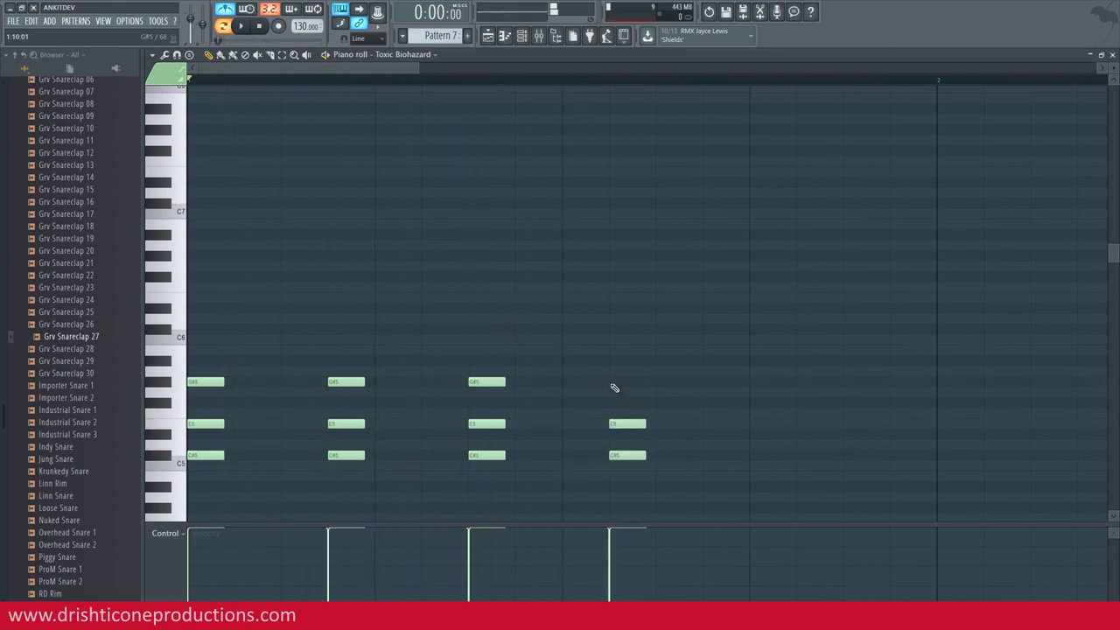
left_click(614, 383)
key("space")
scroll(498, 79, "down", 2)
key("space")
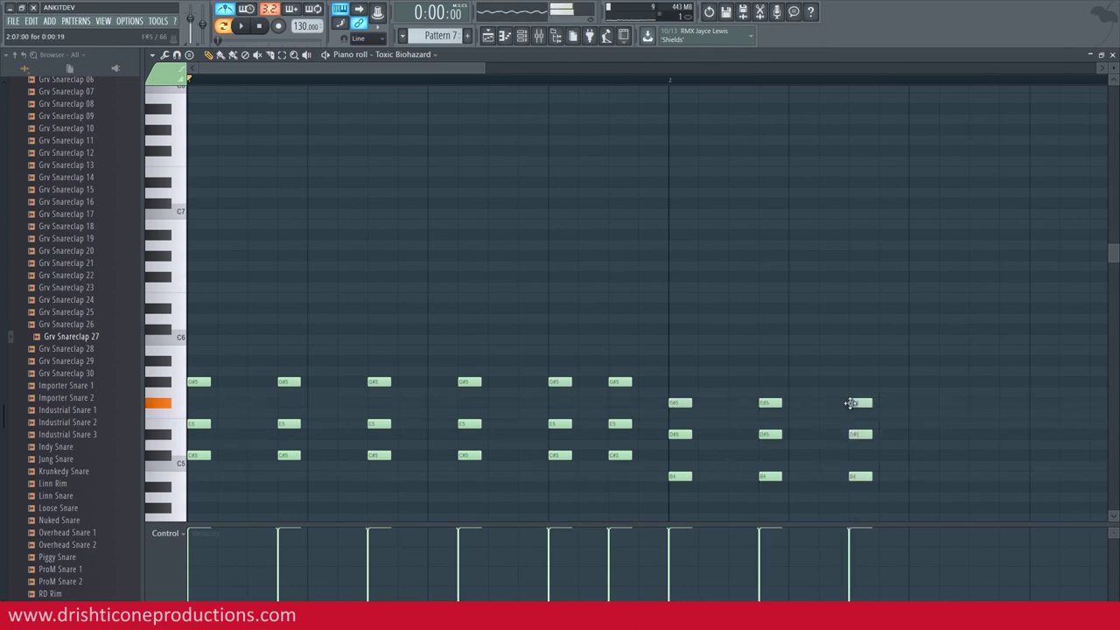
- Fill the rest of bar 2 with B4, D#5 and F#5 chords in bar 1's rhythm and play the pattern
scroll(739, 80, "down", 3)
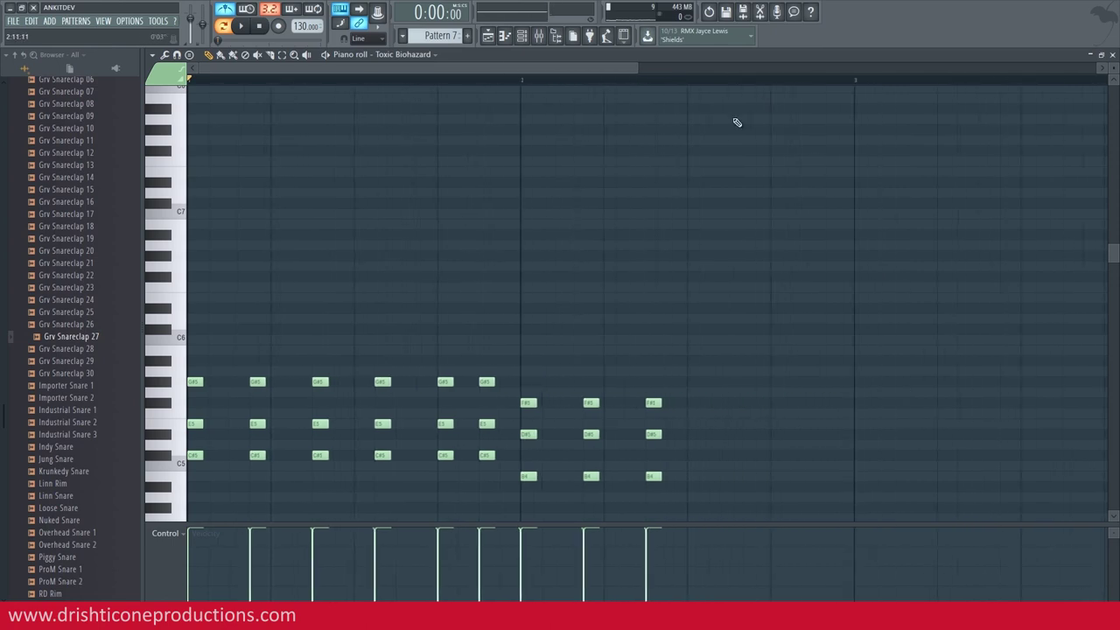
left_click(679, 476)
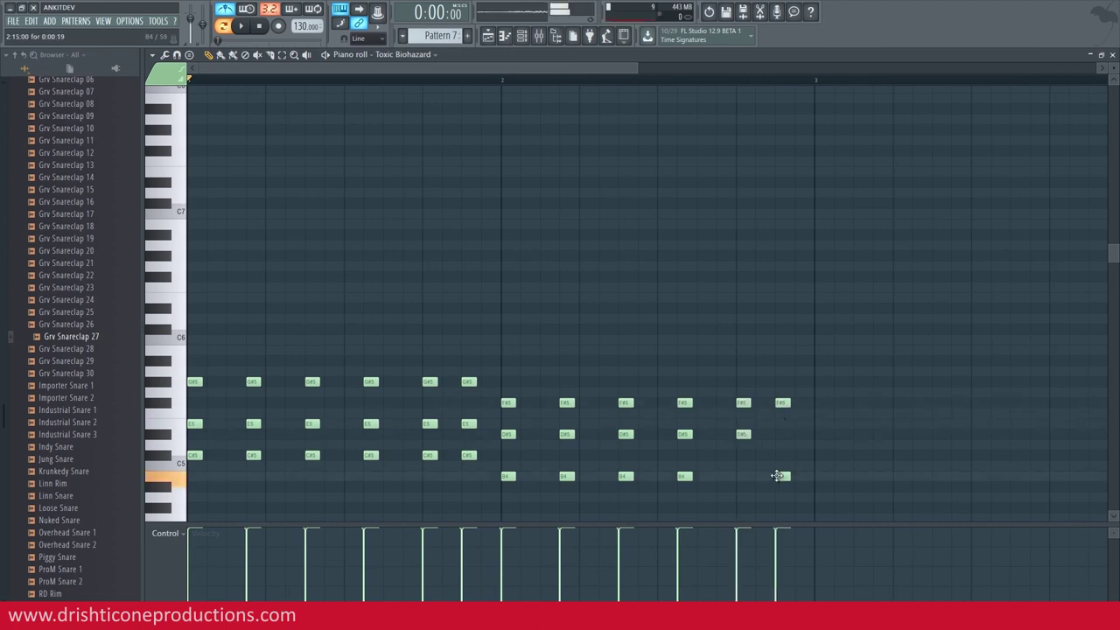
key("space")
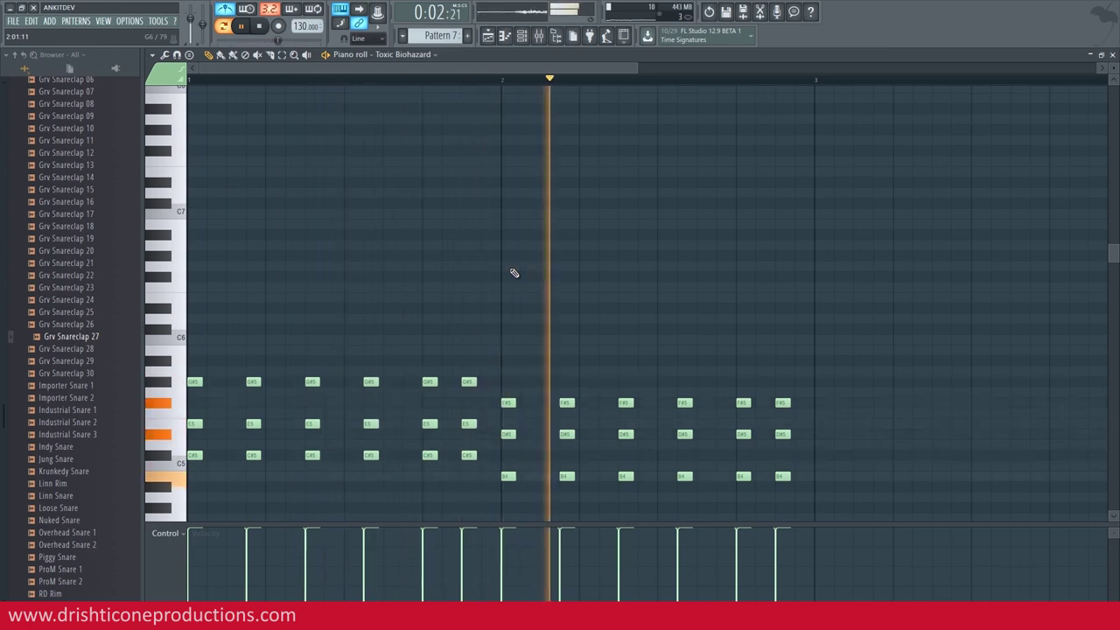
key("space")
- Place Pattern 7 on Track 12 at bar 17 of the playlist and play the song from about bar 15
left_click(488, 35)
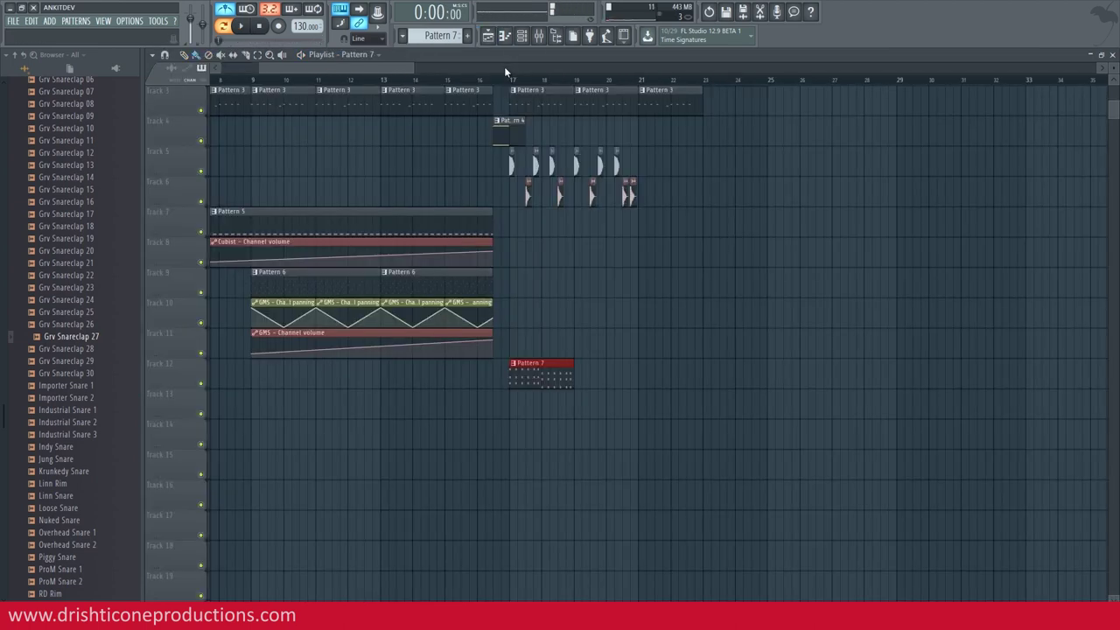
left_click(442, 79)
key("space")
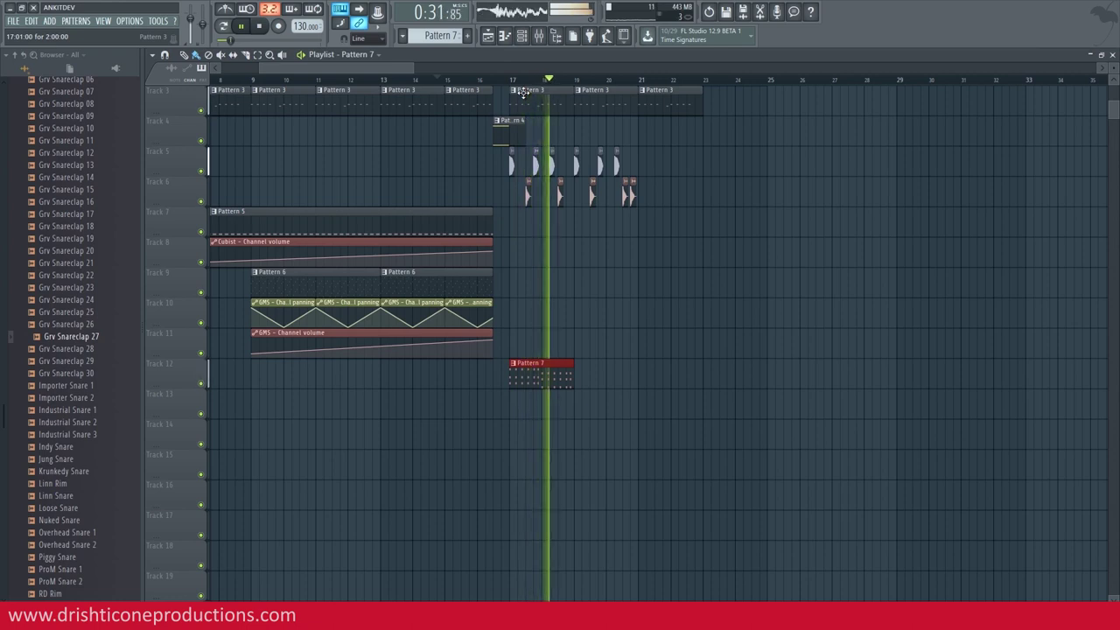
- Reopen Pattern 7's notes, fill bar 3 with A4, C#5 and E5 chords in the same rhythm, and begin bar 4
double_click(554, 380)
key("space")
scroll(559, 378, "right", 4)
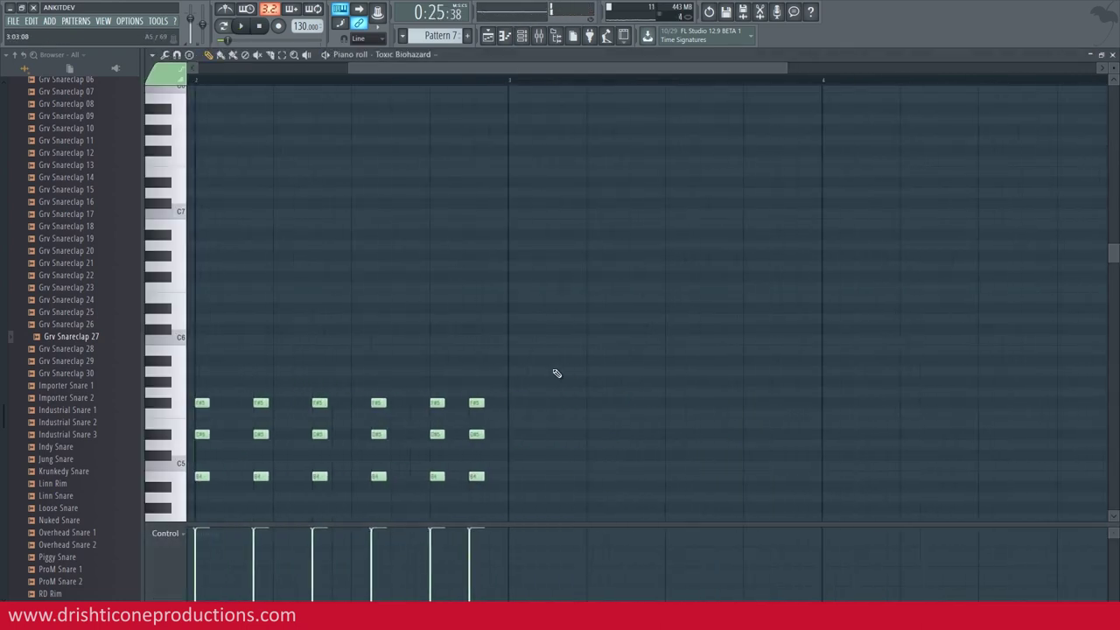
scroll(558, 374, "down", 2)
left_click(502, 434)
left_click(500, 391)
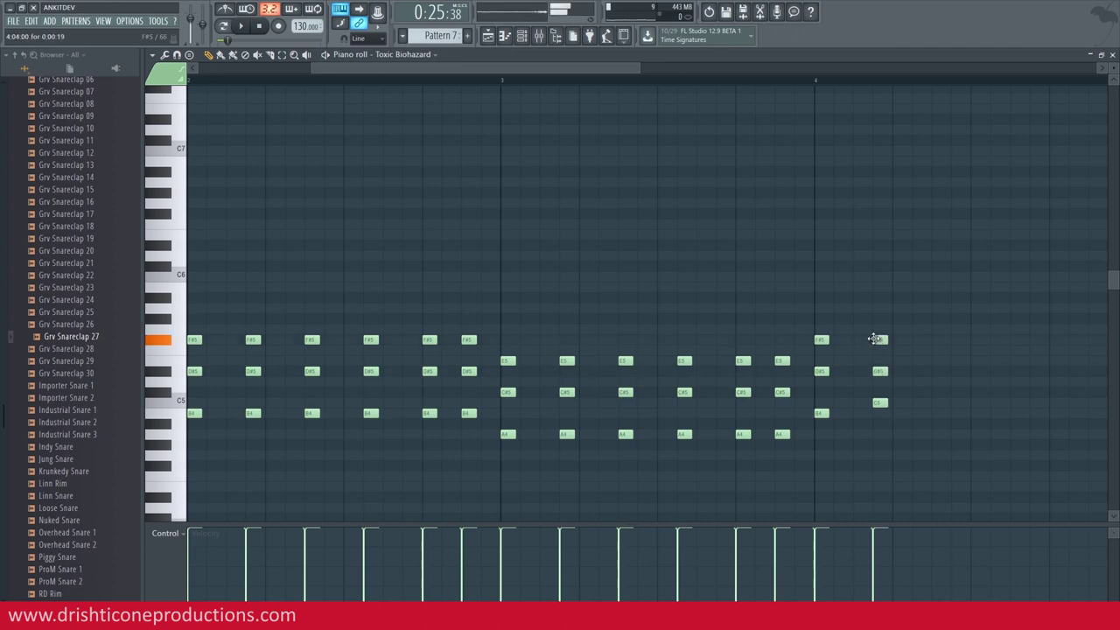
- Complete bar 4 with B4, D#5 and F#5 chords in the same six-hit rhythm
left_click(879, 413)
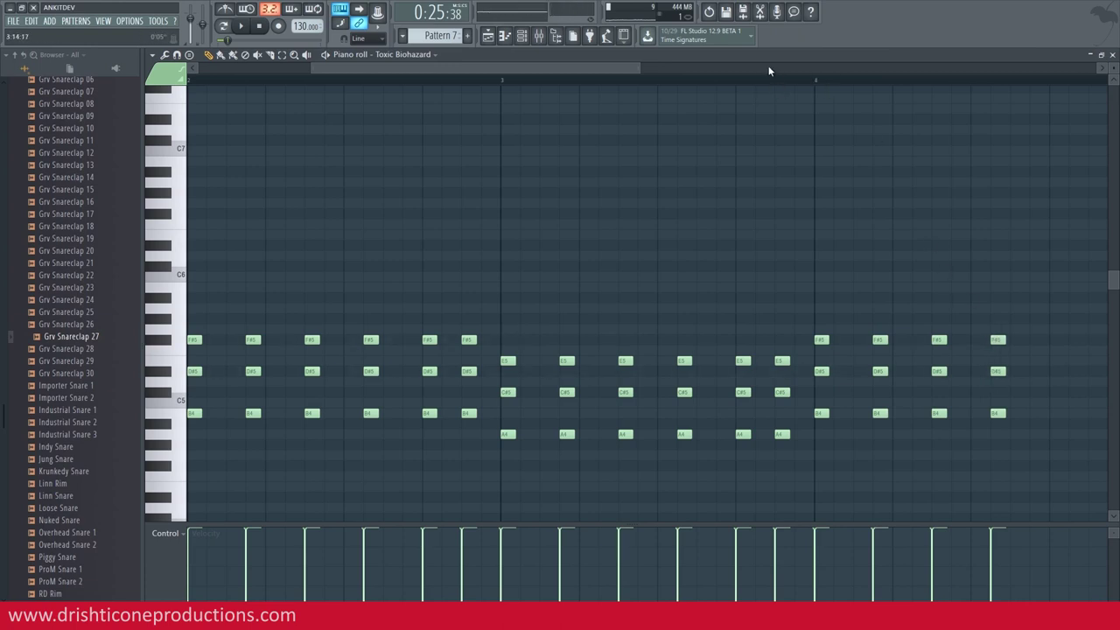
scroll(768, 68, "right", 3)
left_click(820, 413)
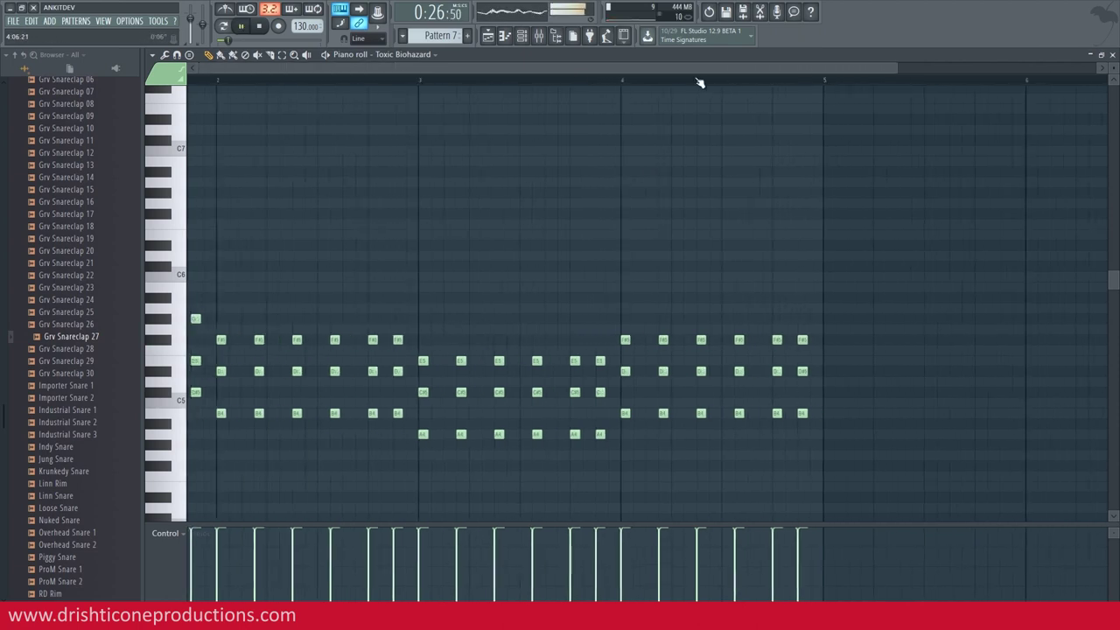
- Return to the playlist, solo Track 12, and play the Pattern 7 clip from just before bar 17
key("F5")
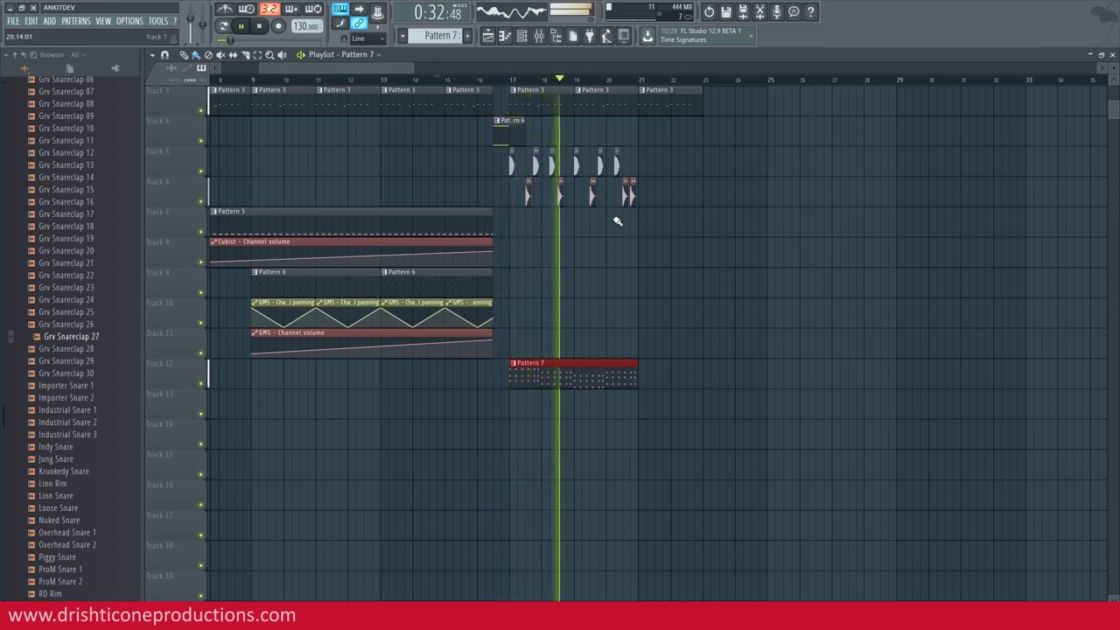
right_click(201, 383)
left_click(506, 80)
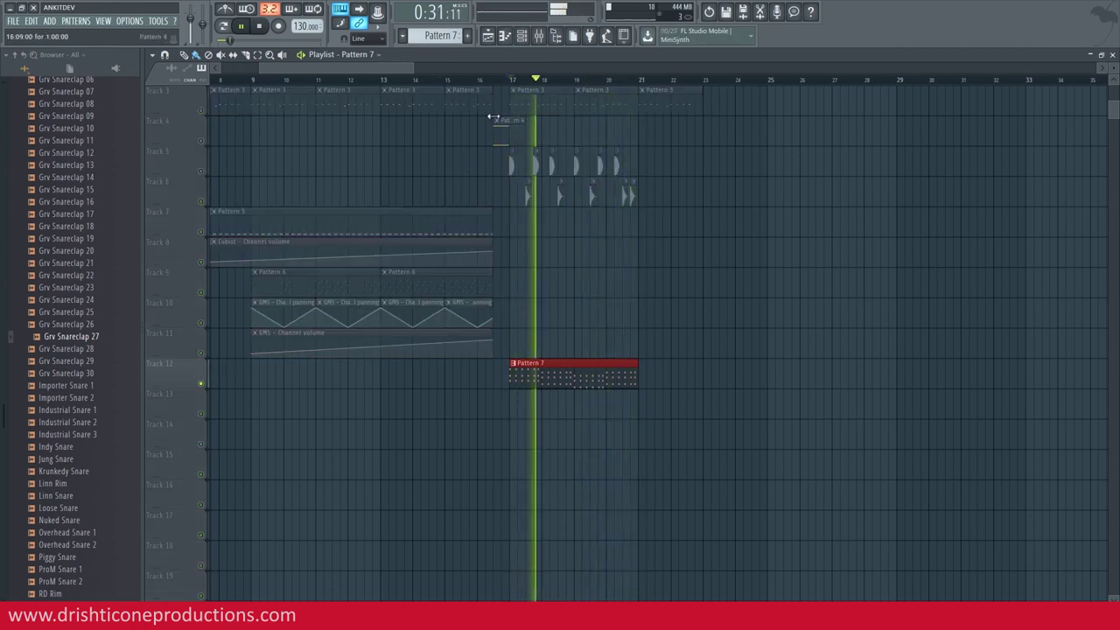
- Reopen the Toxic Biohazard synthesizer, switch from song to pattern playback, and loop Pattern 7
left_click(522, 36)
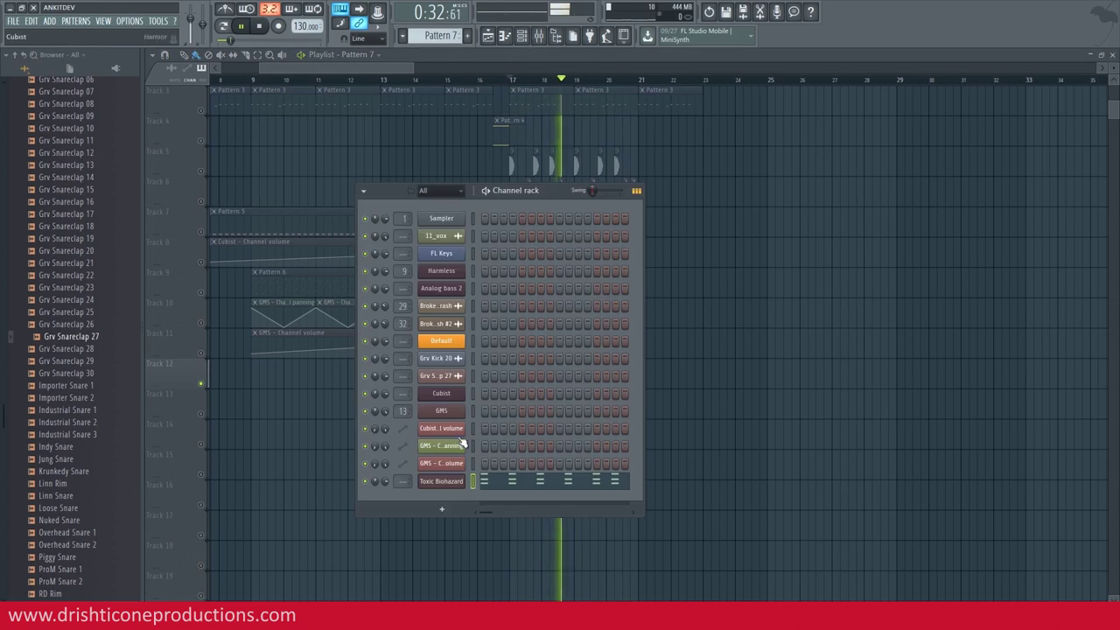
key("space")
left_click(429, 482)
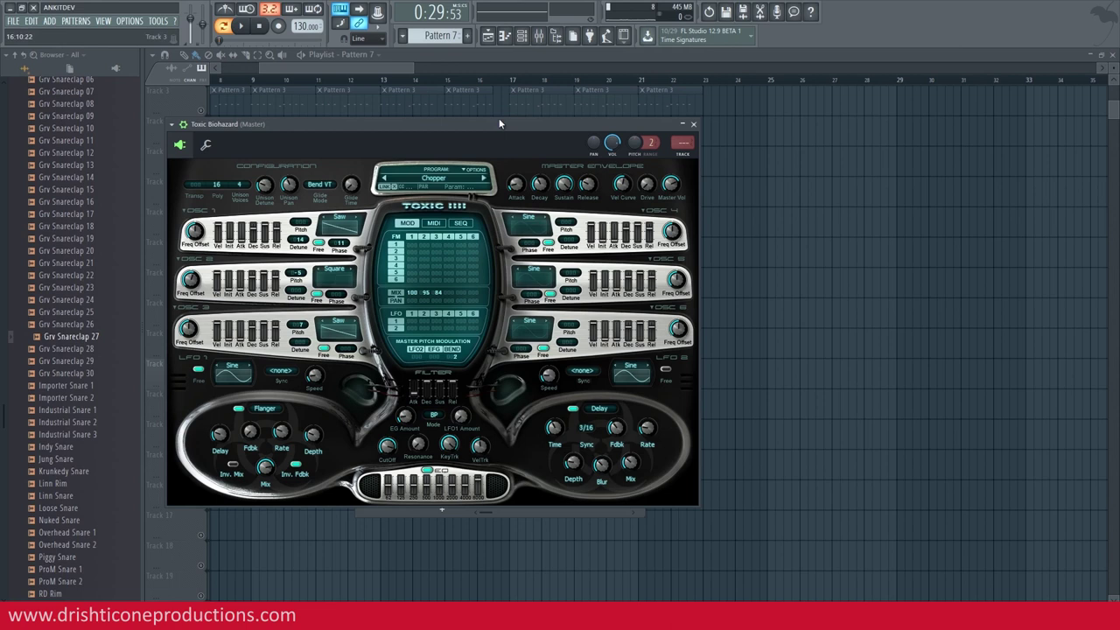
key("space")
key("space")
key("space")
- Audition Toxic Biohazard presets from Chopper onward, including Click, Cold, Colossus, CreamyGate and Cyborg, and settle on the Dark preset
left_click(483, 178)
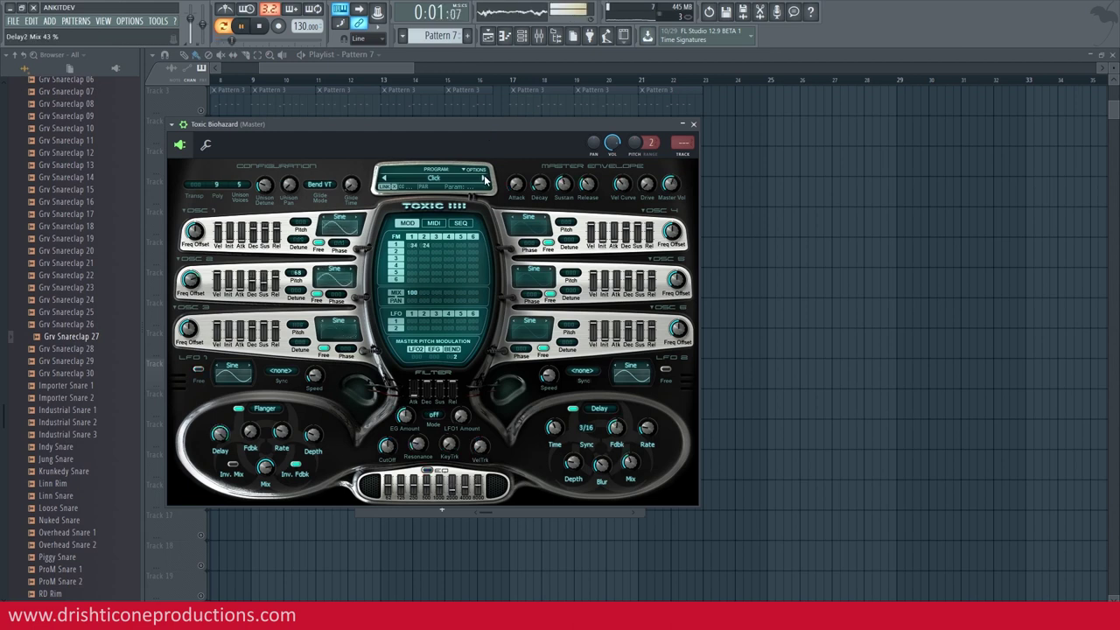
left_click(484, 177)
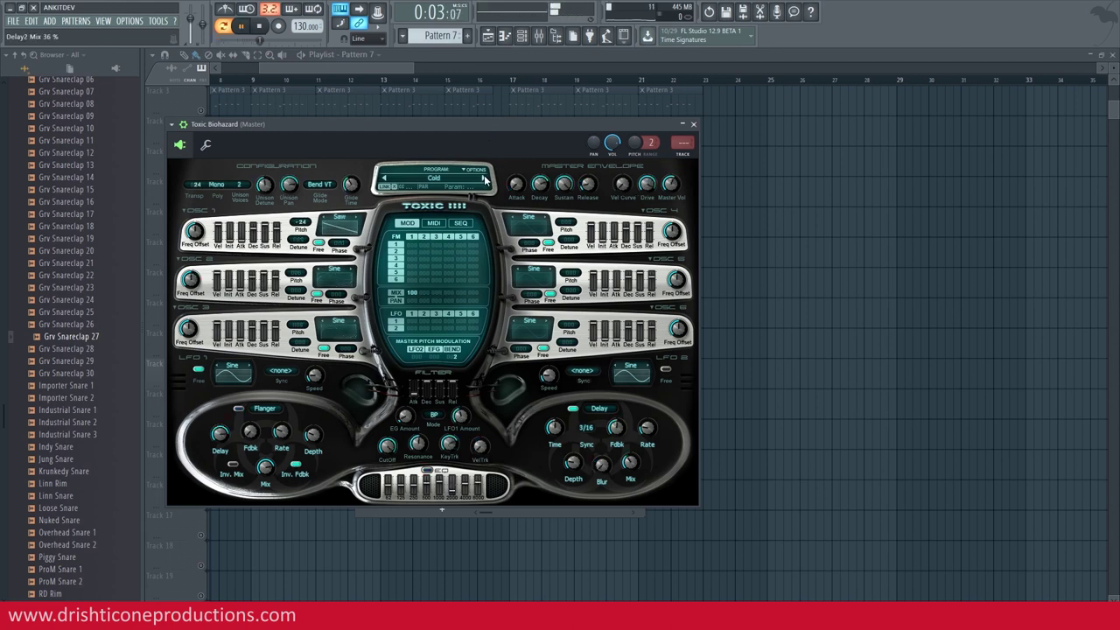
left_click(484, 178)
left_click(483, 178)
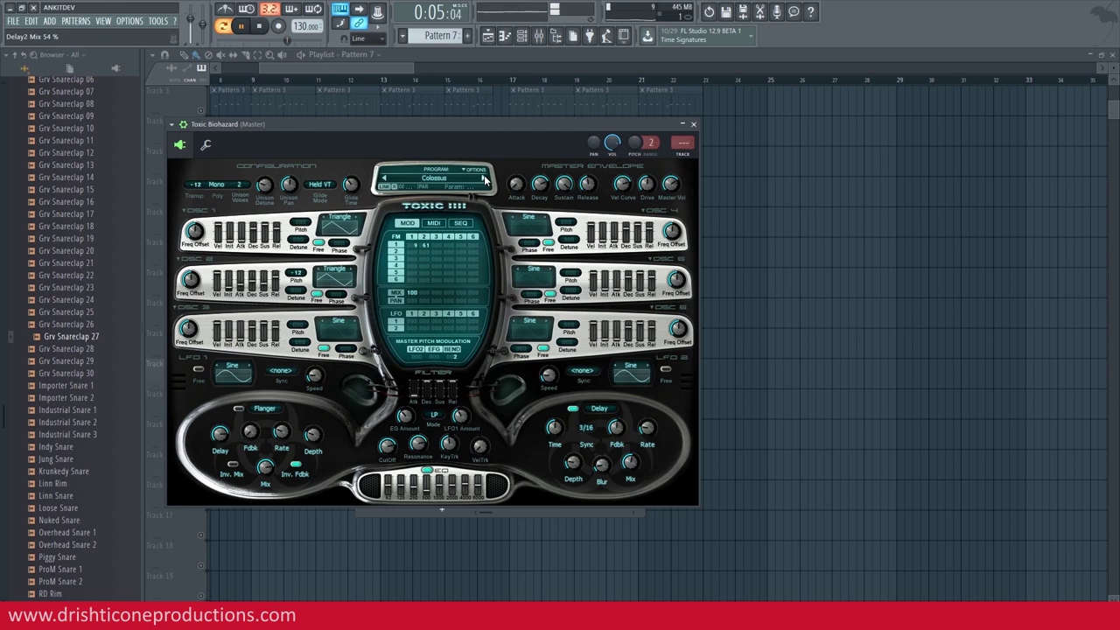
left_click(483, 178)
left_click(483, 178)
left_click(484, 178)
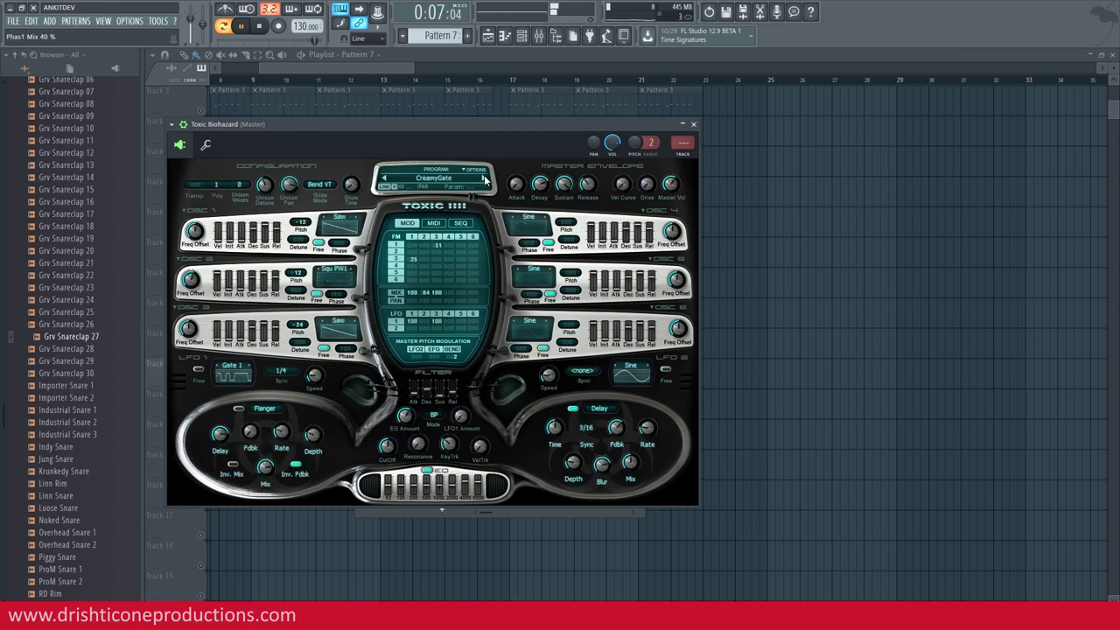
left_click(484, 178)
left_click(483, 177)
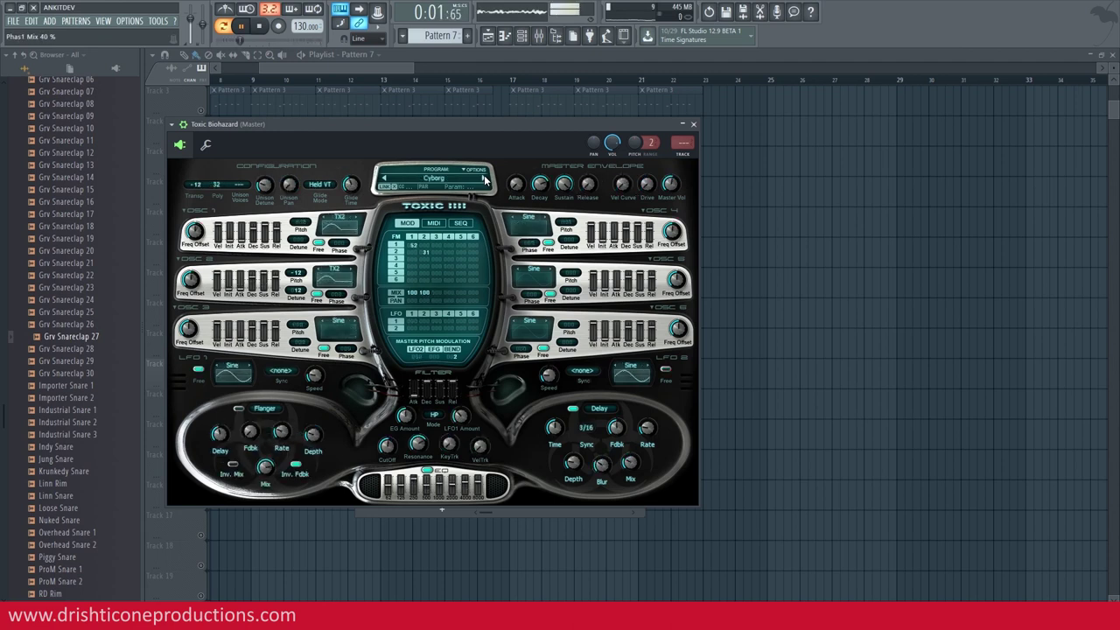
left_click(483, 178)
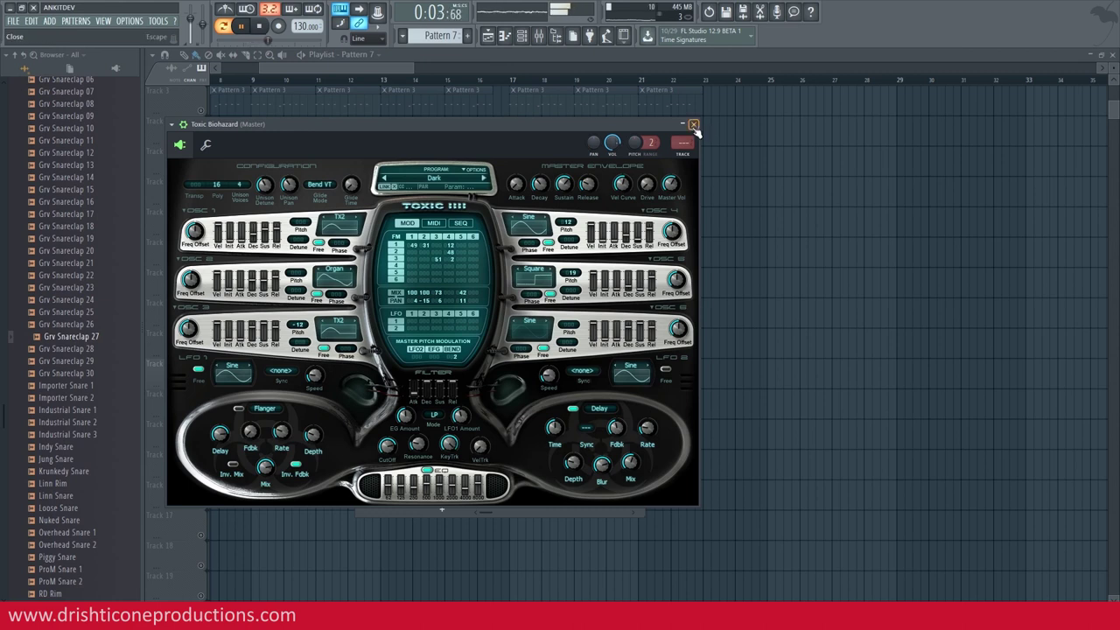
key("space")
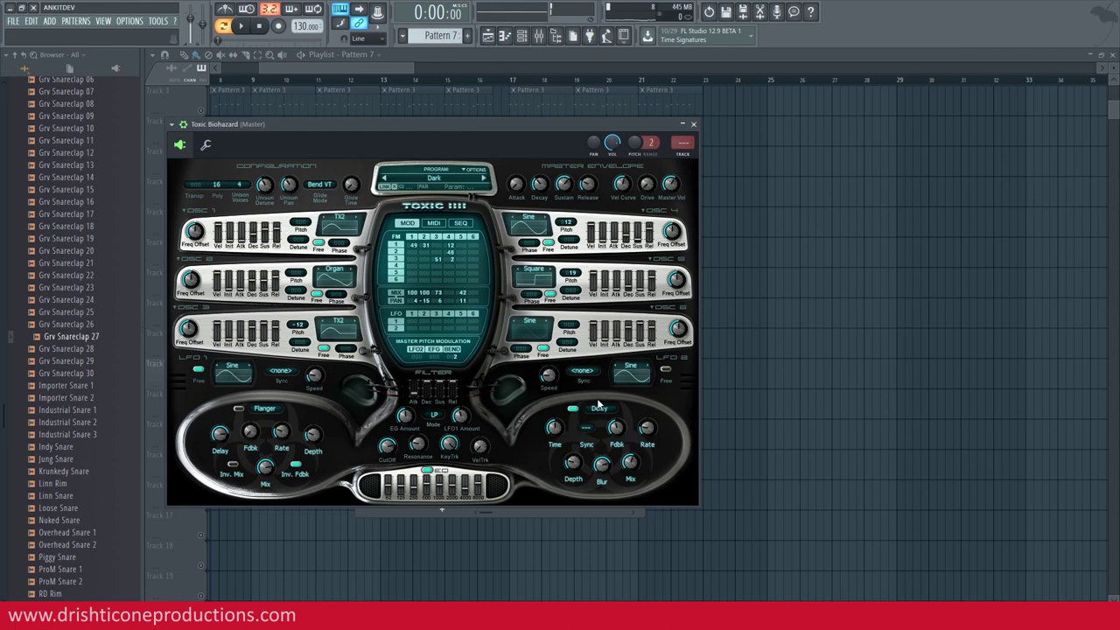
- Turn off the Dark preset's Delay effect, audition the pattern briefly, and route Toxic Biohazard to mixer Insert 15
left_click(573, 408)
key("space")
key("space")
left_click(539, 36)
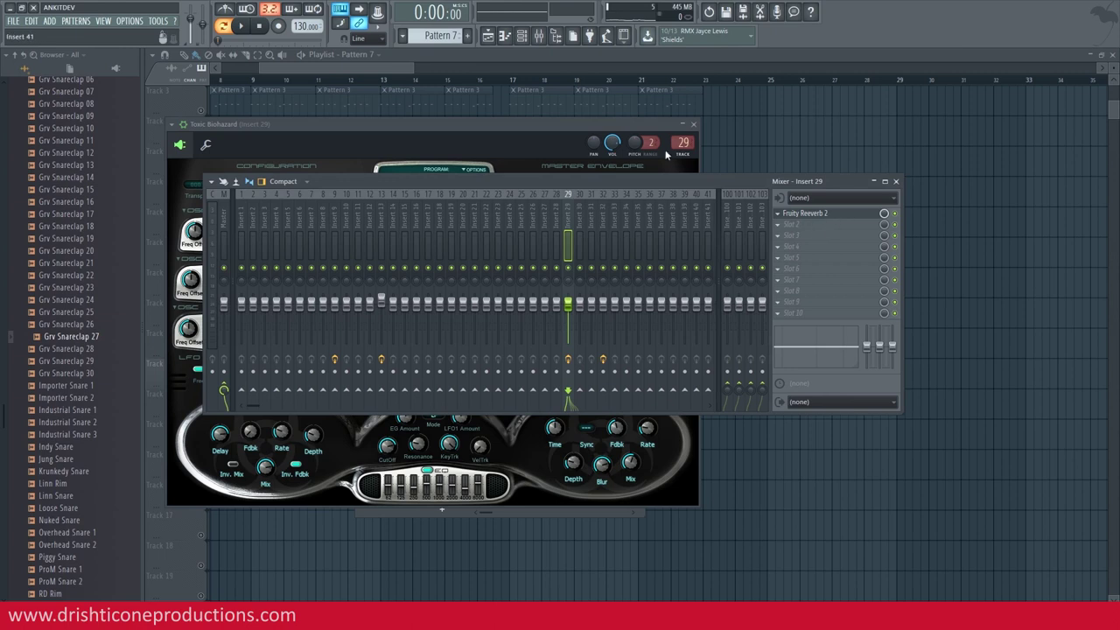
left_click_drag(679, 145, 679, 168)
left_click(745, 185)
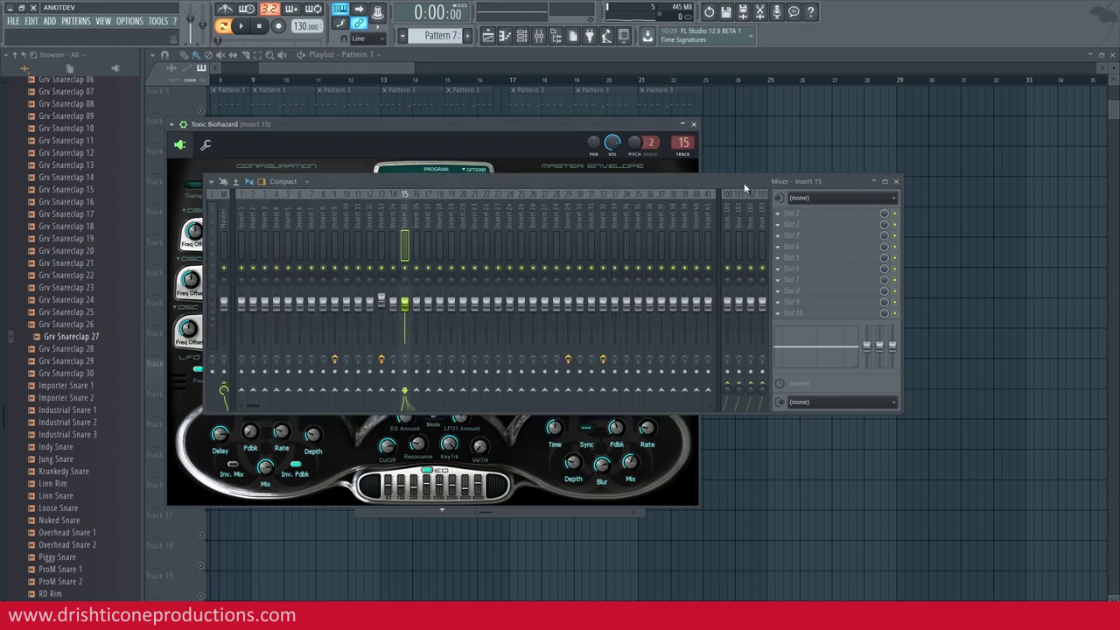
- Load Fruity Reeverb 2 in the first effect slot of Insert 15 and reduce its mix level to about 58% during playback
left_click(792, 218)
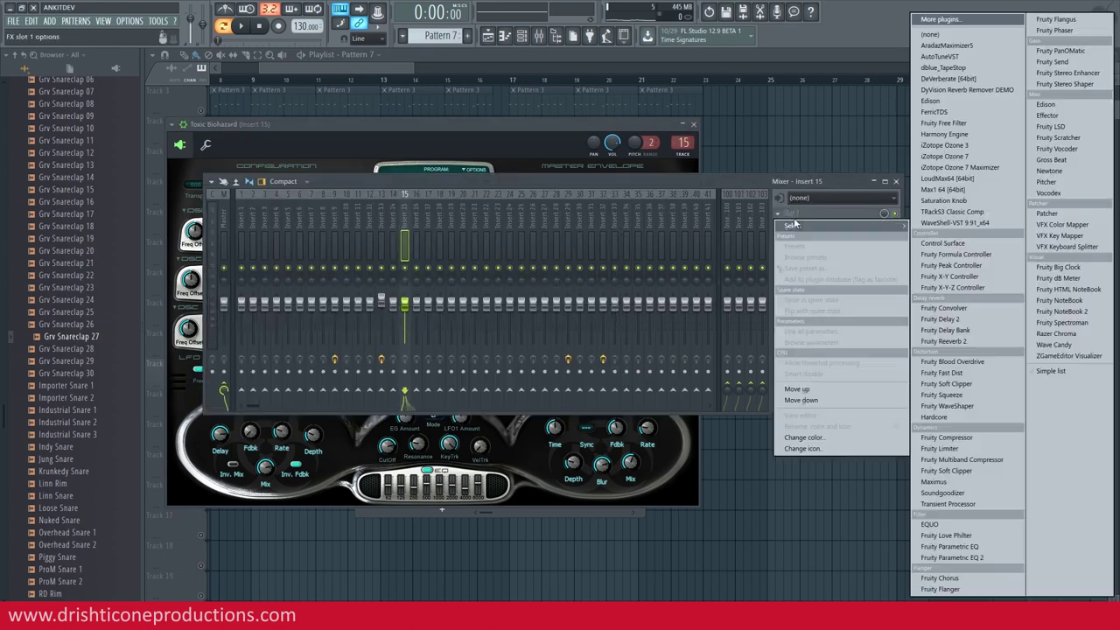
left_click(953, 350)
key("space")
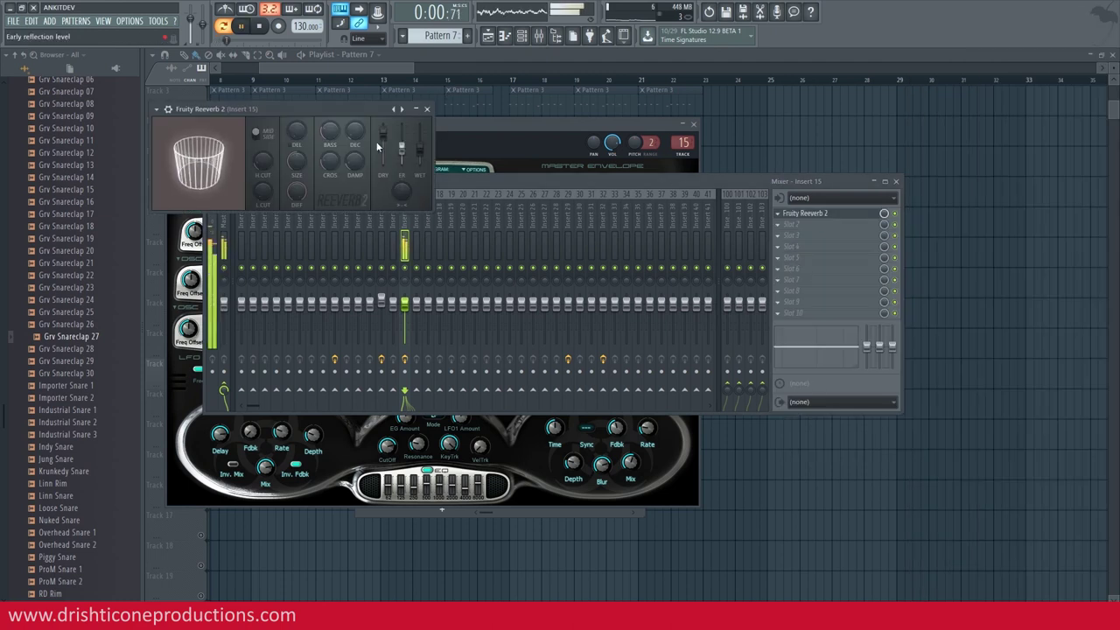
left_click(810, 179)
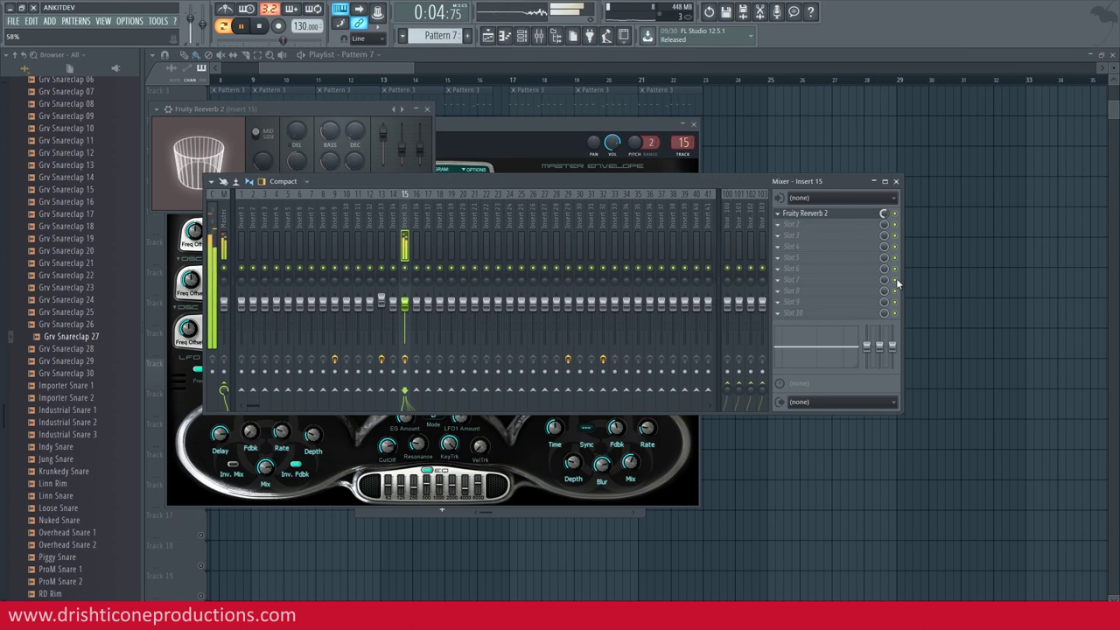
key("space")
- Load Fruity Free Filter in Insert 15's second effect slot and adjust its low-pass frequency while the pattern plays
left_click(786, 225)
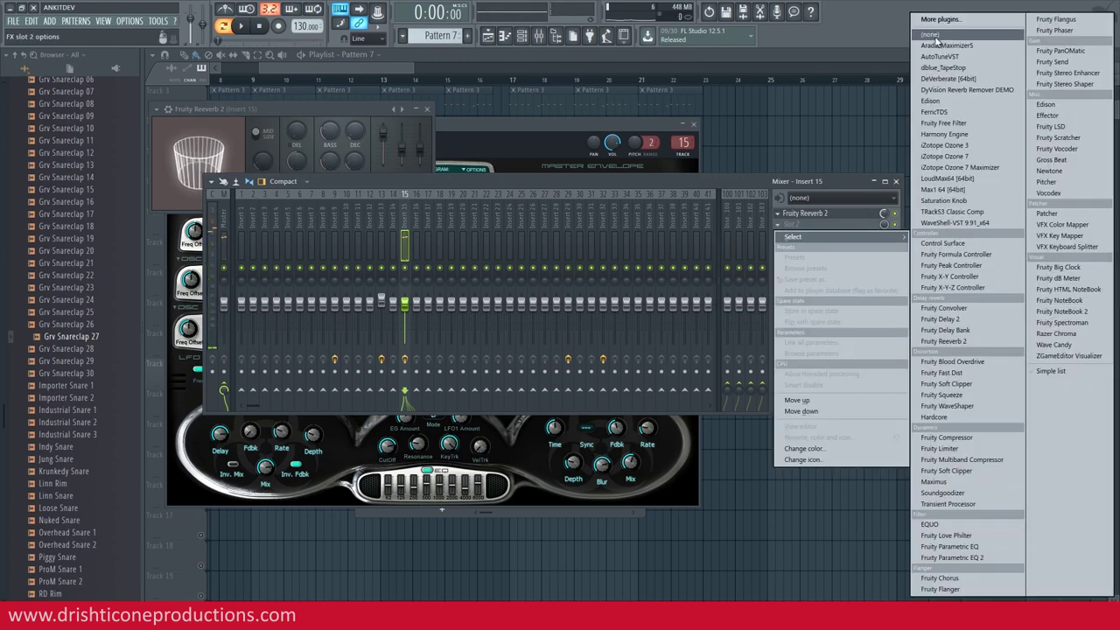
left_click(947, 123)
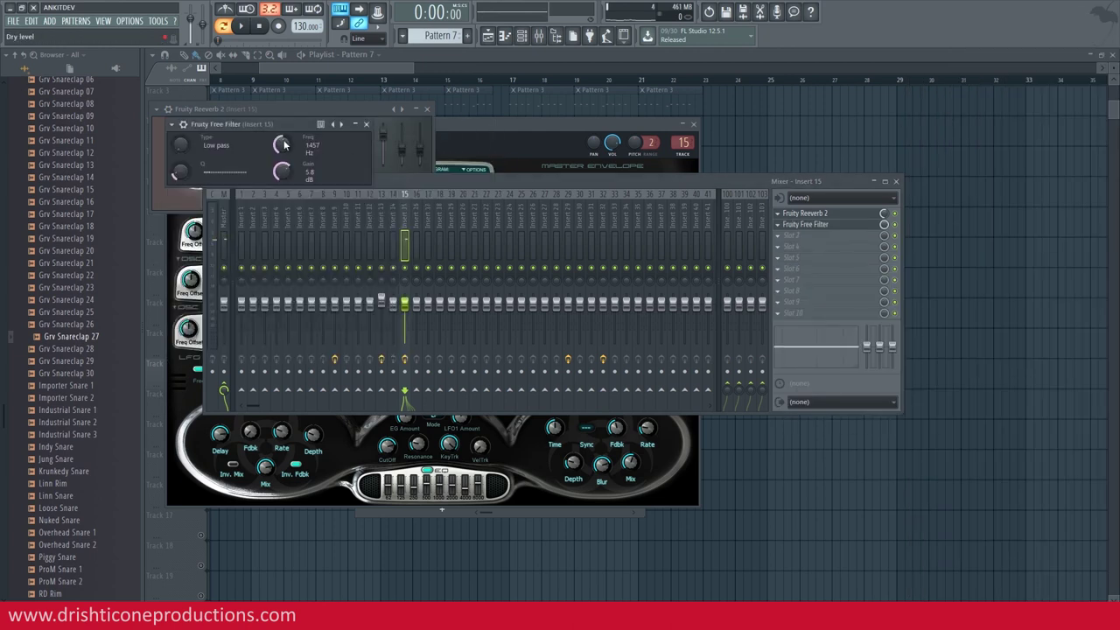
key("space")
mouse_move(282, 145)
left_mouse_down()
mouse_move(290, 304)
mouse_move(266, 157)
left_mouse_up()
left_click(363, 67)
- Create an automation clip for the Insert 15 Free Filter frequency across bars 17 to 20 and place it on Track 13
left_click_drag(513, 81, 638, 74)
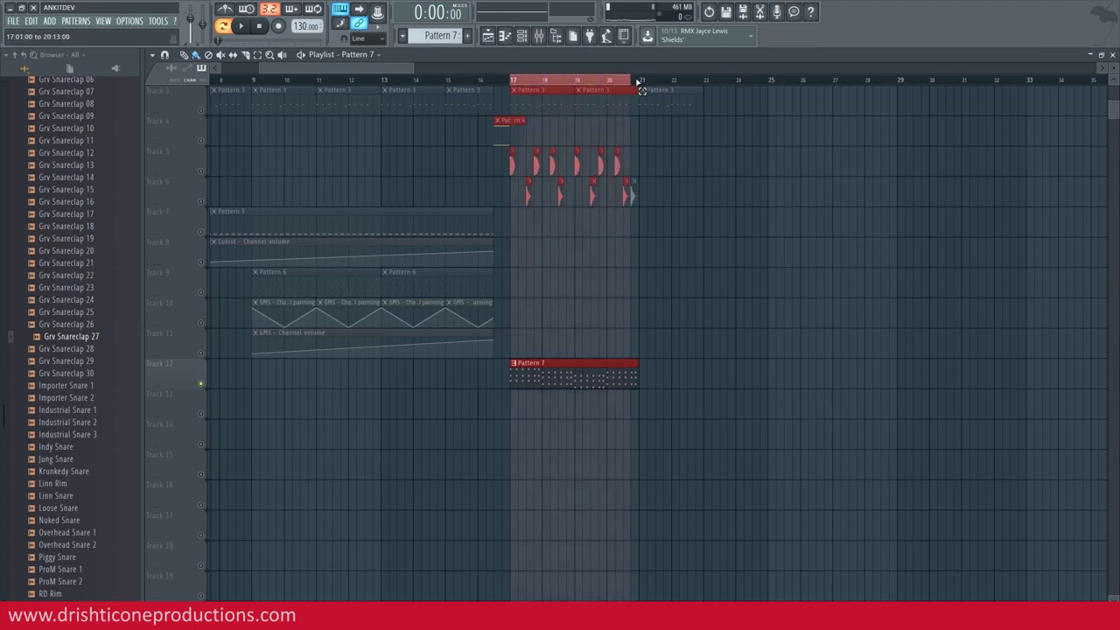
left_click(541, 37)
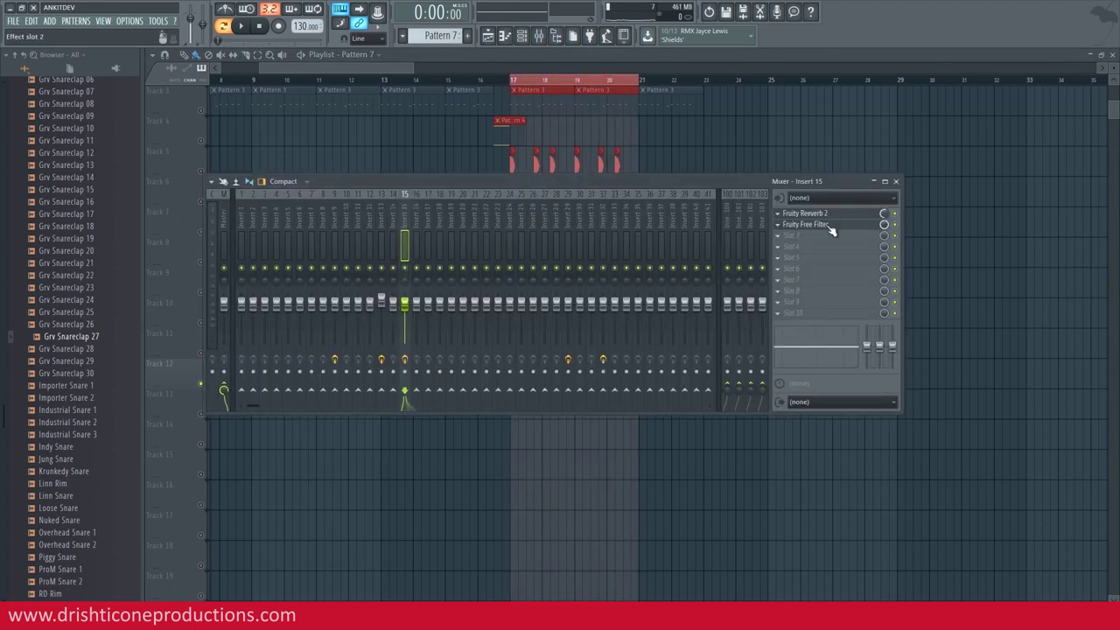
left_click(830, 226)
right_click(281, 144)
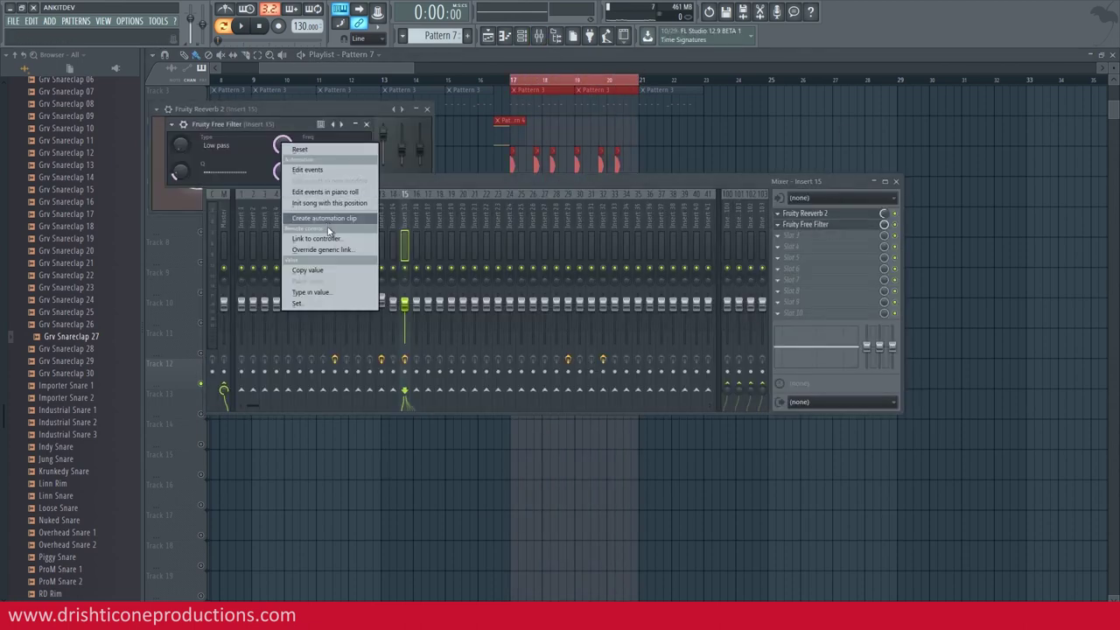
left_click(306, 219)
left_click(945, 189)
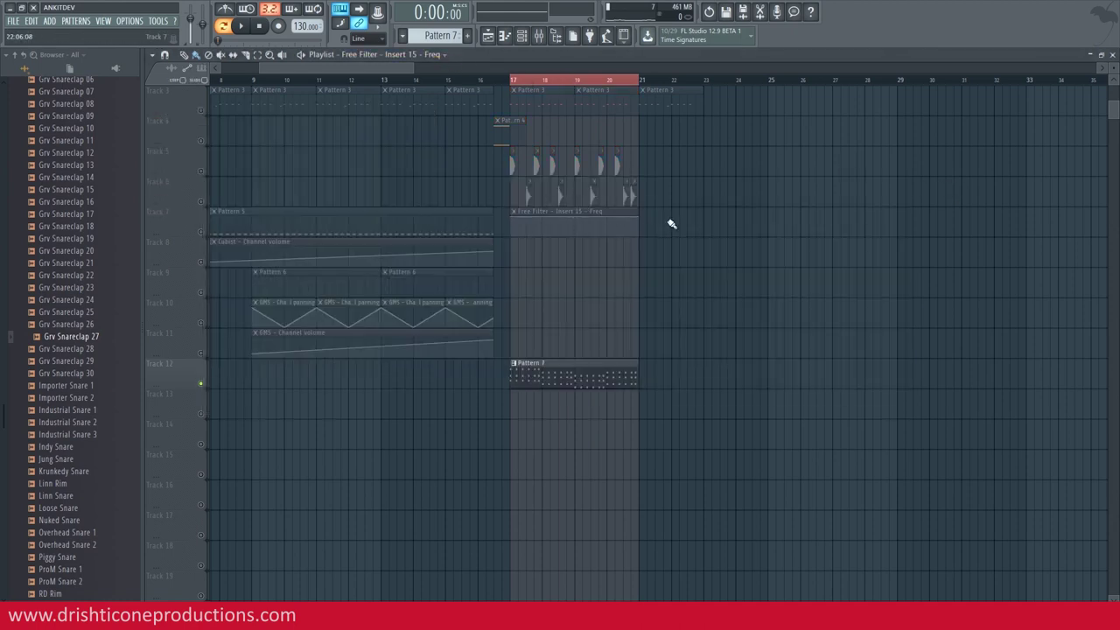
left_click_drag(612, 289, 606, 405)
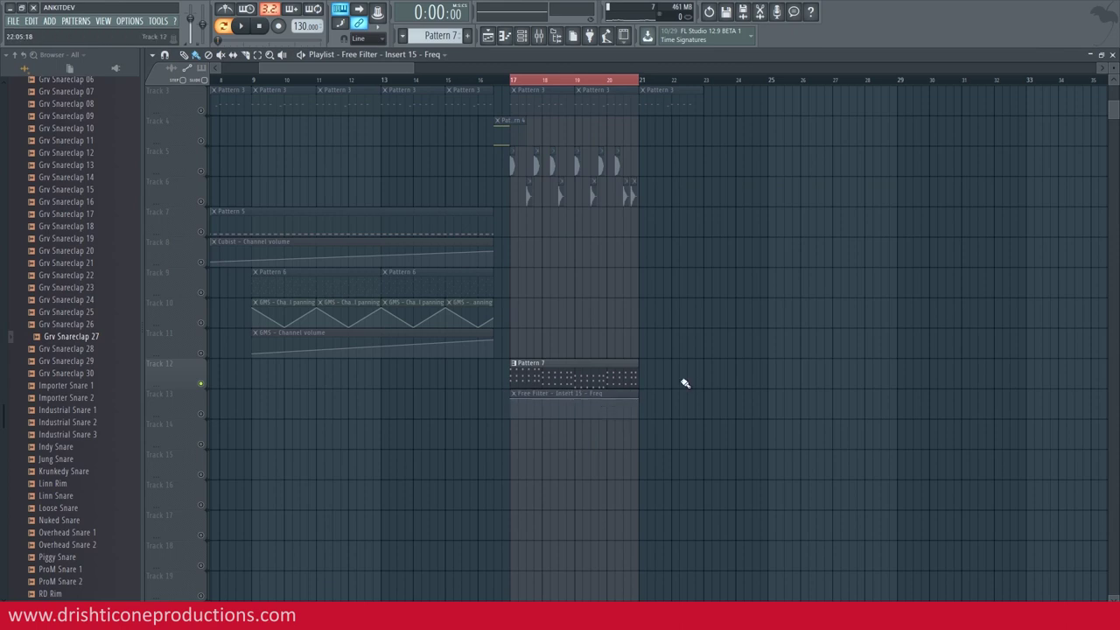
- Shape the filter frequency automation into two peaks at bars 18 and 20 with lows between, and enable Track 13
left_click_drag(513, 404, 513, 432)
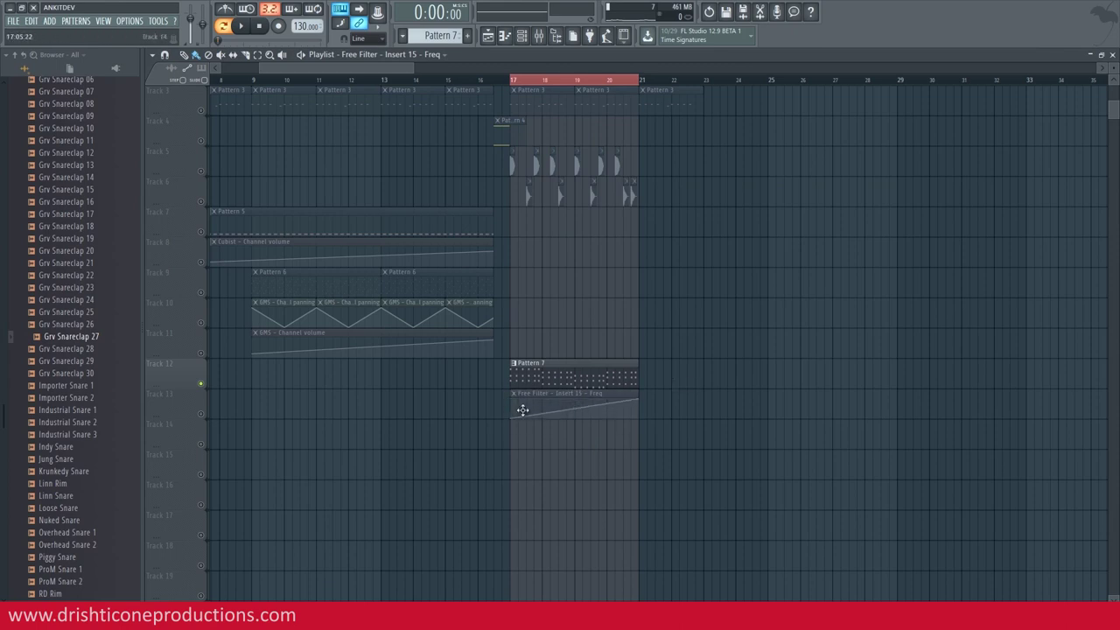
right_click(543, 400)
right_click(577, 415)
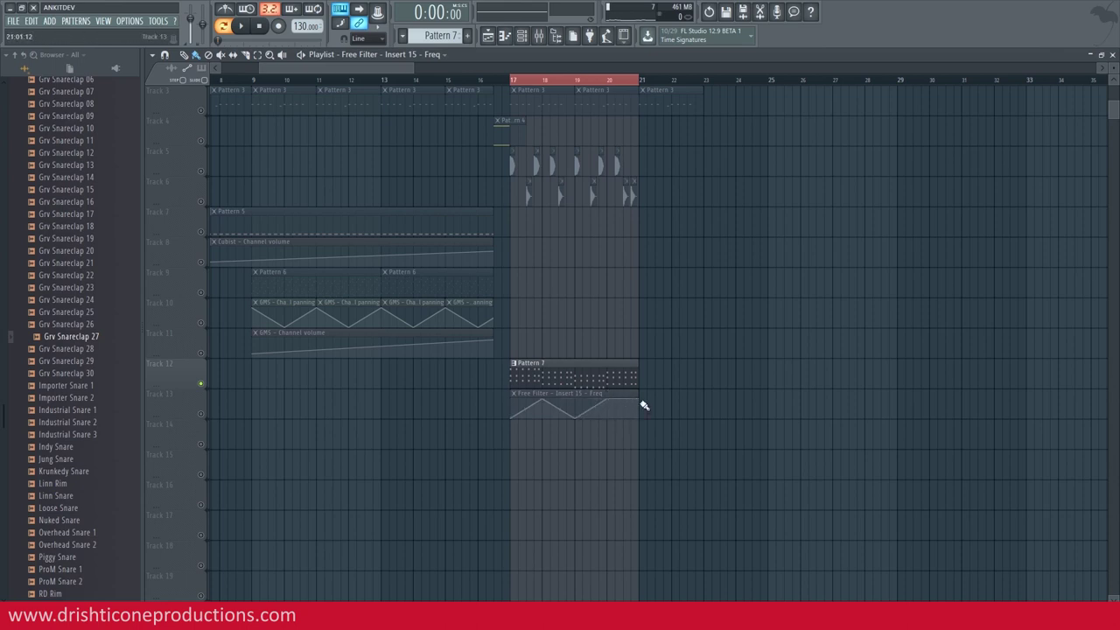
left_click(201, 414)
- Switch to song playback and play the selection from bar 17 with Fruity Free Filter open to check the automated frequency sweep
left_click(538, 36)
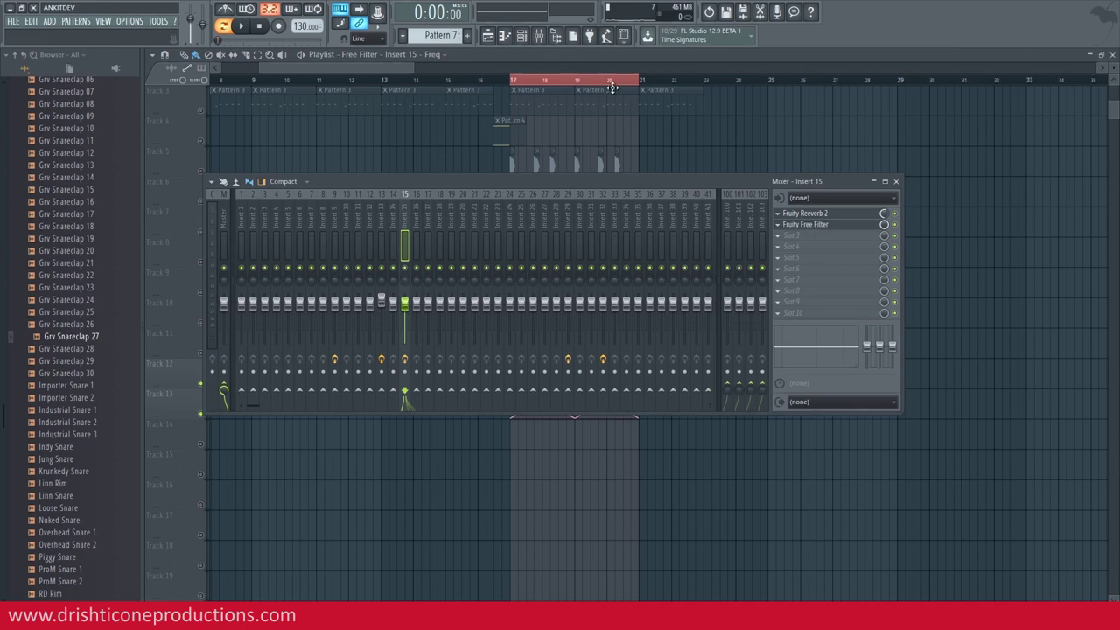
left_click(819, 226)
key("space")
key("space")
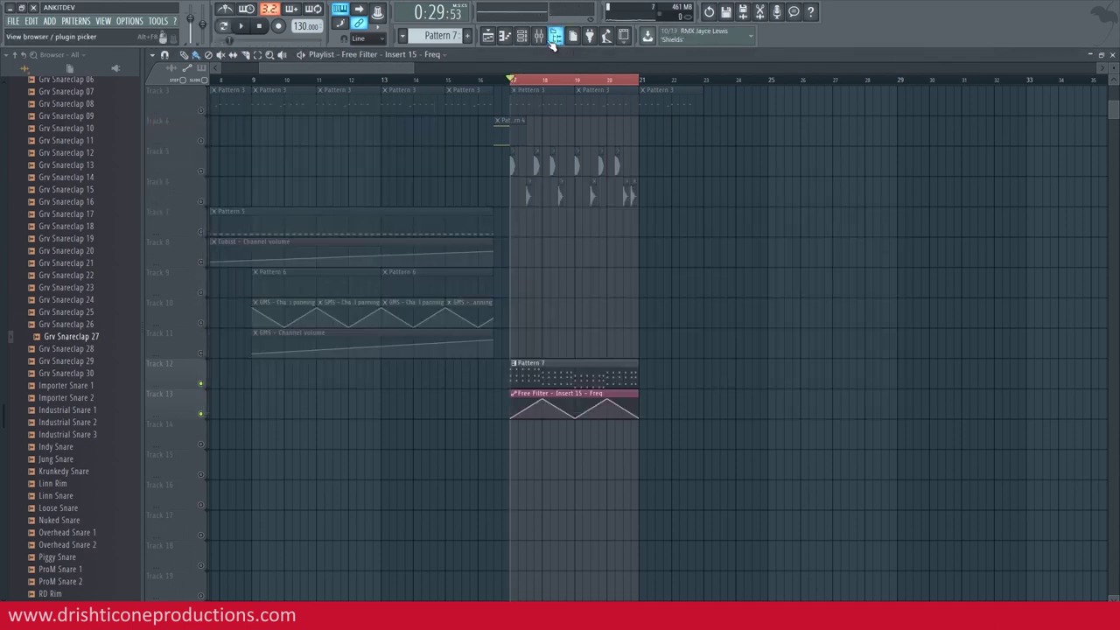
left_click(539, 35)
left_click(835, 230)
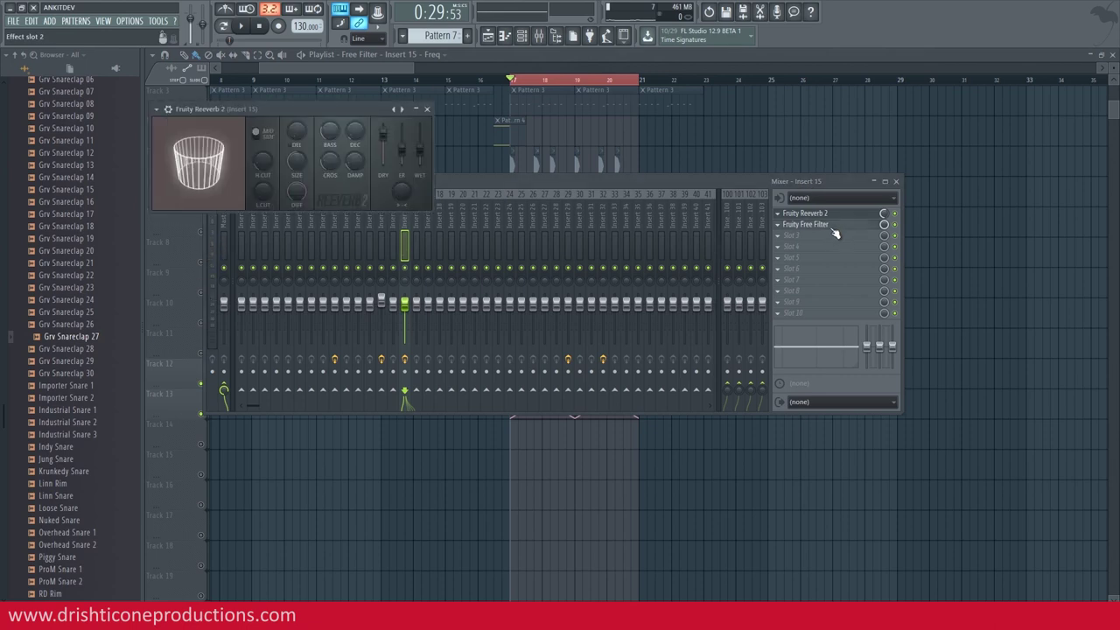
key("space")
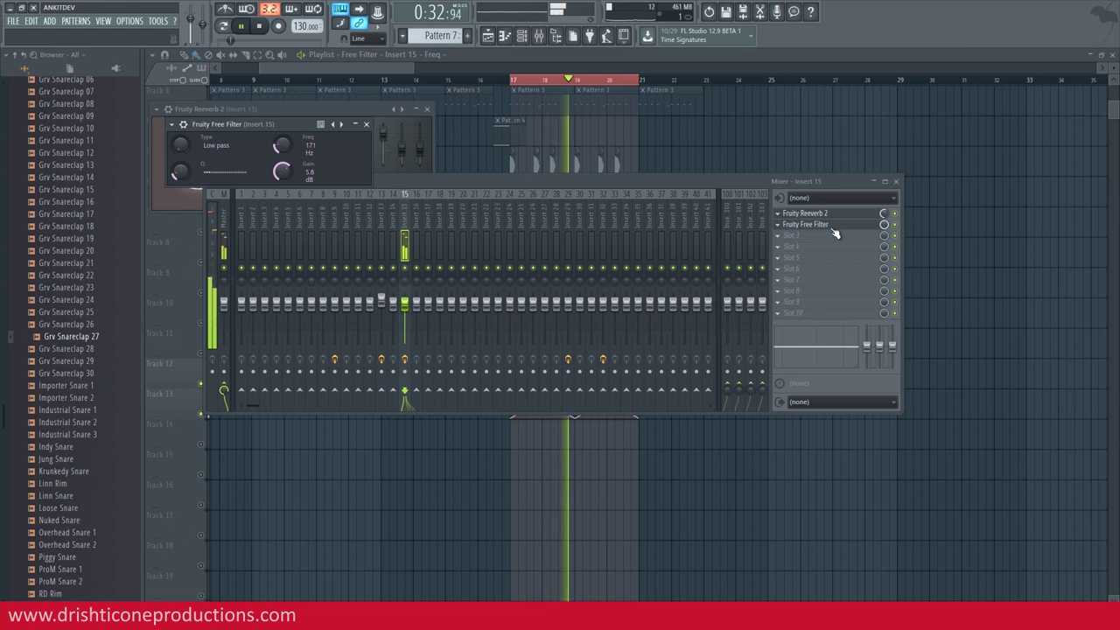
key("space")
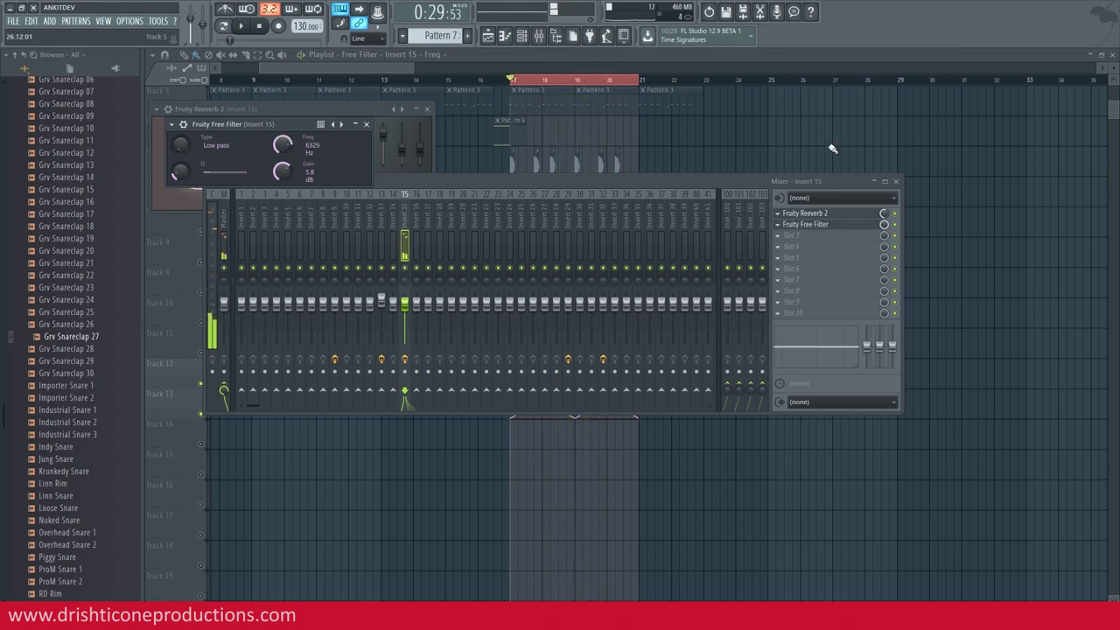
left_click(833, 148)
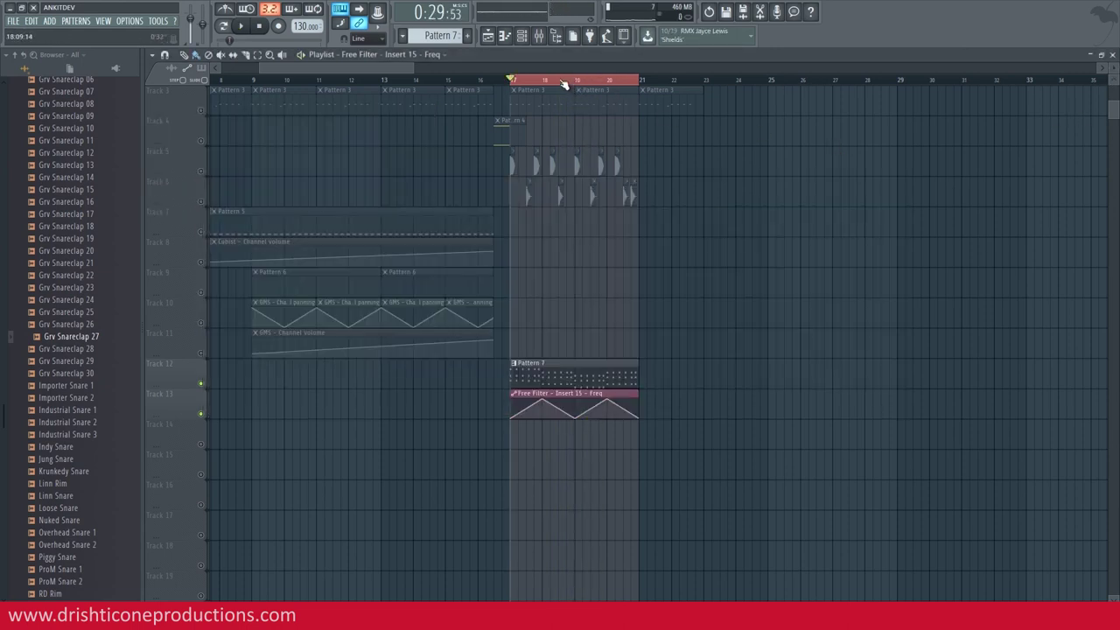
- Reshape the filter automation by deleting the bar 19 point, moving the bar 18 point to bar 19 as a dip, and raising the start
scroll(565, 84, "up", 3)
scroll(632, 364, "down", 2)
right_click(598, 360)
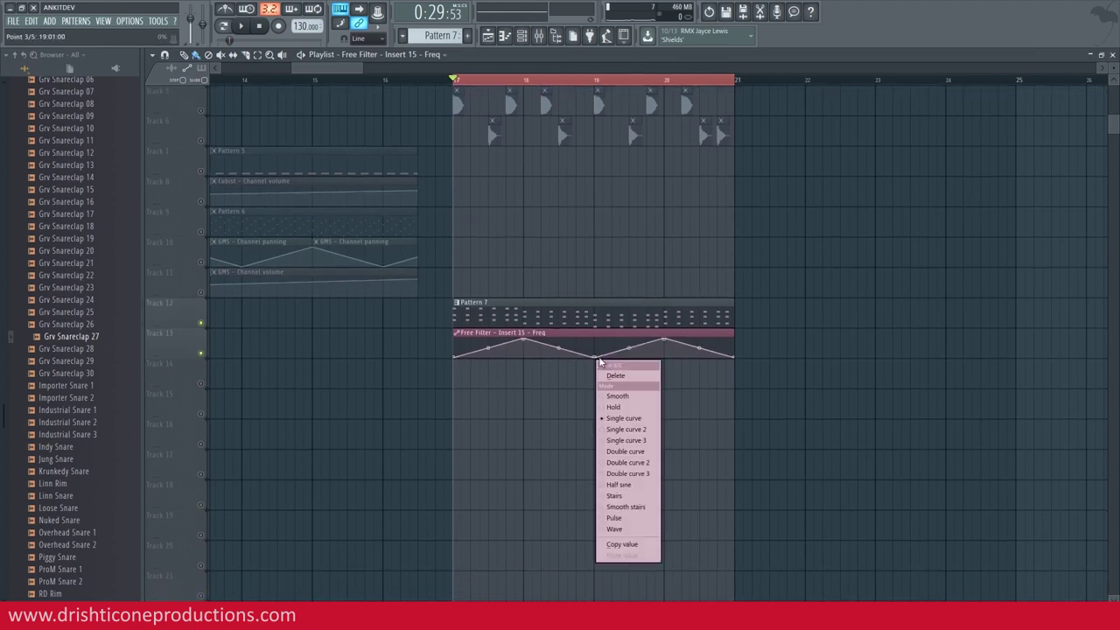
left_click(615, 376)
left_click_drag(526, 340, 583, 338)
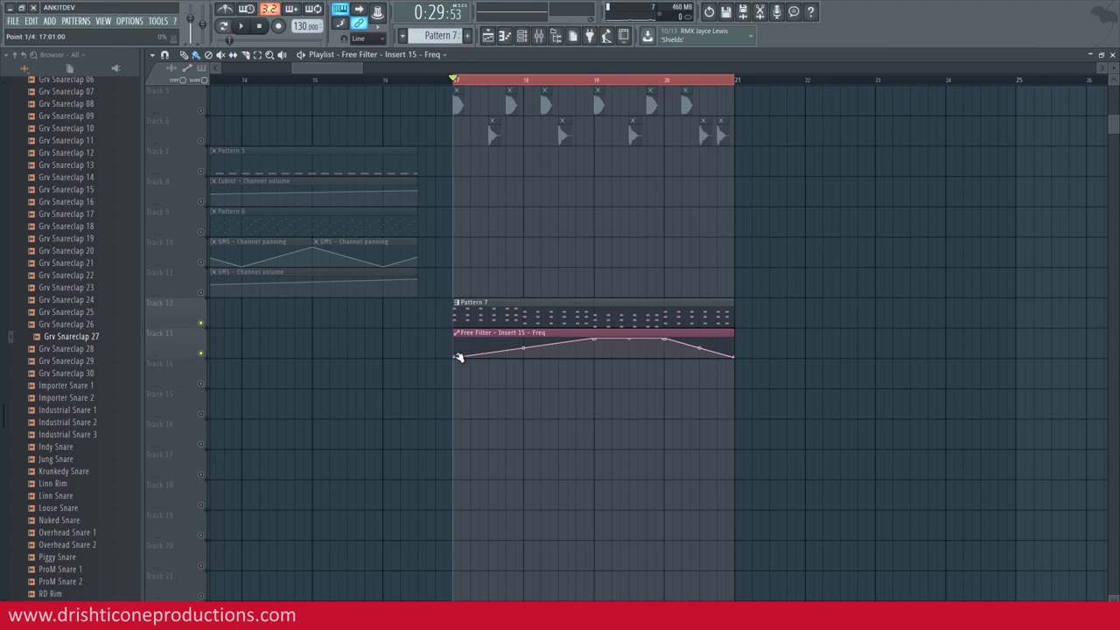
left_click_drag(455, 356, 455, 339)
left_click_drag(596, 343, 594, 349)
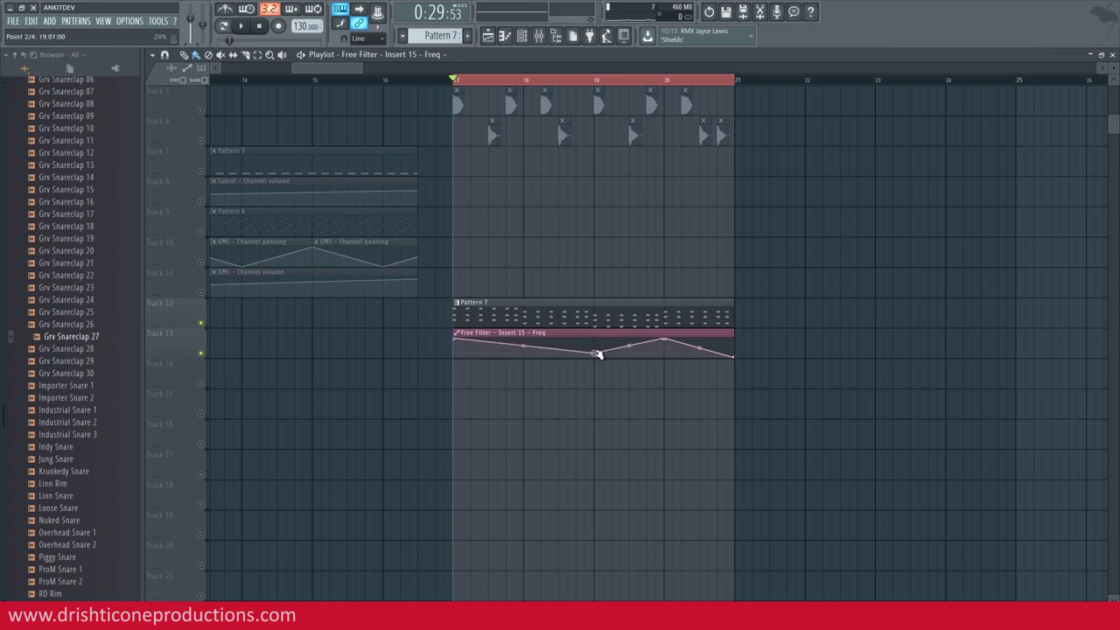
- Delete the filter automation's final point and extend the high bar 20 end point to bar 21
right_click(735, 360)
left_click(748, 375)
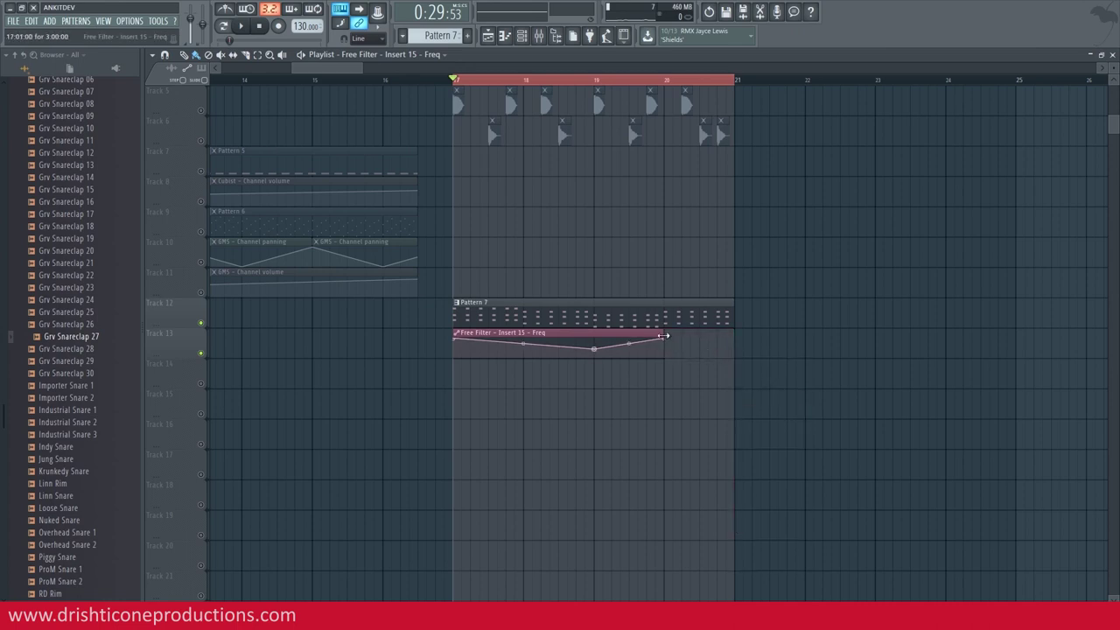
left_click_drag(665, 339, 734, 334)
- Play the section, lower the automation dip at bar 19 slightly, and open Insert 15's Fruity Free Filter to check the sweep
key("space")
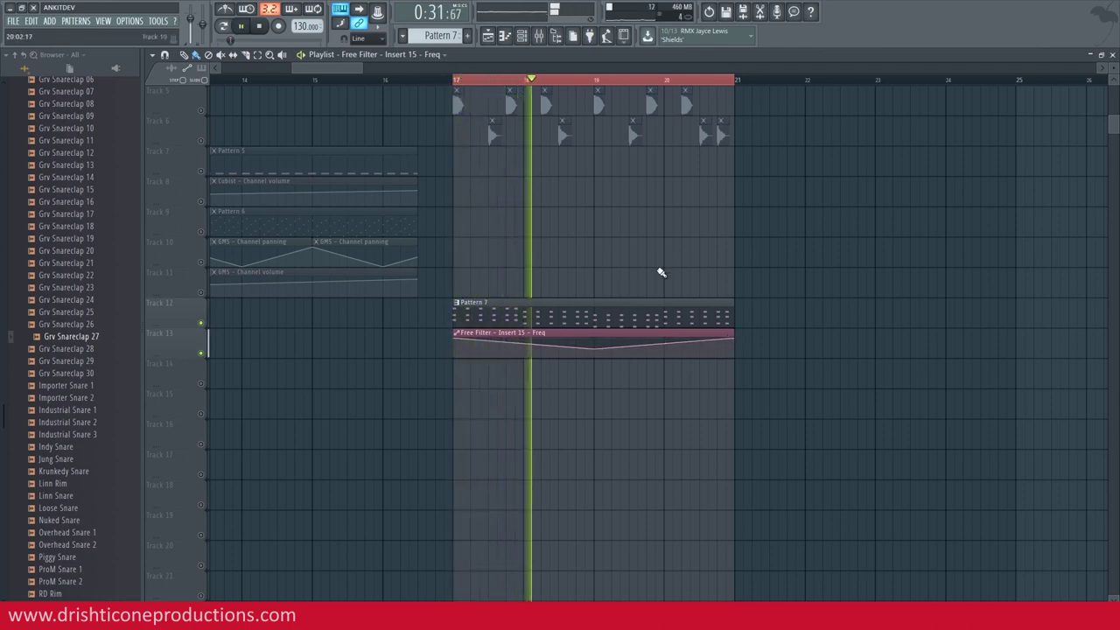
left_click_drag(595, 349, 595, 353)
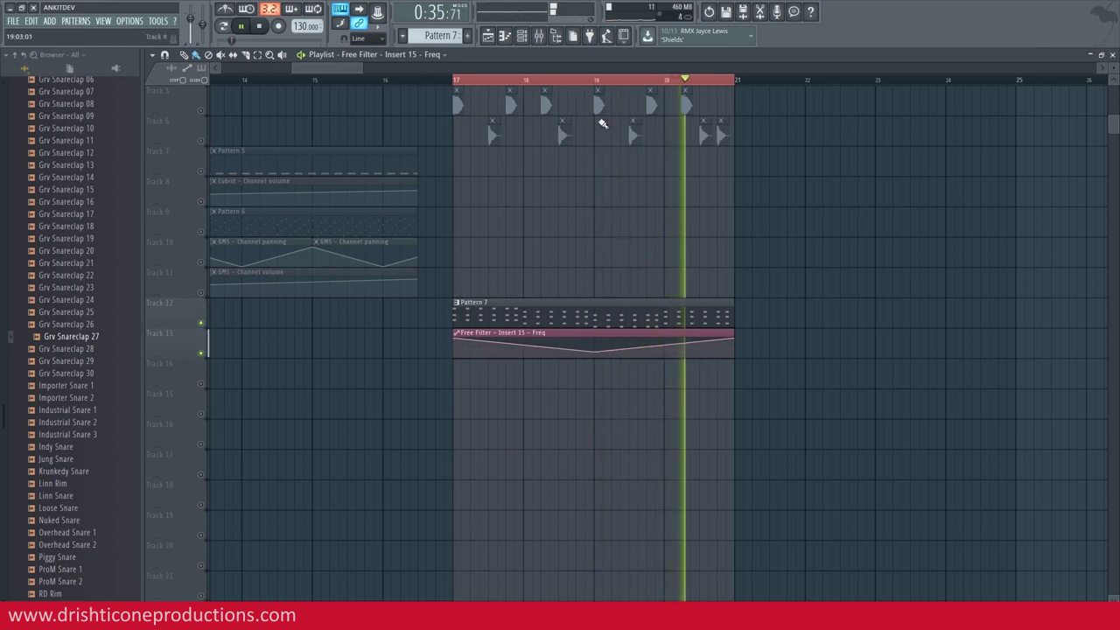
left_click(539, 37)
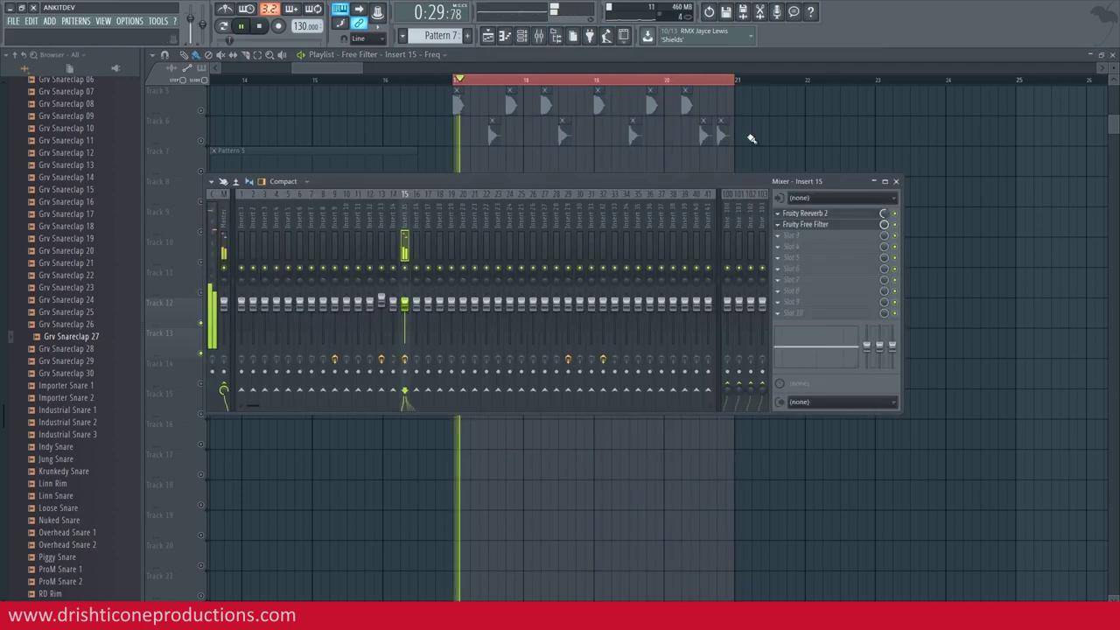
left_click(839, 224)
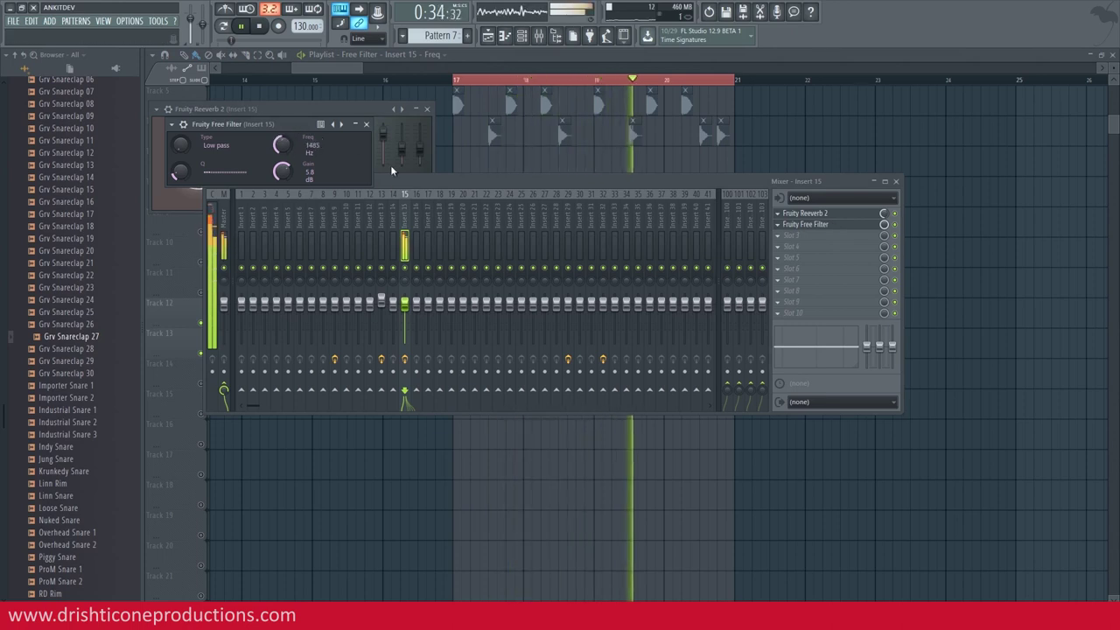
- Close the mixer and unmute all playlist tracks, ending the solo of the Pattern 7 chords and their filter automation
key("F12")
left_click_drag(1113, 80, 1113, 44)
scroll(754, 230, "down", 6)
scroll(755, 230, "down", 1)
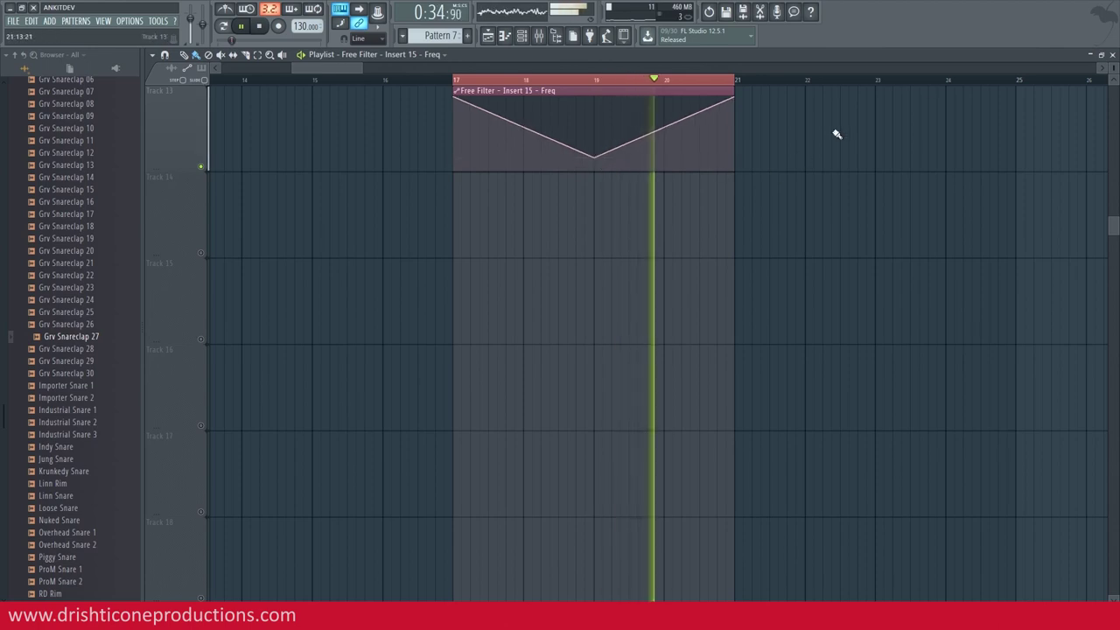
scroll(945, 82, "down", 2)
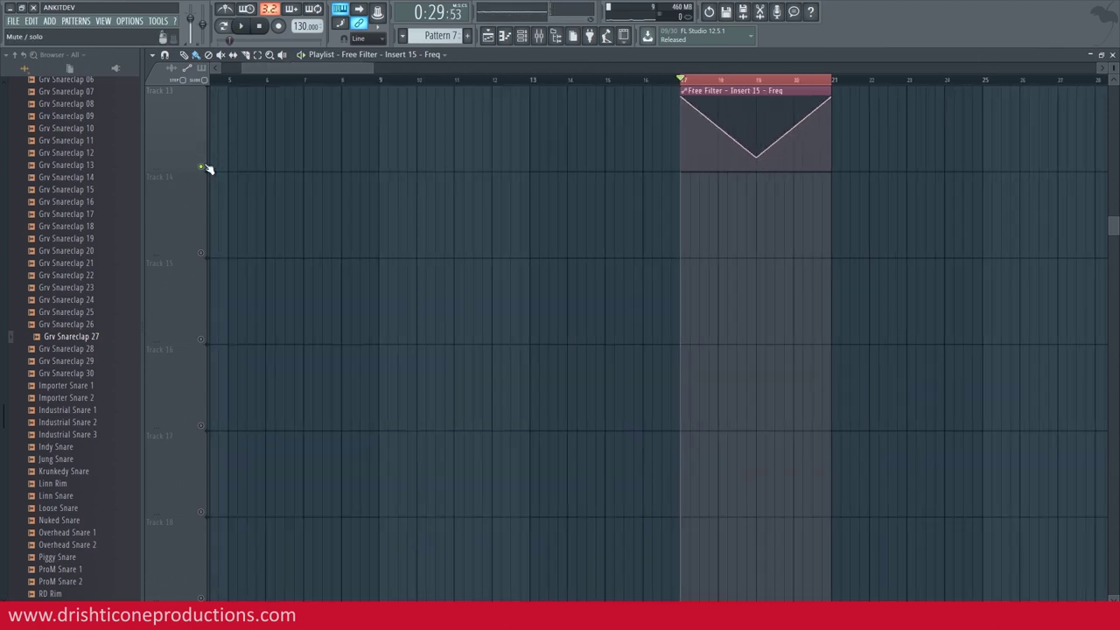
right_click(204, 167)
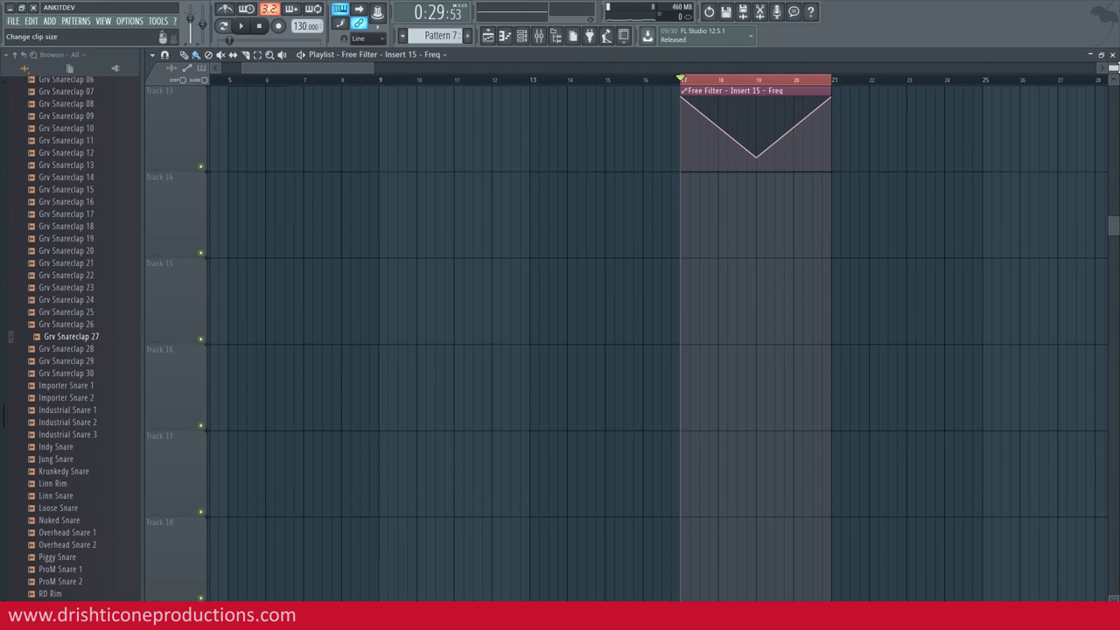
left_click(1113, 79)
right_click(203, 198)
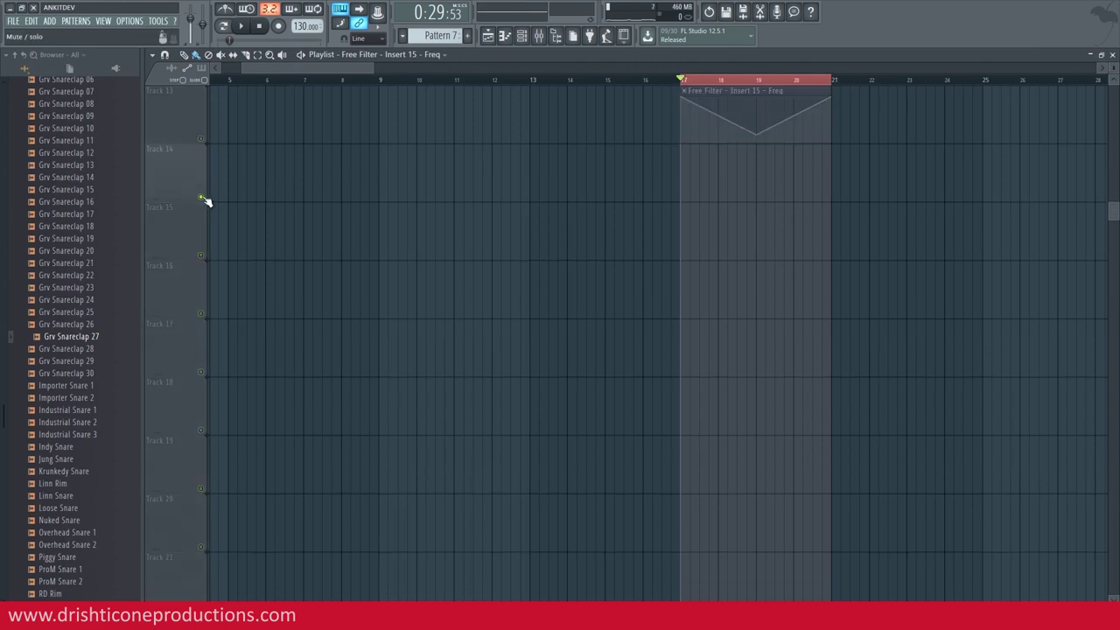
right_click(203, 198)
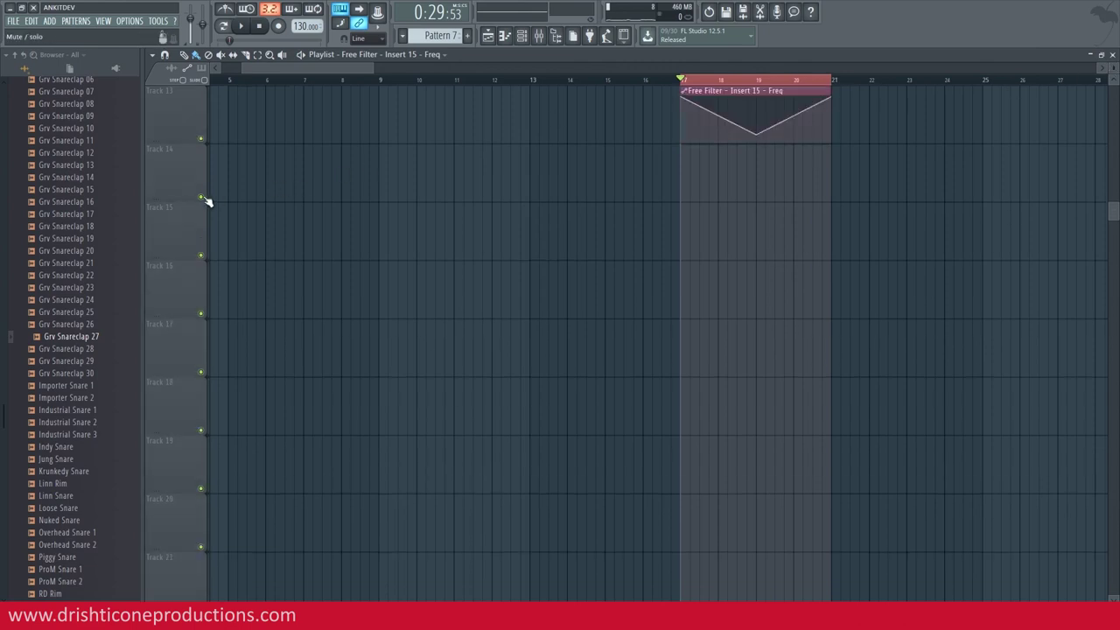
- Clear the bar 17–21 selection and play the full arrangement from about bar 15 into the drop
left_click(551, 80)
scroll(551, 80, "down", 3)
scroll(607, 190, "up", 6)
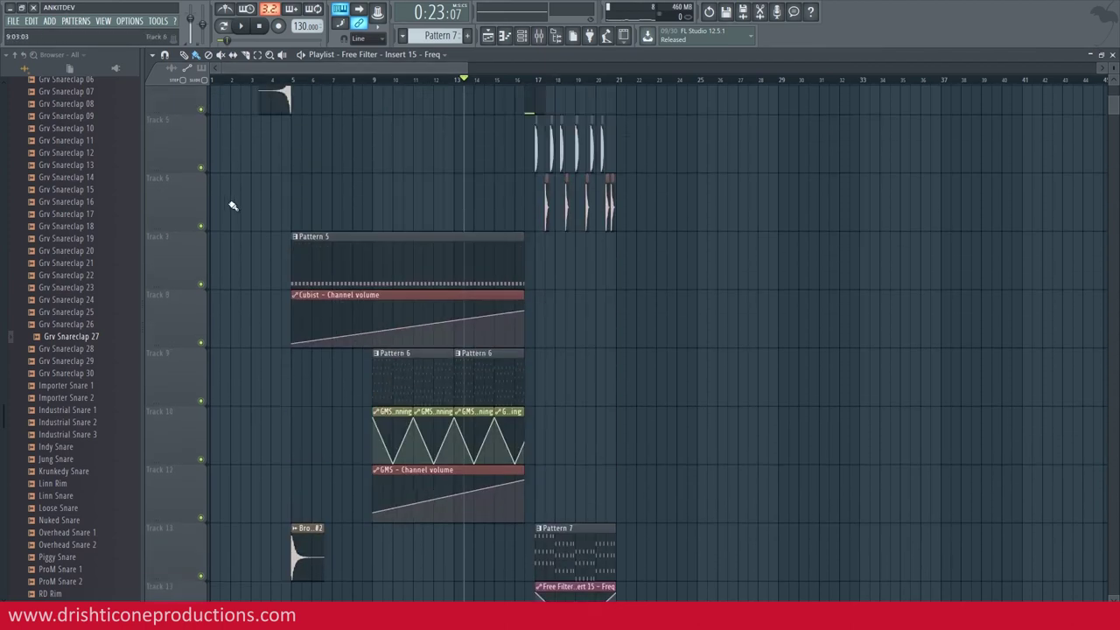
scroll(175, 280, "up", 3)
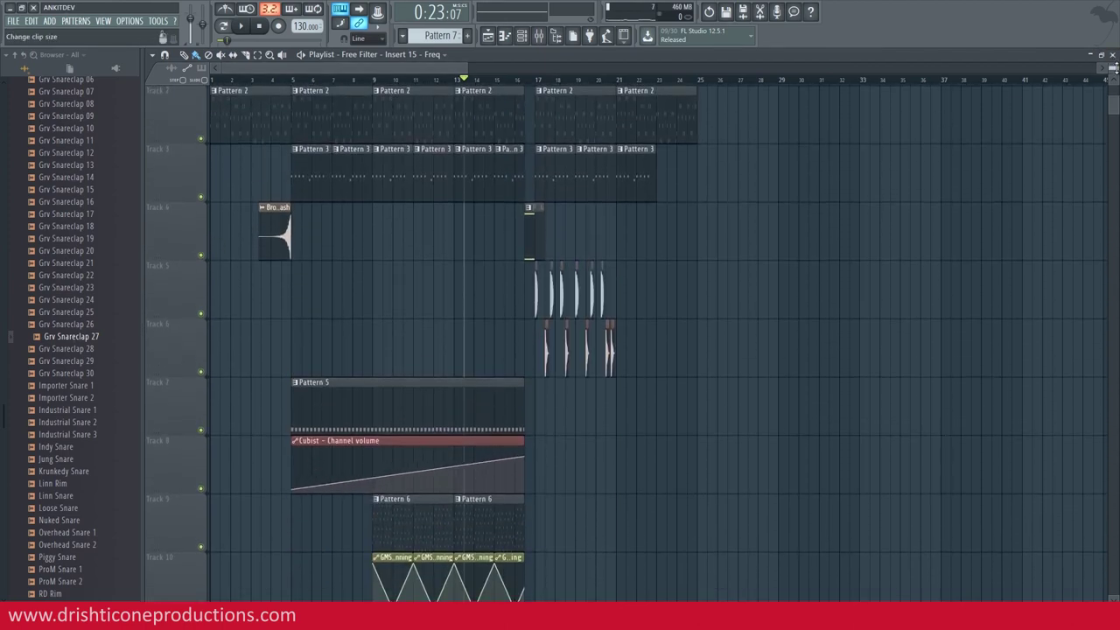
scroll(1113, 67, "down", 5)
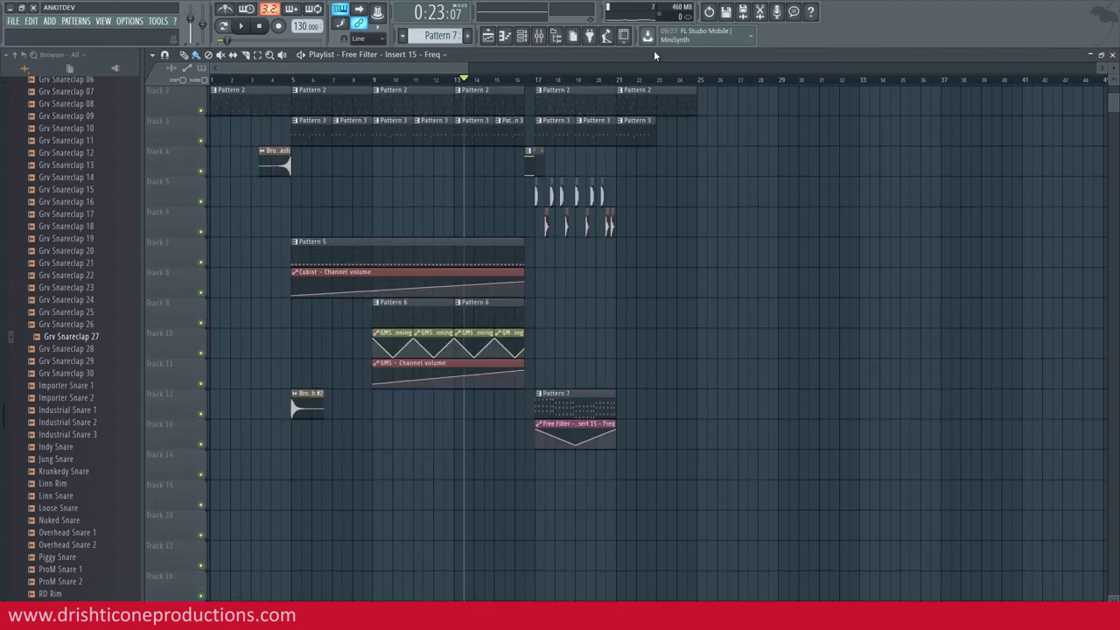
left_click(503, 82)
key("space")
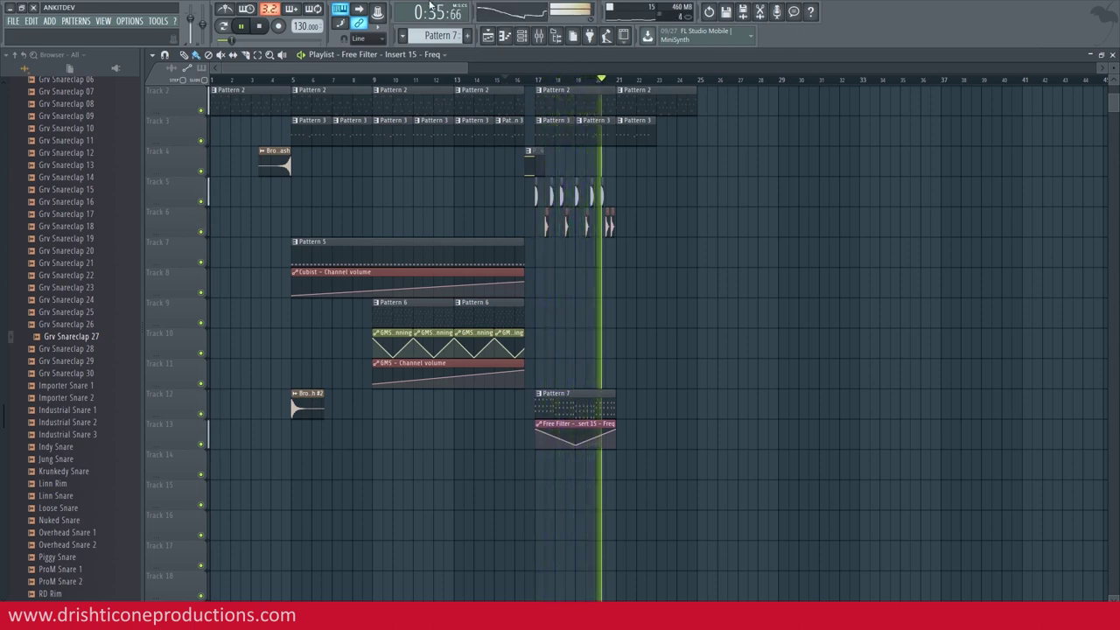
scroll(622, 232, "up", 1)
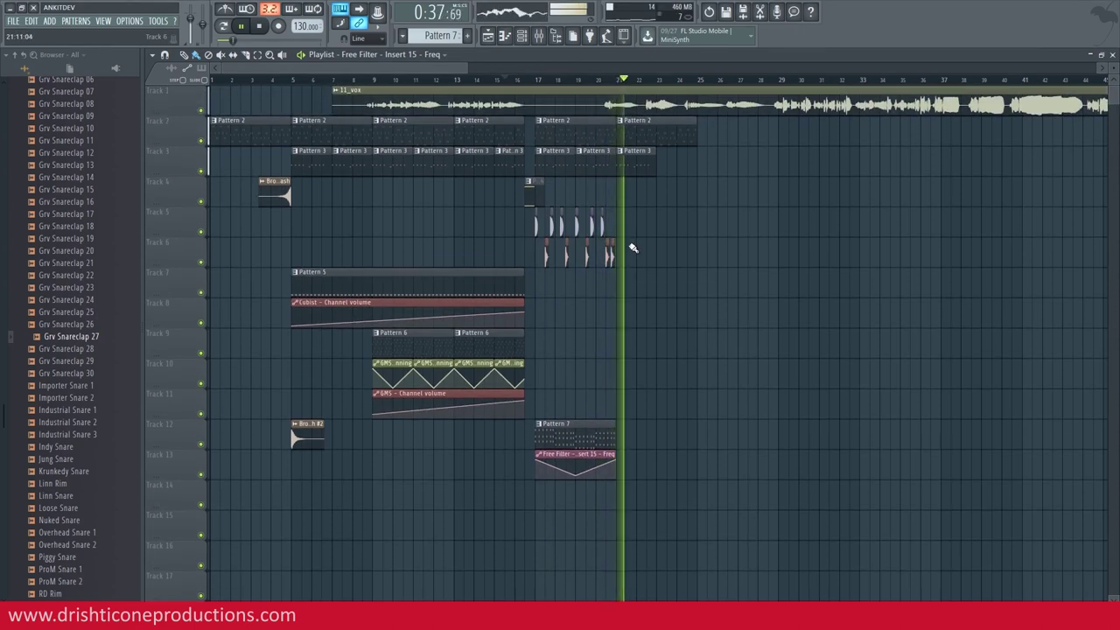
key("space")
- Repeat the drop's kick and snare clips on tracks 5 and 6 from bar 21 through to bar 33
left_click_drag(539, 260, 535, 259)
key("ctrl+v")
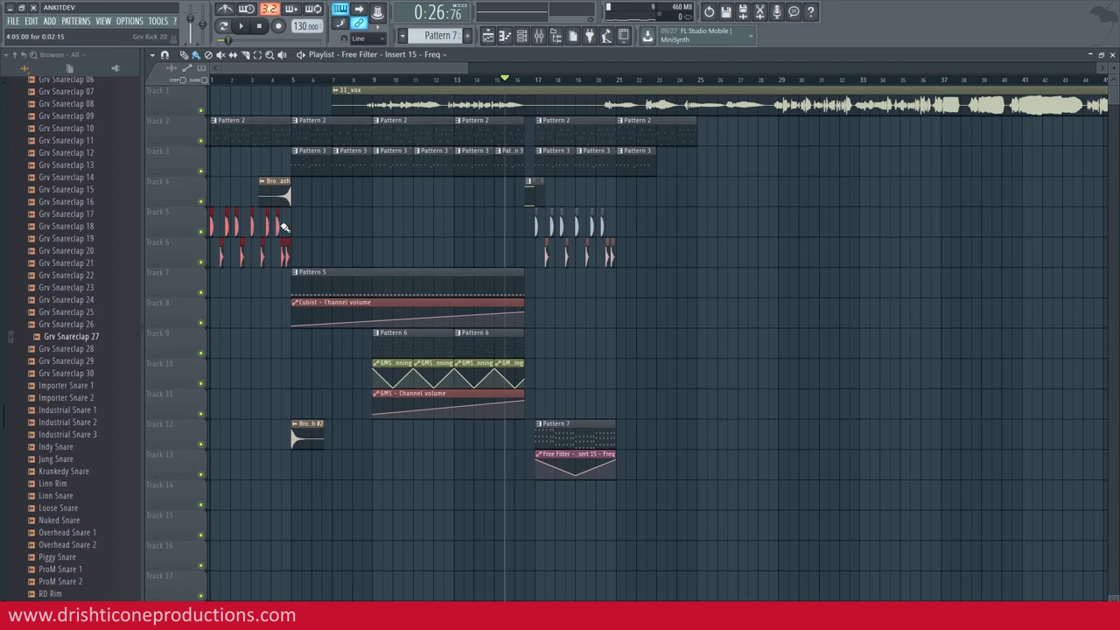
left_click_drag(276, 223, 530, 275)
key("ctrl+c")
key("ctrl+v")
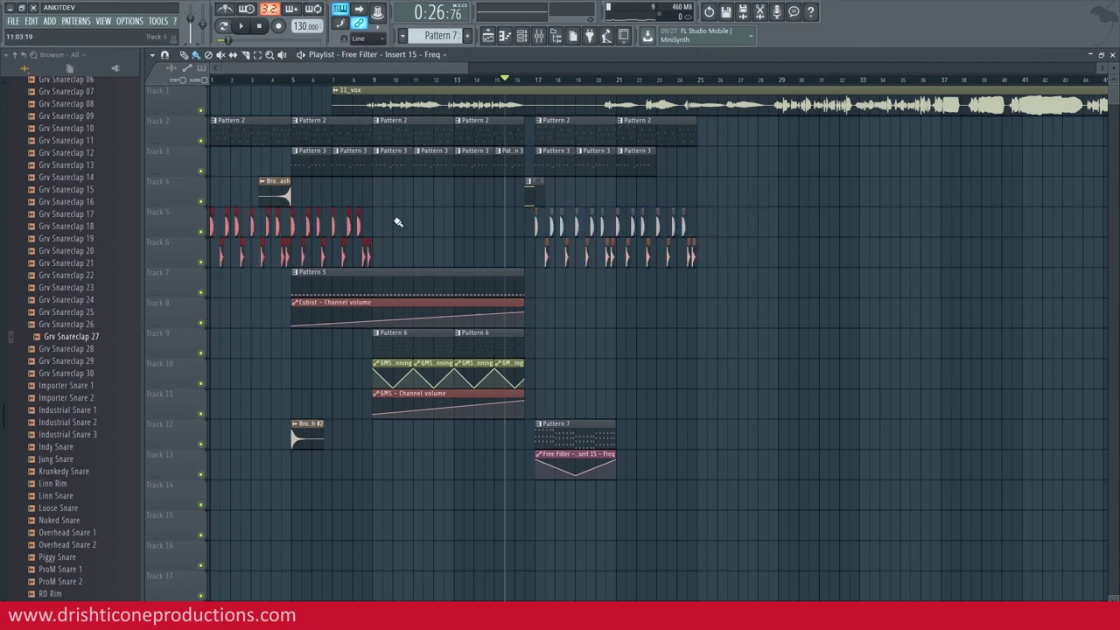
left_click_drag(359, 228, 845, 227)
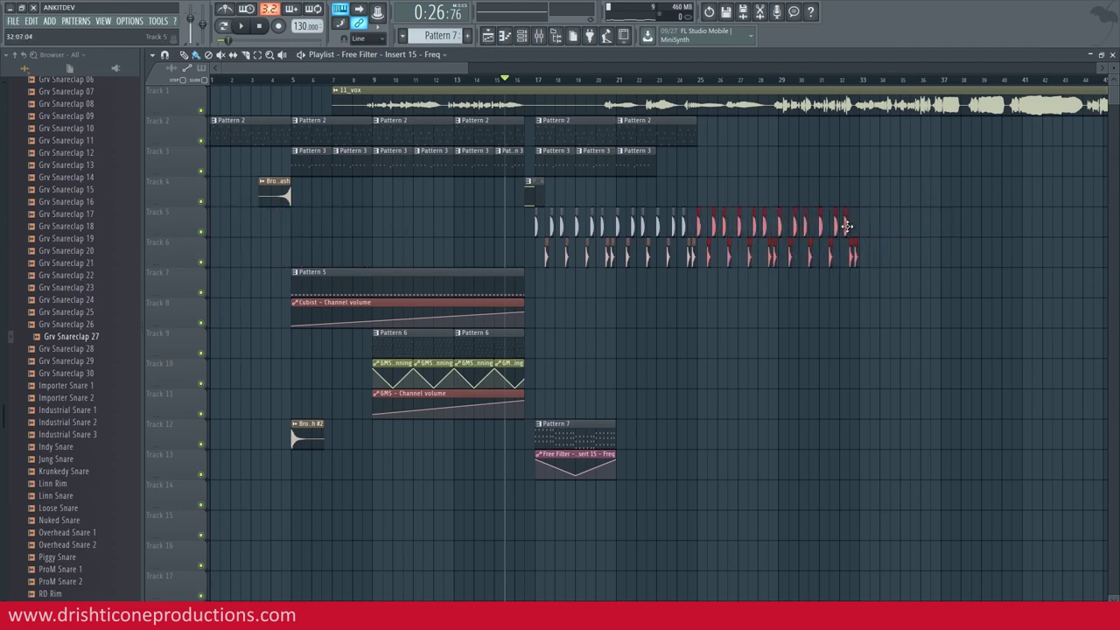
- Extend the repeated Pattern 3 clips to bar 43 and the Pattern 2 clips to bar 41
left_click(641, 165)
left_click(666, 161)
left_click_drag(680, 163, 1041, 160)
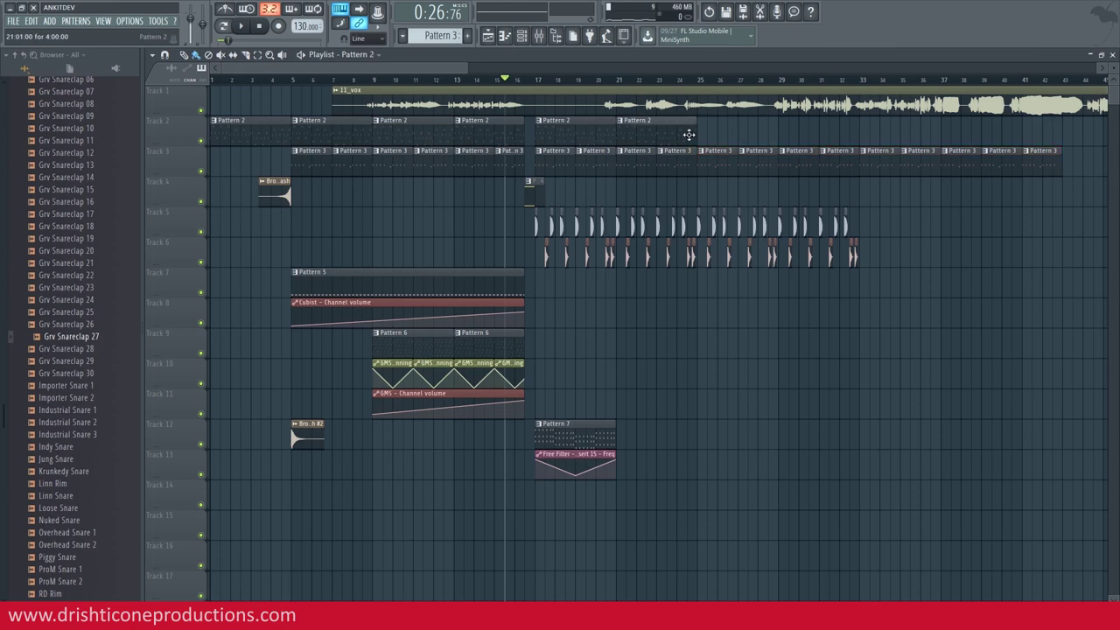
left_click_drag(705, 133, 939, 141)
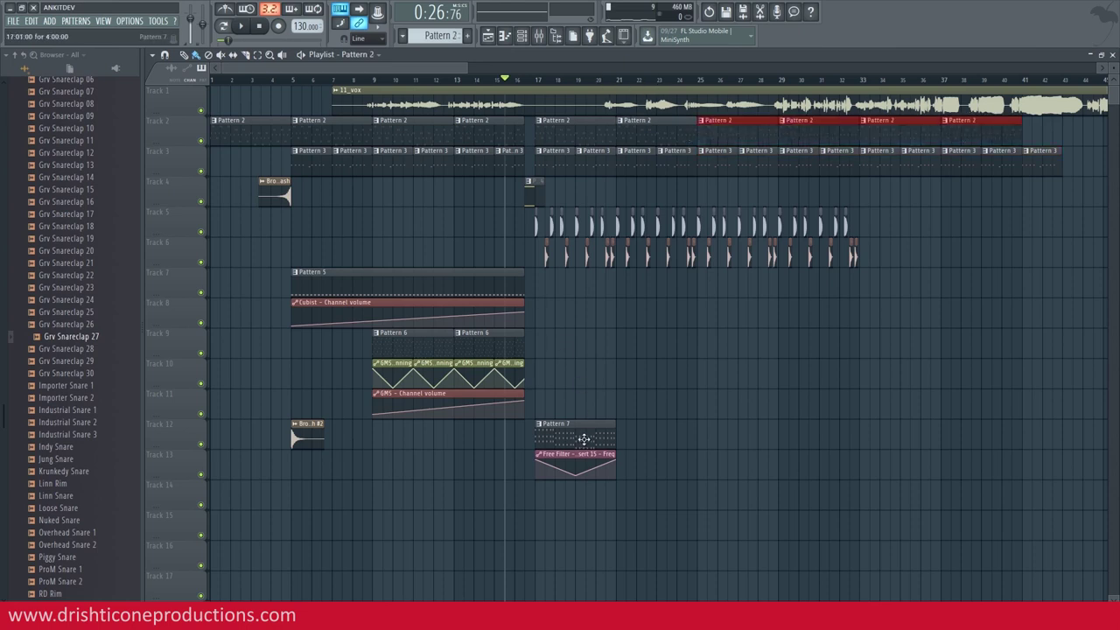
- Duplicate the Pattern 7 clip and its Free Filter frequency automation three times, filling bars 21 to 33
left_click_drag(645, 481, 577, 424)
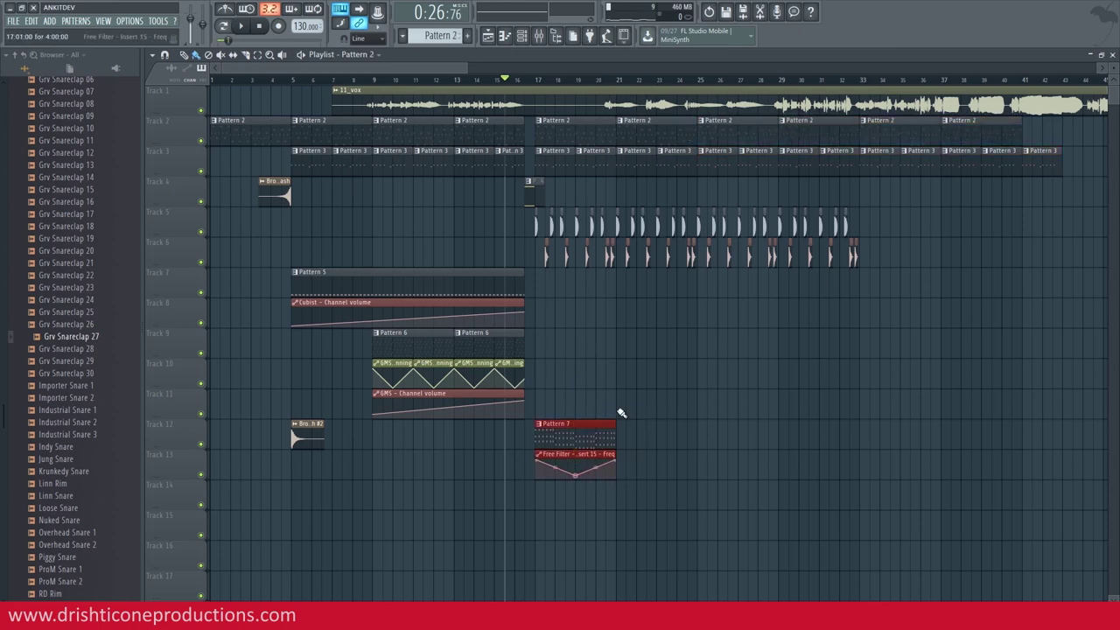
scroll(590, 82, "up", 4)
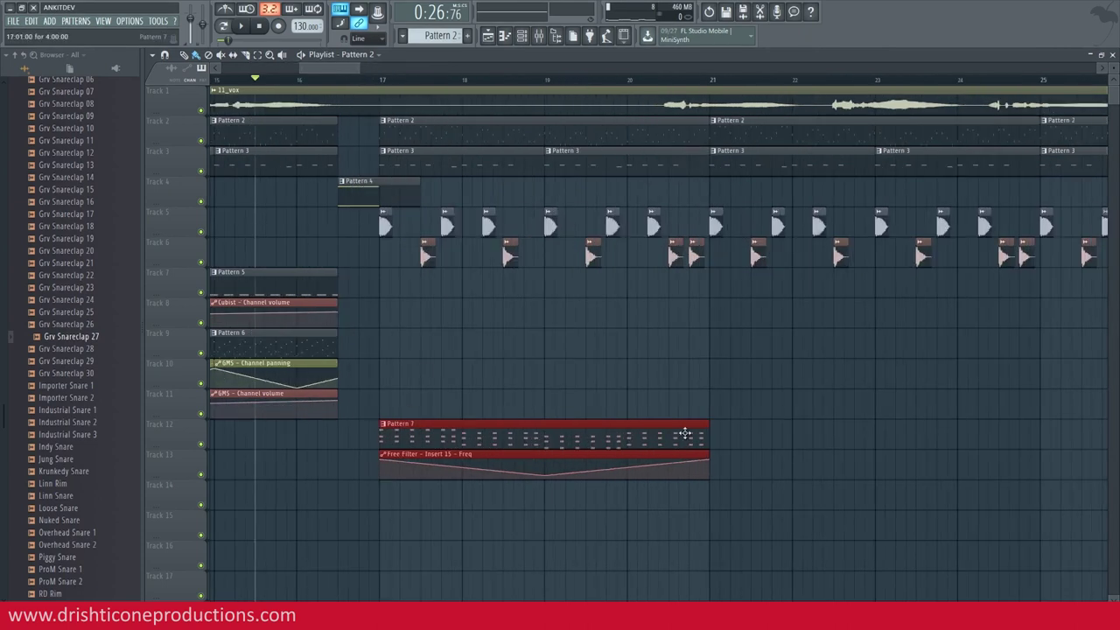
left_click(728, 314)
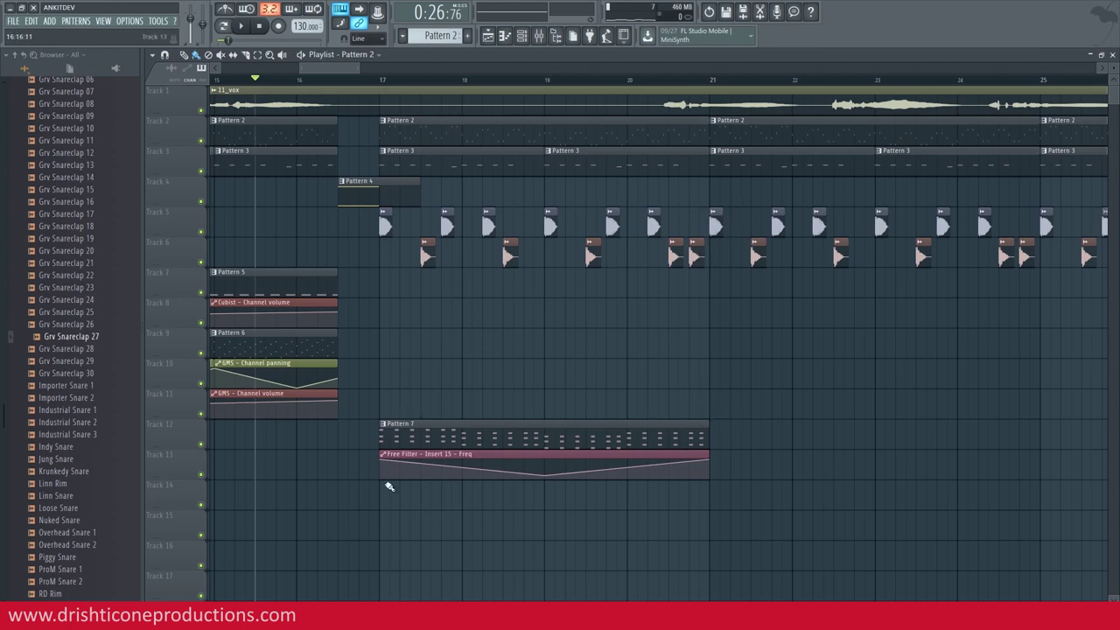
left_click_drag(736, 388, 604, 514)
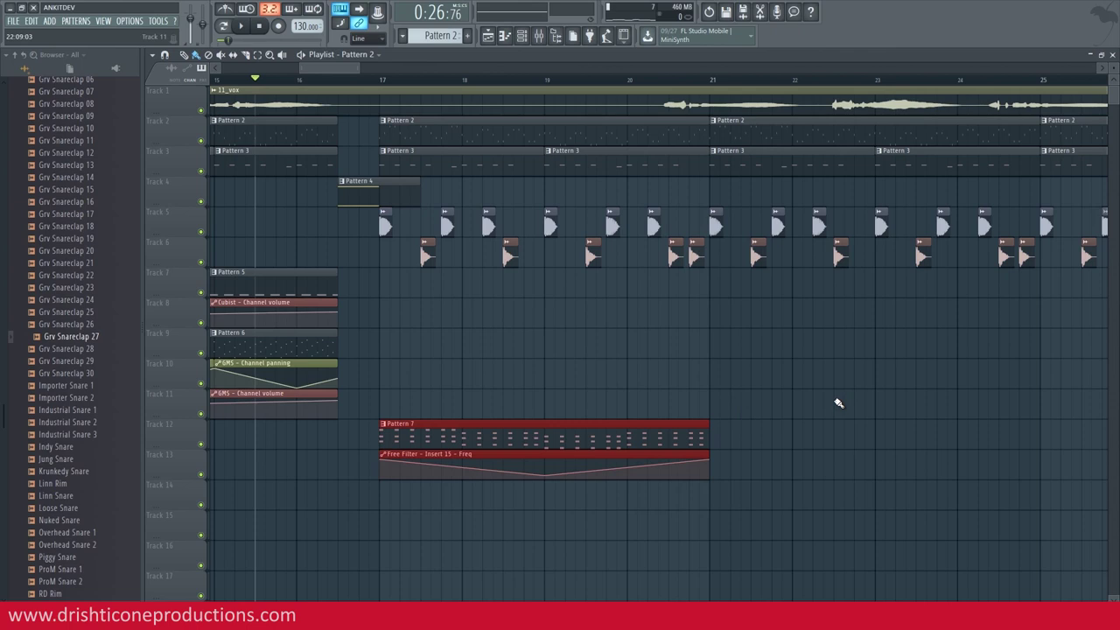
key("ctrl+b")
key("ctrl+b")
key("ctrl+b")
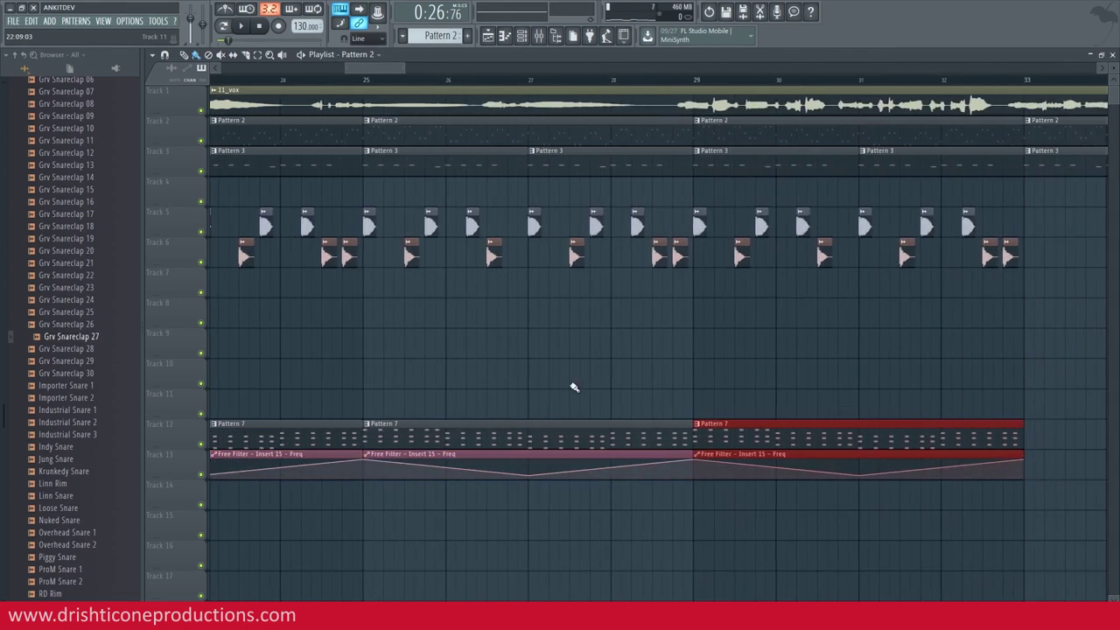
- Play the extended drop from bar 17 and again from about bar 20 to hear where the vocal enters
scroll(712, 87, "down", 4)
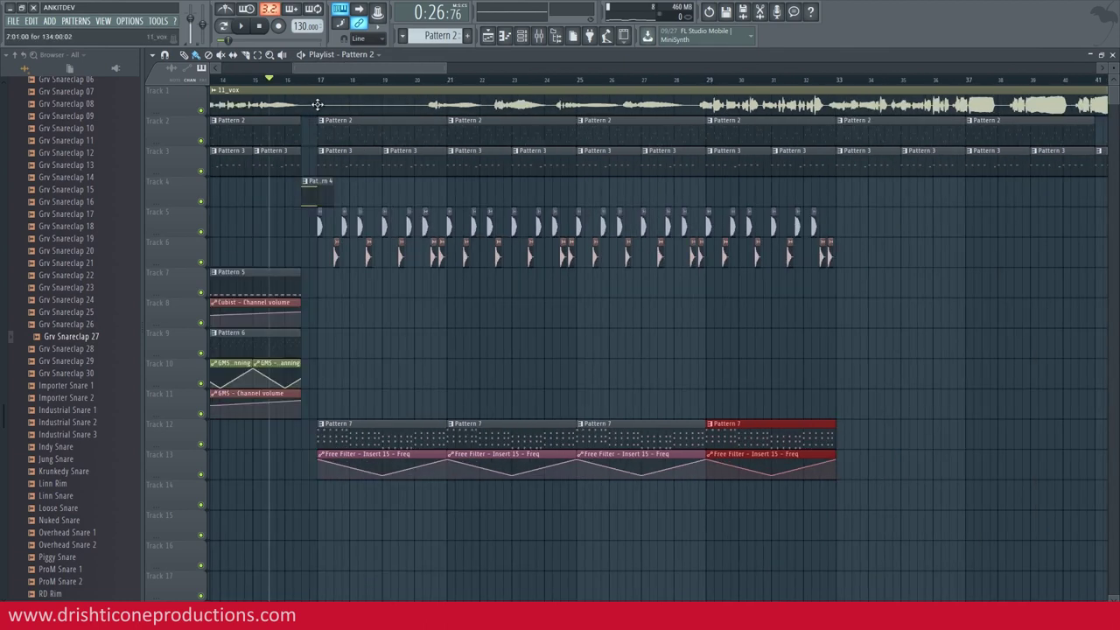
left_click(323, 88)
key("space")
left_click(420, 82)
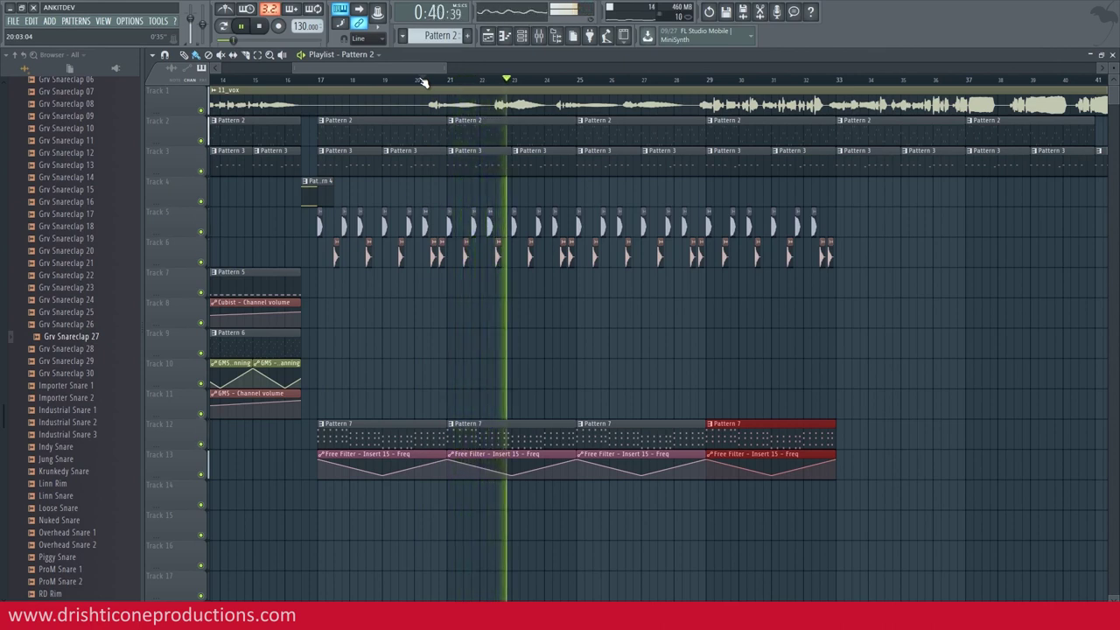
key("space")
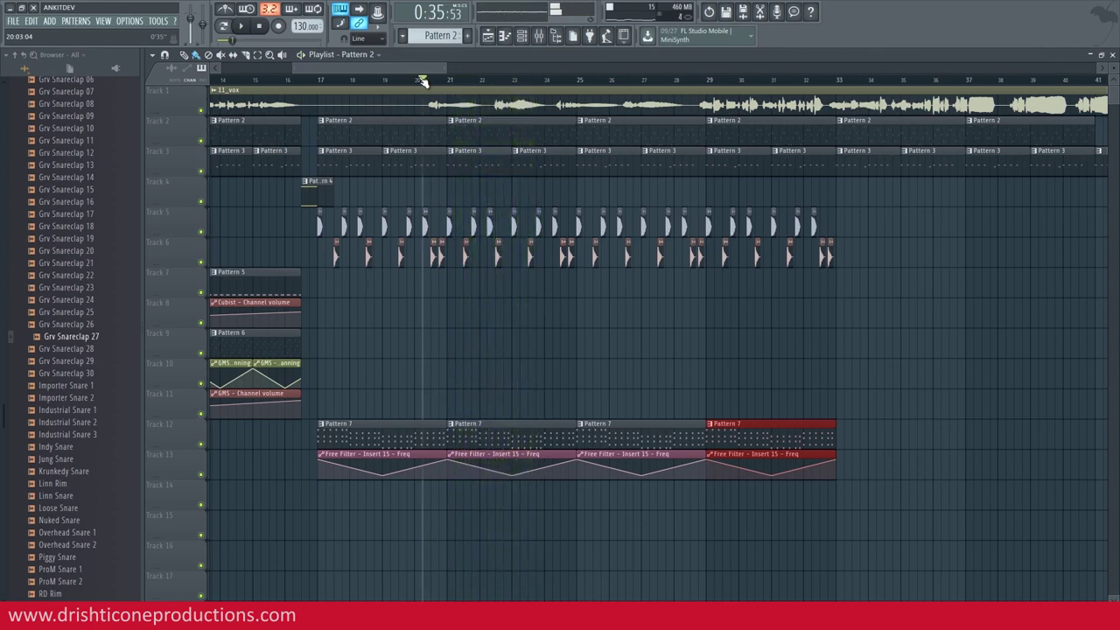
key("space")
scroll(486, 81, "up", 2)
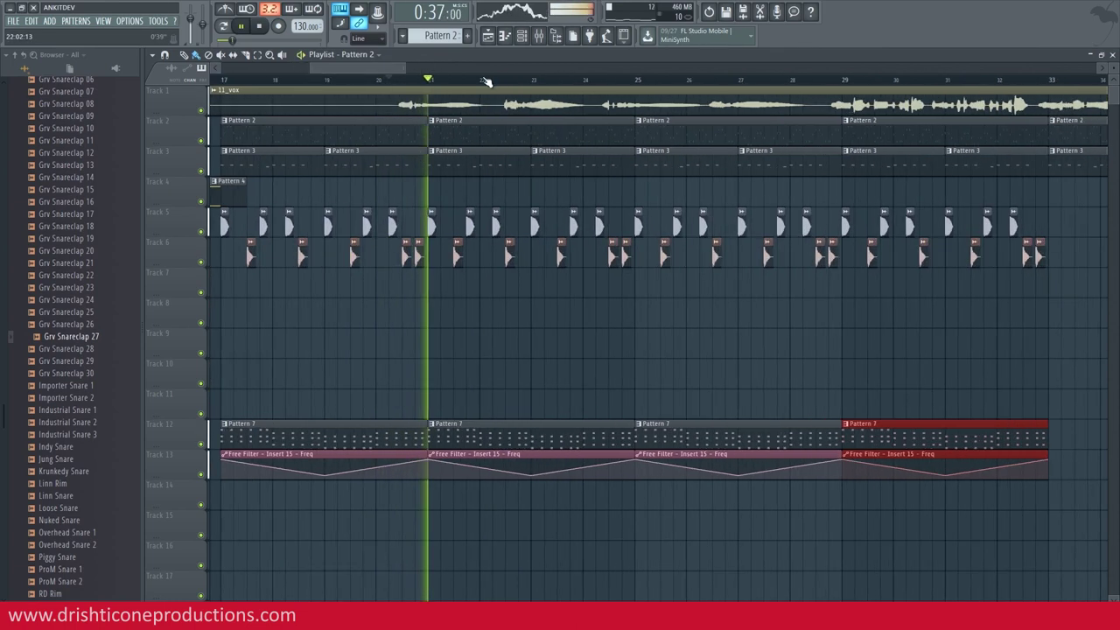
key("space")
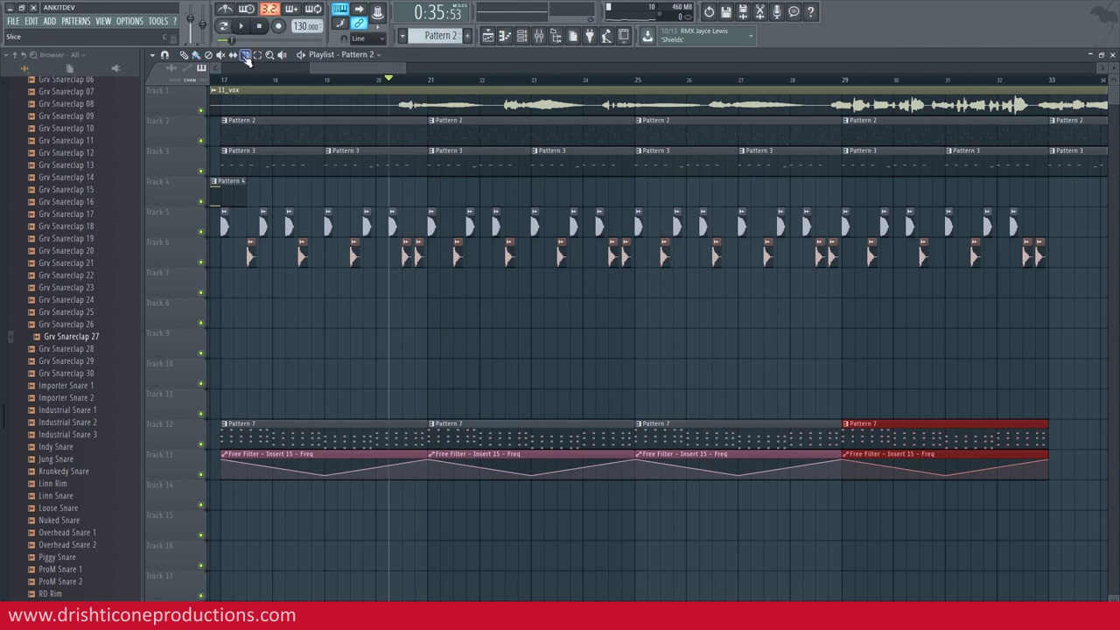
- Slice the 11_vox clip at bar 20 and place a unique copy of the later part on track 14
left_click_drag(381, 118, 380, 120)
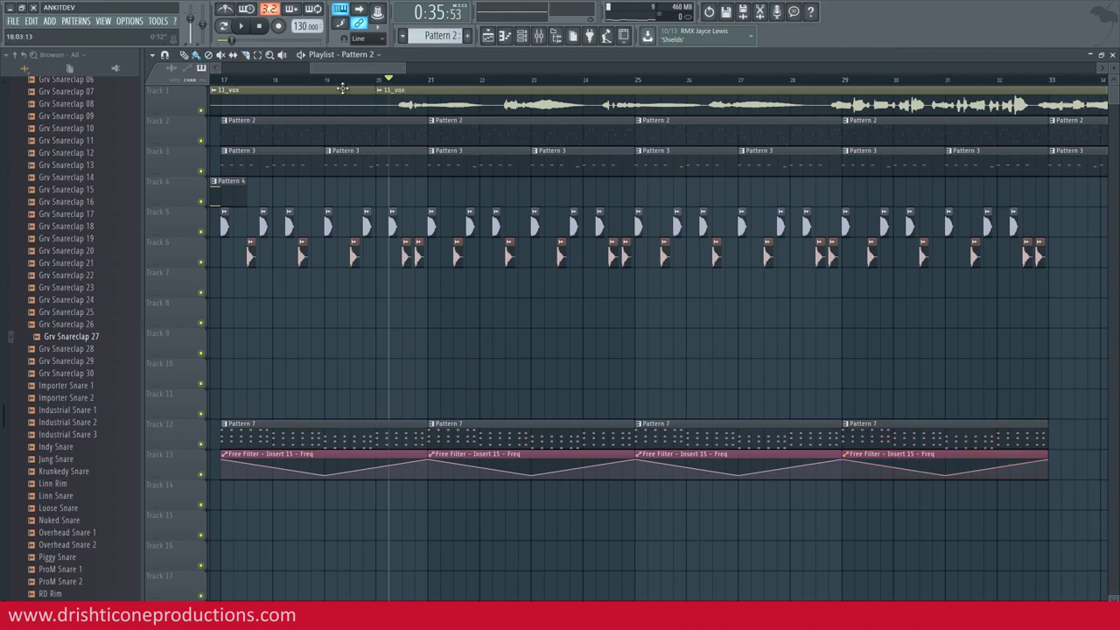
left_click(383, 497)
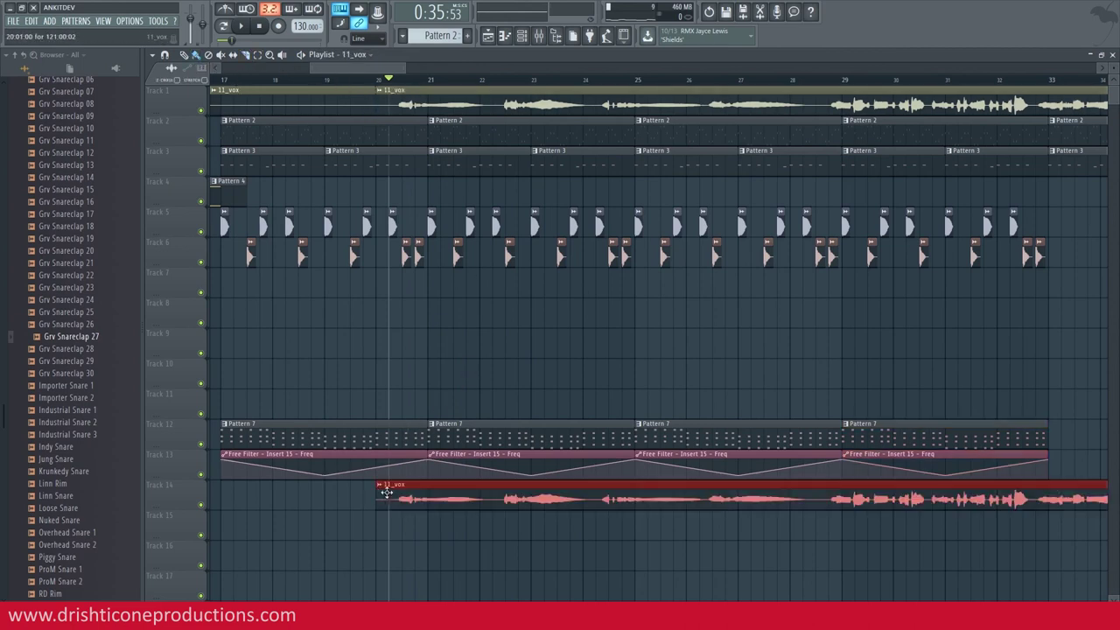
scroll(458, 379, "down", 4)
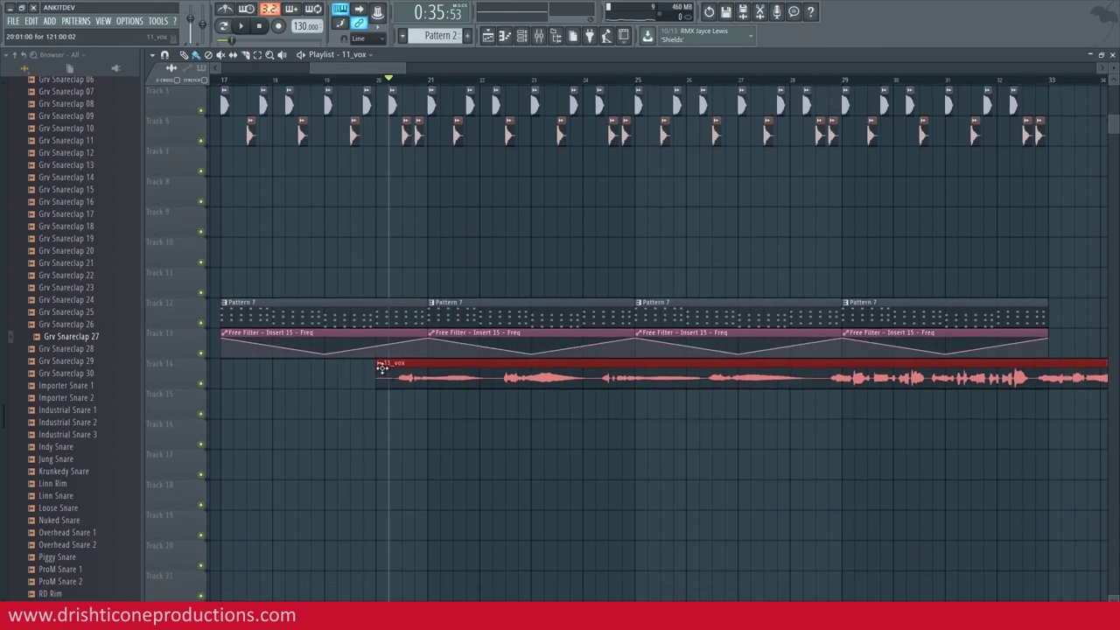
left_click(379, 369)
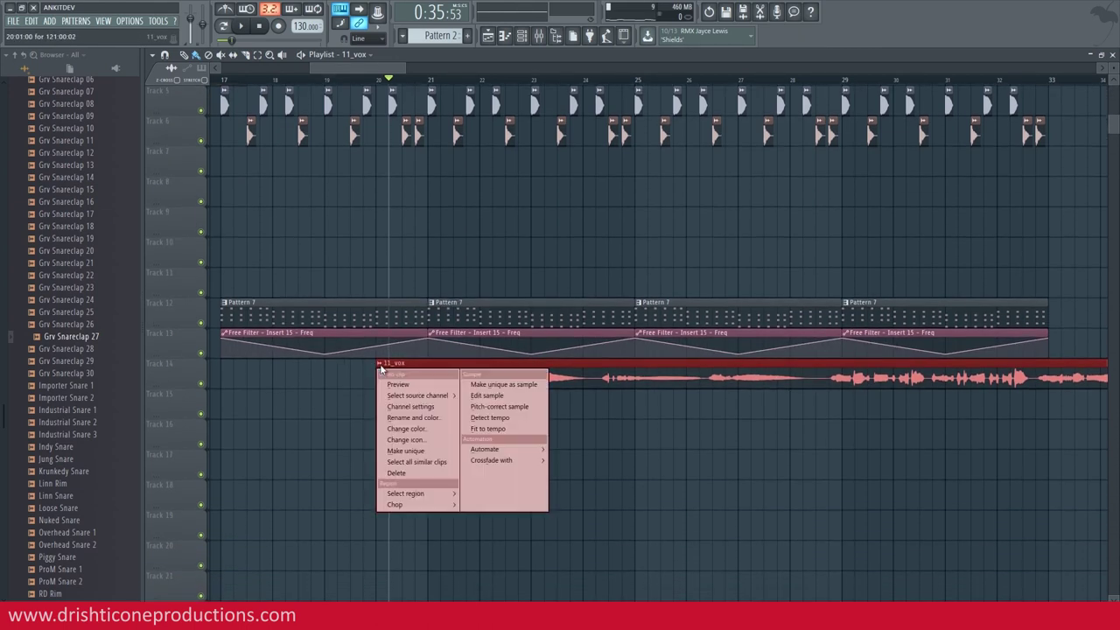
left_click(419, 451)
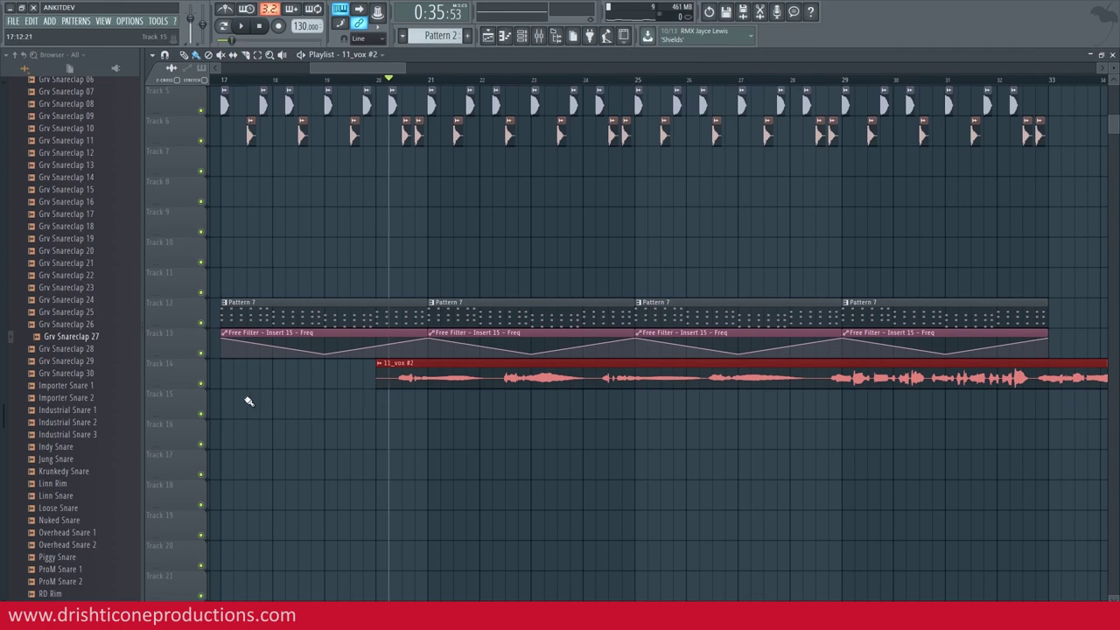
- Play the section with track 14 muted, then trim the start of its vocal clip to bar 21 and unmute it
left_click(201, 383)
key("space")
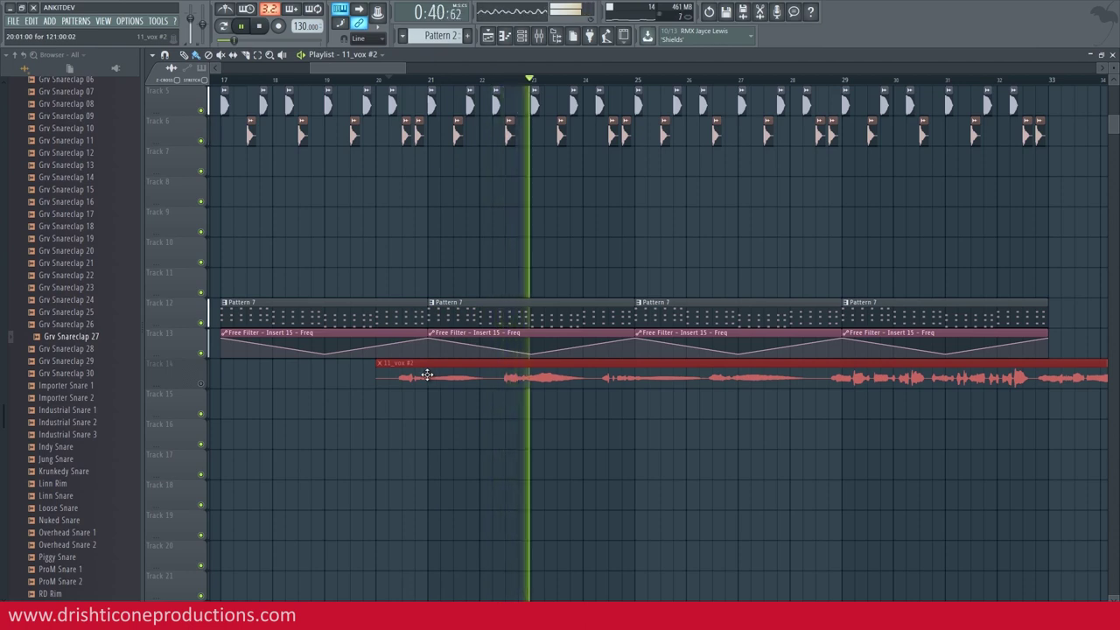
key("space")
key("space")
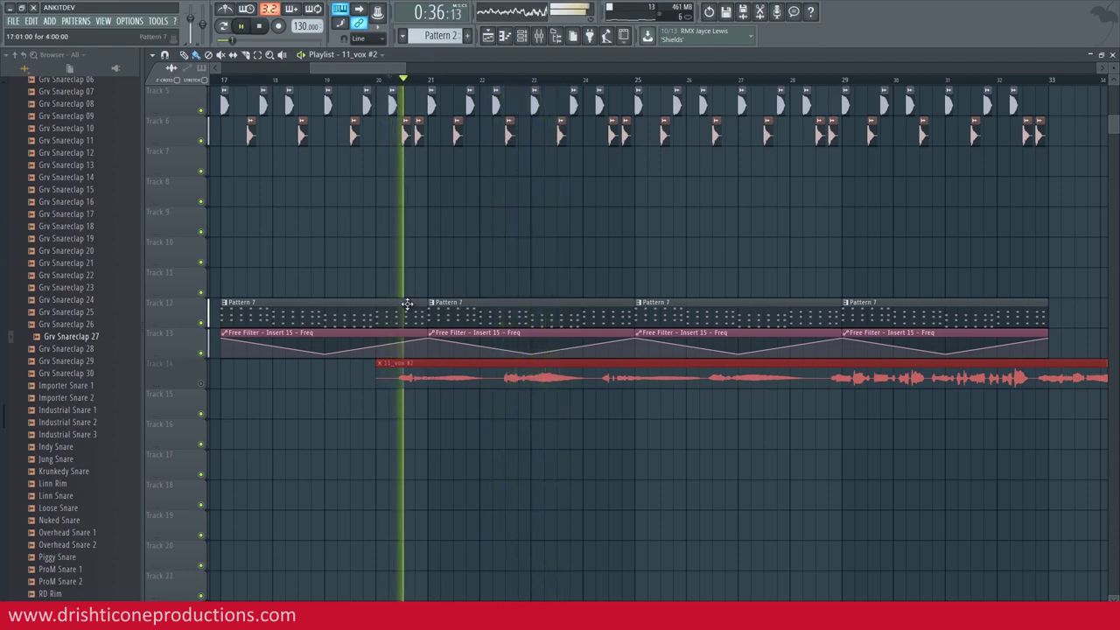
key("space")
left_click_drag(378, 371, 426, 369)
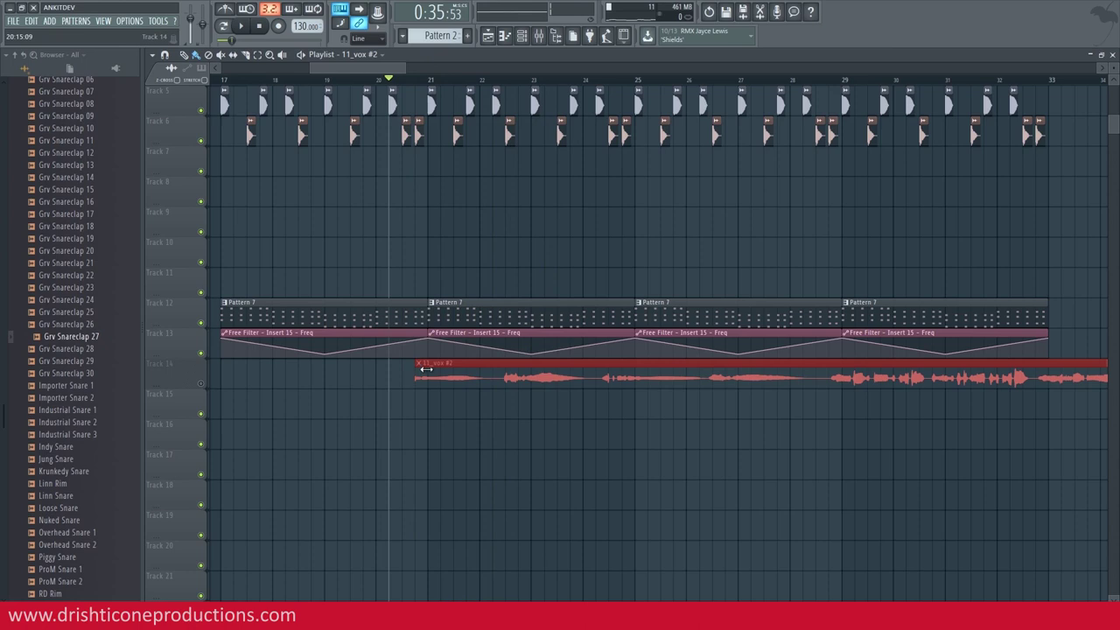
left_click(201, 382)
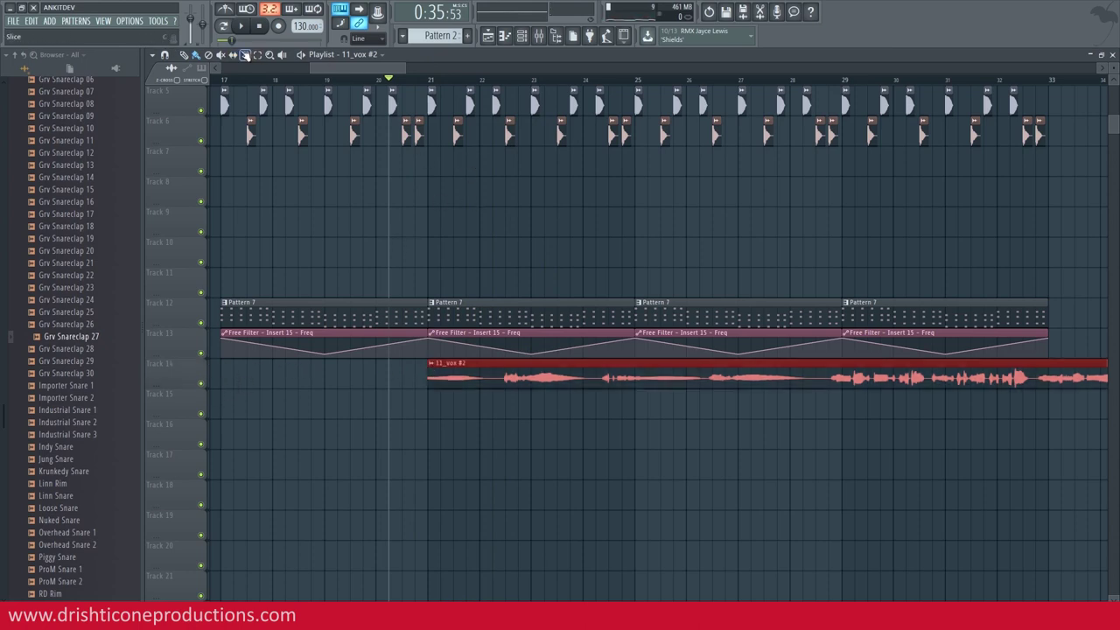
- Slice the track 14 vocal clip at bars 22, 23 and 24, playing from about bar 22 to check the phrasing
left_click_drag(486, 368, 523, 386)
left_click(505, 80)
key("space")
key("space")
left_click_drag(535, 390, 538, 391)
left_click(585, 391)
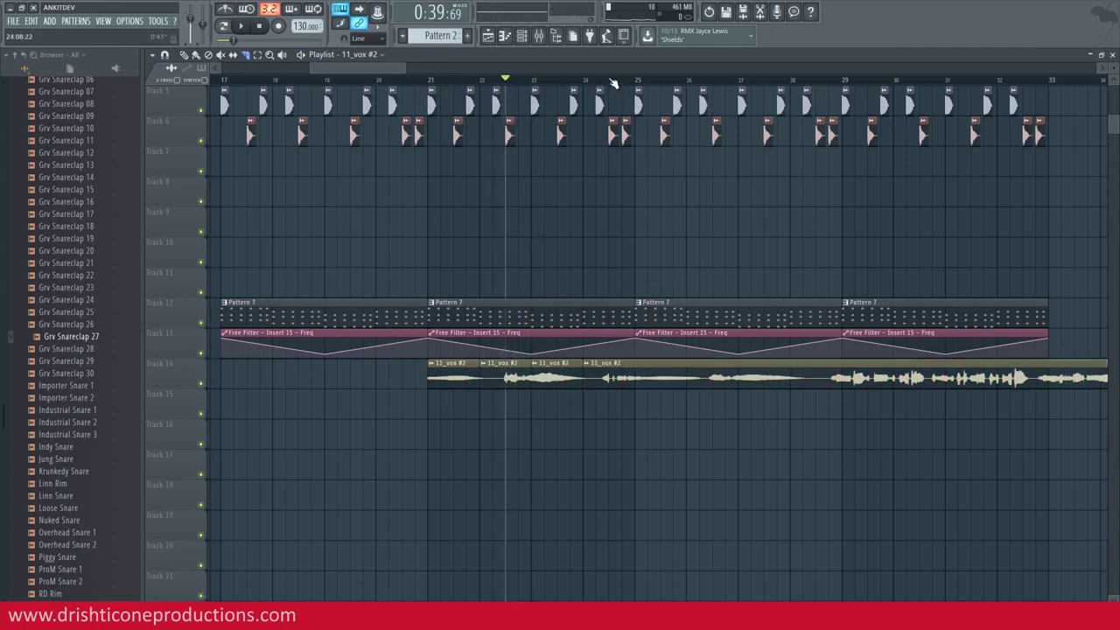
- Play the vocal from about bar 24 and slice the track 14 clip at bars 27 and 28
left_click(612, 80)
key("space")
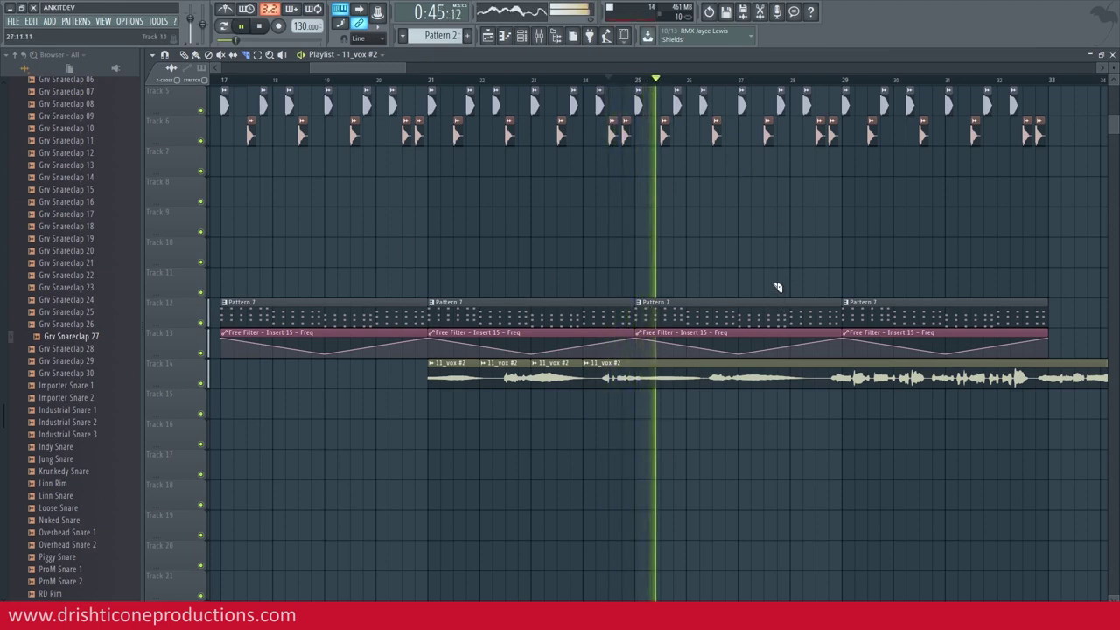
left_click(740, 378)
left_click(793, 373)
key("space")
- Delete the unwanted track 14 vocal slices, keeping only the one-bar pieces at bars 21, 23 and 27
left_click(197, 55)
right_click(505, 376)
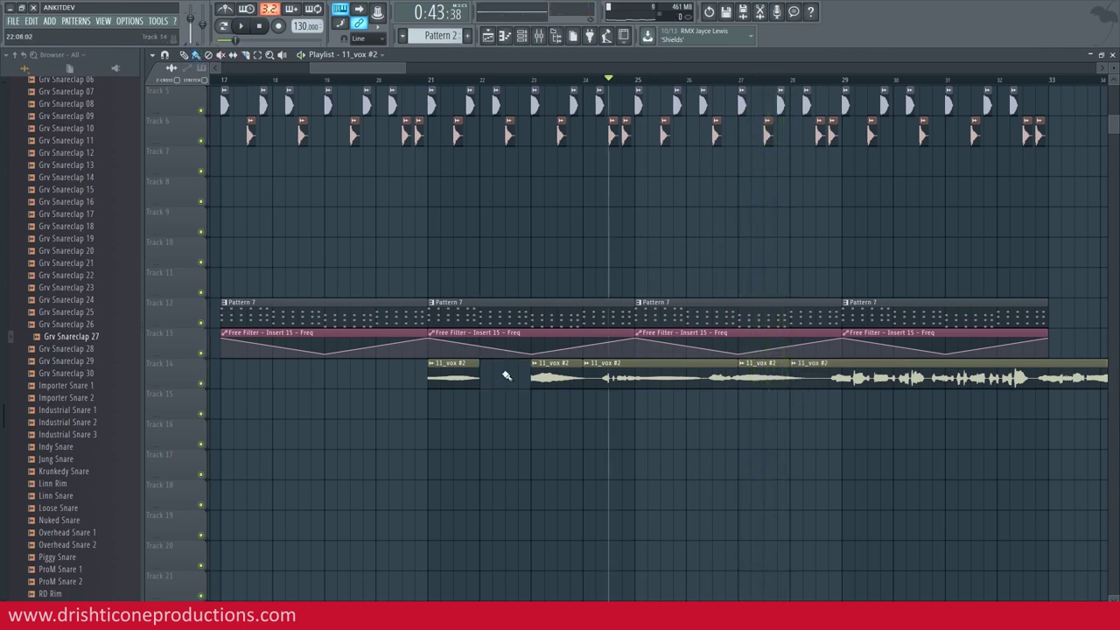
right_click(645, 378)
right_click(799, 381)
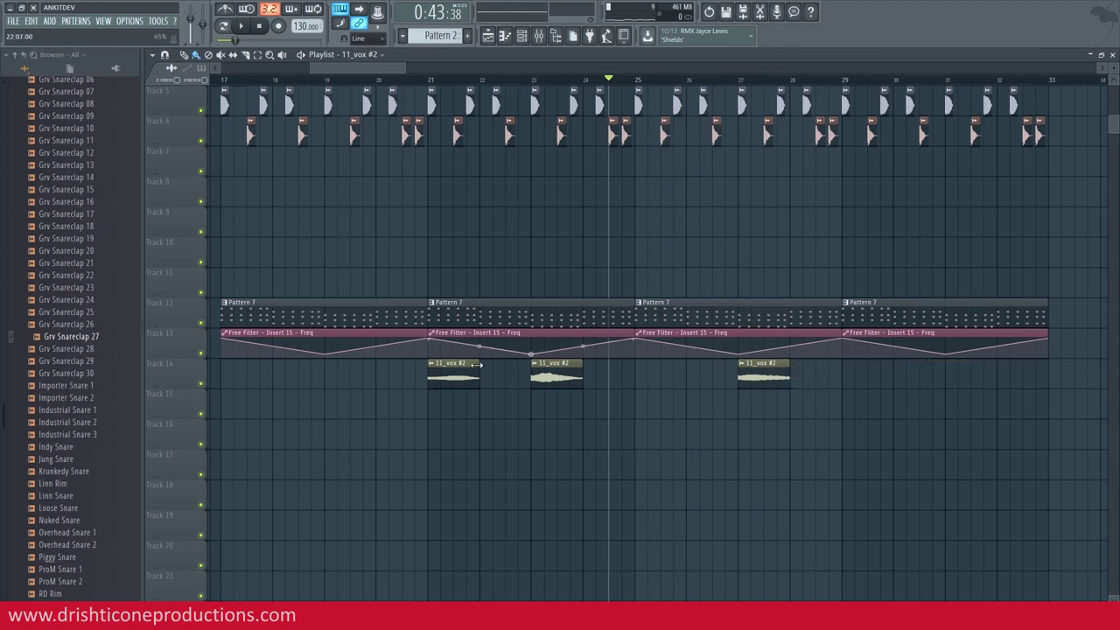
- Slice the vocal clip at bar 21 on track 14 into short, evenly spaced sixteenth-bar chops
left_click(429, 81)
scroll(428, 80, "up", 6)
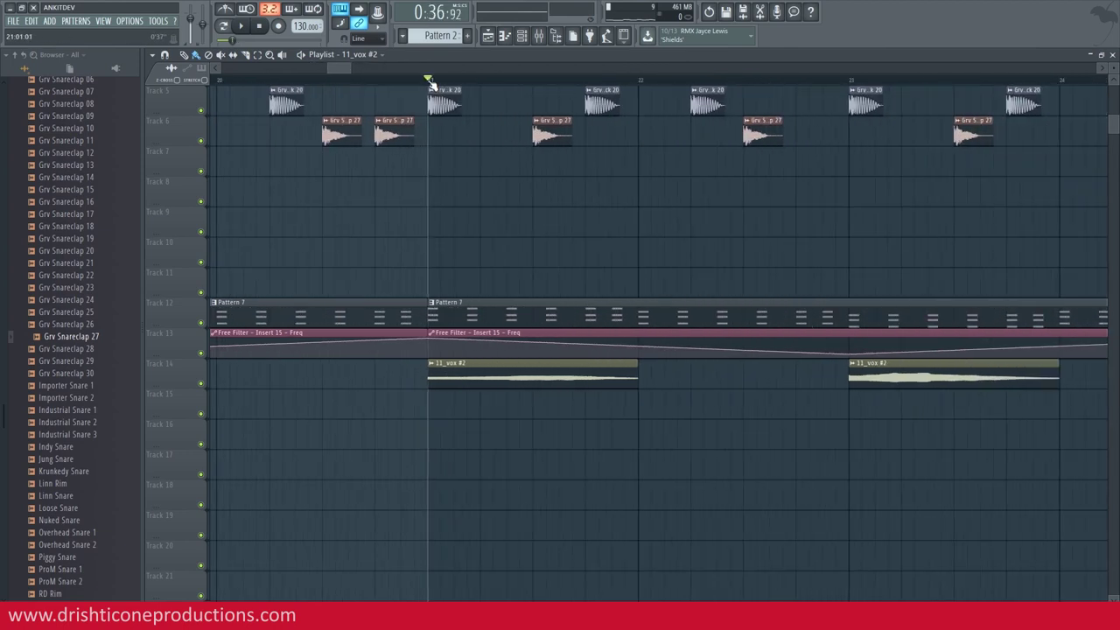
left_click(451, 378)
left_click(521, 378)
left_click(539, 378)
left_click(557, 377)
left_click(574, 377)
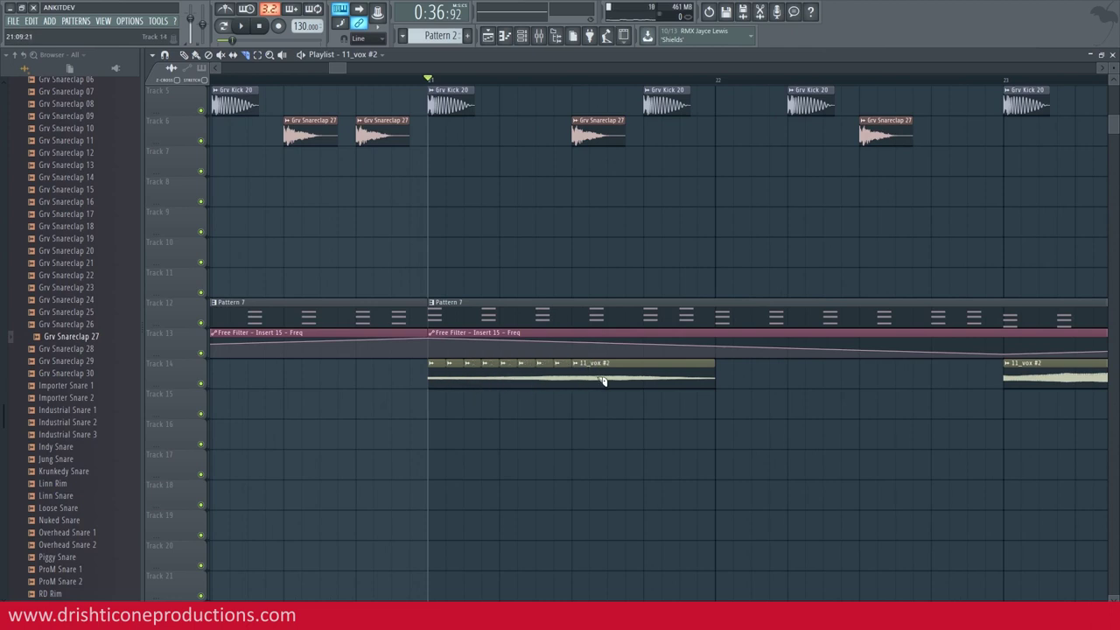
left_click(608, 378)
left_click(645, 378)
left_click(663, 378)
- Slice the vocal clip at bar 23 on track 14 into the same short, even chops
scroll(227, 80, "down", 1)
left_click(810, 377)
left_click(825, 379)
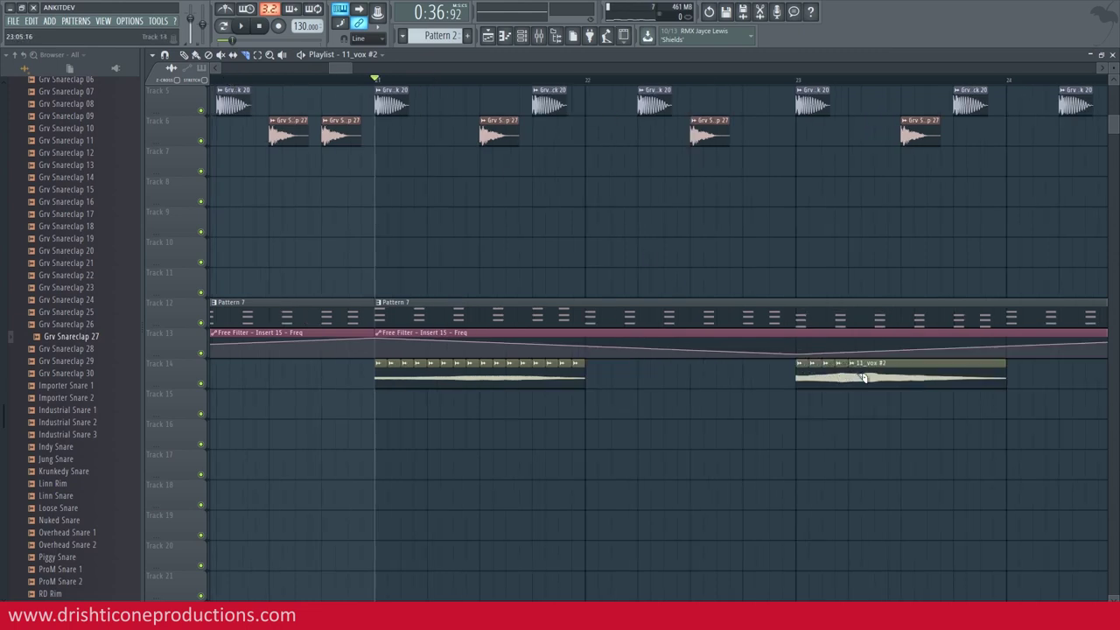
left_click(864, 378)
left_click(877, 377)
left_click(891, 378)
left_click(904, 378)
left_click(918, 381)
left_click(931, 381)
left_click(943, 379)
- Chop the bar 27 vocal clip in beats, then slice it further into short, even sixteenth-bar pieces
scroll(505, 69, "right", 8)
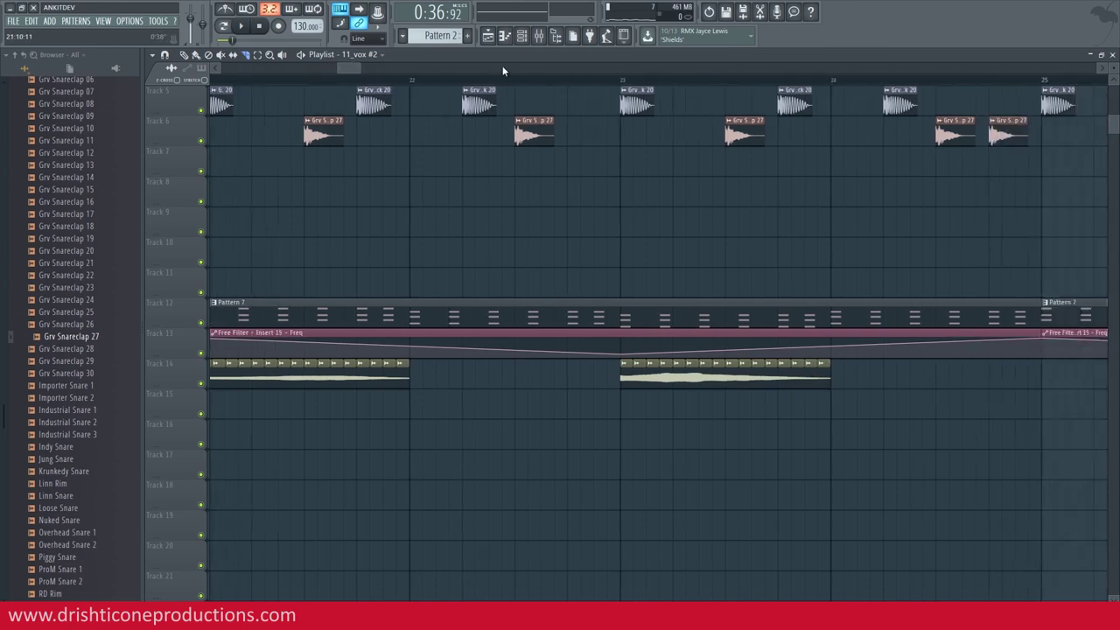
left_click(197, 57)
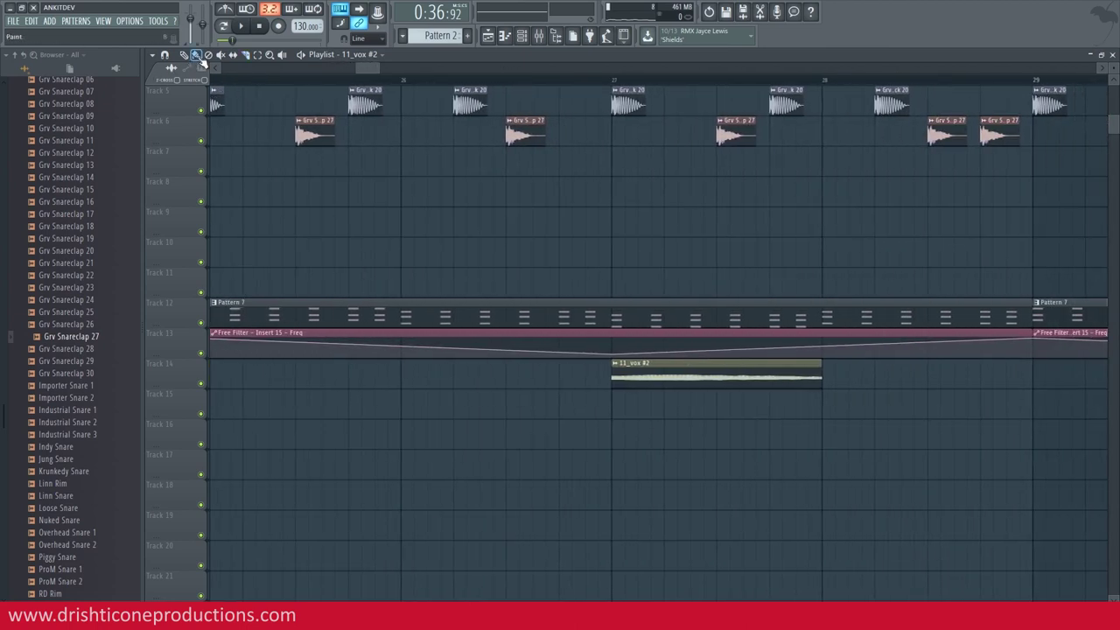
right_click(618, 370)
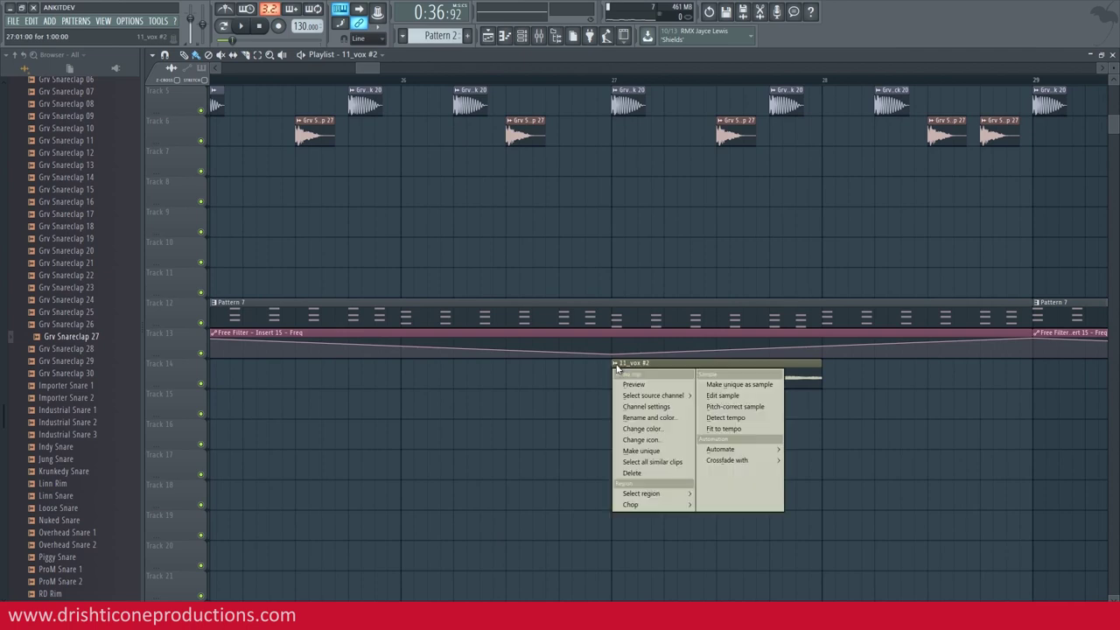
mouse_move(670, 505)
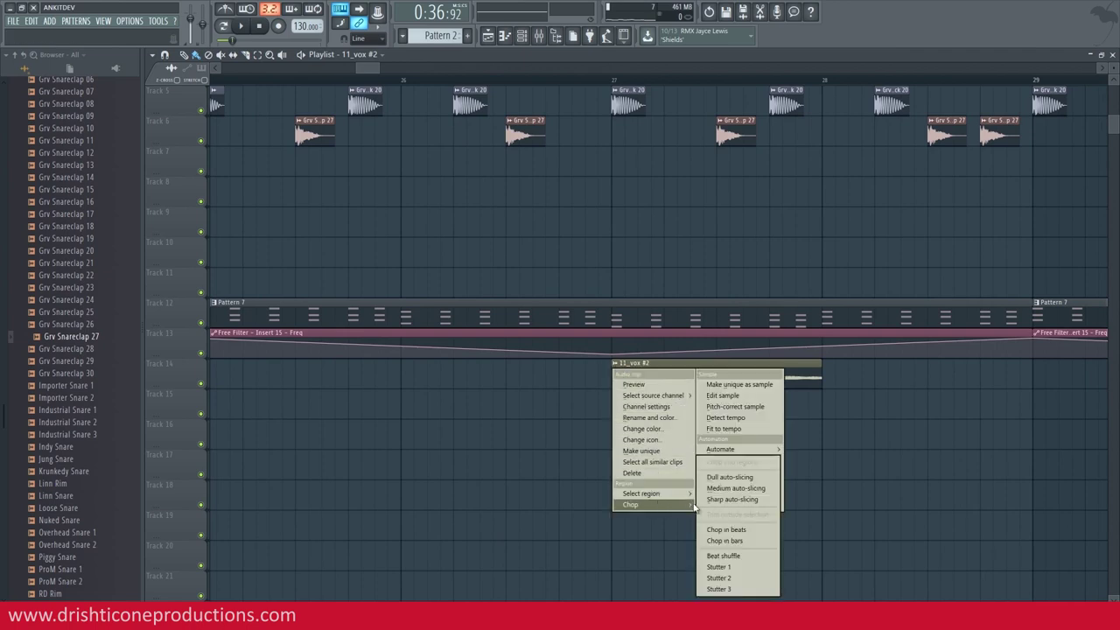
left_click(744, 541)
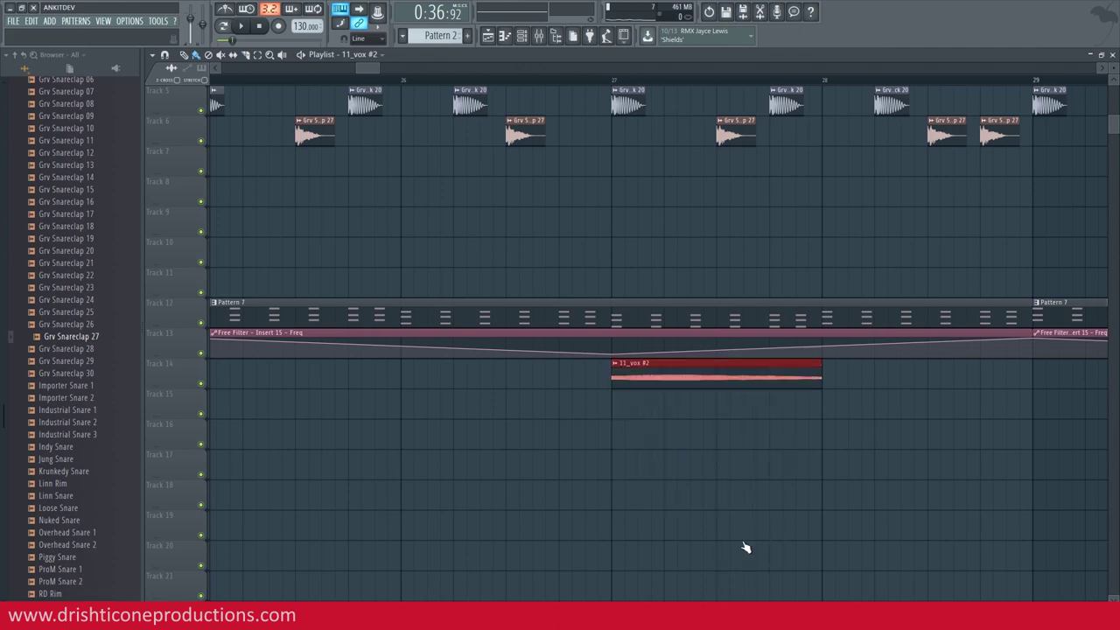
right_click(614, 367)
mouse_move(683, 504)
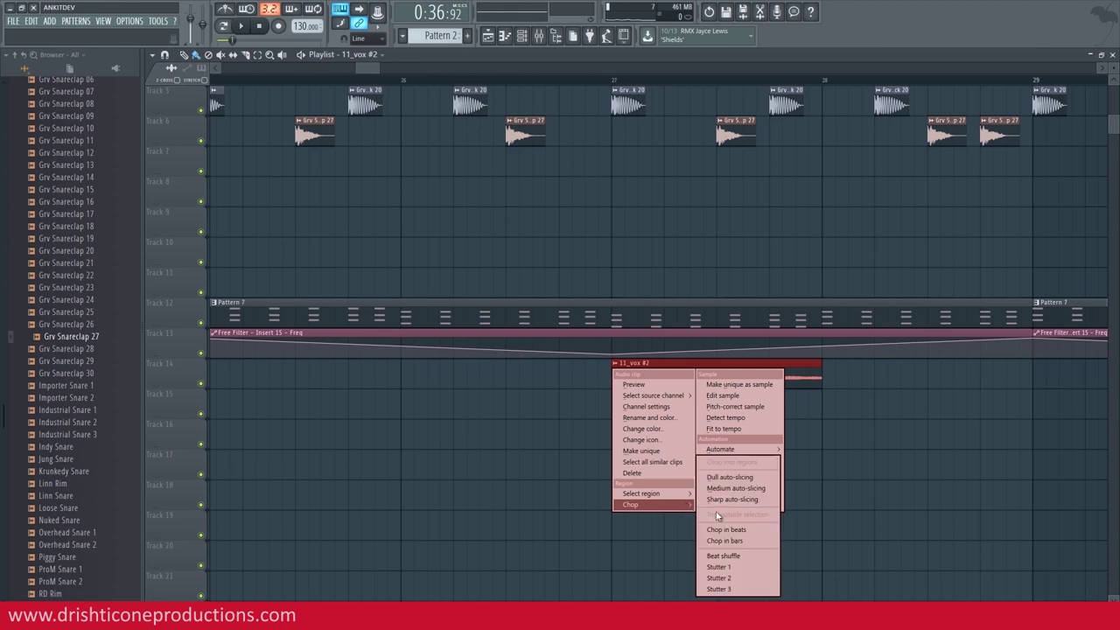
left_click(727, 531)
left_click(618, 372)
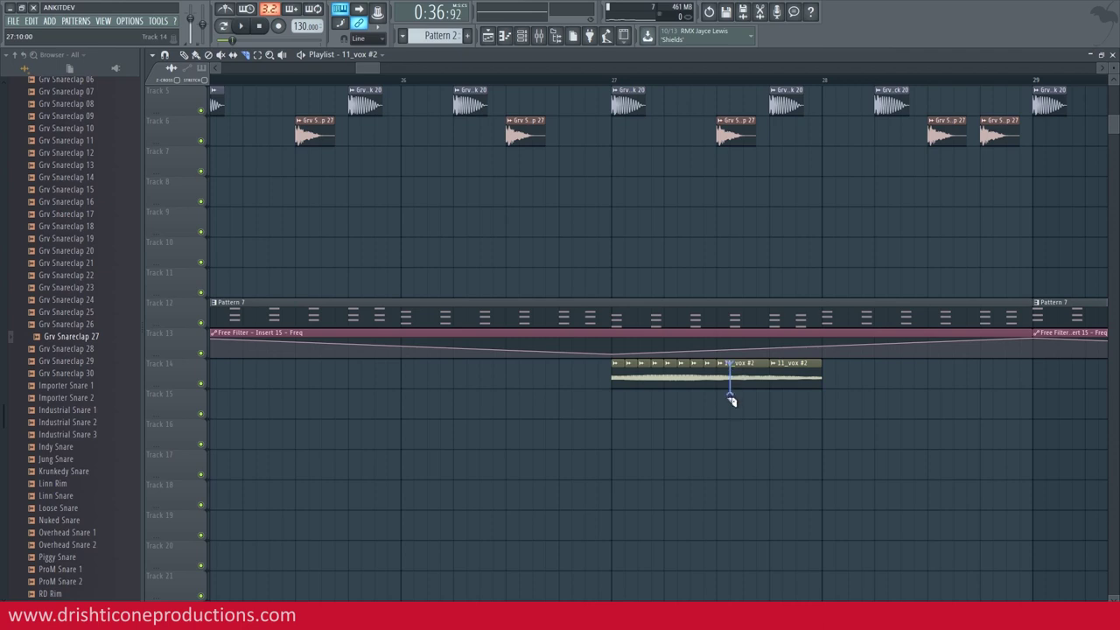
left_click_drag(731, 398, 732, 396)
- Select all the vocal chops on track 14 and shorten their ends together to leave a gap after each one
scroll(742, 120, "down", 6)
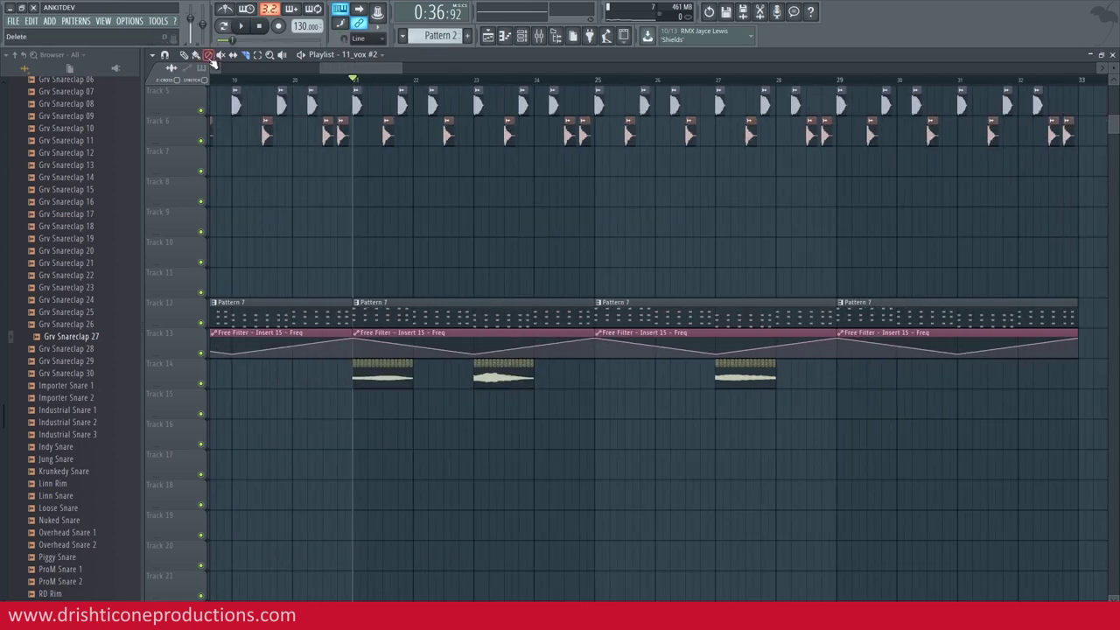
left_click_drag(798, 380, 341, 400)
scroll(391, 83, "up", 9)
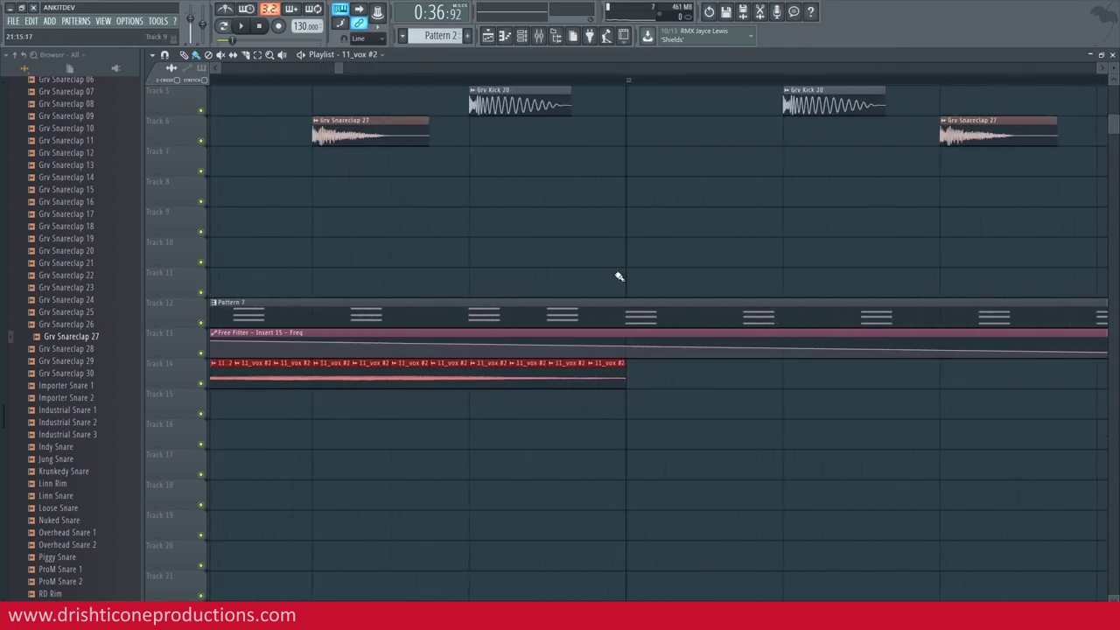
left_click_drag(625, 370, 610, 370)
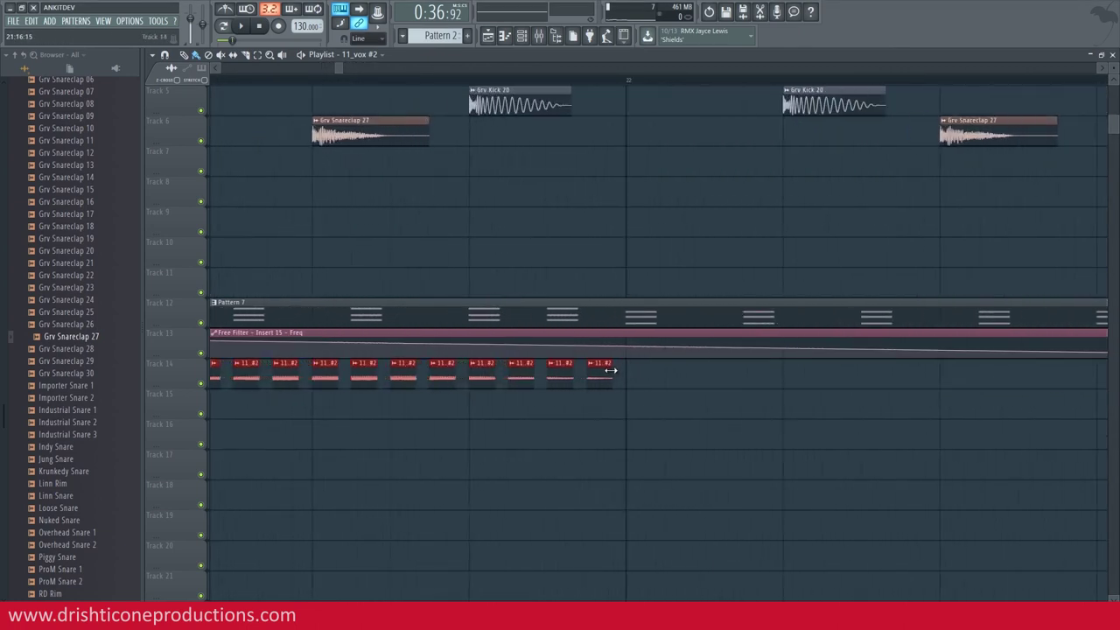
- Play the drop from bar 21 through bar 28 and again from bar 20 to hear the gated vocal chops
key("space")
scroll(668, 84, "down", 6)
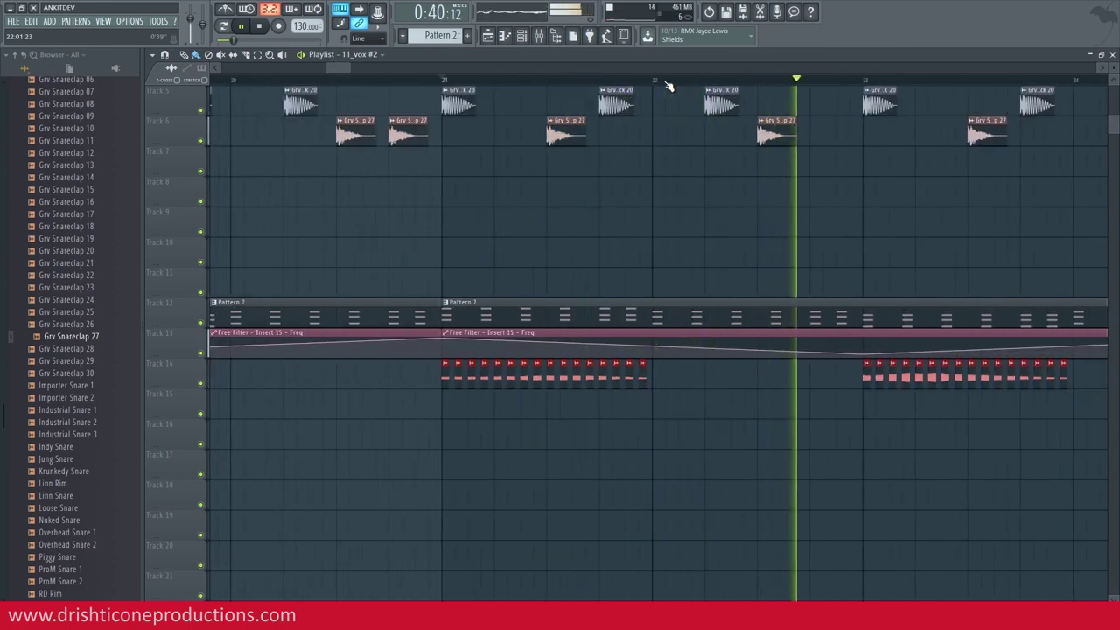
scroll(667, 85, "down", 3)
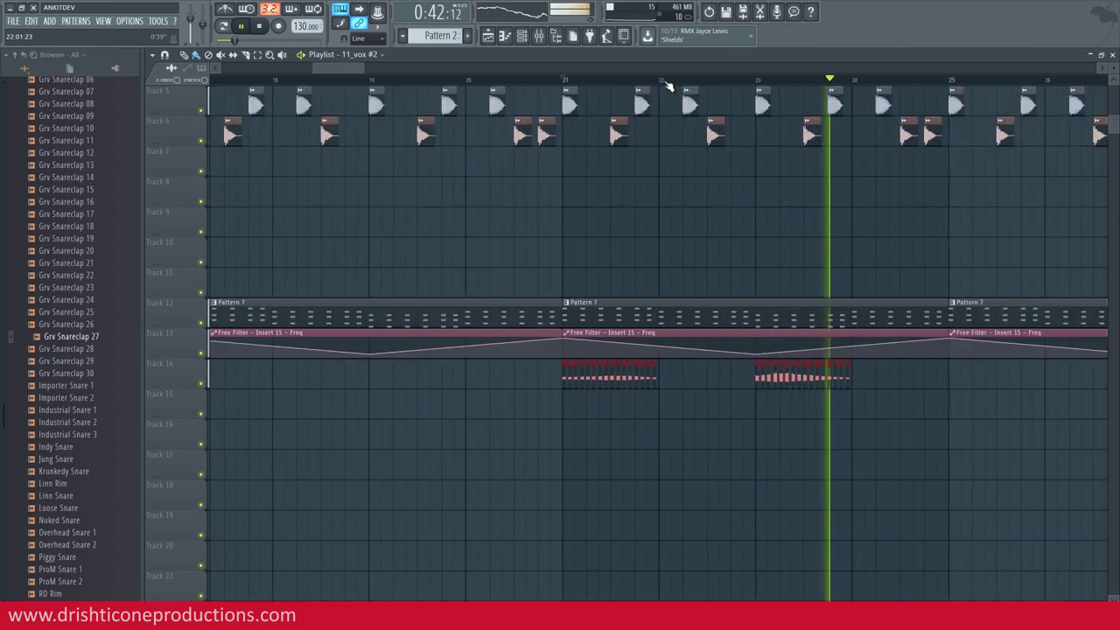
scroll(652, 77, "down", 3)
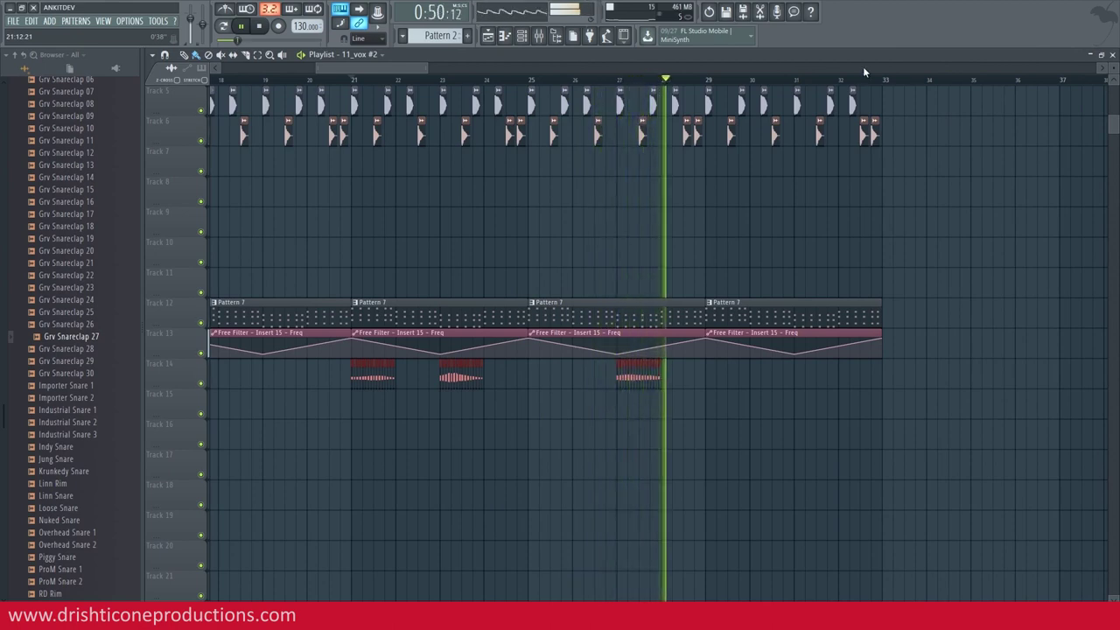
left_click(311, 79)
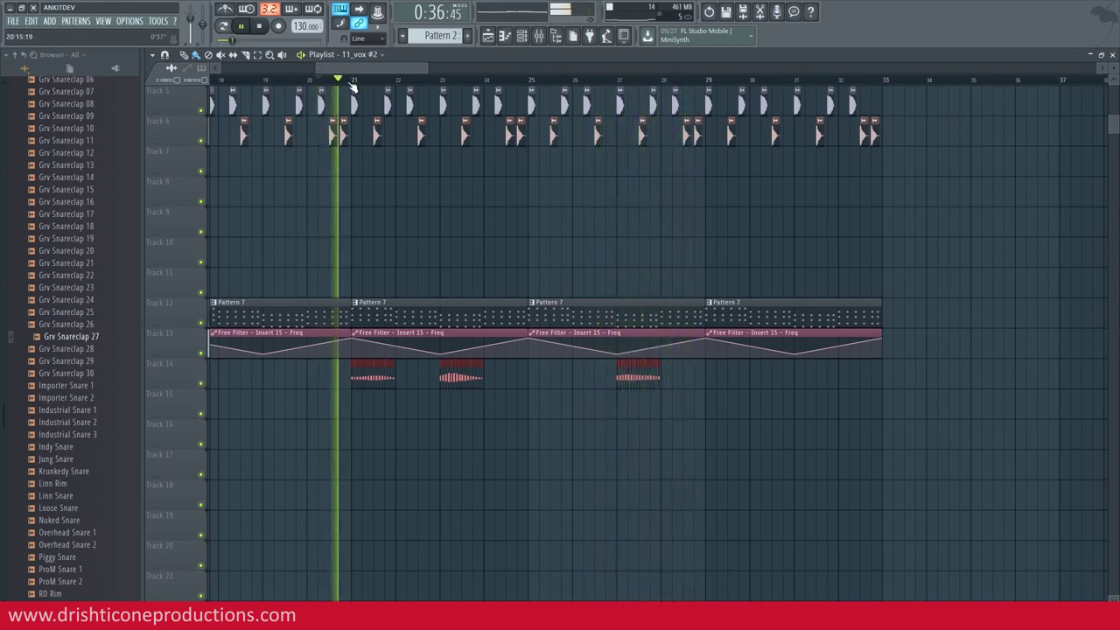
key("space")
- Route the 11_vox #2 channel to mixer track 38 and load Fruity Delay 2 in its effect slot 2
double_click(378, 368)
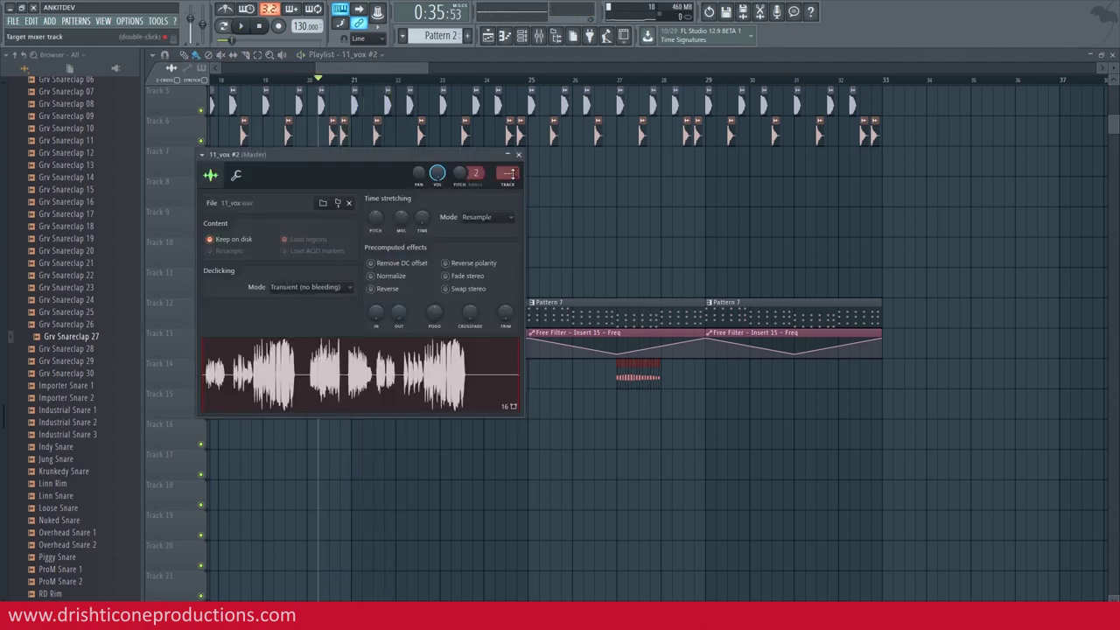
left_click_drag(508, 173, 596, 60)
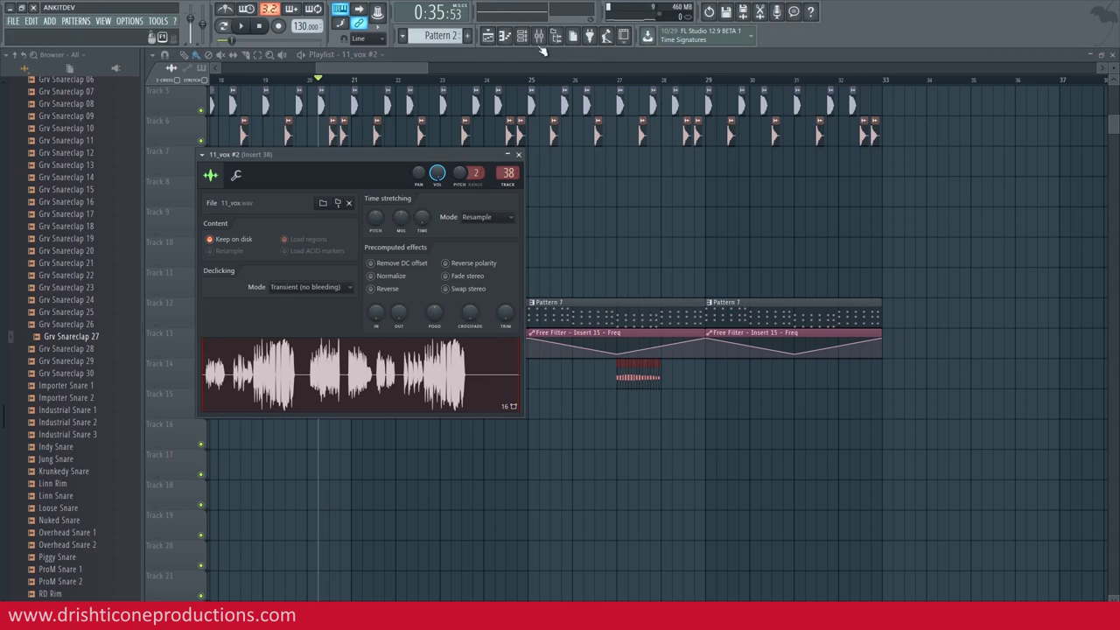
key("F9")
left_click(785, 226)
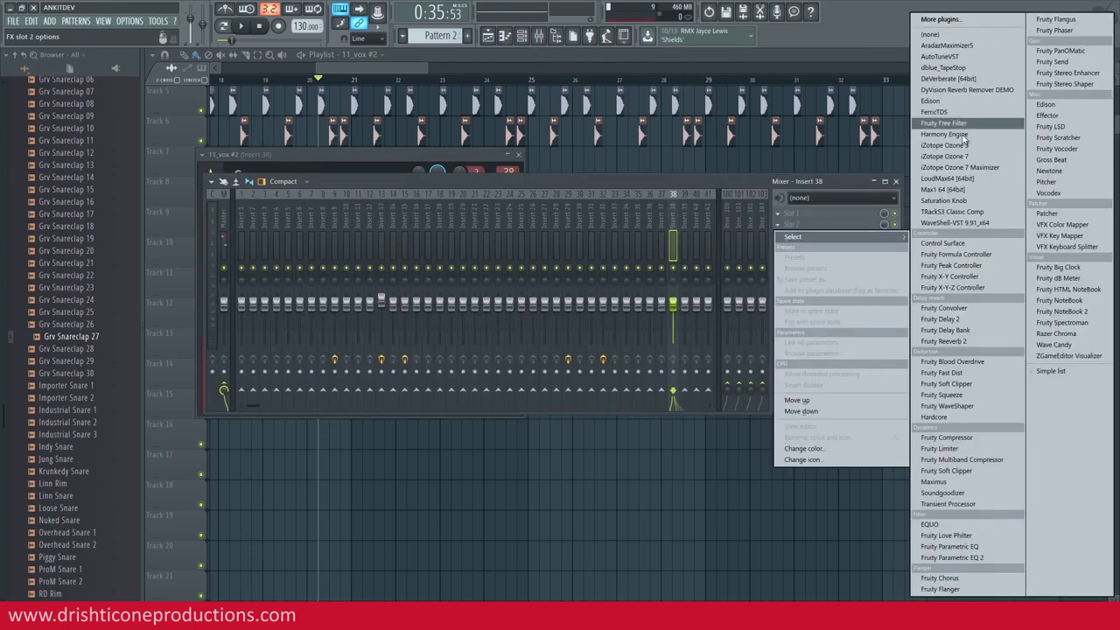
left_click(989, 323)
- Set the Fruity Delay 2 time to 4 steps and lower its slot mix level to about 56%
right_click(417, 249)
mouse_move(448, 267)
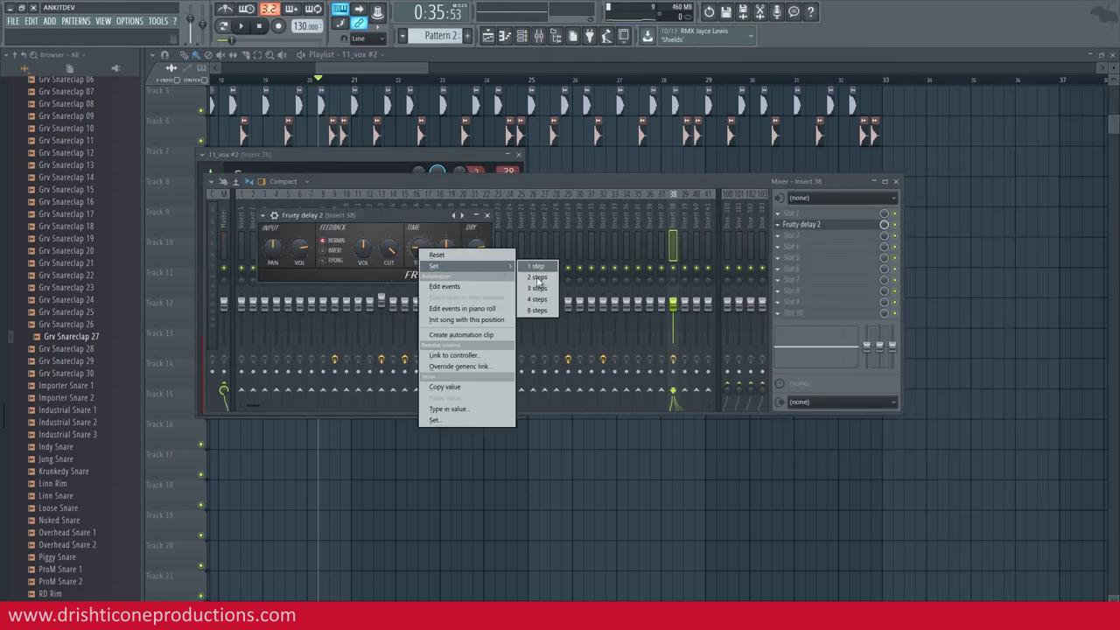
left_click(545, 300)
left_click_drag(885, 225, 894, 313)
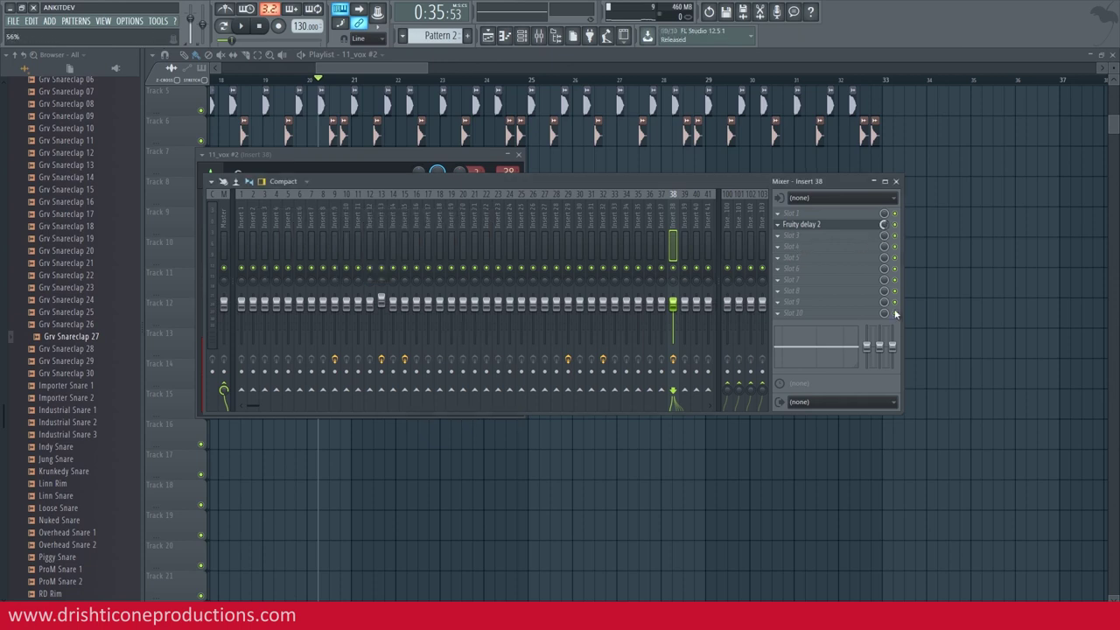
left_click(924, 218)
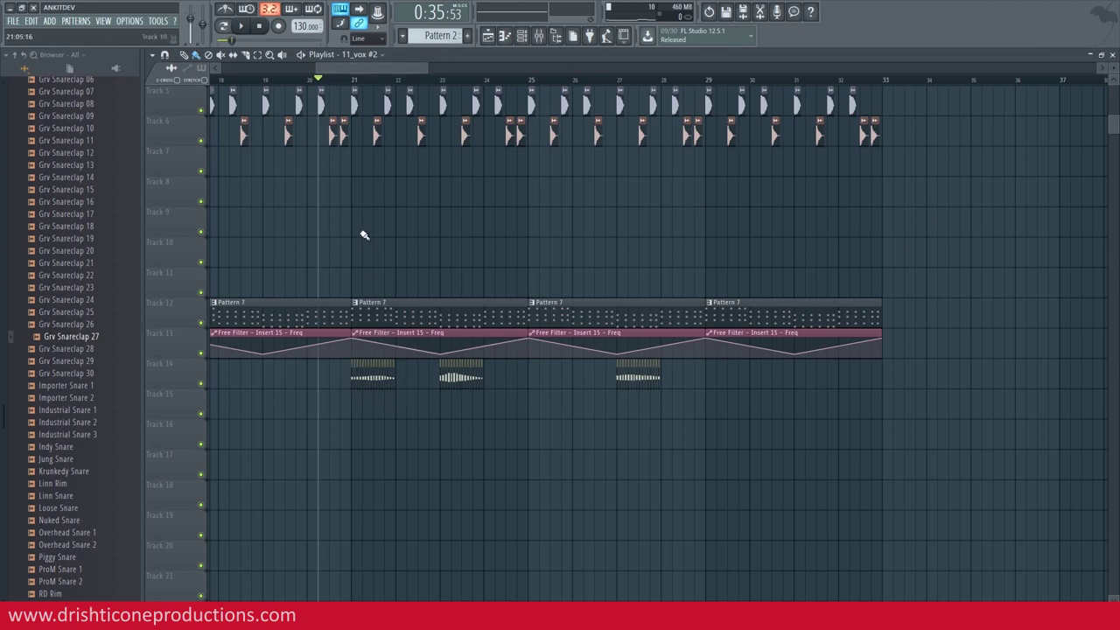
- Play the chopped vocals from about bar 20 and reduce the Fruity Delay 2 slot mix level to about 39%
scroll(356, 84, "up", 4)
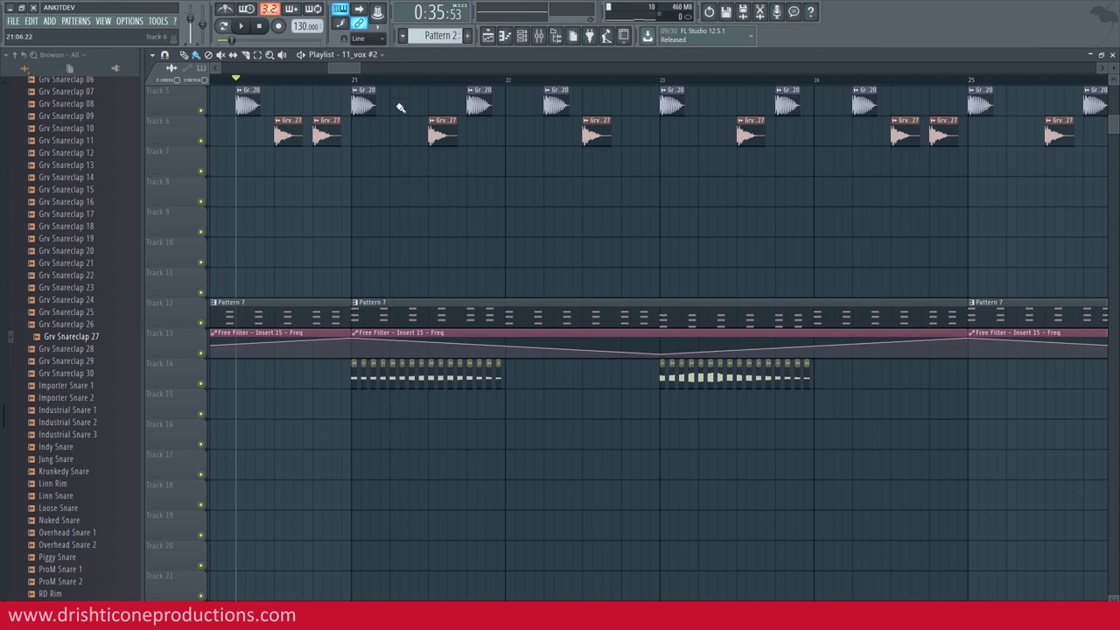
left_click(354, 81)
left_click(237, 81)
key("space")
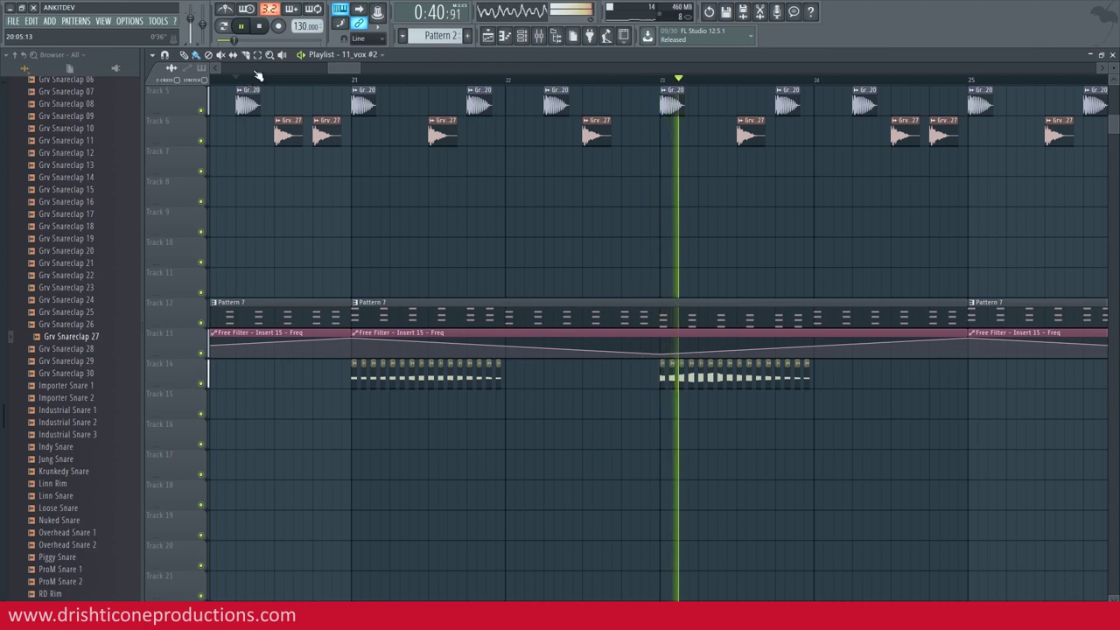
left_click(540, 37)
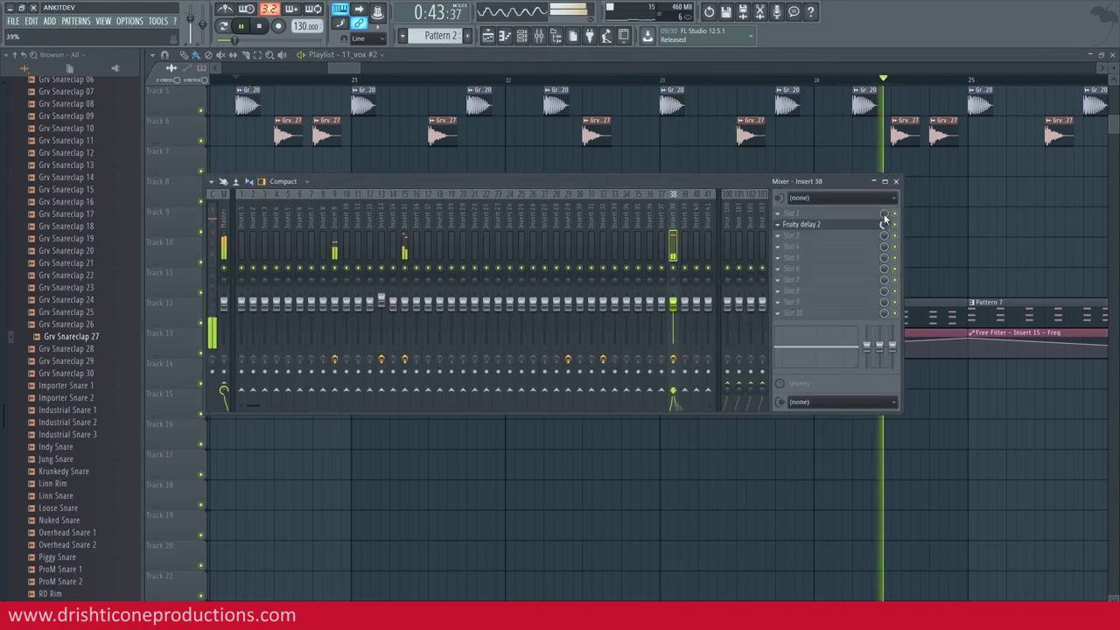
scroll(534, 85, "down", 5)
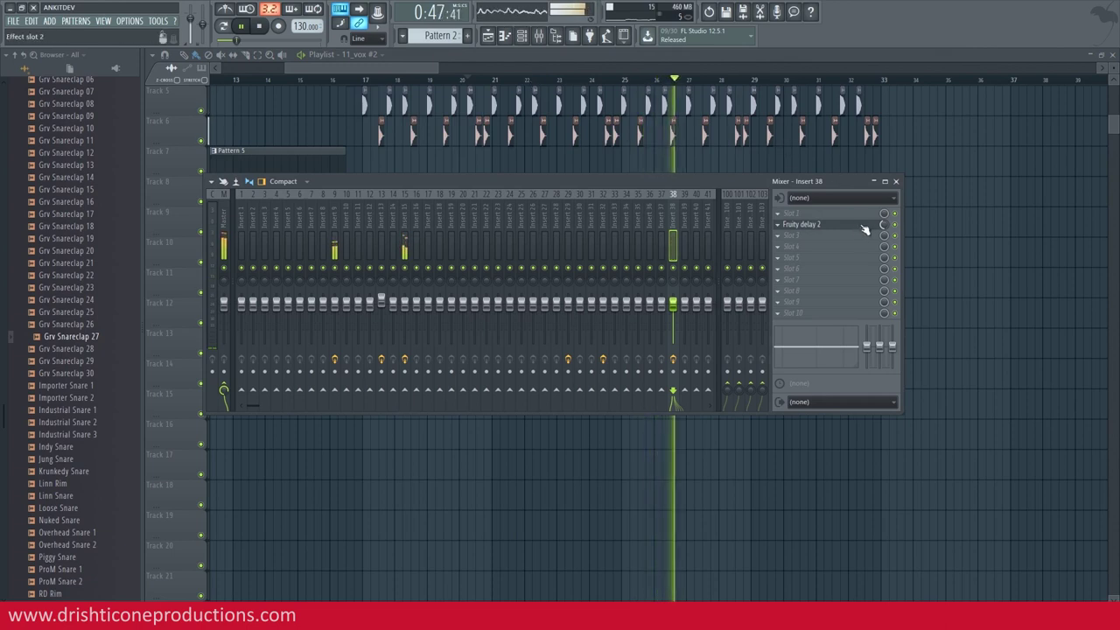
left_click(895, 181)
key("space")
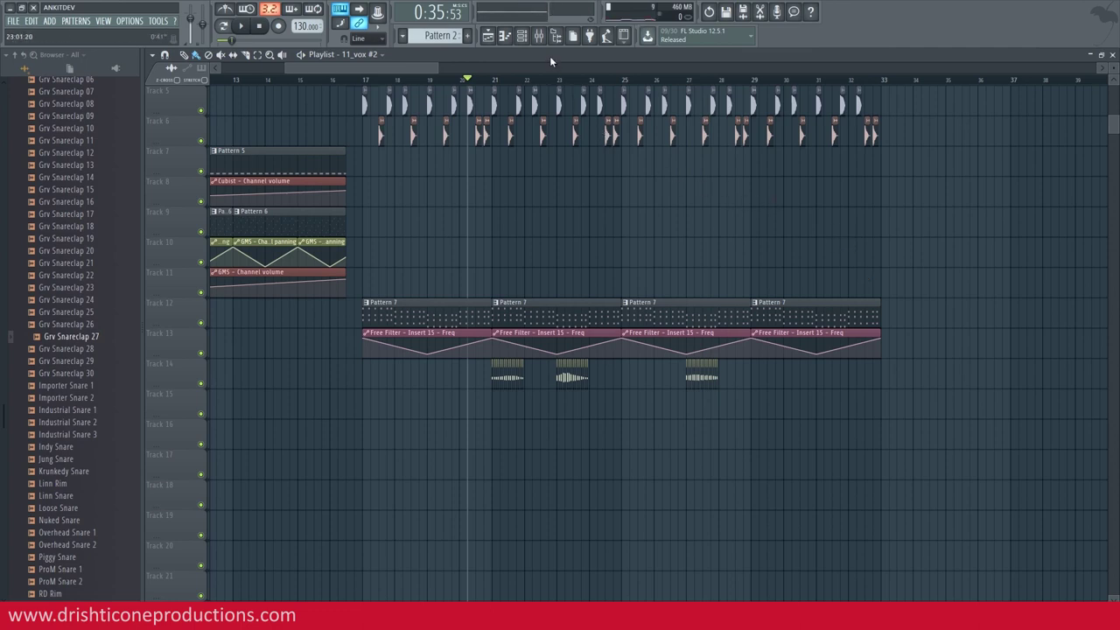
- Review the Fruity Delay 2 settings on mixer insert 38
key("F9")
left_click(829, 226)
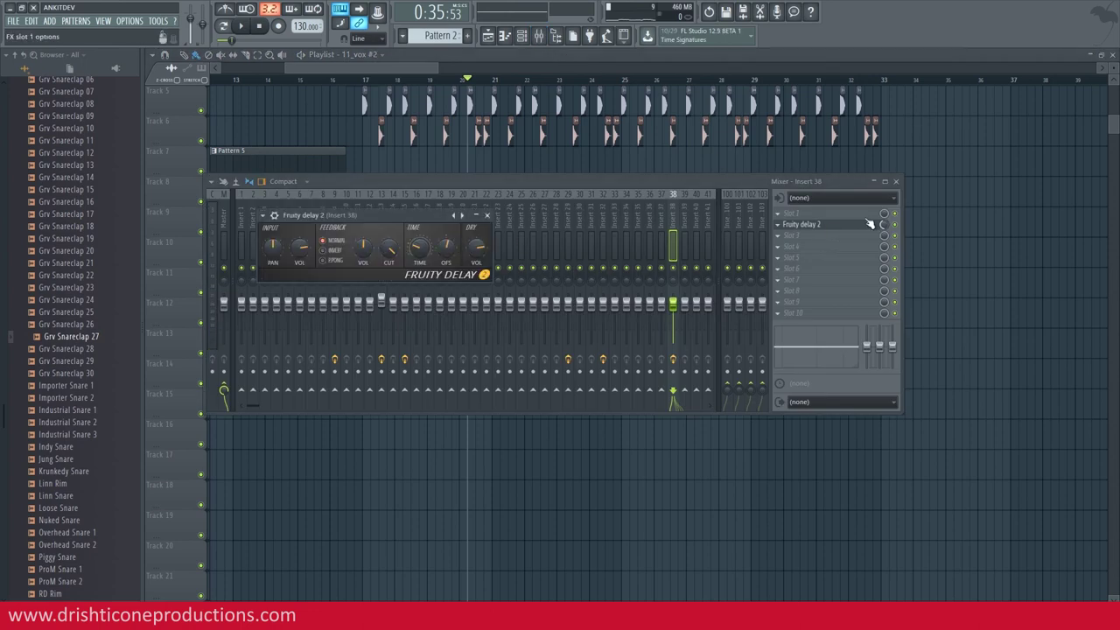
key("F9")
- Play the arrangement from just before bar 16 into the drop to hear the delayed vocal chops in context
scroll(368, 95, "up", 4)
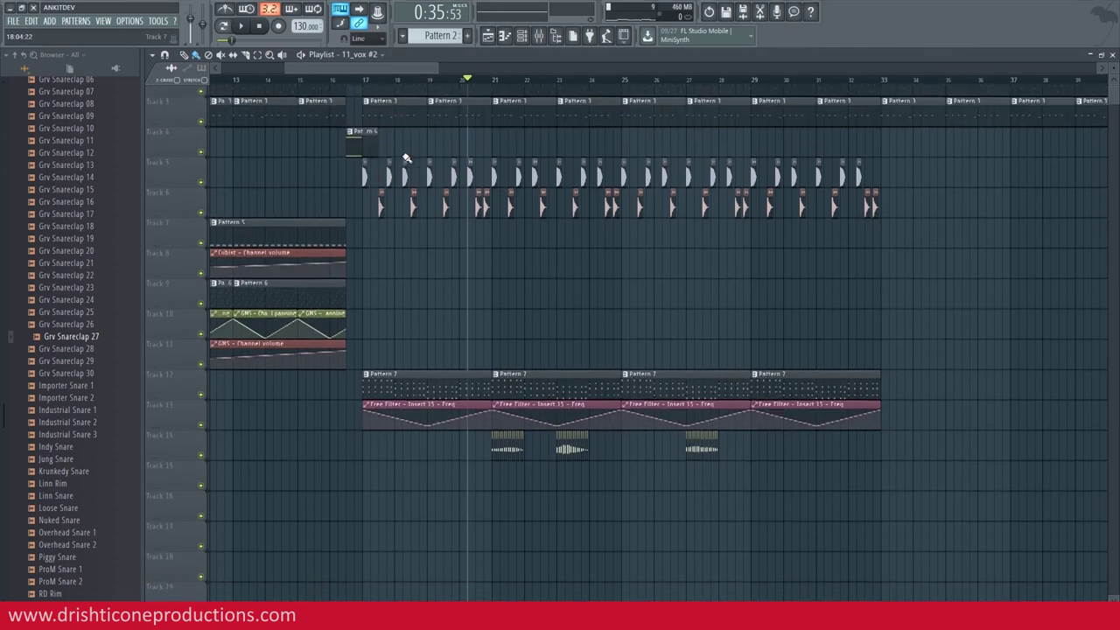
left_click(325, 80)
key("space")
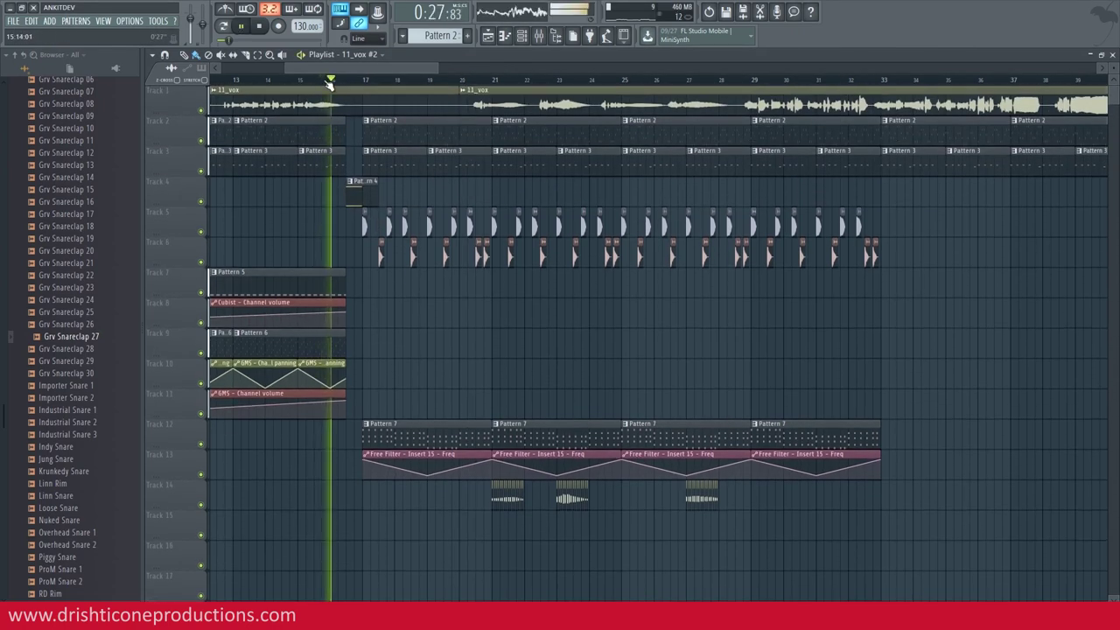
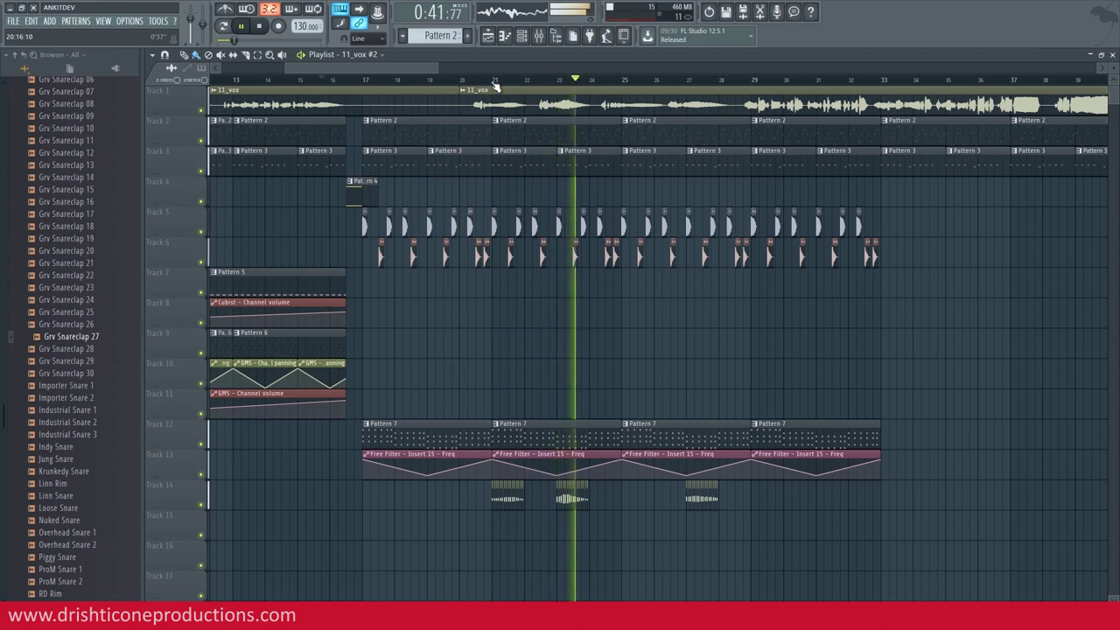
- Lower the Fruity Delay 2 slot mix level on insert 38 to about 34% and replay the vocal chops from about bar 20
key("space")
left_click(471, 82)
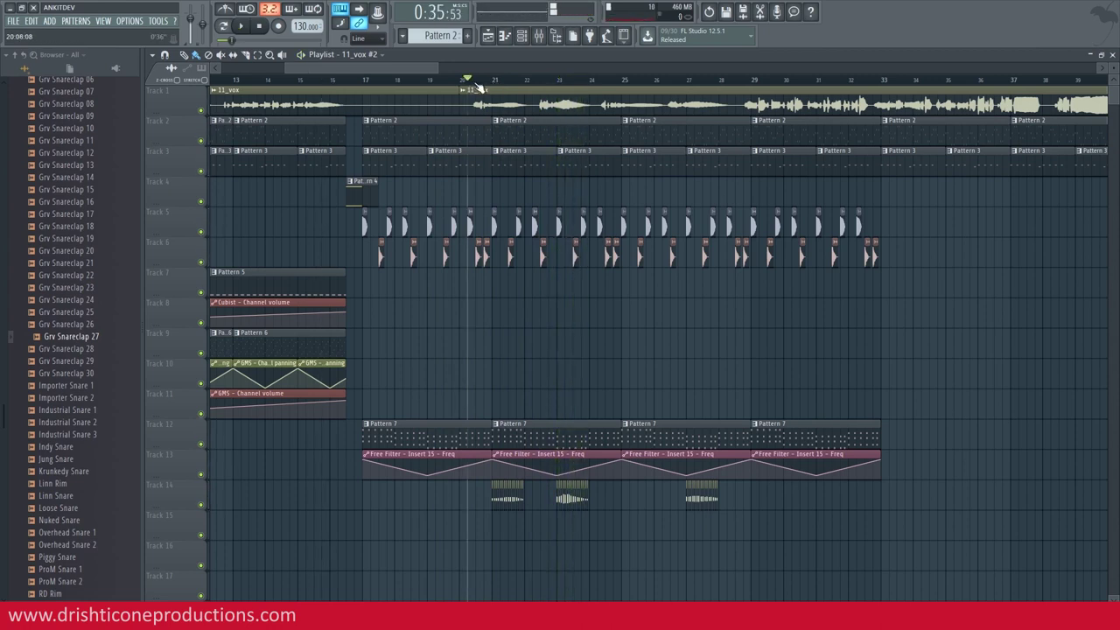
left_click(538, 37)
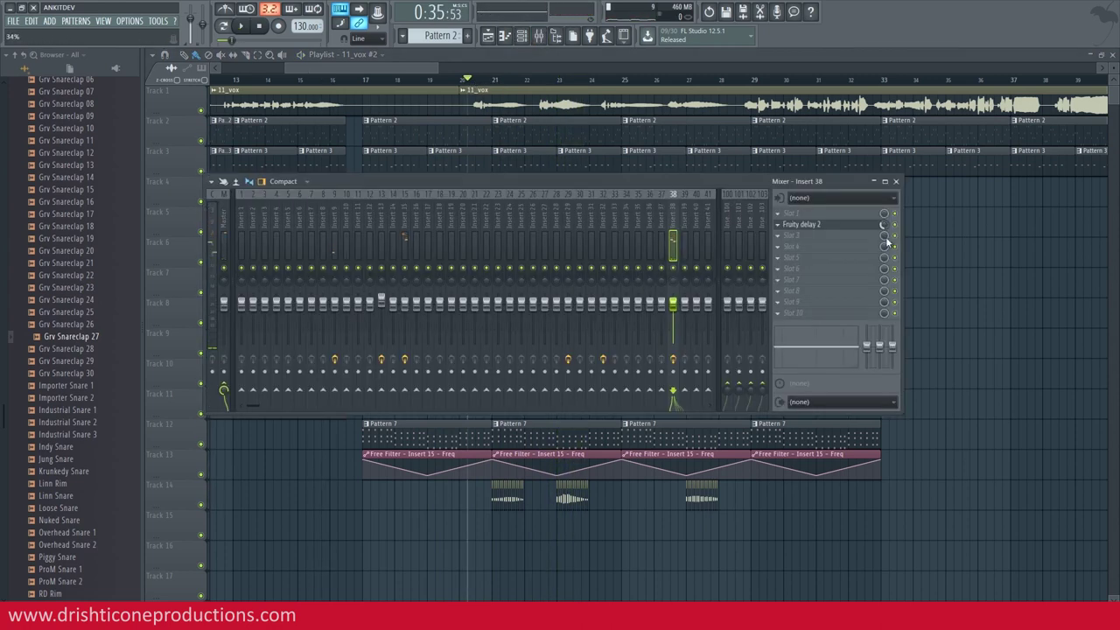
key("F9")
key("space")
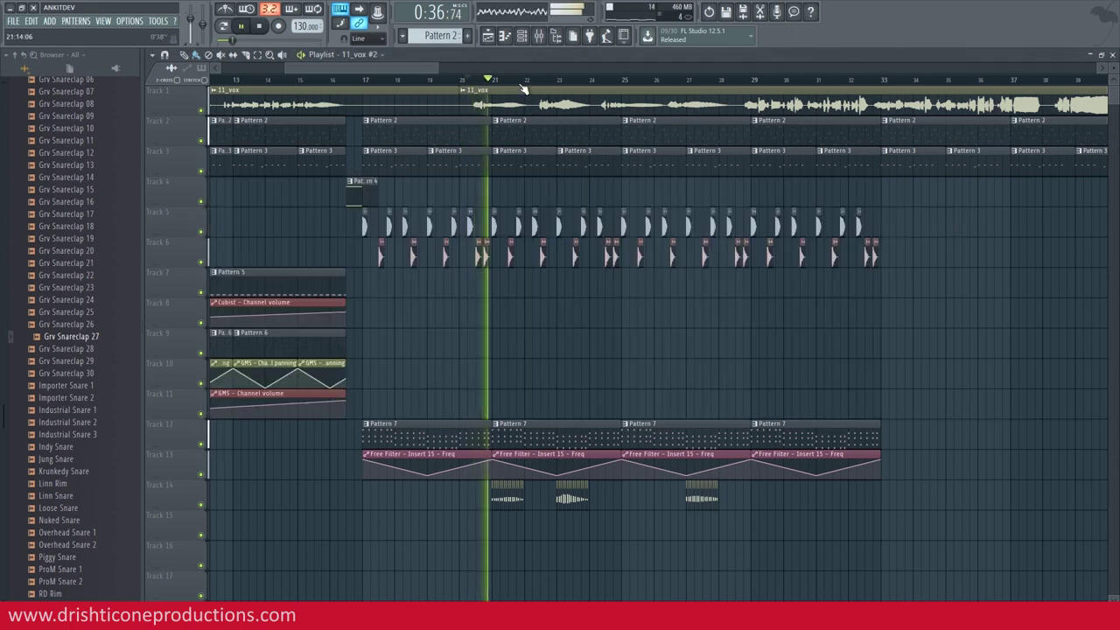
- Set the song position to bar 21 and expand the Hats folder in the Drums pack
scroll(525, 90, "up", 3)
left_click(475, 83)
key("space")
scroll(426, 37, "down", 5)
scroll(480, 198, "down", 5)
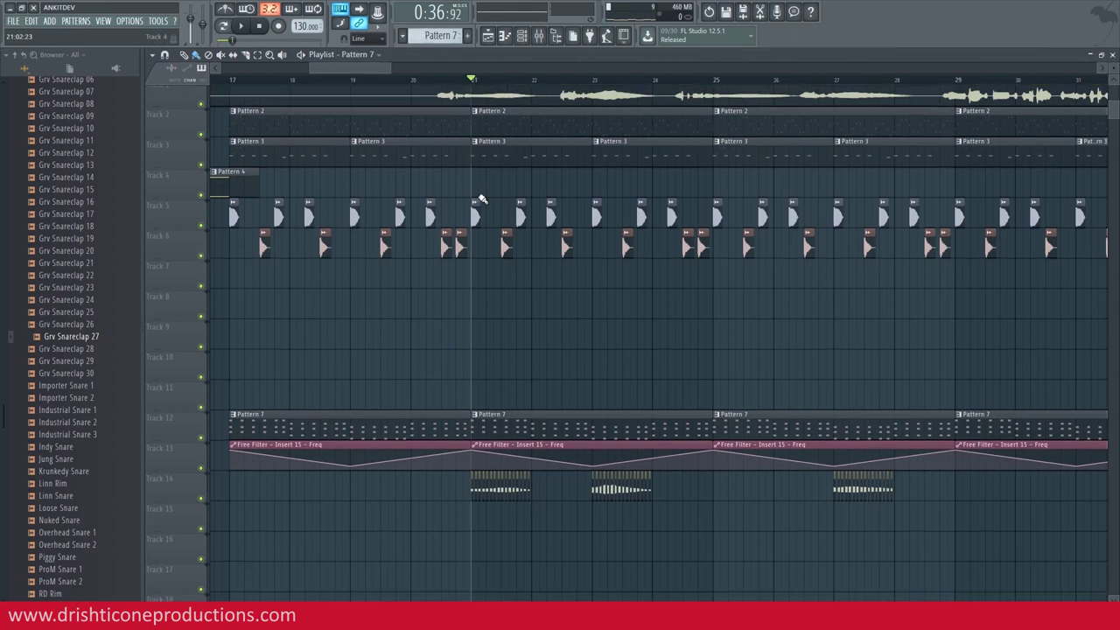
scroll(89, 312, "down", 6)
scroll(88, 316, "down", 3)
scroll(83, 333, "up", 15)
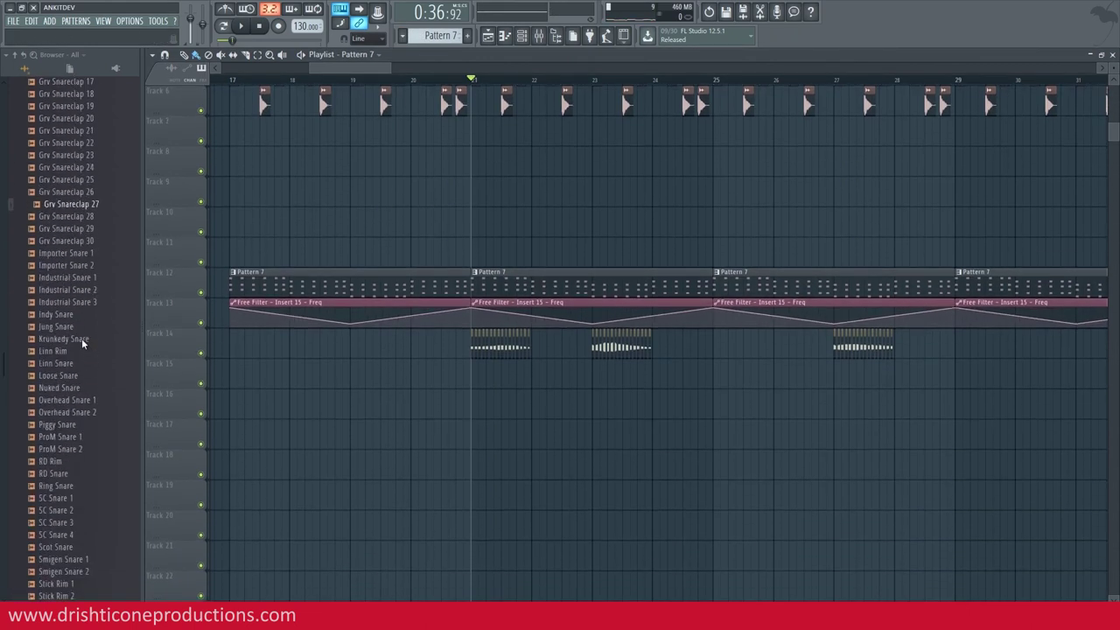
scroll(85, 239, "up", 3)
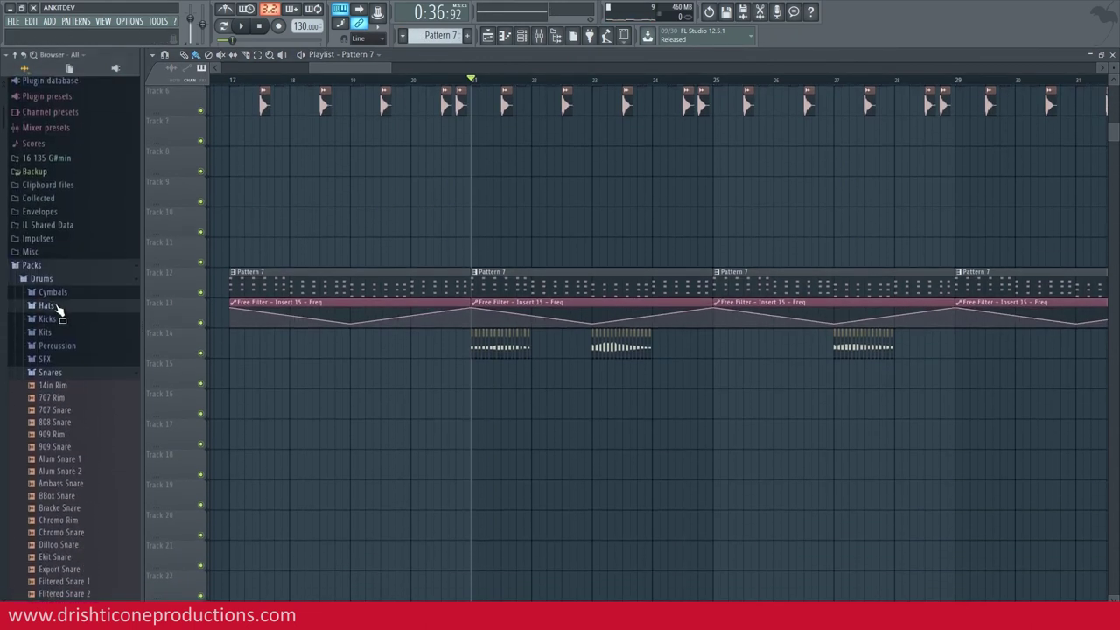
left_click(59, 306)
- Add the 808 CH sample as a new channel for the empty Pattern 11 and open its piano roll
left_click(520, 36)
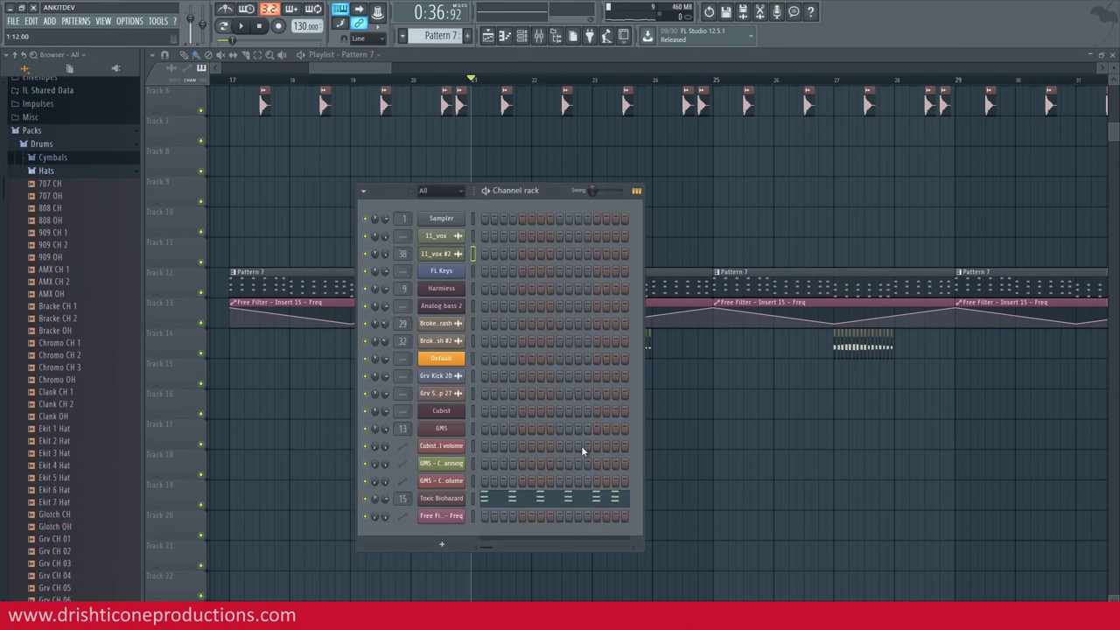
scroll(440, 35, "up", 2)
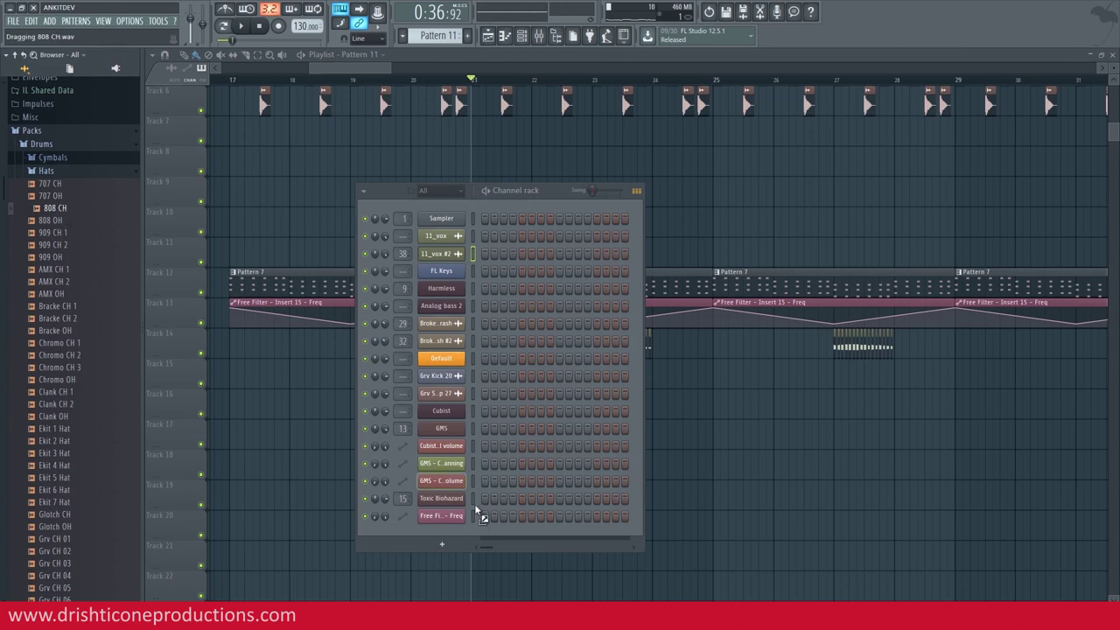
left_click_drag(455, 533, 455, 534)
right_click(455, 533)
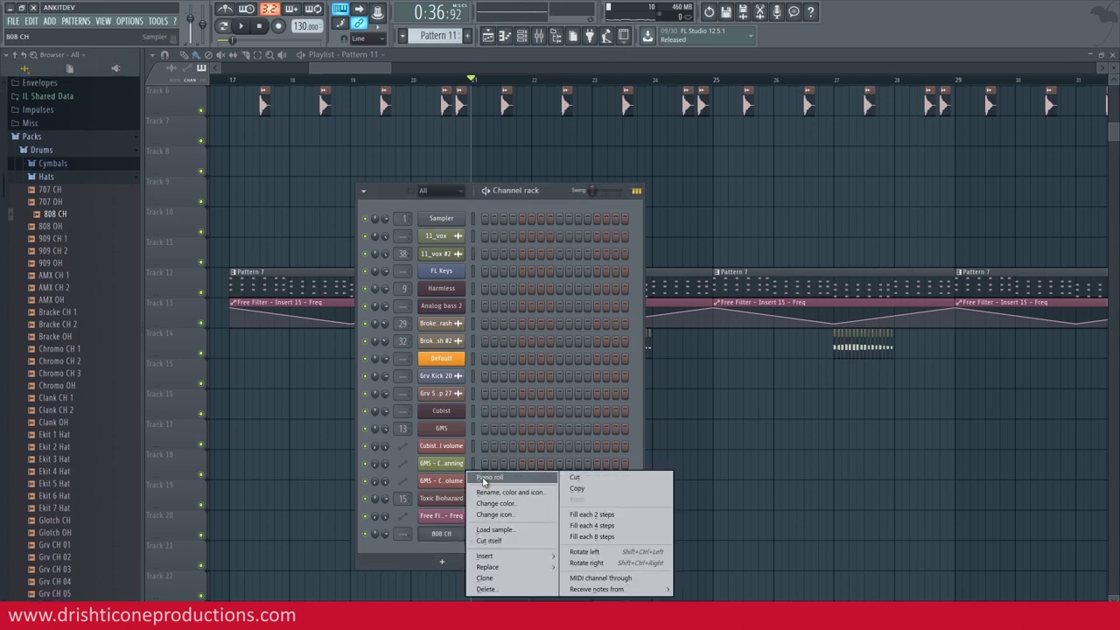
left_click(499, 478)
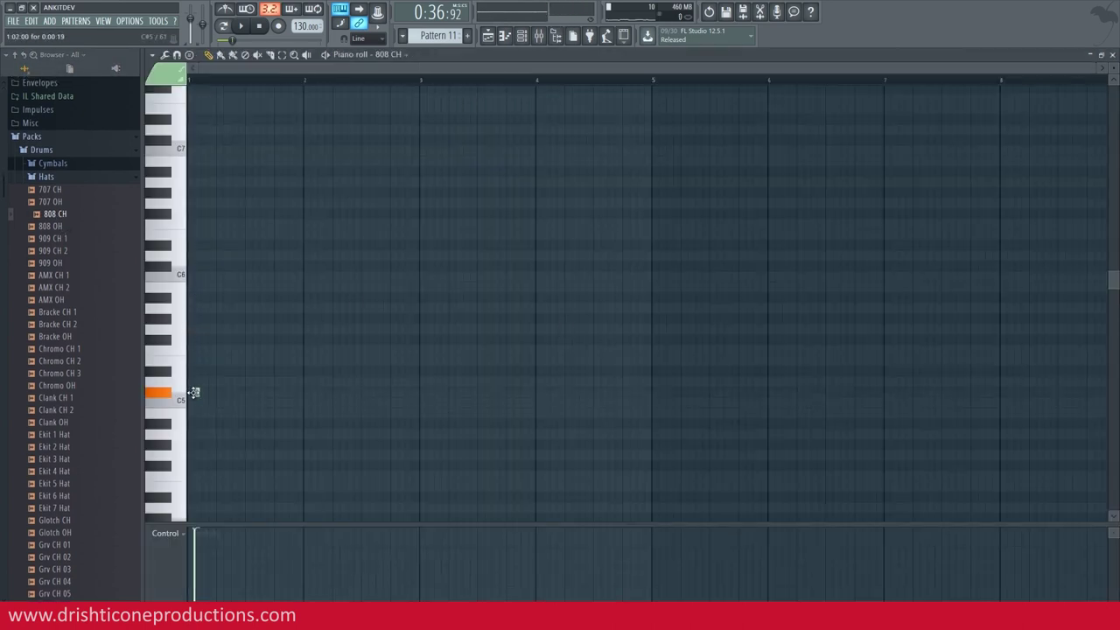
- Enter a C#5 hat note on step 2 of Pattern 11 and place the pattern on playlist track 15 at bar 21
key("space")
scroll(195, 85, "up", 4)
key("space")
left_click(505, 36)
left_click(485, 363)
double_click(495, 374)
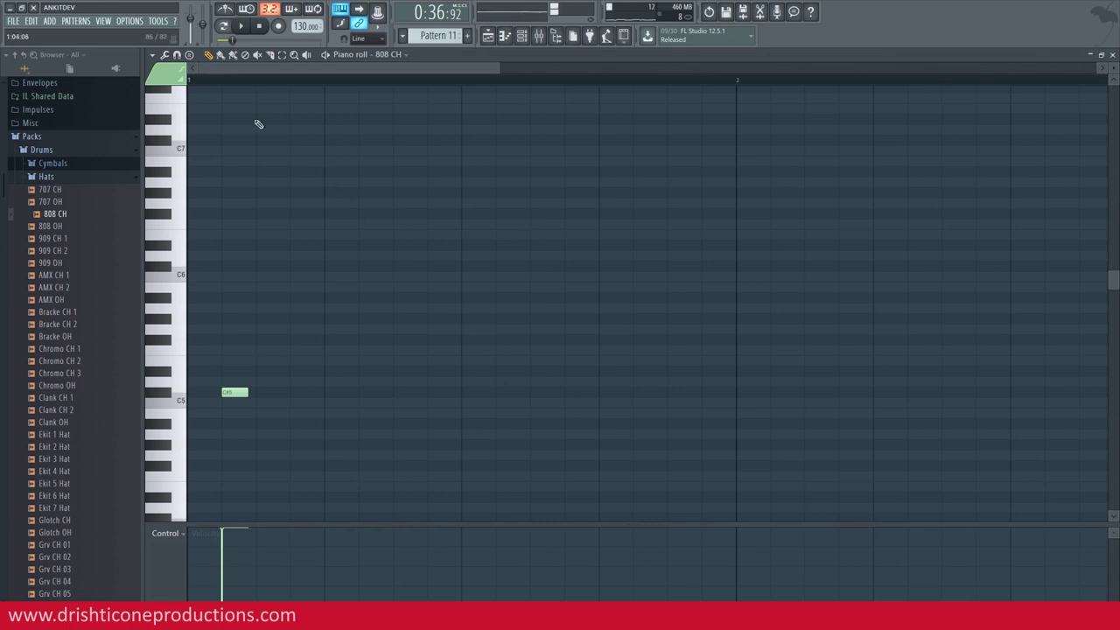
- Add C#5 hat notes on steps 3, 6 and 8 of bar 1 in Pattern 11 while listening along with the song
scroll(244, 70, "up", 3)
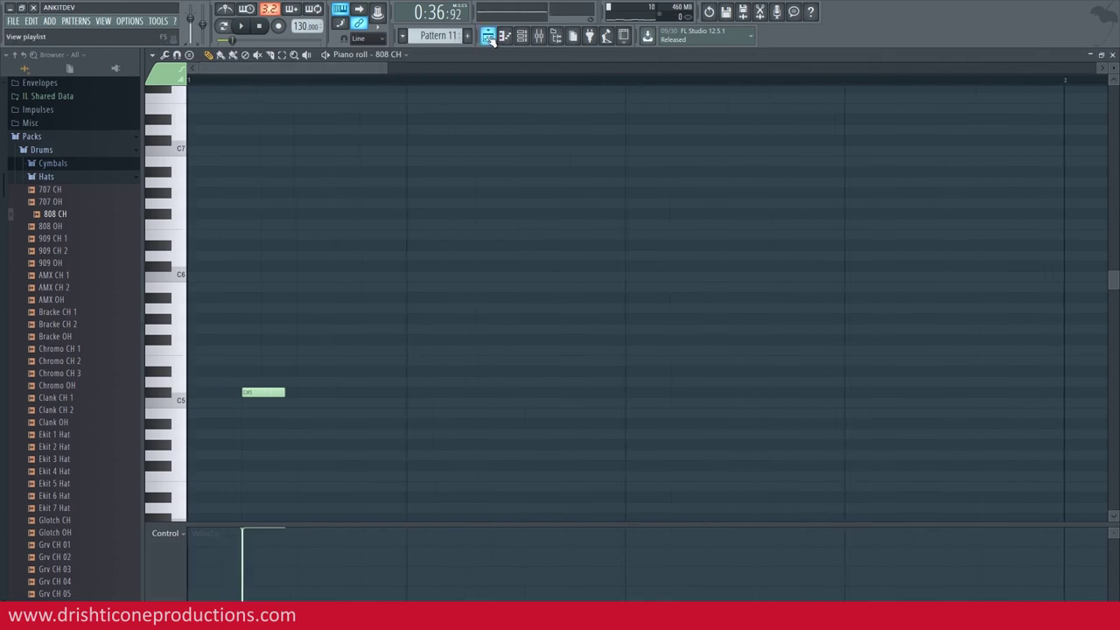
left_click(489, 36)
double_click(521, 375)
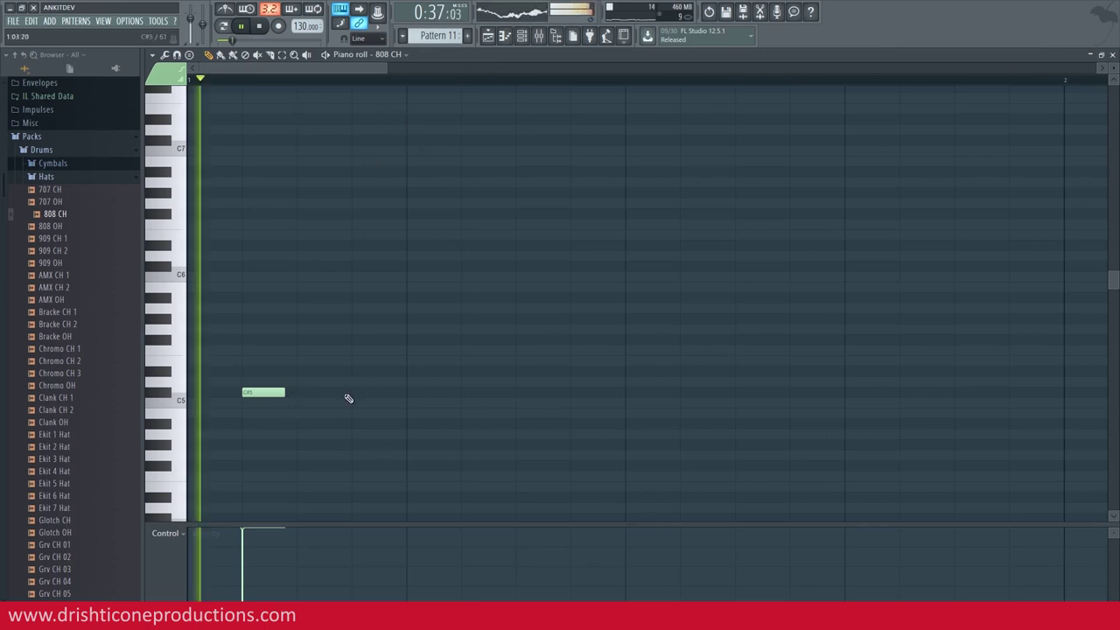
key("space")
left_click(306, 391)
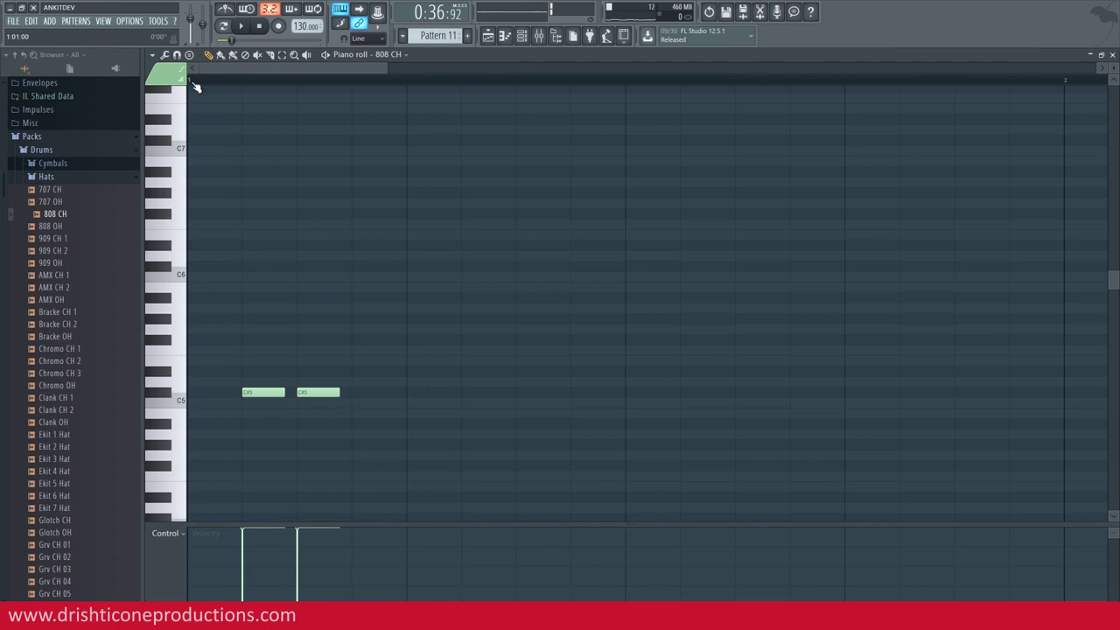
key("space")
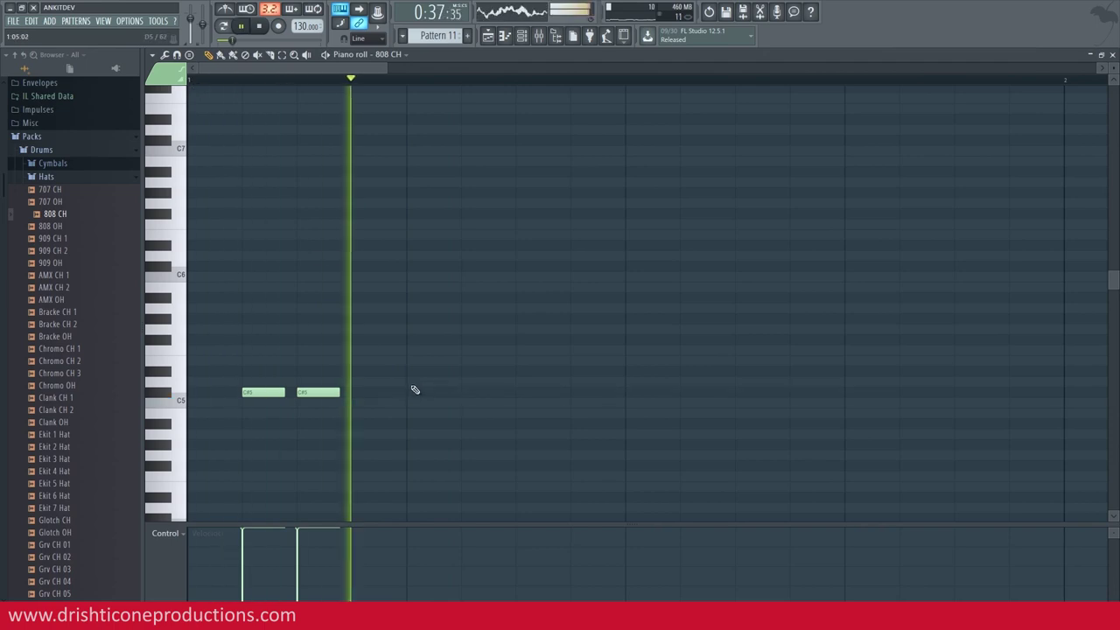
left_click(464, 392)
left_click(582, 392)
- Add C#5 hat notes on steps 10, 11 and 12 of bar 1 and play the pattern with the song
key("space")
key("space")
key("space")
left_click(695, 392)
left_click(743, 392)
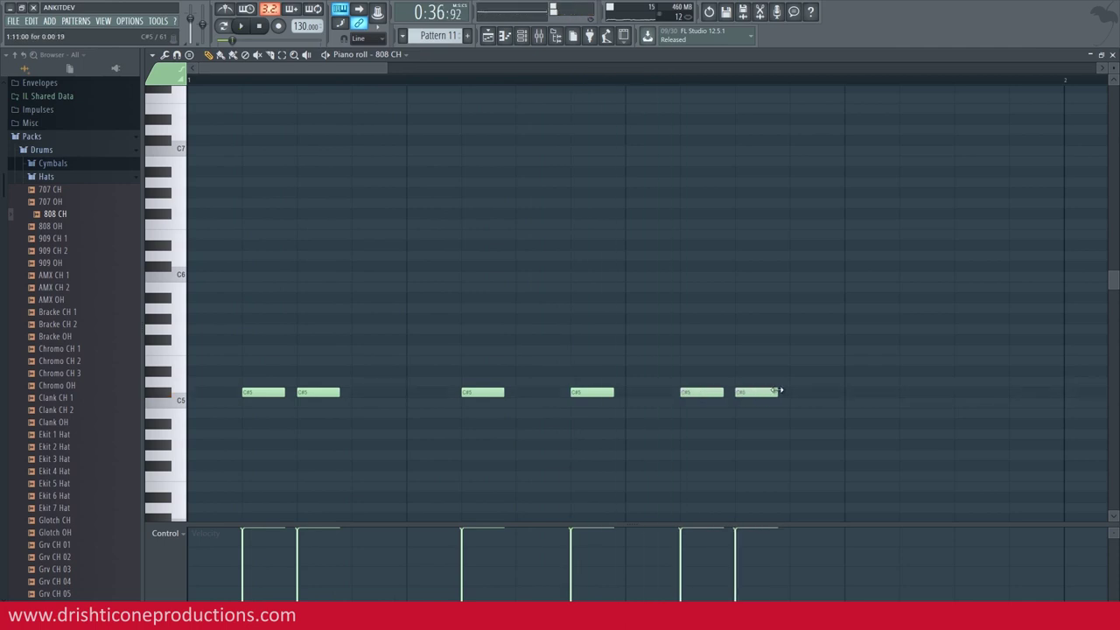
left_click(794, 393)
key("space")
left_click_drag(420, 69, 421, 82)
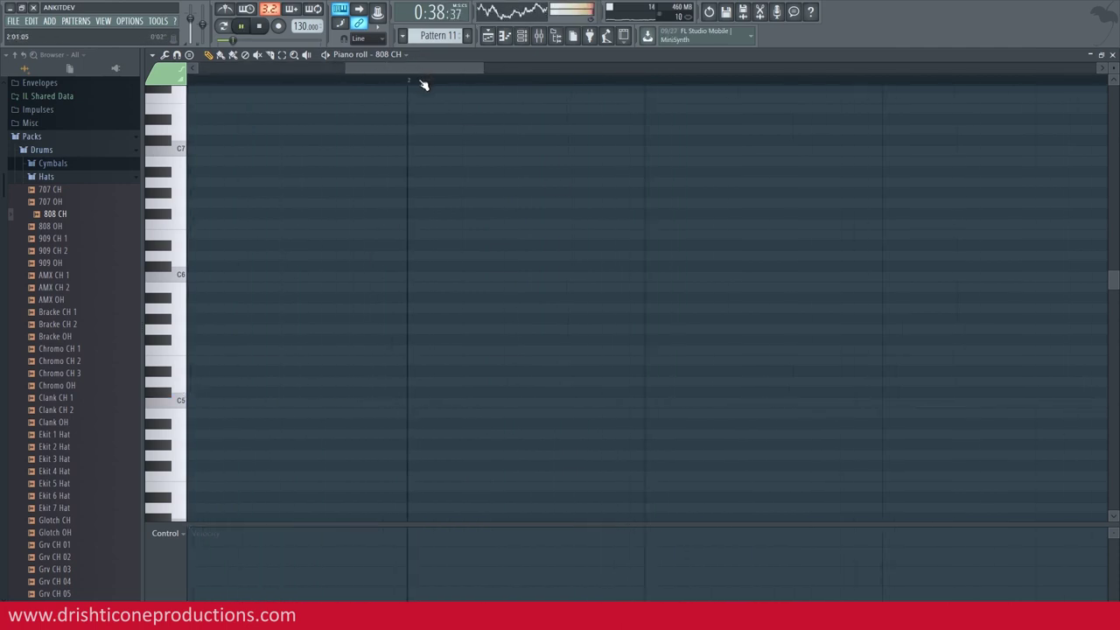
scroll(426, 83, "down", 4)
scroll(425, 83, "down", 1)
key("space")
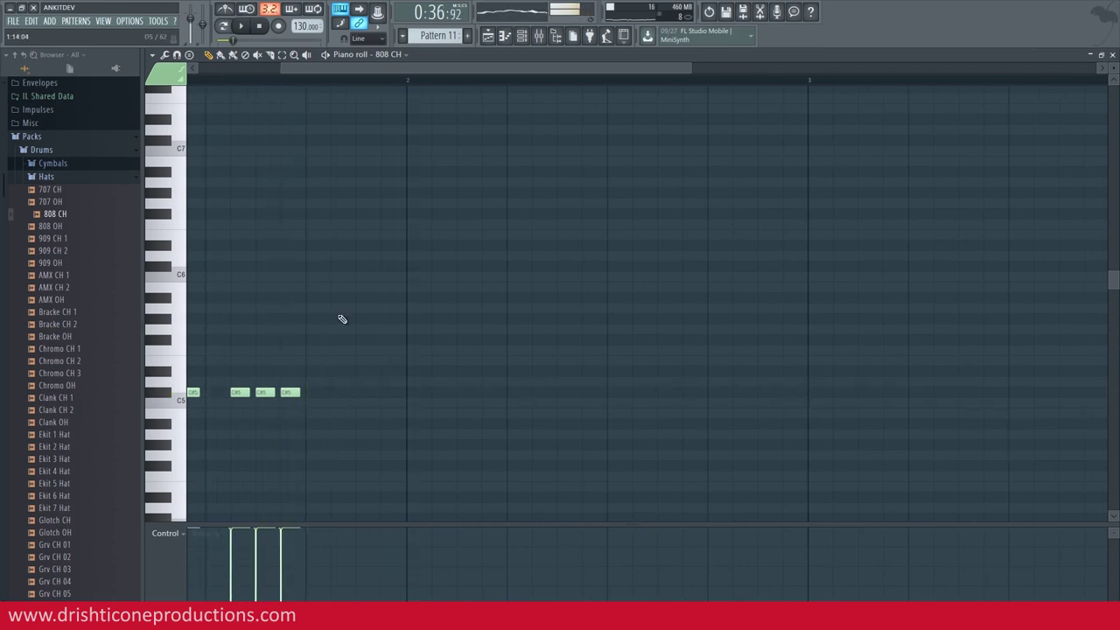
left_click(366, 40)
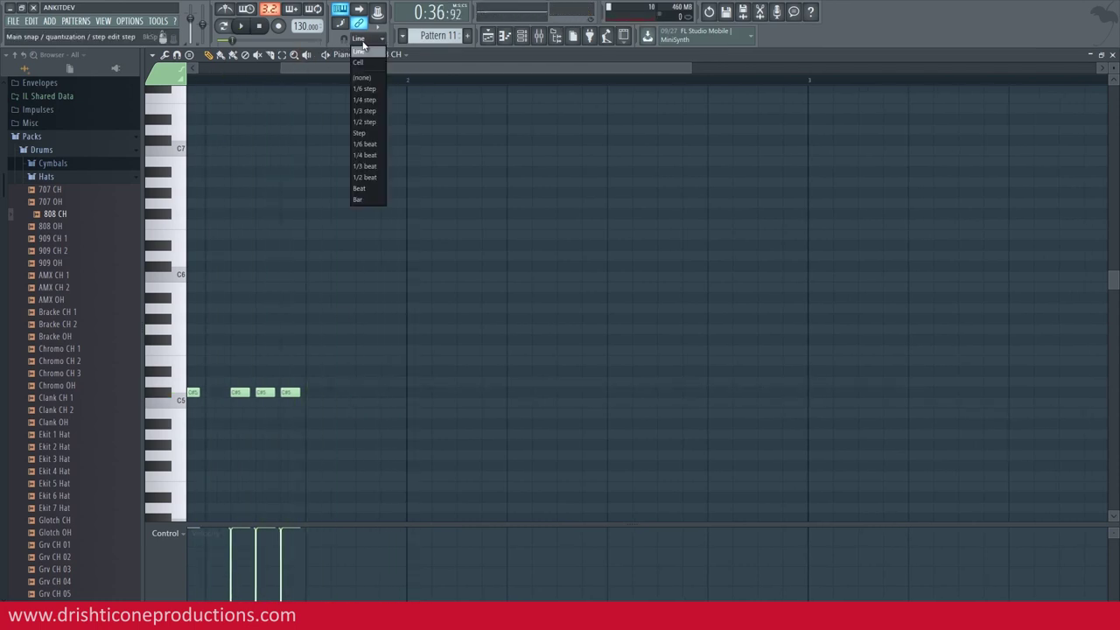
left_click(373, 123)
left_click(365, 39)
left_click(361, 65)
left_click_drag(361, 68, 252, 70)
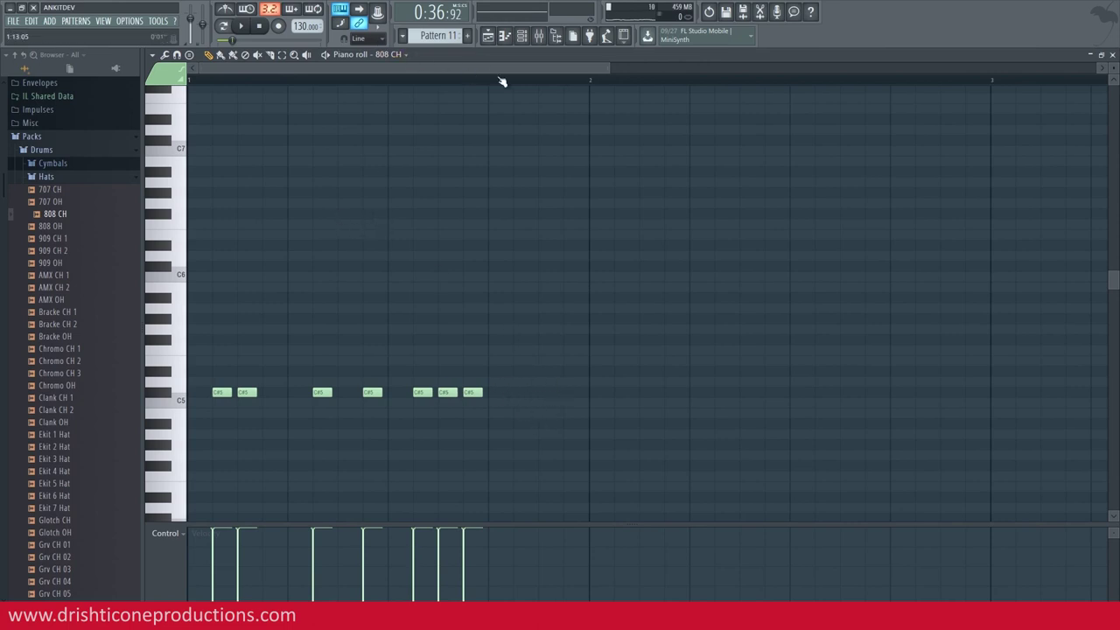
scroll(503, 81, "up", 3)
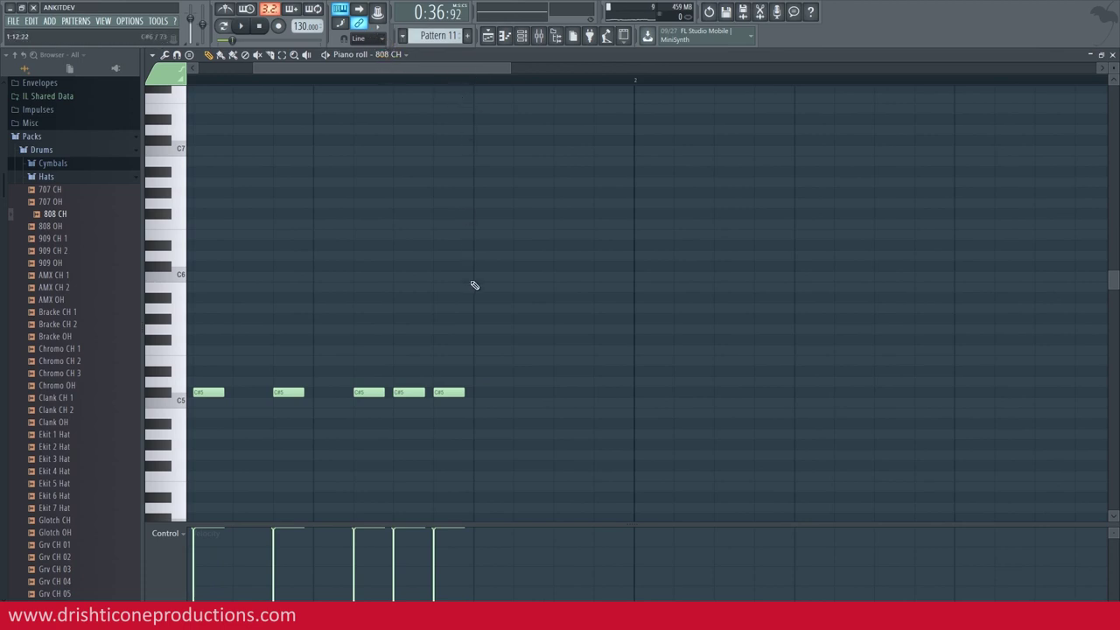
left_click(561, 199)
right_click(604, 183)
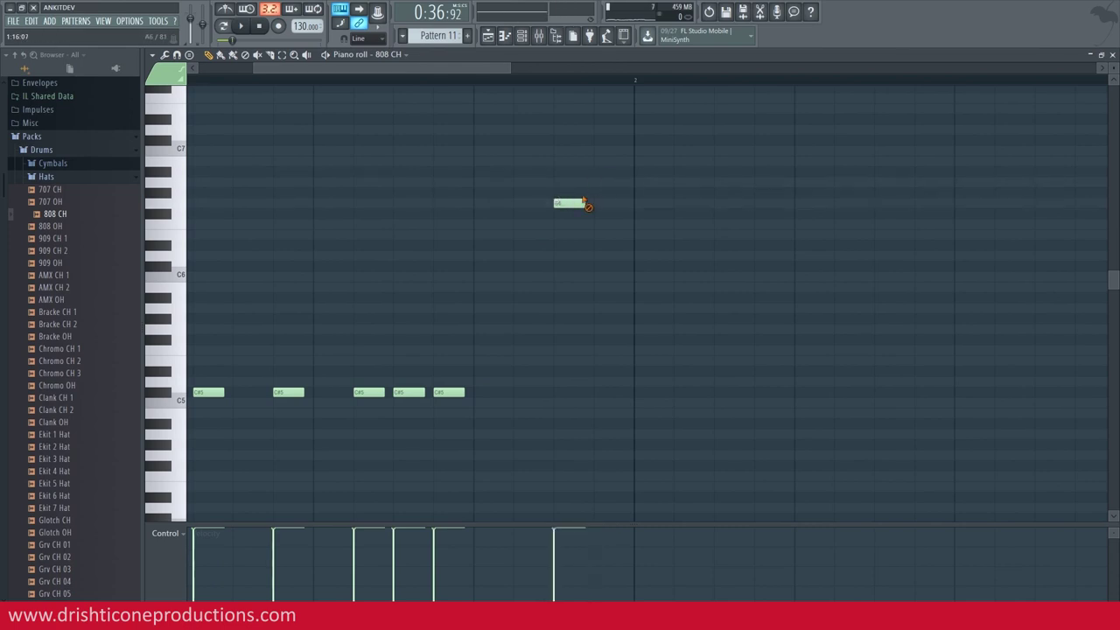
- Set the snap to 1/2 step and fill the last beat of bar 1 with two groups of three short C#5 hat notes
left_click(369, 42)
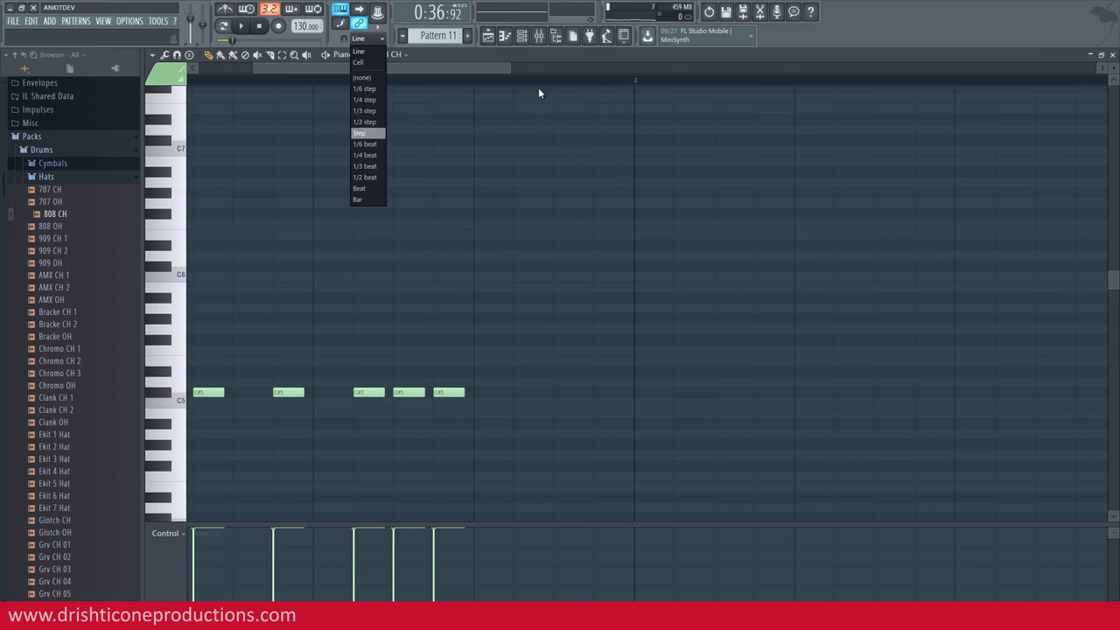
left_click(368, 123)
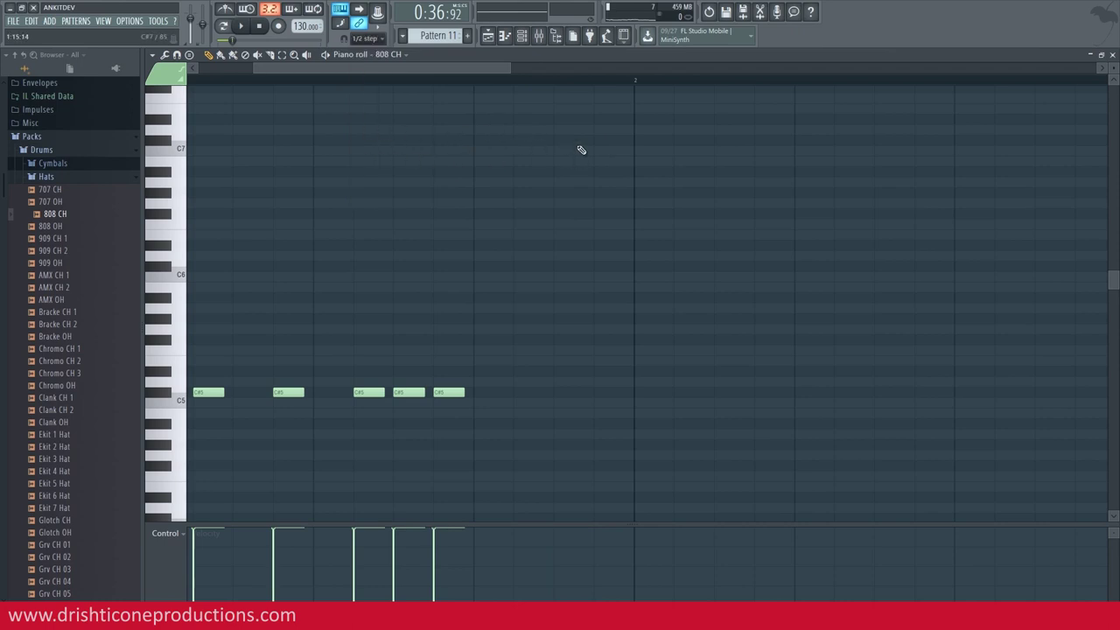
left_click(481, 393)
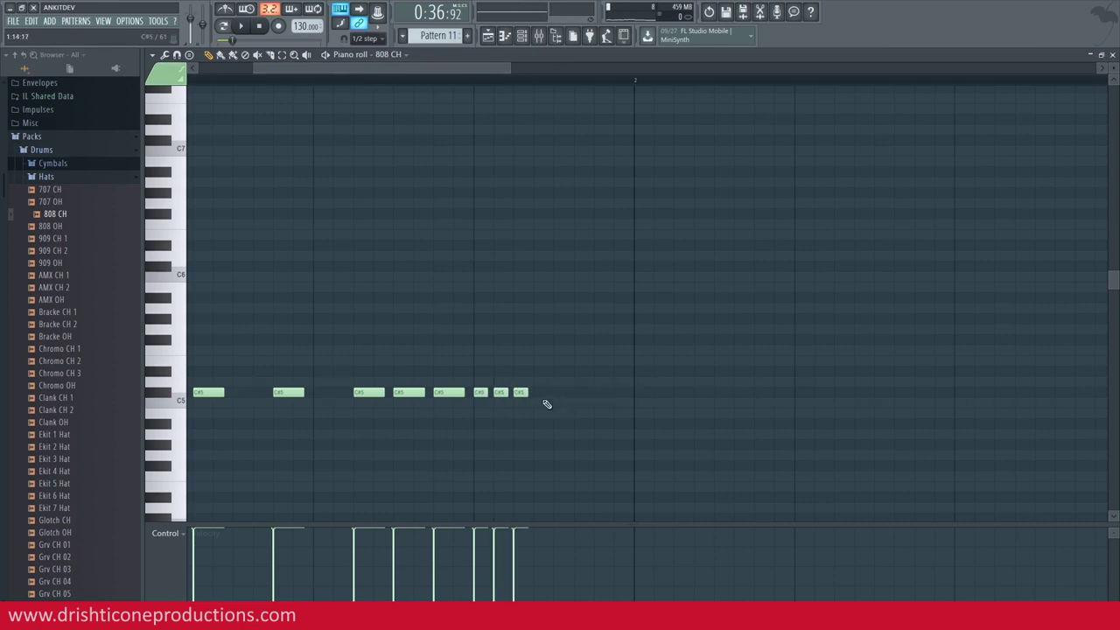
left_click(579, 392)
left_click(600, 392)
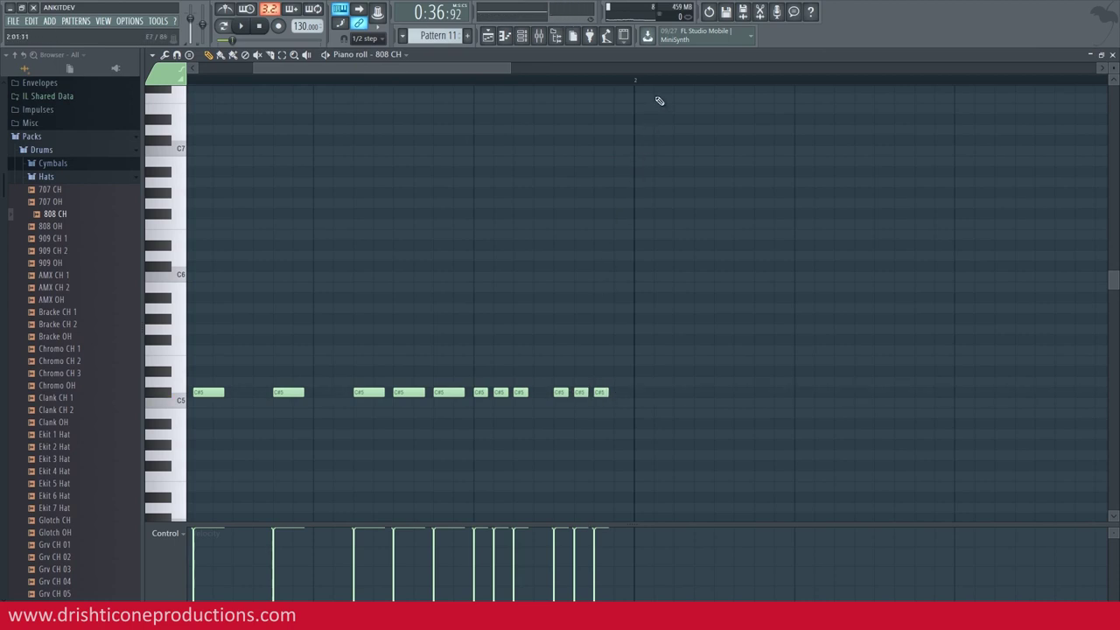
- Play the hat pattern with the song and check the 808 CH channel in the channel rack
scroll(669, 80, "down", 2)
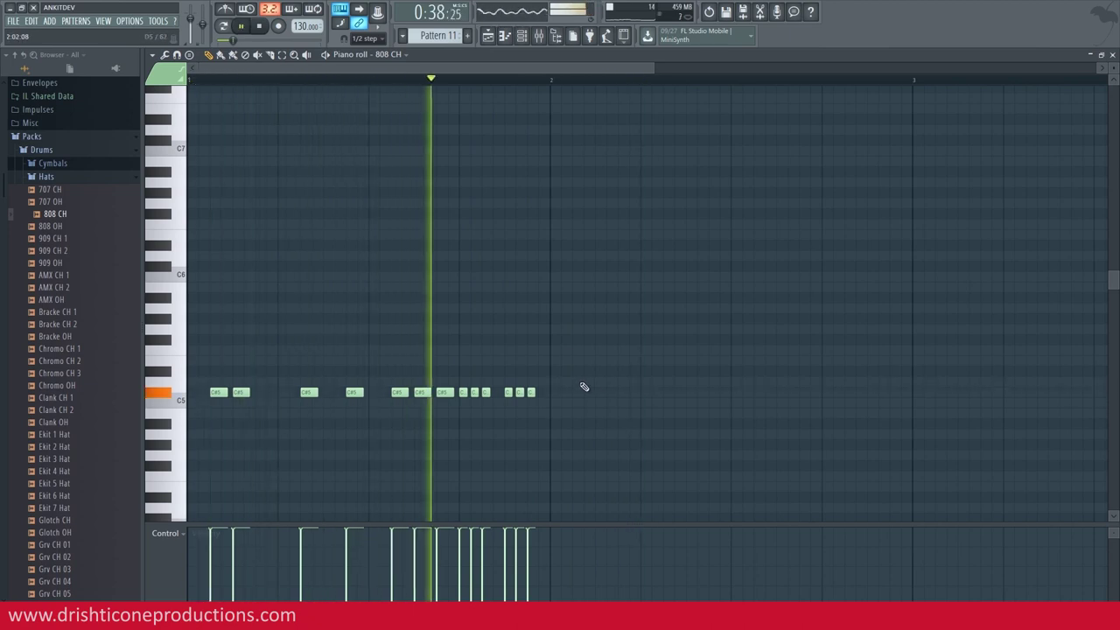
key("space")
left_click(521, 37)
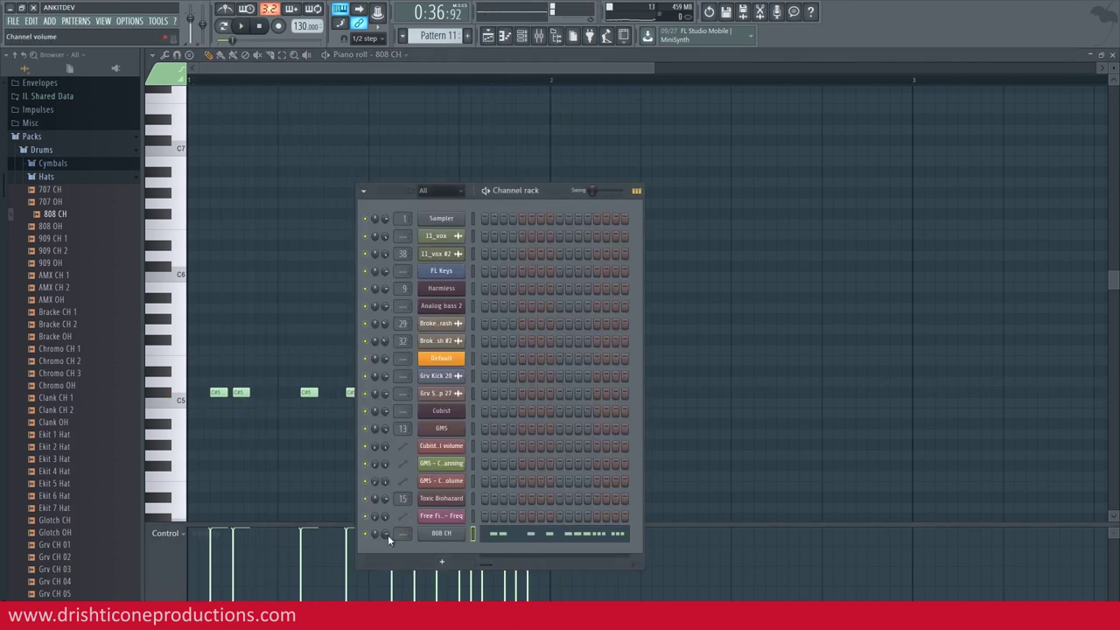
key("F6")
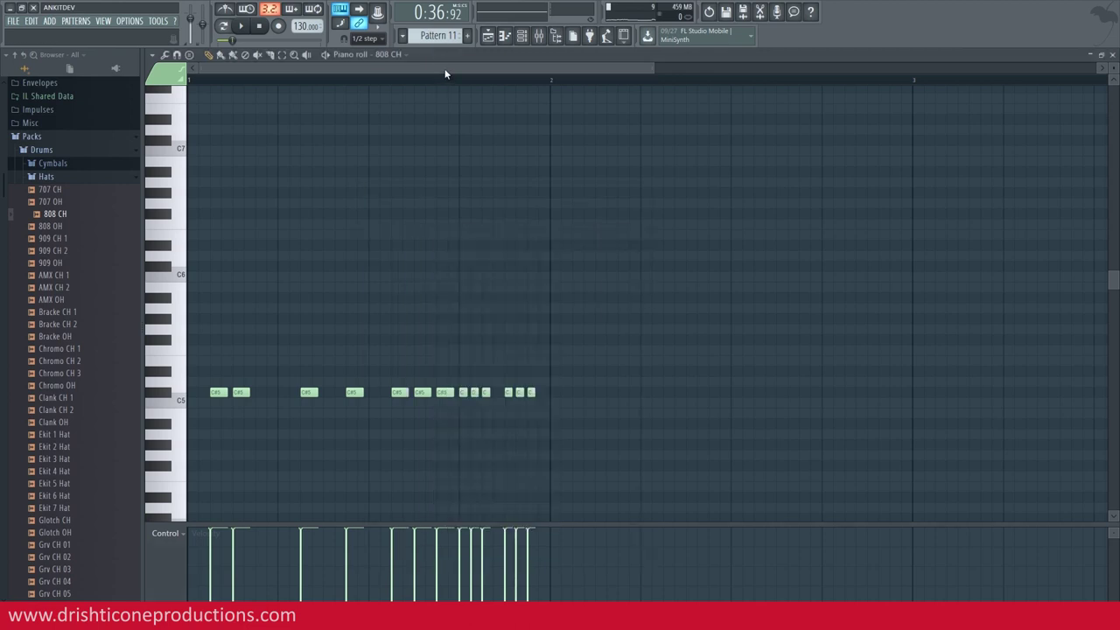
key("space")
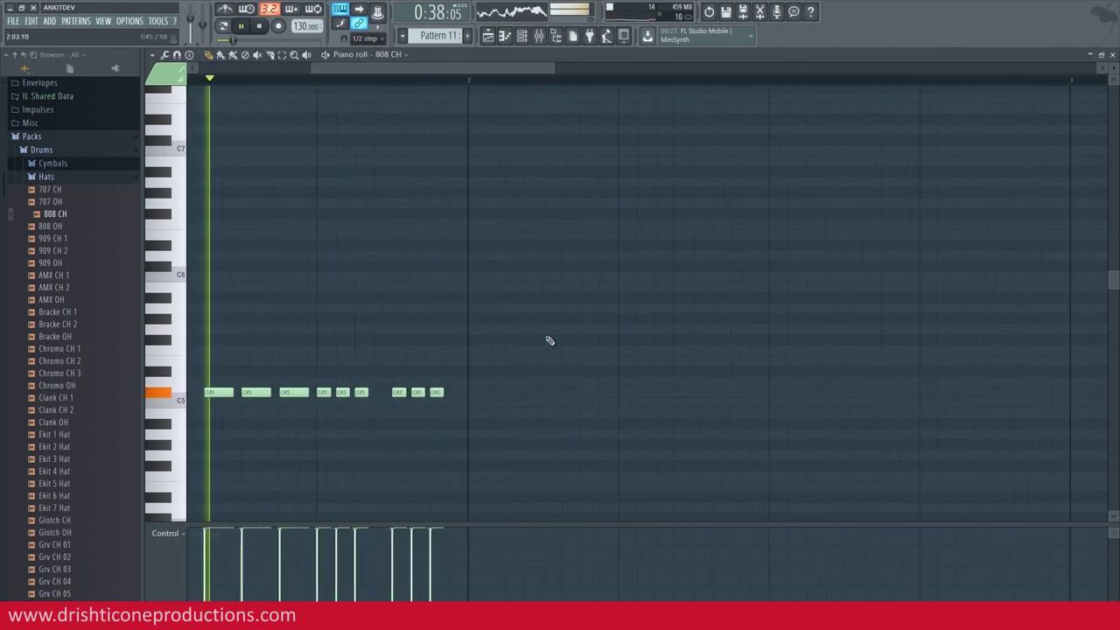
key("space")
- Add C#5 hat notes on steps 1 and 2 of bar 2 plus four half-step notes across steps 3 and 4, and play them
left_click(532, 392)
left_click(553, 392)
left_click(574, 392)
left_click(595, 392)
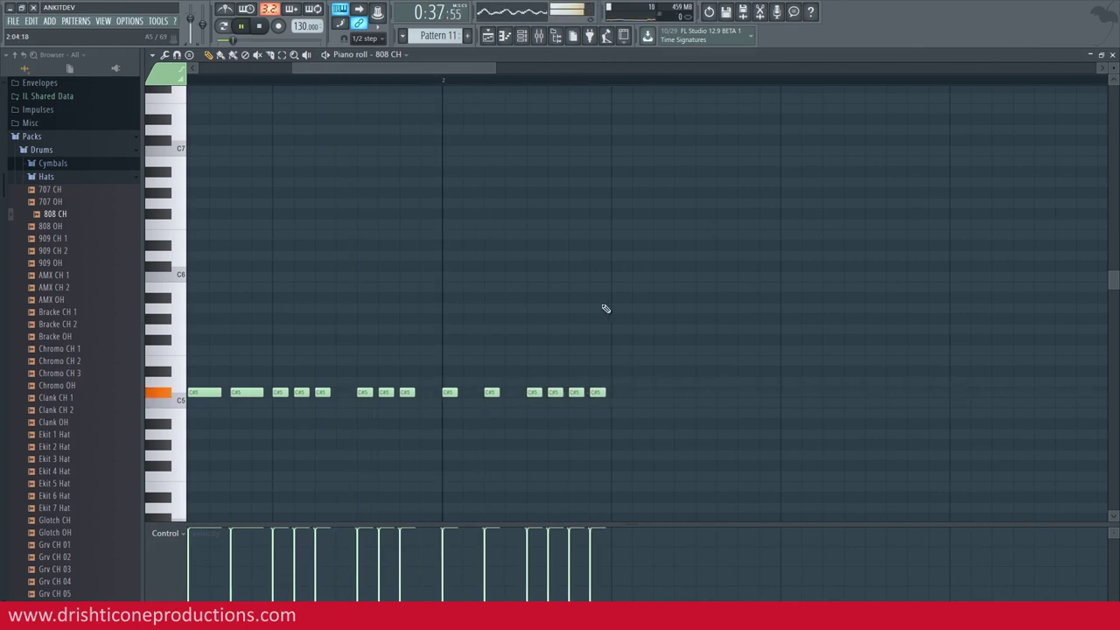
key("space")
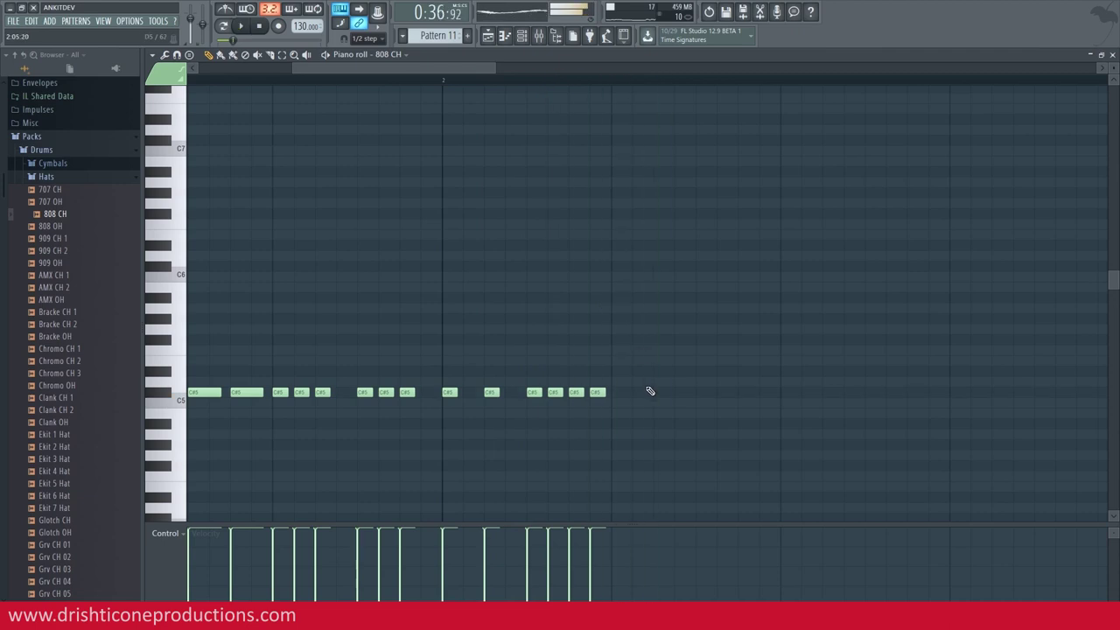
- Set the snap to 1/3 beat and add three evenly spaced C#5 hat notes on beat 2 of bar 2
left_click(374, 41)
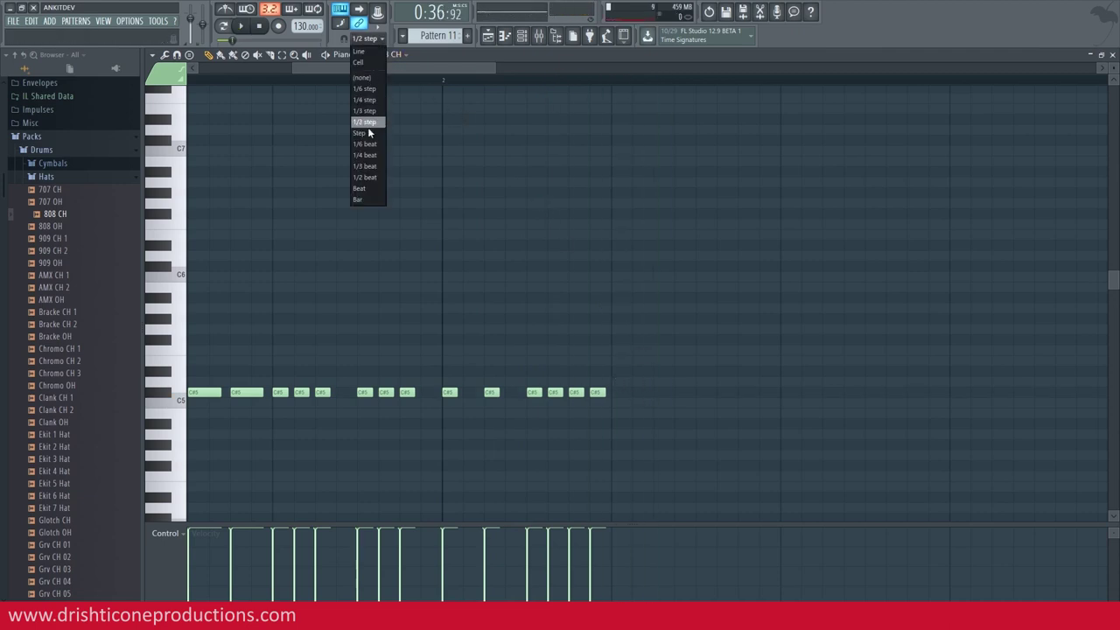
left_click(364, 166)
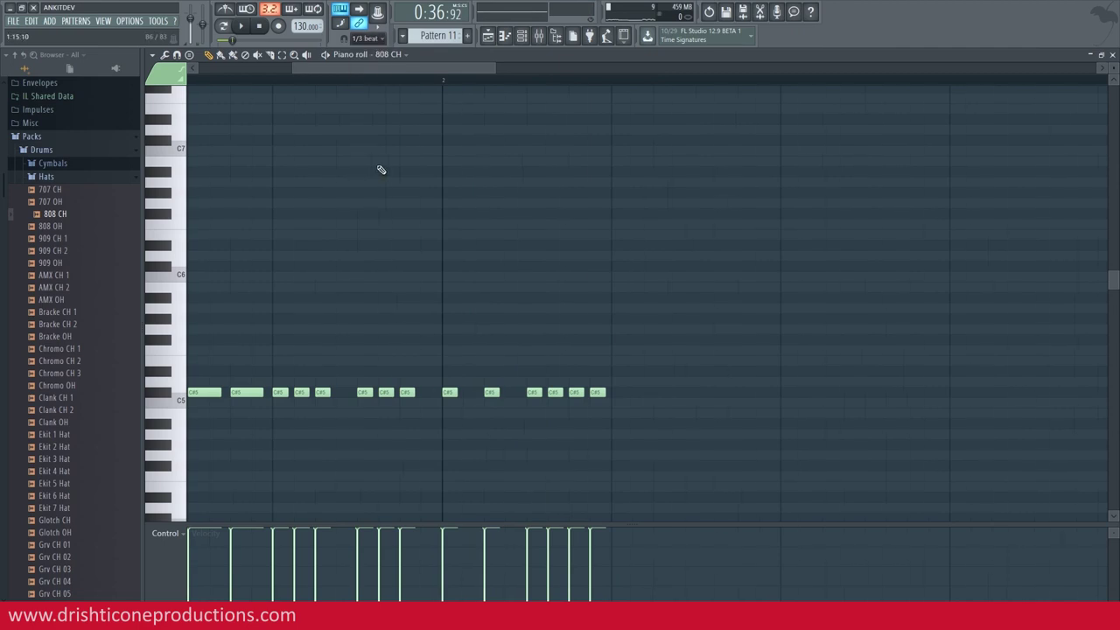
left_click(617, 392)
left_click(728, 394)
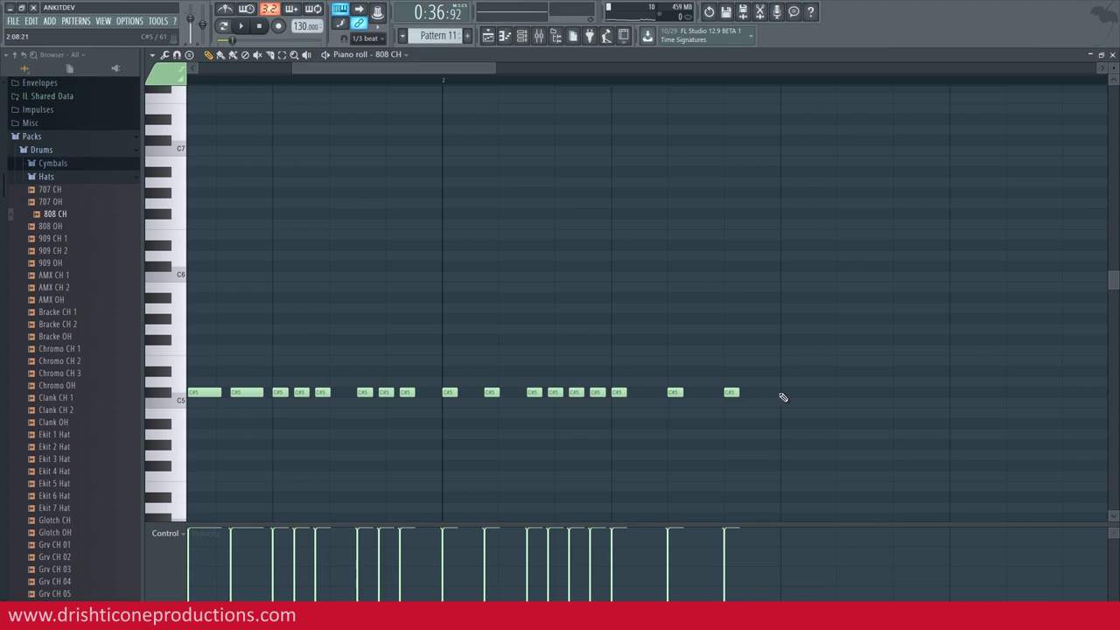
- Add three 1/3-beat C#5 hat notes on beat 3 of bar 2 and six 1/6-beat notes on beat 4
left_click(840, 394)
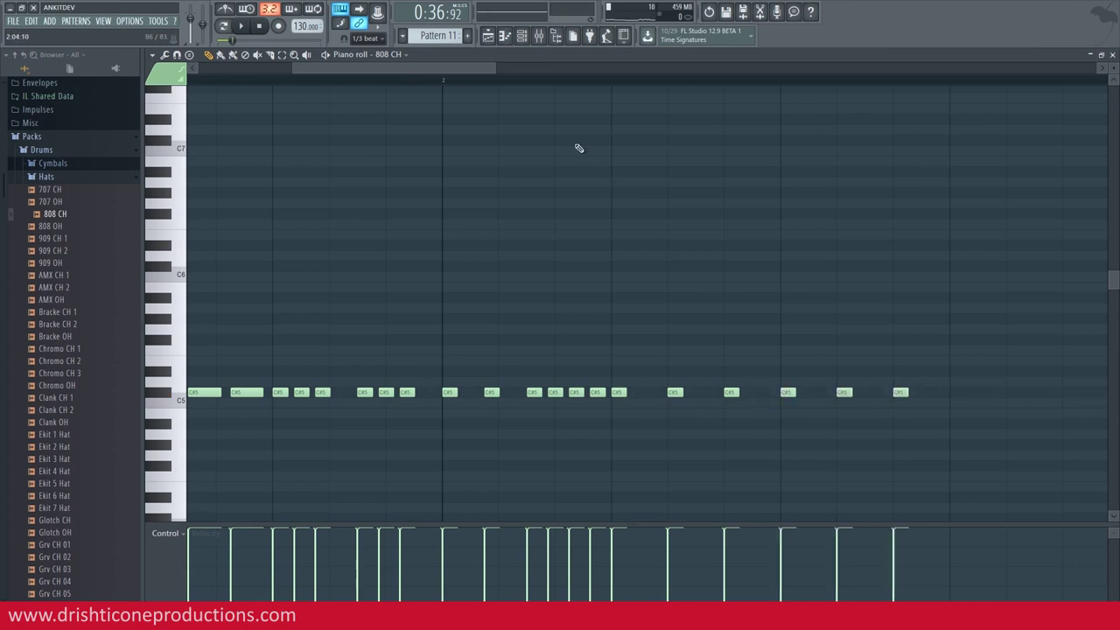
scroll(539, 89, "down", 3)
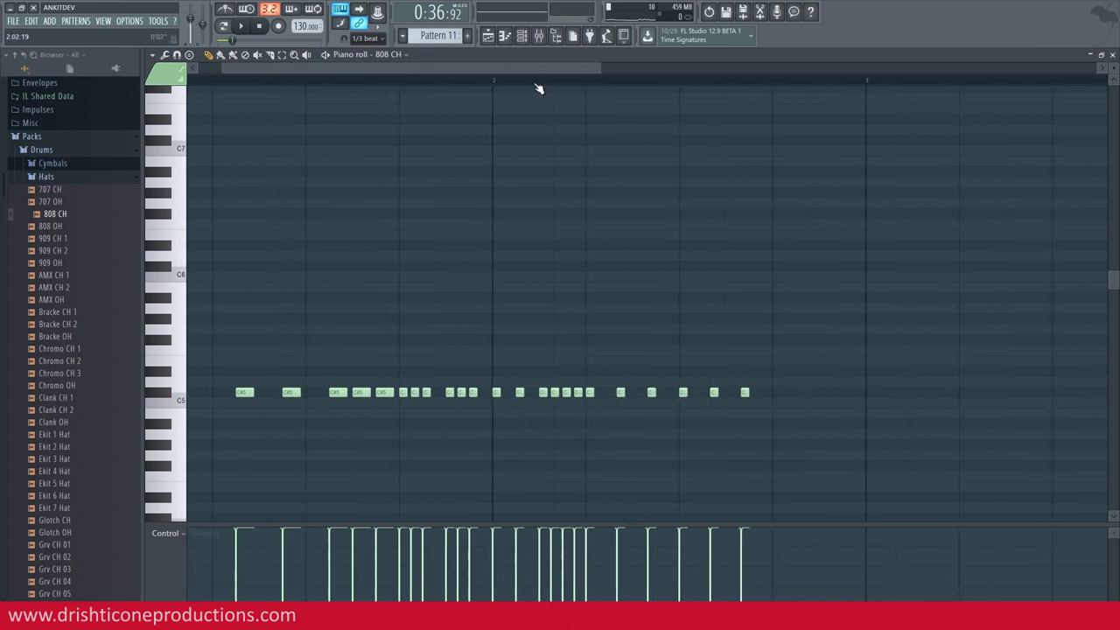
left_click(365, 38)
left_click(366, 143)
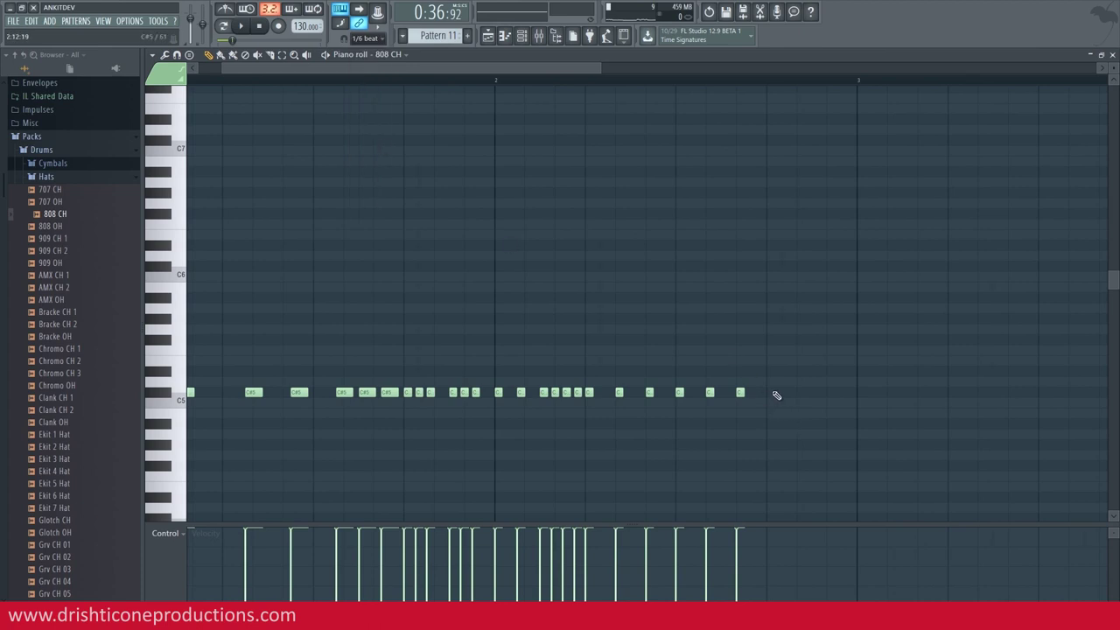
left_click(827, 395)
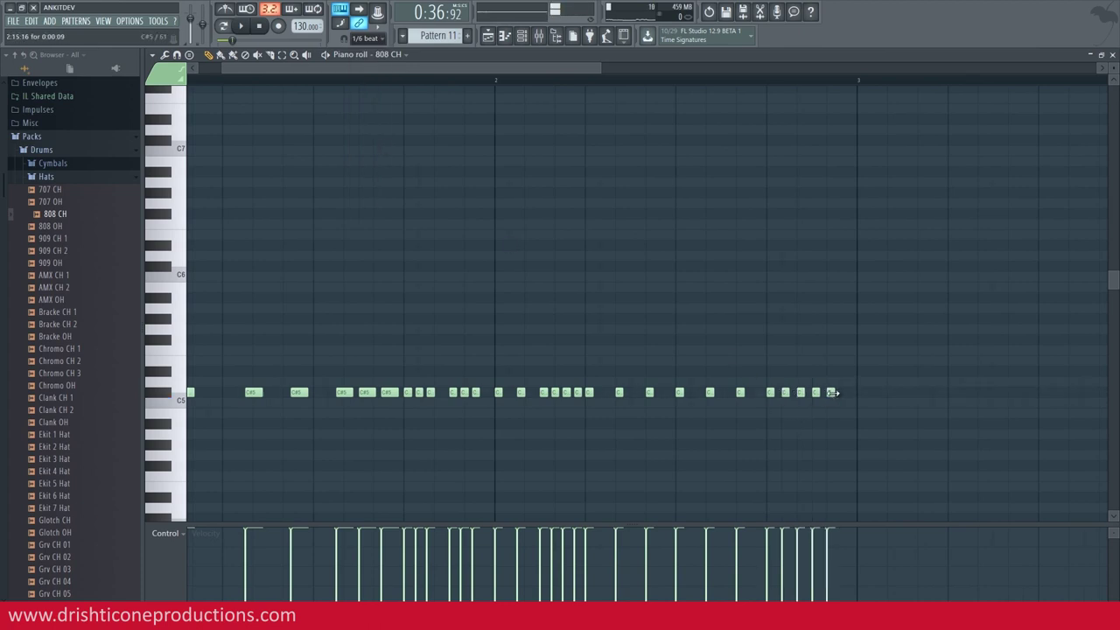
- Play the song to check the completed two-bar hat pattern
scroll(755, 88, "down", 3)
key("space")
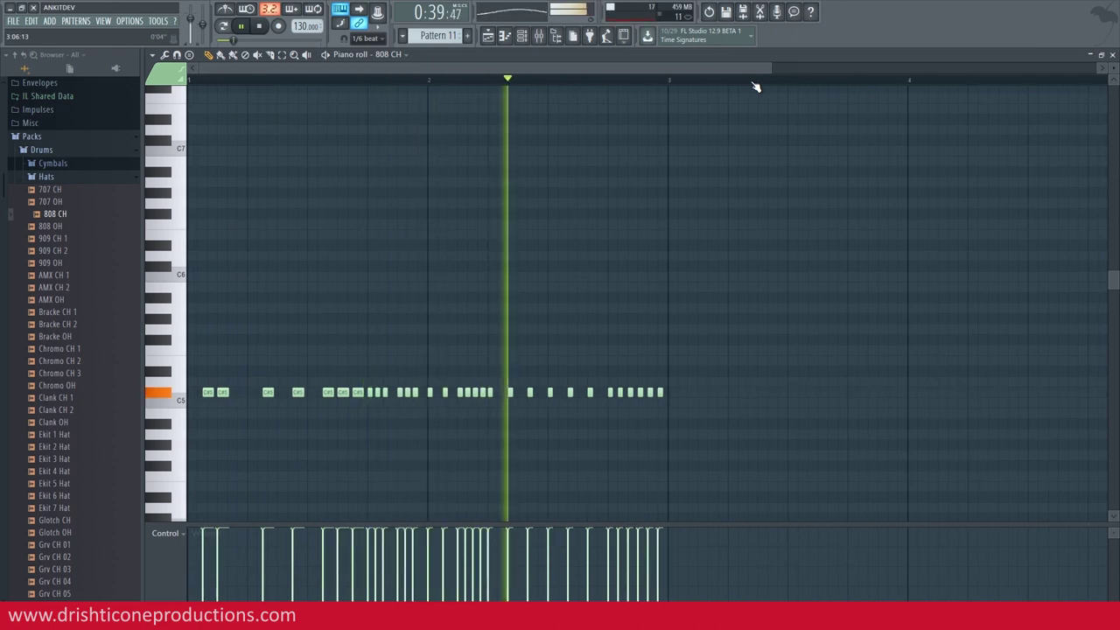
key("space")
key("space")
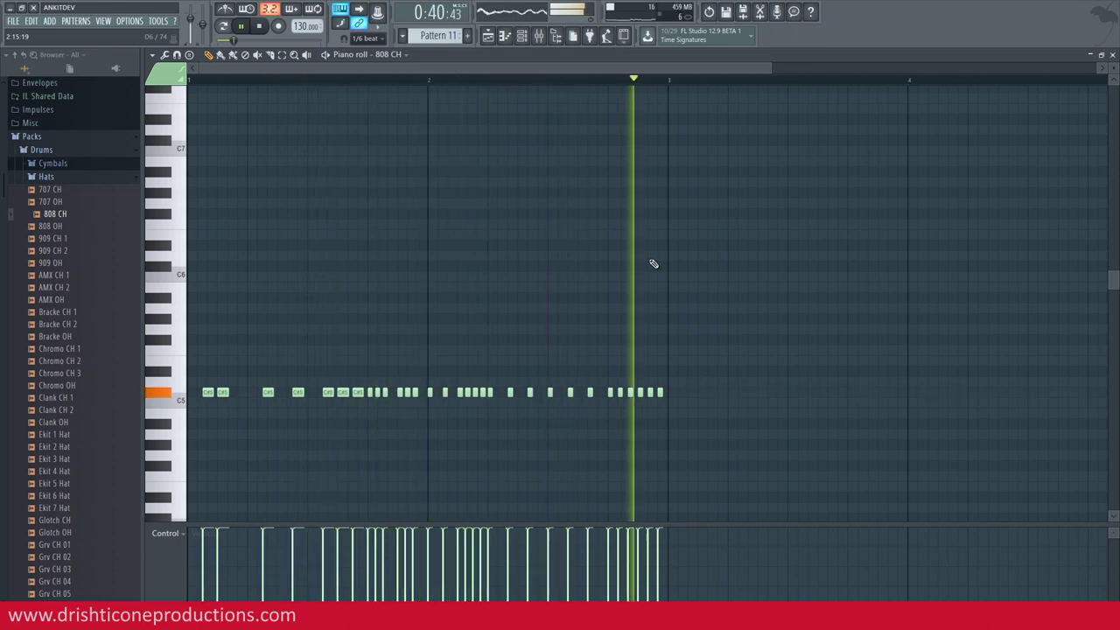
key("space")
- Set the snap to Line, replace the beat 2 triplets of bar 2 with four evenly spaced notes, and remove the half-step note just before them
scroll(511, 81, "up", 4)
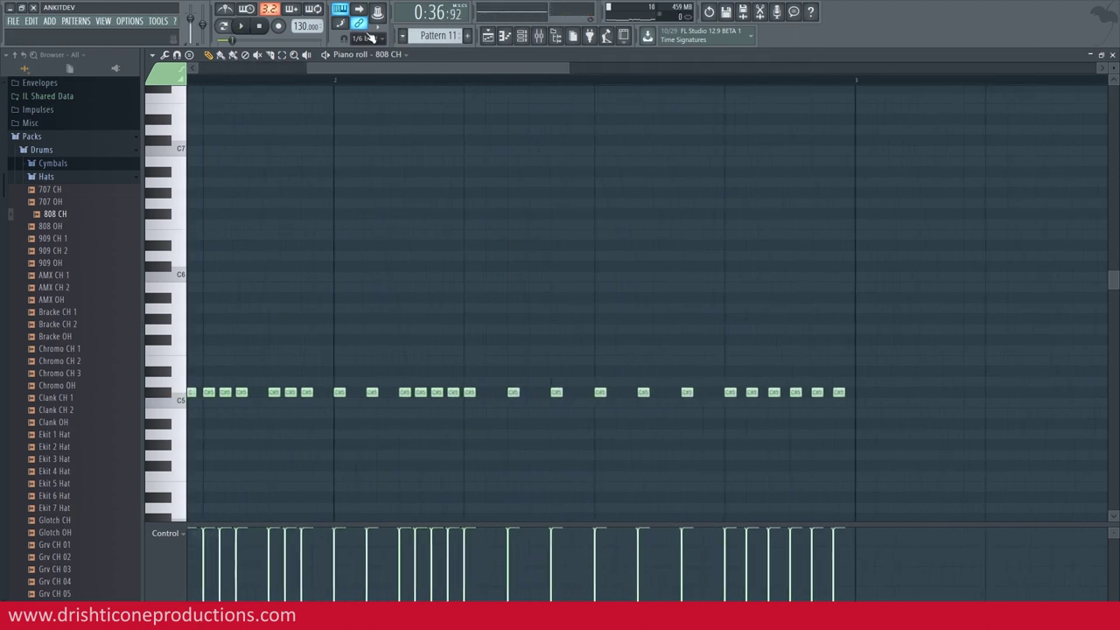
left_click(366, 38)
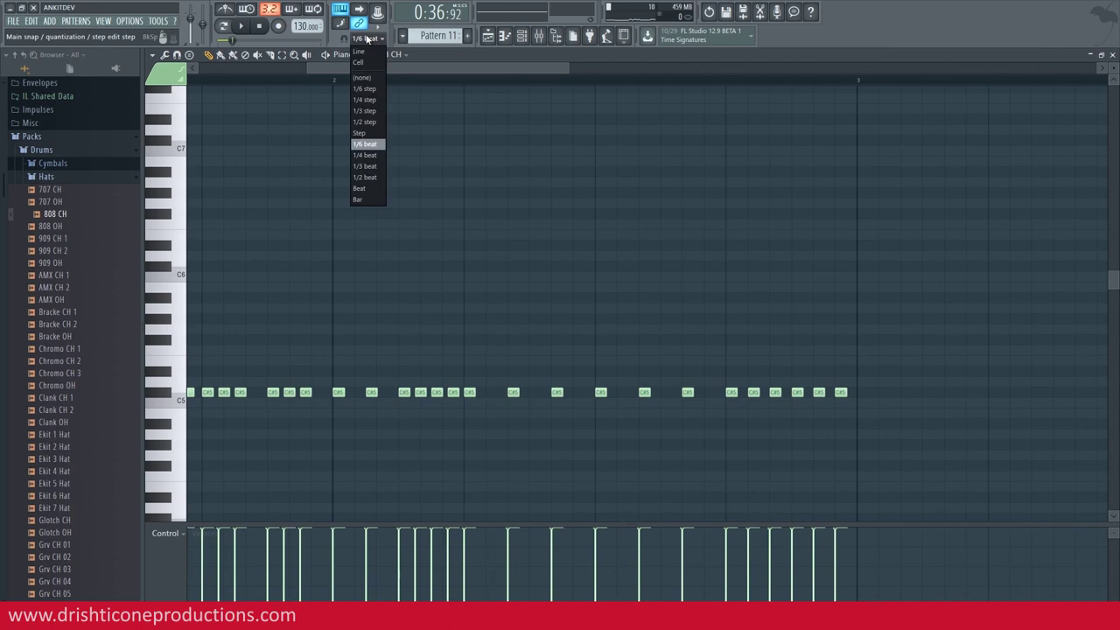
left_click(359, 51)
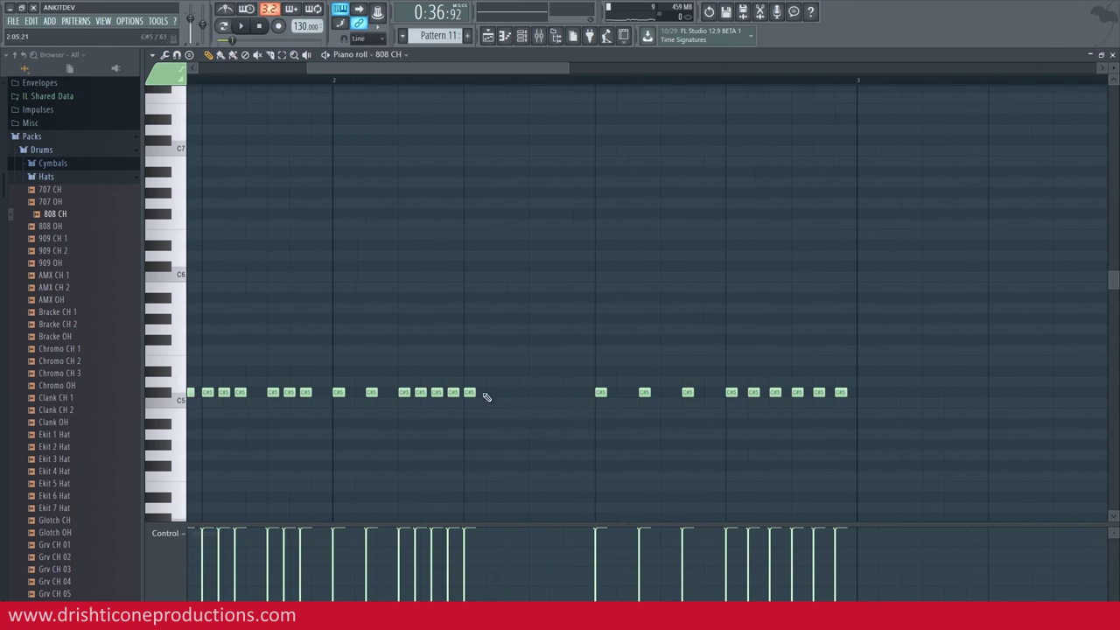
left_click(472, 394)
left_click(531, 393)
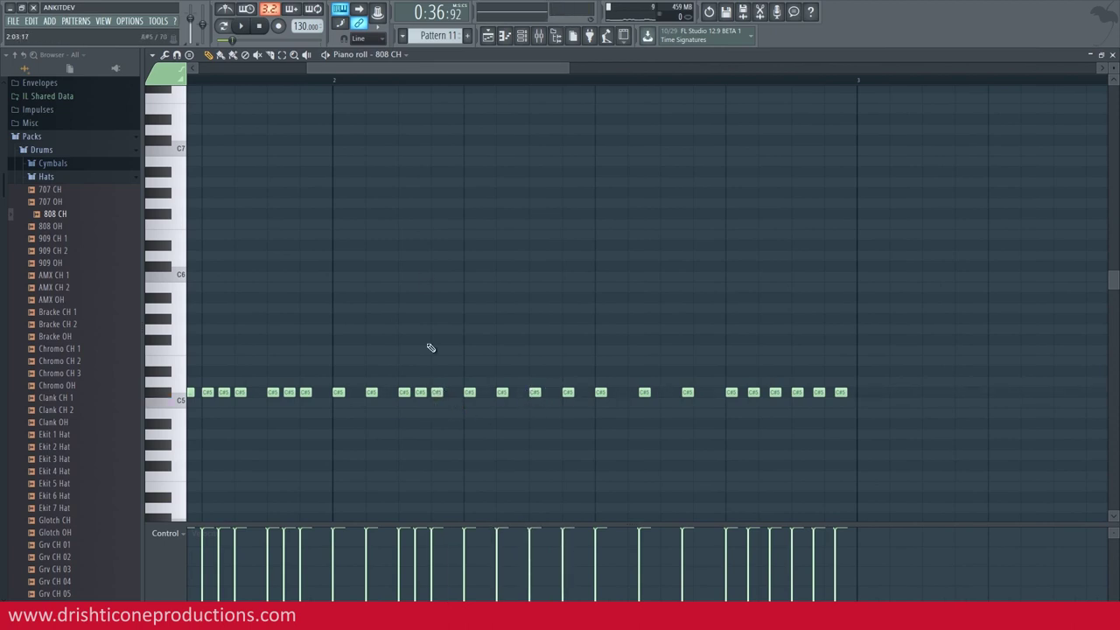
- Show the hat notes' pan values, draw varied left and right panning across both bars, and play the result
scroll(529, 87, "down", 3)
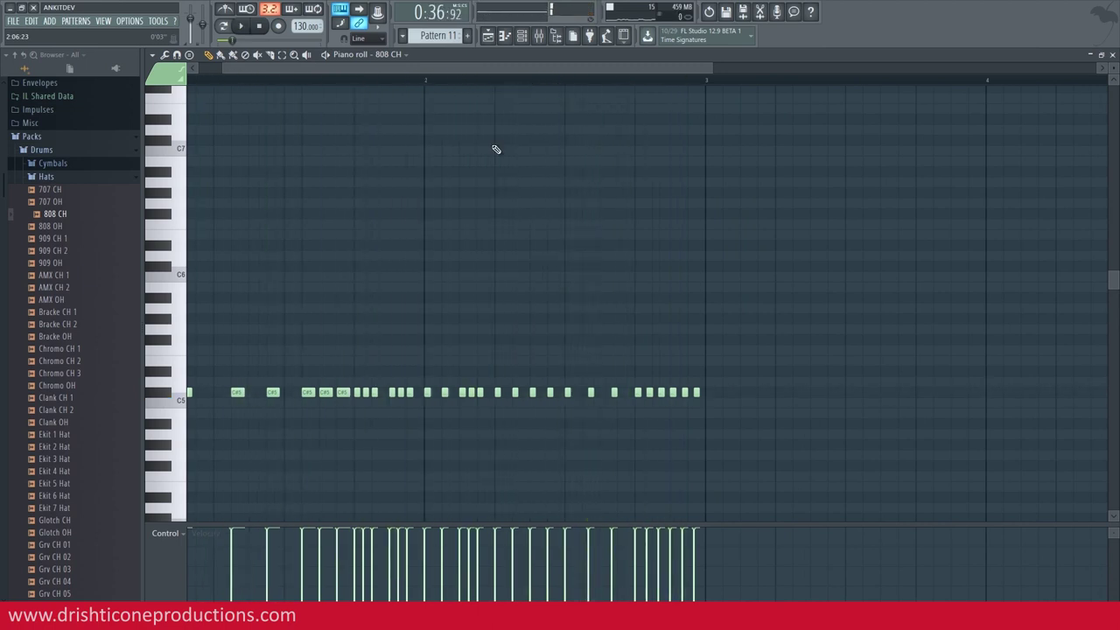
left_click(167, 564)
left_click(188, 534)
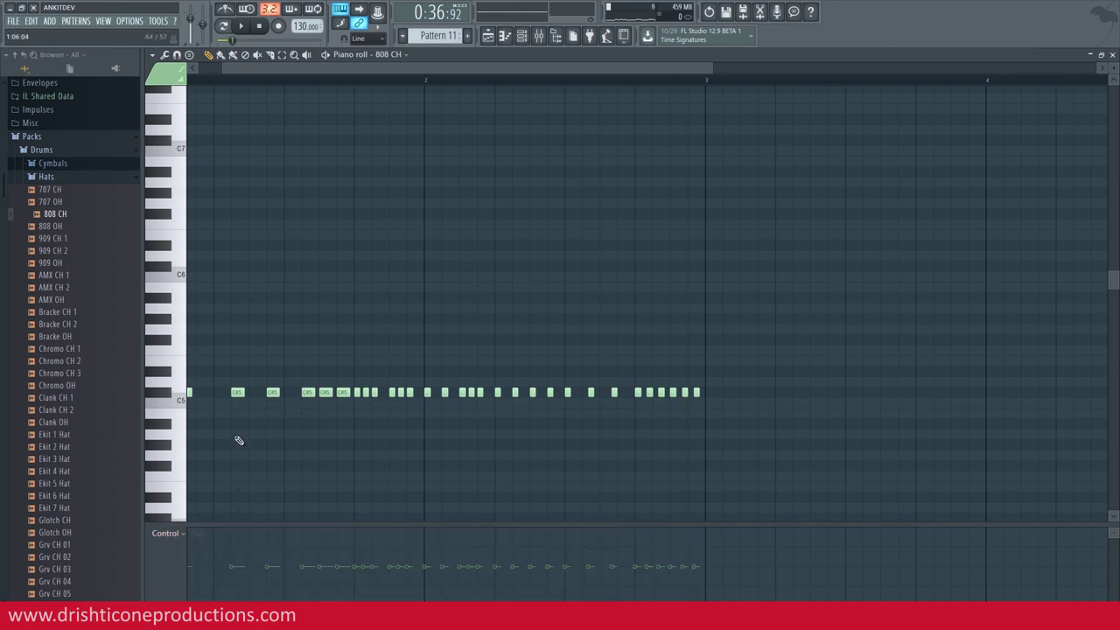
left_click_drag(324, 68, 297, 68)
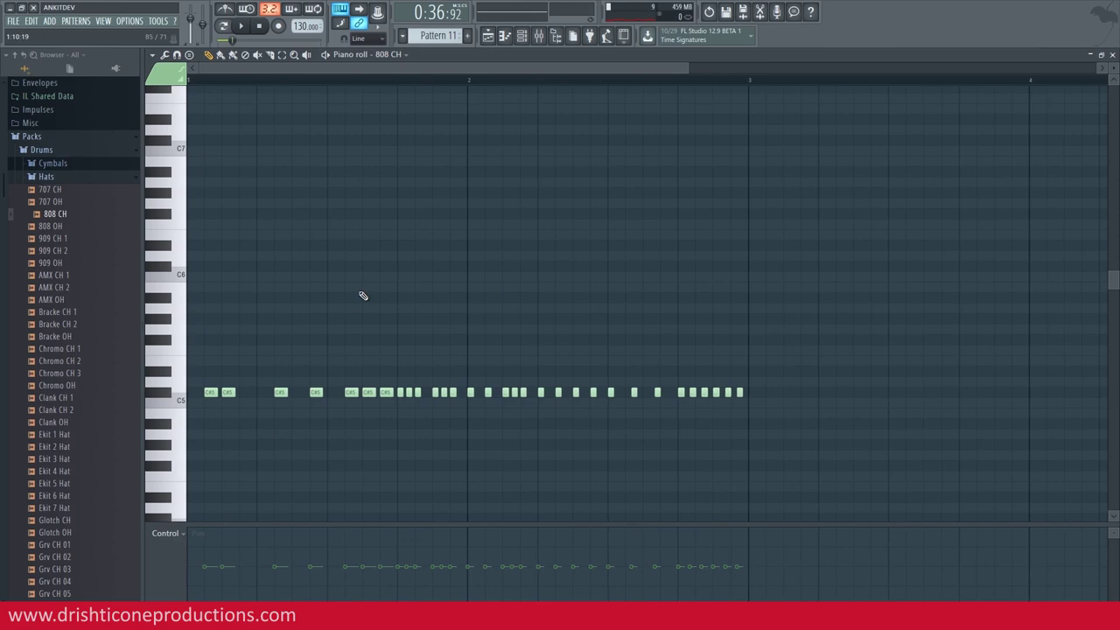
left_click_drag(290, 601, 428, 580)
left_click_drag(505, 562, 608, 589)
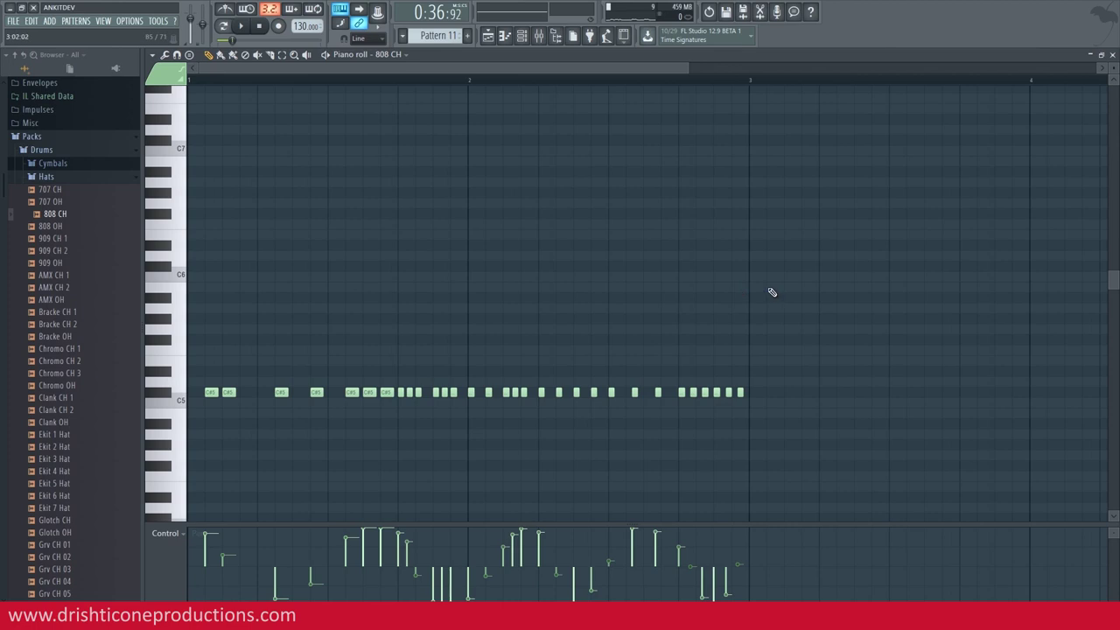
key("space")
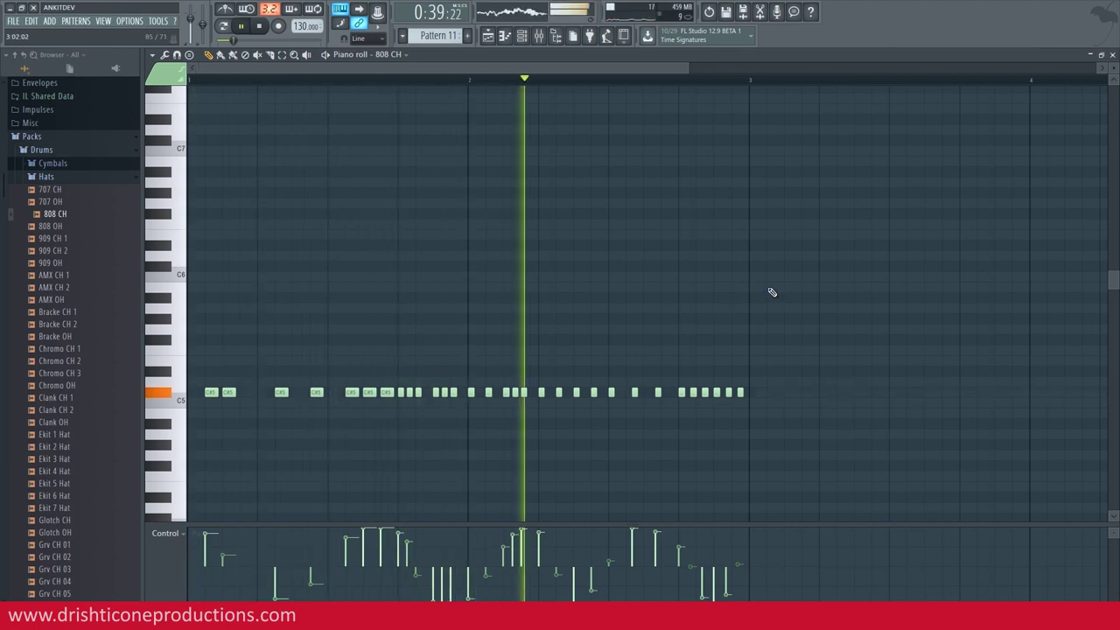
key("space")
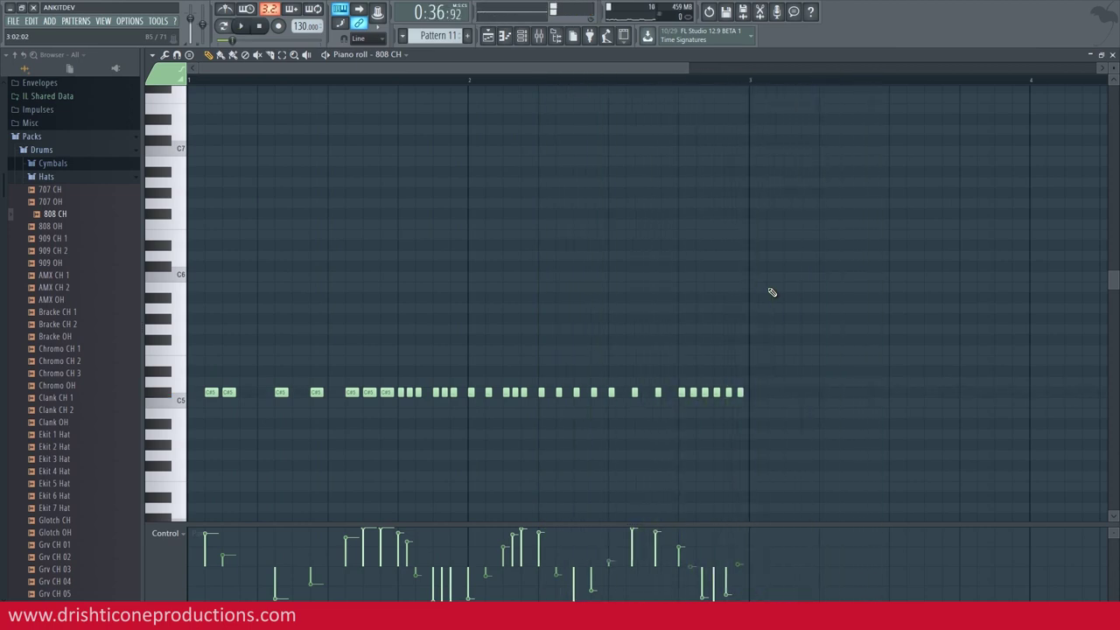
- Enlarge the pan lane, redraw the hat notes' panning to alternate strongly between right and left, and play it
scroll(744, 88, "up", 5)
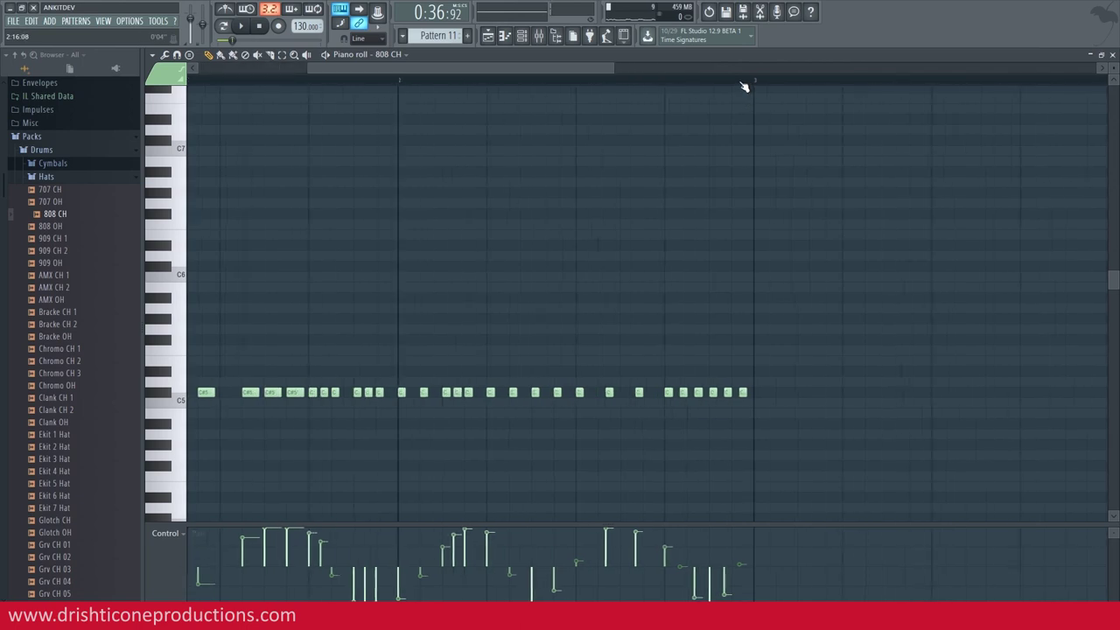
scroll(614, 480, "down", 1)
left_click_drag(619, 523, 612, 451)
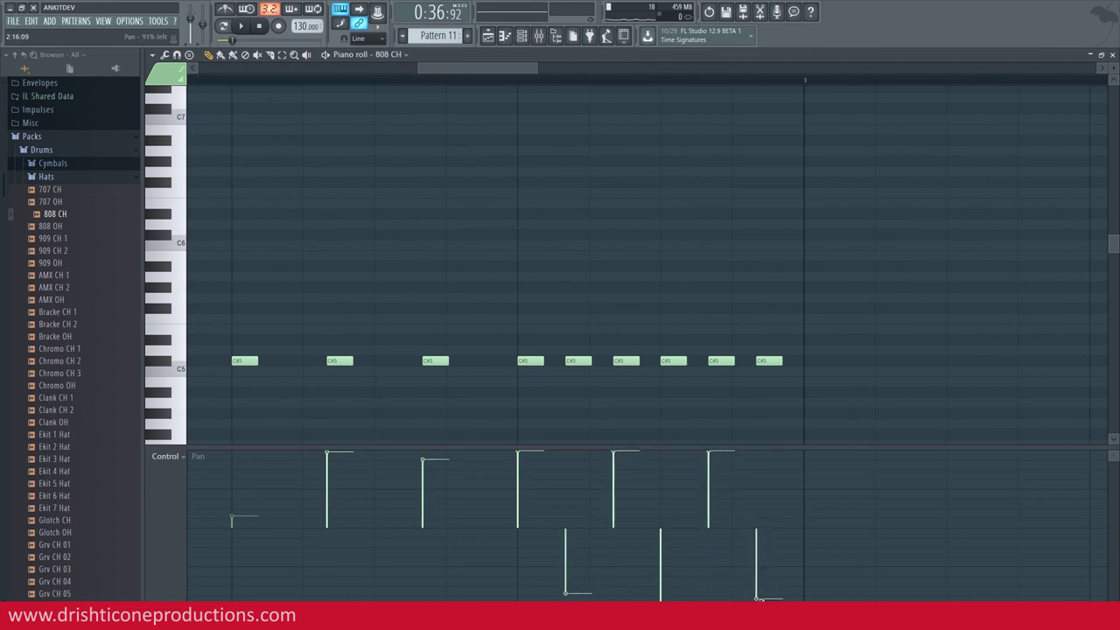
scroll(685, 84, "down", 5)
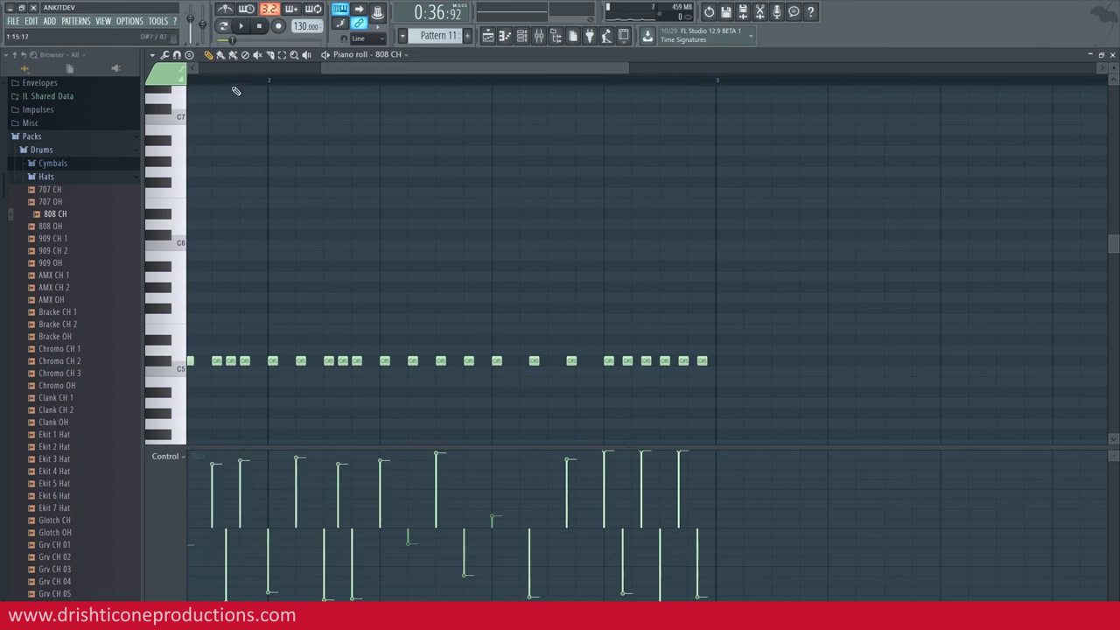
scroll(280, 85, "down", 5)
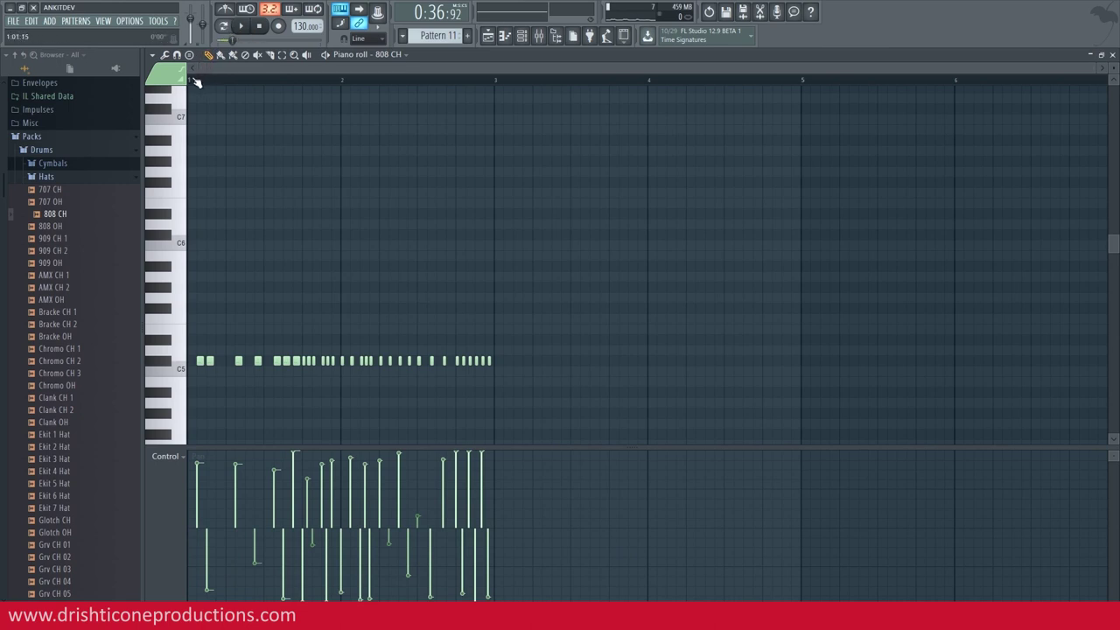
key("space")
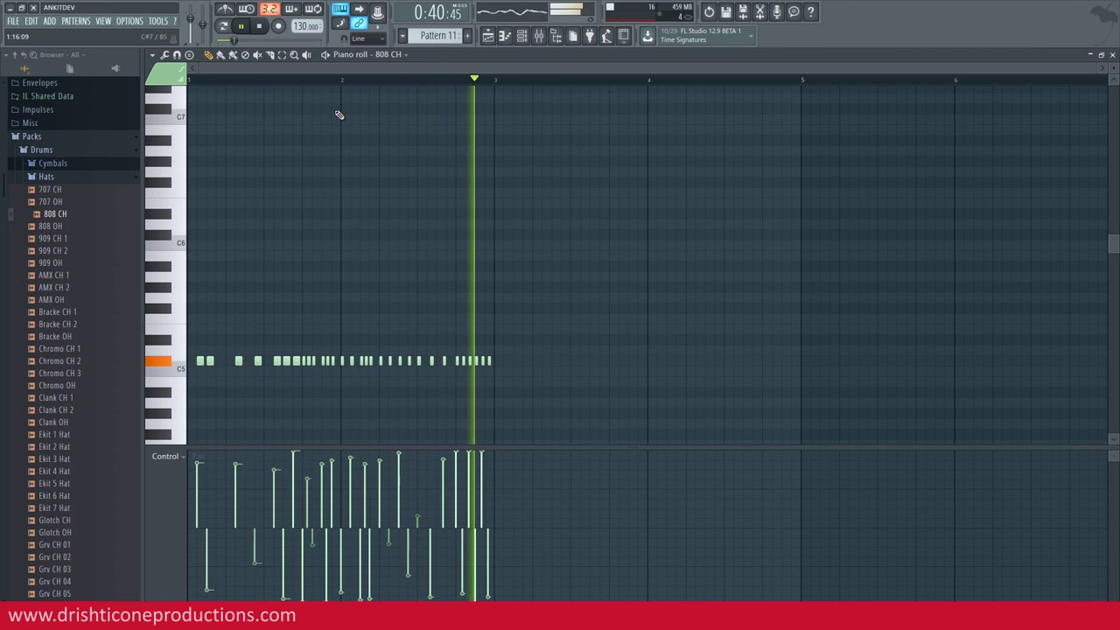
- Repeat the Pattern 11 clip along Track 15 of the playlist from bar 23 up to bar 33
key("F5")
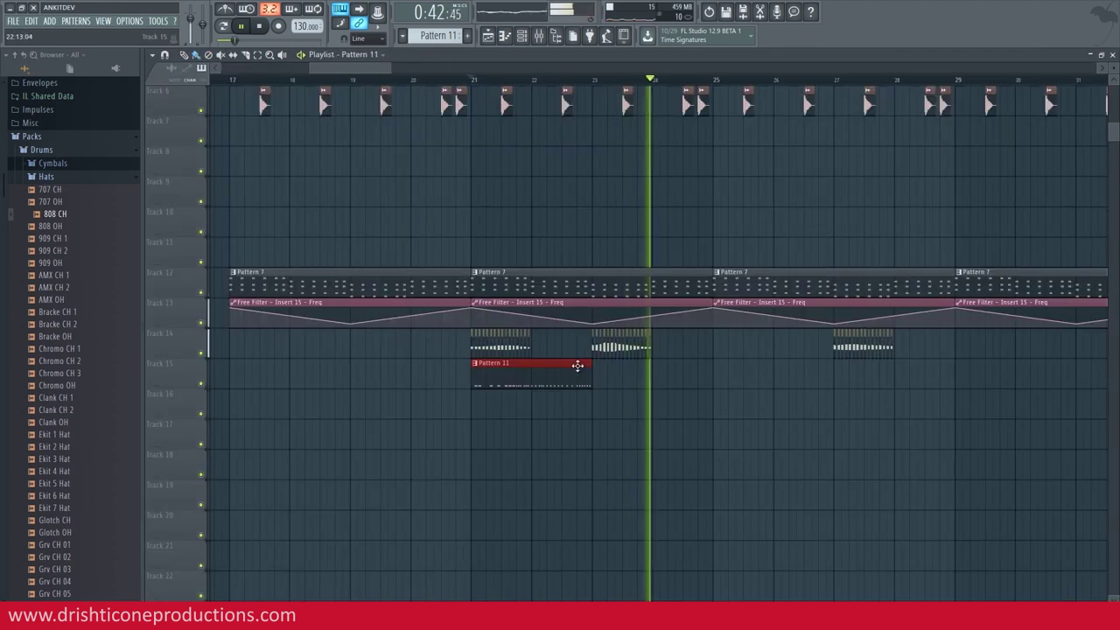
left_click_drag(600, 370, 1085, 385)
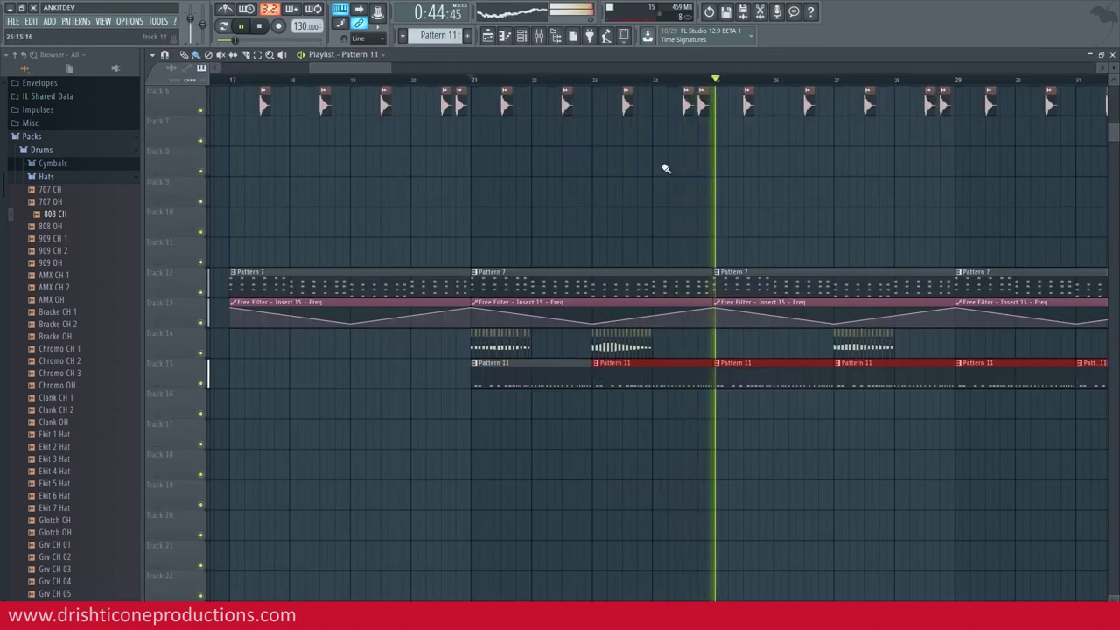
scroll(536, 85, "down", 4)
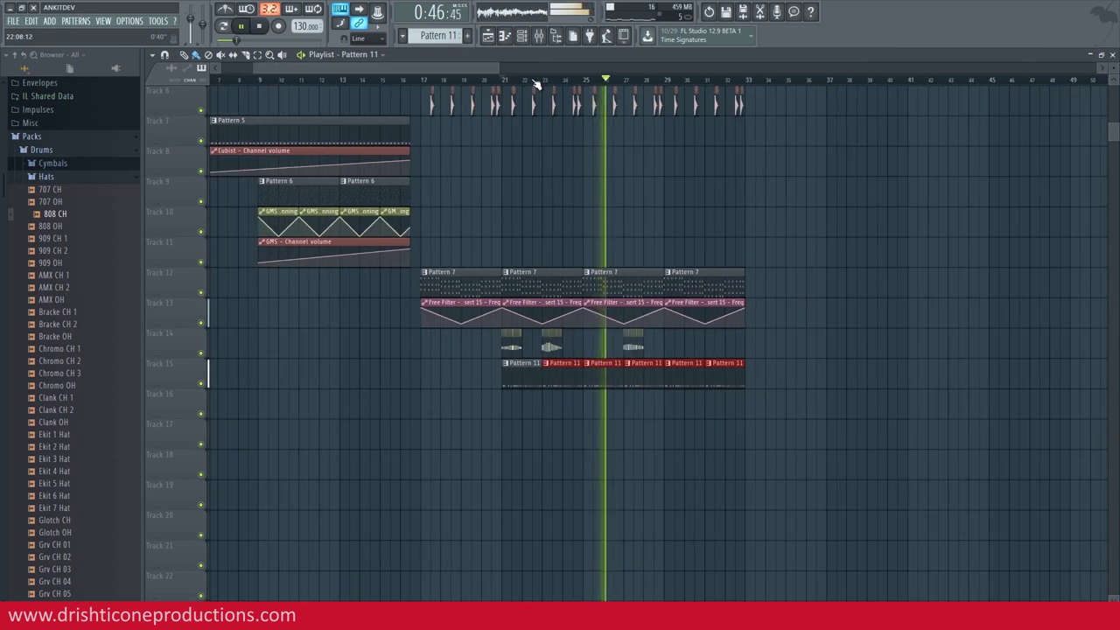
- Listen to the drop arrangement and replay it from just before bar 28
scroll(670, 187, "up", 5)
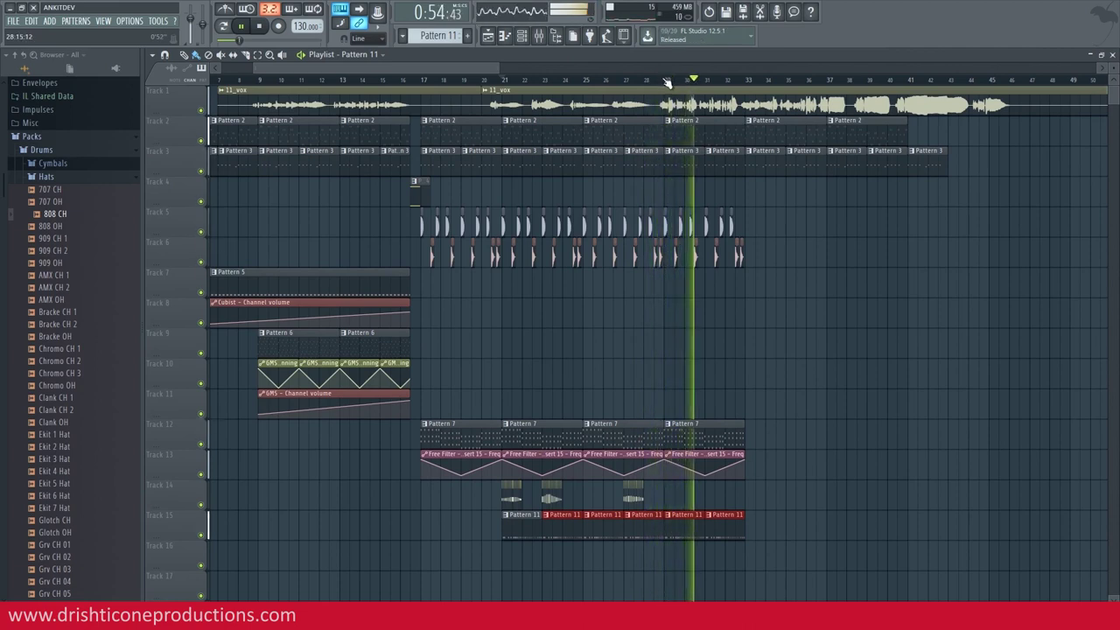
scroll(672, 76, "right", 3)
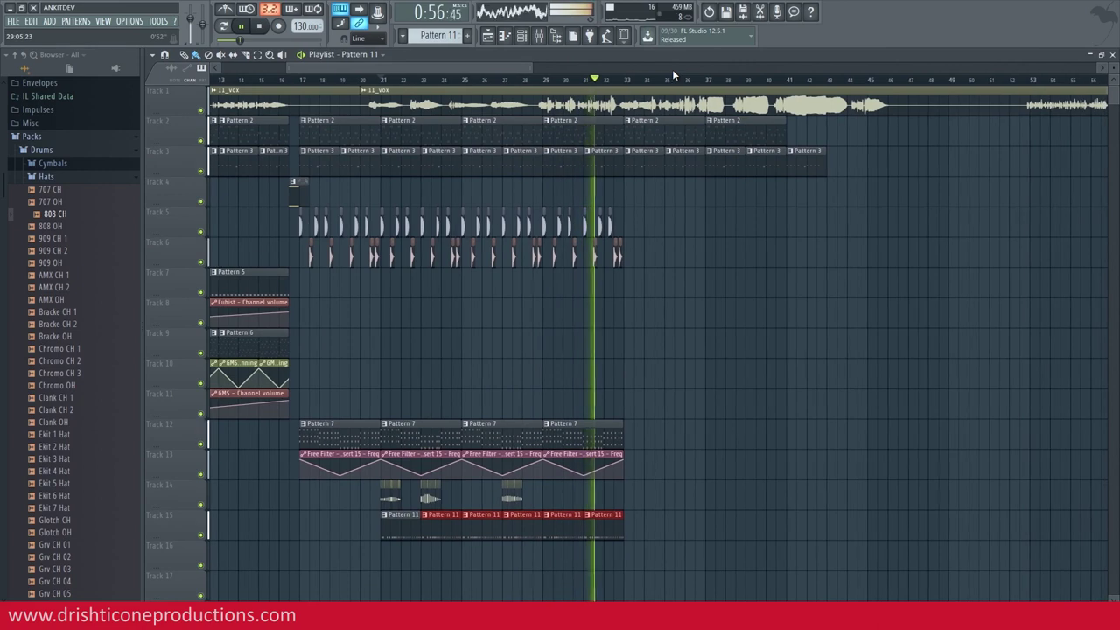
left_click(520, 81)
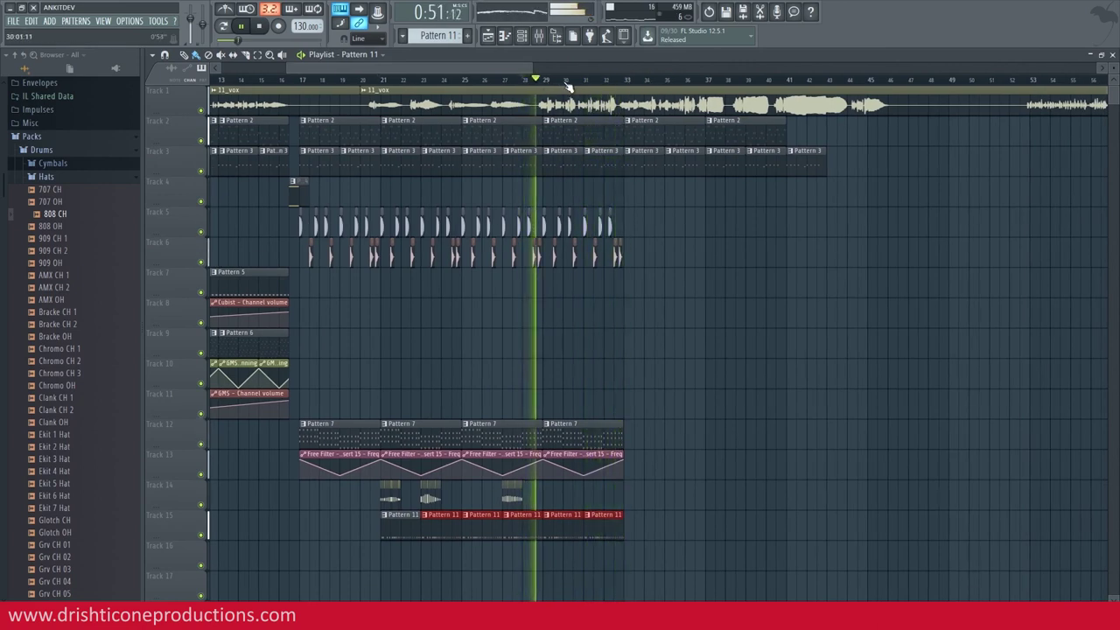
key("space")
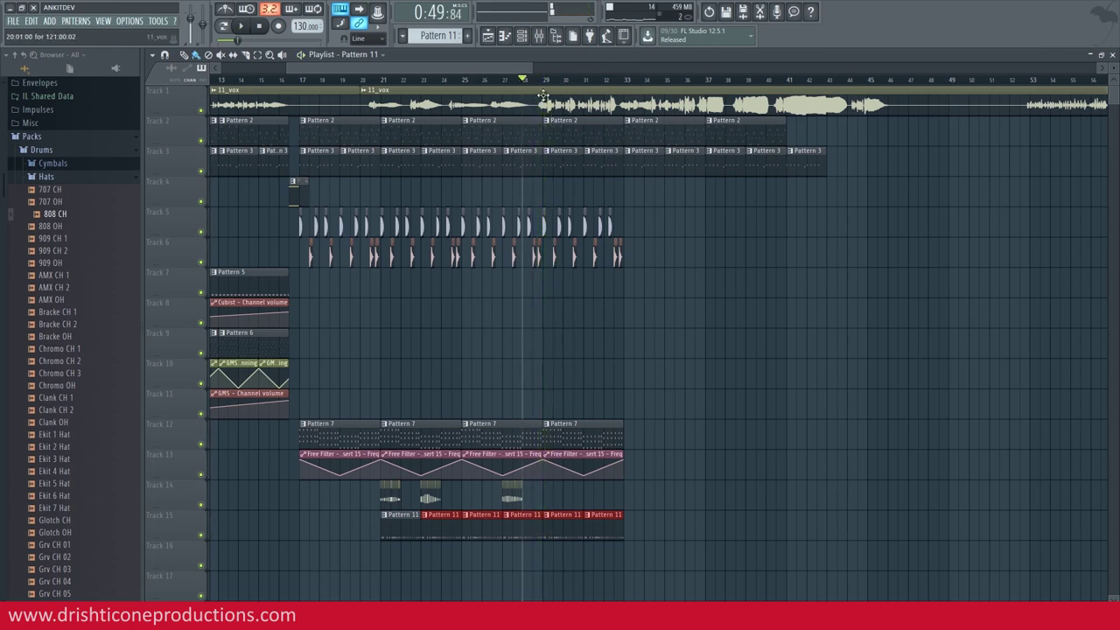
- Copy the reversed crash clip on Track 4 so that it ends at bar 29, and play the transition
scroll(502, 93, "down", 4)
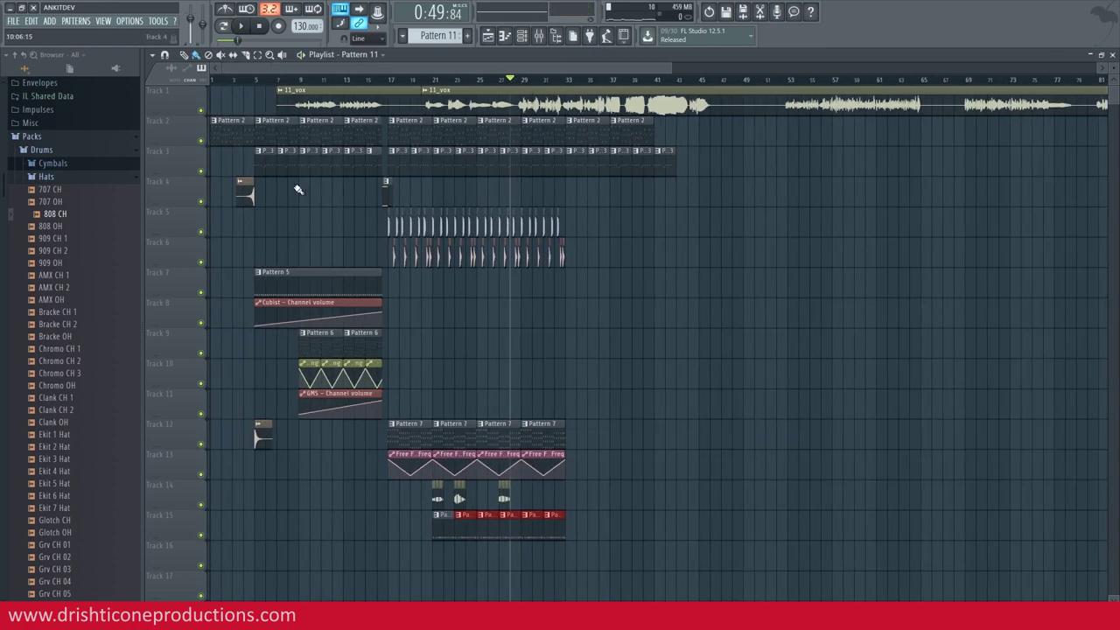
left_click(248, 194)
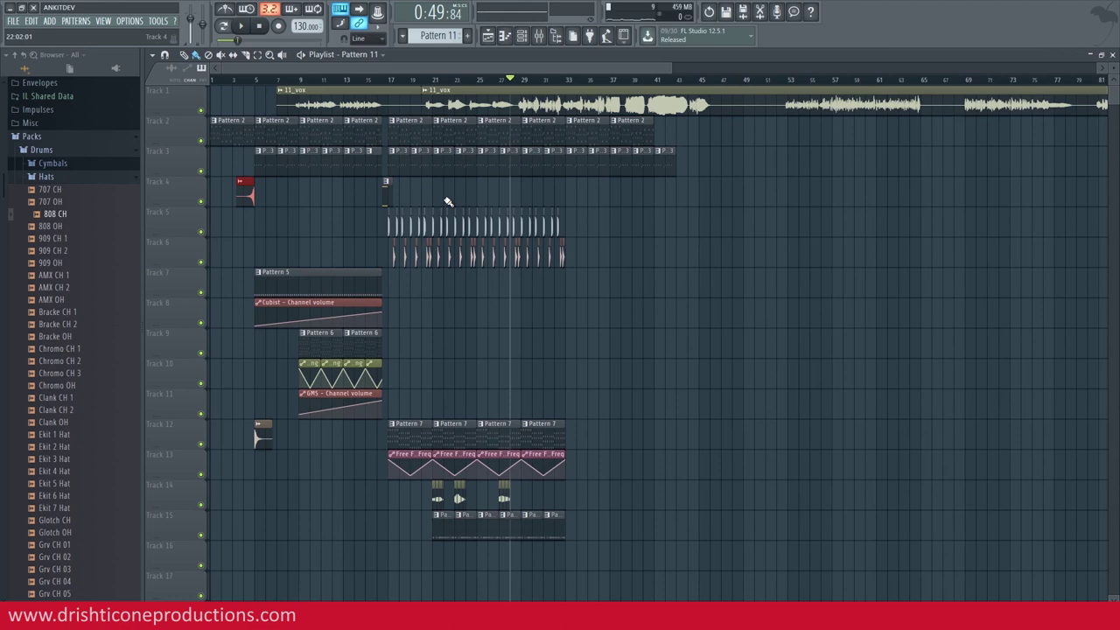
left_click_drag(224, 192, 491, 184)
key("space")
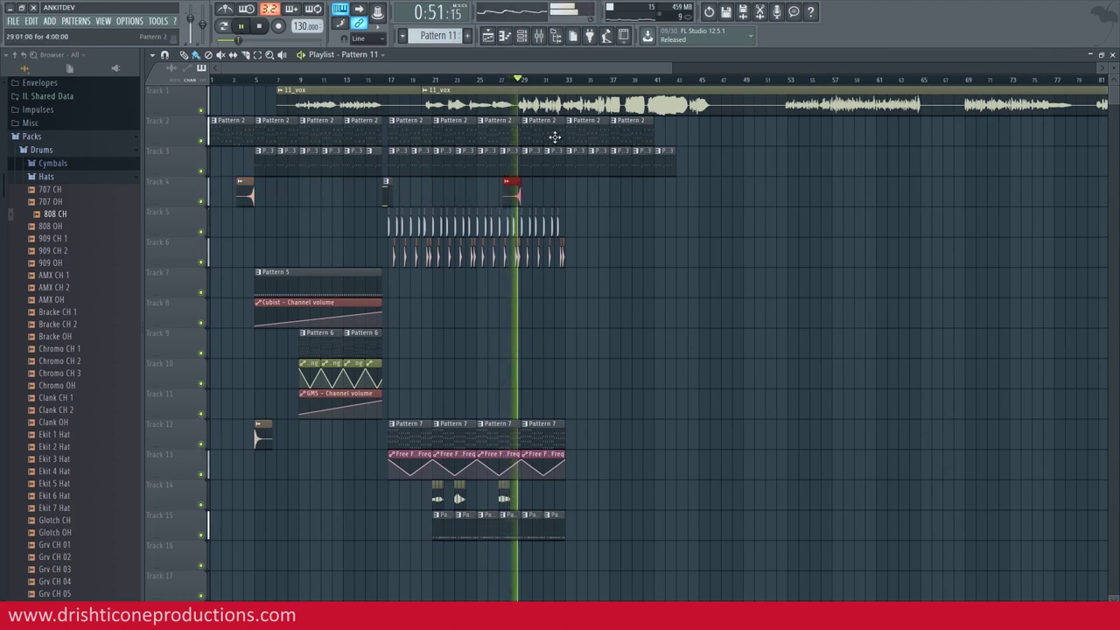
key("space")
- Move the Pattern 7, Free Filter, vocal chop and Pattern 11 clips down one track to Tracks 13 to 16
scroll(482, 375, "down", 2)
left_click_drag(607, 357, 376, 486)
key("shift+Down")
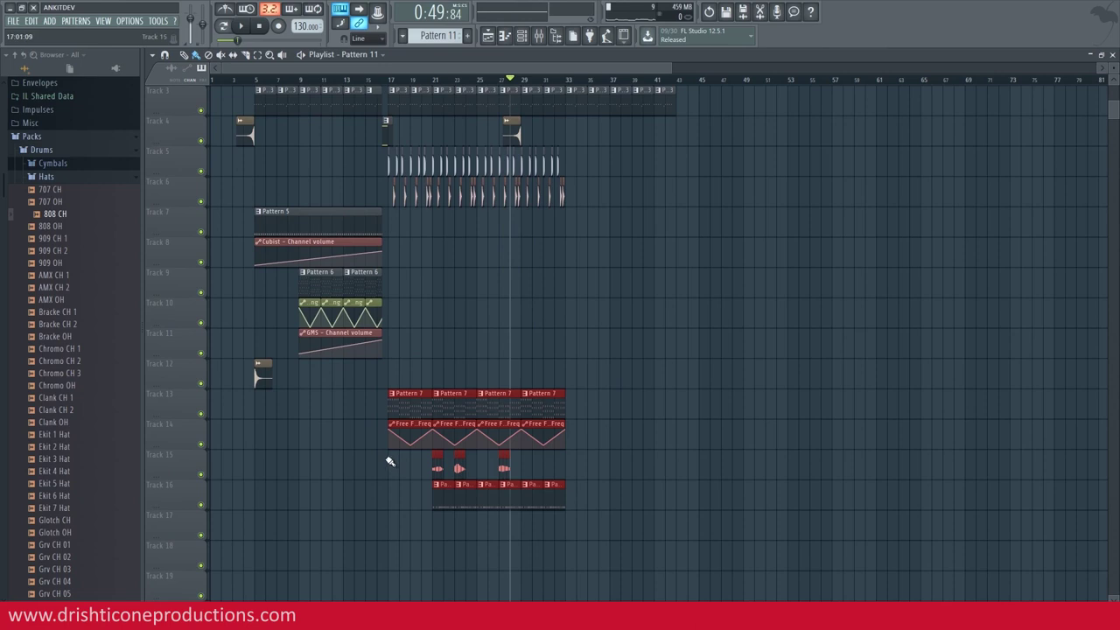
- Copy the Broken Crash #2 clip on Track 12 to bar 29 and play the transition
left_click(263, 378)
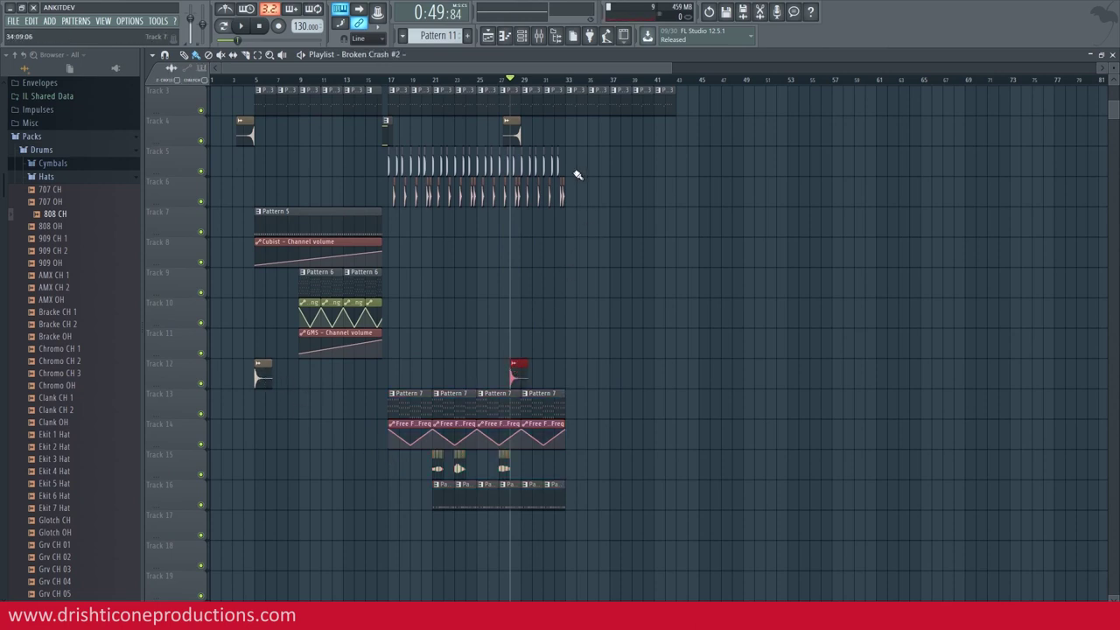
key("space")
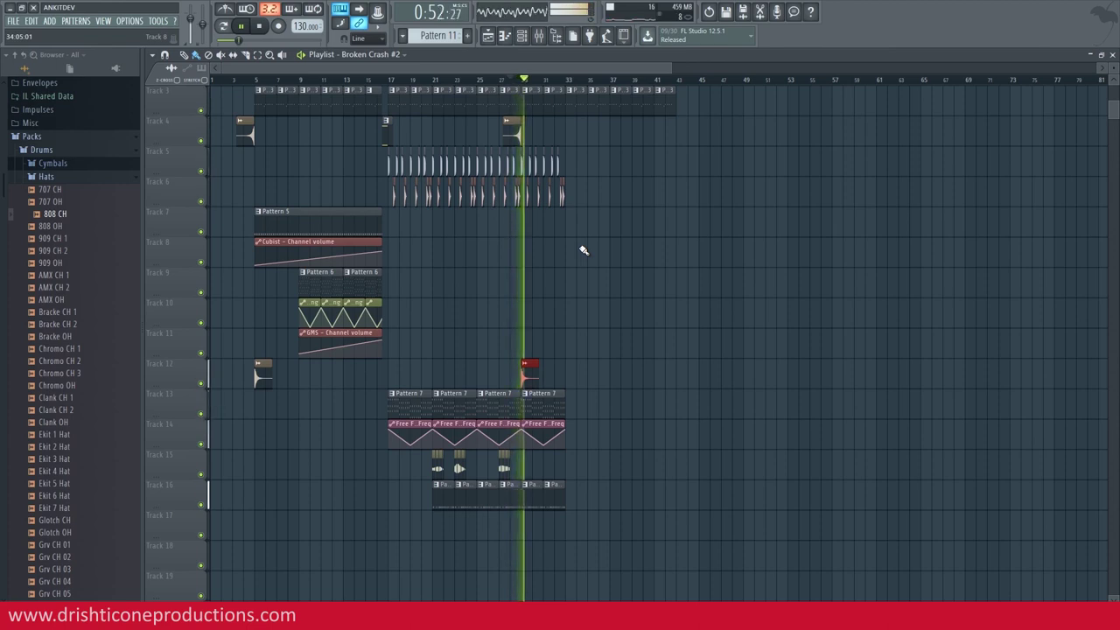
scroll(600, 84, "up", 3)
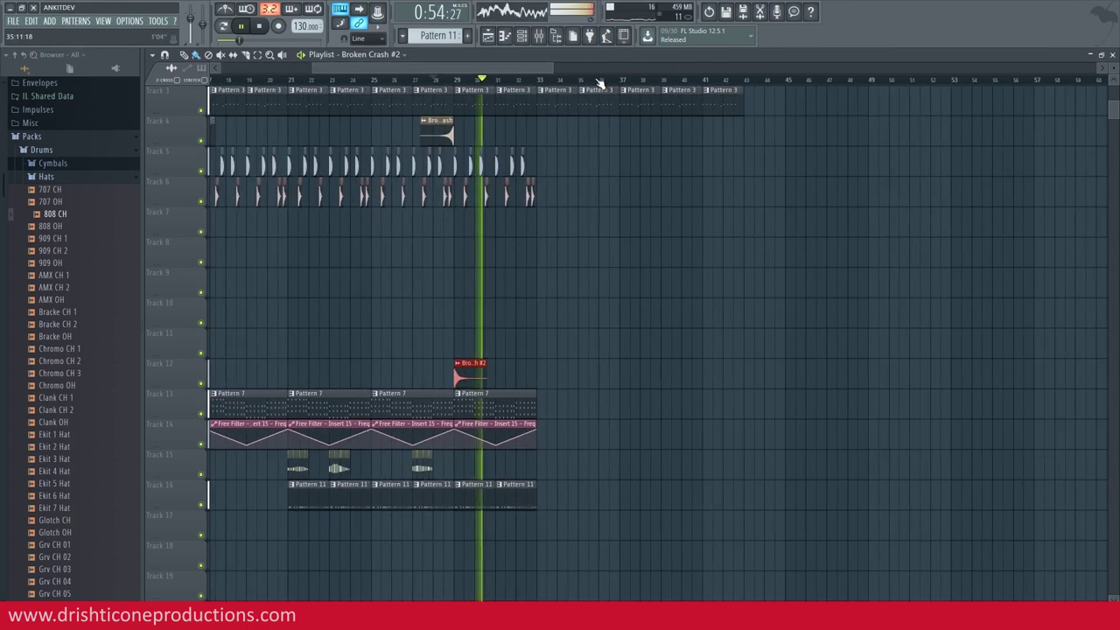
- Copy the drum clips of bars 17 to 33 on Tracks 5 and 6 so that they continue from bar 33 to bar 49
scroll(600, 83, "down", 2)
left_click_drag(573, 156, 308, 194)
mouse_move(361, 162)
left_mouse_down()
mouse_move(248, 155)
mouse_move(711, 161)
mouse_move(606, 161)
left_mouse_up()
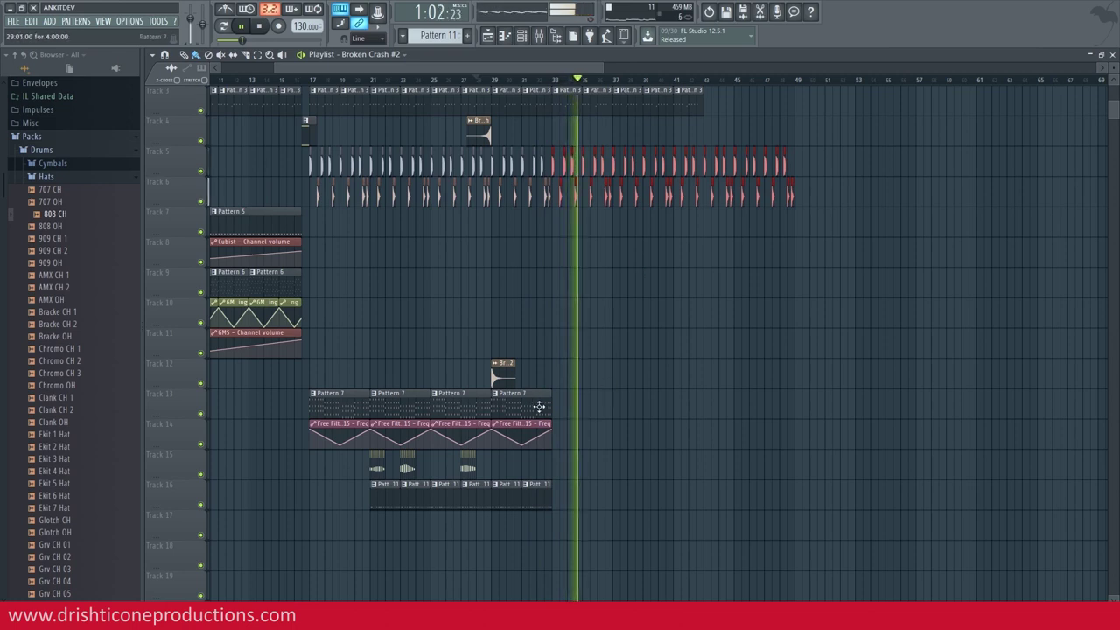
- Duplicate the Pattern 7, Free Filter, vocal chop and Pattern 11 clips of bars 21 to 33 on Tracks 13 to 16 to bar 33
left_click_drag(598, 390, 369, 515)
key("space")
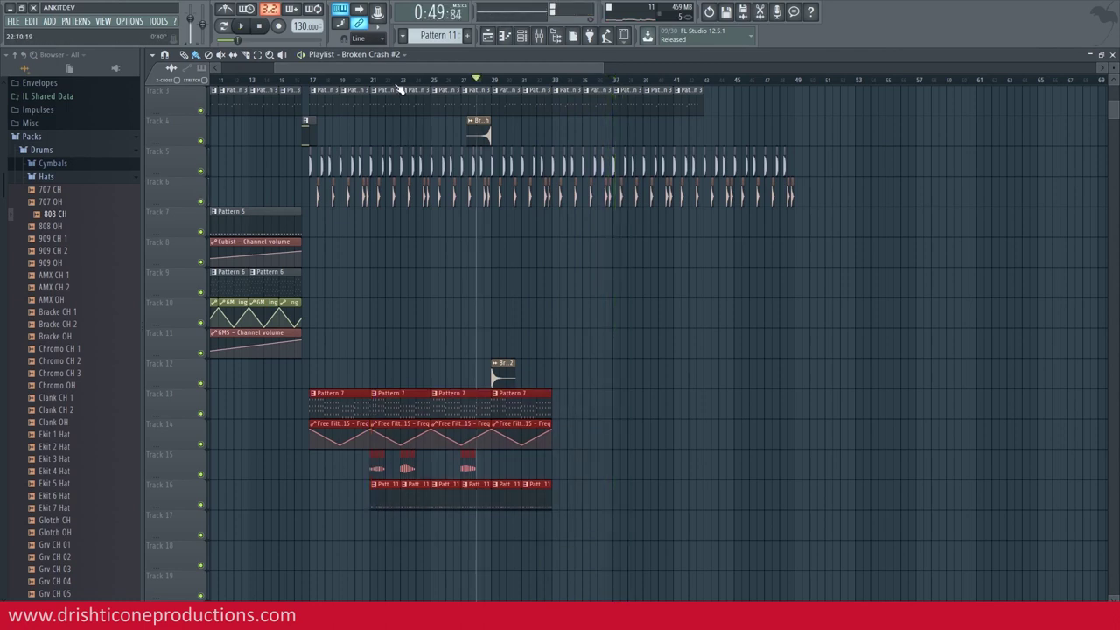
scroll(415, 125, "up", 3)
scroll(455, 253, "down", 4)
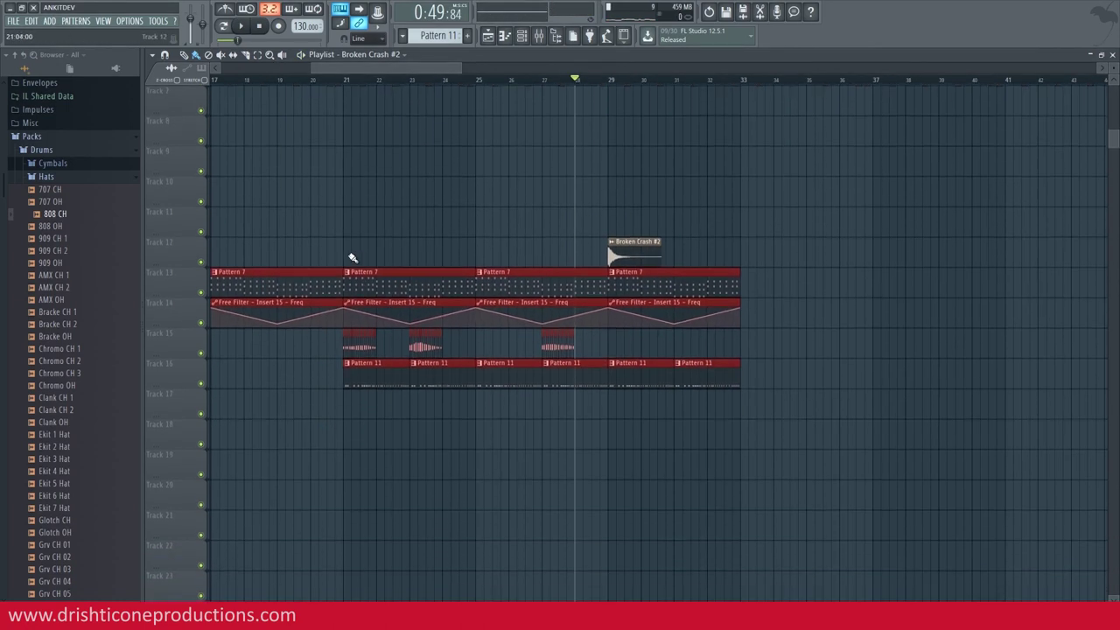
left_click_drag(344, 261, 745, 400)
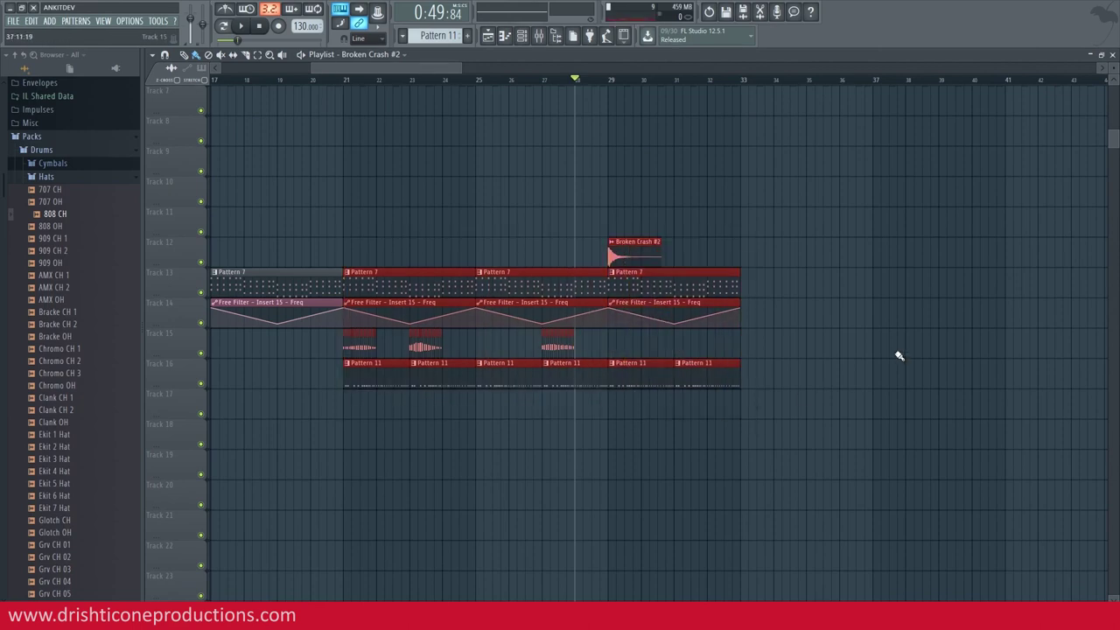
key("ctrl+b")
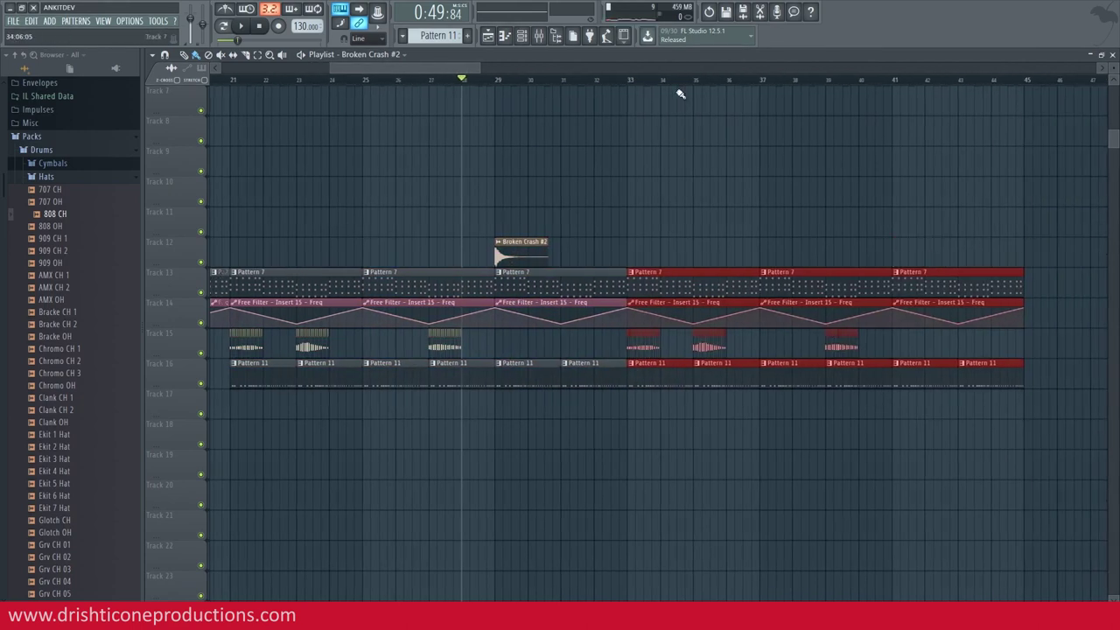
- Extend the Pattern 2 clips on Track 2 to bar 49 and the Pattern 3 clips on Track 3 to bar 53
scroll(685, 81, "down", 4)
scroll(662, 182, "up", 5)
left_click(761, 128)
left_click_drag(783, 129, 861, 131)
left_click(793, 154)
left_click_drag(814, 163, 953, 163)
- Listen to the extended drop and return the playback position to just before bar 29
key("space")
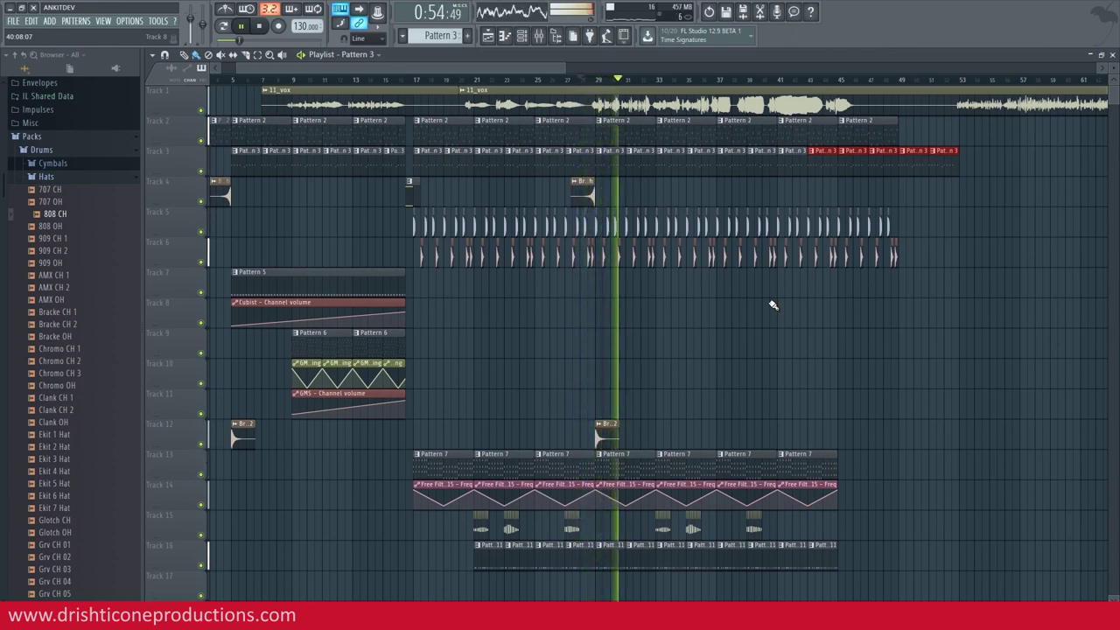
left_click(588, 80)
key("space")
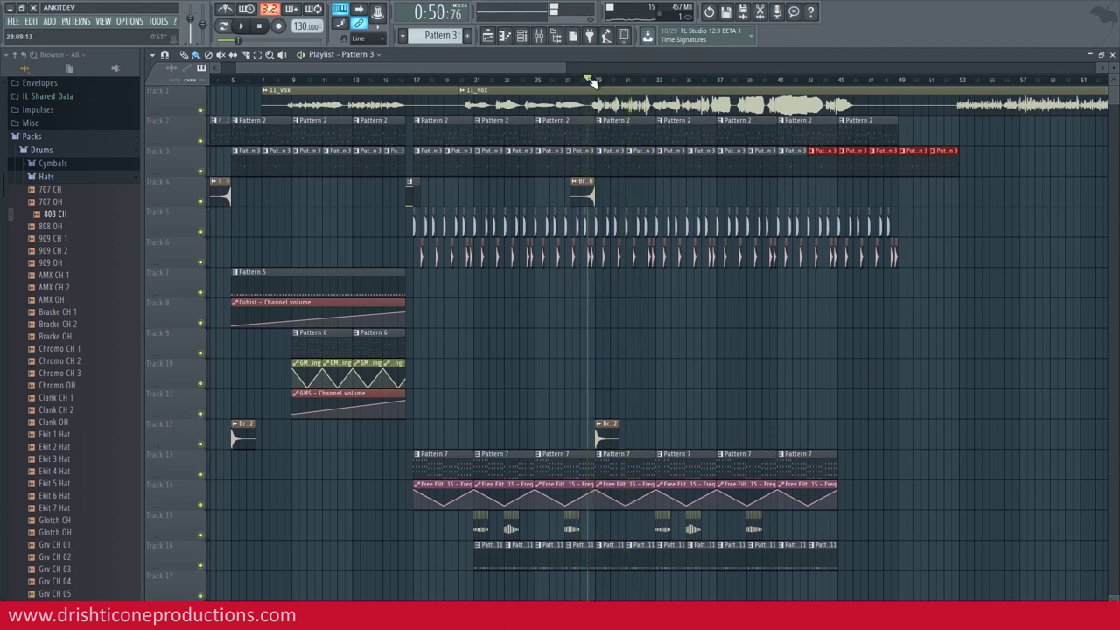
- Select the empty Pattern 9 and place a clip of it on Track 17 at bar 29
scroll(450, 34, "down", 1)
scroll(586, 280, "down", 4)
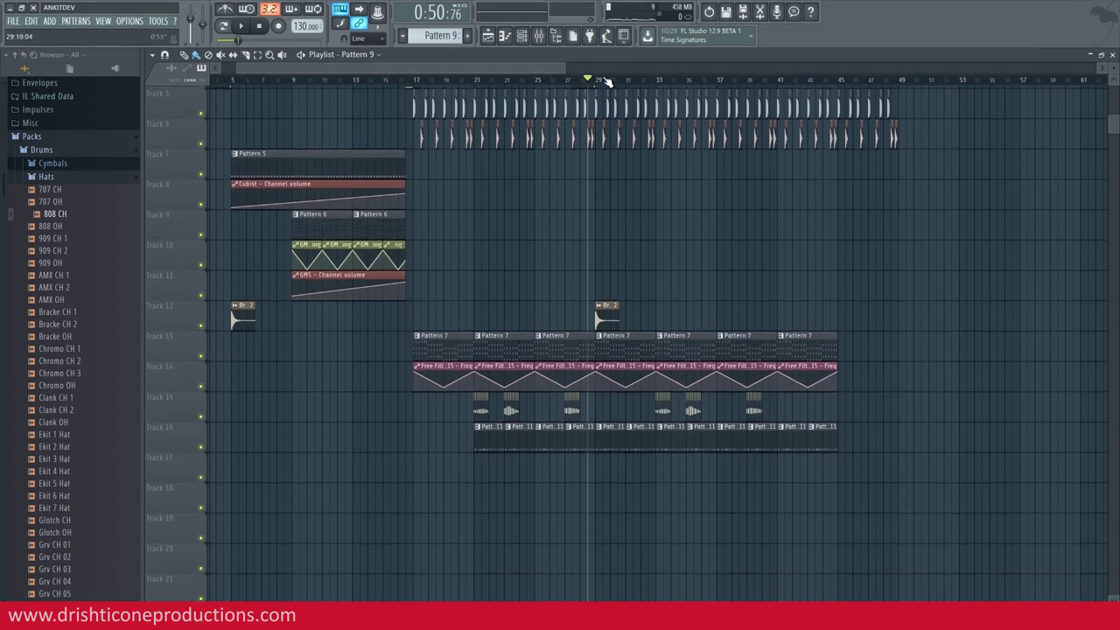
scroll(605, 82, "up", 3)
left_click(592, 457)
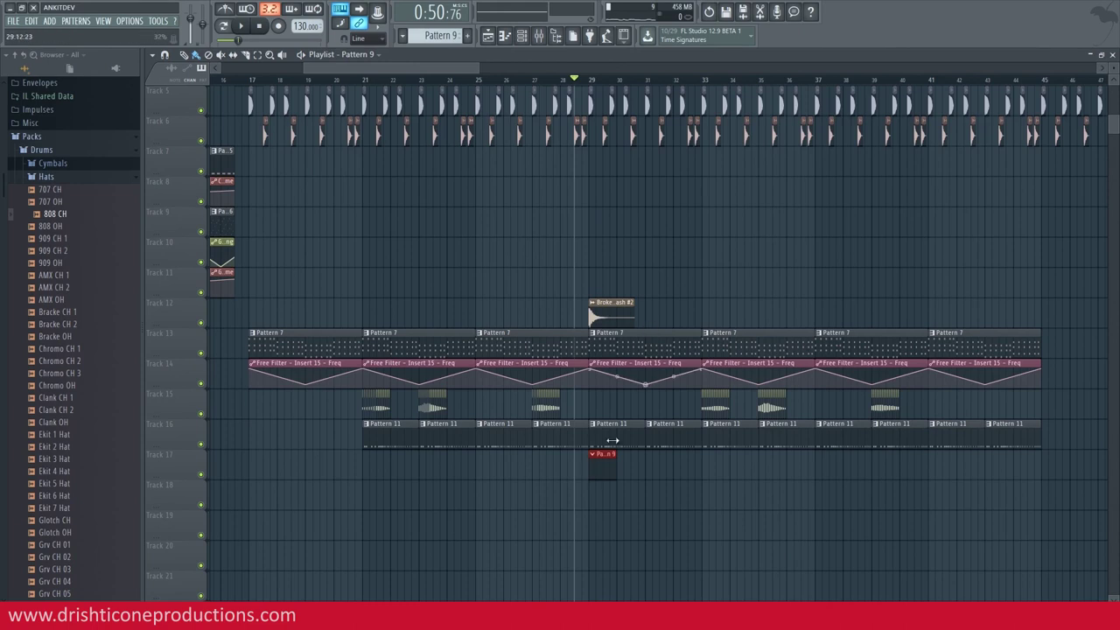
- Open Pattern 9, add a Harmor channel and load the Accordiola preset
double_click(604, 470)
left_click(442, 561)
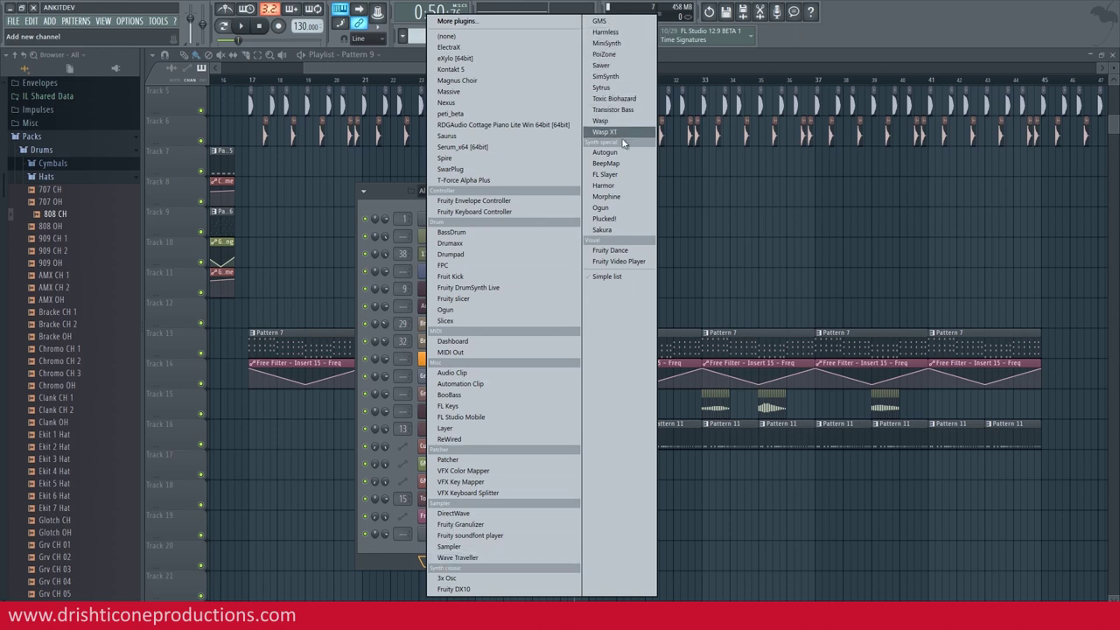
left_click(618, 185)
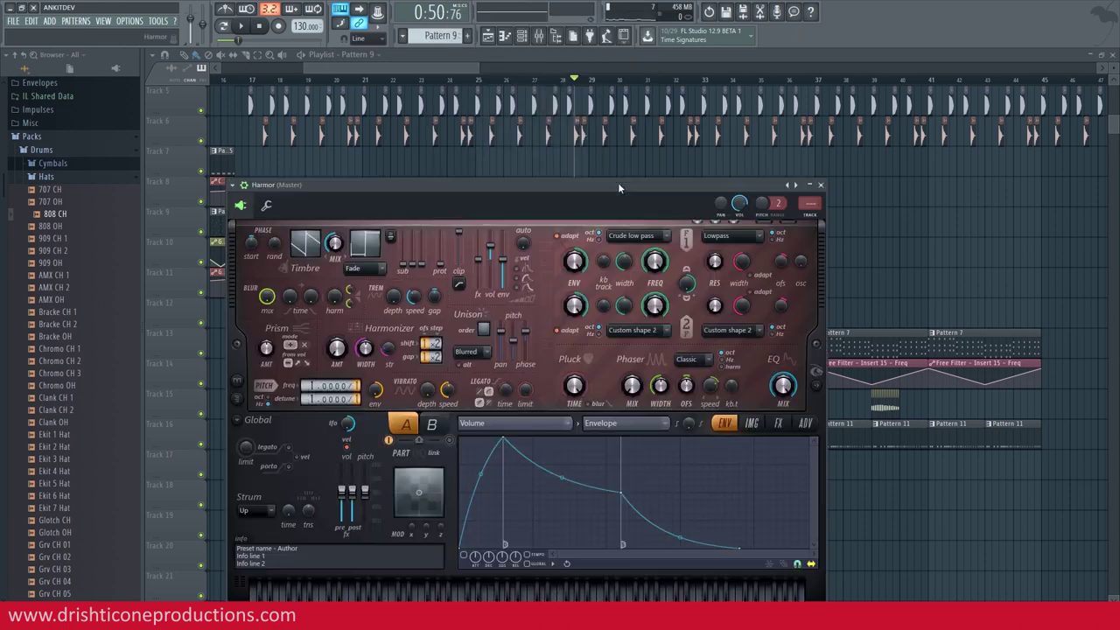
left_click(794, 189)
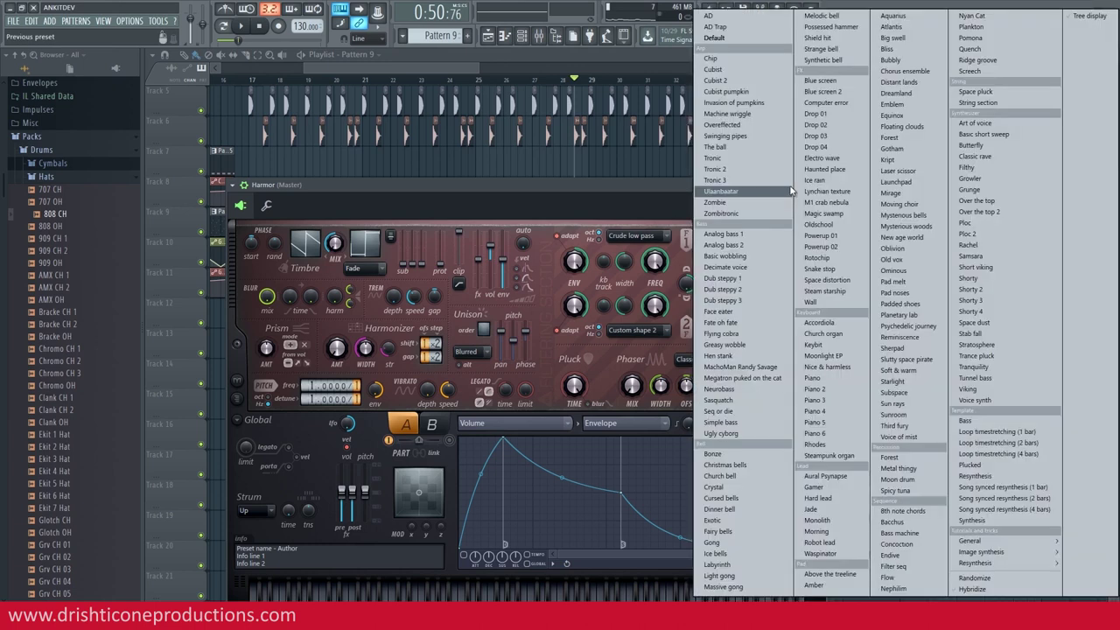
left_click(821, 322)
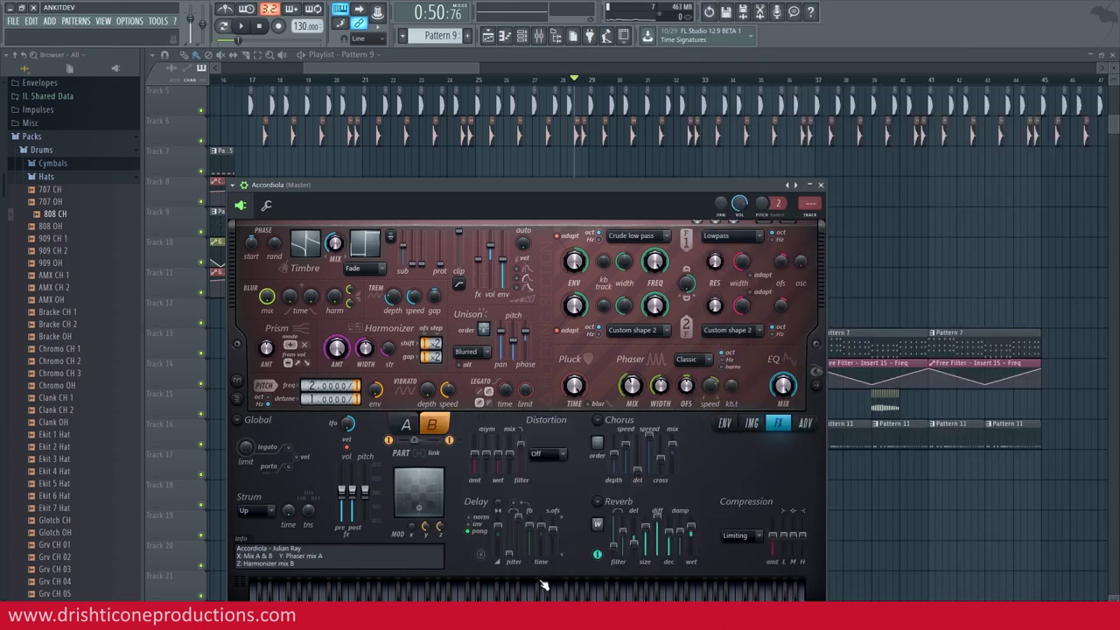
- Audition the synth's keyboard presets one after another, from Accordiola through Keybit and Nice & harmless to Piano 5
left_click(796, 186)
left_click(796, 187)
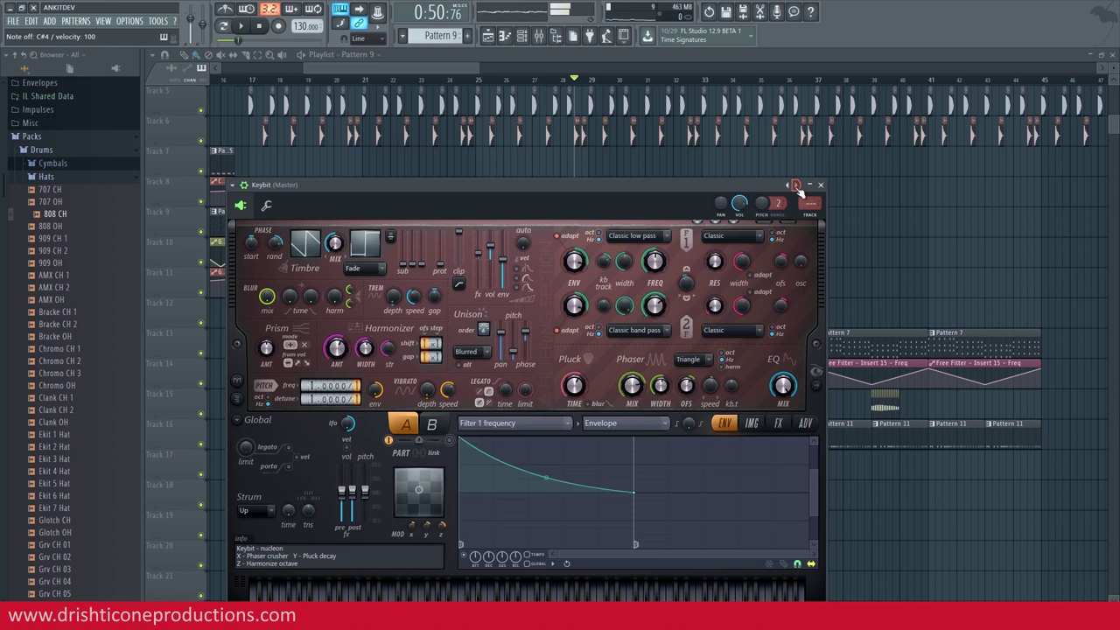
left_click(796, 186)
left_click(796, 186)
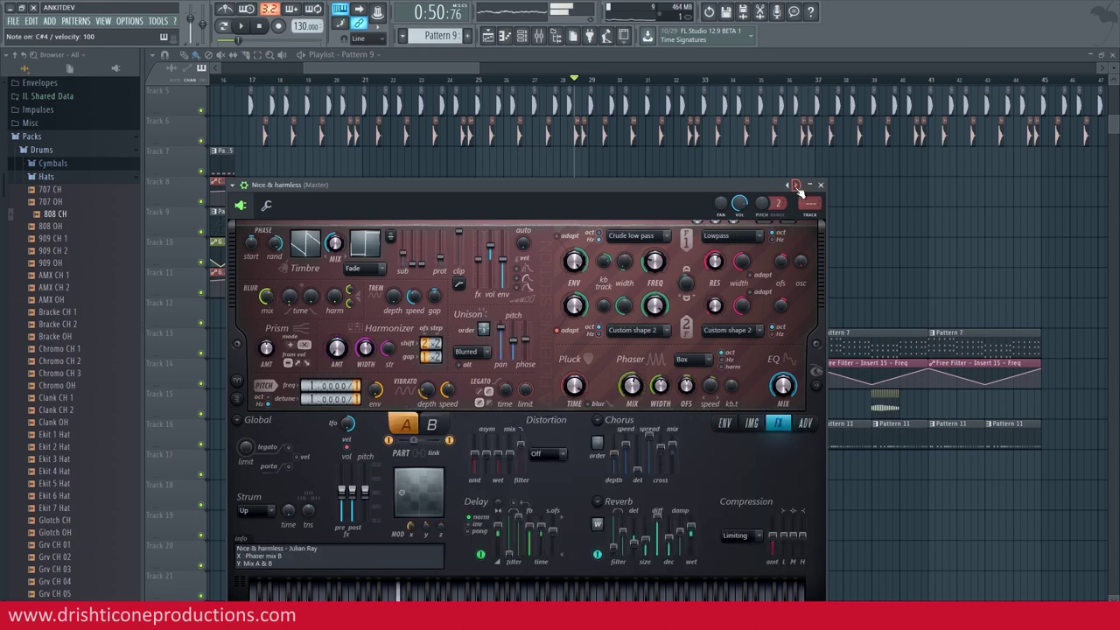
left_click(796, 186)
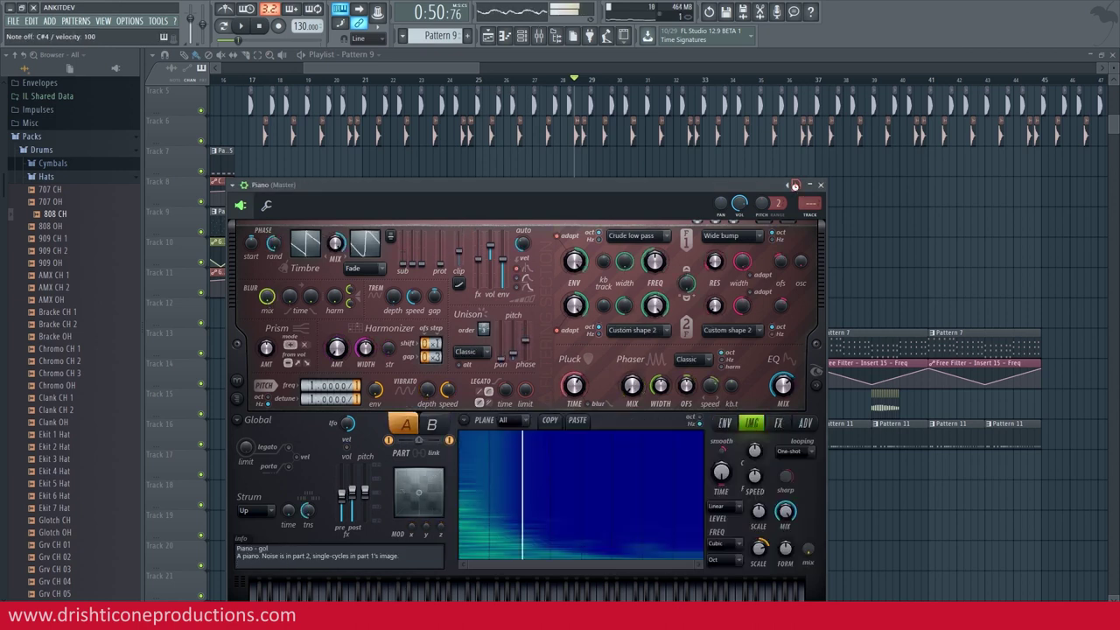
left_click(795, 186)
left_click(796, 187)
left_click(796, 186)
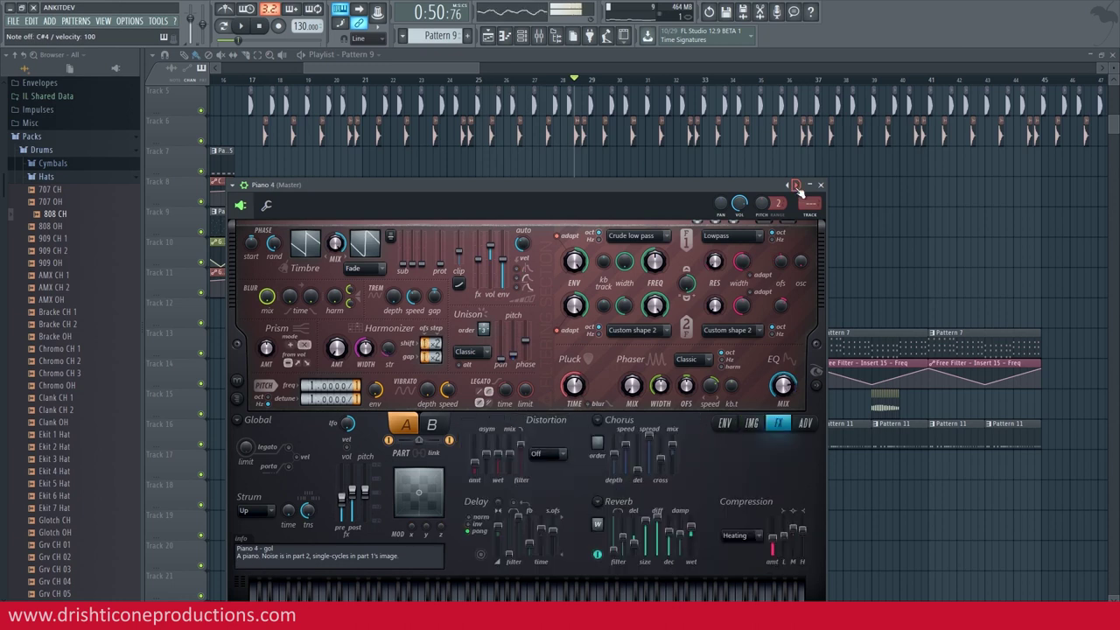
left_click(796, 186)
- Audition the Space pluck and String section presets and close the synth window
right_click(794, 186)
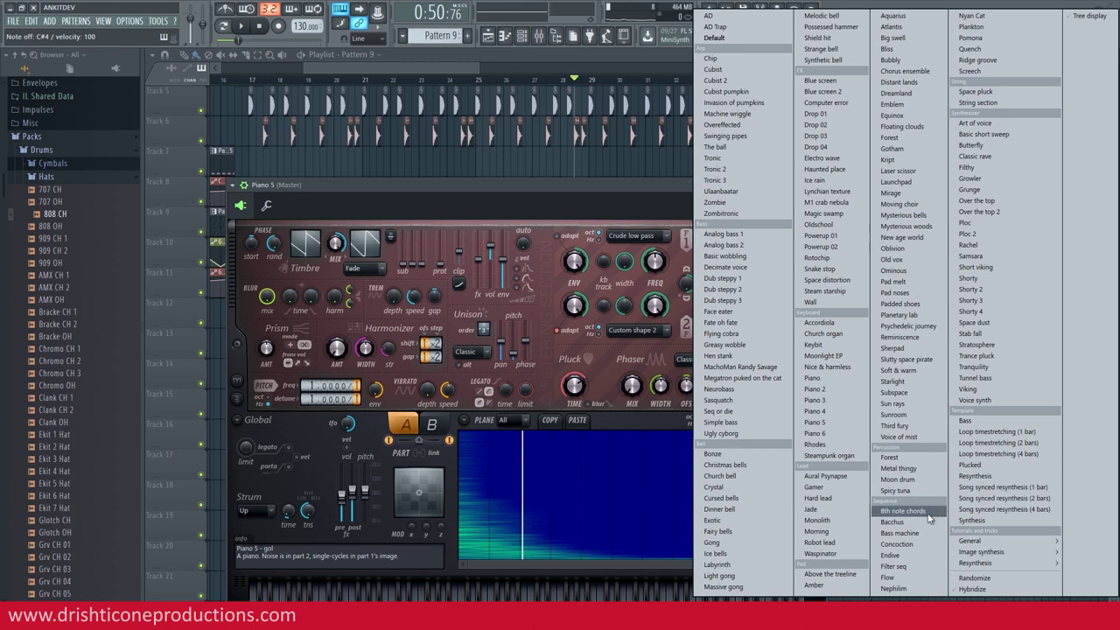
left_click(975, 91)
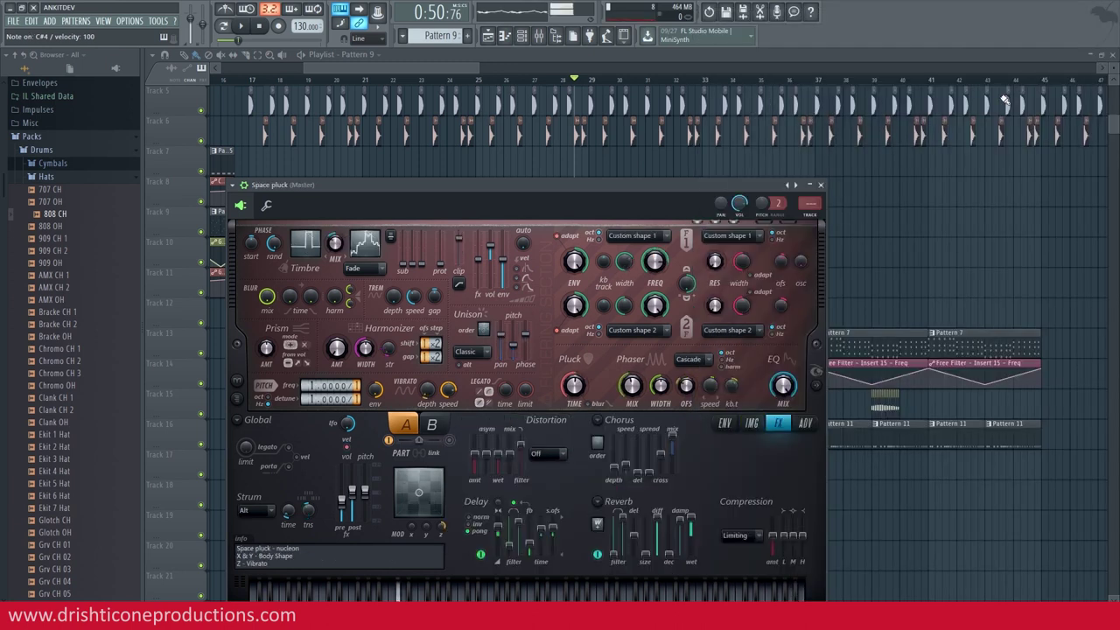
left_click(796, 186)
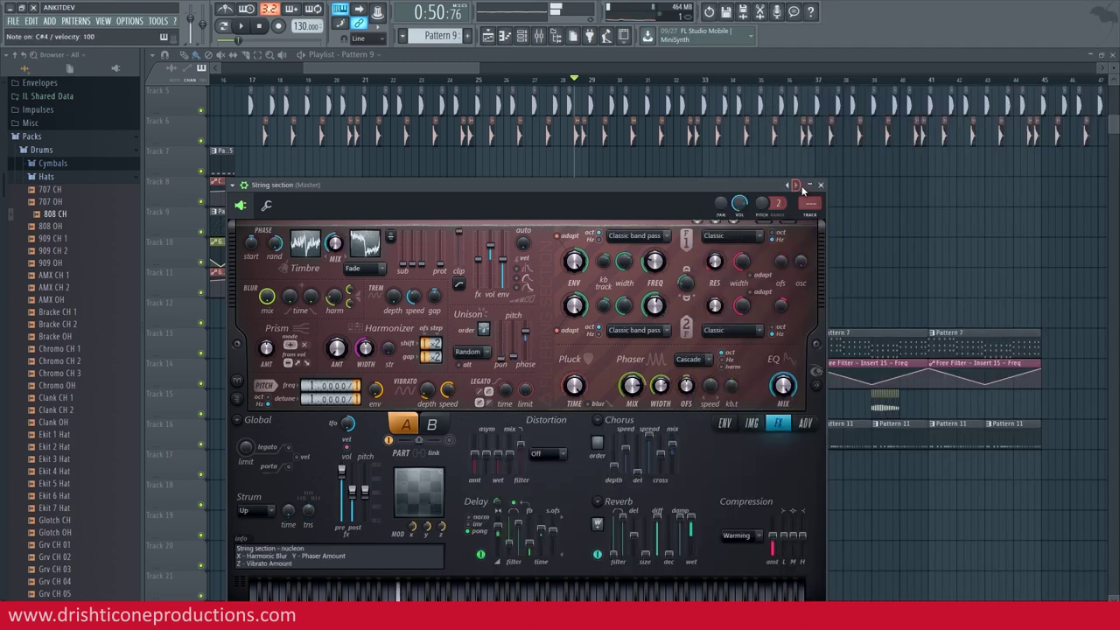
left_click(819, 185)
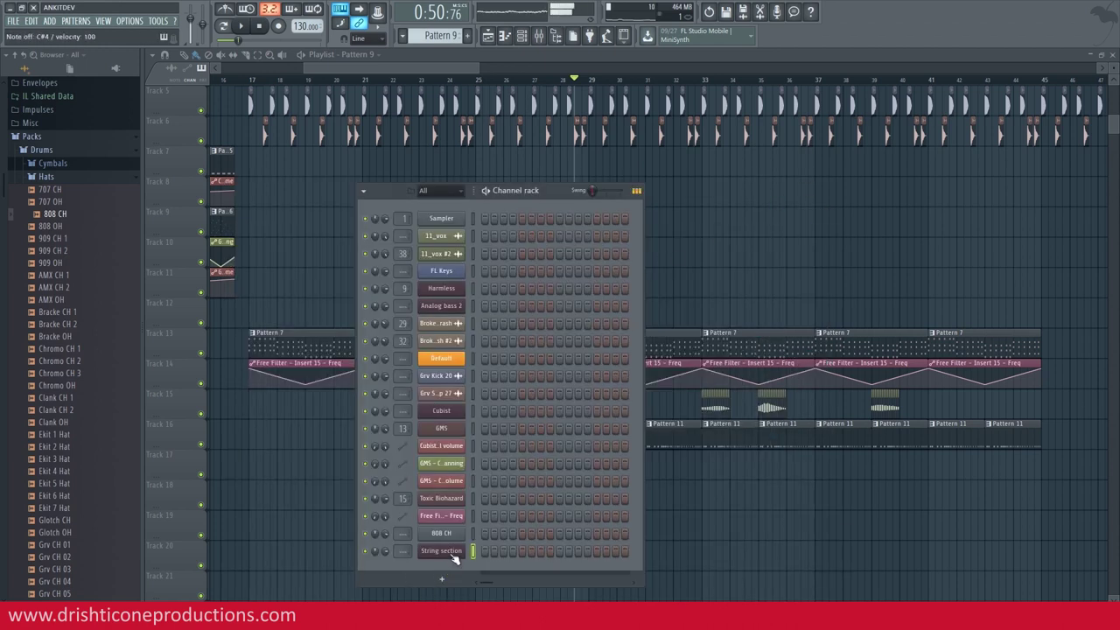
- Replace the String section channel's instrument with Sytrus
right_click(454, 558)
mouse_move(487, 556)
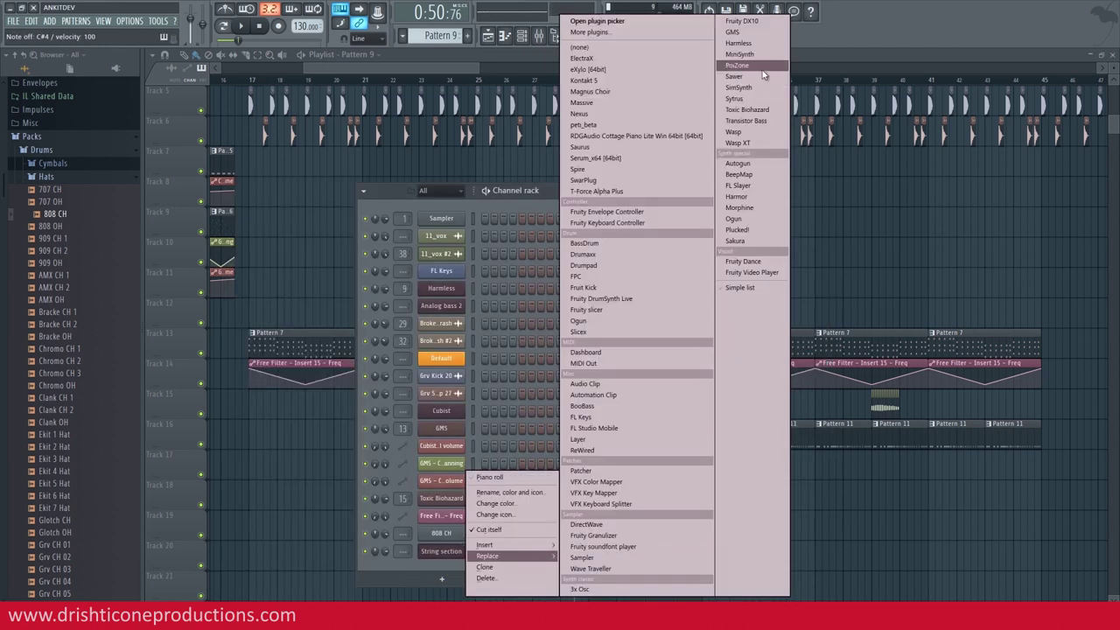
left_click(752, 98)
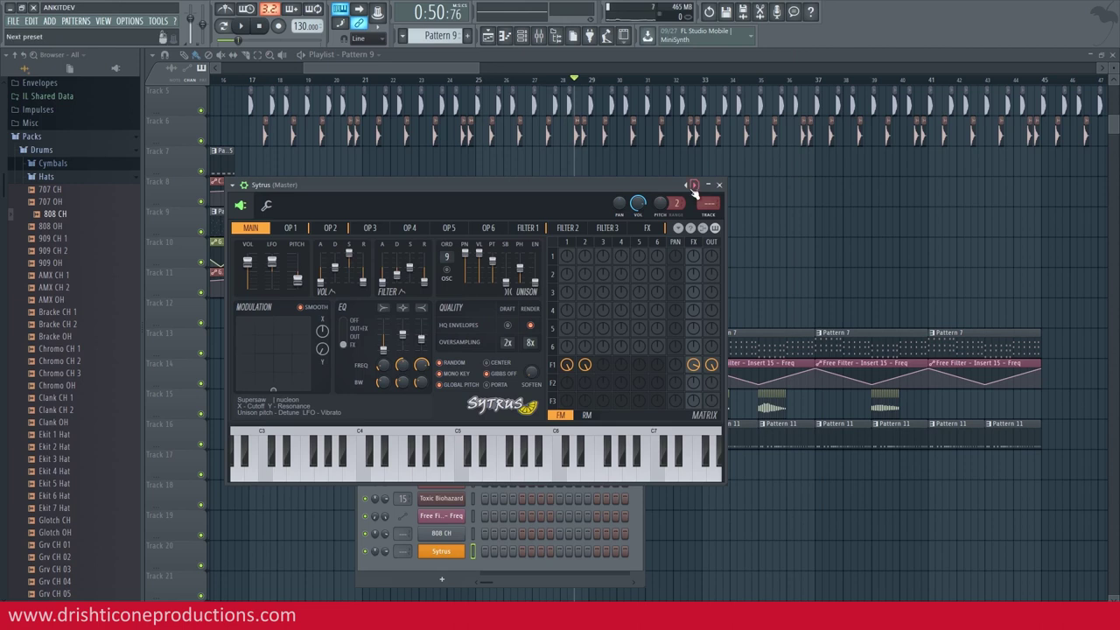
- Examine the Sytrus preset list, stepping through the entries that start with S to look for a suitable string sound
right_click(693, 185)
key("s")
key("s")
key("s")
key("s")
key("s")
key("s")
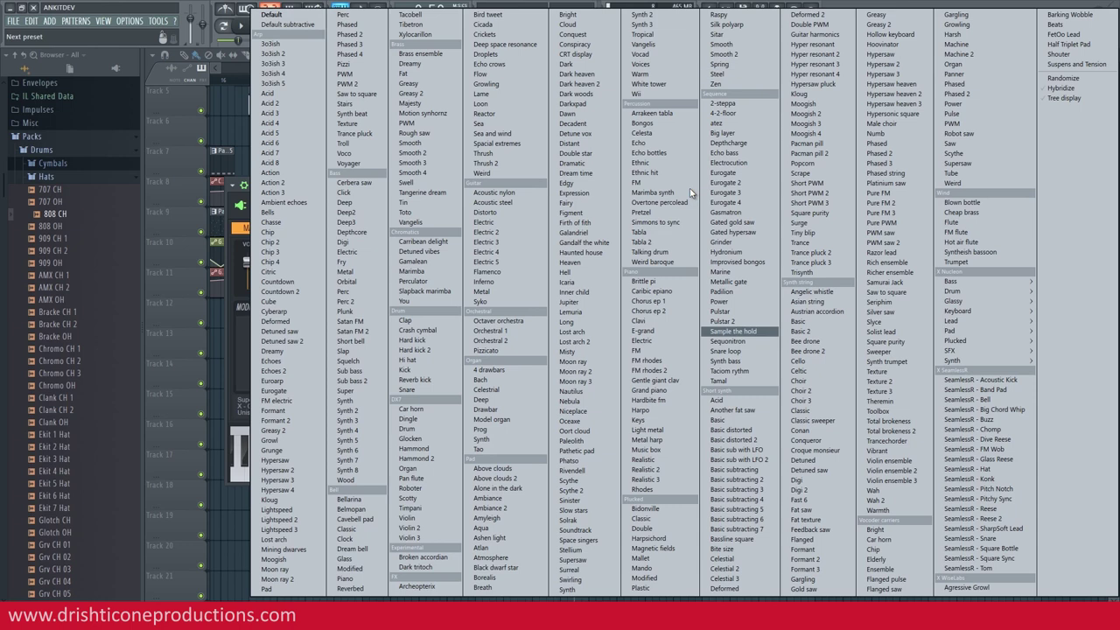
key("s")
key("s")
key("s")
key("s")
key("s")
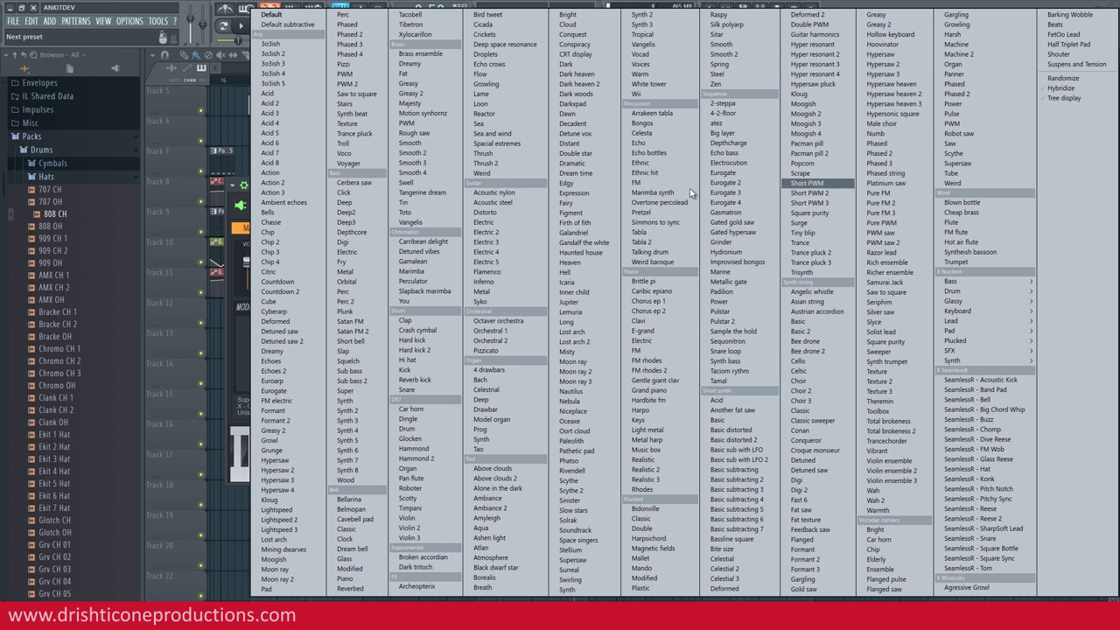
key("s")
key("s")
key("s")
key("s")
key("s")
key("s")
key("s")
key("s")
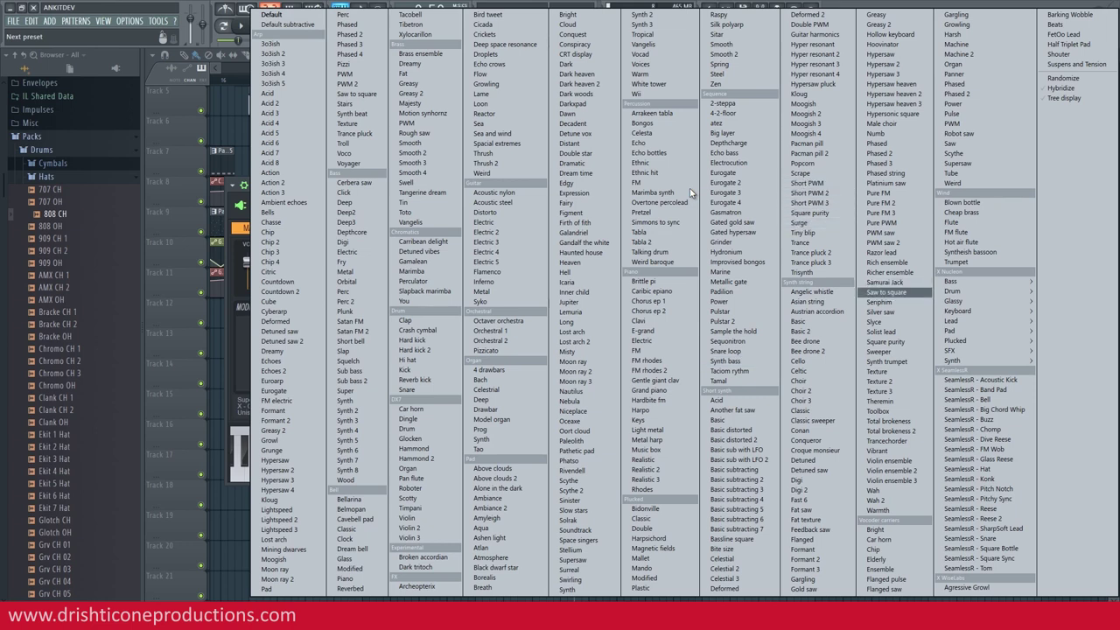
key("s")
key("s")
key("s")
key("s")
key("s")
key("s")
key("s")
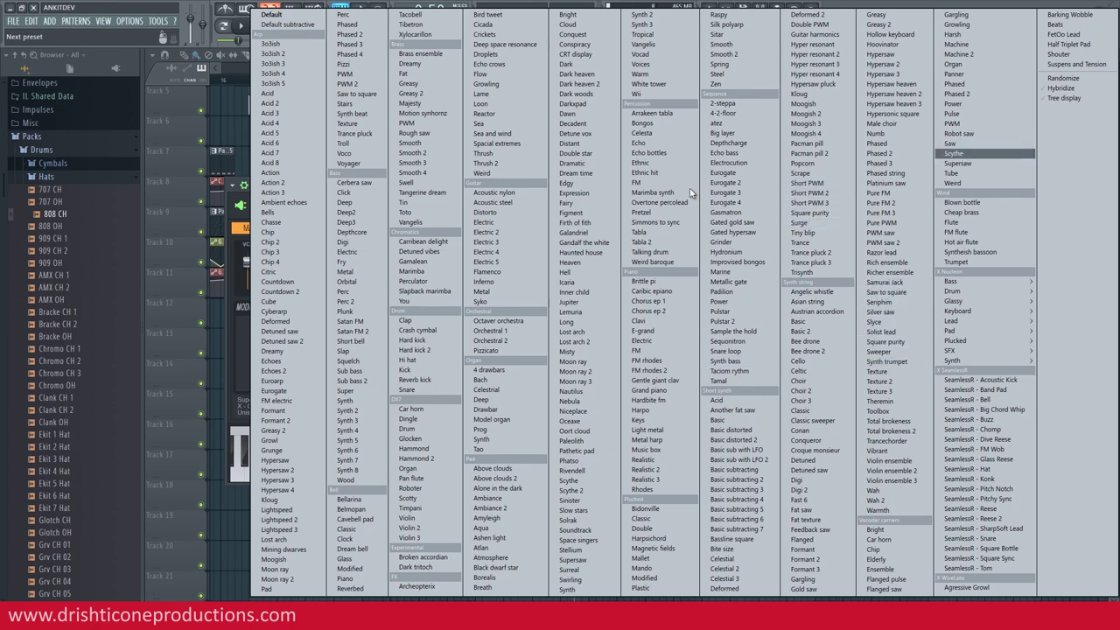
key("s")
key("s")
key("s")
key("s")
key("s")
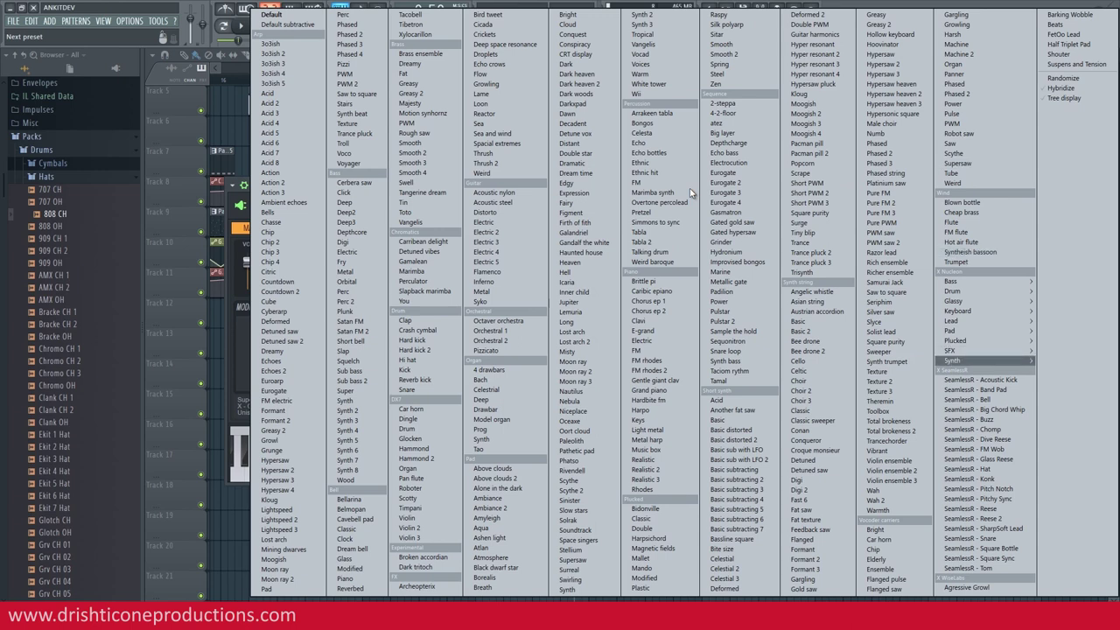
key("s")
key("s")
key("s")
key("s")
key("s")
key("s")
key("s")
key("s")
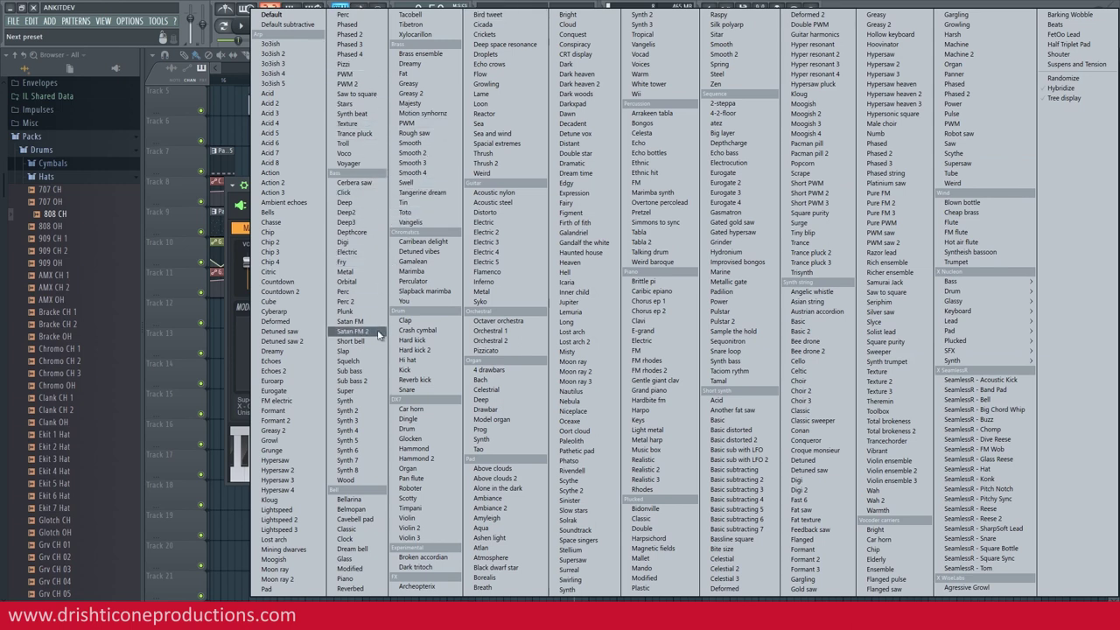
- Find the Violin preset in the Sytrus preset list and load it
key("v")
key("v")
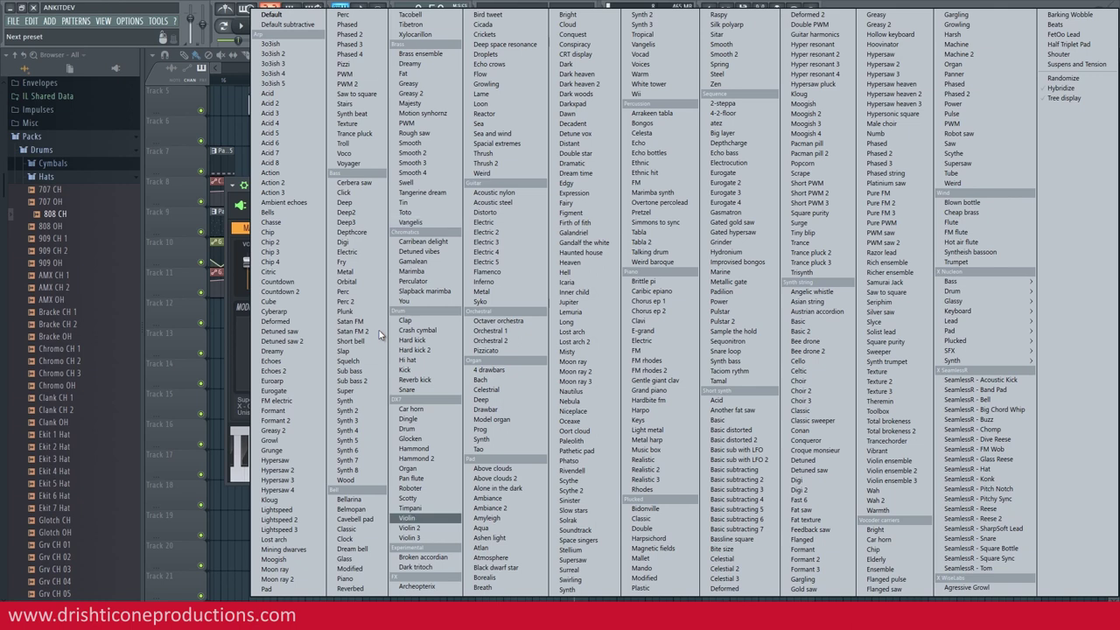
left_click(429, 519)
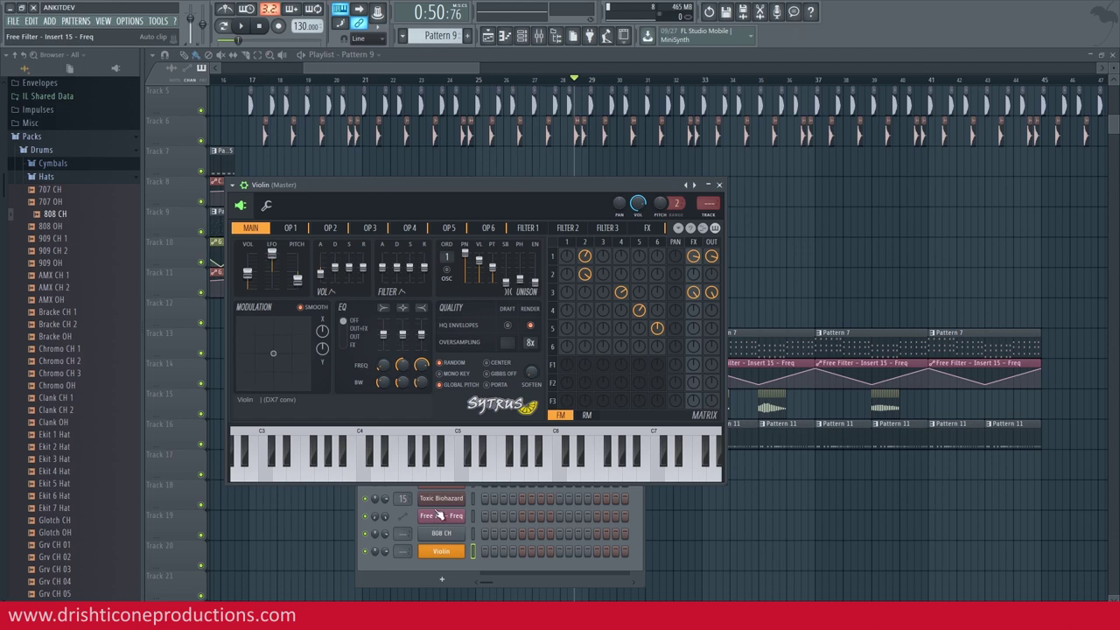
- Audition the Violin sound by playing several notes above C5 on the plugin's keyboard
left_click(500, 477)
left_click(491, 477)
left_click(534, 476)
left_click(560, 472)
left_click(531, 478)
left_click(514, 477)
left_click(502, 476)
- Close the Sytrus window and open the Violin channel's piano roll
left_click(719, 185)
right_click(459, 552)
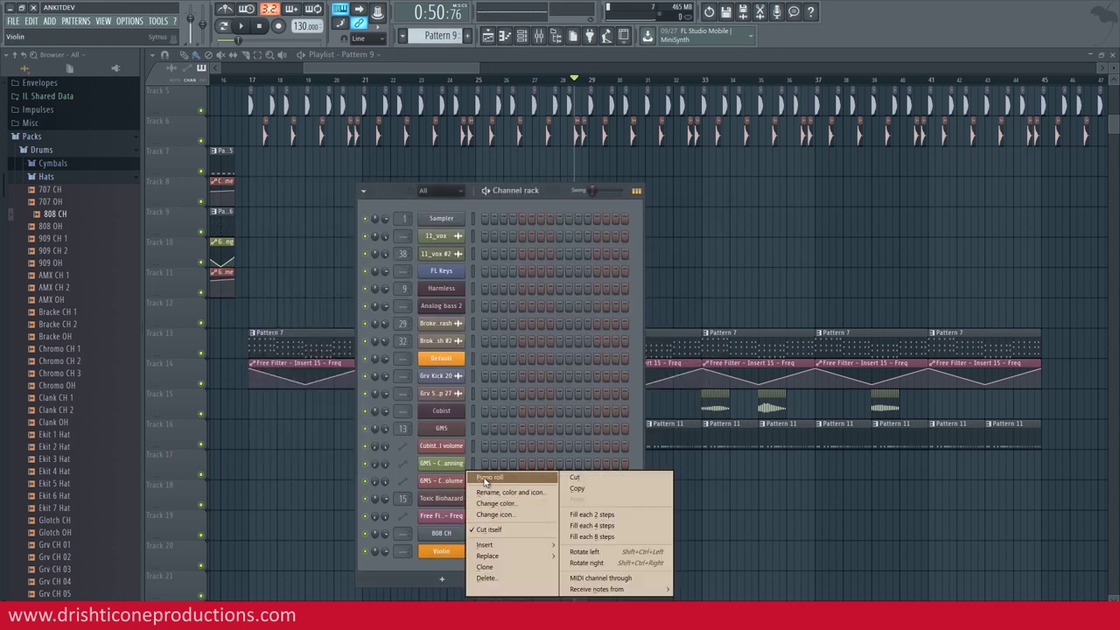
left_click(487, 477)
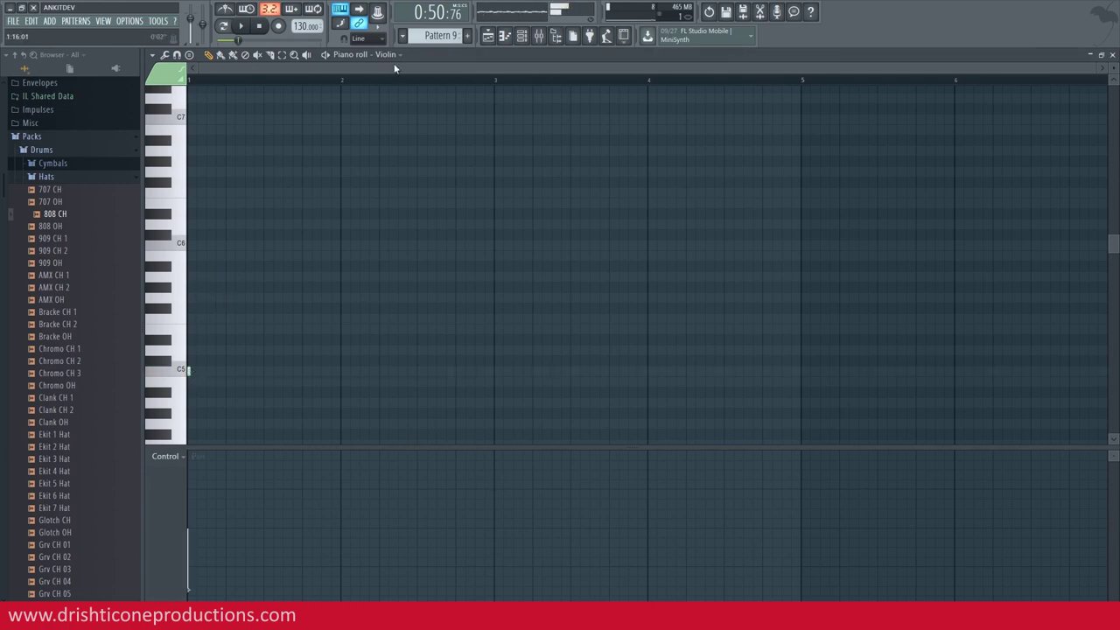
- Return to the playlist, play the arrangement from bar 25, and park the playback position at bar 29
left_click(487, 35)
left_click(476, 78)
key("space")
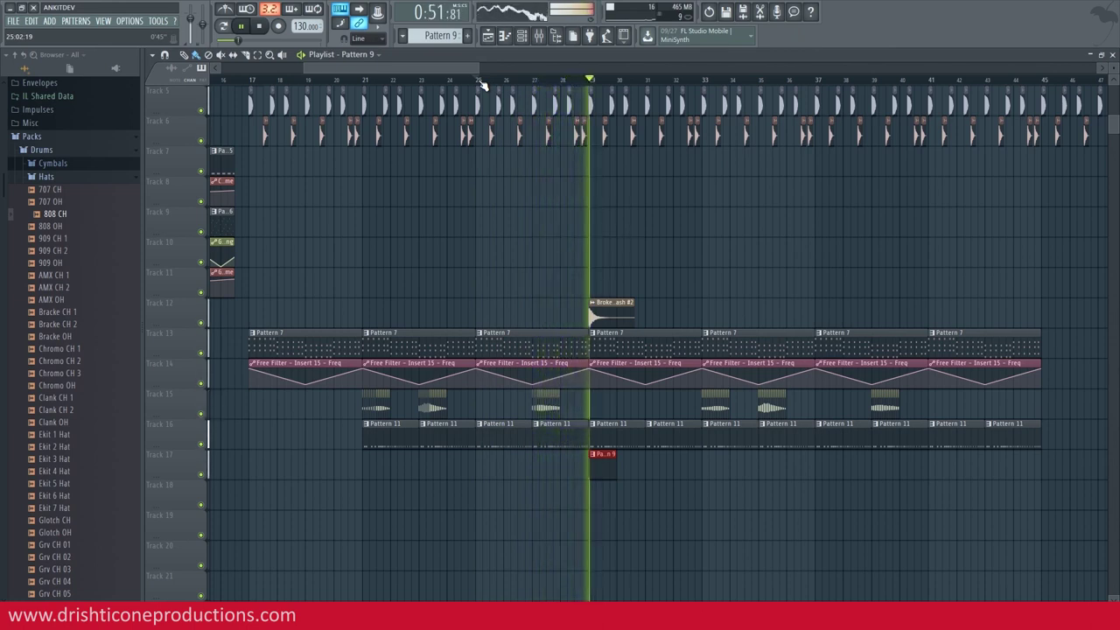
key("space")
left_click(591, 82)
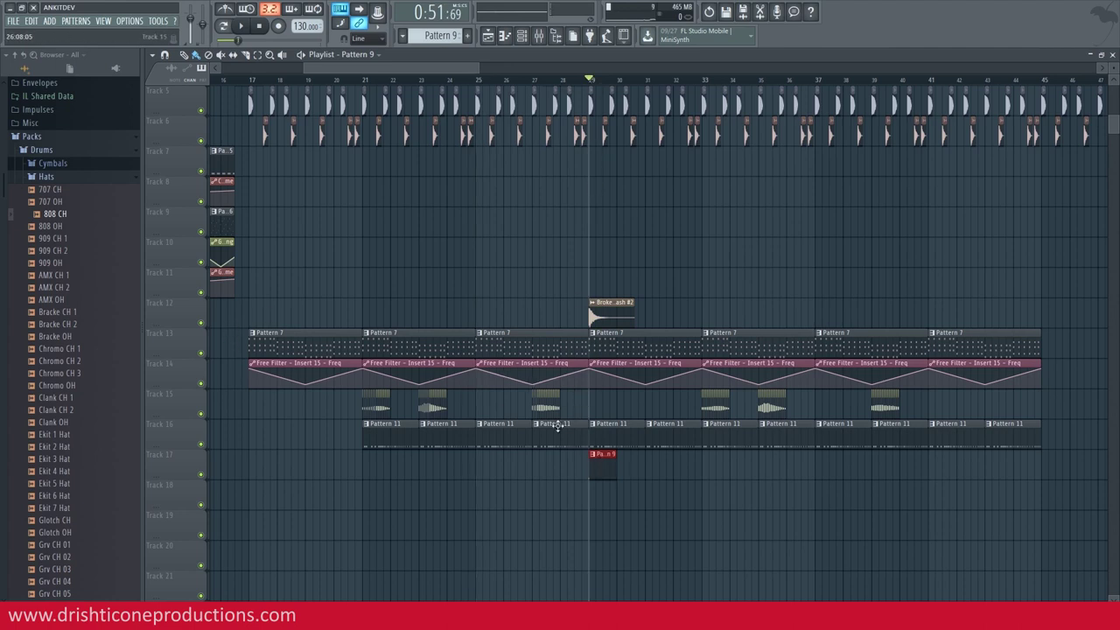
- Open the Pattern 9 clip on Track 17 in the piano roll and delete the stray notes around C5 at the start
double_click(601, 455)
left_click_drag(191, 358, 190, 366)
right_click(189, 372)
right_click(189, 361)
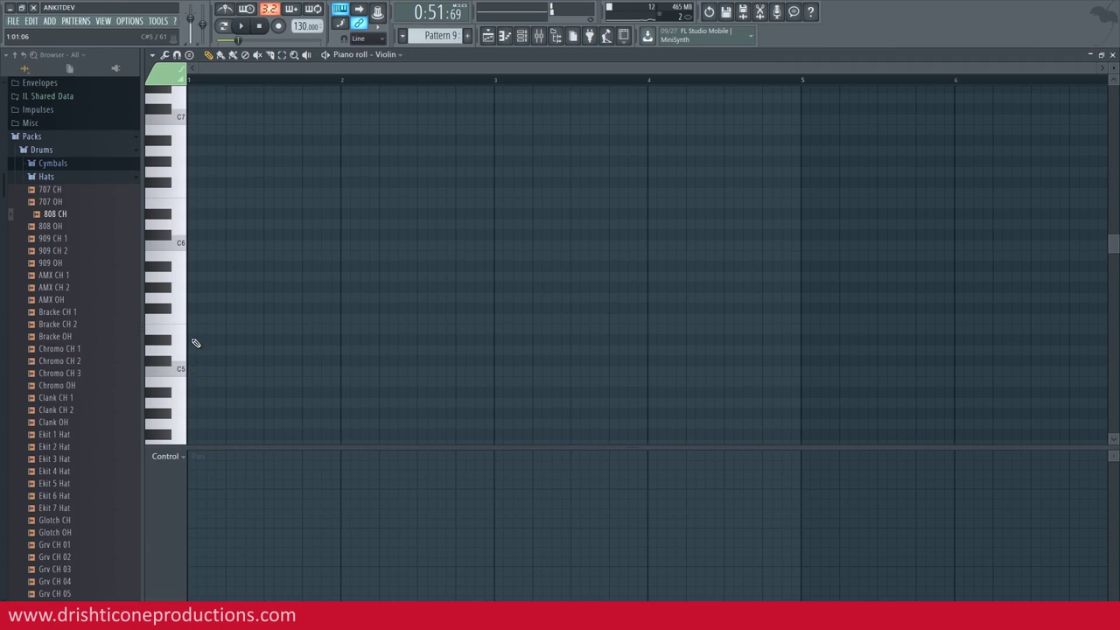
- Place two short C#6 notes followed by two short E6 notes on the four steps of bar 1's first beat
left_click_drag(195, 237, 188, 236)
scroll(215, 77, "up", 2)
scroll(217, 79, "up", 2)
double_click(216, 235)
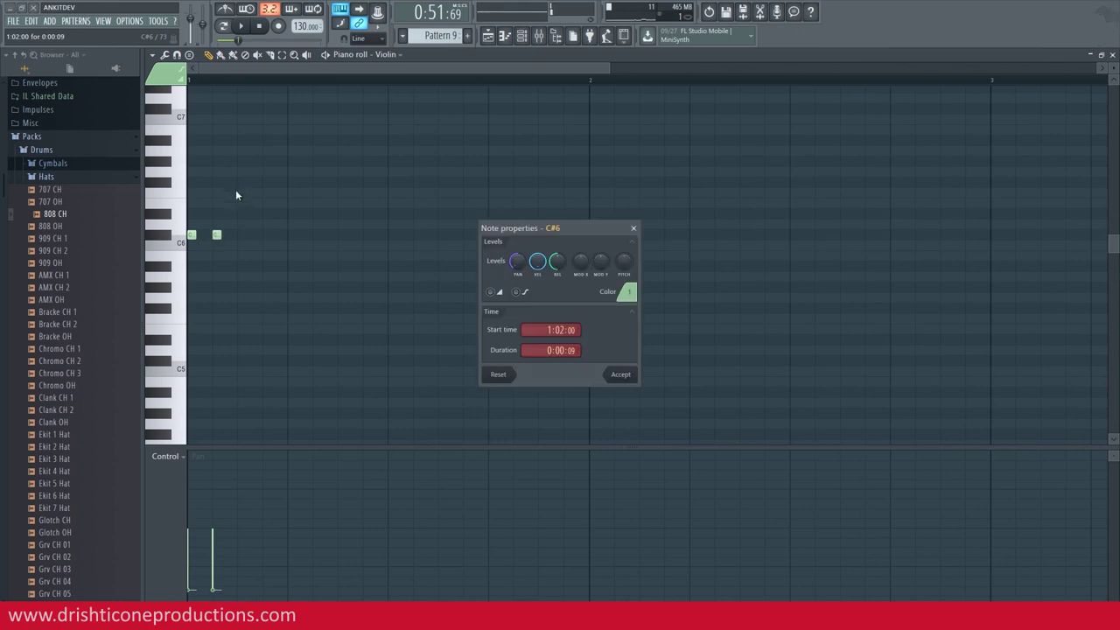
key("Escape")
mouse_move(238, 182)
left_mouse_down()
mouse_move(240, 215)
mouse_move(242, 203)
left_mouse_up()
left_click(265, 203)
- Switch playback to pattern mode and play the four-note figure
left_click(228, 30)
key("space")
key("space")
key("space")
key("space")
- Centre the pan of the four notes and switch the control lane to note velocity
left_click_drag(193, 531, 267, 531)
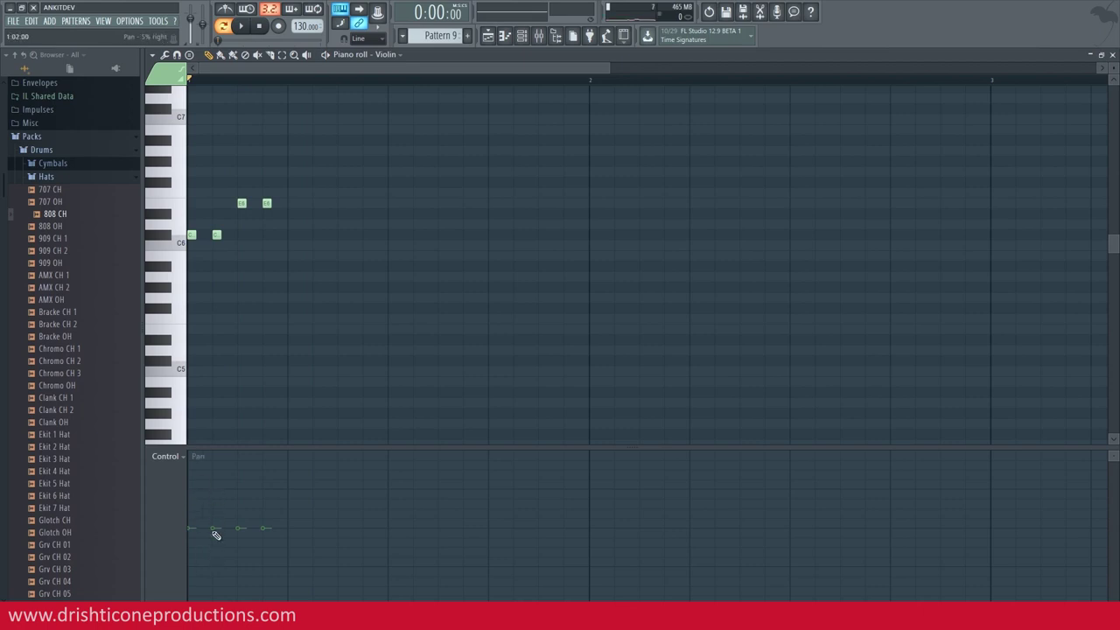
left_click(167, 478)
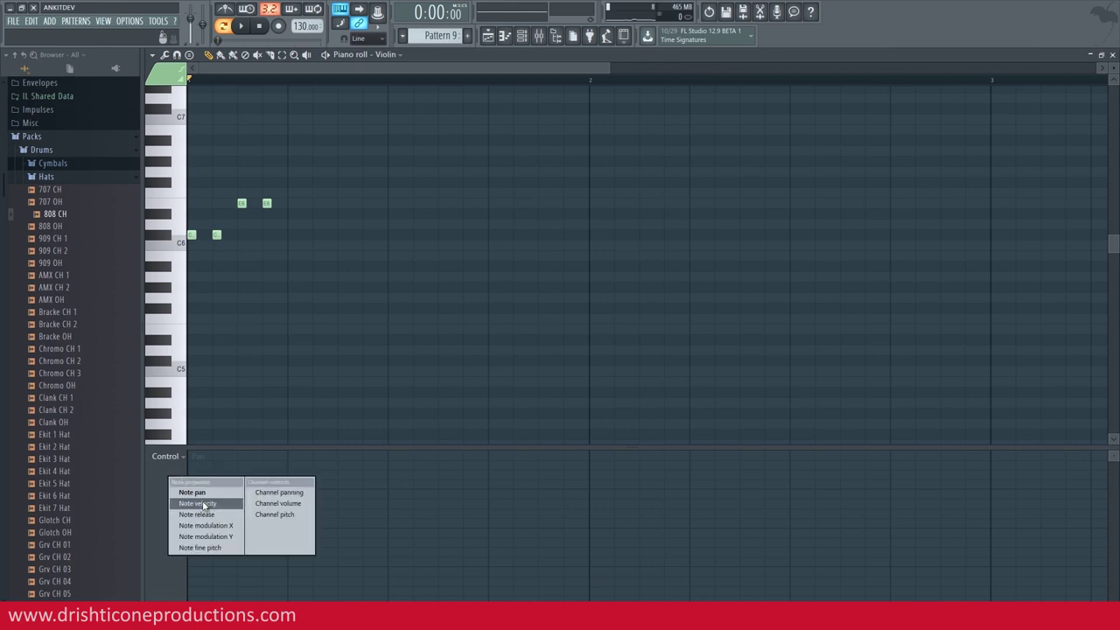
left_click(203, 501)
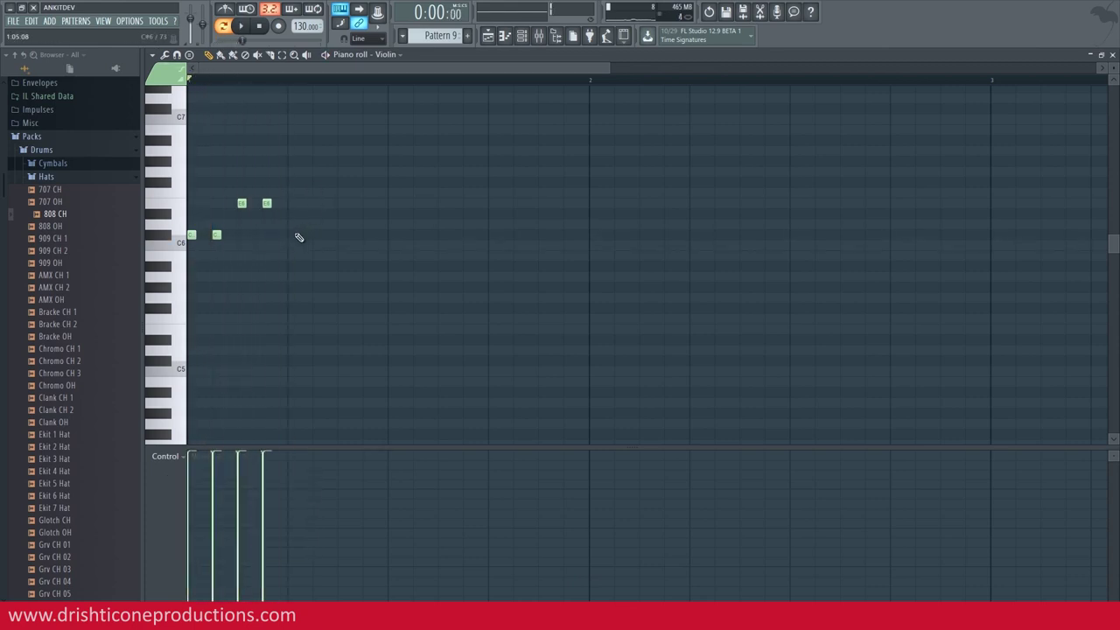
- Repeat the figure of two C#6 notes and two E6 notes through beats 2 to 4 of bar 1
left_click(291, 235)
left_click(317, 235)
left_click(342, 203)
left_click(368, 203)
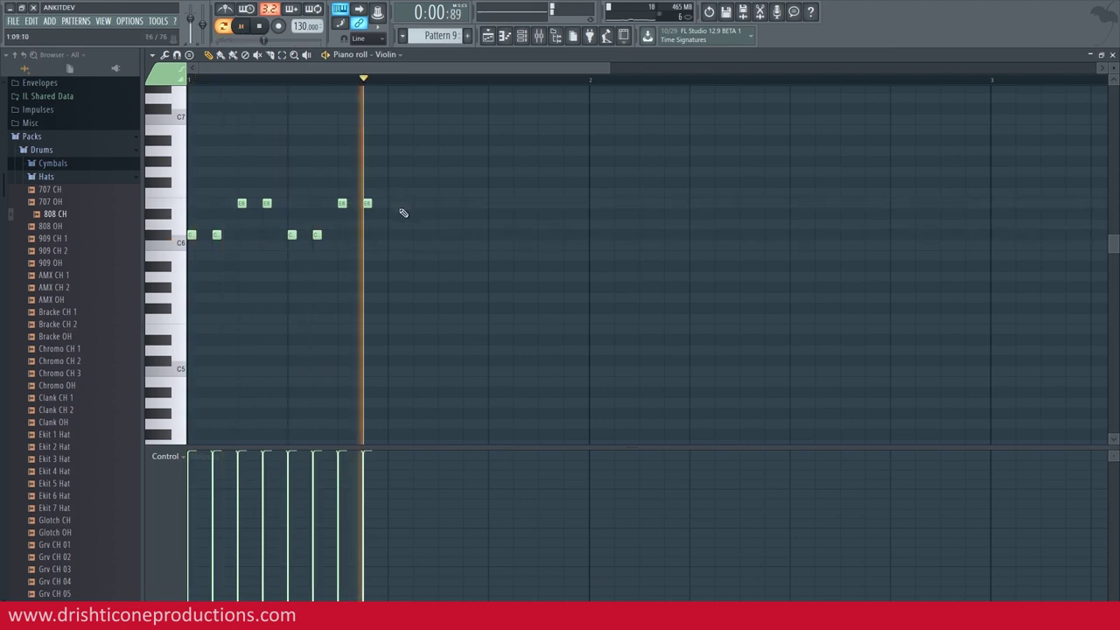
left_click(391, 235)
mouse_move(423, 235)
left_mouse_down()
mouse_move(442, 237)
mouse_move(424, 237)
left_mouse_up()
left_click(439, 205)
left_click(465, 204)
left_click(492, 235)
left_click(516, 236)
left_click(543, 204)
left_click(567, 204)
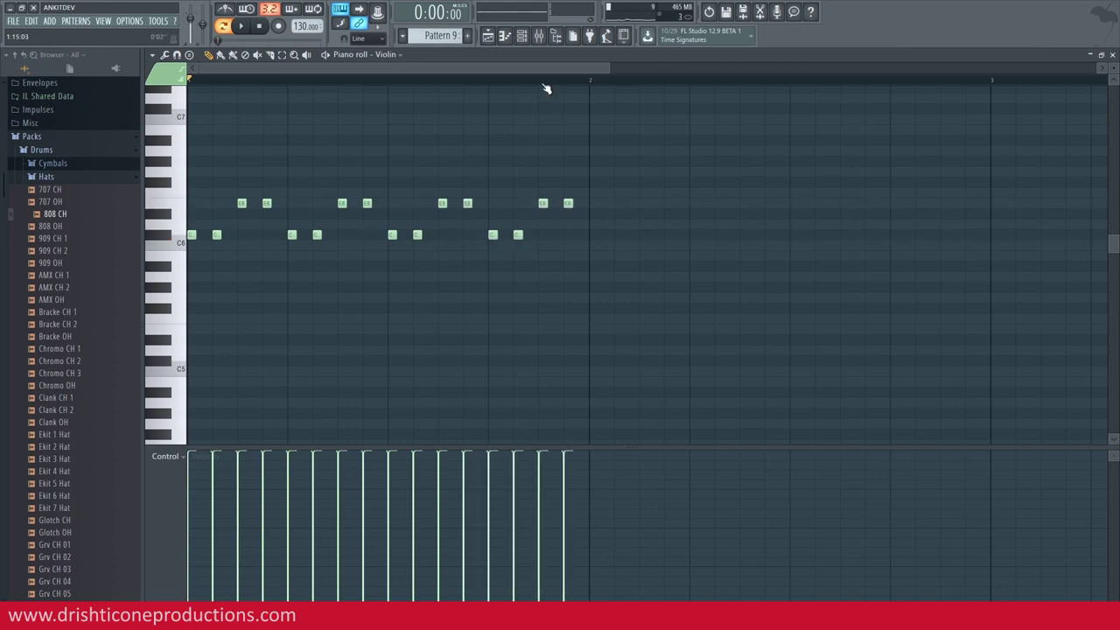
- Start bar 2 with two C#6 notes followed by two F#6 notes
scroll(545, 86, "down", 2)
left_click(455, 235)
left_click(470, 235)
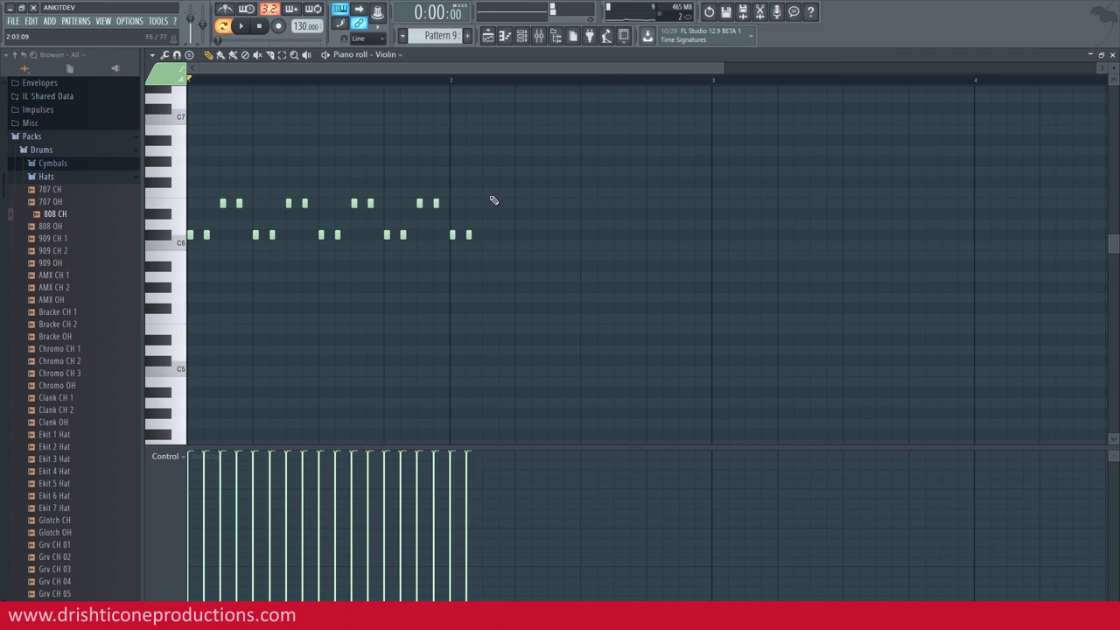
left_click(486, 193)
left_click_drag(485, 193, 481, 181)
left_click(501, 182)
- Fill the rest of bar 2 with alternating pairs of C#6 and F#6 notes and play the pattern
left_click(518, 235)
left_click(533, 235)
left_click(550, 182)
left_click(567, 182)
left_click(616, 181)
left_click(632, 182)
left_click(682, 182)
left_click(698, 182)
left_click(583, 235)
left_click(600, 235)
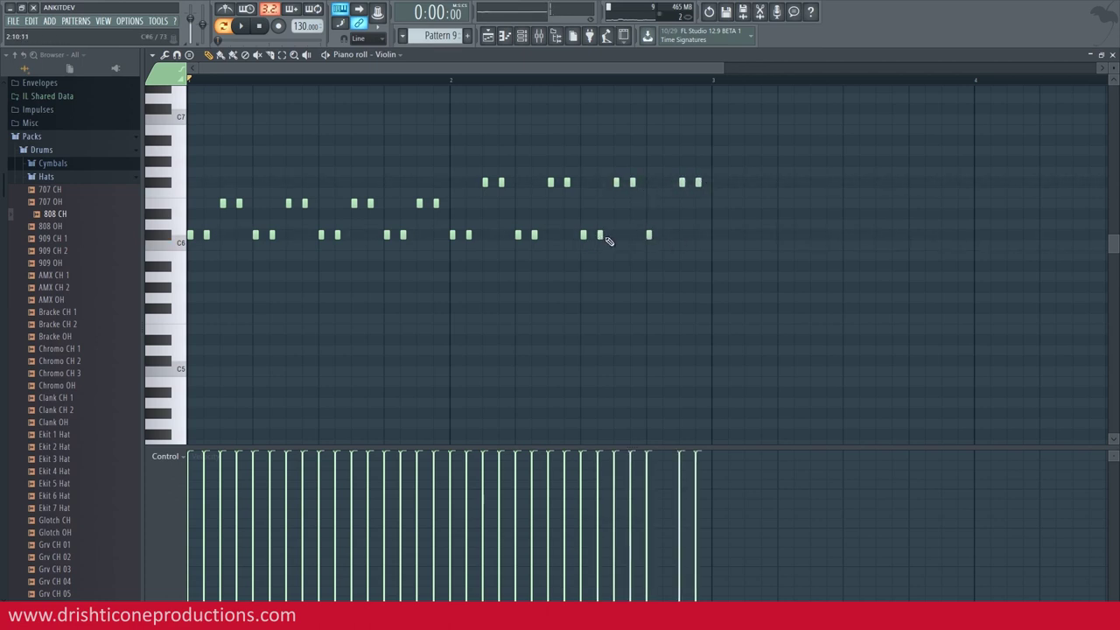
key("space")
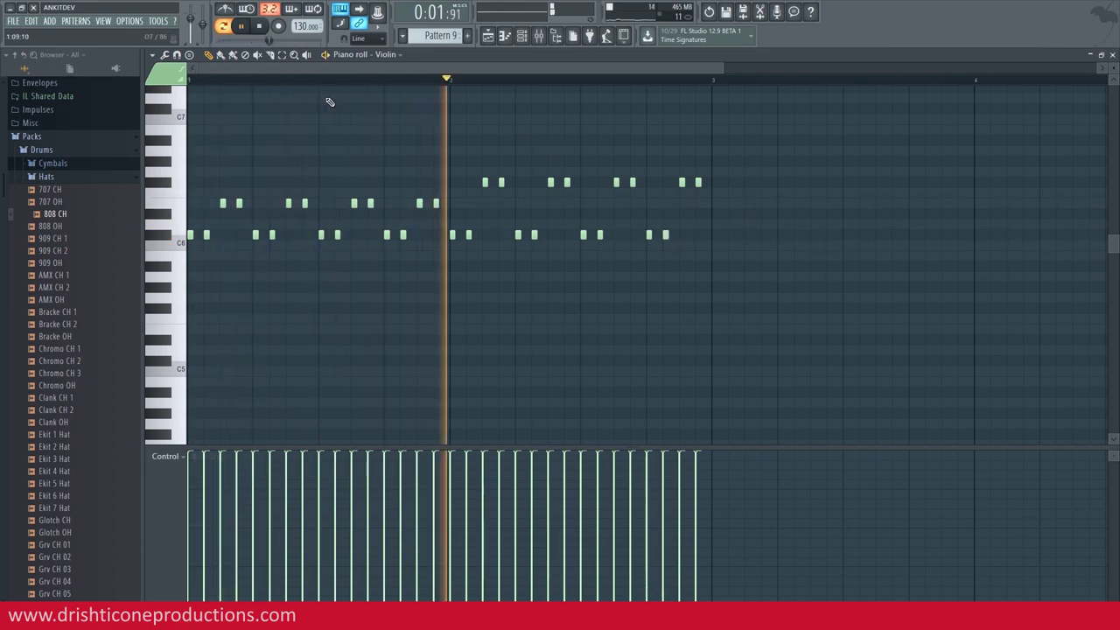
key("space")
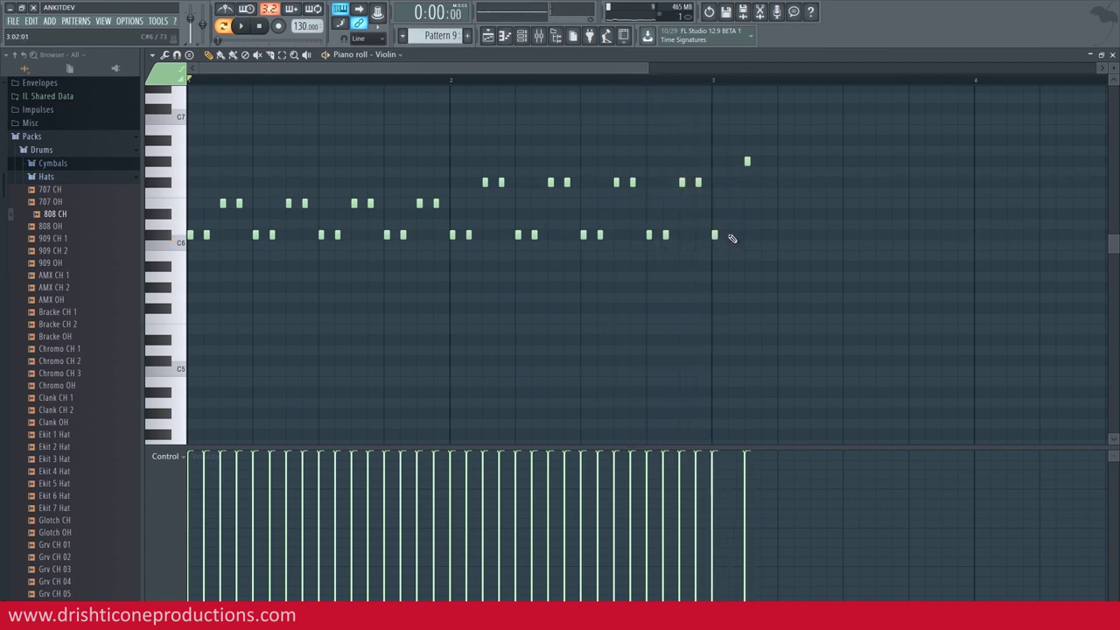
- Route the Violin channel to mixer insert 44 and open the mixer
left_click(522, 37)
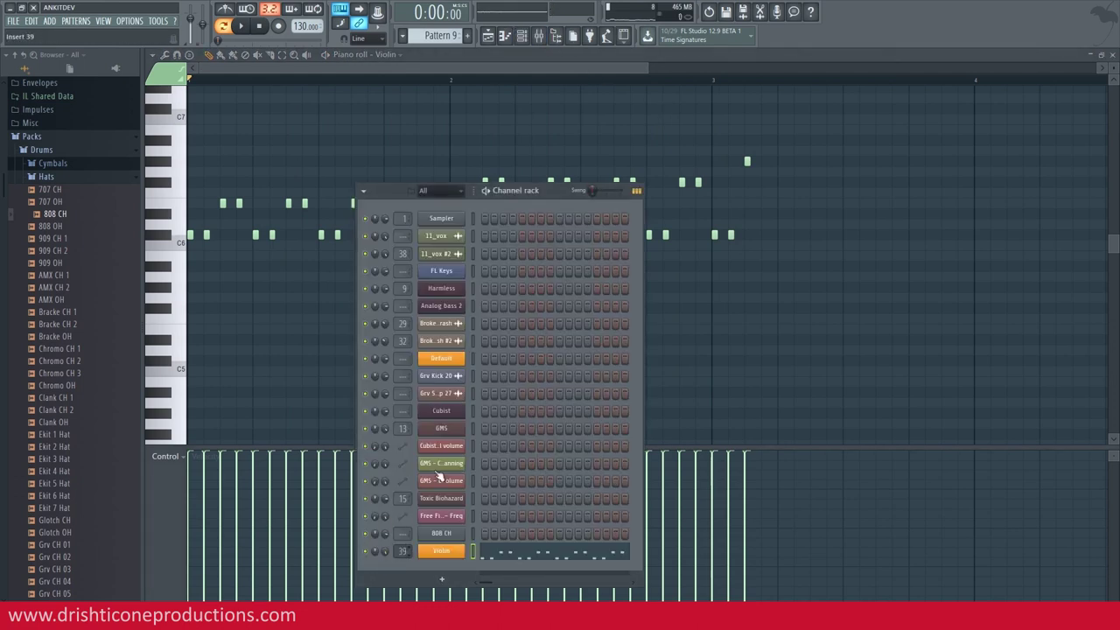
left_click(544, 37)
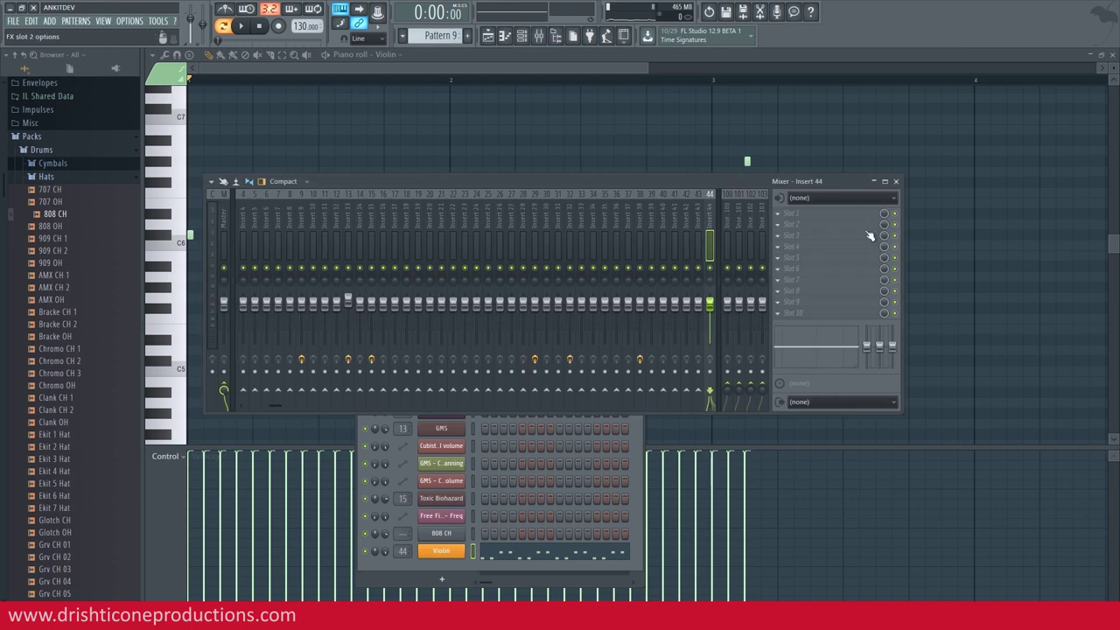
- Raise the volume fader of mixer insert 44 while auditioning the violin pattern
left_click(801, 215)
left_click(744, 184)
left_click(632, 75)
key("space")
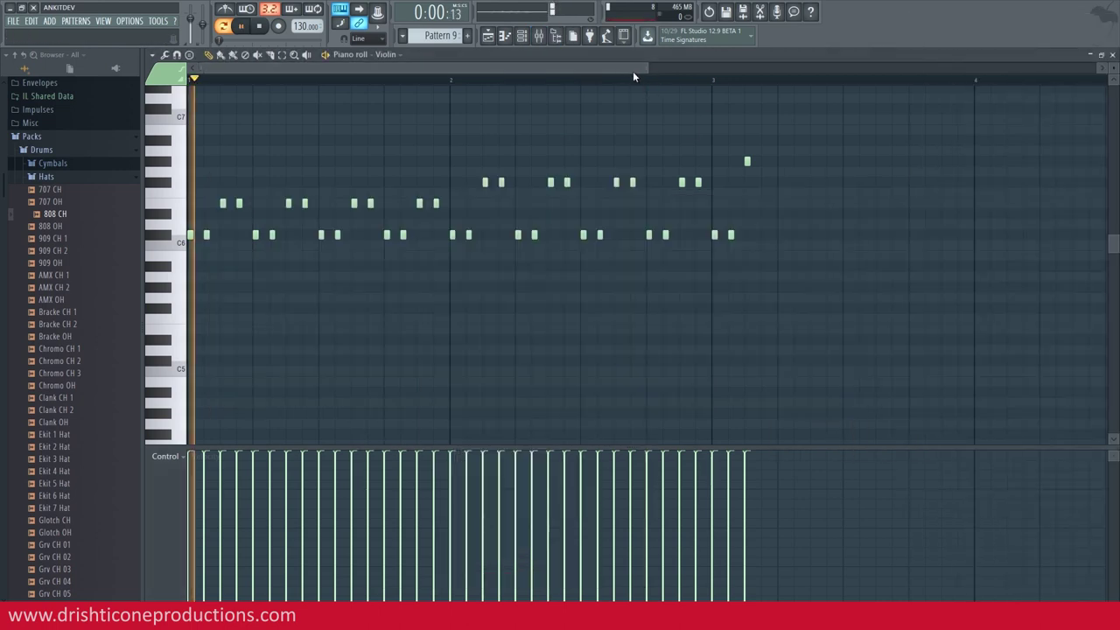
left_click(539, 37)
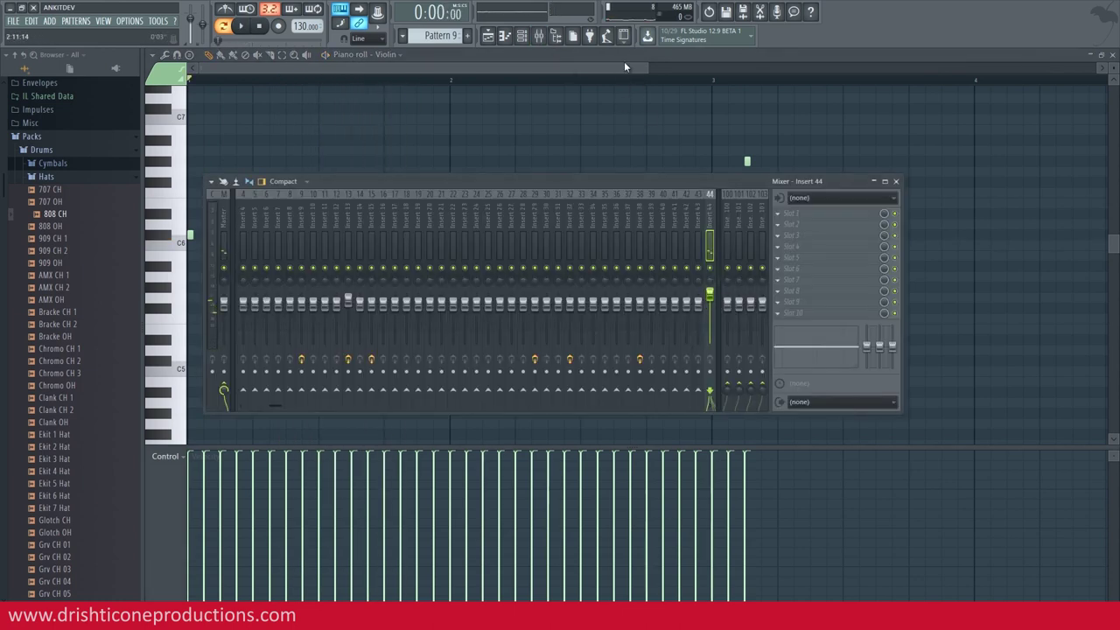
left_click(624, 61)
key("space")
- Complete bar 3 with C#6 pairs alternating with G#6 pairs in the first half and A6 pairs in the second, and play it
left_click(780, 234)
left_click(796, 235)
left_click(812, 161)
left_click(828, 162)
key("space")
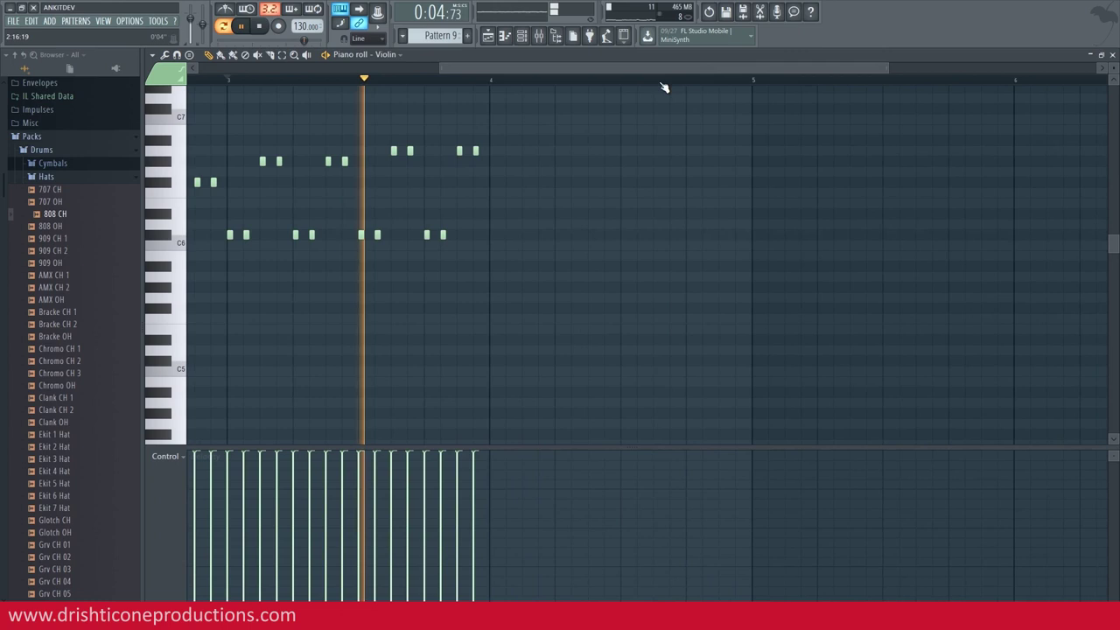
key("space")
- Write a rising run of note pairs through bar 4 from G#6 up to G#7 and play the whole pattern
scroll(509, 219, "up", 2)
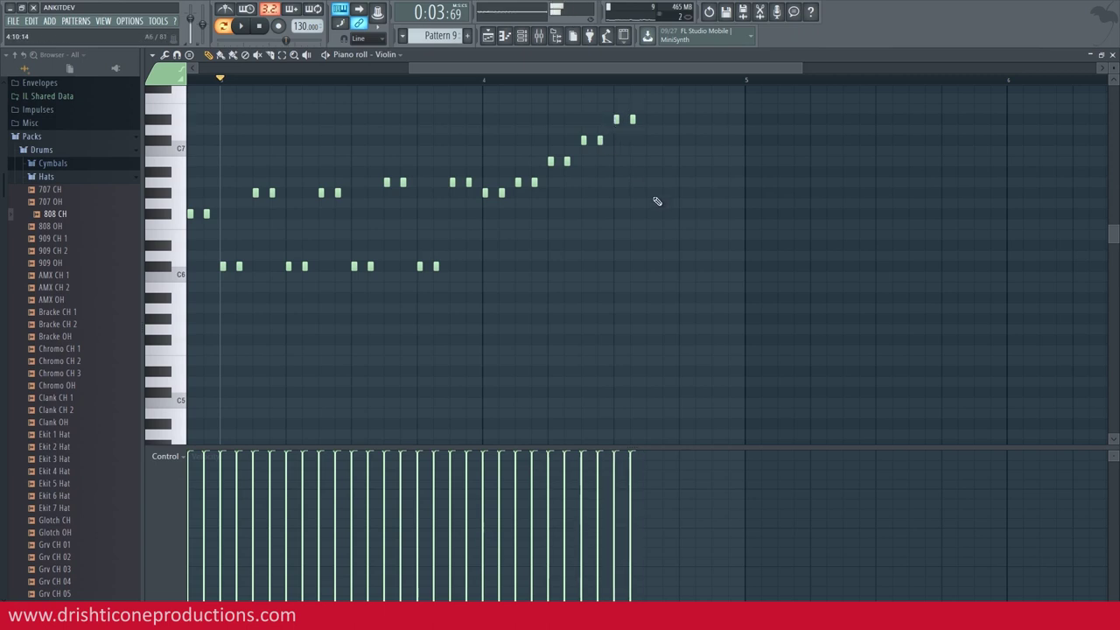
scroll(657, 201, "up", 3)
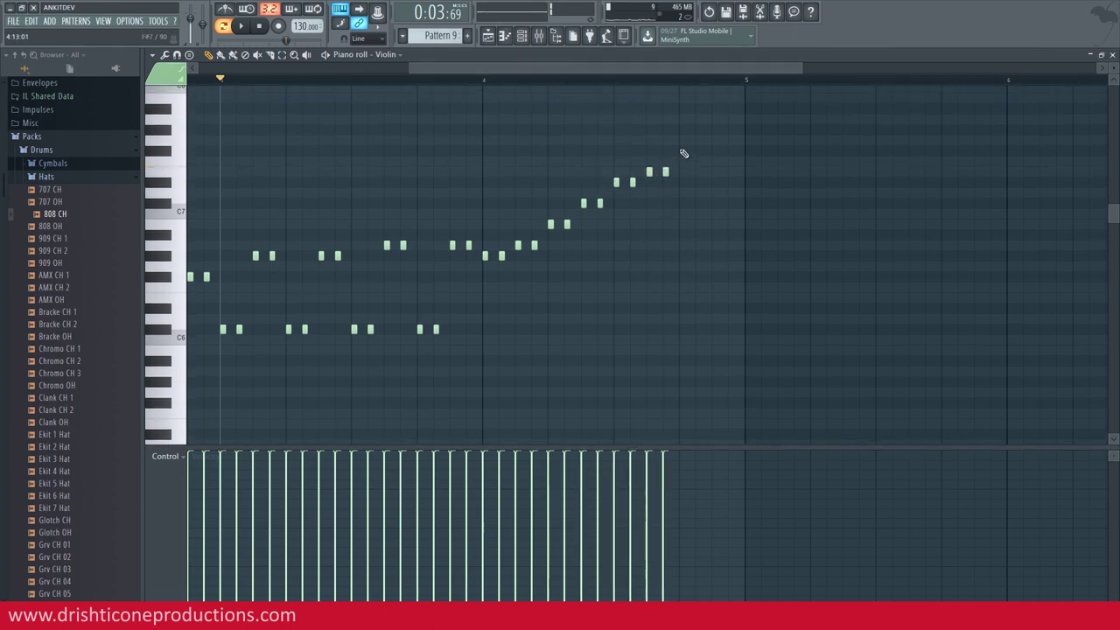
key("space")
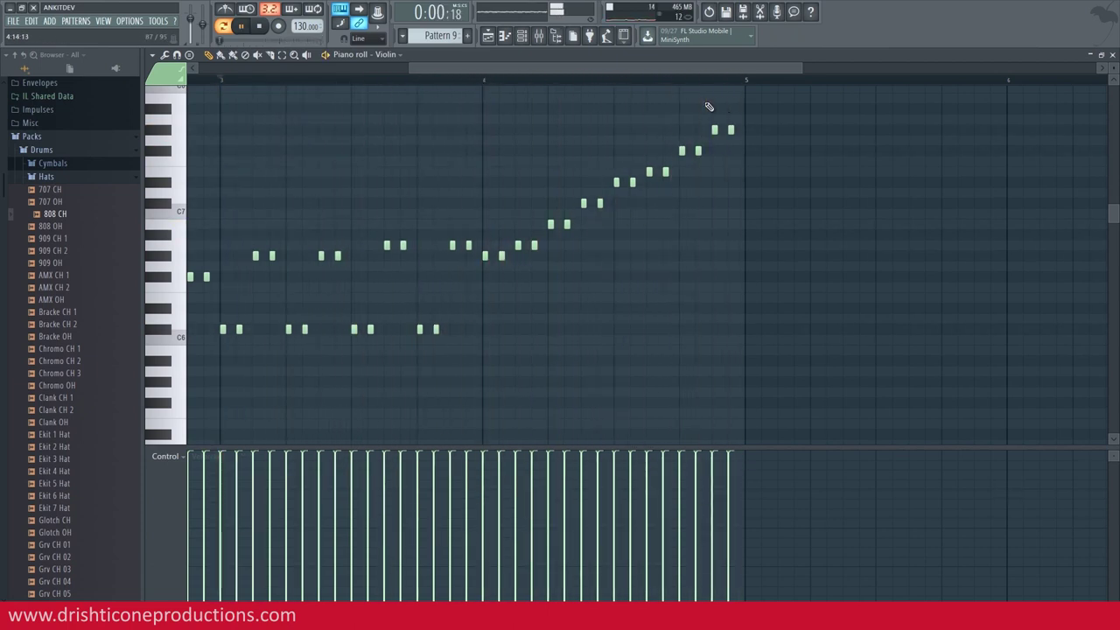
scroll(744, 86, "down", 4)
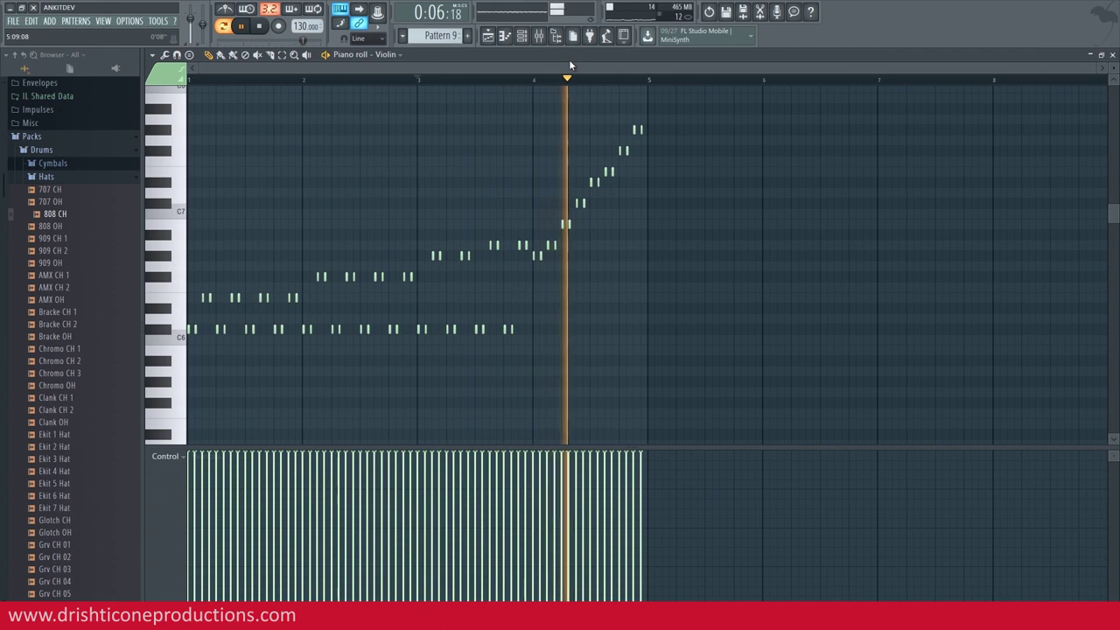
- Copy the C#6 notes of bar 3 into bar 4 beneath the rising run
key("space")
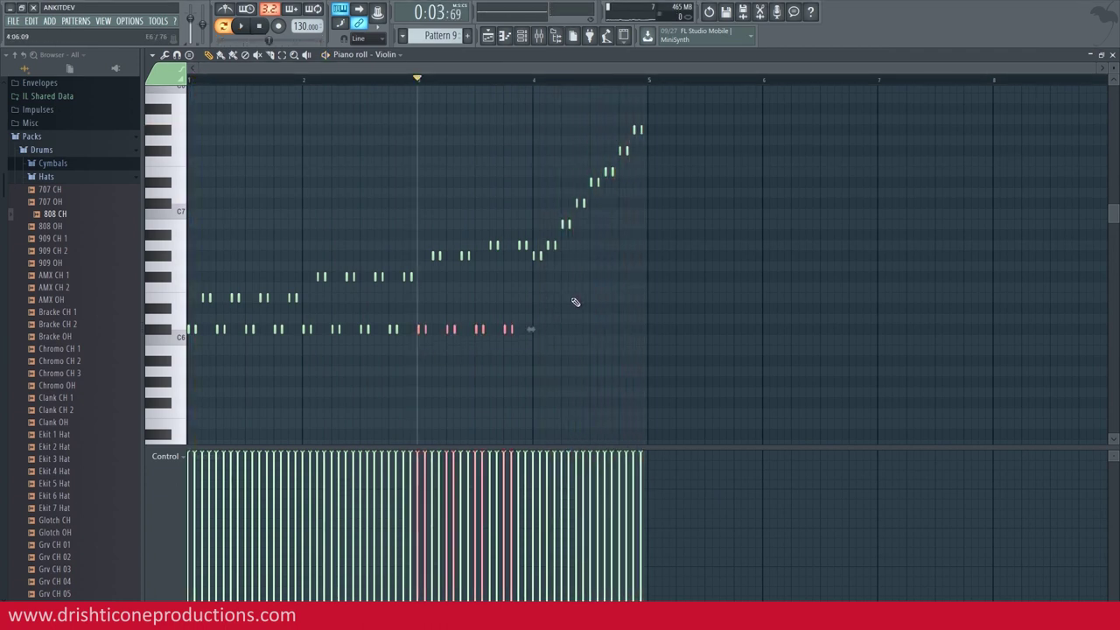
key("ctrl+v")
left_click_drag(288, 331, 620, 331)
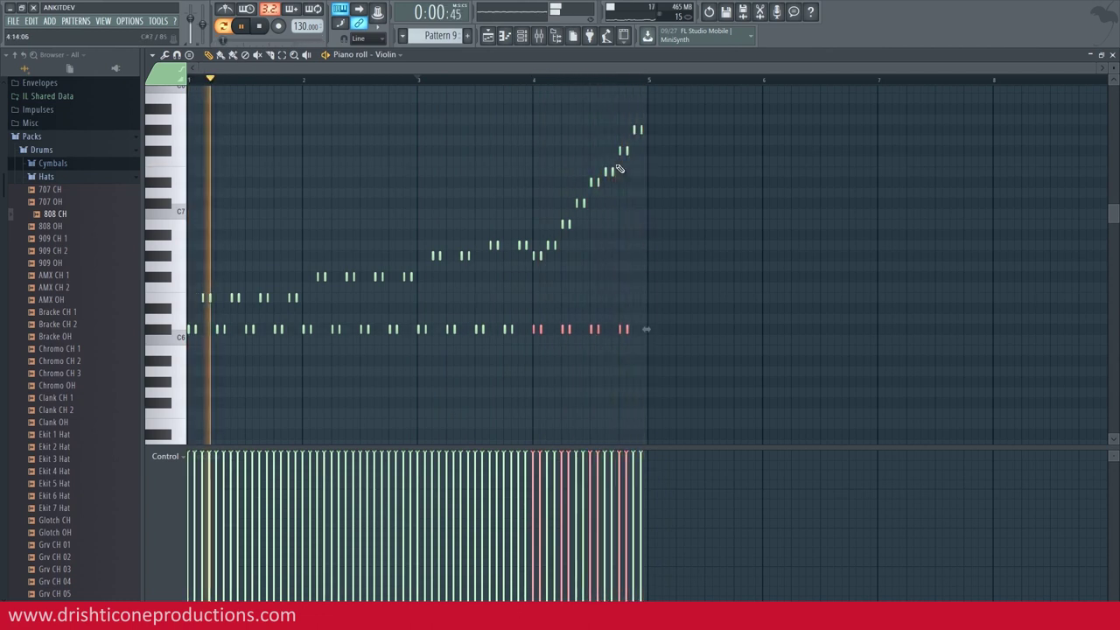
- Load Fruity Compressor in slot 1 of insert 44 and raise its gain to about 11.5 dB during playback
key("F9")
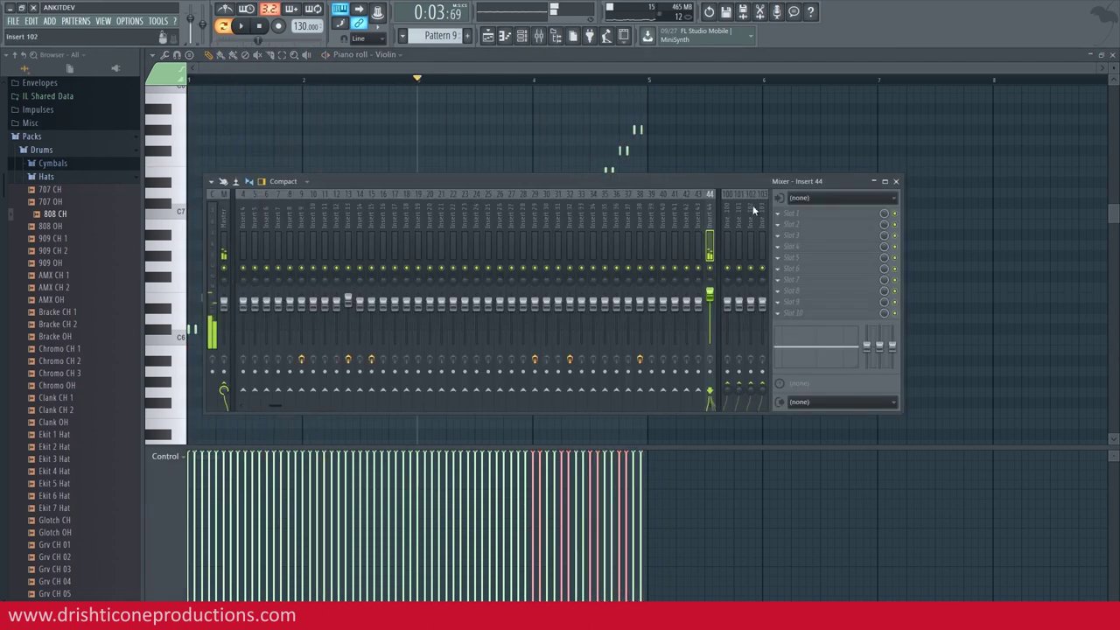
left_click(786, 218)
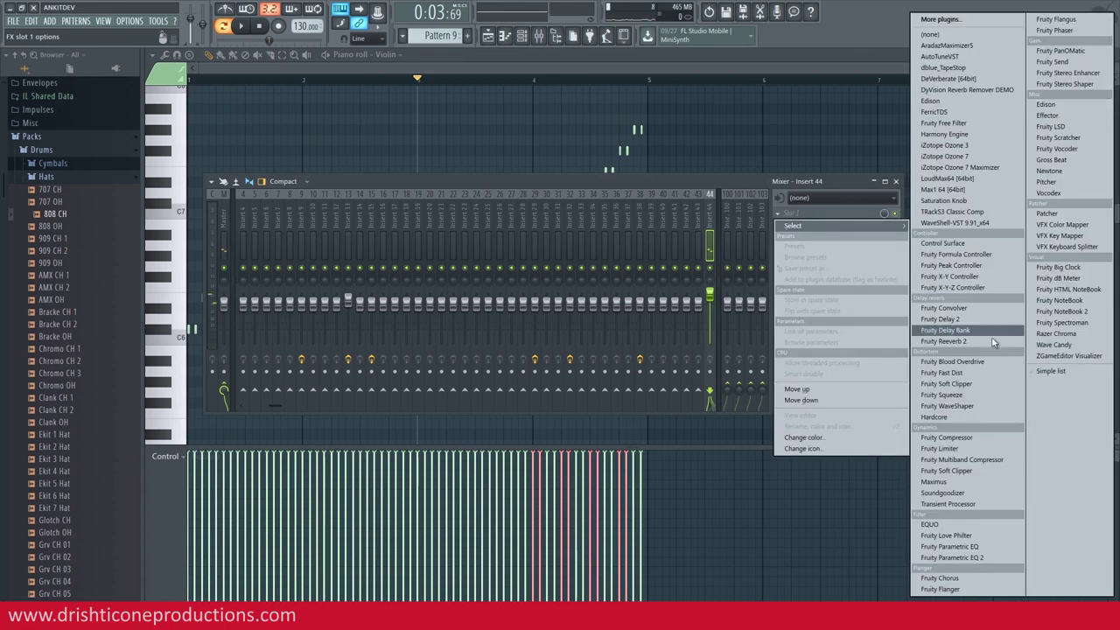
left_click(948, 438)
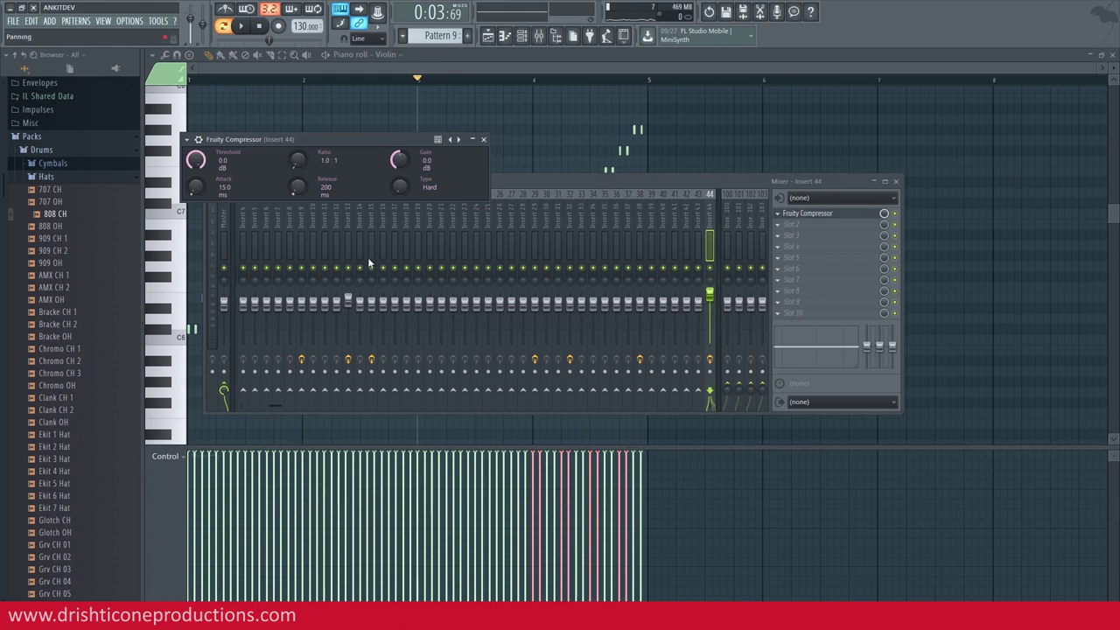
key("space")
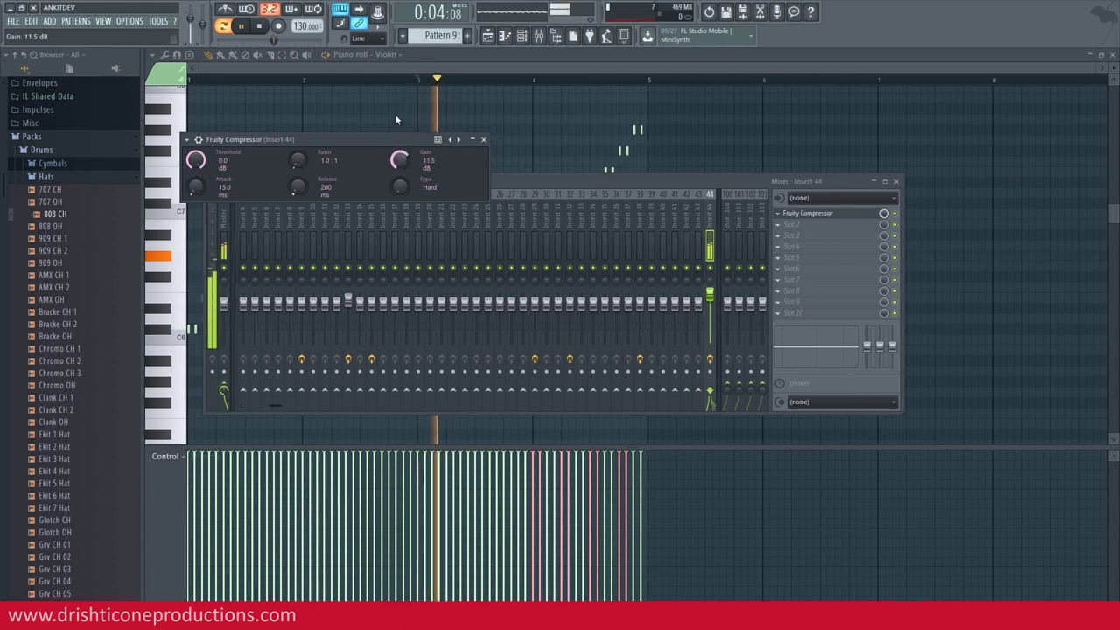
- Place Pattern 9 on playlist Track 17 at bar 29 and set insert 44's compressor gain to about 9.1 dB while the song plays
left_click(489, 38)
key("space")
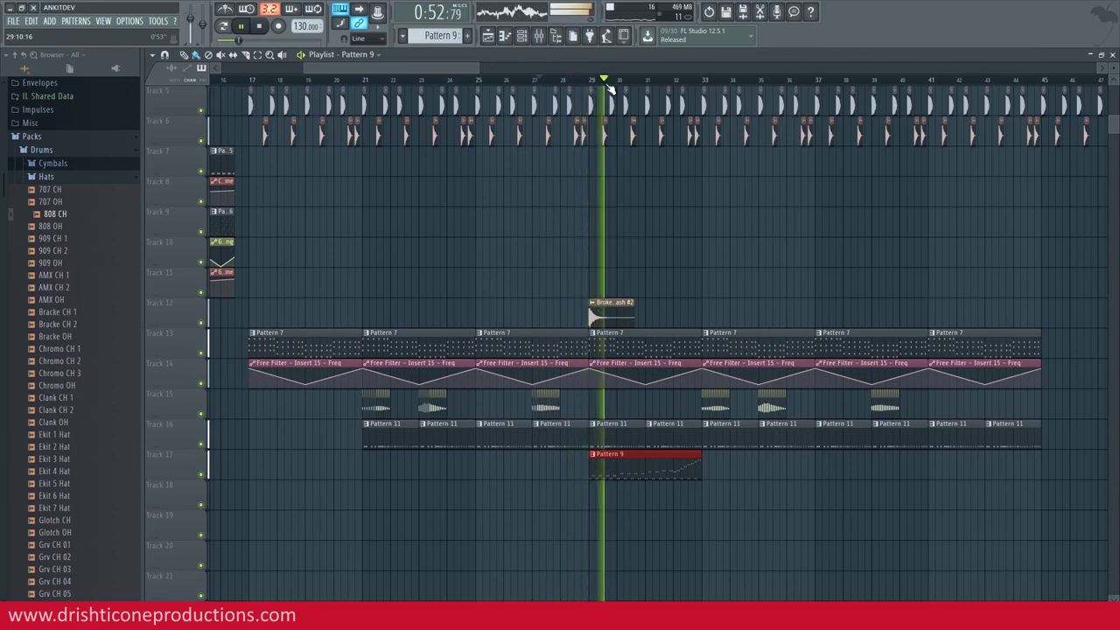
left_click(540, 36)
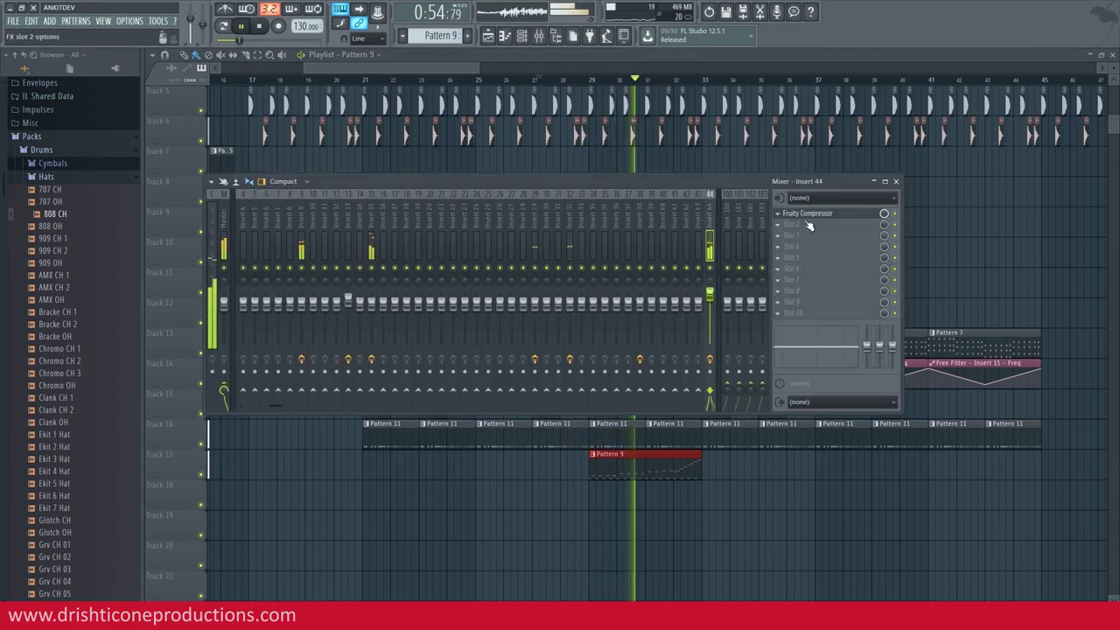
left_click(813, 215)
scroll(400, 159, "up", 2)
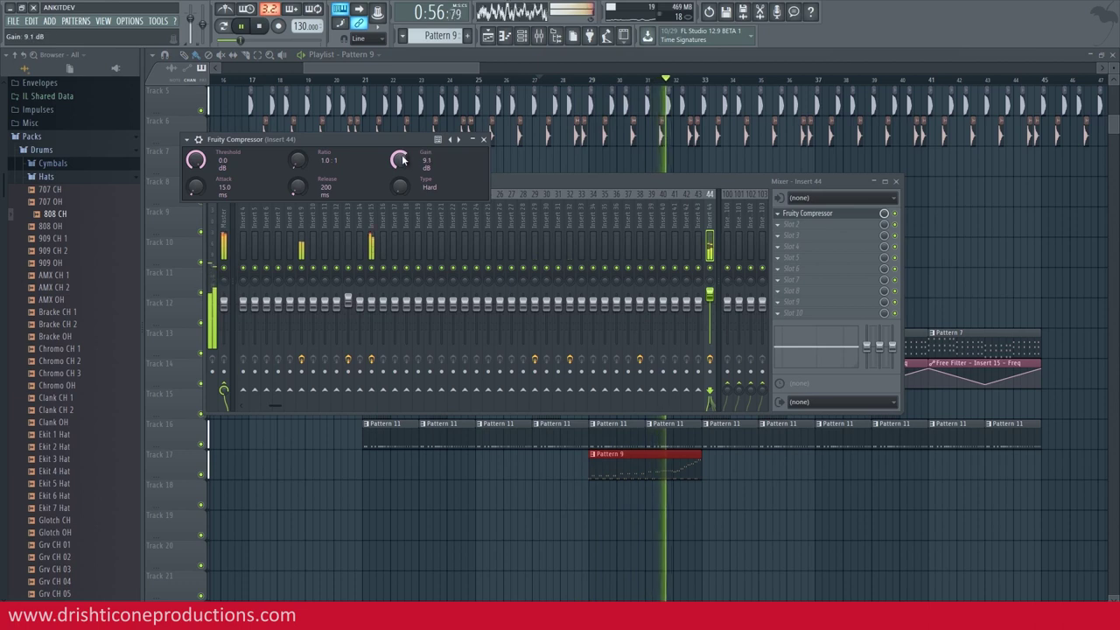
- Add a second Pattern 9 clip at bar 33 on Track 17 and delete the Track 15 clips at bars 33, 35 and 39
left_click(692, 460)
left_click(706, 462)
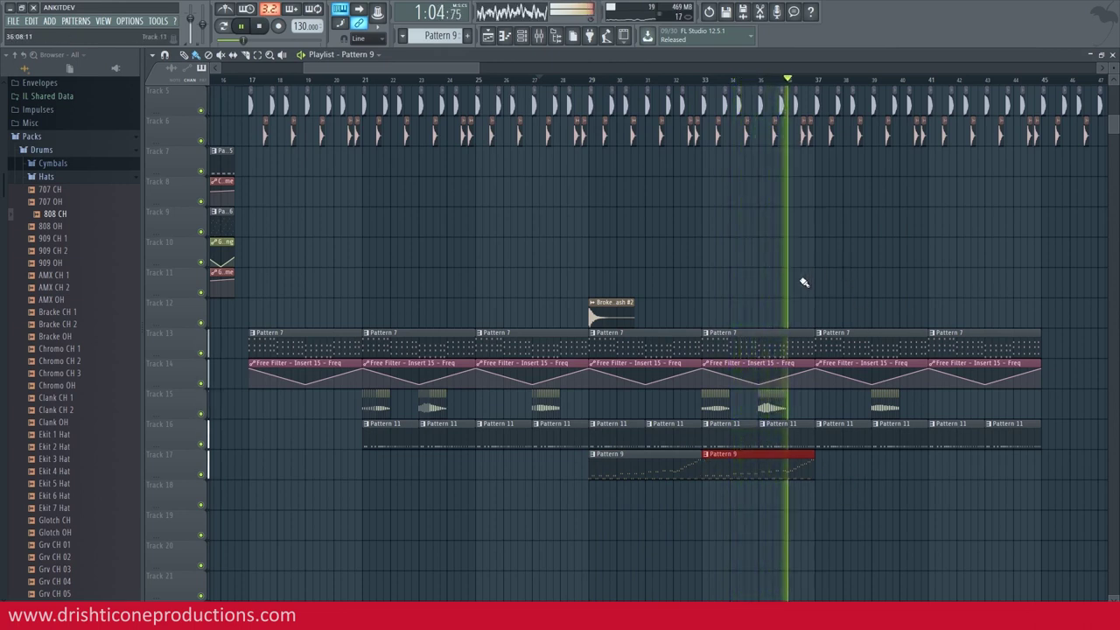
right_click(714, 404)
right_click(772, 408)
right_click(884, 407)
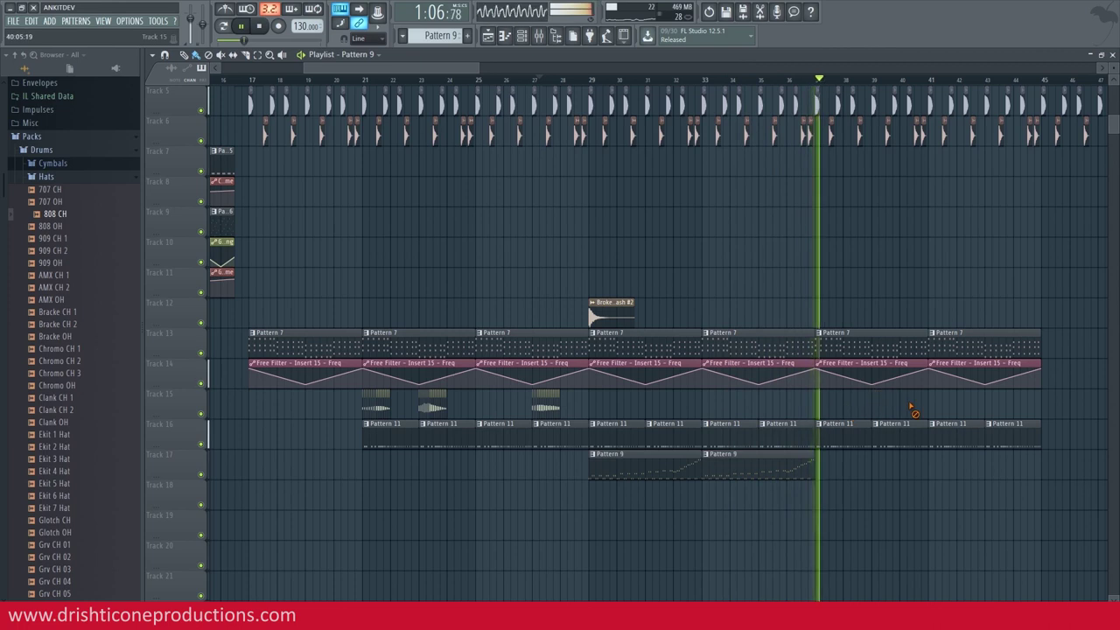
- Delete the drum clips on Tracks 5 and 6 from bar 37 to about bar 40, and all Pattern 11 clips from bar 37 onward
scroll(854, 212, "up", 4)
key("space")
right_click(820, 217)
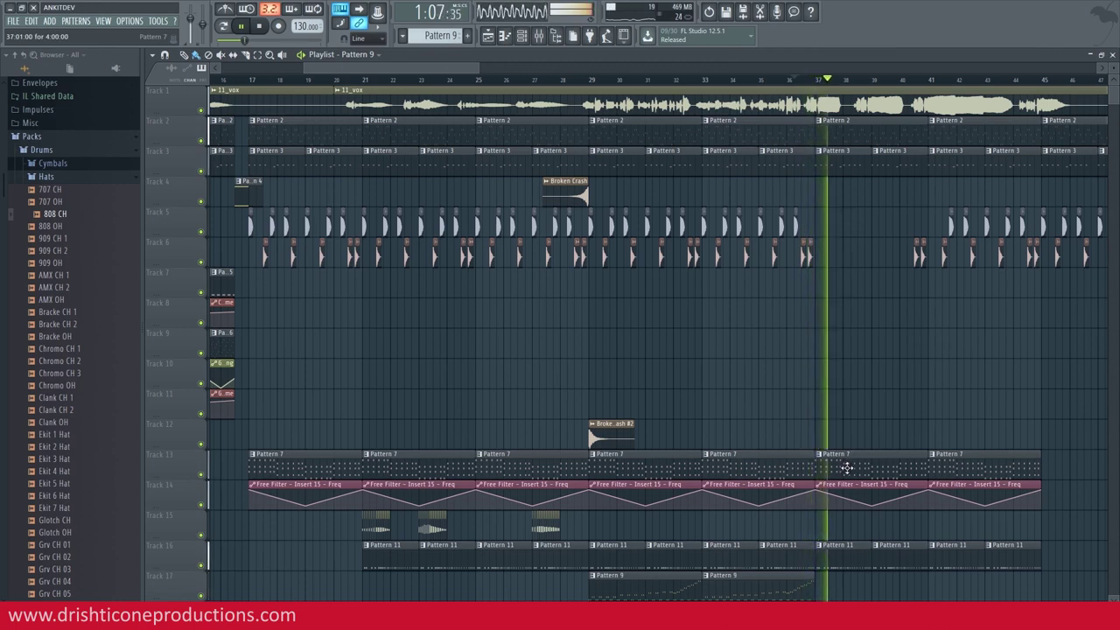
right_click(846, 555)
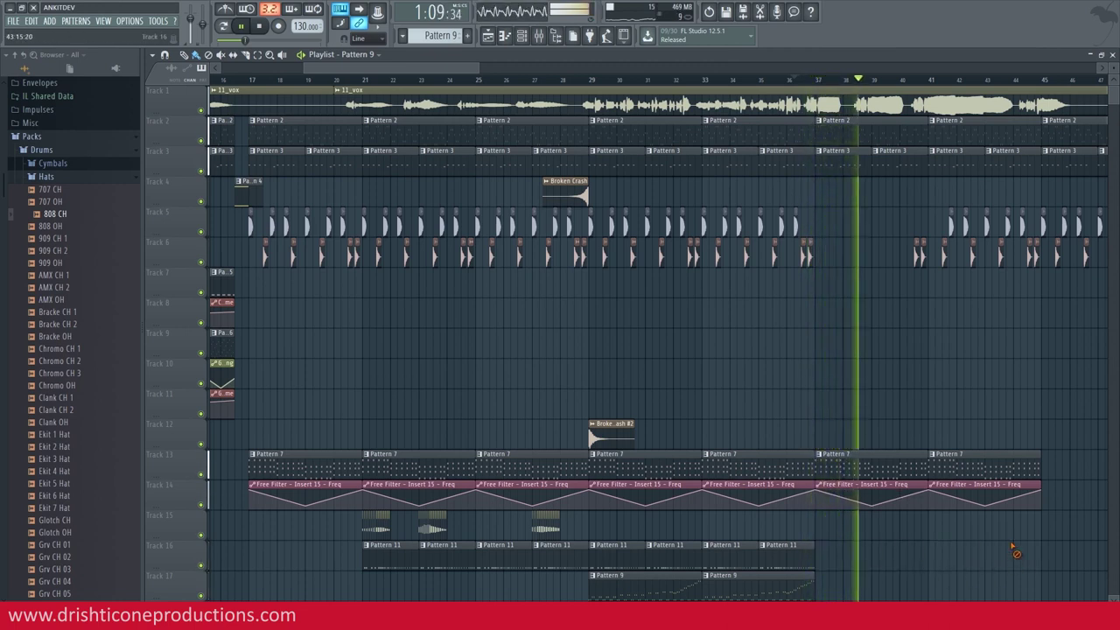
- Delete the Pattern 7 and Free Filter automation clips at bars 37 and 41 on Tracks 13 and 14
right_click(852, 466)
right_click(855, 494)
right_click(962, 468)
right_click(987, 503)
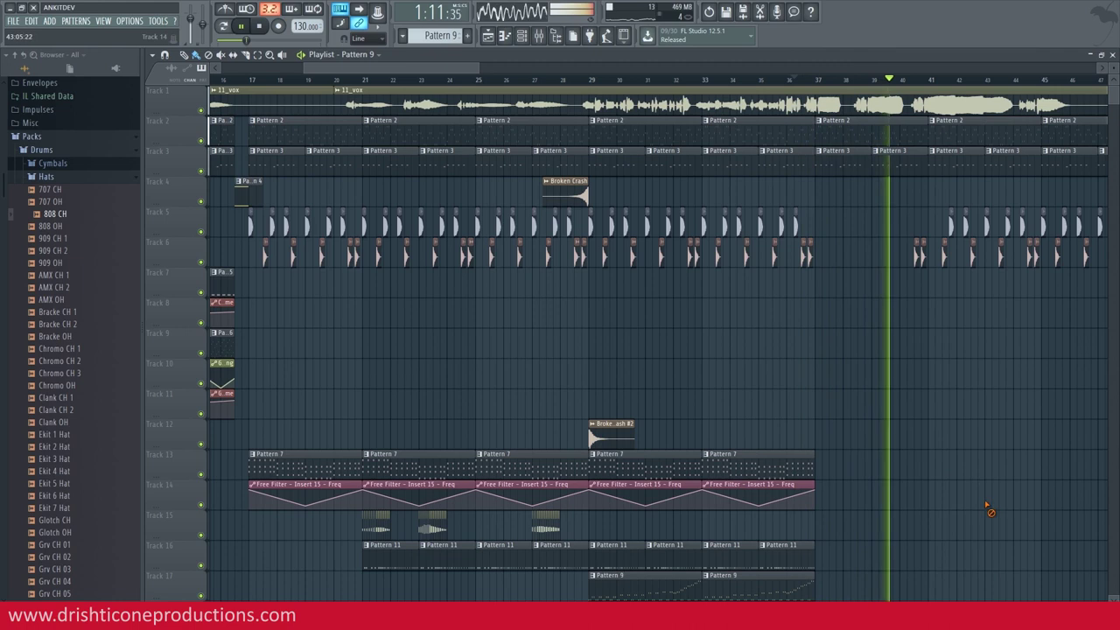
- Delete the Pattern 2 clips at bars 37 and 41 and the remaining drum clips on Tracks 5 and 6 before bar 45
right_click(888, 135)
left_click(792, 80)
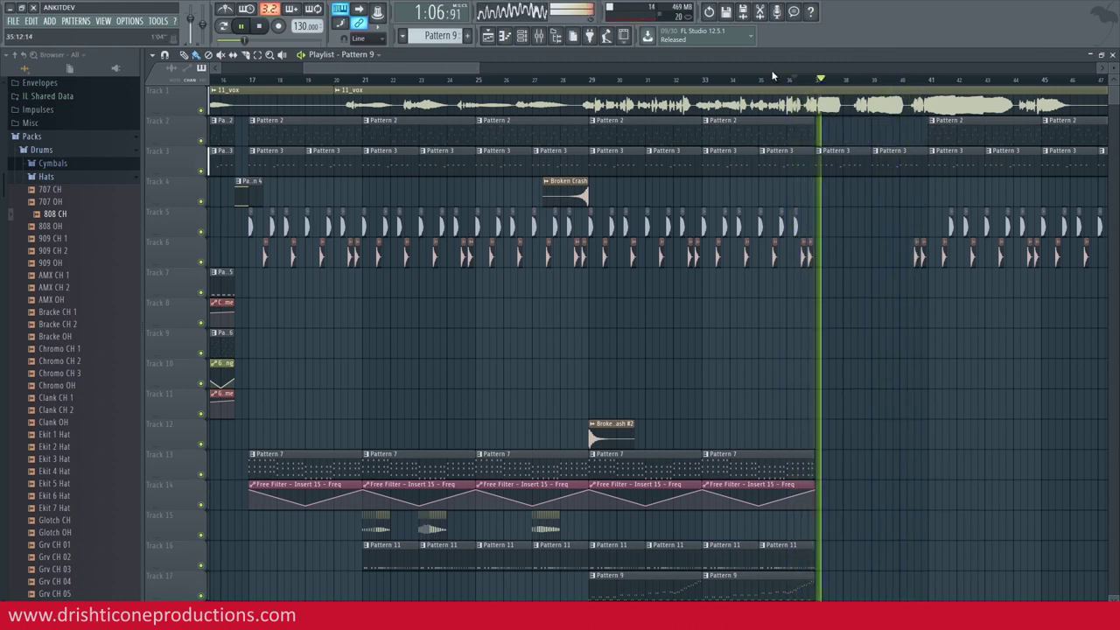
scroll(771, 73, "down", 3)
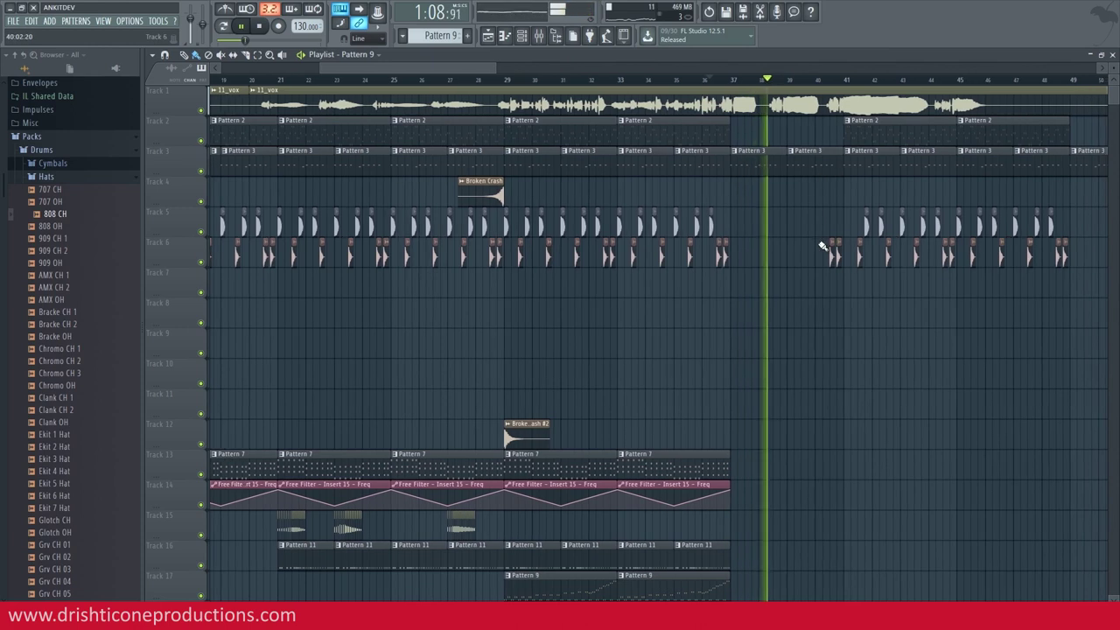
mouse_move(827, 253)
left_mouse_down()
mouse_move(970, 255)
mouse_move(859, 224)
left_mouse_up()
right_click(857, 135)
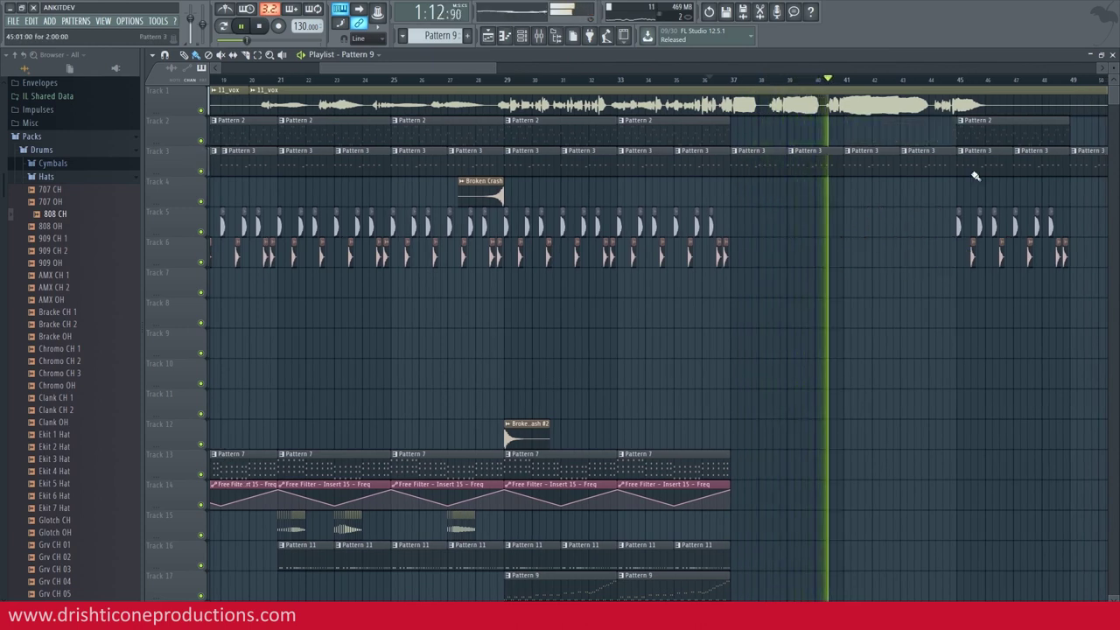
- Delete the clips from bar 45 on Tracks 2, 5 and 6, and clear Pattern 3 between bars 44 and 49
scroll(864, 69, "down", 2)
mouse_move(828, 228)
left_mouse_down()
mouse_move(989, 244)
mouse_move(842, 265)
left_mouse_up()
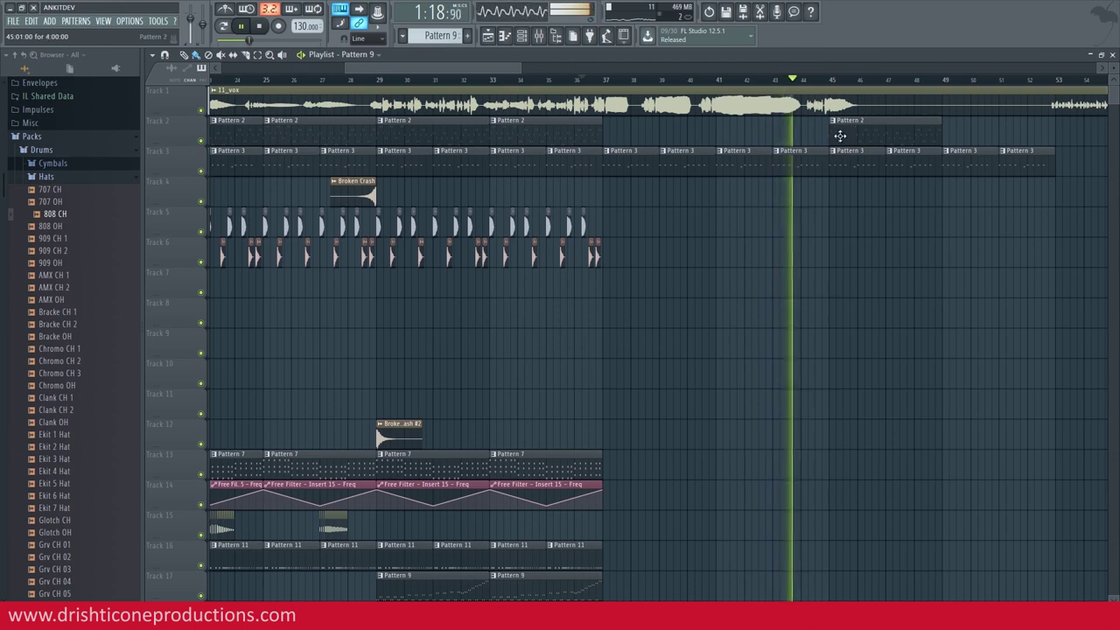
mouse_move(840, 126)
left_mouse_down()
mouse_move(860, 170)
mouse_move(894, 159)
left_mouse_up()
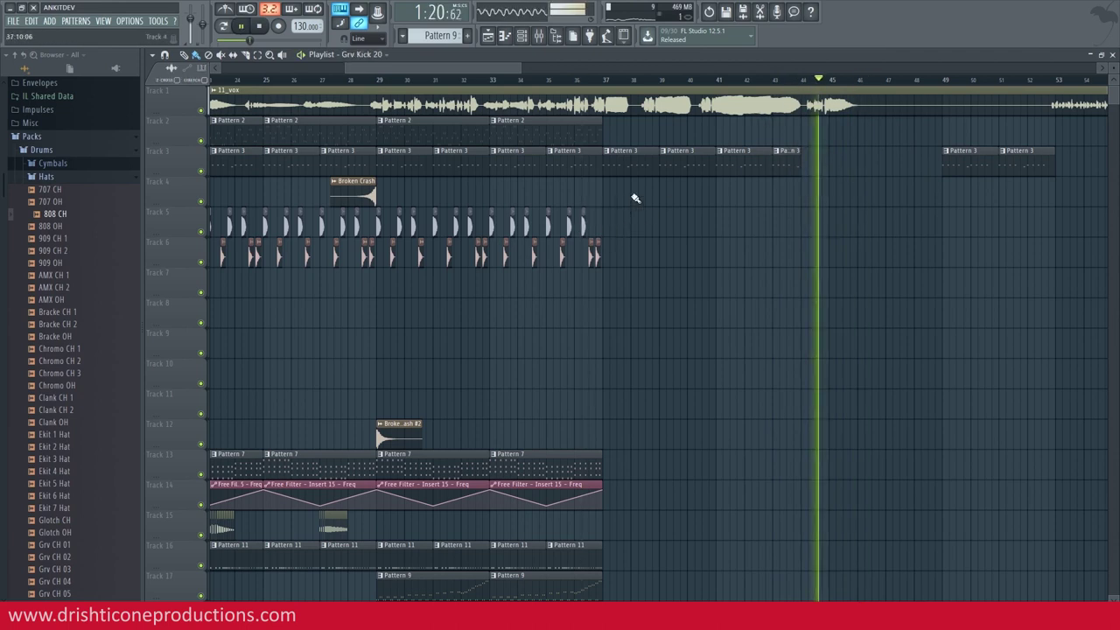
- Place three Grv Kick 20 clips on Track 5 in bar 46, at steps 1, 7 and 13, and play them
scroll(861, 85, "up", 2)
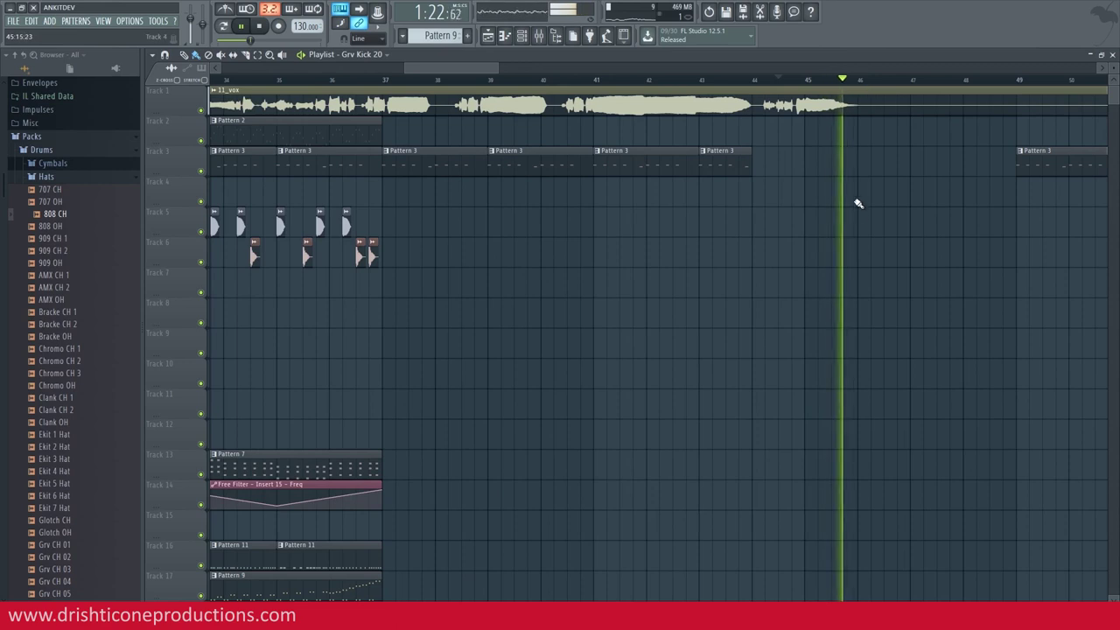
key("space")
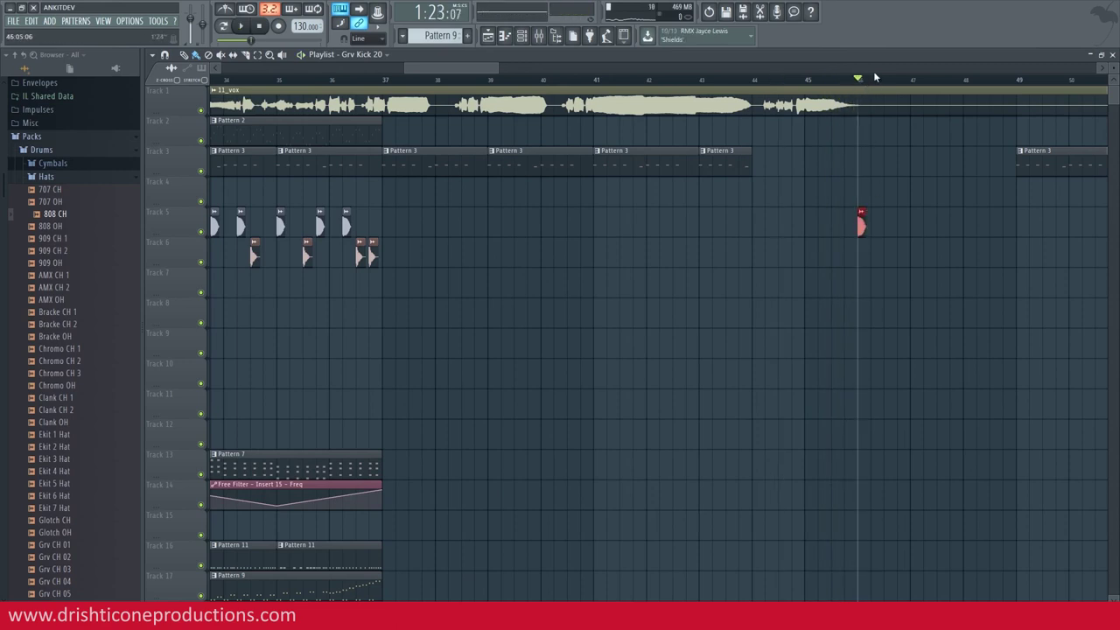
scroll(898, 84, "up", 2)
left_click(867, 225)
left_click(901, 225)
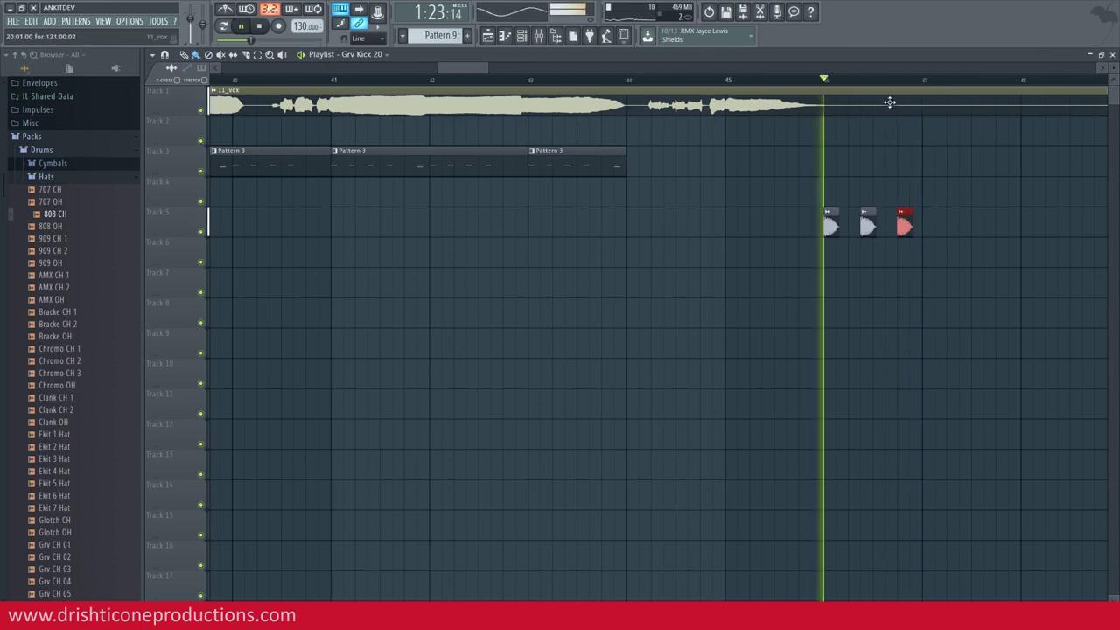
scroll(938, 84, "up", 2)
scroll(938, 84, "up", 1)
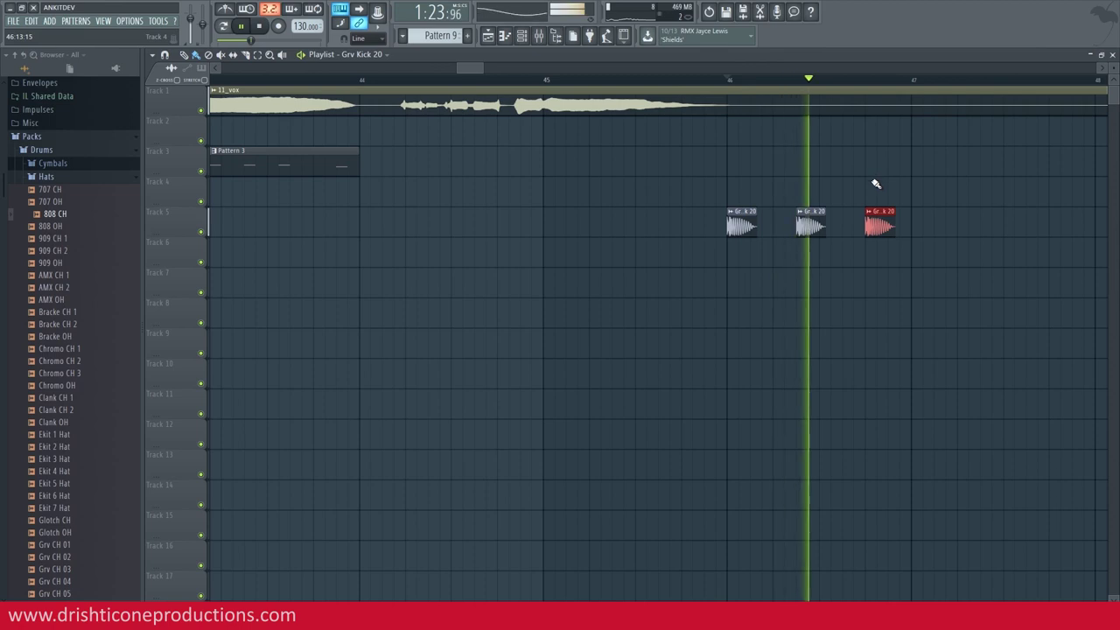
- Add three more Grv Kick 20 clips on Track 5 at steps 1, 4 and 7 of bar 47
key("space")
left_click_drag(925, 222, 986, 223)
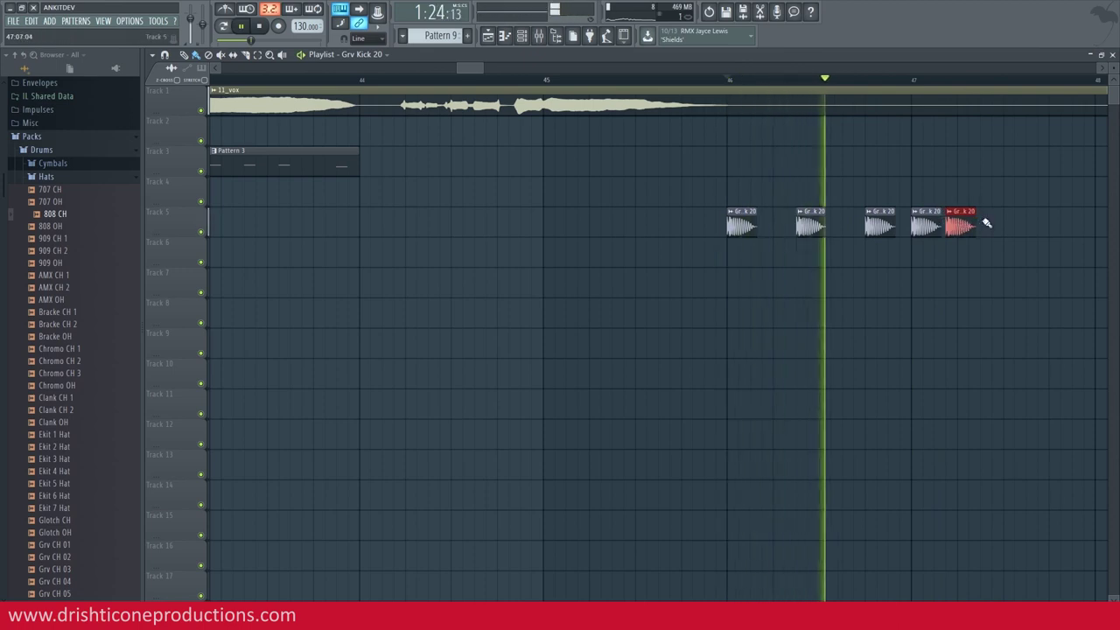
left_click(986, 223)
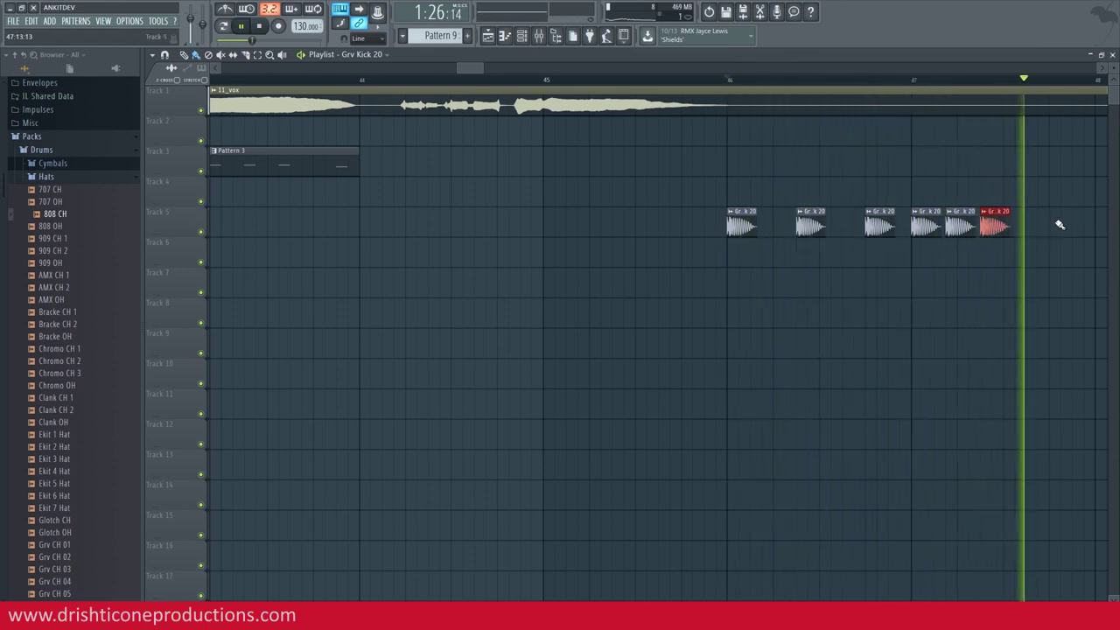
- Fill the end of bar 47 on Track 5 with four shortened kick clips from step 13, play them and select all four
scroll(1057, 71, "right", 3)
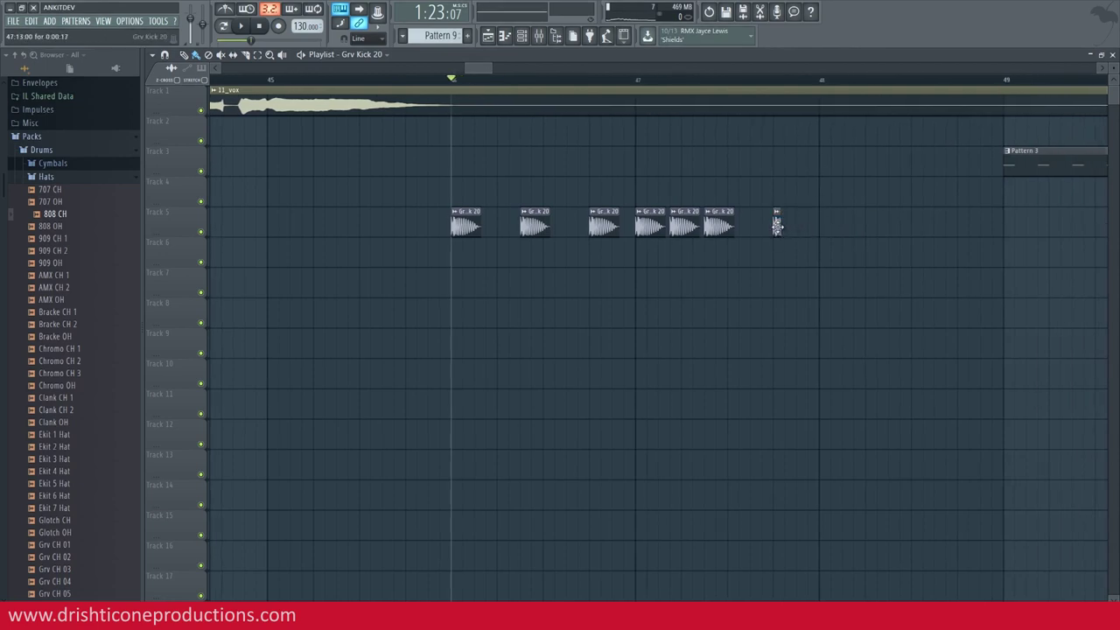
left_click_drag(790, 223, 812, 224)
key("space")
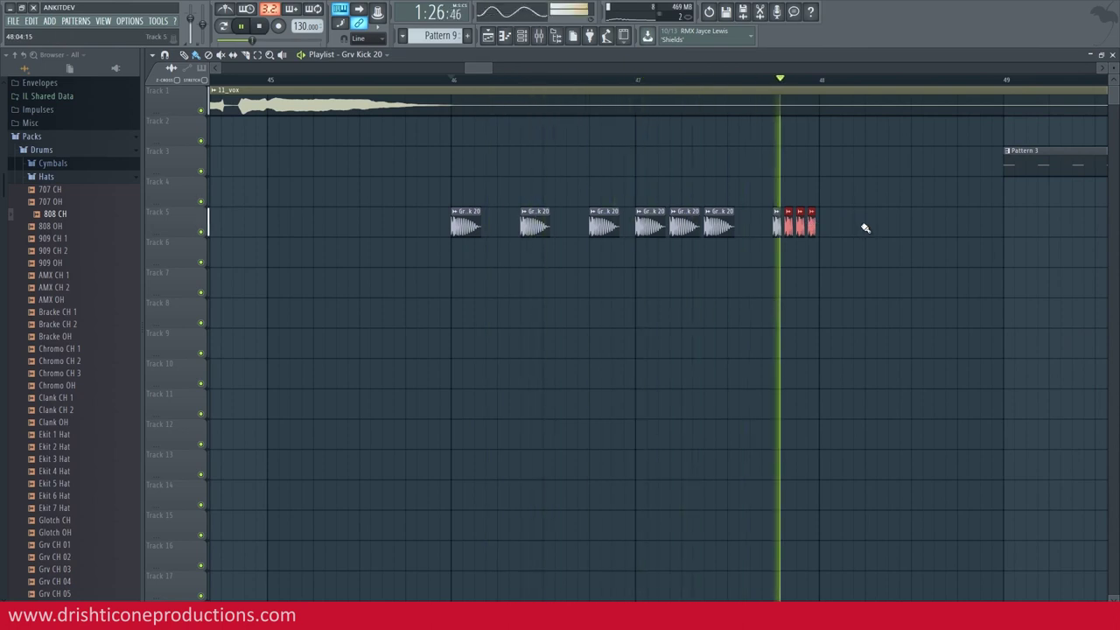
key("space")
left_click_drag(835, 178, 767, 257)
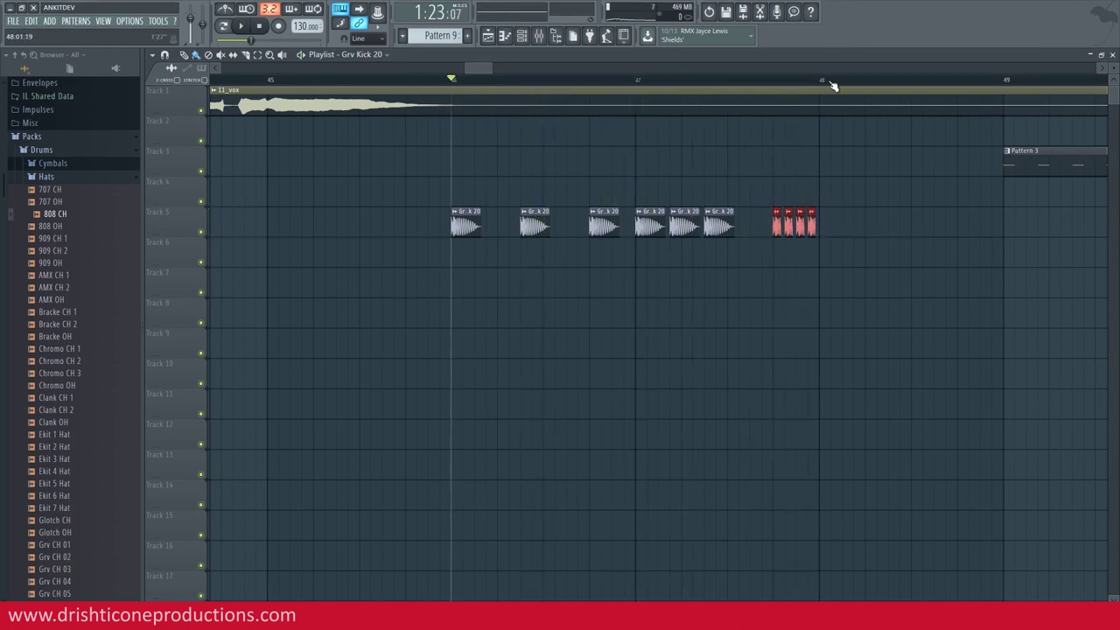
- Lengthen the four selected kick clips on Track 5 so they touch each other and the last one ends at bar 48
scroll(832, 82, "up", 4)
scroll(832, 86, "up", 1)
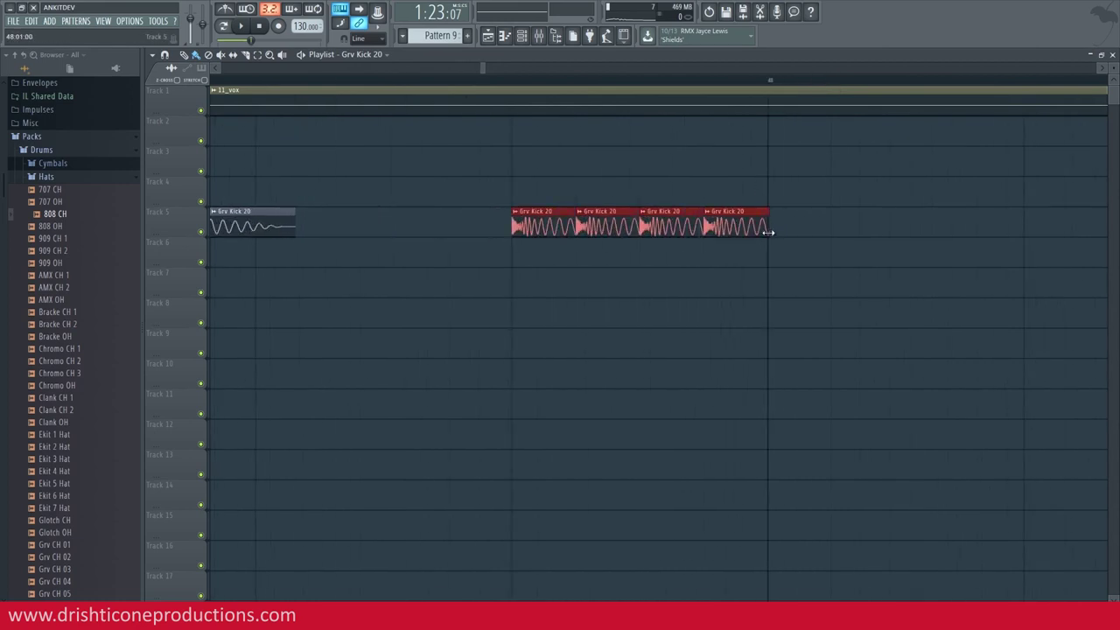
scroll(813, 88, "down", 6)
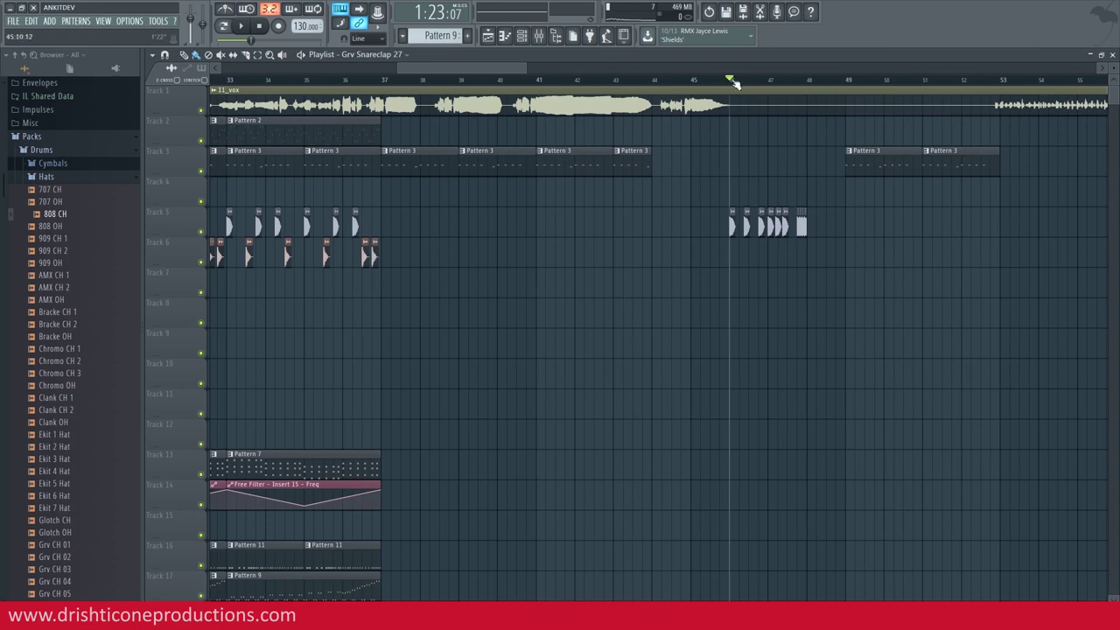
- Place Grv Snareclap 27 clips on Track 6 at step 9 of bars 46 and 47, and play them
scroll(748, 85, "up", 5)
left_click(717, 252)
key("space")
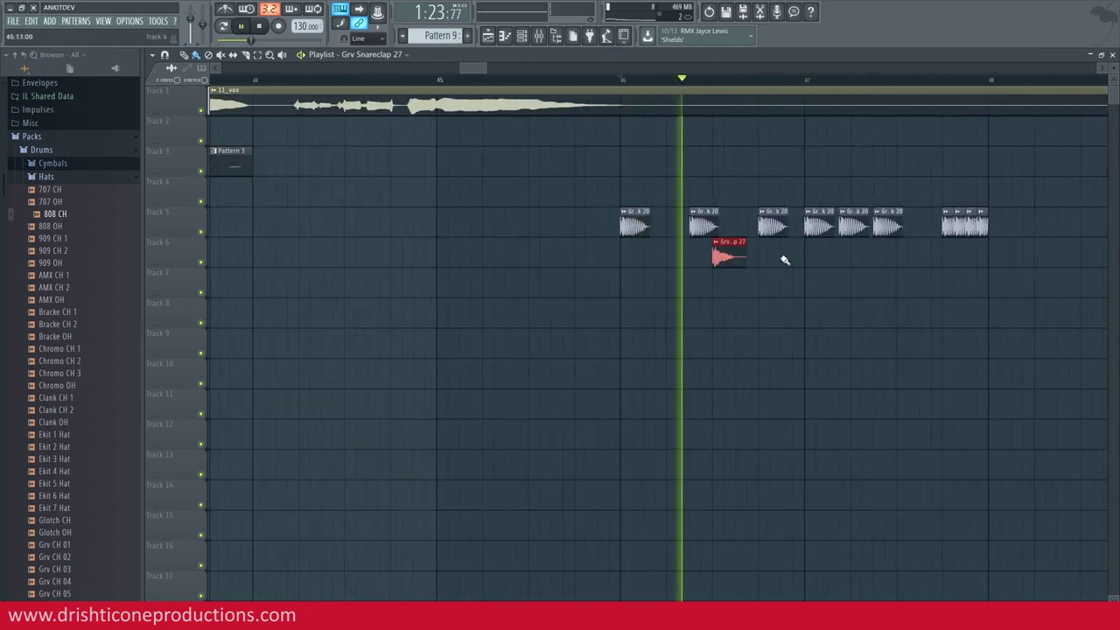
left_click(900, 249)
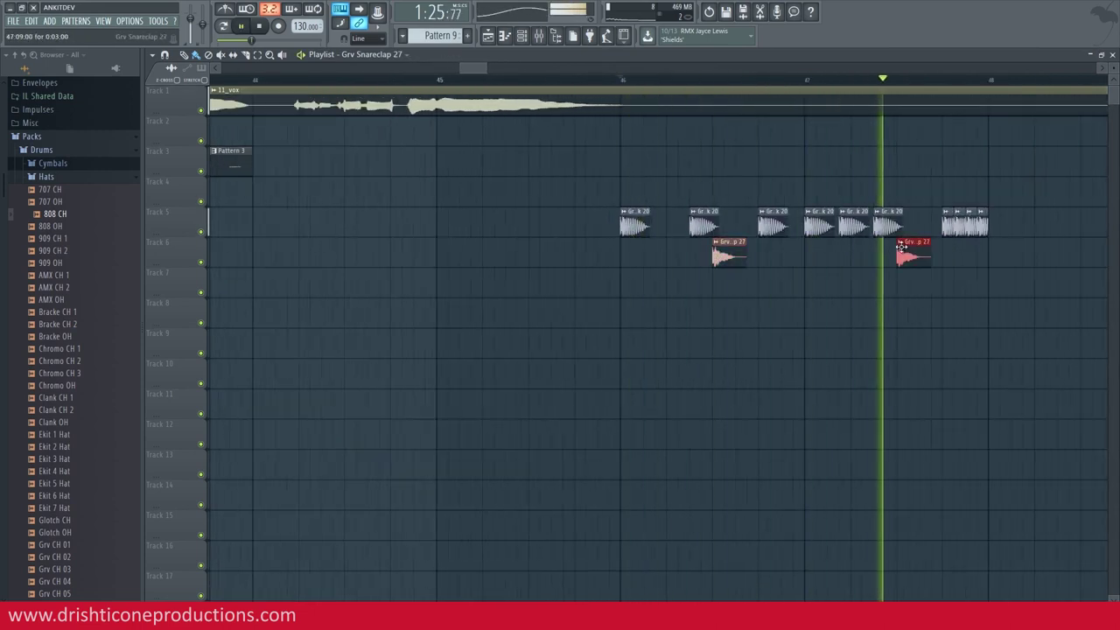
key("space")
- Select the kick and snareclap clips of bars 46-47 and repeat them over bars 48-49 and 50-51
scroll(810, 87, "down", 3)
left_click_drag(932, 215, 586, 307)
key("ctrl+b")
key("ctrl+v")
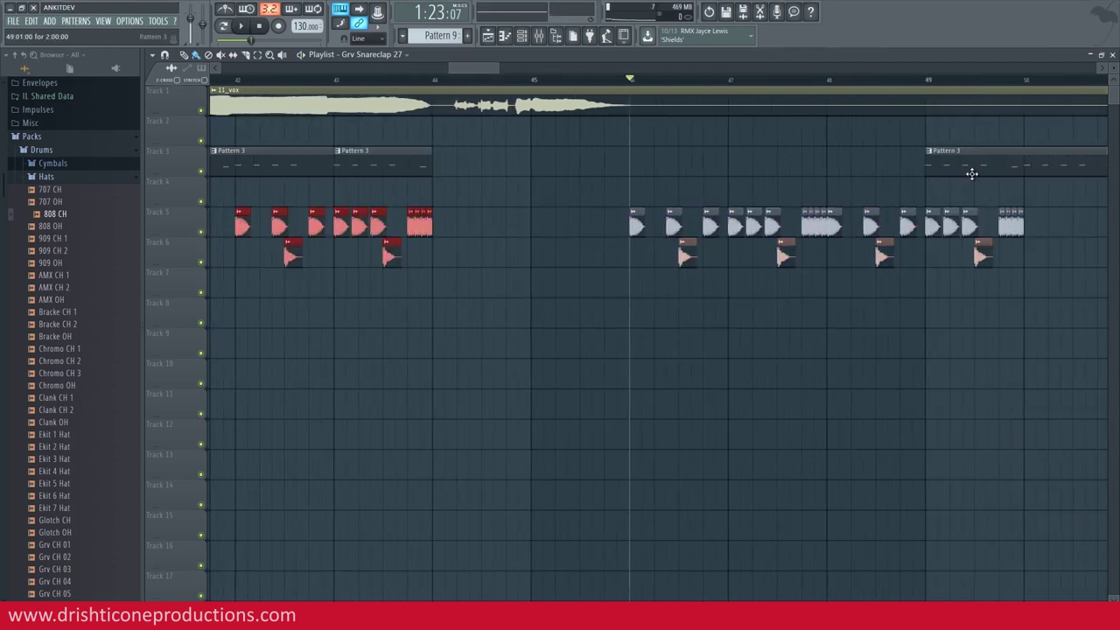
left_click_drag(421, 229, 1045, 236)
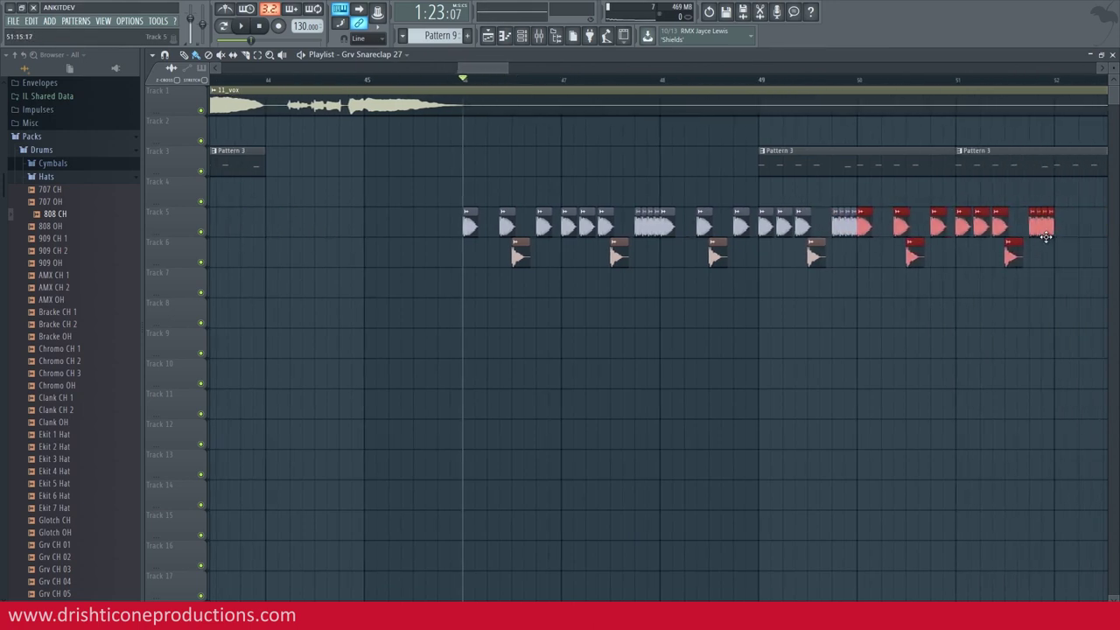
- Place a Pattern 4 clip on Track 4 at bar 45, just before the new drums, and play it in context
scroll(665, 91, "down", 8)
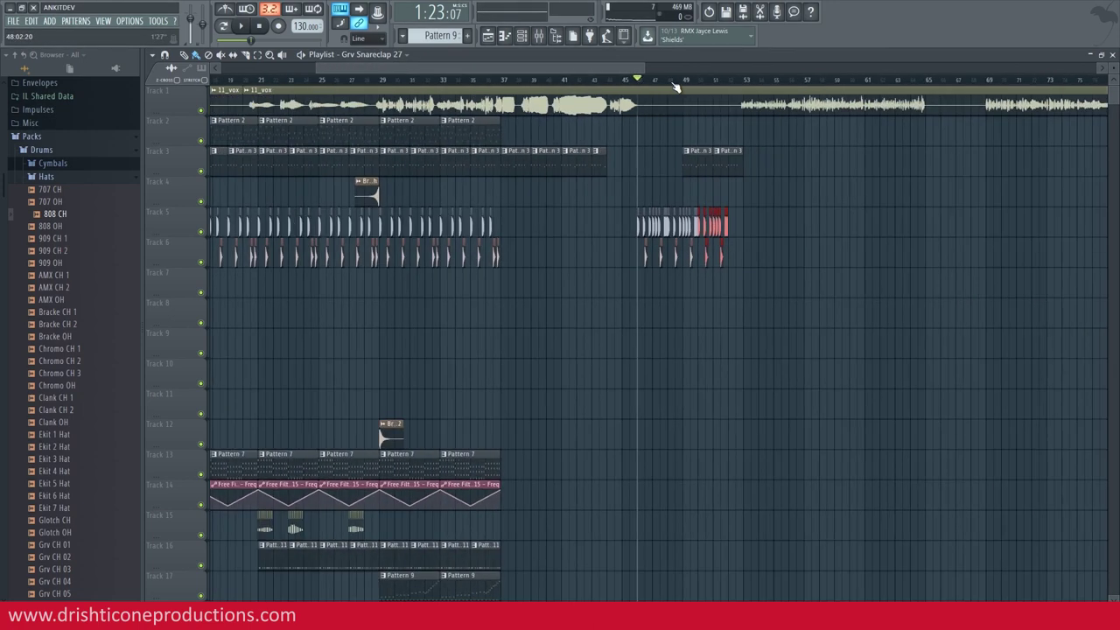
key("space")
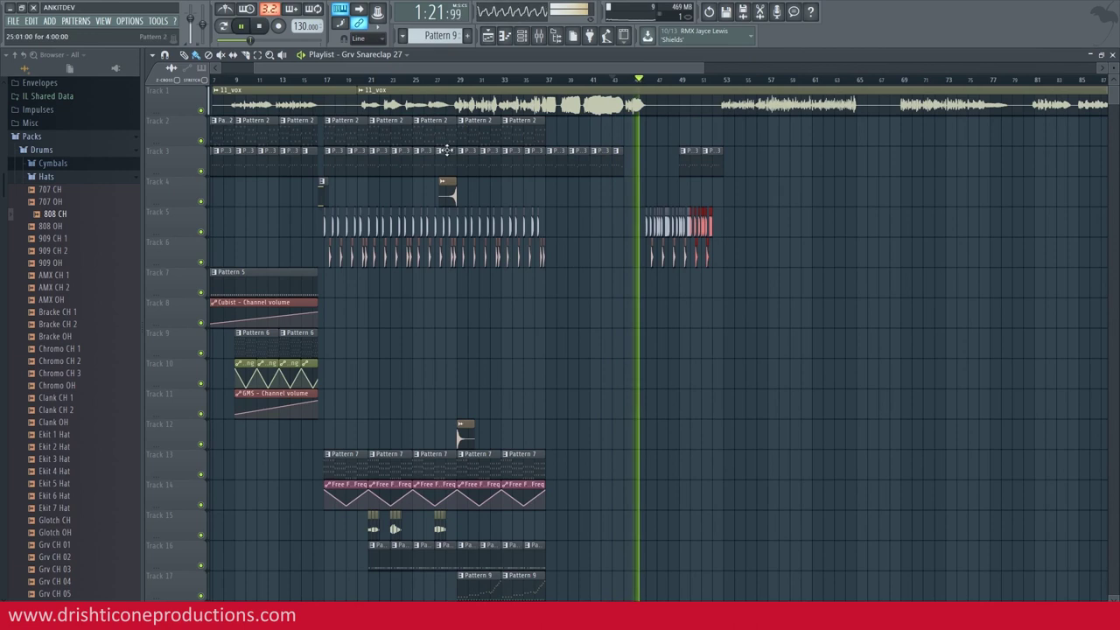
left_click(324, 201)
scroll(649, 85, "up", 3)
left_click(610, 81)
left_click(643, 186)
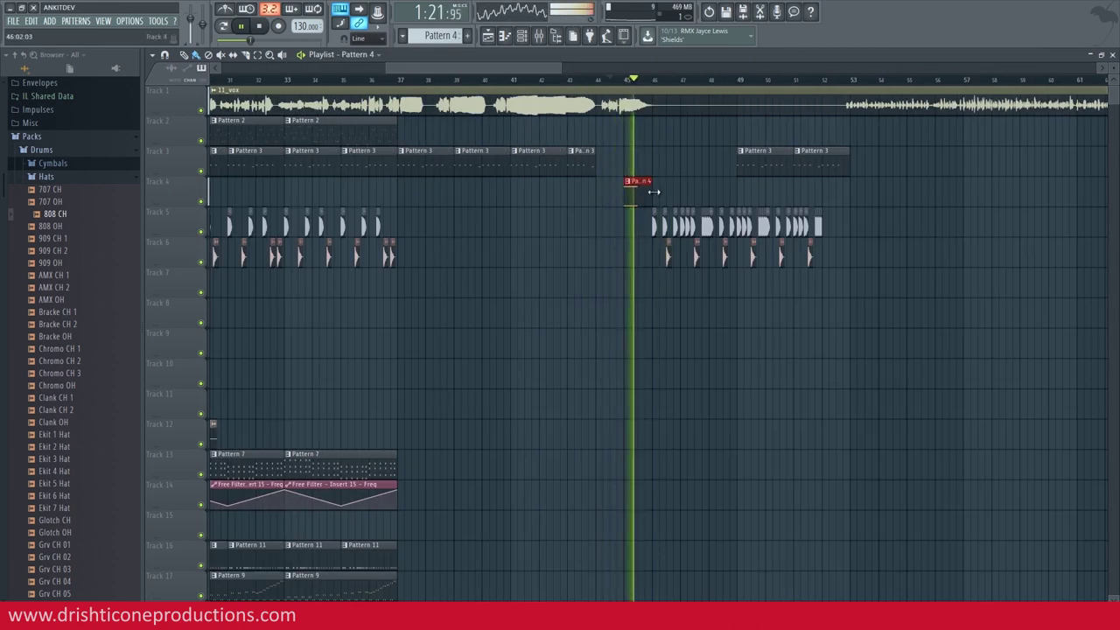
key("space")
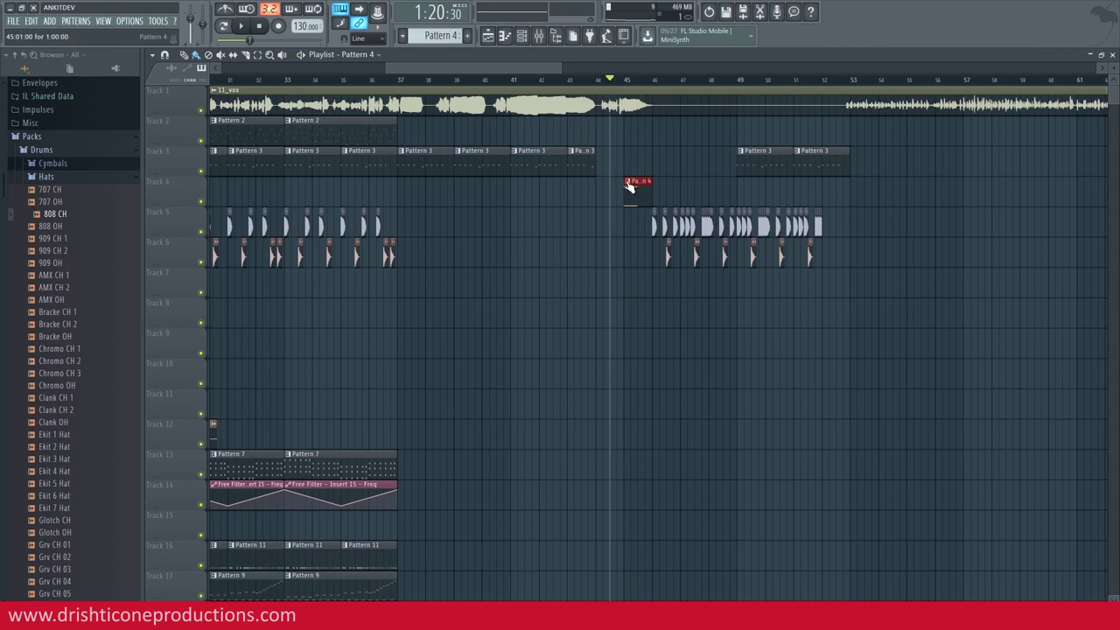
- Make the Track 4 clip at bar 45 a unique pattern, extend its notes to one full bar and play the result
right_click(628, 184)
left_click(653, 257)
double_click(637, 192)
scroll(575, 88, "up", 3)
scroll(352, 250, "down", 2)
scroll(352, 253, "down", 10)
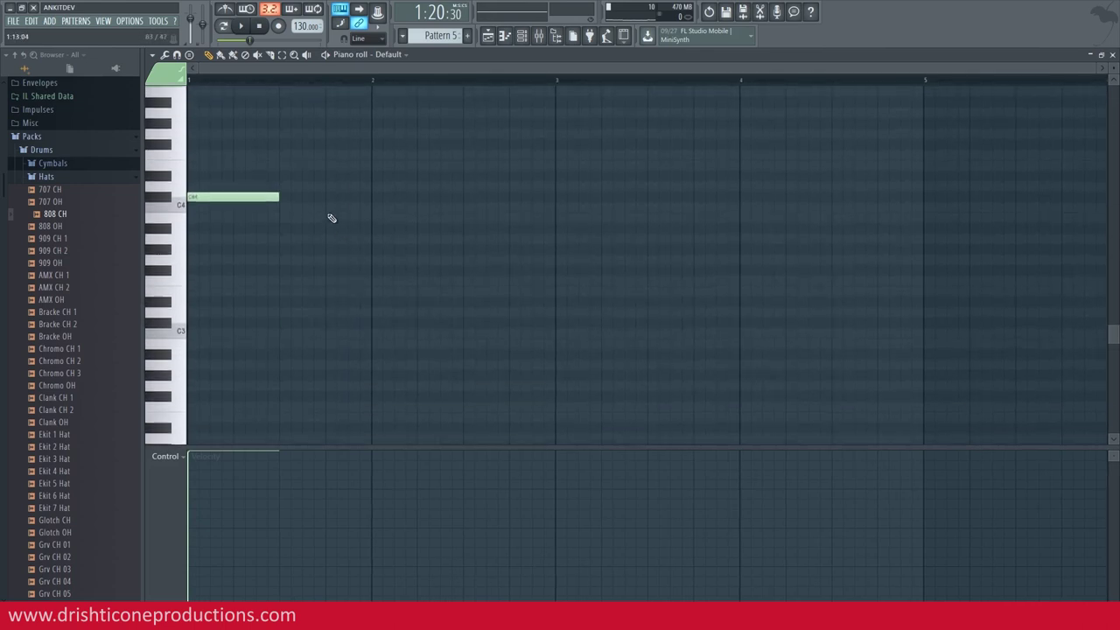
key("ctrl+a")
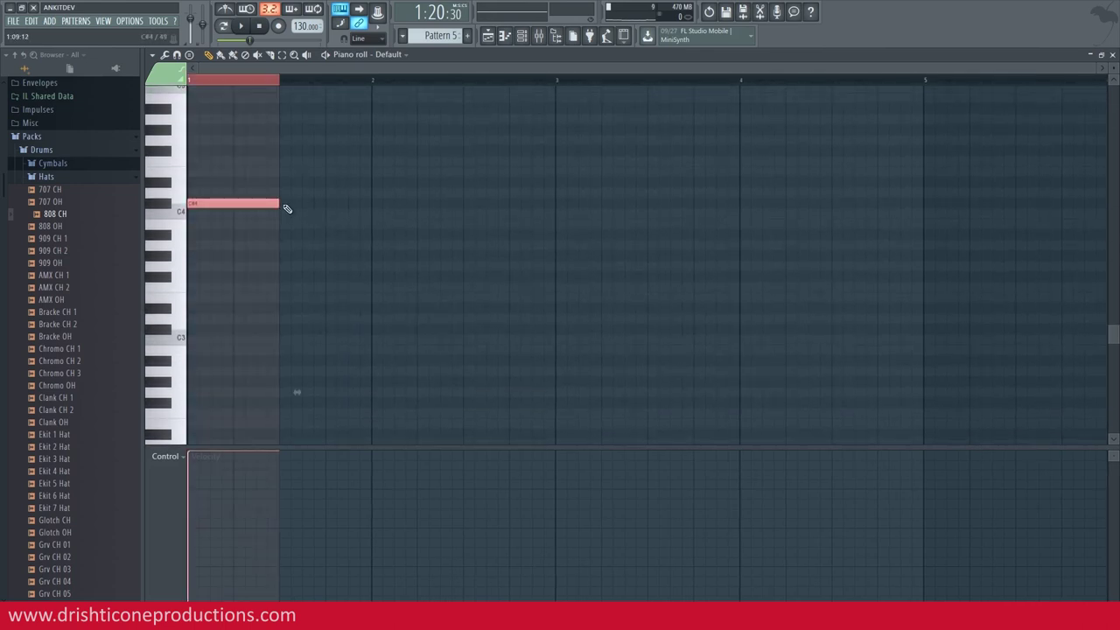
scroll(447, 335, "up", 4)
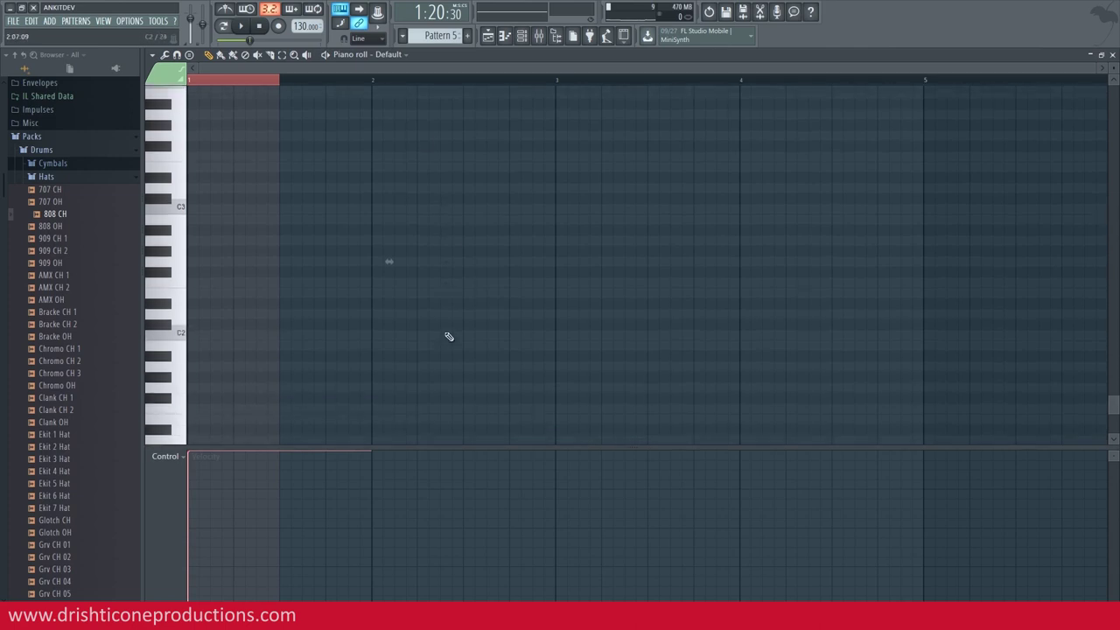
left_click(504, 35)
left_click(599, 84)
key("space")
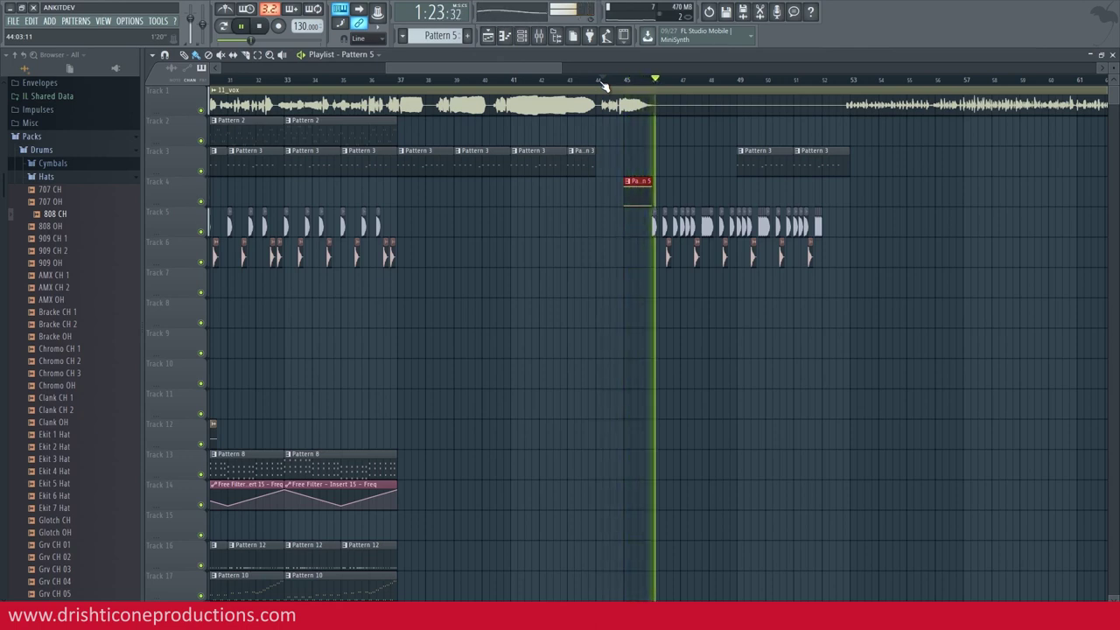
- Delete the two Pattern 3 clips at bars 49 and 51 on Track 3 and play the section from bar 46
right_click(768, 163)
right_click(806, 161)
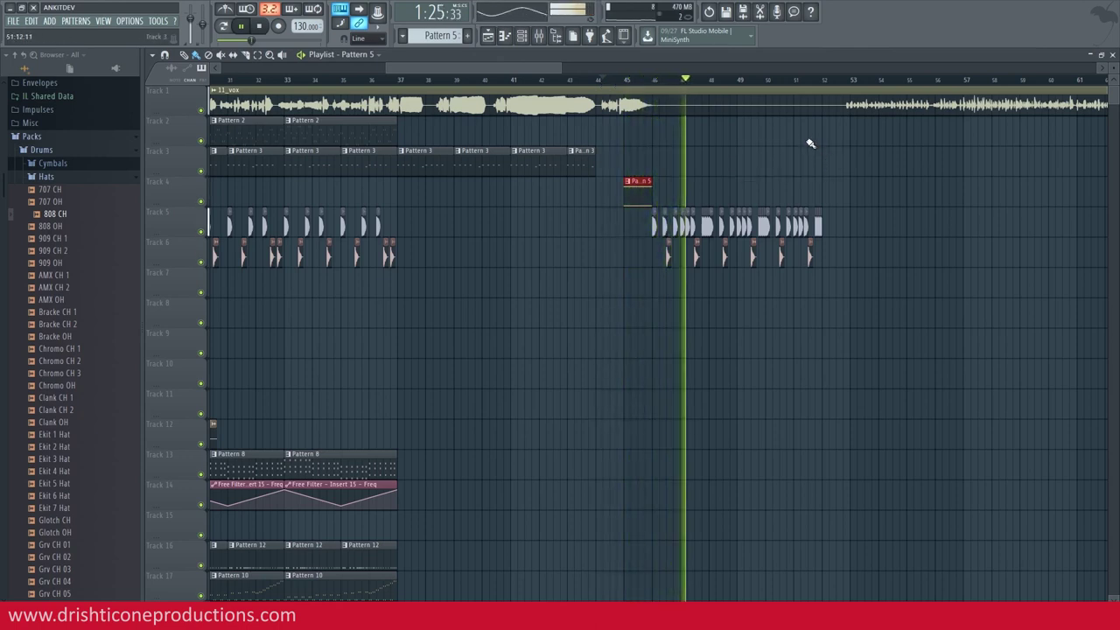
left_click(648, 84)
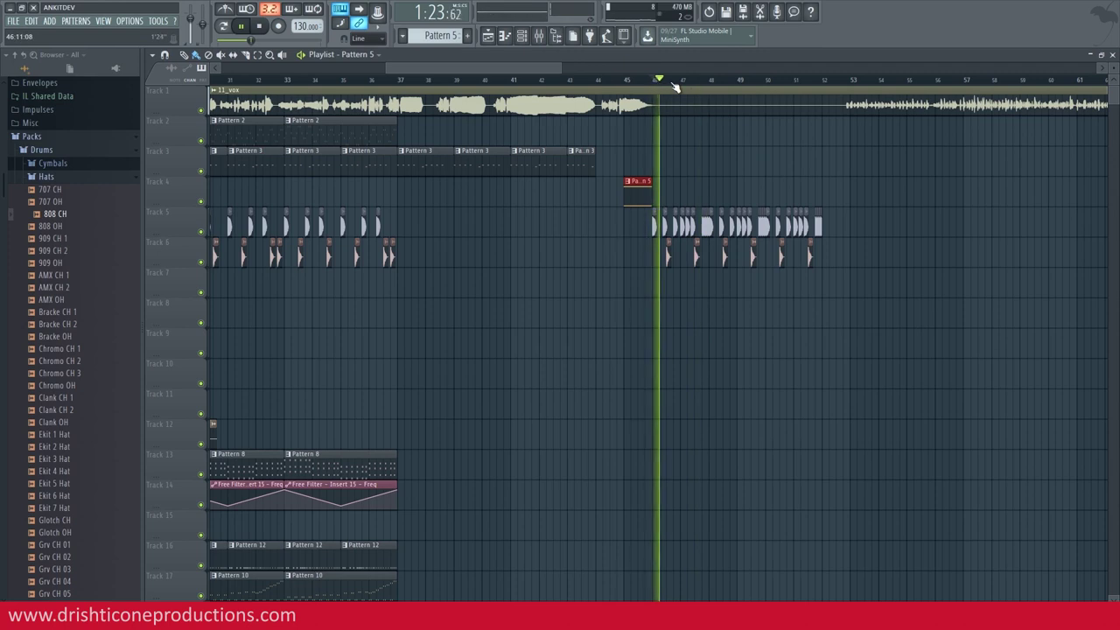
scroll(675, 87, "down", 2)
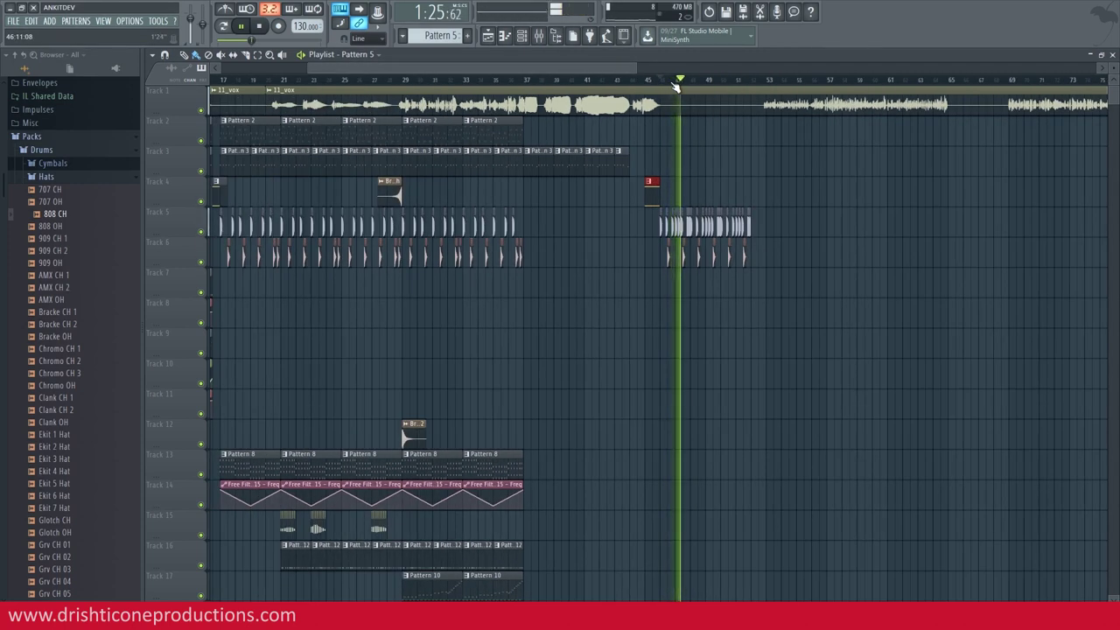
key("space")
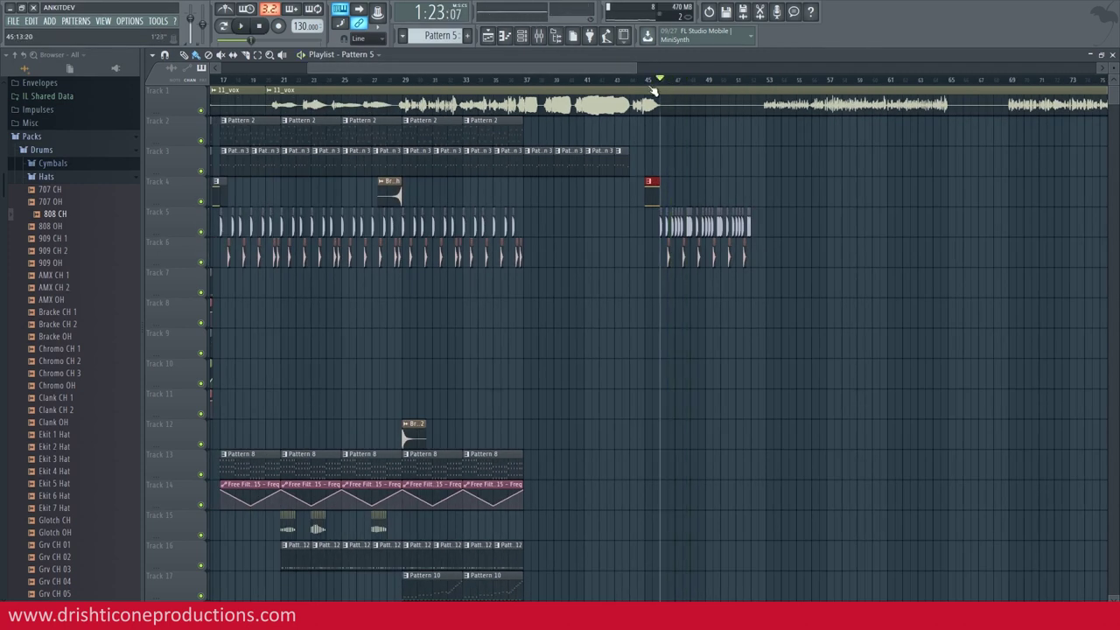
double_click(582, 105)
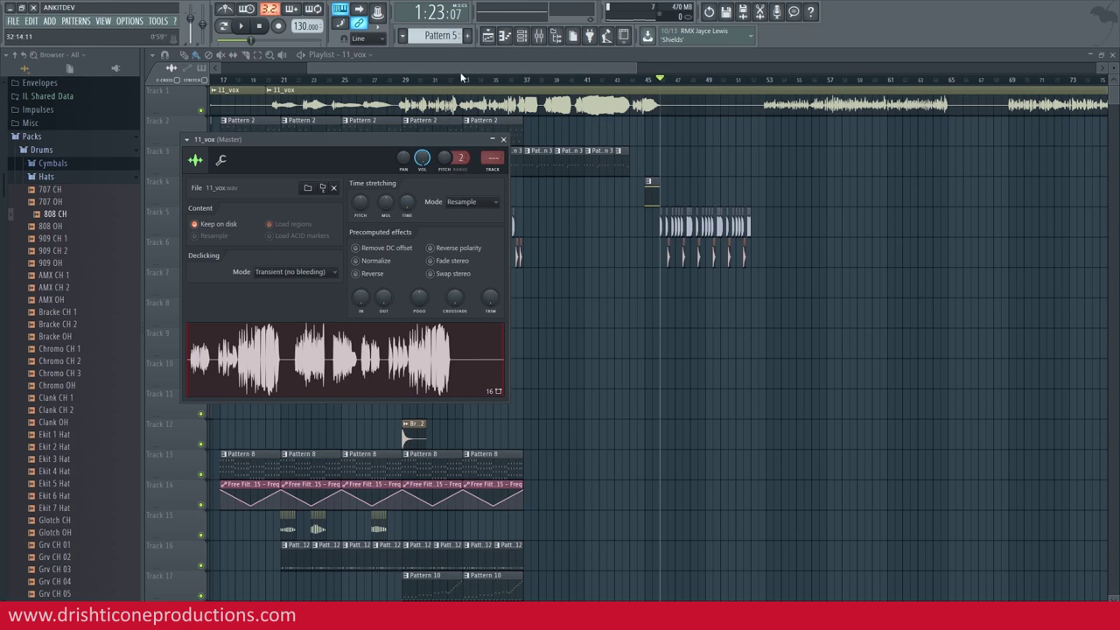
left_click(487, 70)
scroll(488, 70, "down", 3)
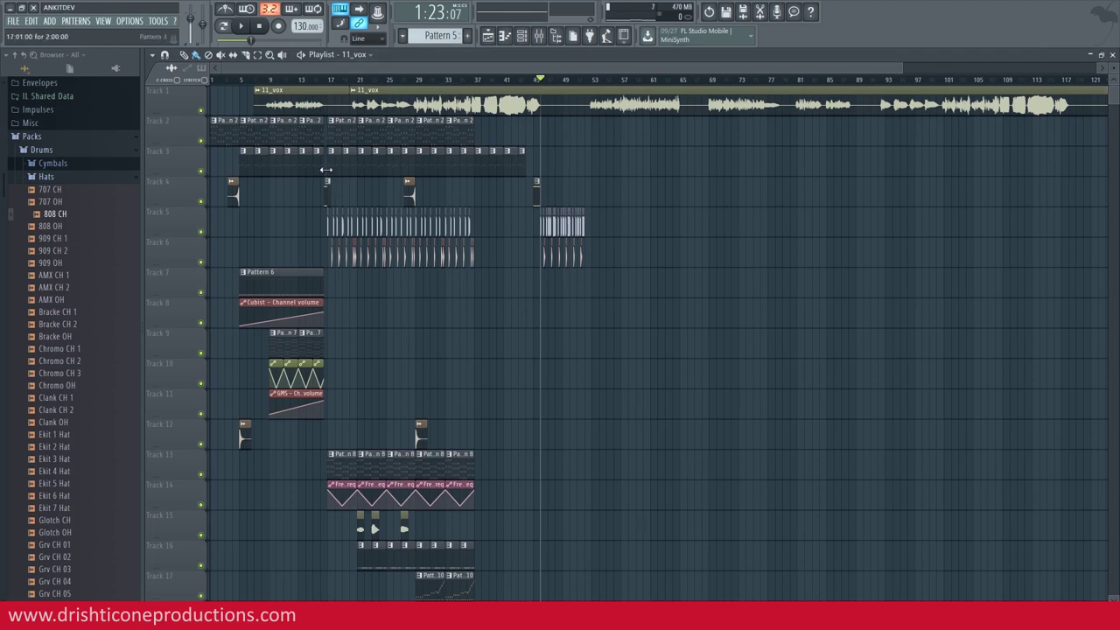
- Save the project as UJD in a new folder named "Ud jaane do tutorial" inside Projects 2017
key("ctrl+s")
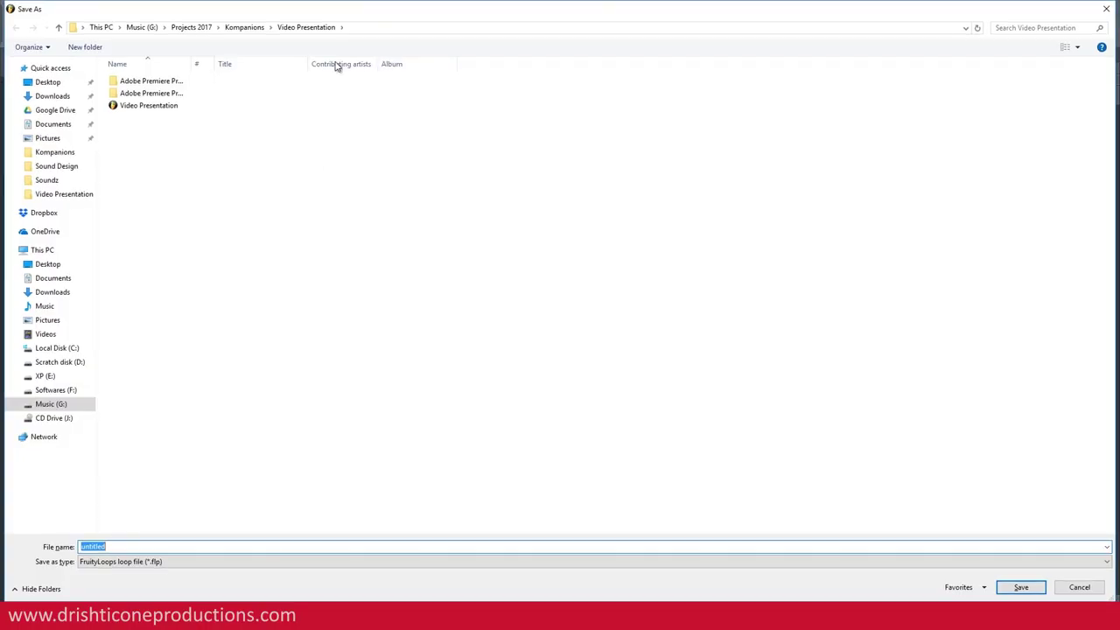
left_click(183, 28)
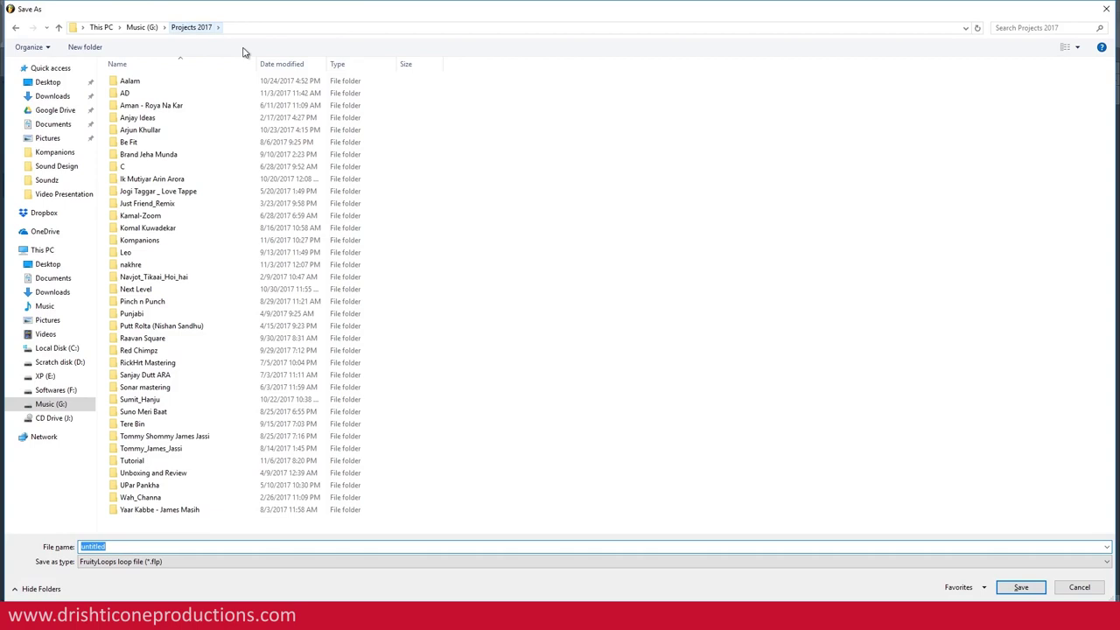
left_click(85, 46)
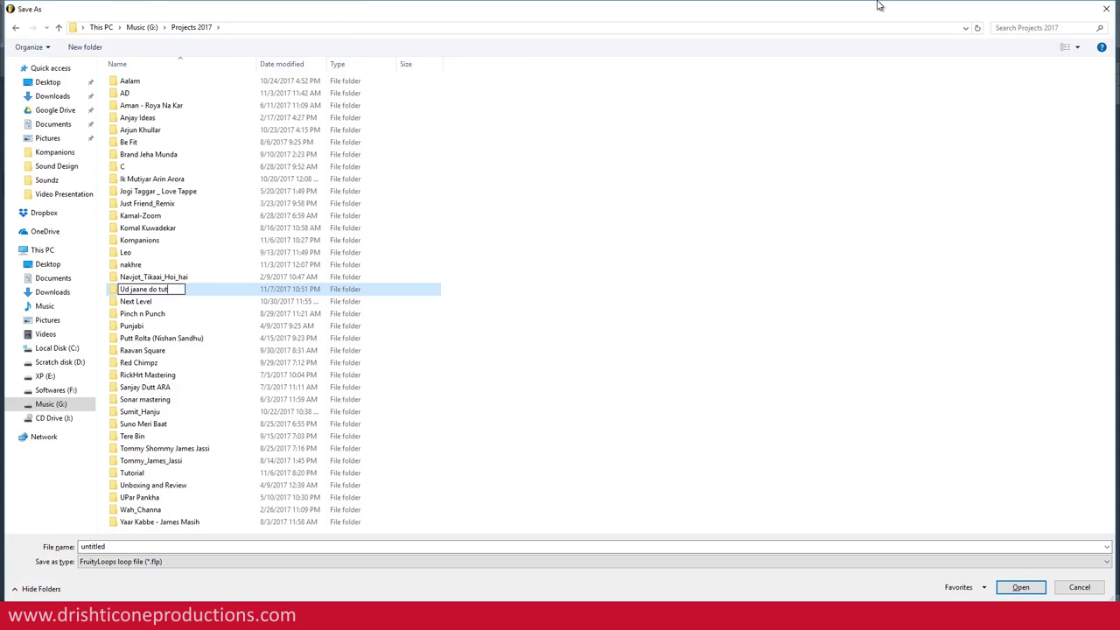
key("Return")
key("Return")
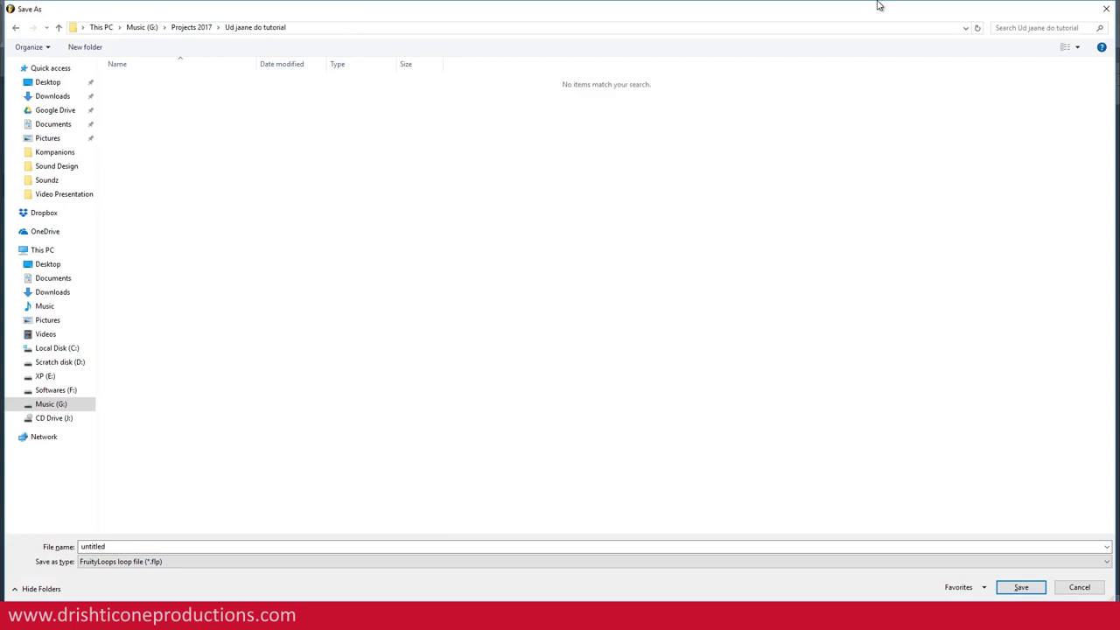
left_click(397, 546)
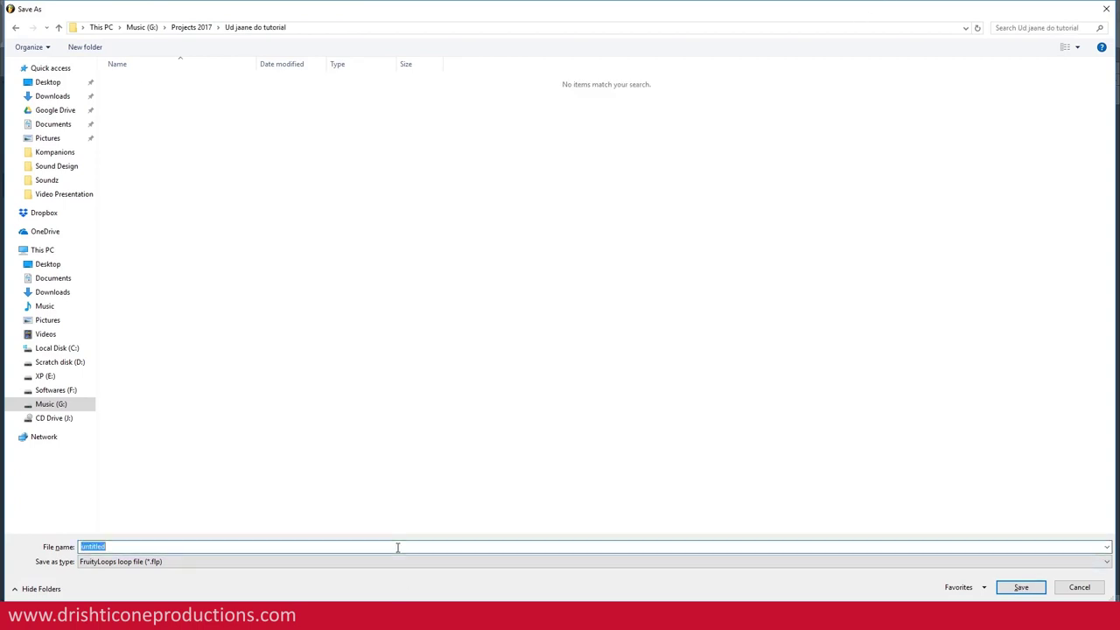
key("Return")
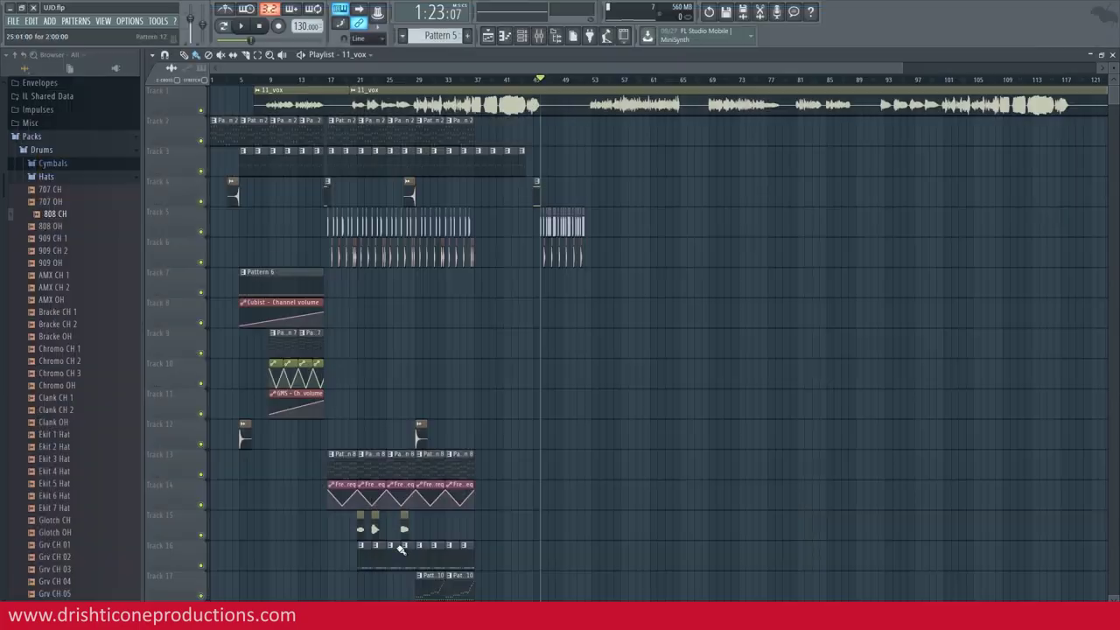
- Play the new drum section from bar 46 and the transition into it from bar 45
key("space")
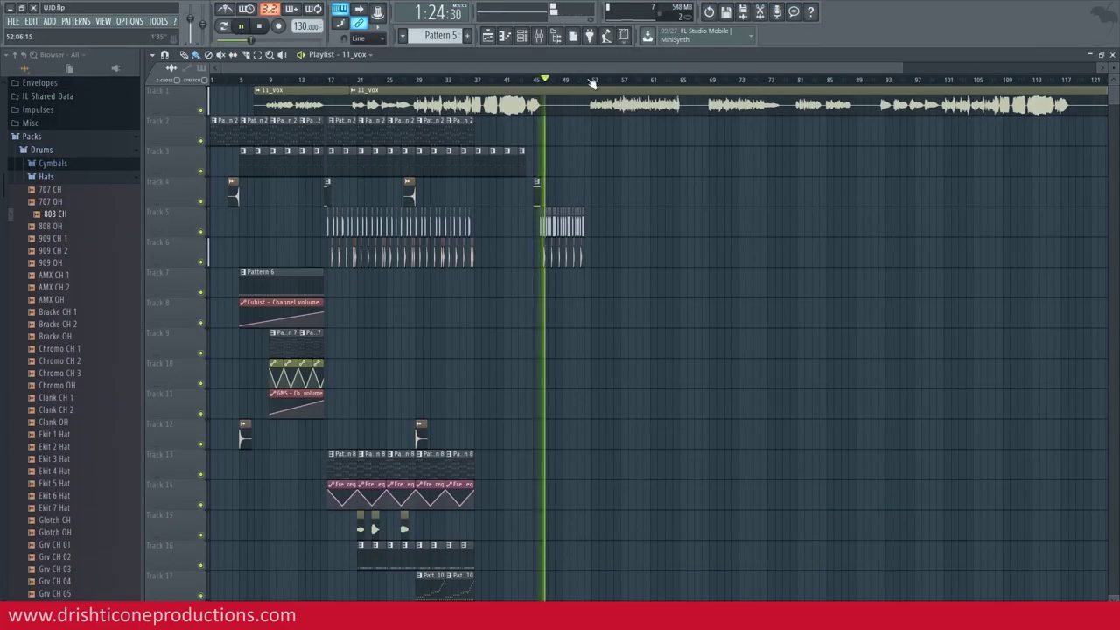
scroll(592, 83, "up", 2)
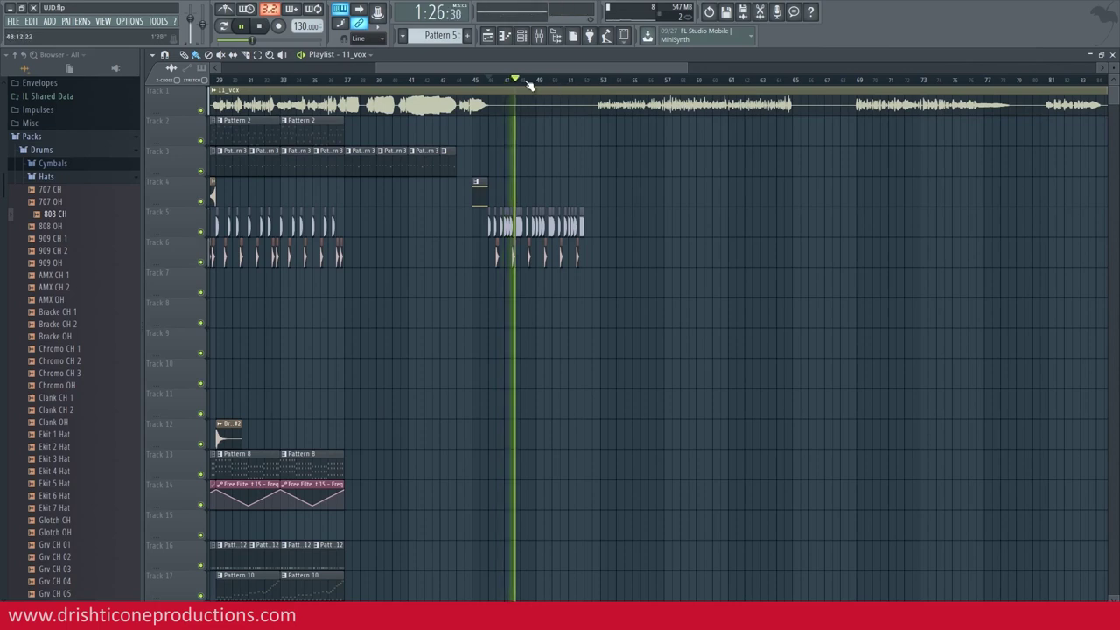
left_click(471, 80)
scroll(514, 83, "up", 3)
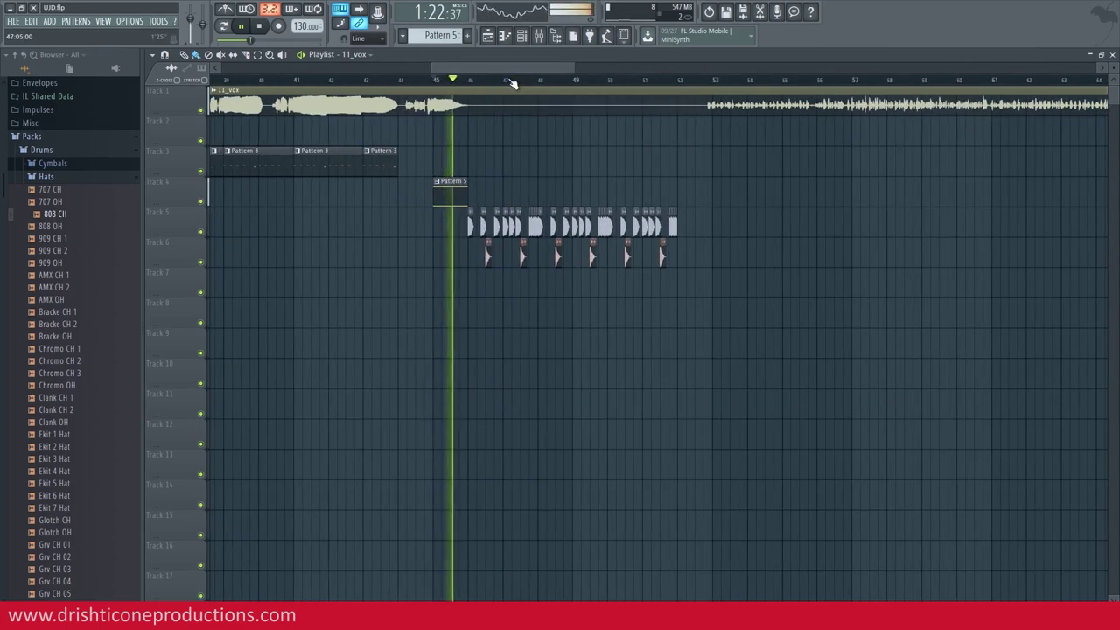
key("space")
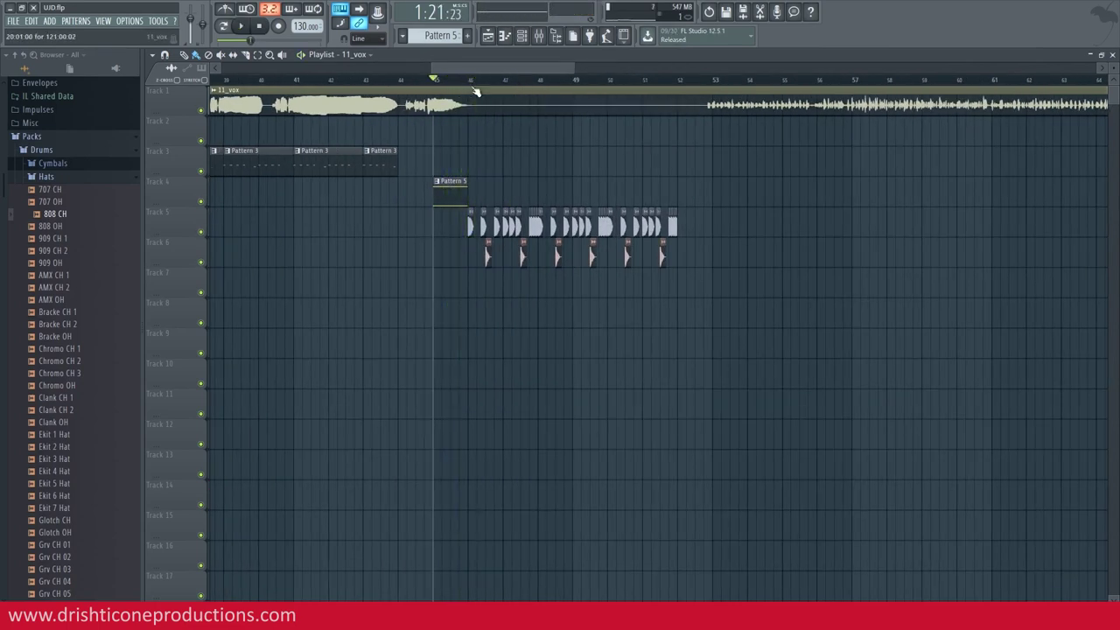
- Solo Track 1 to slice 11_vox at bars 46 and 48, delete the piece between the cuts, and unsolo the track
right_click(201, 111)
key("space")
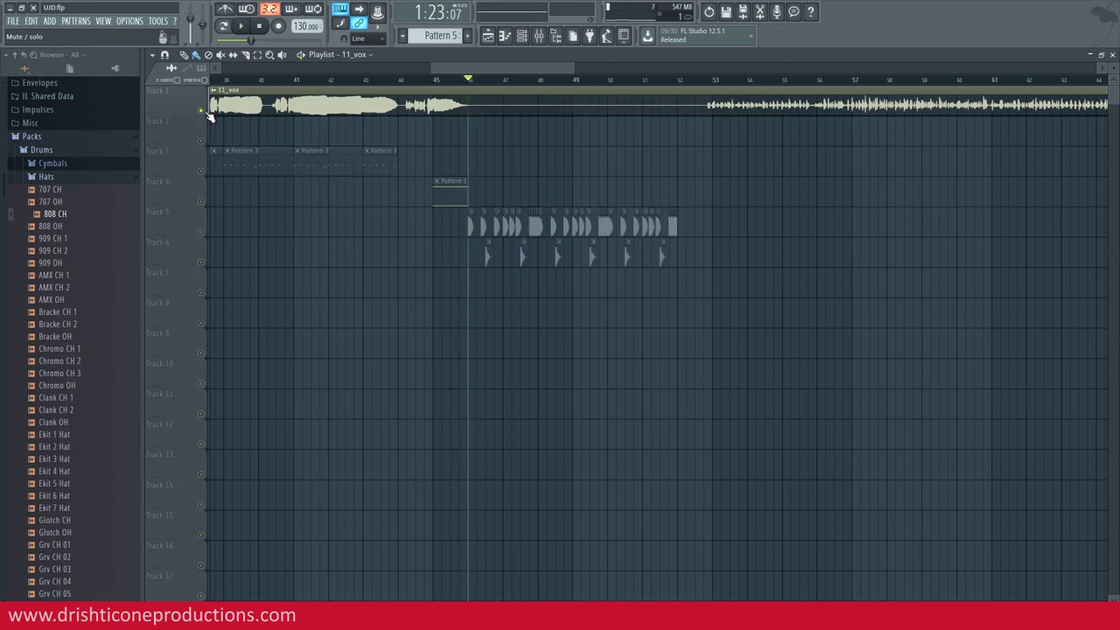
key("space")
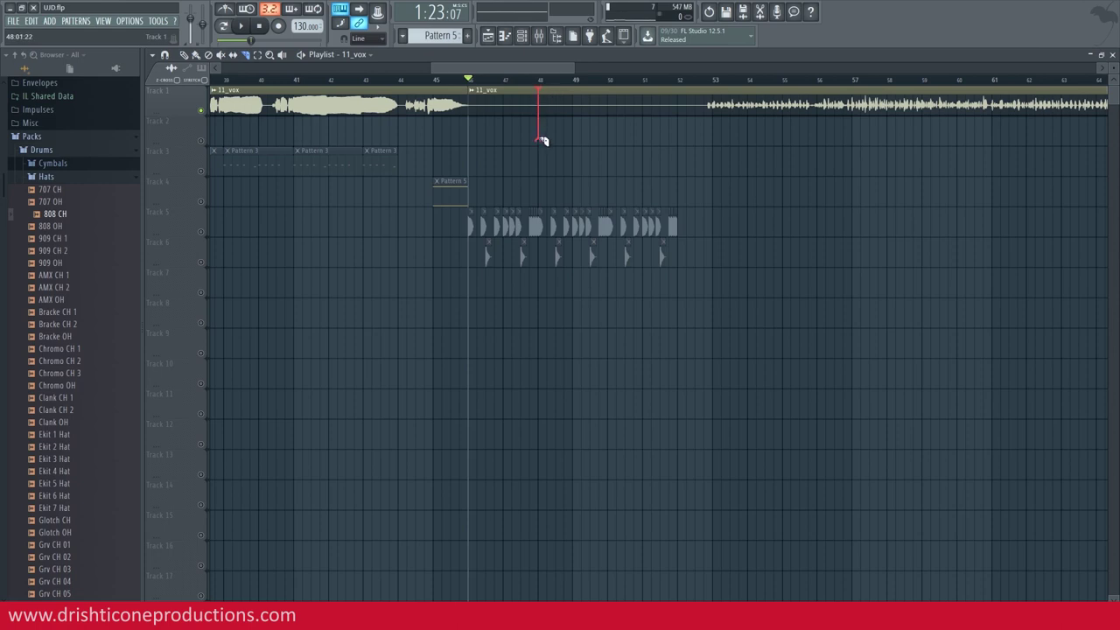
left_click_drag(538, 139, 539, 142)
right_click(206, 113)
right_click(204, 113)
right_click(203, 112)
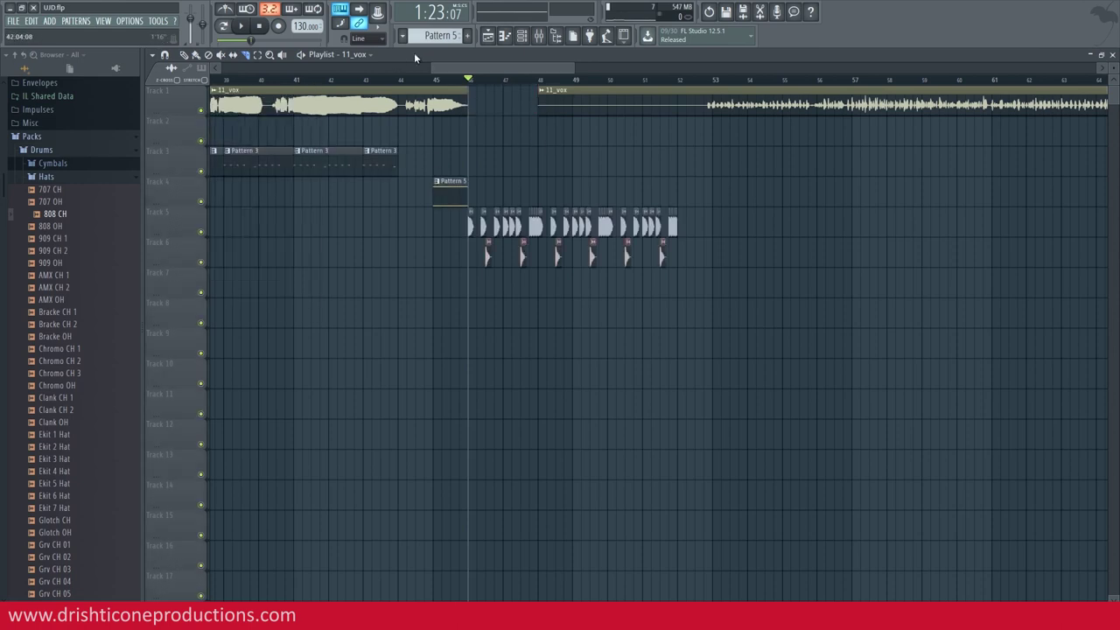
- Play the arrangement from bar 45 through the transition into the drums and the vocal gap
left_click(443, 82)
key("space")
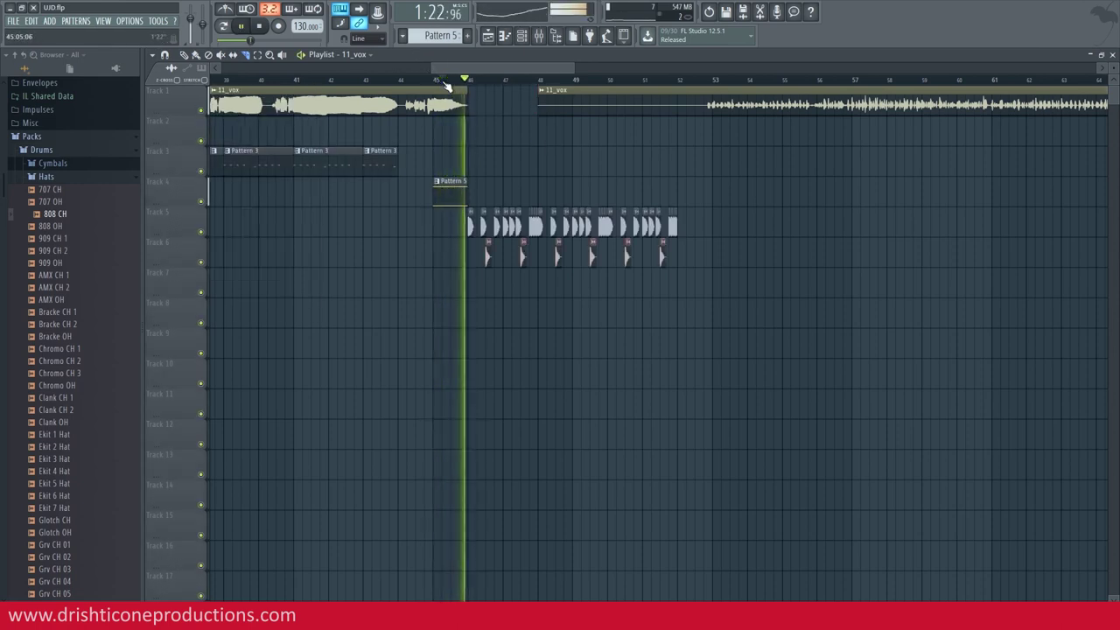
left_click(481, 230)
- Stop playback and switch to the empty Pattern 16
left_click(467, 36)
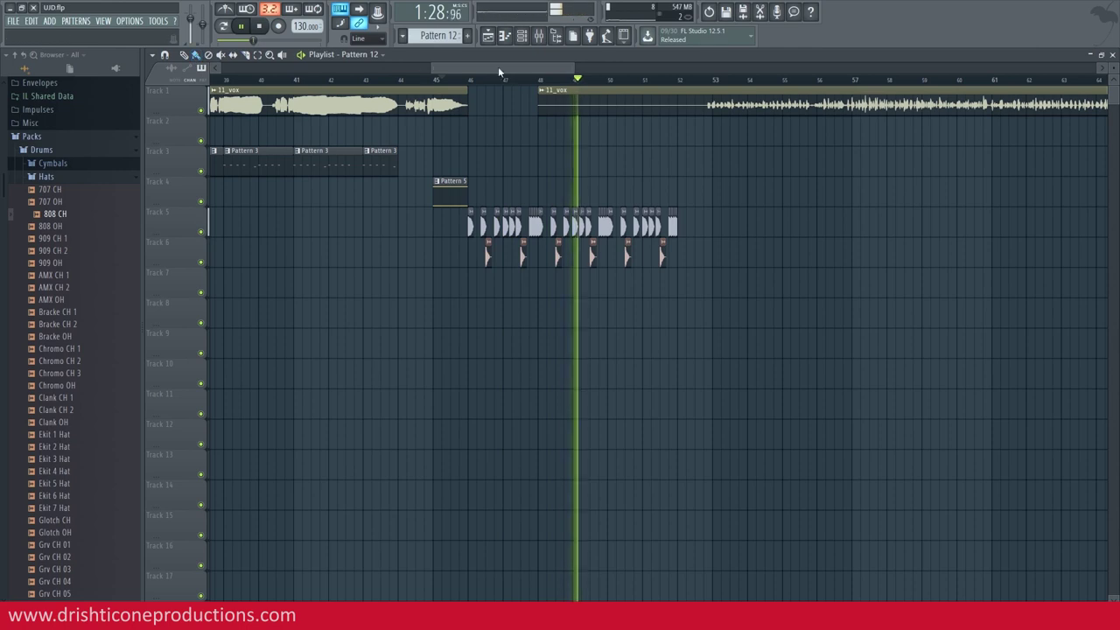
scroll(525, 87, "down", 3)
scroll(505, 240, "down", 6)
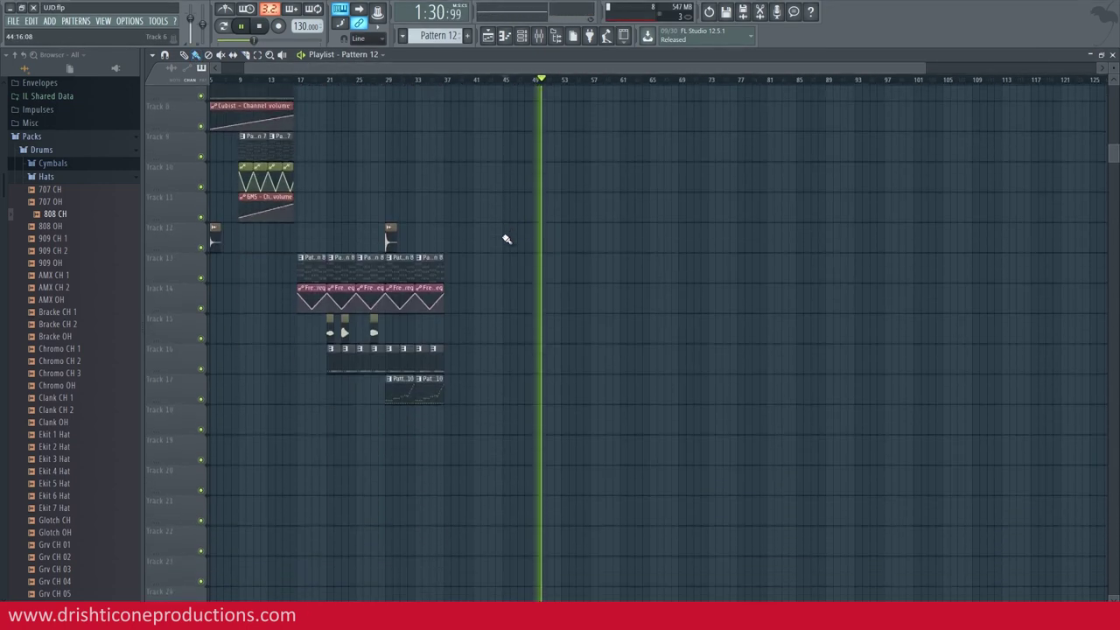
key("space")
left_click(506, 373)
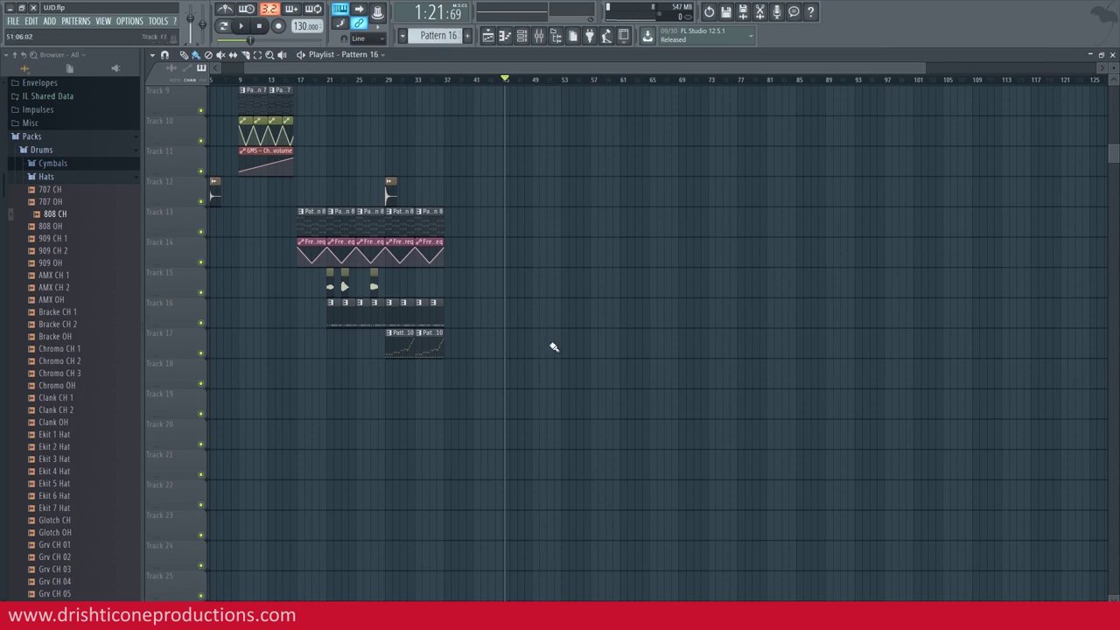
- Add a 3x Osc channel to the channel rack and replace its generator with Harmor
key("F6")
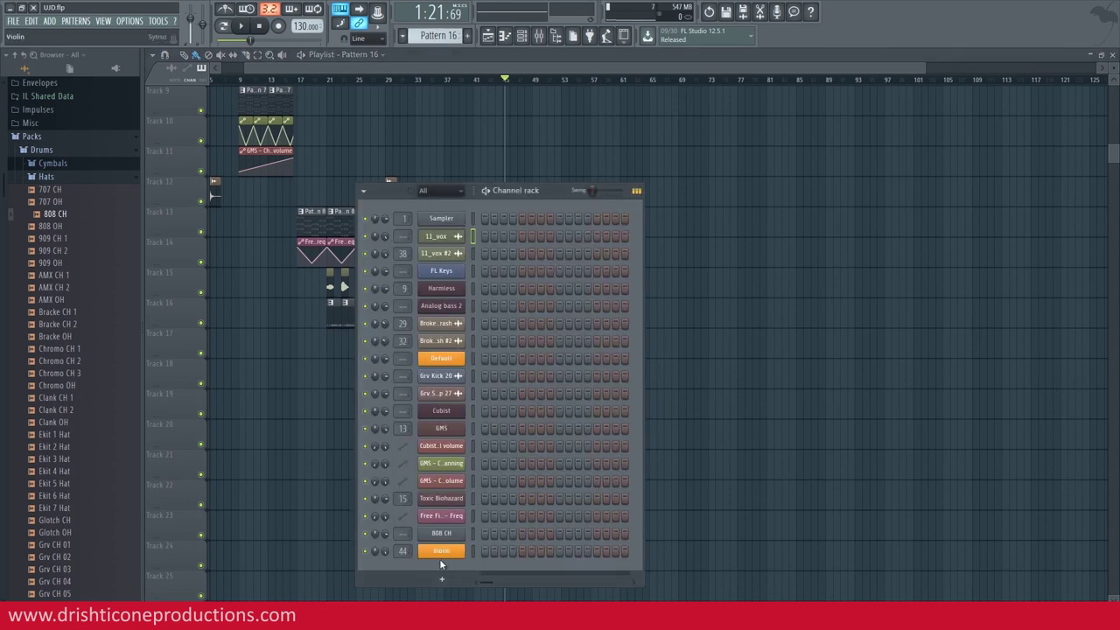
left_click(576, 145)
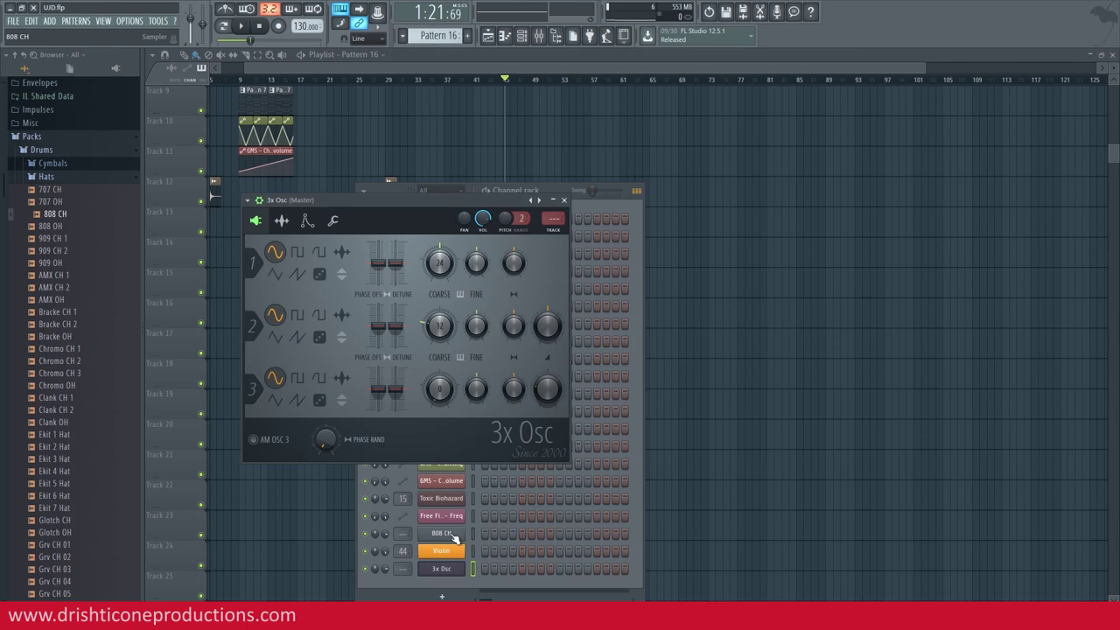
right_click(450, 569)
mouse_move(499, 570)
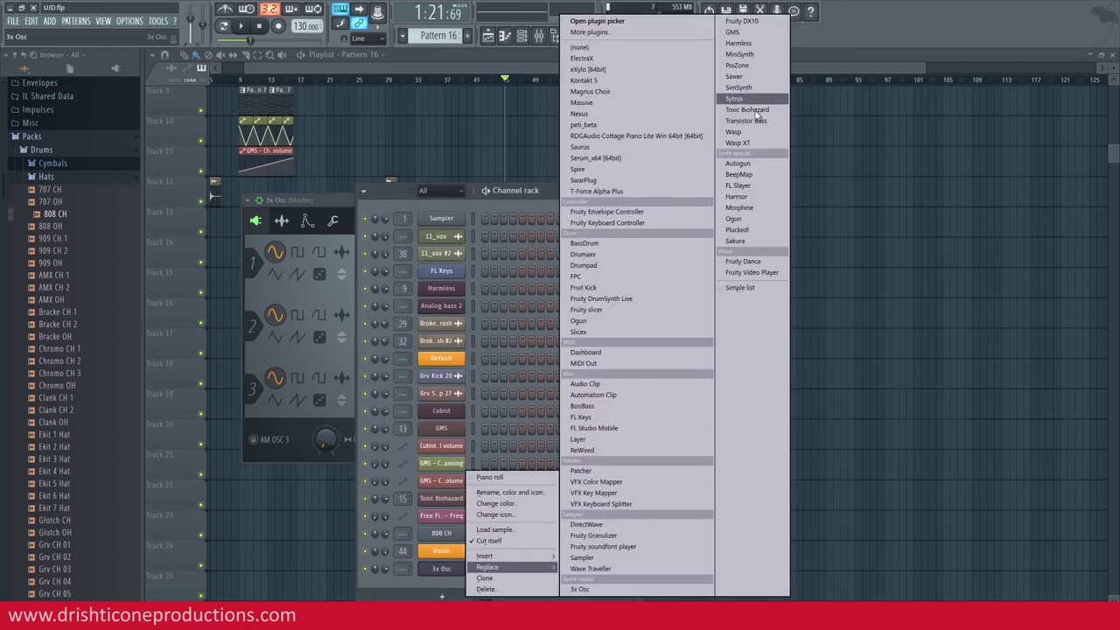
left_click(759, 195)
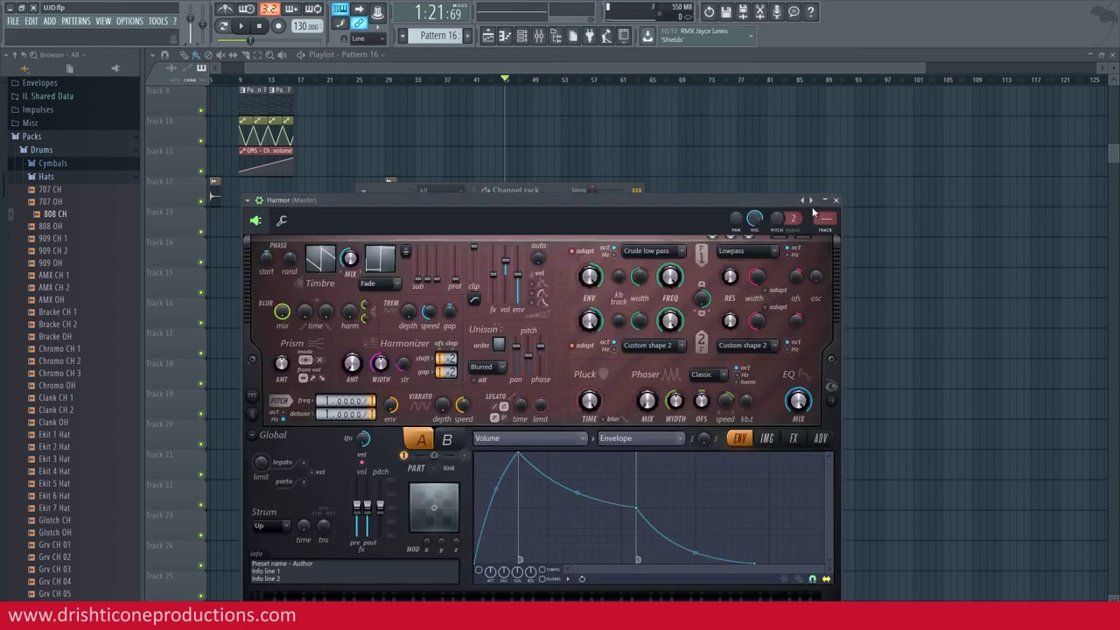
- Load the Aural Psynapse lead preset in Harmor and close the plugin window
right_click(810, 200)
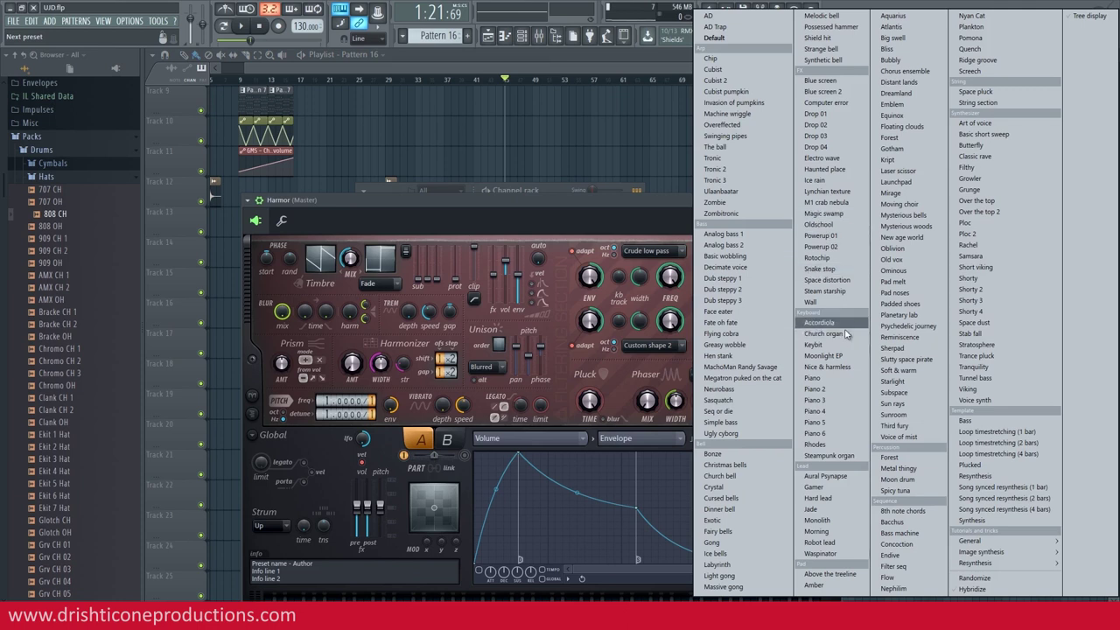
left_click(840, 479)
left_click(842, 200)
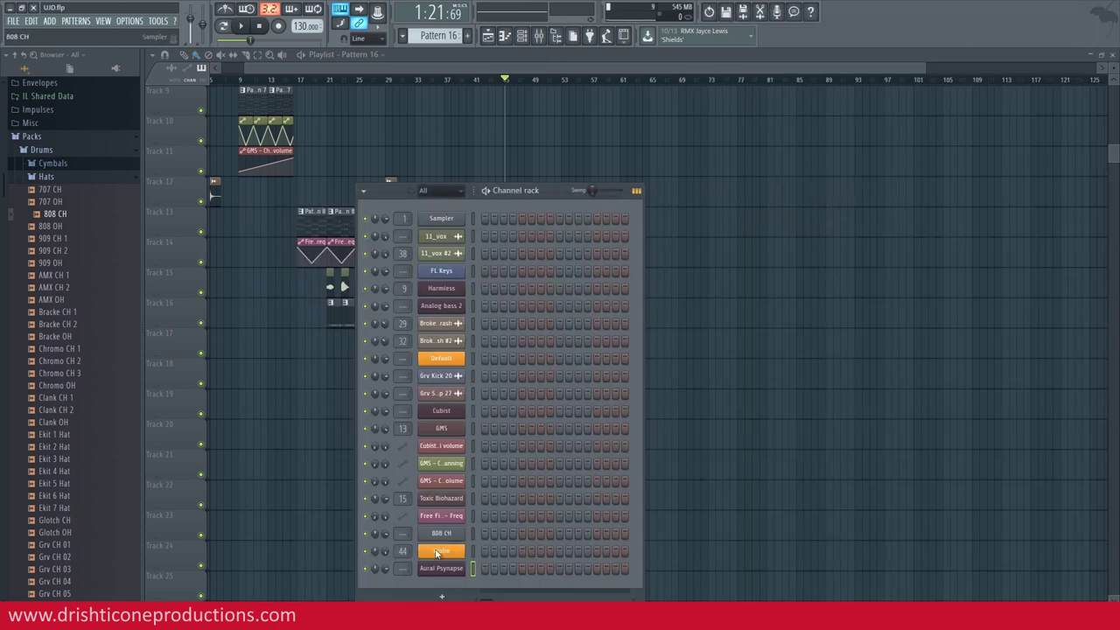
- In the Aural Psynapse piano roll, place a C#6 note at bar 1, shorten it to three beats and audition it
right_click(460, 570)
left_click(493, 481)
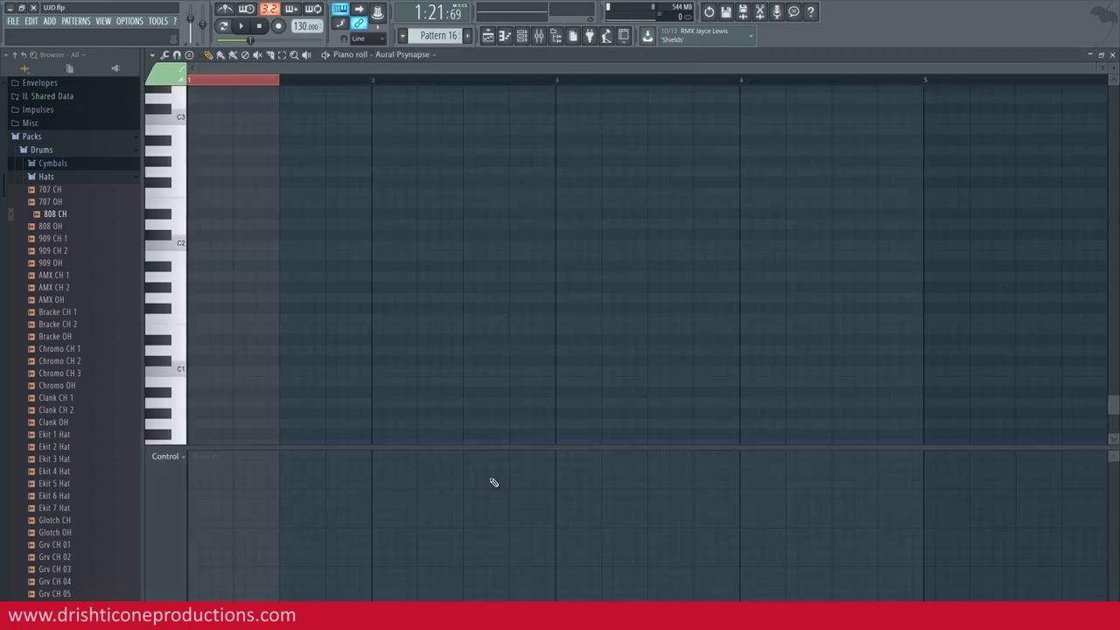
left_click_drag(342, 257, 103, 240)
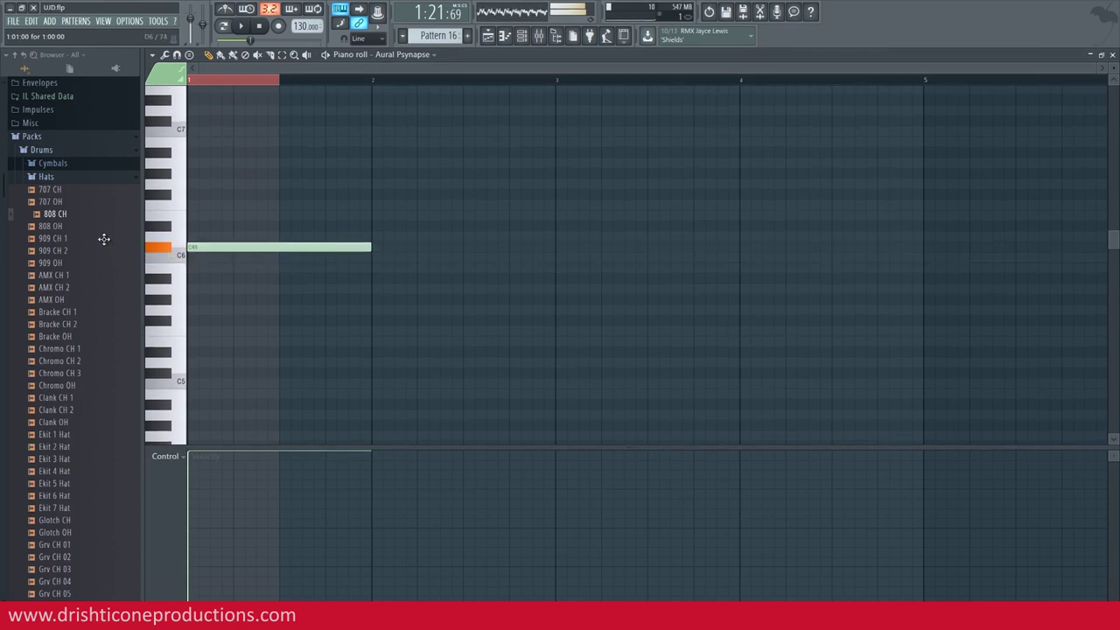
left_click(194, 81)
key("space")
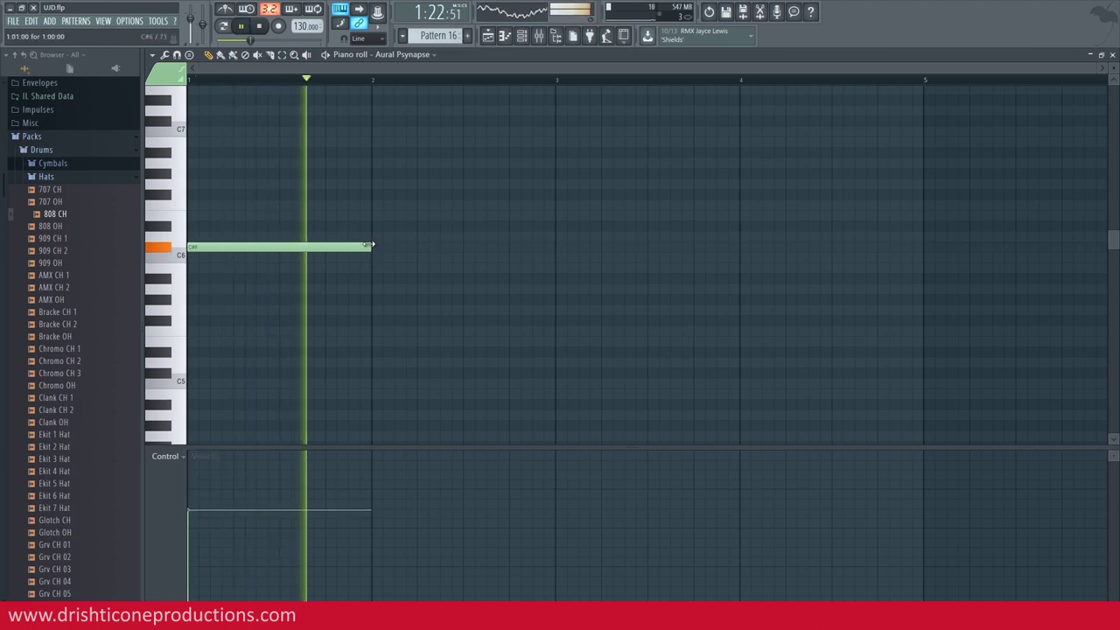
key("space")
left_click_drag(370, 247, 328, 251)
key("space")
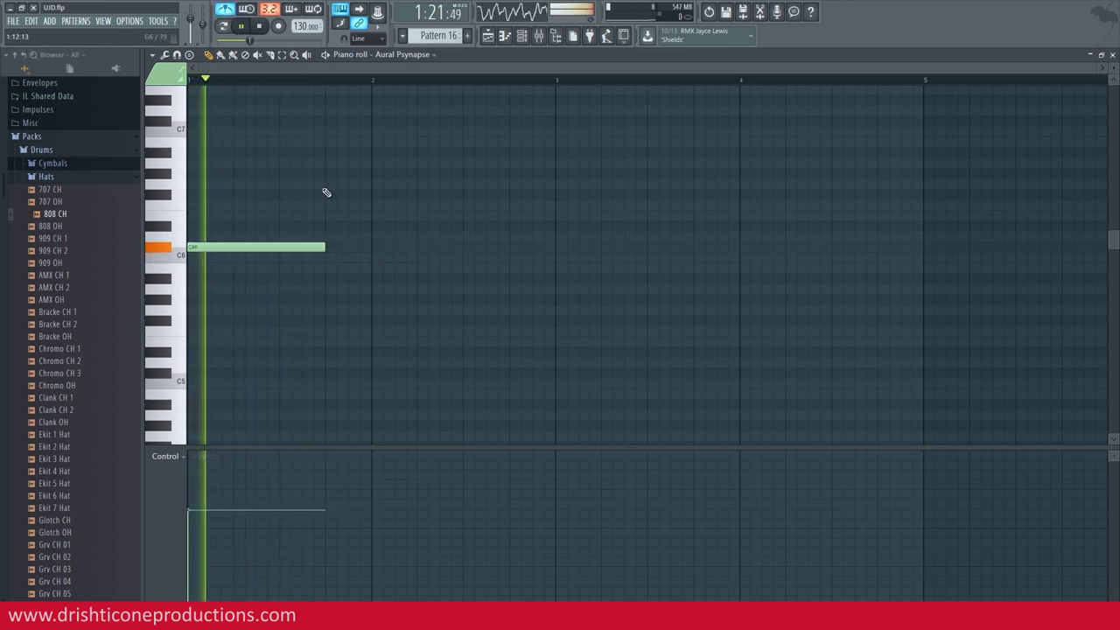
- Add a one-beat E6 note on beat 4 of bar 1 and a three-beat G#6 note at bar 2, and play them
left_click(331, 215)
key("space")
left_click_drag(371, 192, 371, 173)
key("space")
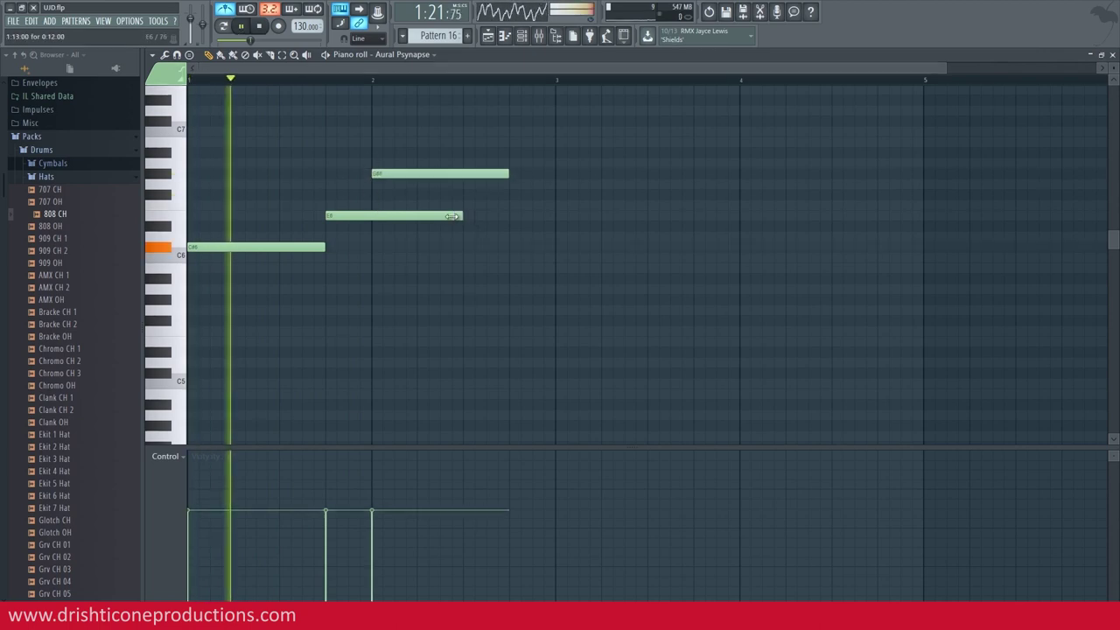
left_click_drag(463, 217, 372, 217)
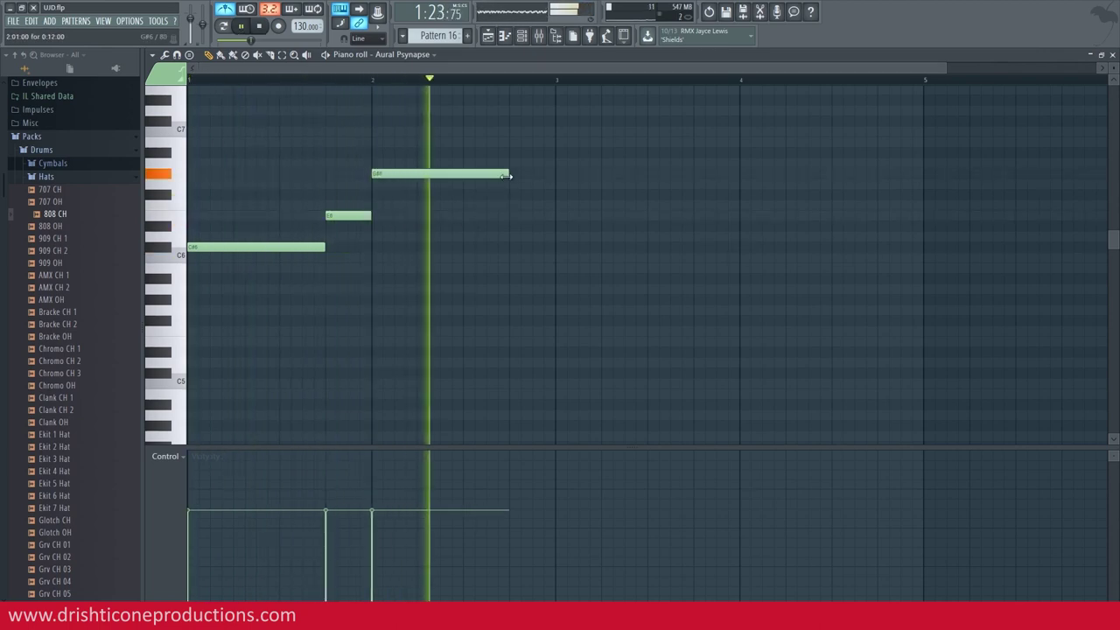
key("space")
- Place a one-beat F#6 note at bar 3 and play the melody from there
left_click(557, 193)
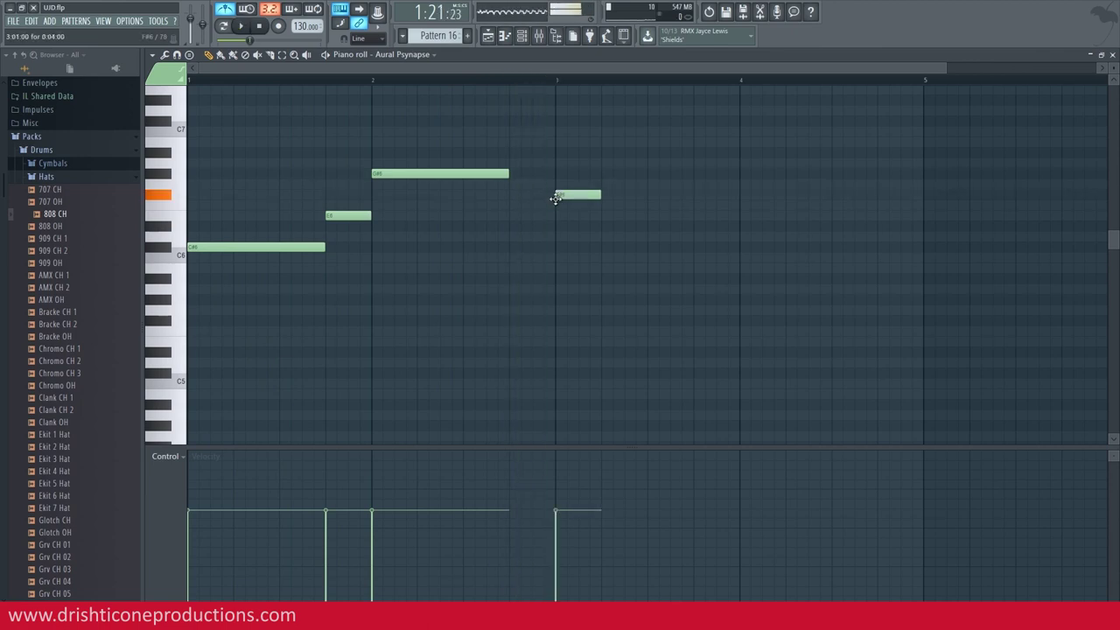
left_click(560, 80)
key("space")
key("space")
key("space")
mouse_move(600, 197)
left_mouse_down()
mouse_move(635, 202)
mouse_move(614, 198)
left_mouse_up()
key("space")
- Add four very short F#6 notes across beat 2 of bar 3, trim the F#6 before them, and play the phrase
left_click(612, 196)
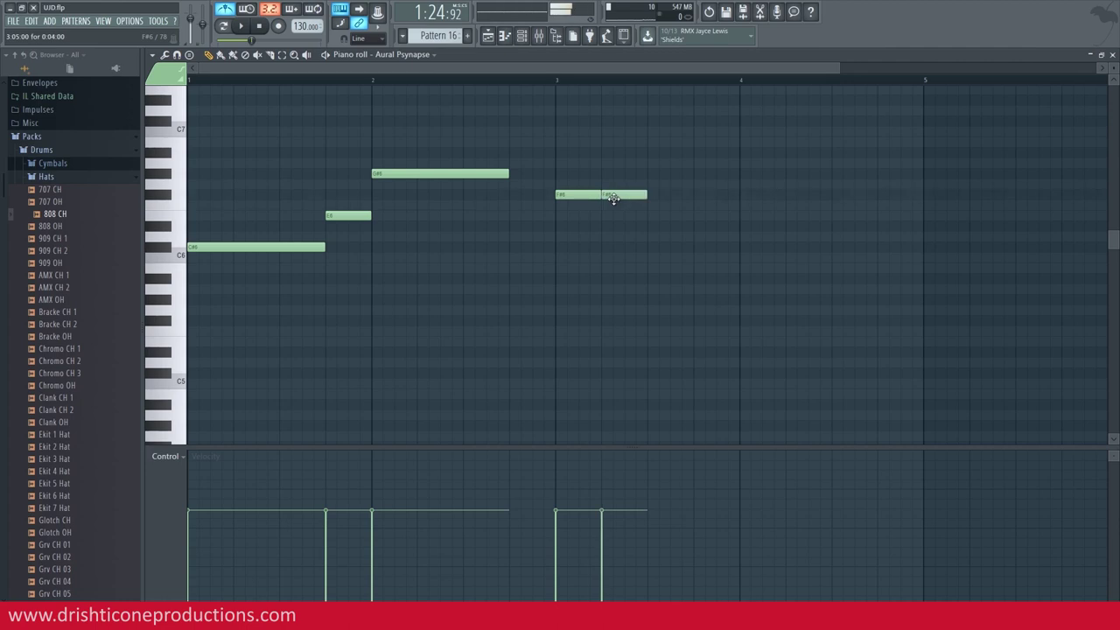
left_click(614, 195)
left_click(625, 196)
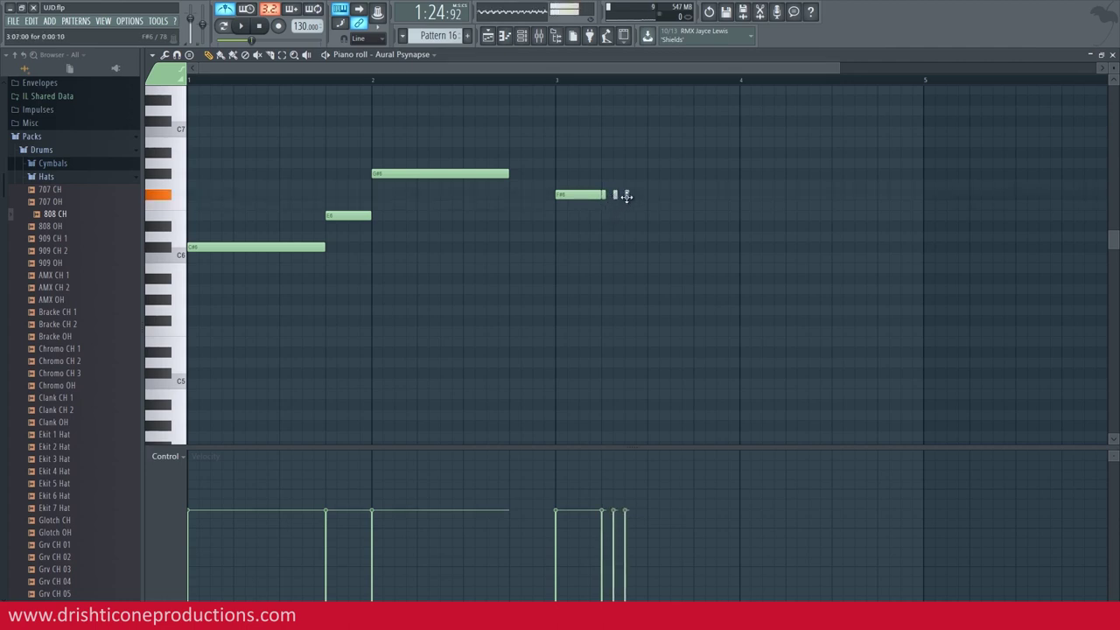
key("space")
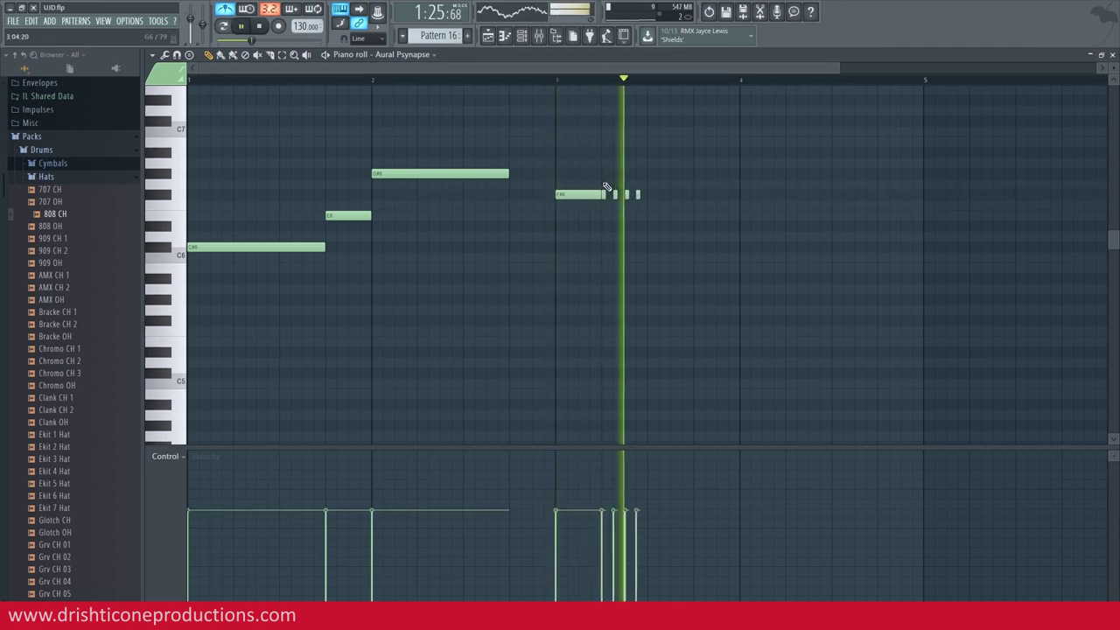
key("space")
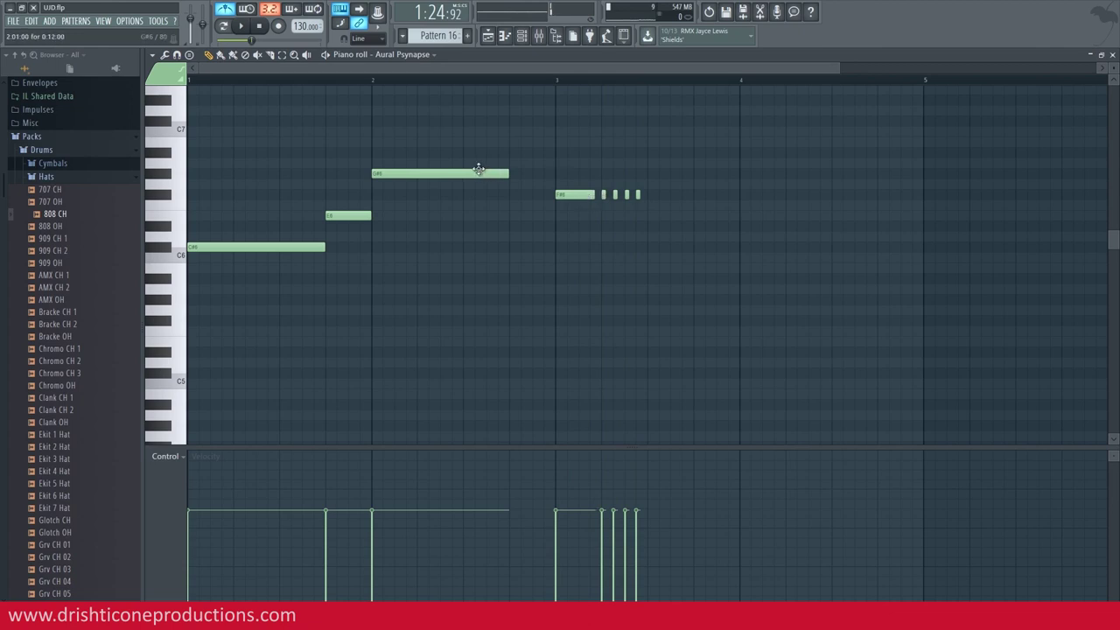
key("space")
key("space")
- Add a three-beat note on beat 3 of bar 3, lower it to E6, and audition the phrase
left_click(649, 205)
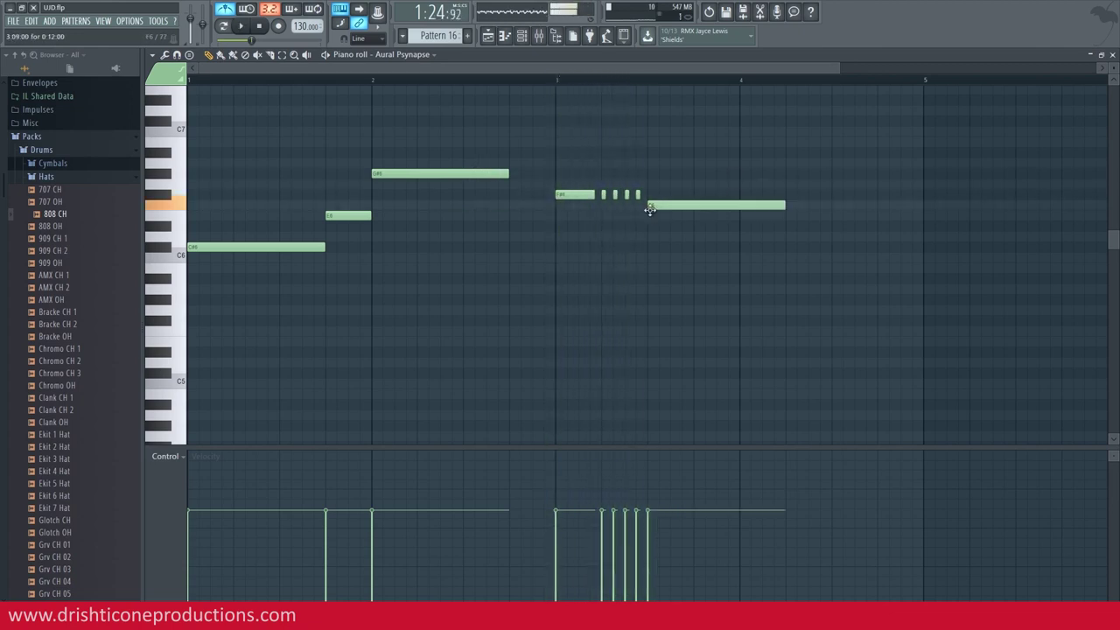
left_click_drag(649, 208, 649, 218)
key("space")
key("space")
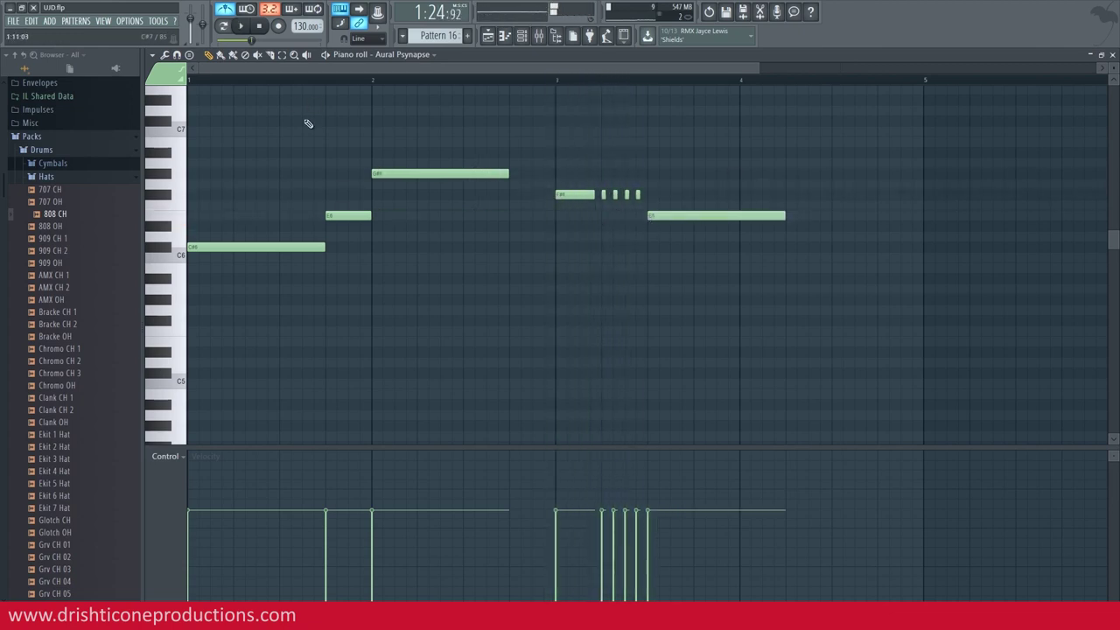
- Play the melody from bar 1 and shorten the opening C#6 note to one beat
left_click(191, 82)
key("space")
key("space")
key("space")
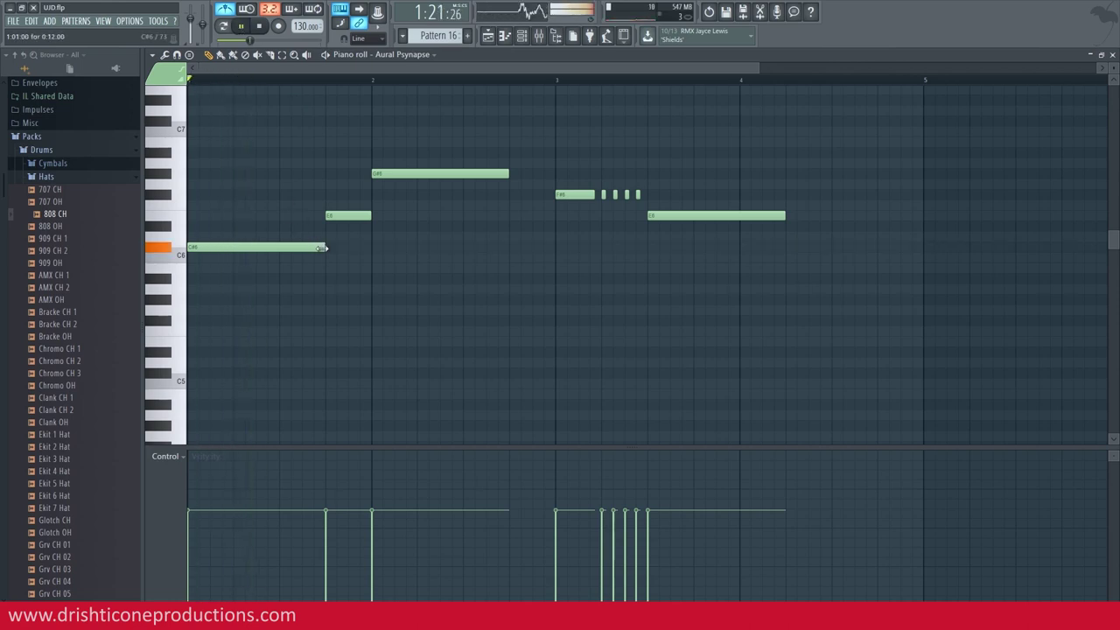
key("space")
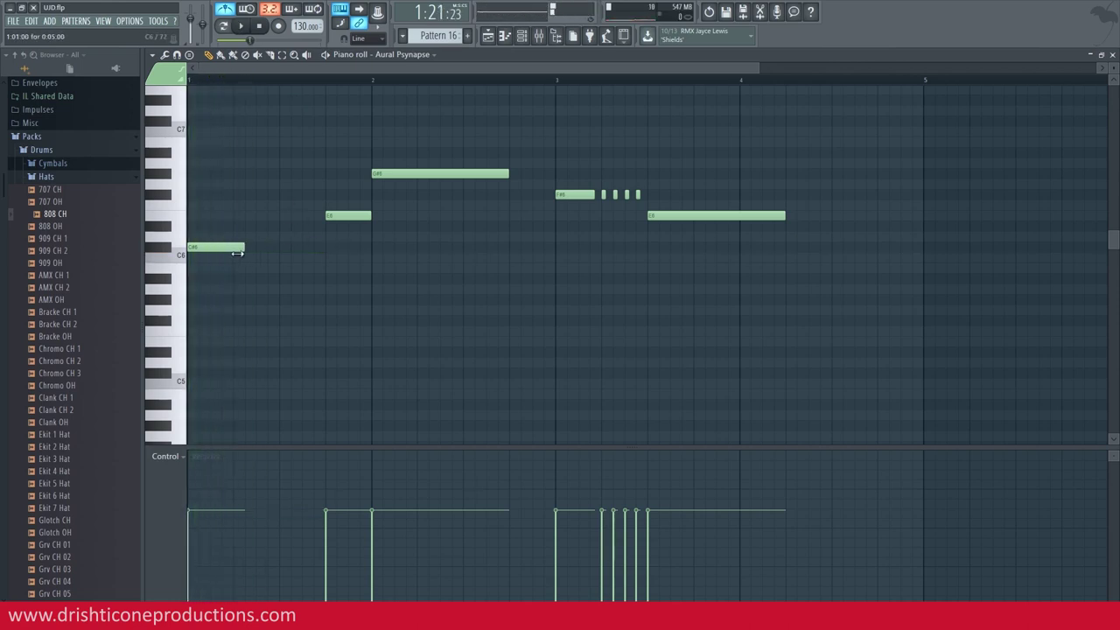
- Place three short G#6 notes across beat 2 of bar 1 with the snap set to 1/3 beat, and play them
left_click(232, 175)
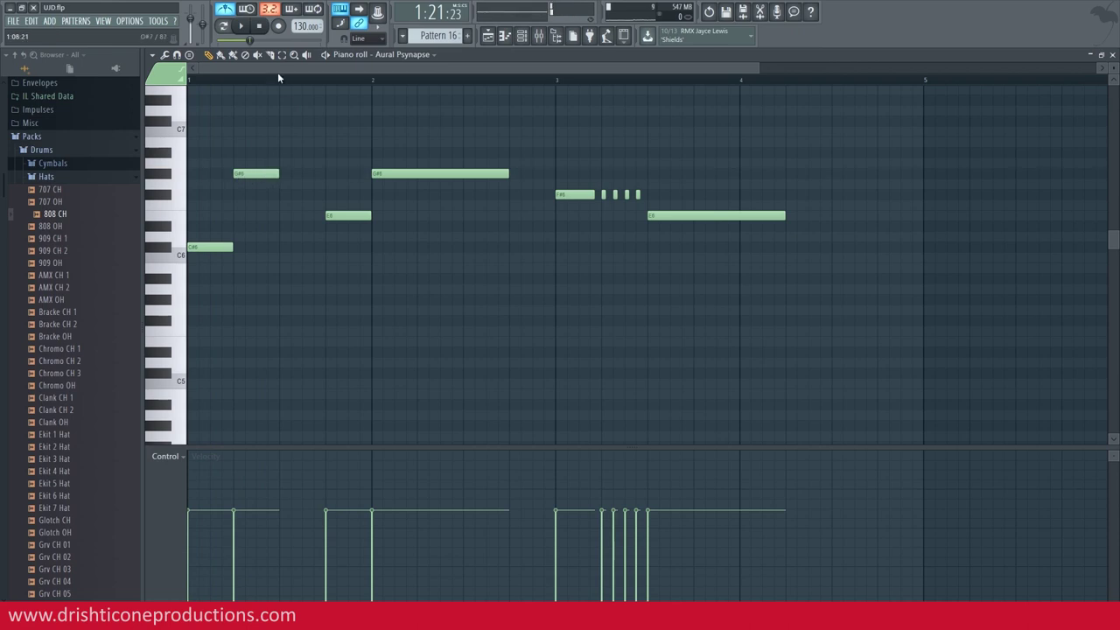
left_click(361, 38)
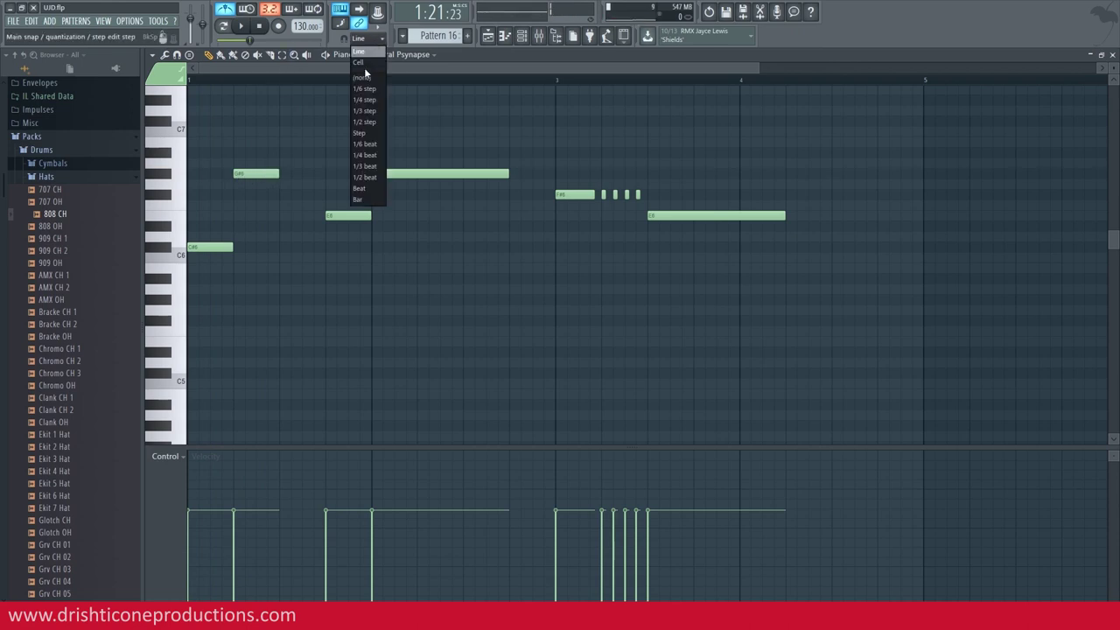
left_click(363, 166)
left_click(252, 173)
left_click(266, 173)
key("space")
key("space")
- Move the bar 1 E6 note to beat 3, trying F#6 before returning it to E6, and audition each pitch
left_click_drag(341, 216, 298, 193)
key("space")
key("space")
left_click_drag(299, 194, 301, 216)
key("space")
key("space")
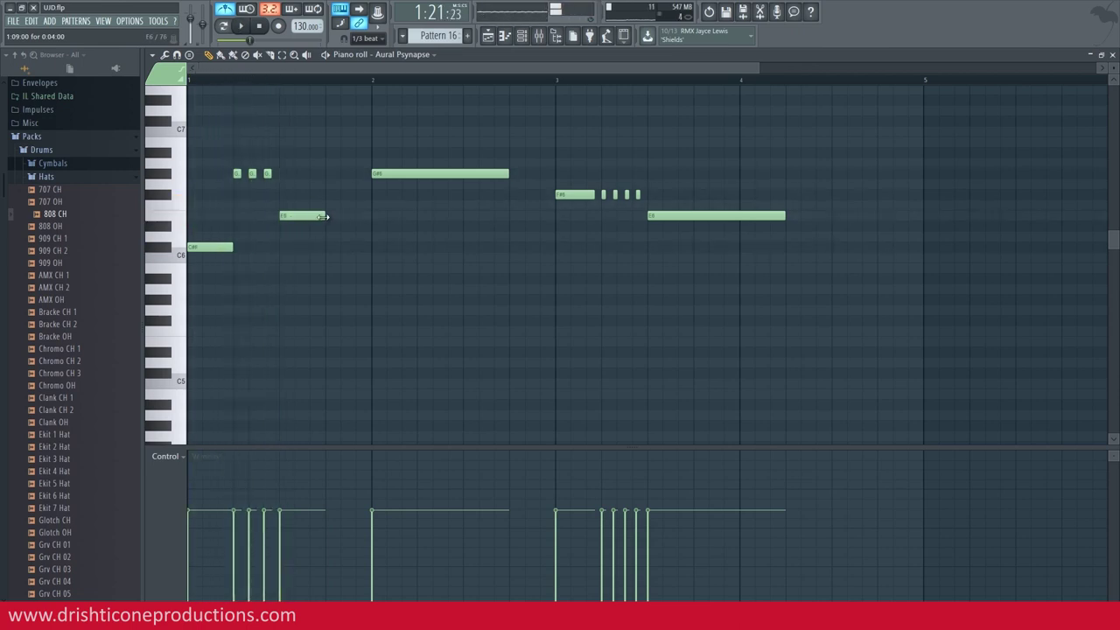
- Set the snap to Line, shorten the E6 on beat 3 to under half a beat, and add two short E6 notes after it
left_click(365, 39)
left_click(368, 56)
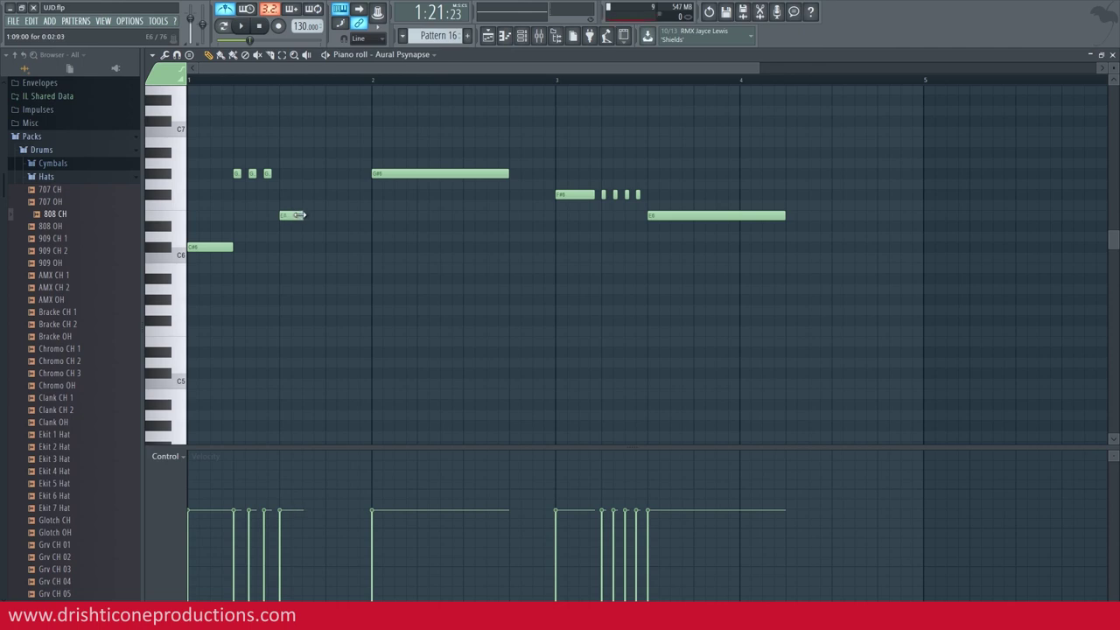
left_click(308, 216)
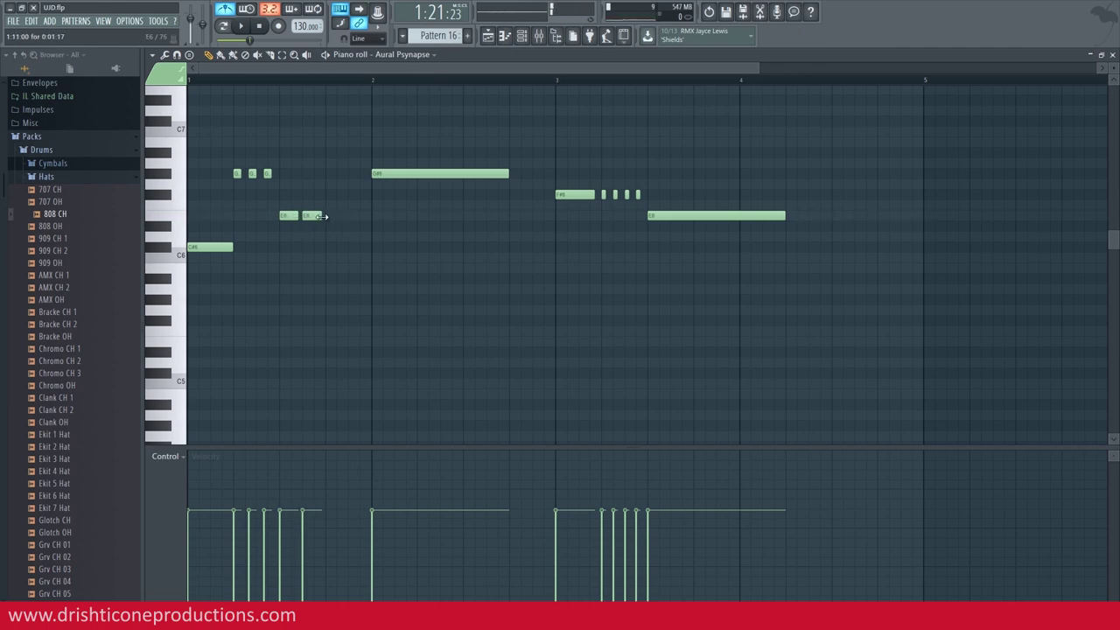
left_click(317, 216)
- Fill beat 4 of bar 1 with two half-beat F#6 notes, delete the long G#6 at bar 2, and play bar 1
left_click_drag(327, 174, 327, 196)
left_click(352, 196)
key("space")
right_click(383, 174)
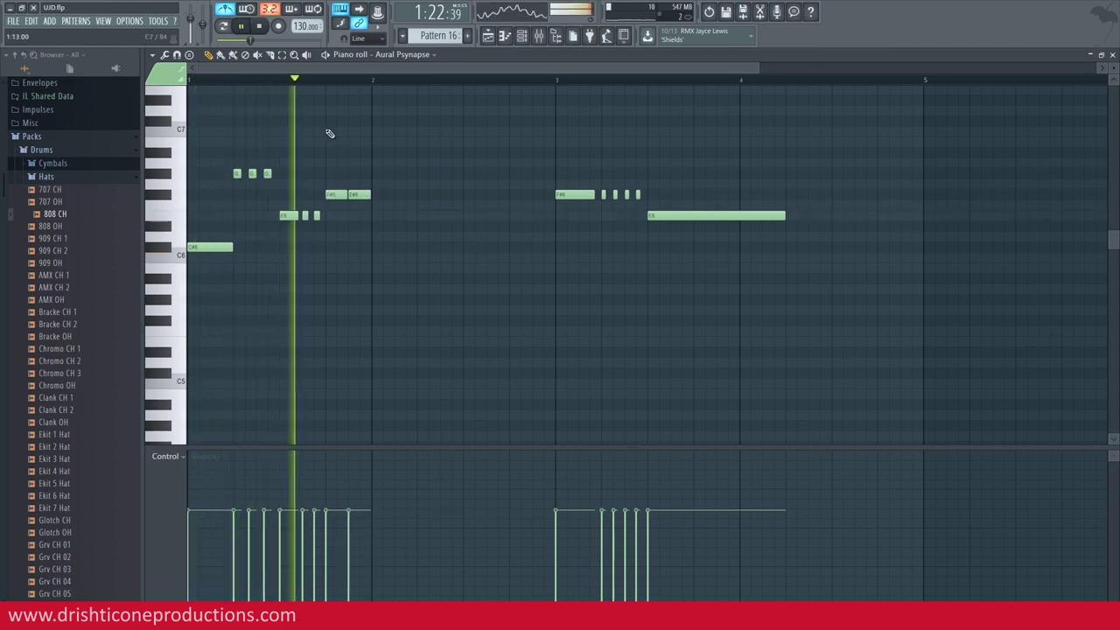
key("space")
- Place a one-beat C#6 at bar 2 and three short G#6 notes on its second beat with 1/3 beat snap
left_click(377, 248)
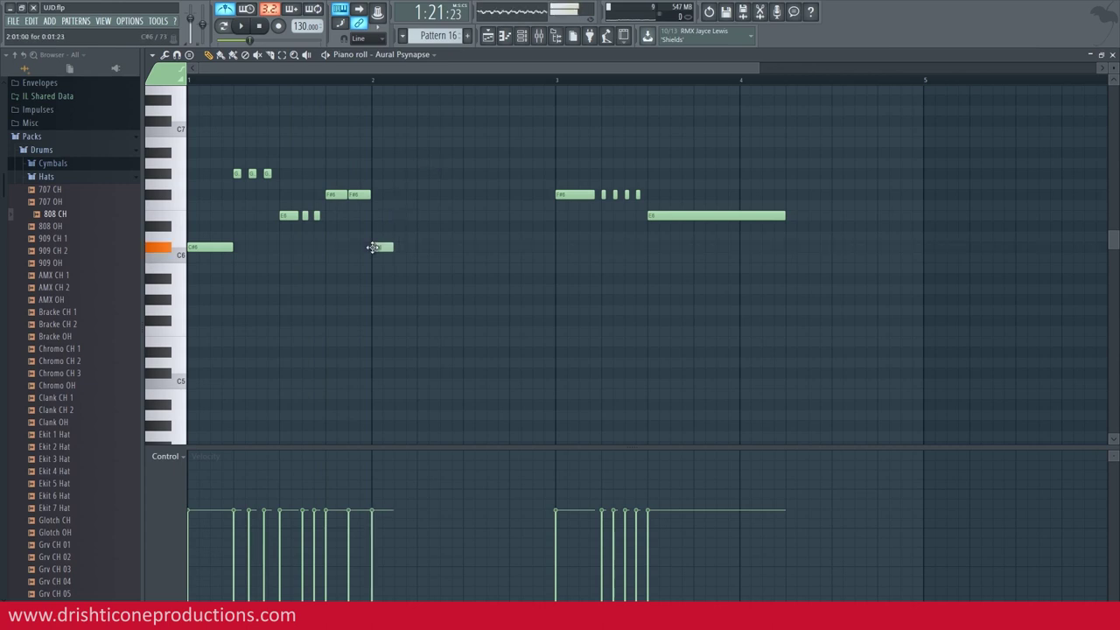
left_click(420, 174)
left_click(362, 38)
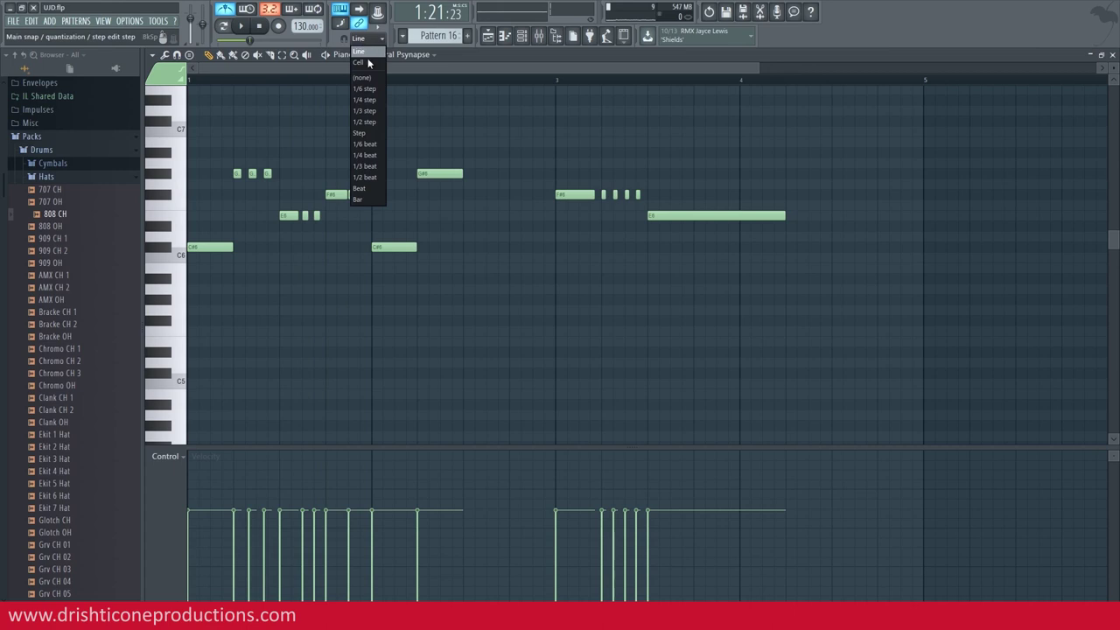
left_click(365, 165)
left_click_drag(461, 174, 432, 176)
left_click(435, 173)
left_click(449, 173)
- Set the snap to Line and place one longer and two short A6 notes on beat 3 of bar 2, and a G#6 on beat 4
left_click(465, 173)
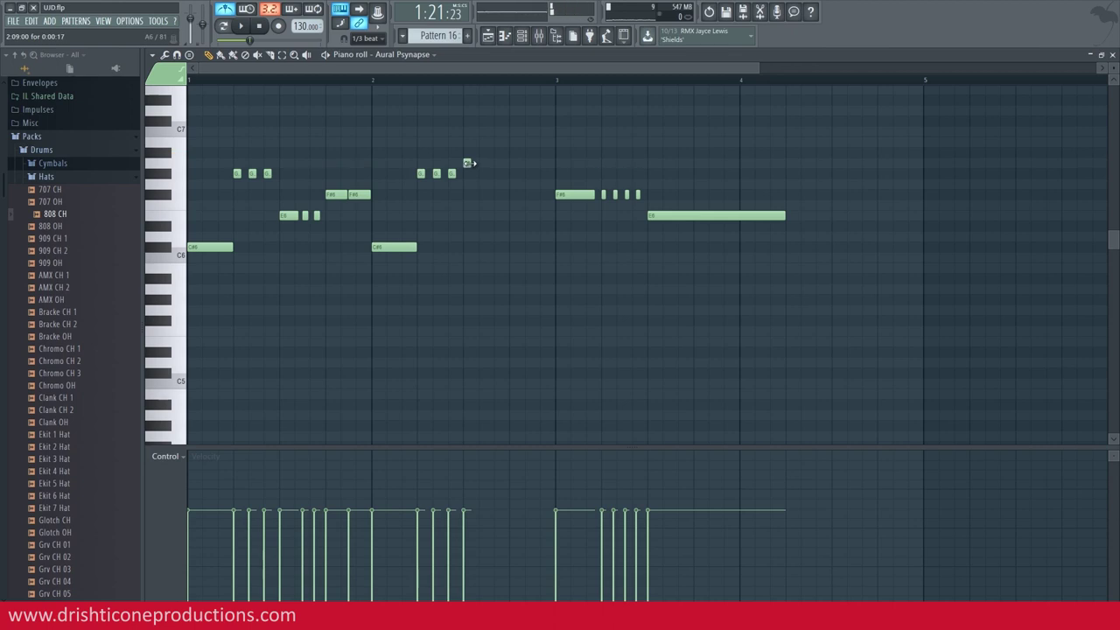
left_click(369, 38)
left_click(372, 54)
left_click(492, 165)
left_click(502, 165)
left_click(513, 173)
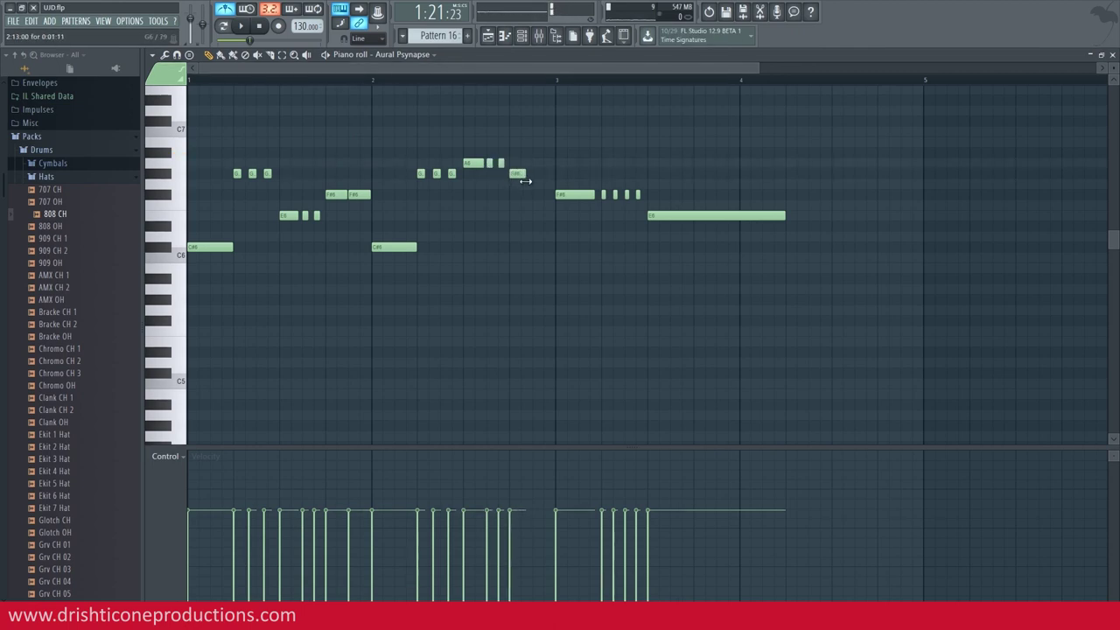
- Add a second half-beat G#6 on beat 4 of bar 2, delete all notes from bar 3 onward, and play the melody
left_click(536, 174)
right_click(580, 195)
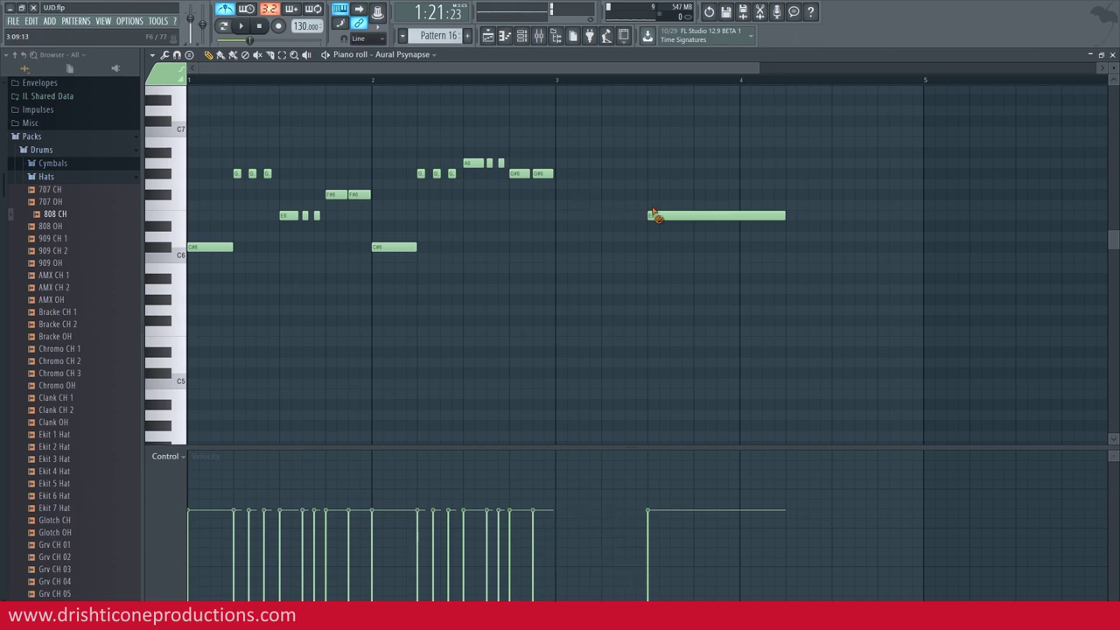
right_click(656, 215)
key("space")
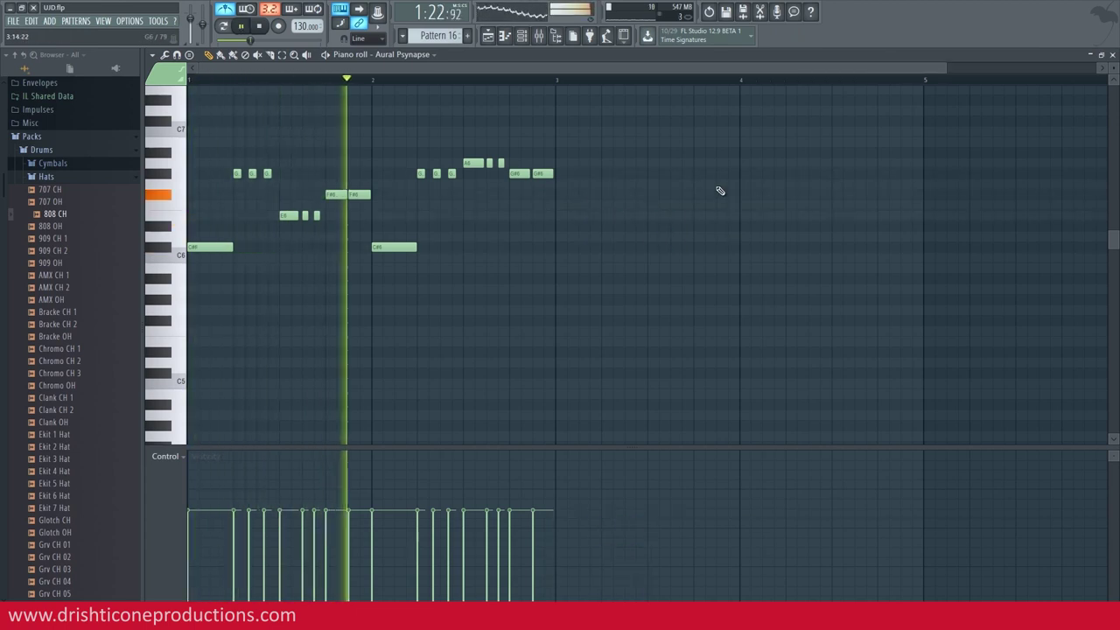
key("space")
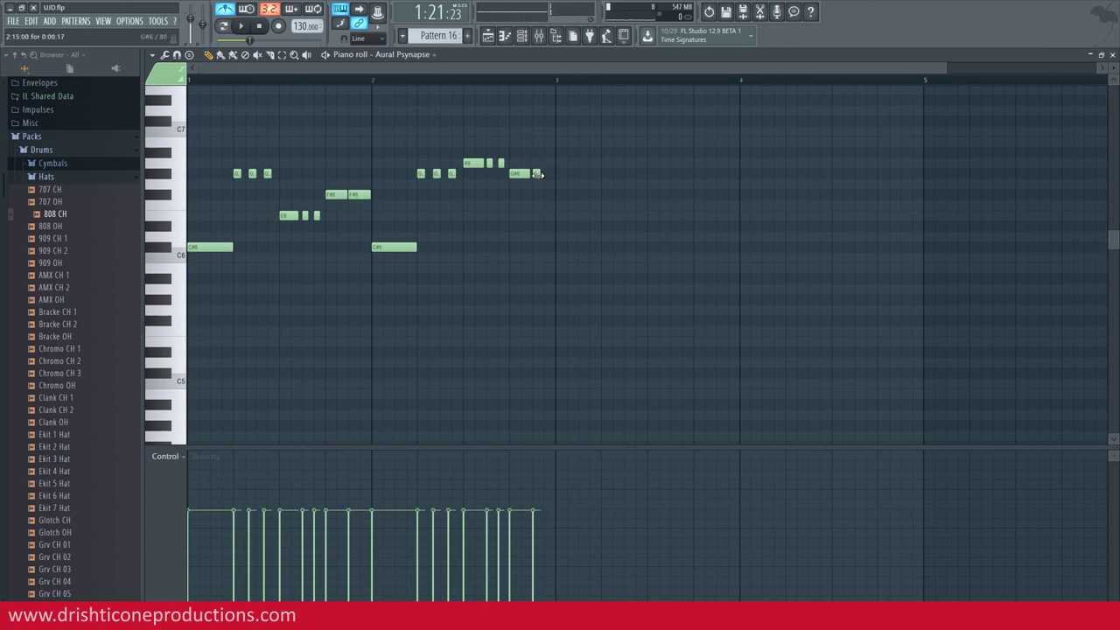
- Split the final G#6 of bar 2 into two short notes and, with 1/2 step snap, the G#6 before it into four very short notes
scroll(545, 88, "up", 5)
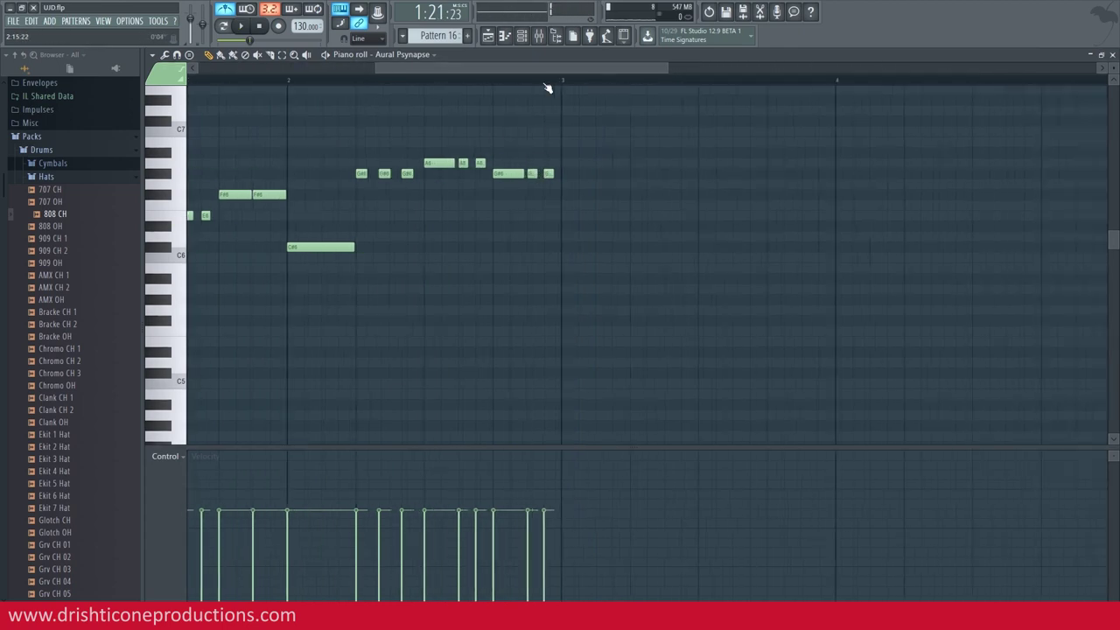
left_click(364, 40)
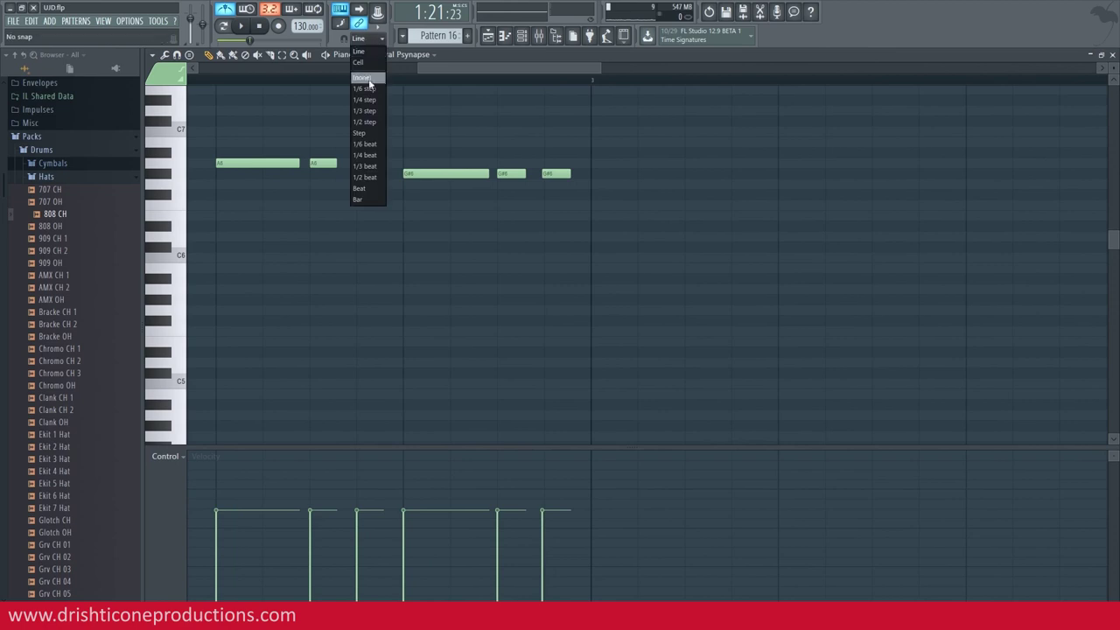
left_click(374, 123)
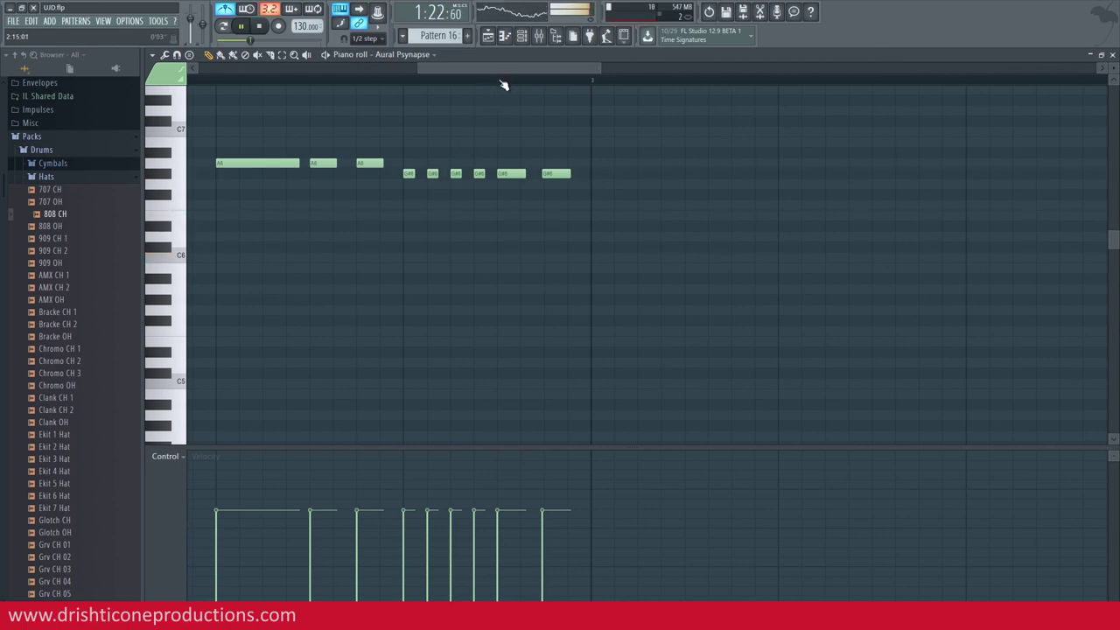
scroll(501, 81, "down", 3)
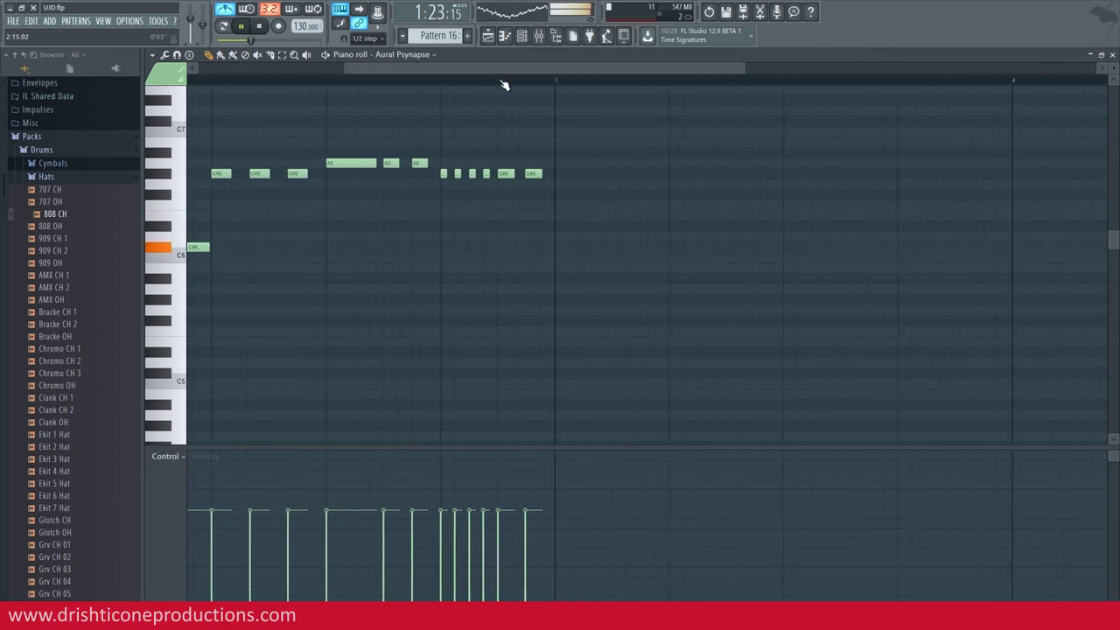
- In the playlist, set the snap to Line and move the Pattern 16 clip on Track 18 to bar 46
left_click(488, 37)
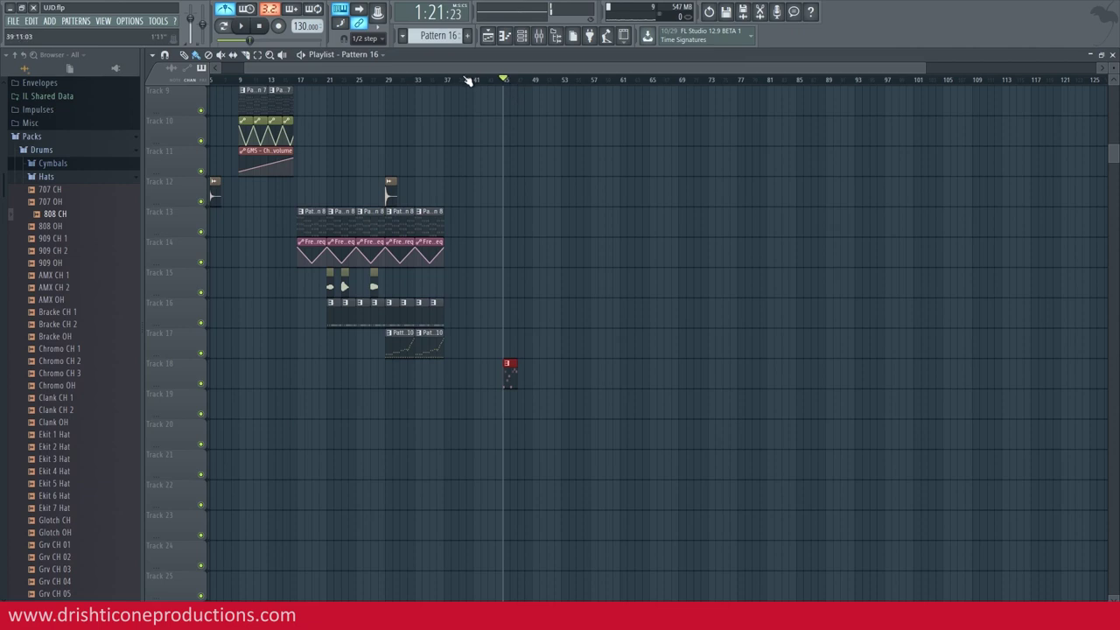
left_click(365, 38)
left_click(365, 122)
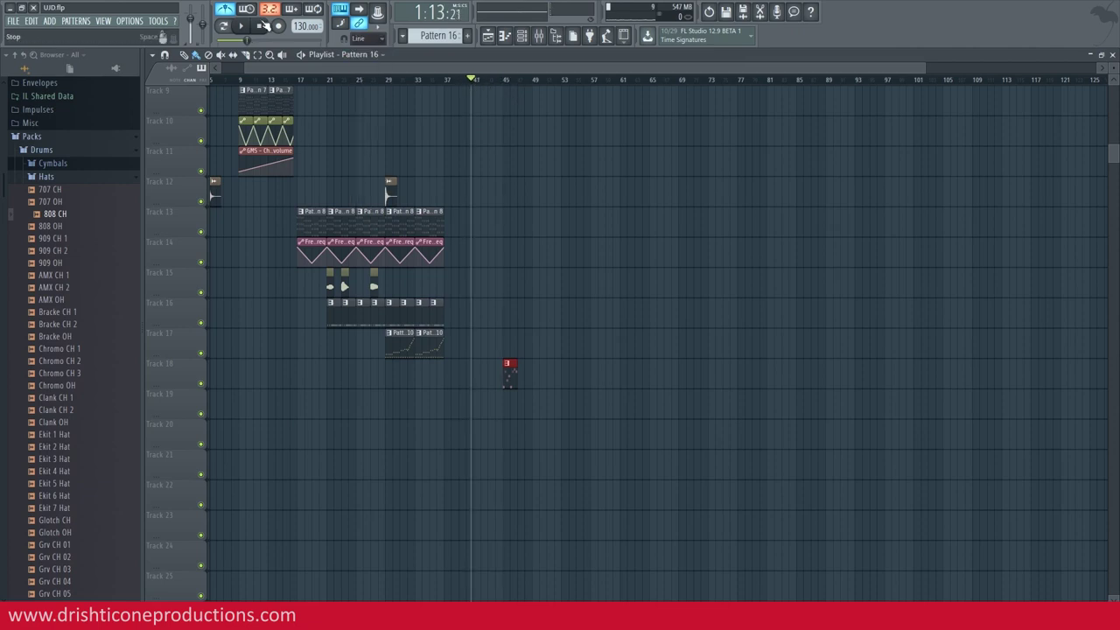
mouse_move(510, 376)
left_mouse_down()
mouse_move(530, 370)
mouse_move(515, 375)
left_mouse_up()
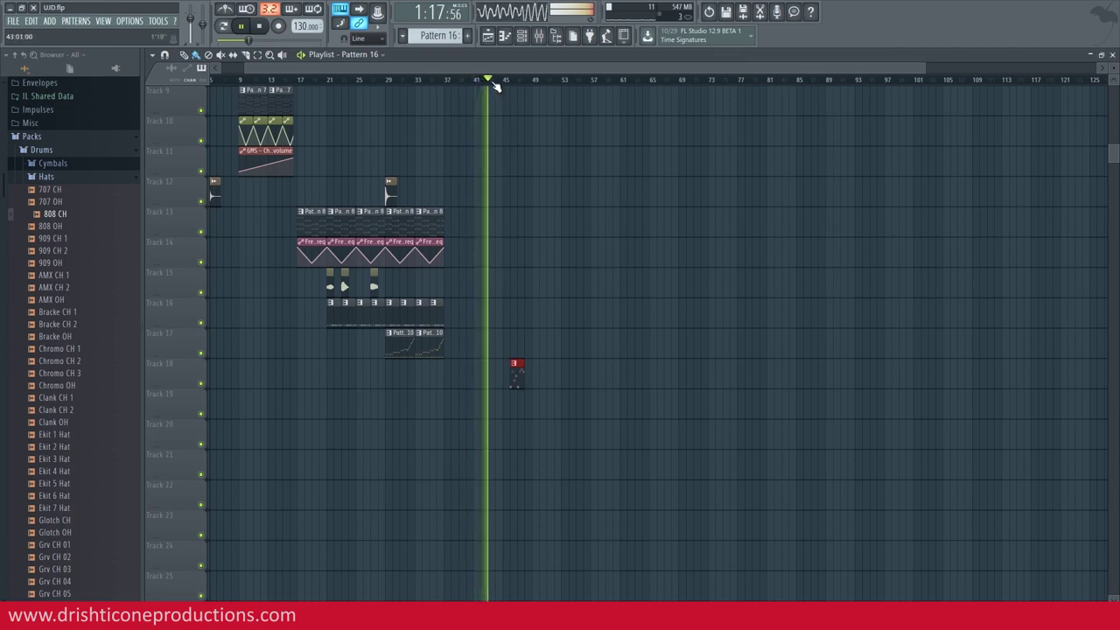
- Repeat Pattern 16 on Track 18 with six more two-bar clips, filling bar 48 up to bar 60
scroll(494, 84, "up", 3)
scroll(495, 84, "up", 3)
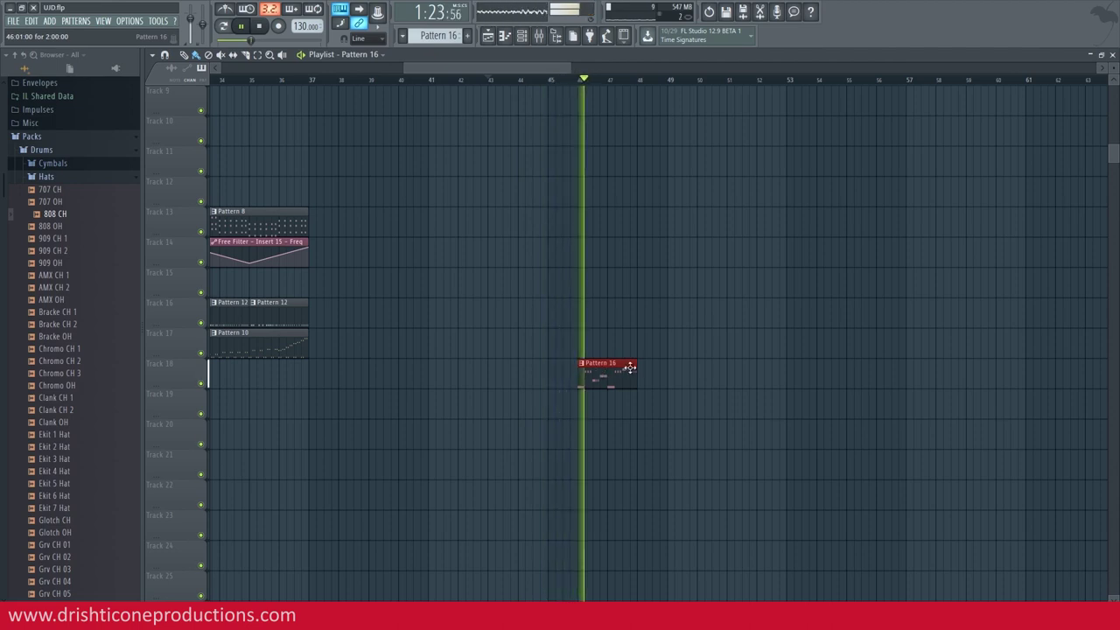
left_click_drag(643, 374, 1000, 371)
scroll(594, 81, "down", 1)
scroll(594, 81, "down", 1)
scroll(585, 237, "up", 3)
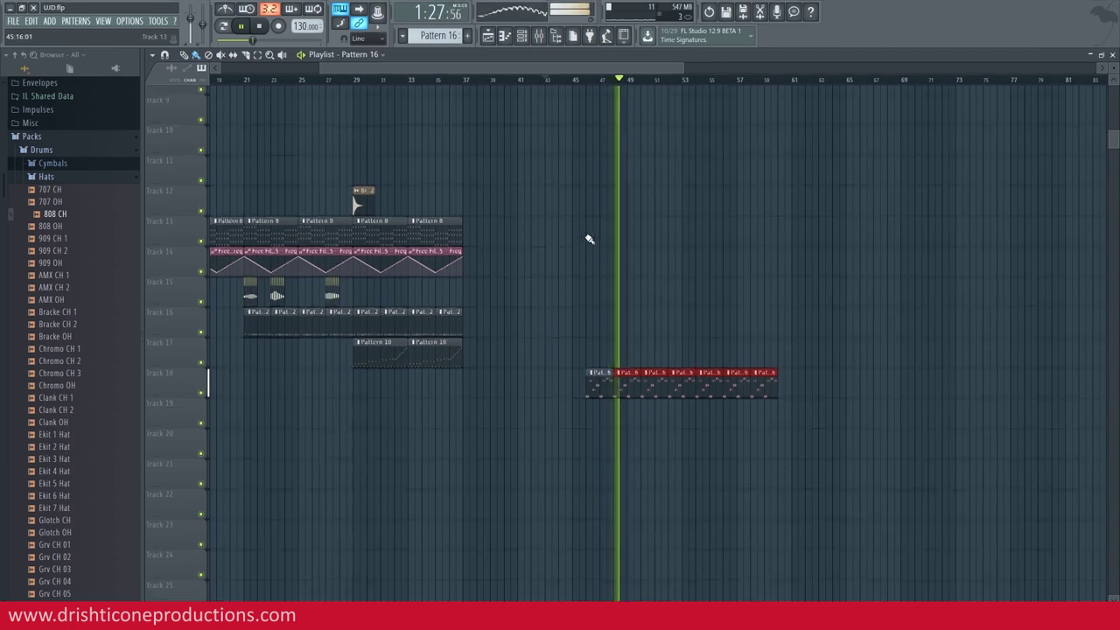
- Paint seven Pattern 12 clips on Track 16 and four Pattern 8 clips on Track 13, both starting at bar 50
left_click(440, 403)
left_click(642, 413)
left_click_drag(644, 413, 822, 411)
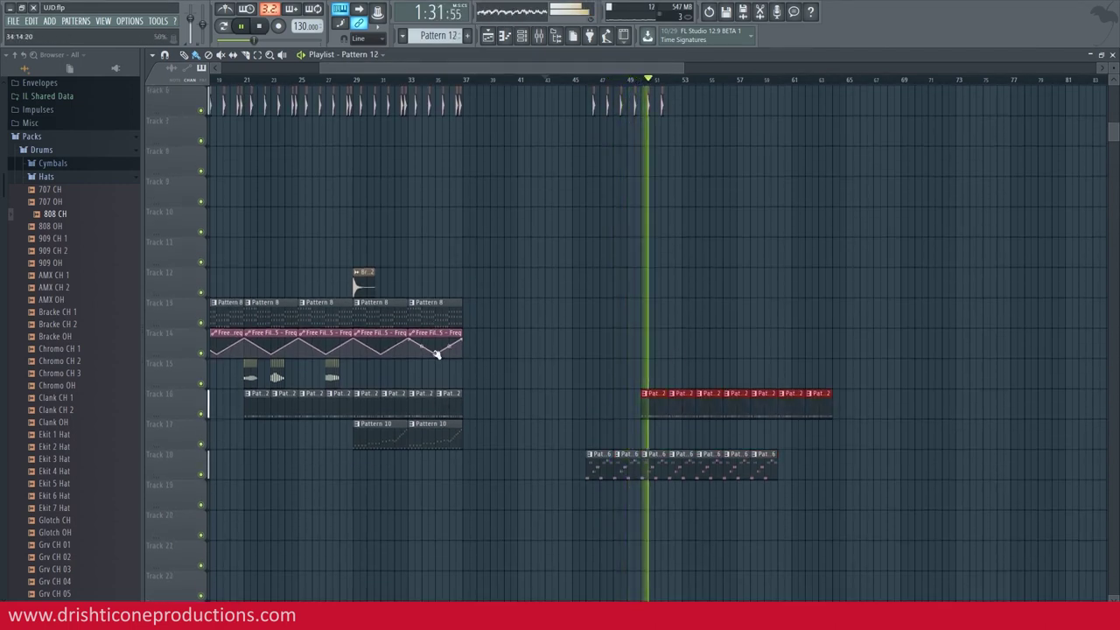
left_click(443, 317)
left_click_drag(650, 318, 842, 318)
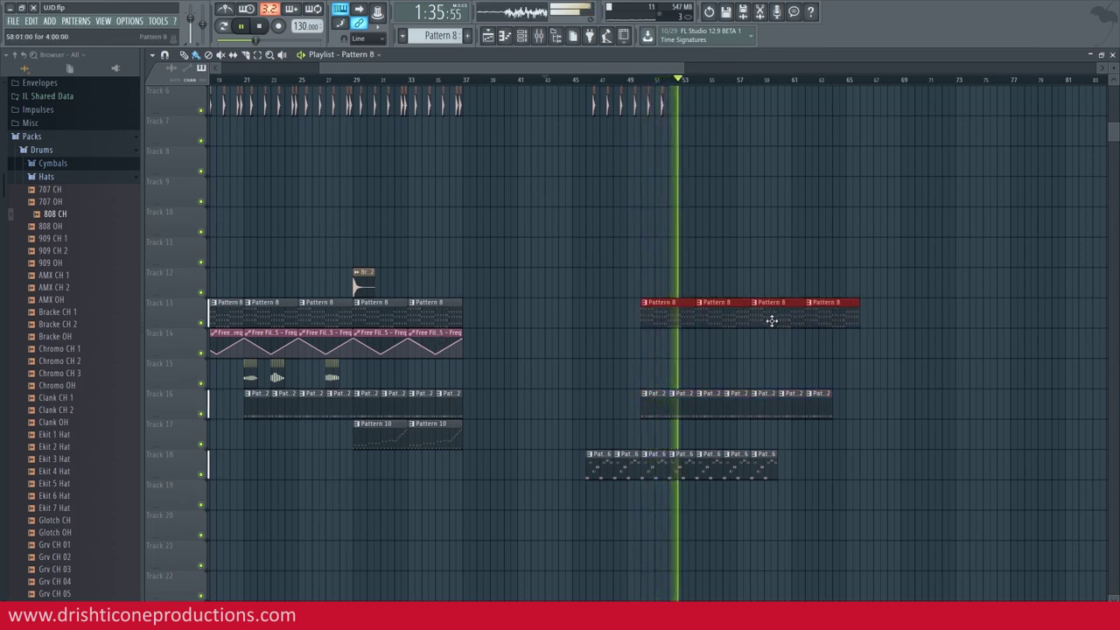
- Move the second 11_vox clip on Track 1 to start at bar 57, and play from bar 45
scroll(647, 345, "up", 5)
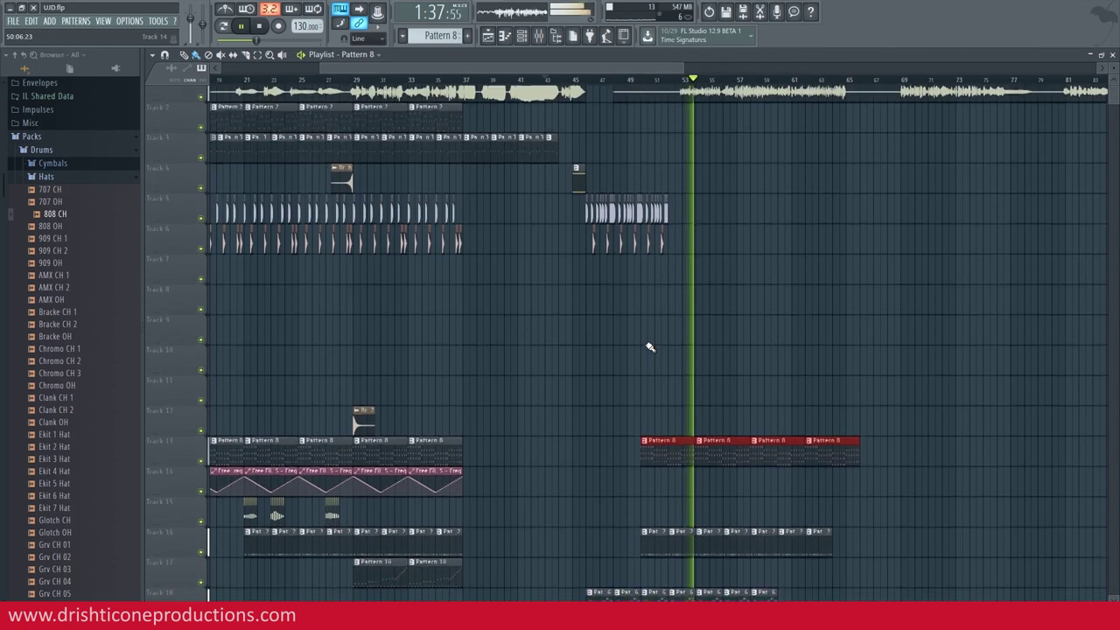
scroll(647, 192, "up", 1)
key("space")
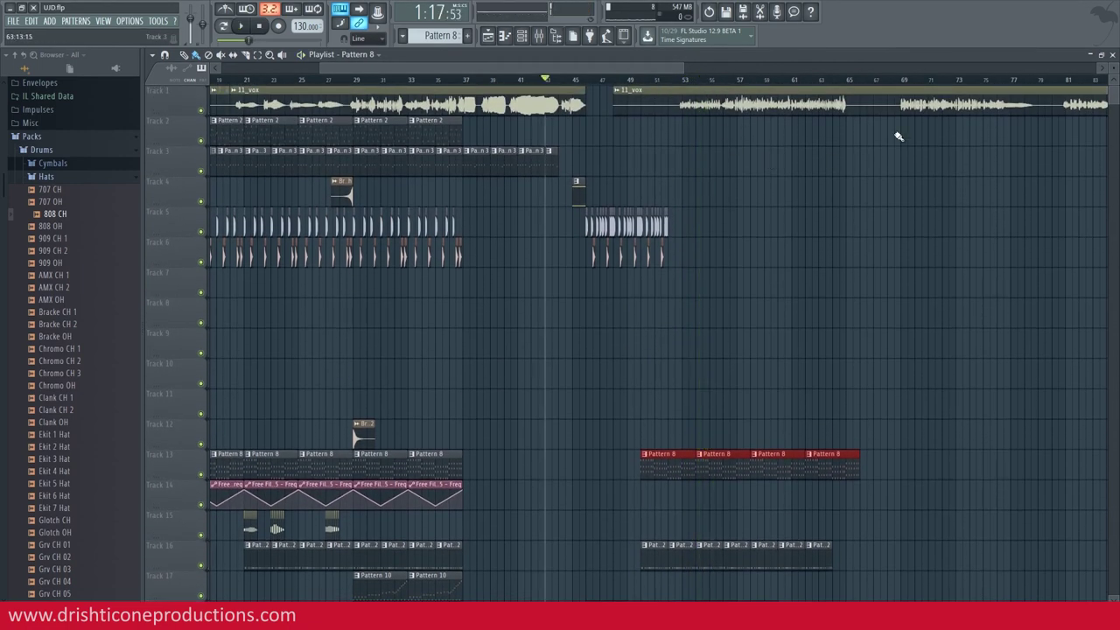
left_click_drag(703, 105, 824, 111)
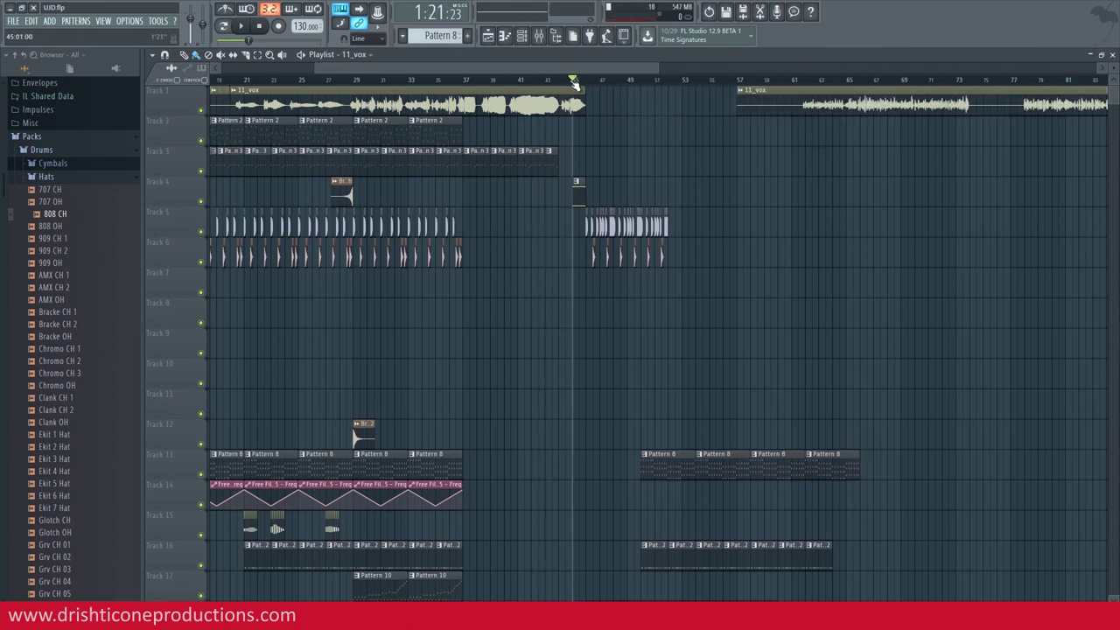
key("space")
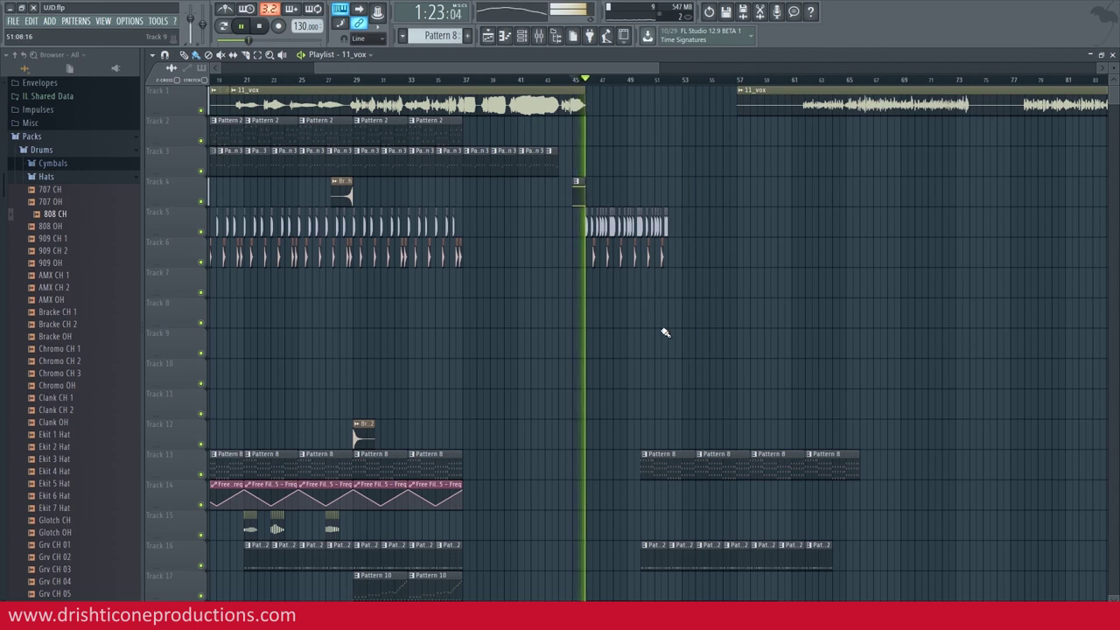
key("space")
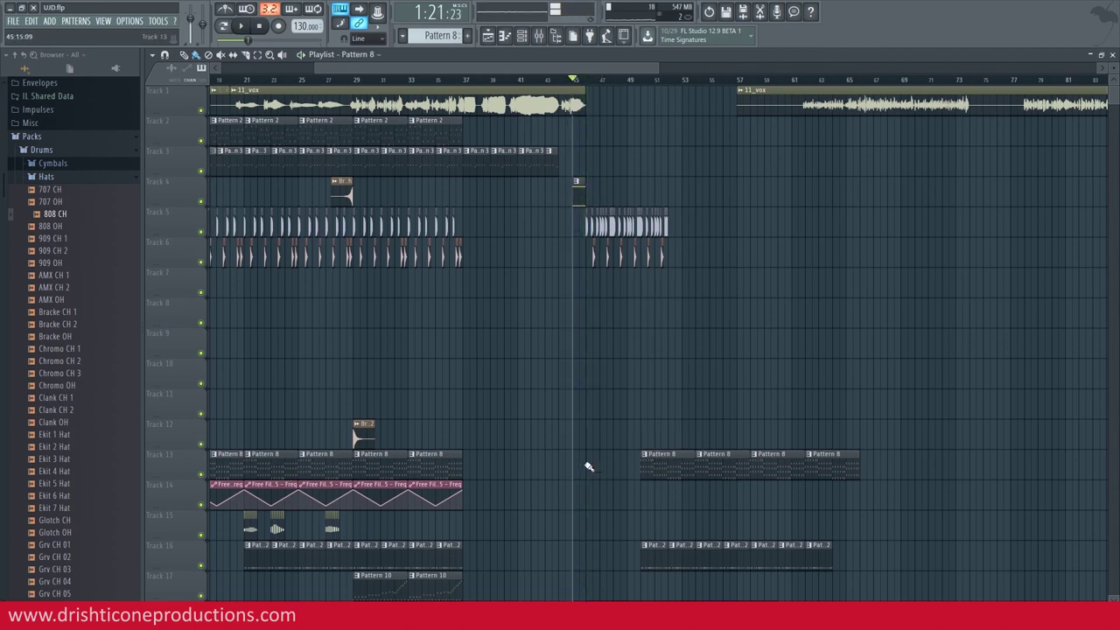
- Add a Pattern 8 clip at bar 46 on Track 13 and seven Free Filter frequency automation clips from bar 46 on Track 14
key("space")
left_click_drag(591, 496, 932, 481)
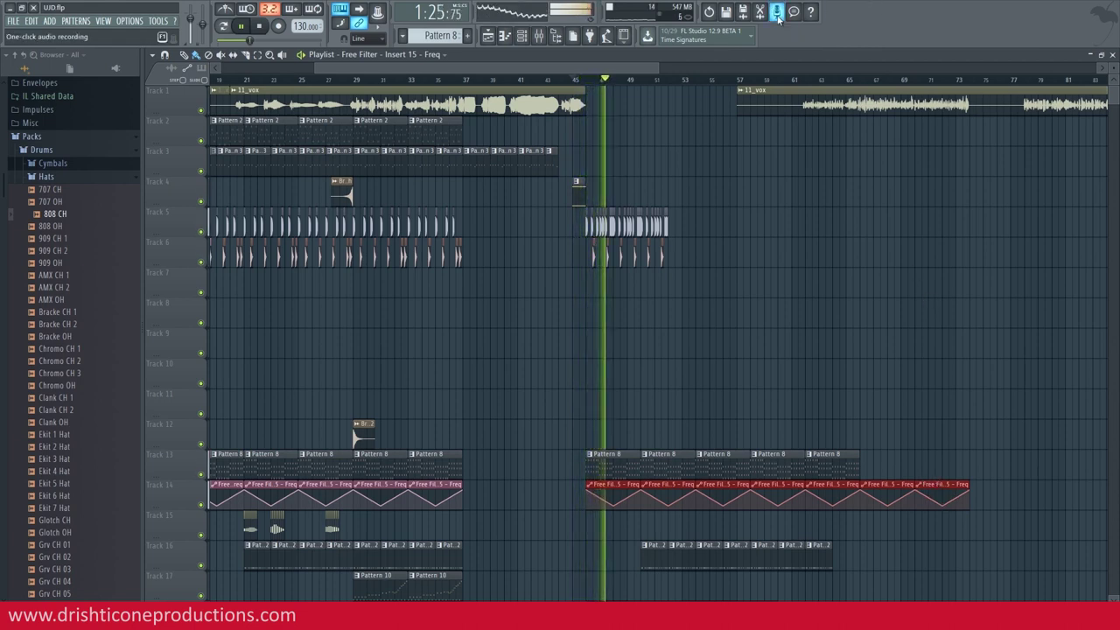
- Paint five Pattern 3 clips on Track 3 from bar 50 and play the arrangement from bar 45
left_click(507, 164)
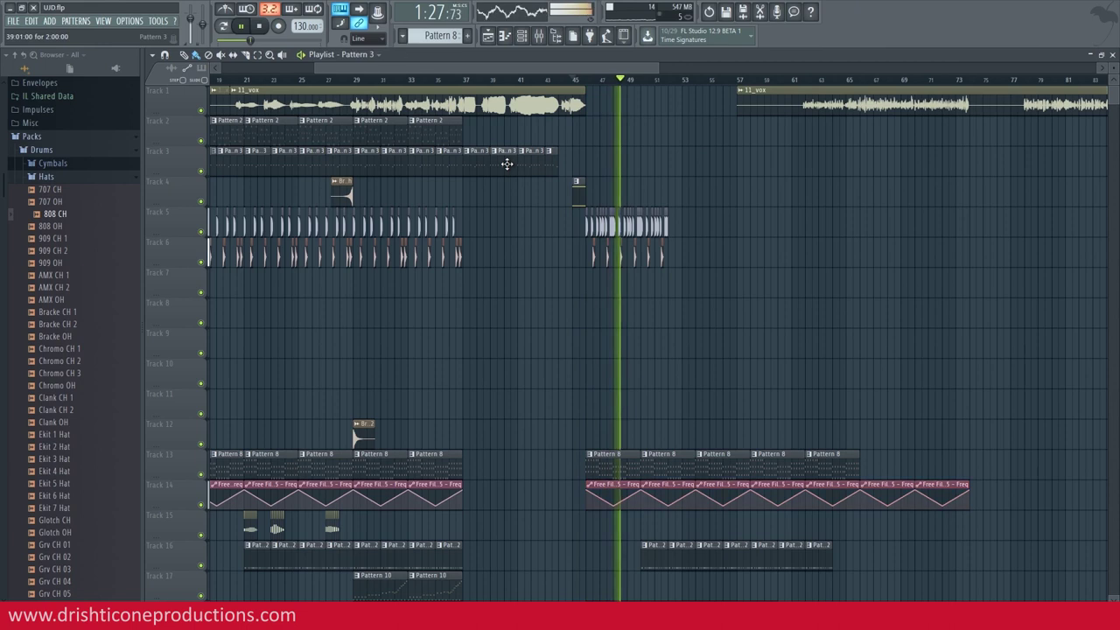
left_click_drag(645, 170, 761, 170)
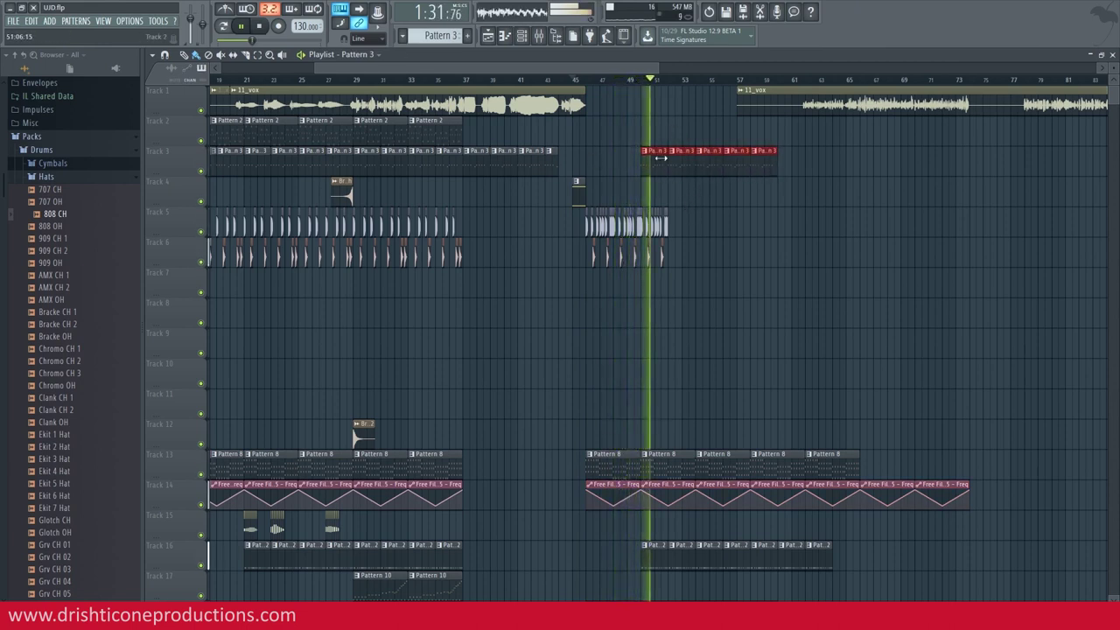
scroll(647, 263, "down", 4)
scroll(625, 140, "down", 4)
left_click(583, 81)
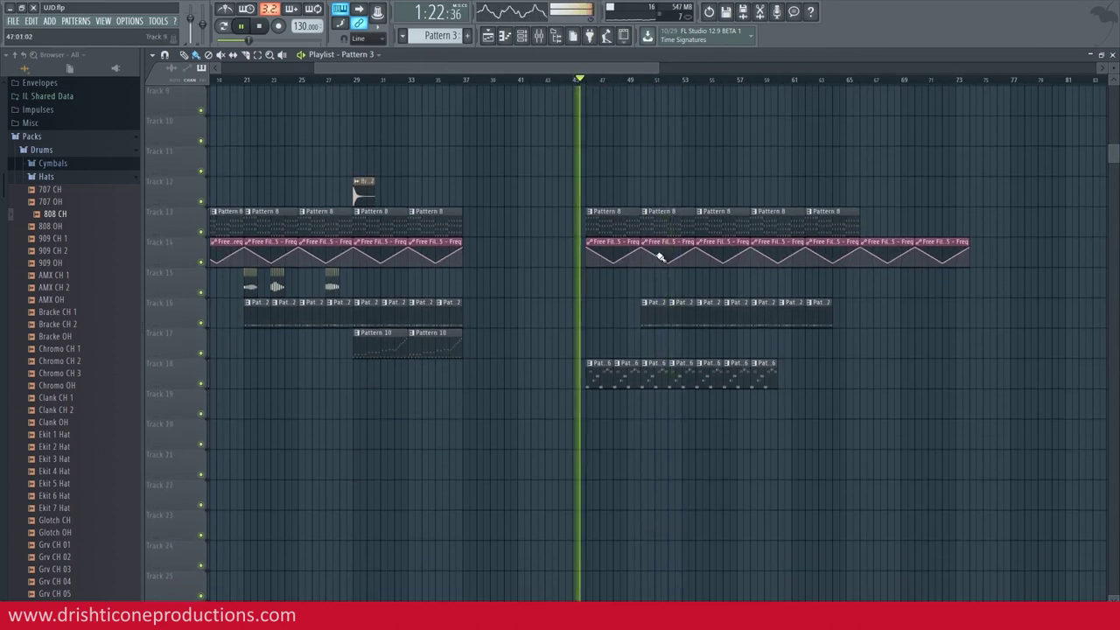
- Open Pattern 16 in the piano roll and duplicate the two-bar melody into bars 3 and 4
double_click(603, 374)
left_click(493, 35)
key("space")
double_click(600, 374)
key("space")
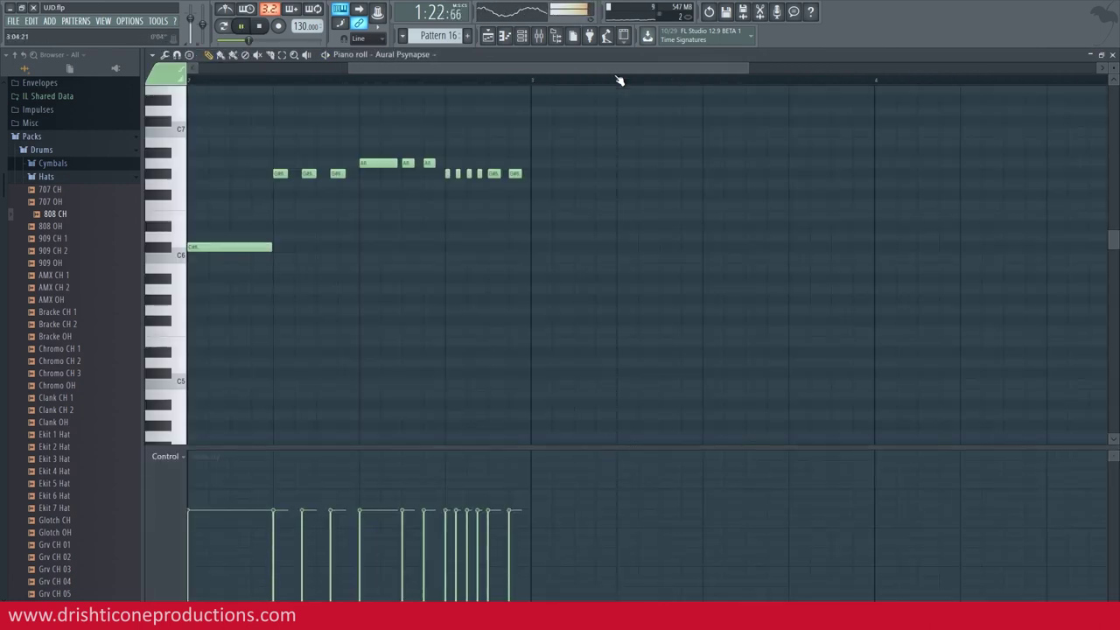
scroll(620, 81, "down", 4)
left_click_drag(561, 112, 192, 307)
key("space")
key("ctrl+v")
key("shift+Right")
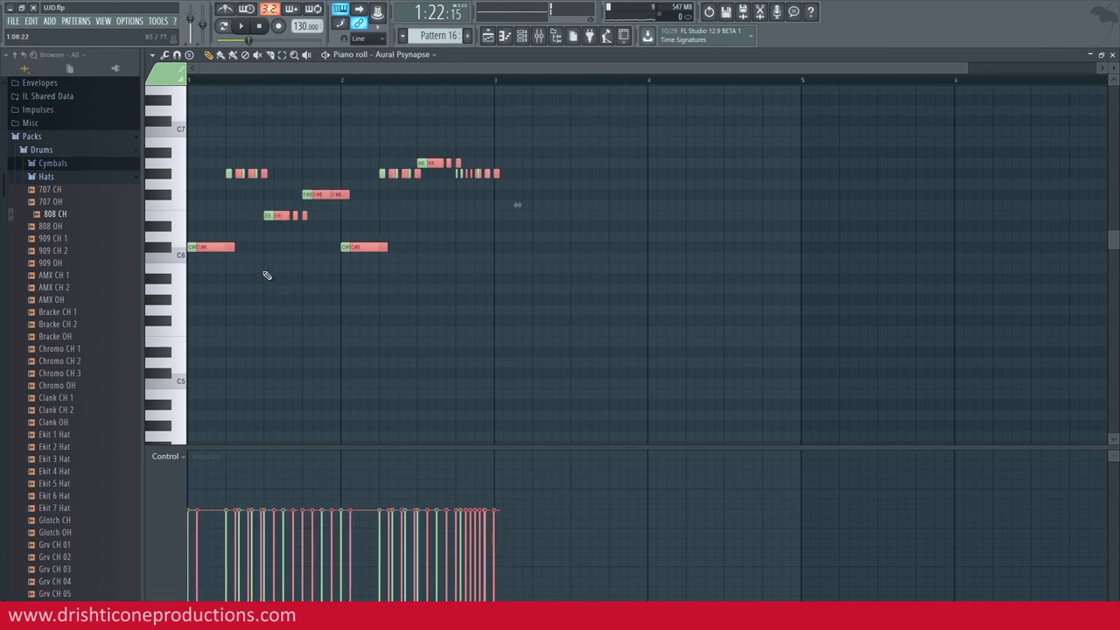
left_click_drag(201, 250, 513, 251)
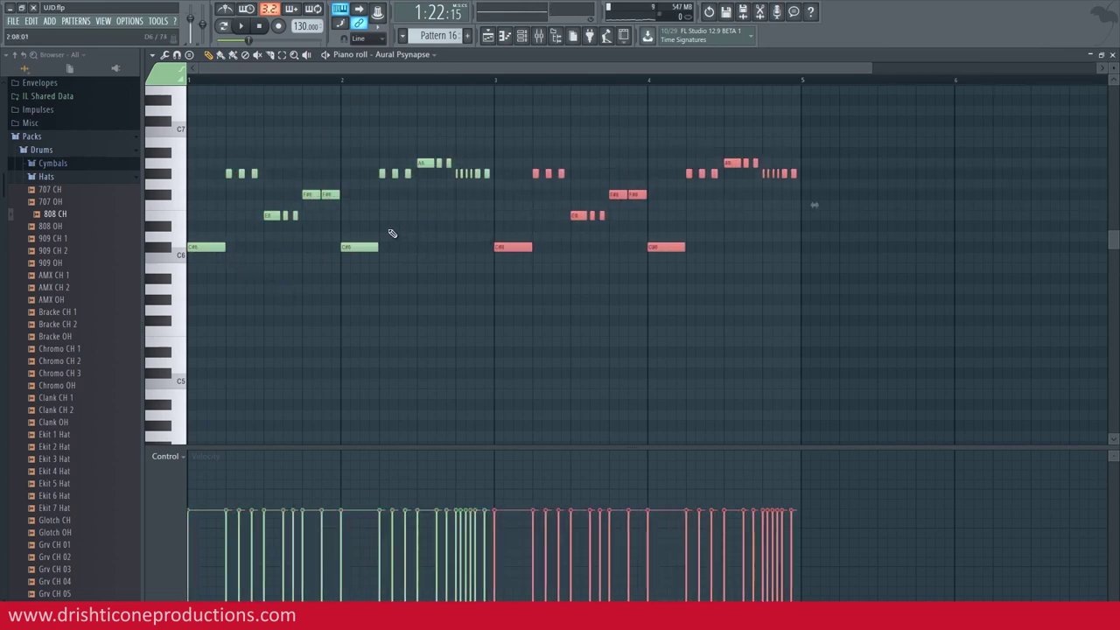
- Replace the notes on beats 3 and 4 of bar 4 with half-beat E6, F#6, C#6 and C#6 notes, and play the melody
key("space")
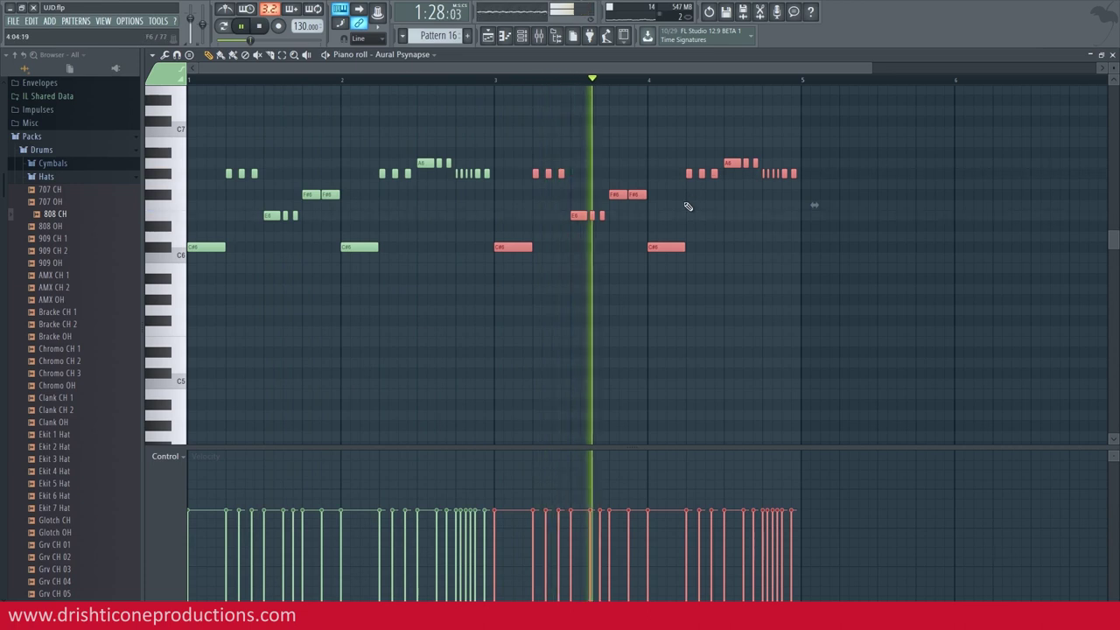
key("space")
key("ctrl+d")
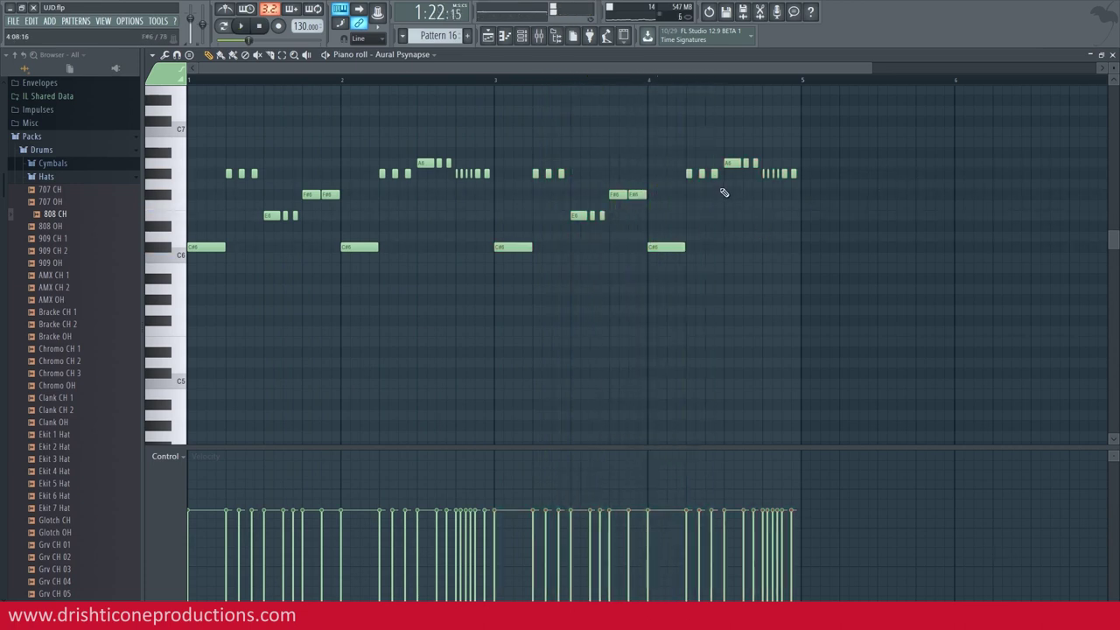
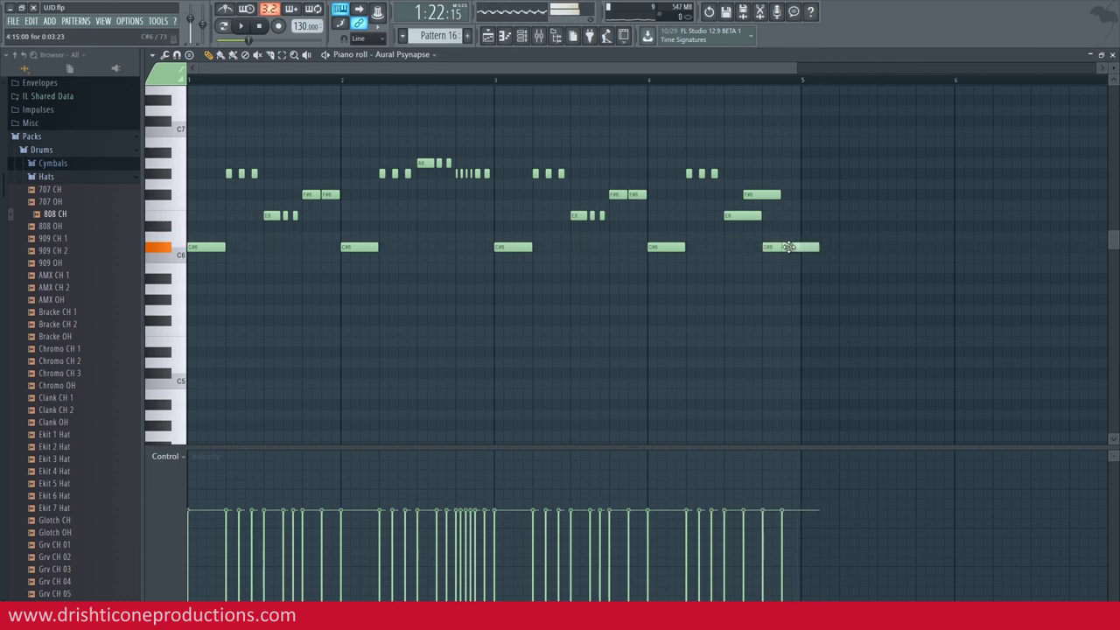
left_click_drag(822, 181, 742, 257)
key("space")
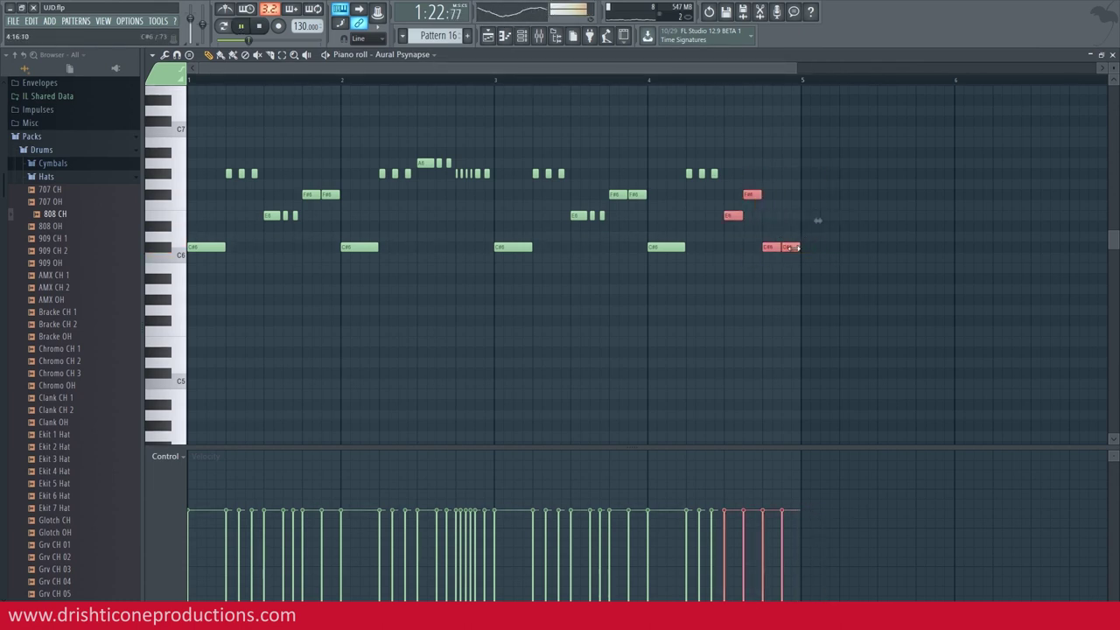
- Lay out Track 18 with four four-bar Pattern 16 clips from bar 46, and play the arrangement from bar 49
left_click(490, 40)
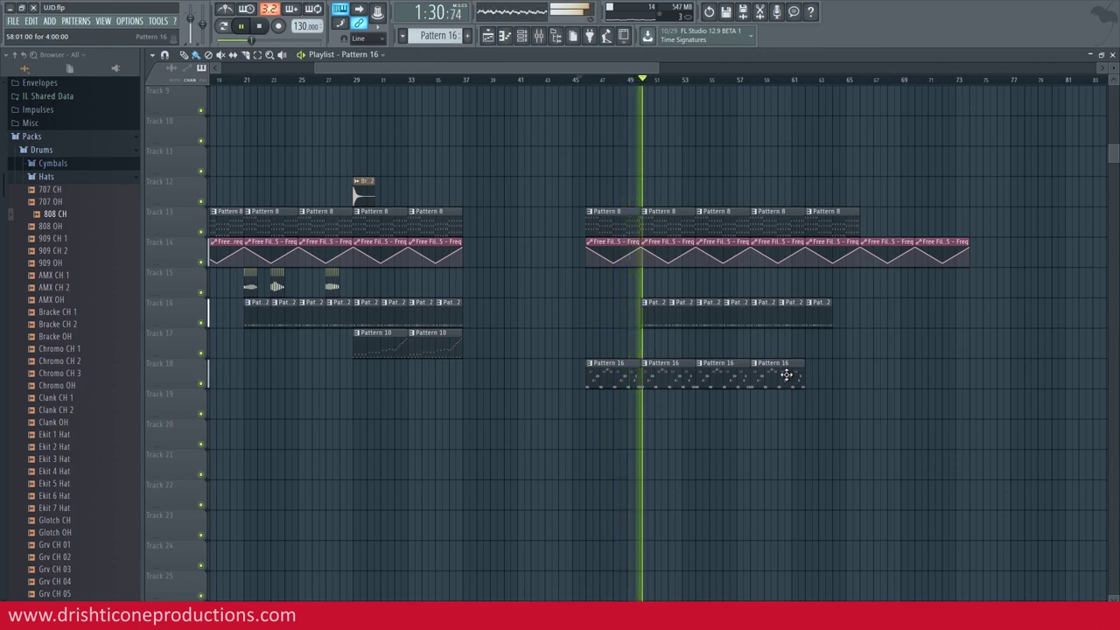
left_click(631, 82)
scroll(631, 81, "up", 4)
key("space")
- Reopen Pattern 16, turn the two C#6 notes ending bar 4 into four short C#6 notes, and play them in the playlist
double_click(647, 378)
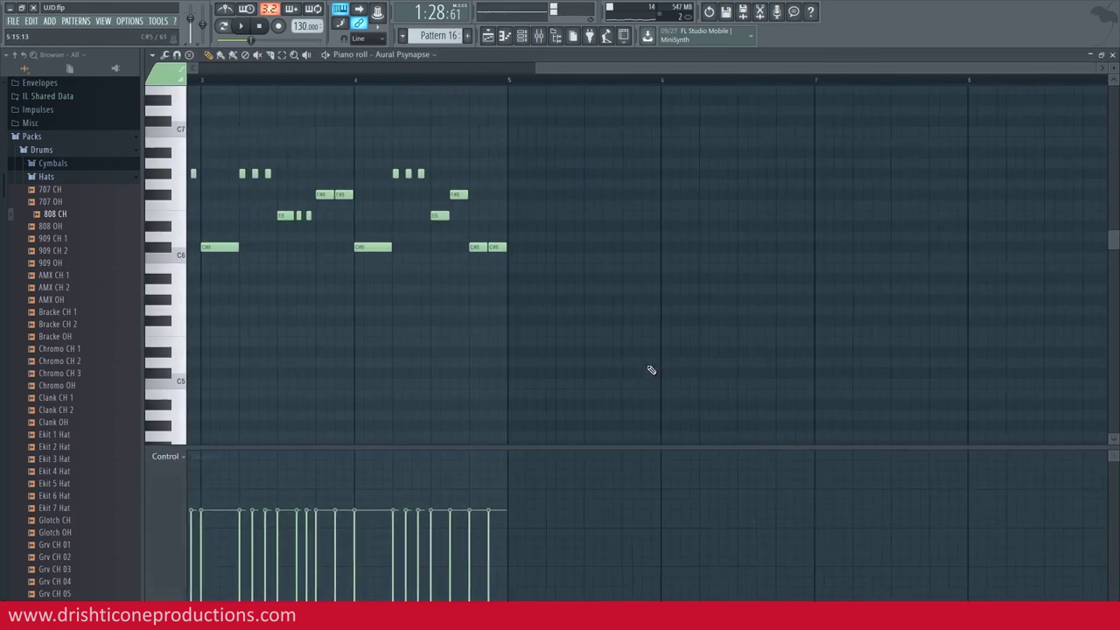
key("space")
key("space")
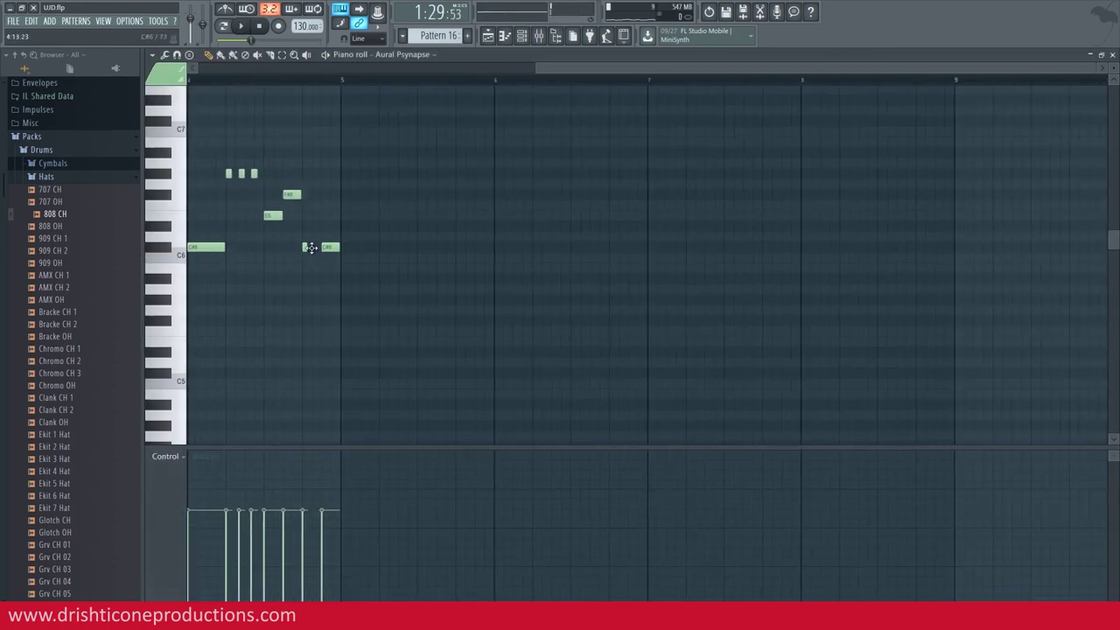
key("space")
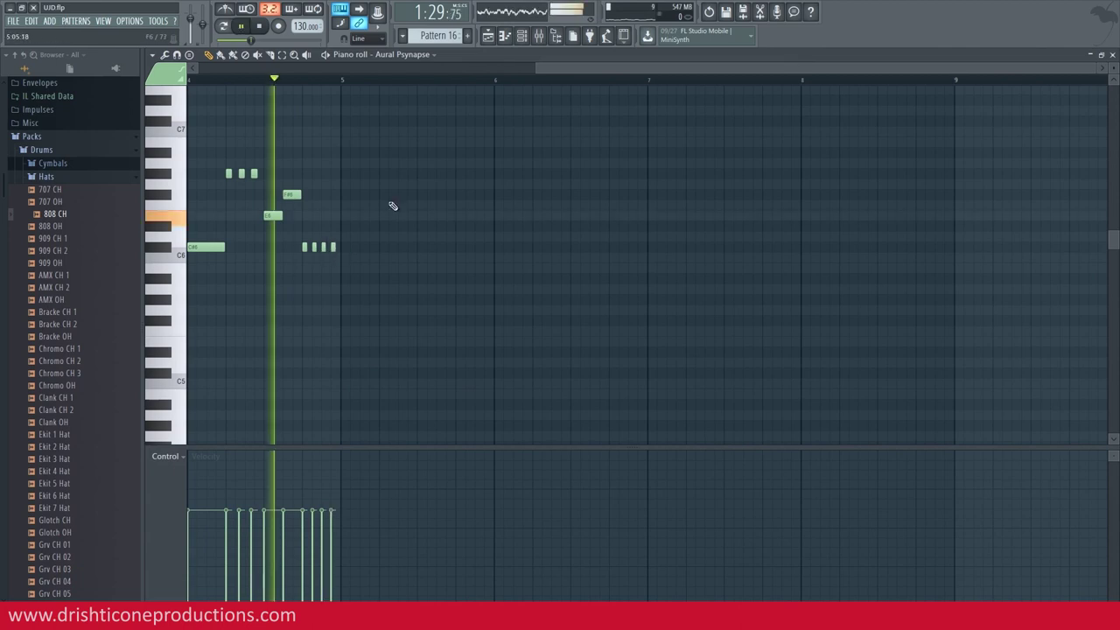
left_click(489, 38)
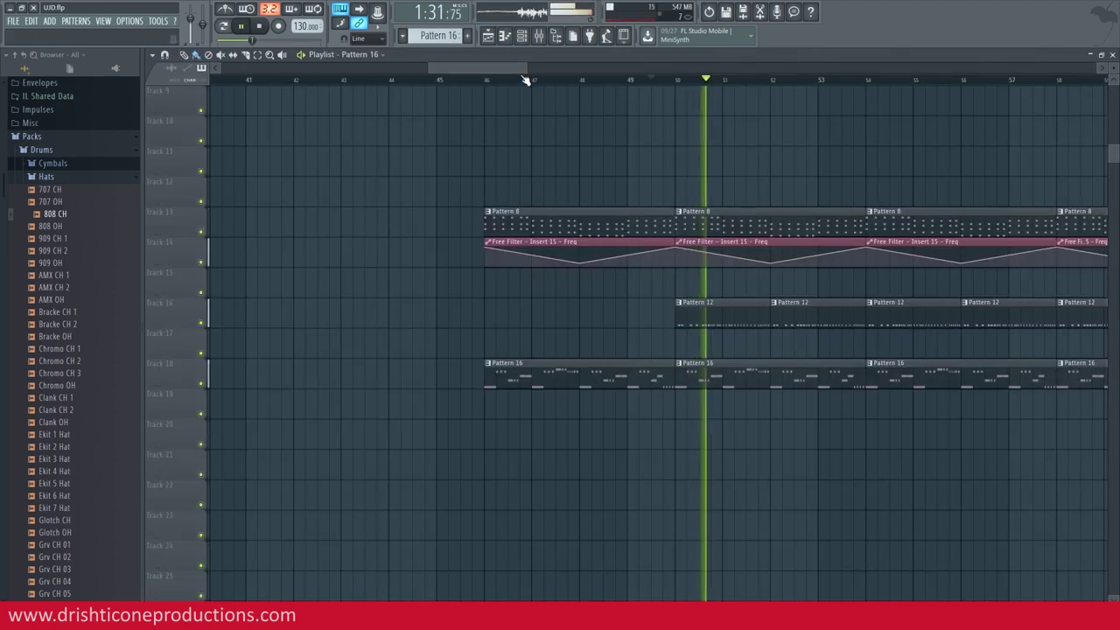
- Duplicate the drum hits from bars 46–51 on Tracks 5 and 6 so they repeat from bar 52, and play the arrangement
scroll(525, 82, "down", 4)
scroll(545, 182, "up", 2)
scroll(545, 182, "up", 4)
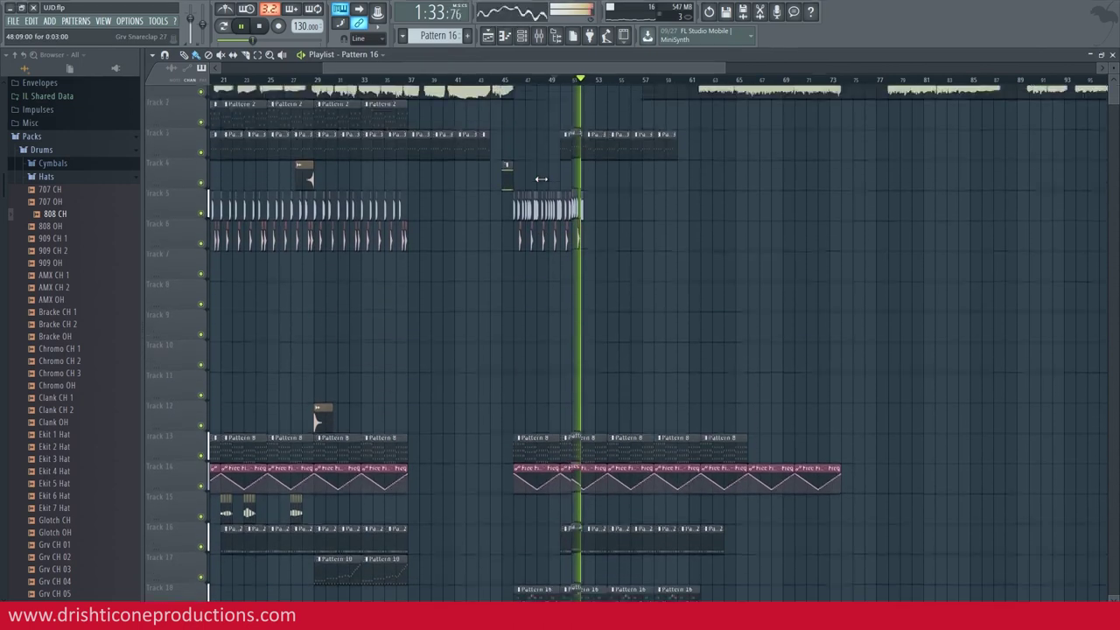
key("space")
left_click_drag(610, 214, 507, 280)
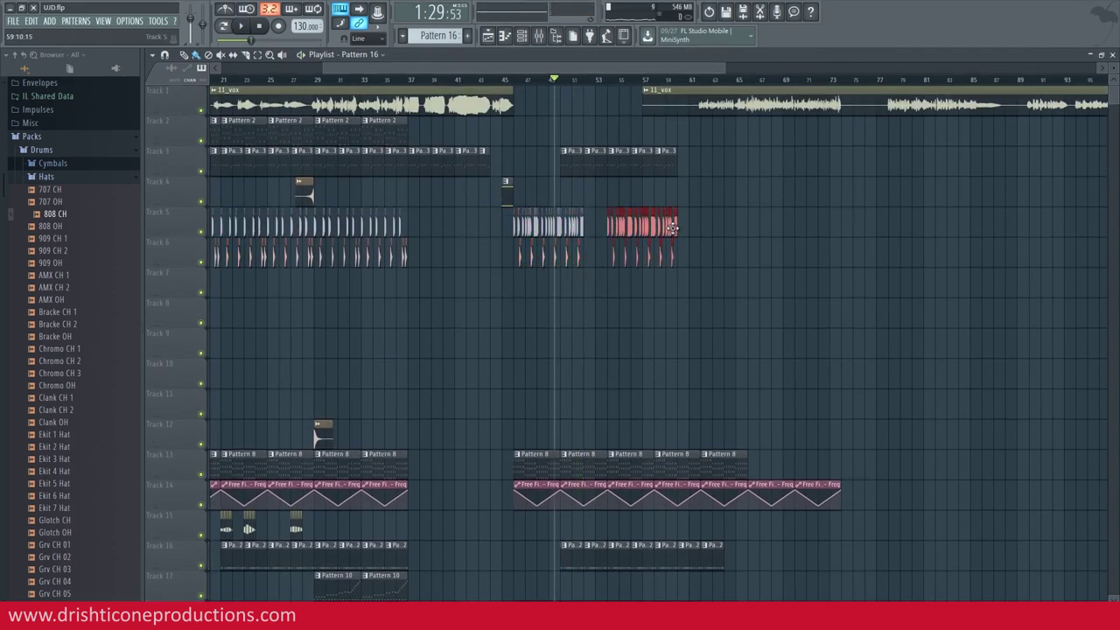
key("space")
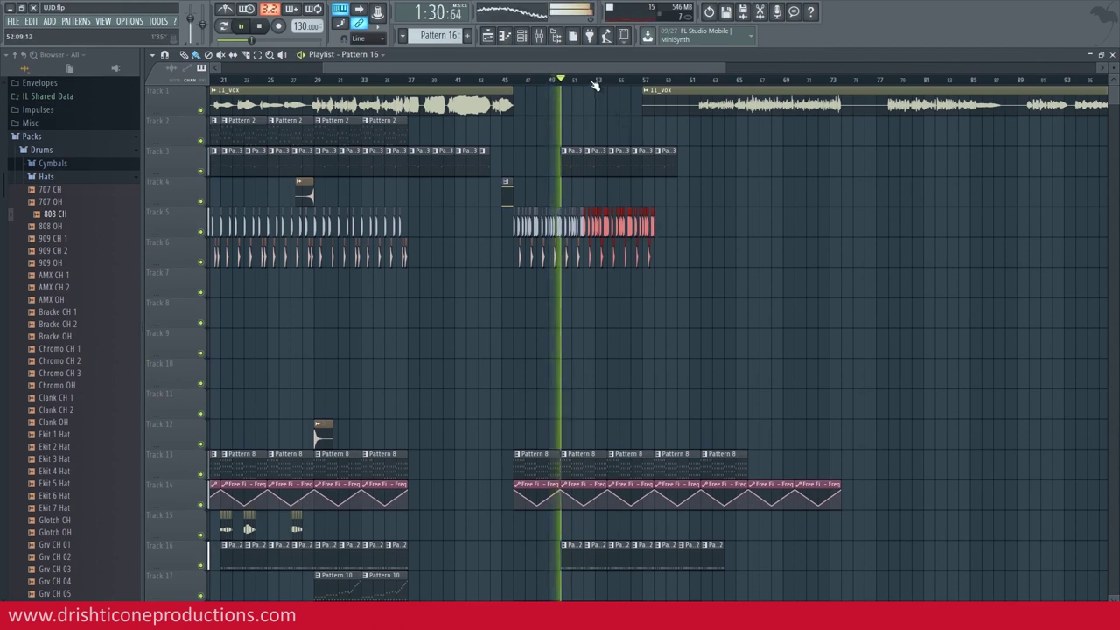
- Lay out four-bar Pattern 2 clips on Track 2 from bar 54 to bar 70, leaving bars 50–53 empty, and replay the section
left_click(398, 133)
left_click_drag(564, 128, 767, 138)
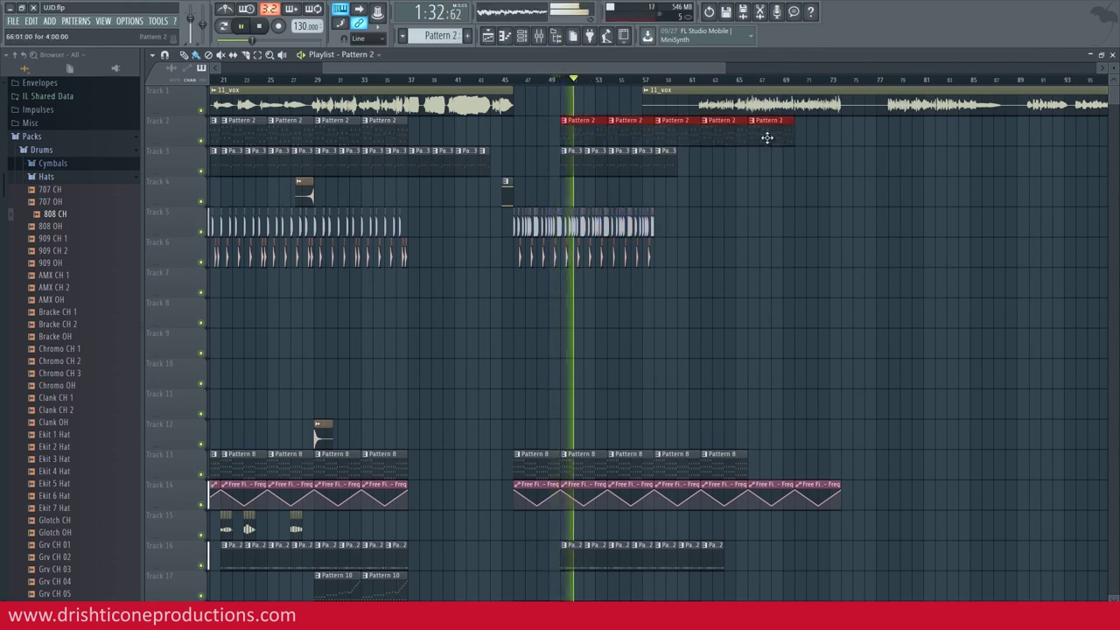
right_click(587, 129)
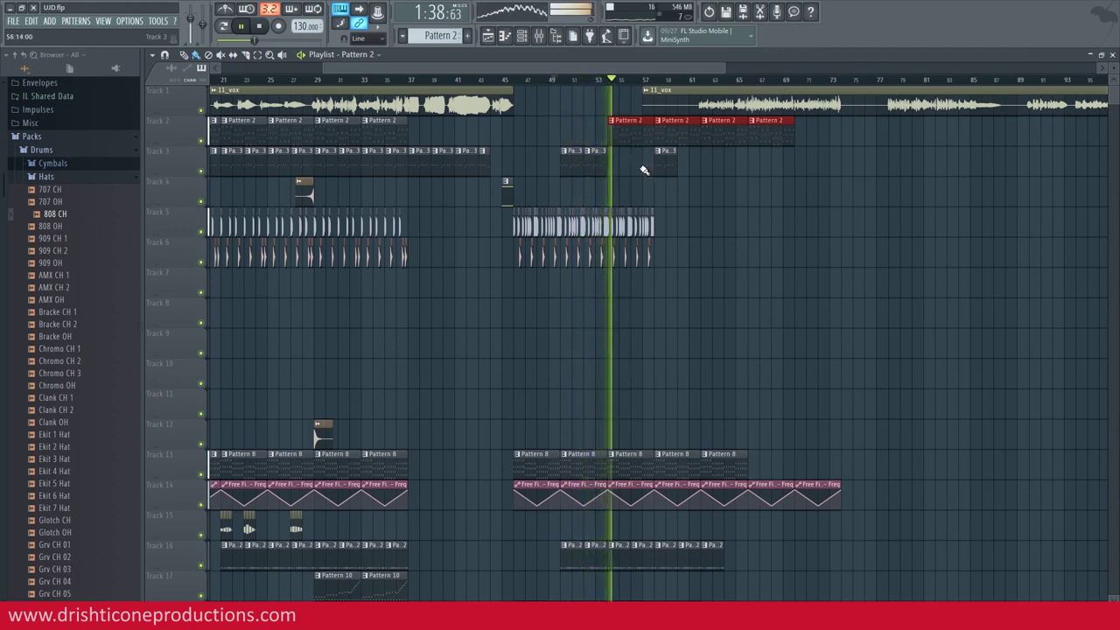
key("space")
key("space")
- Delete the drum hits from bar 54 onward on Tracks 5 and 6
right_click(651, 221)
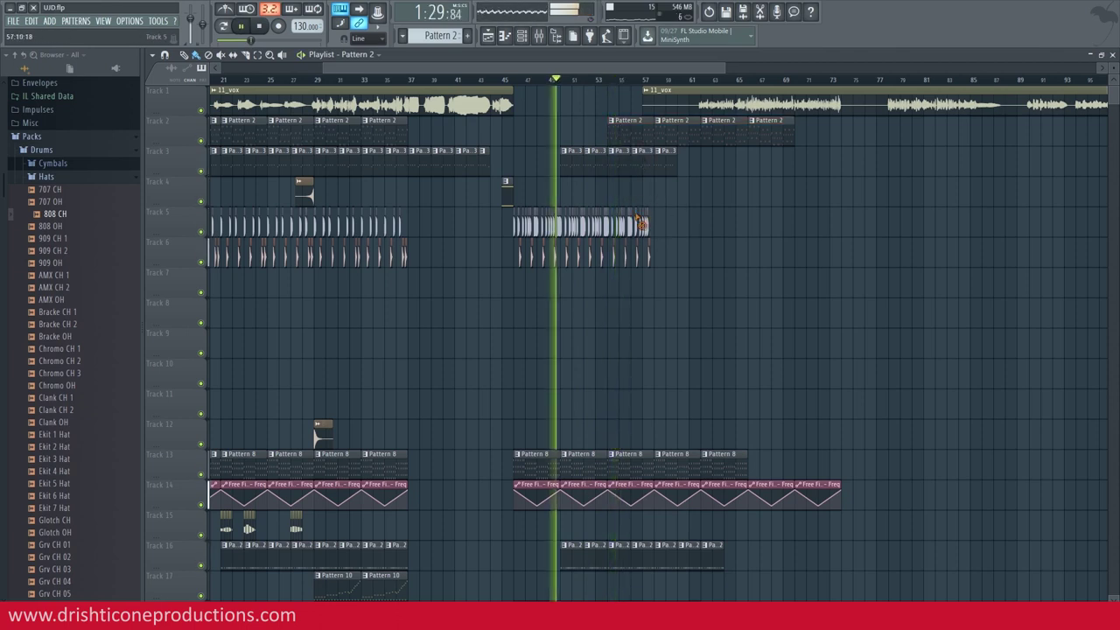
right_click(625, 253)
right_click(637, 253)
right_click(649, 253)
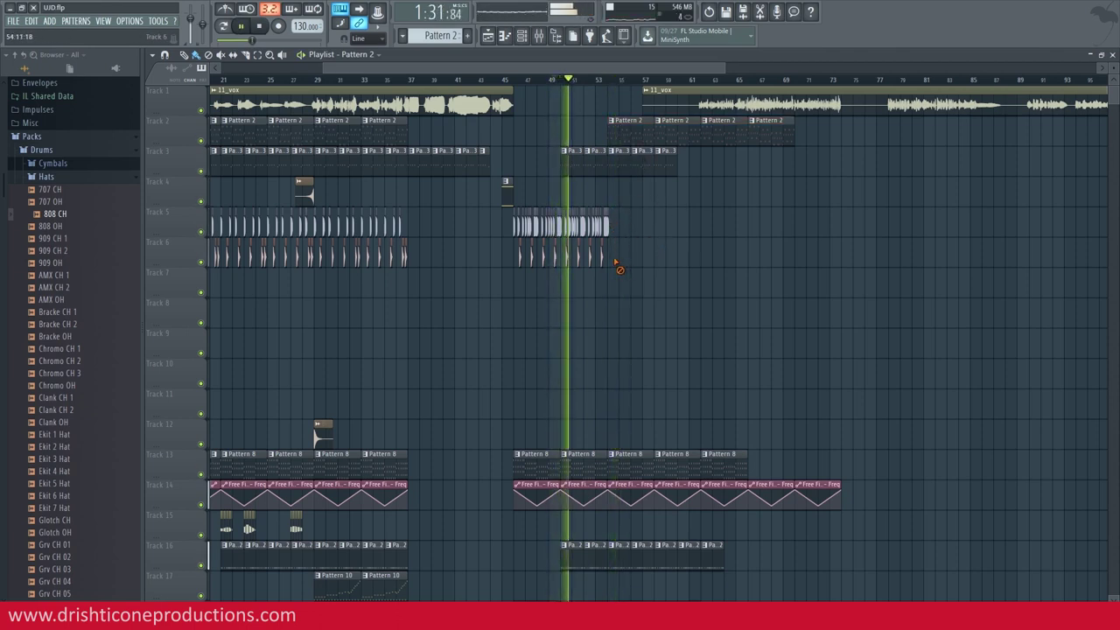
scroll(604, 93, "up", 4)
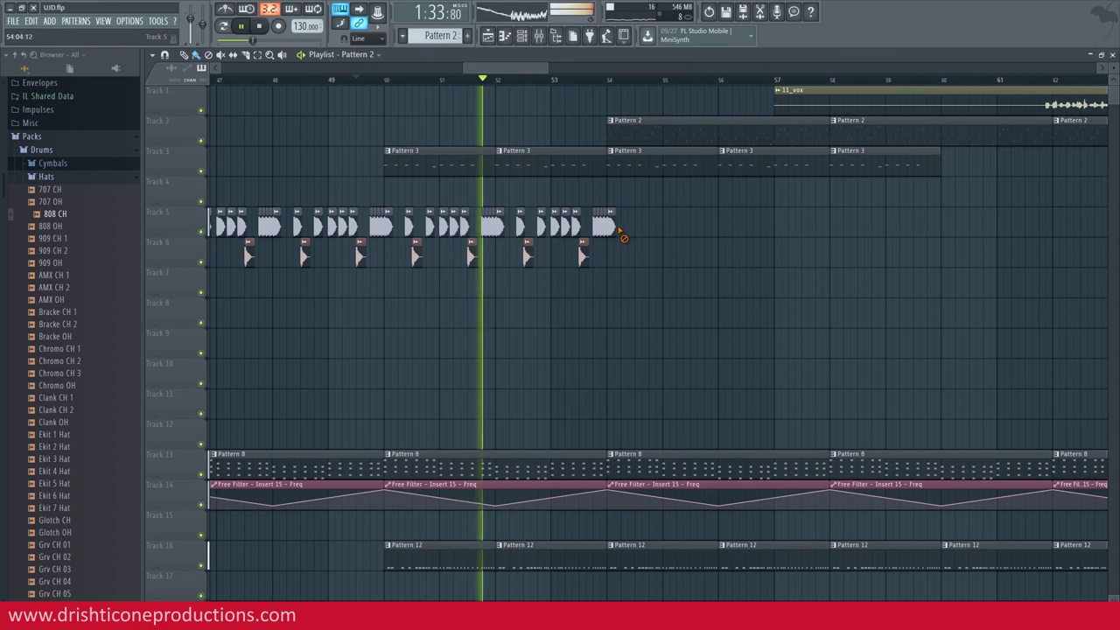
- Delete the Pattern 8, Free Filter automation, Pattern 12 and Pattern 16 clips between bars 54 and 62
scroll(648, 263, "down", 5)
right_click(654, 313)
right_click(646, 343)
right_click(633, 404)
right_click(636, 465)
right_click(840, 406)
right_click(778, 402)
right_click(875, 313)
right_click(875, 343)
right_click(909, 465)
right_click(970, 404)
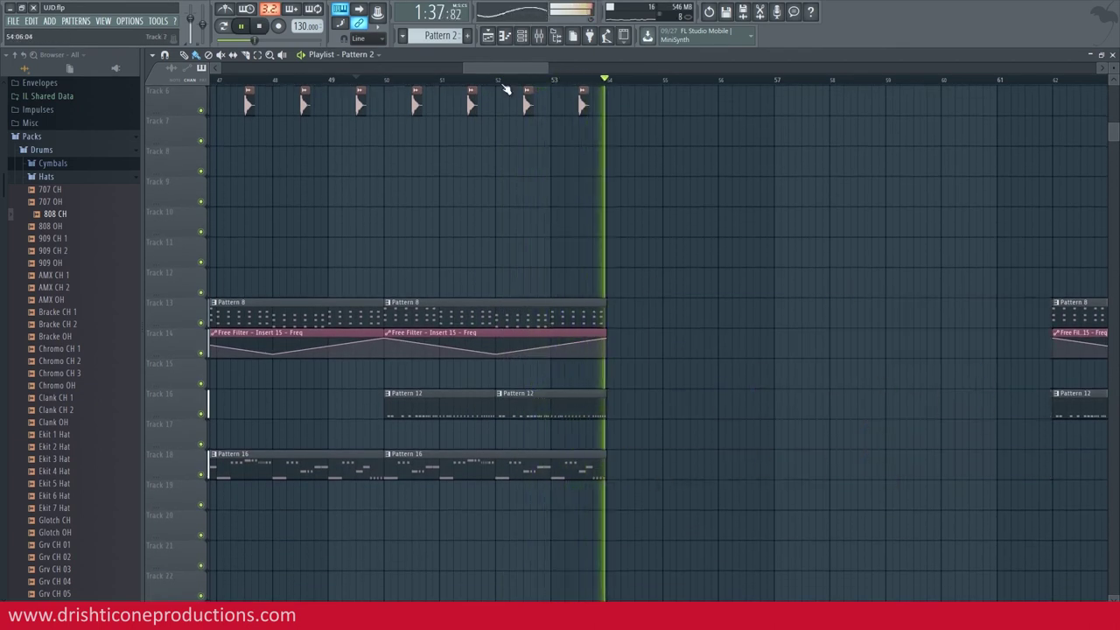
- Delete the Pattern 8 and Pattern 12 clips starting at bar 62 and the Free Filter automation clips between bars 62 and 70
scroll(605, 88, "down", 3)
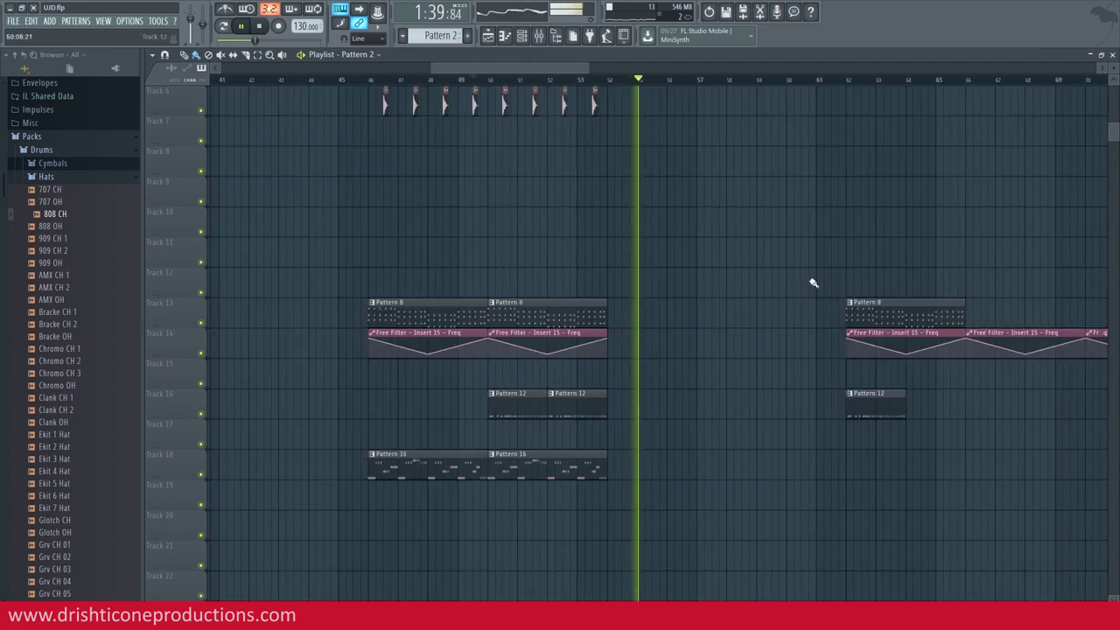
right_click(870, 313)
right_click(883, 343)
right_click(884, 400)
scroll(817, 345, "up", 5)
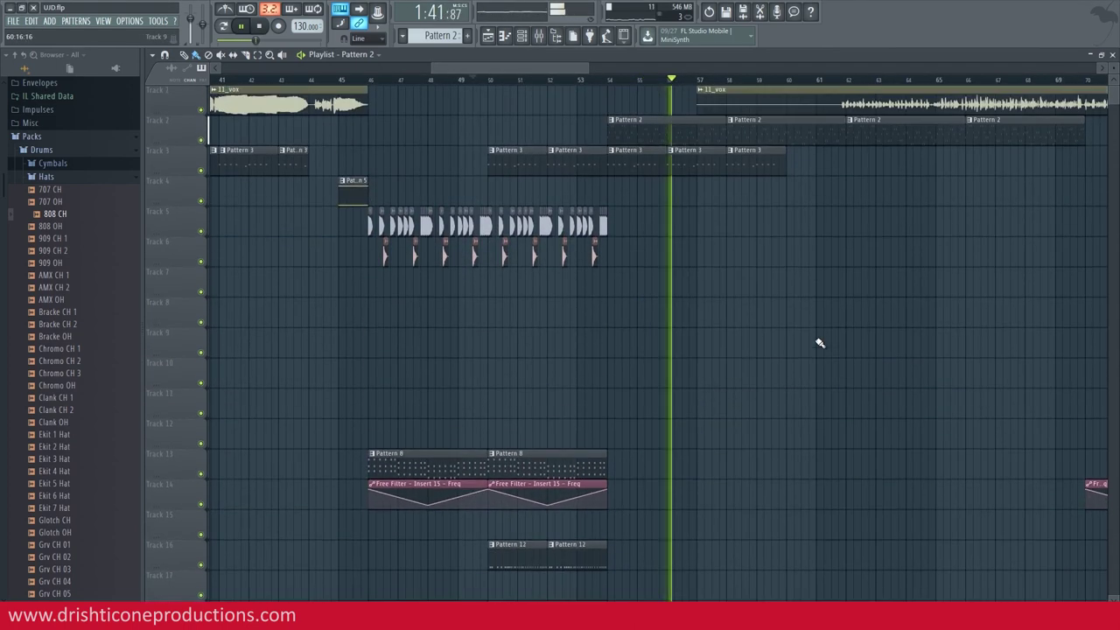
- Move the second 11_vox clip on Track 1 to start at bar 53, and extend the Pattern 3 clips on Track 3 to bar 72
left_click_drag(866, 99, 752, 114)
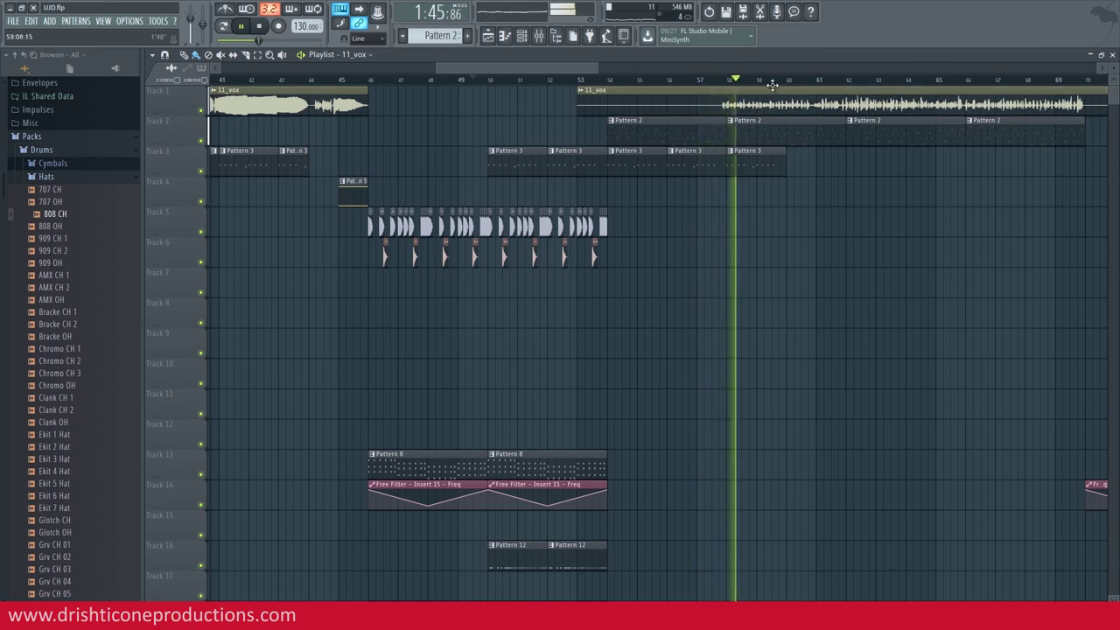
left_click(766, 160)
left_click_drag(800, 160, 1094, 156)
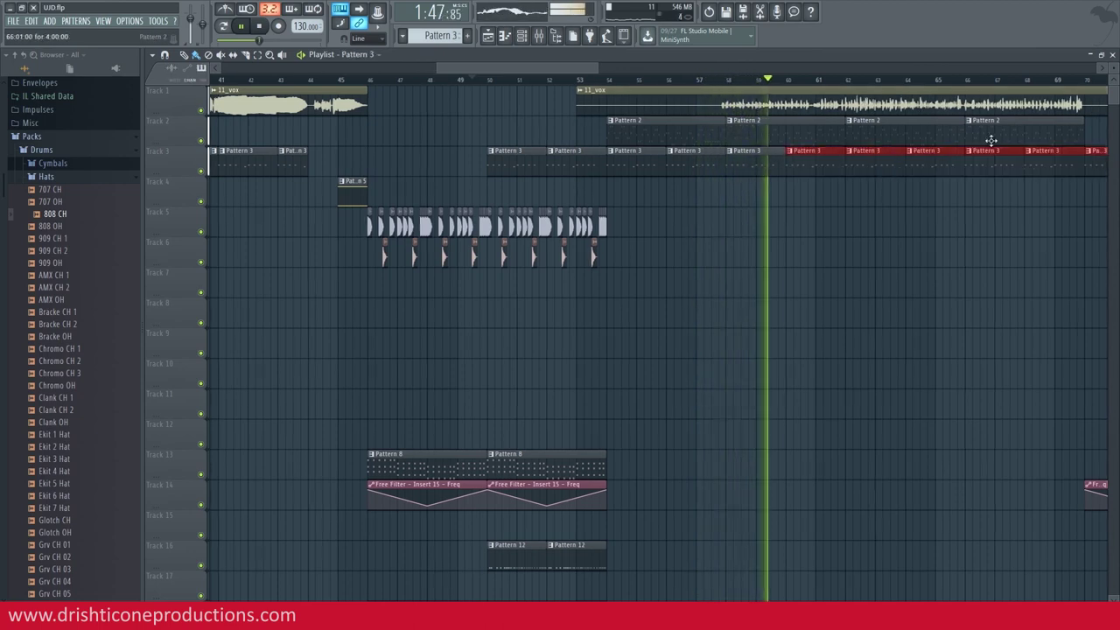
scroll(740, 88, "down", 4)
key("space")
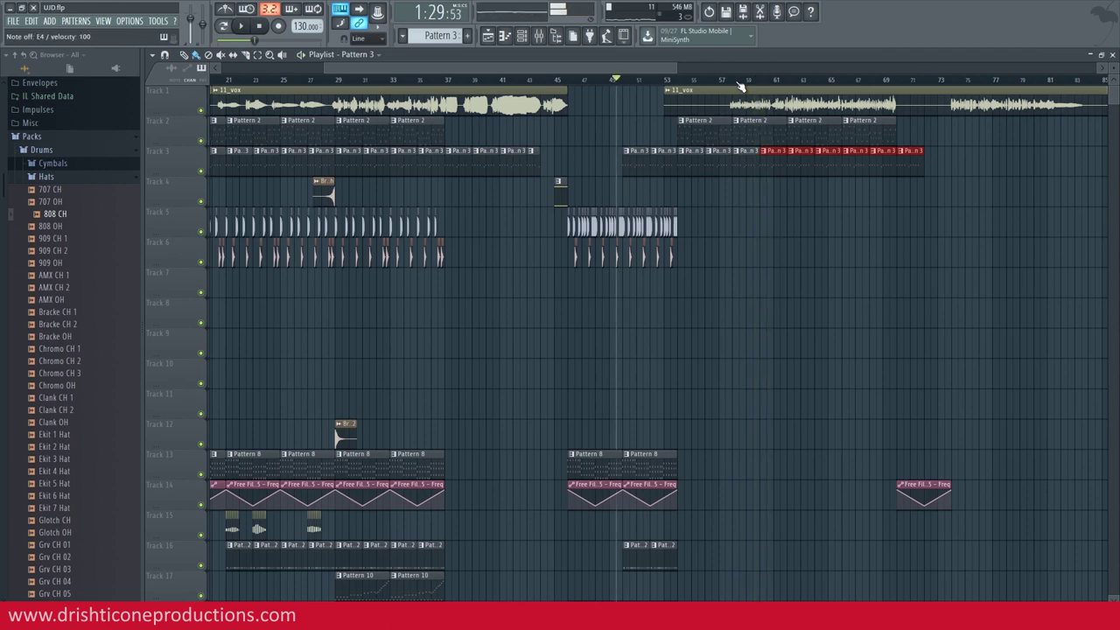
- Play the arrangement from before bar 37 to examine the transition into the vocal breakdown
left_click(534, 80)
left_click(419, 80)
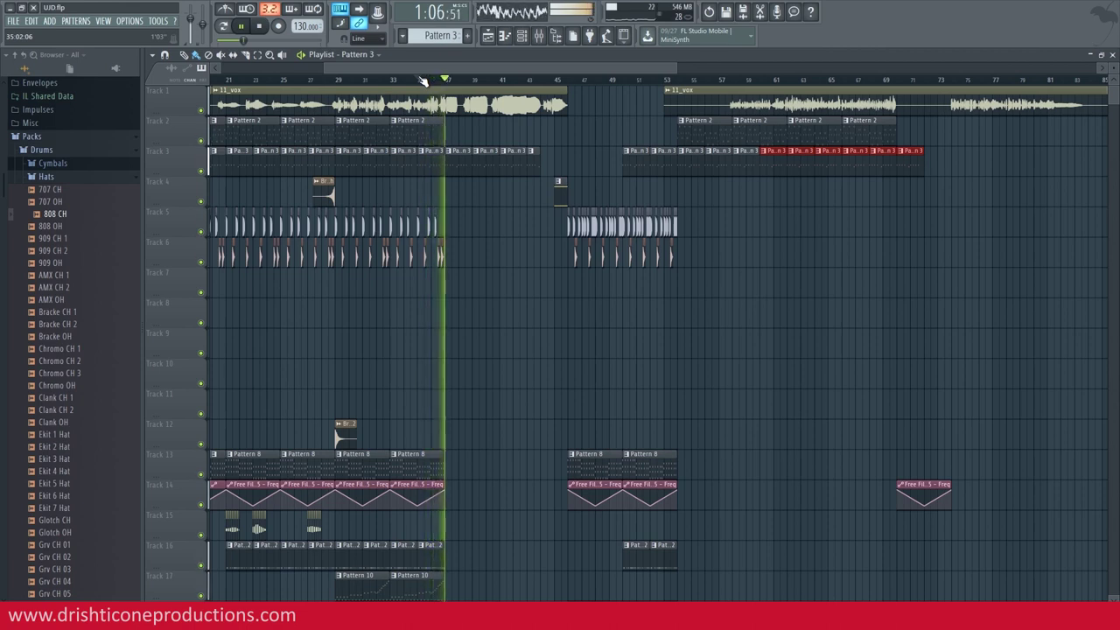
scroll(421, 81, "down", 3)
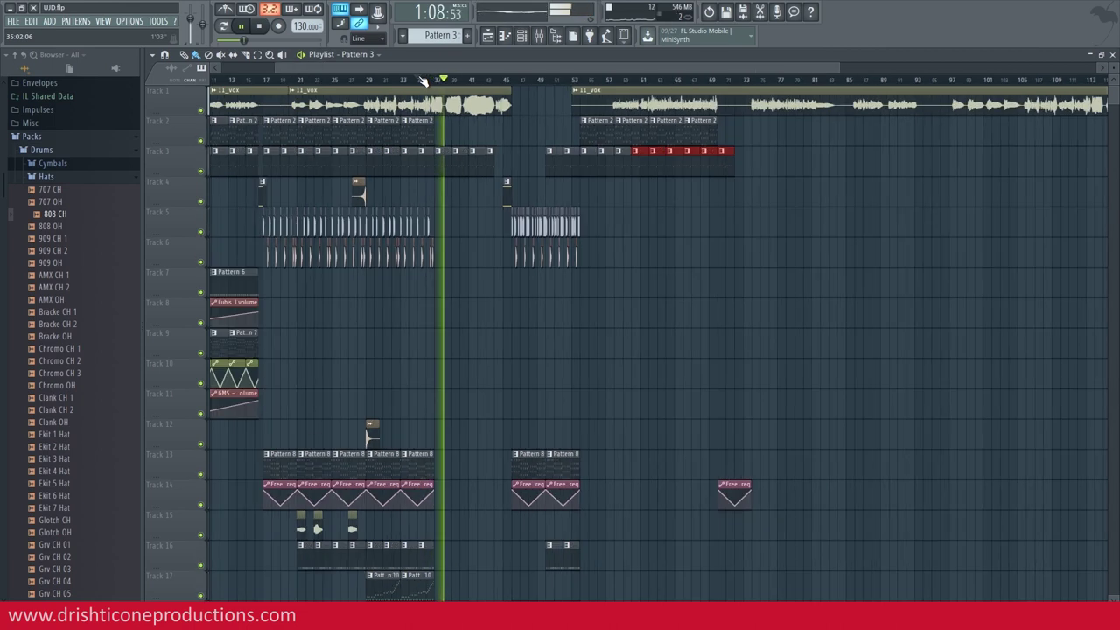
scroll(452, 90, "up", 4)
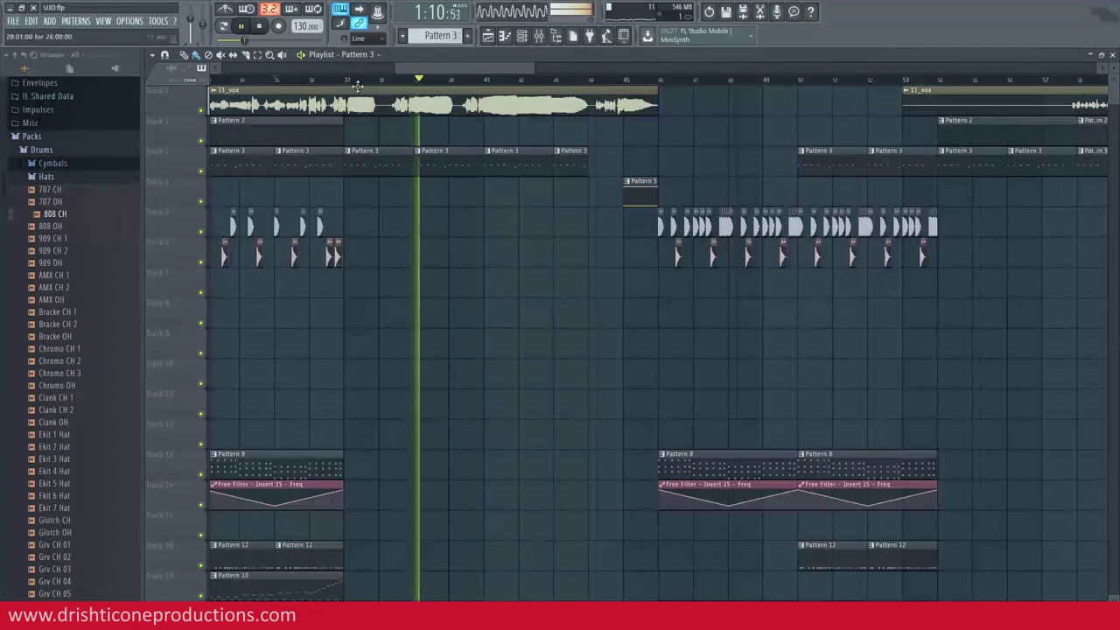
key("space")
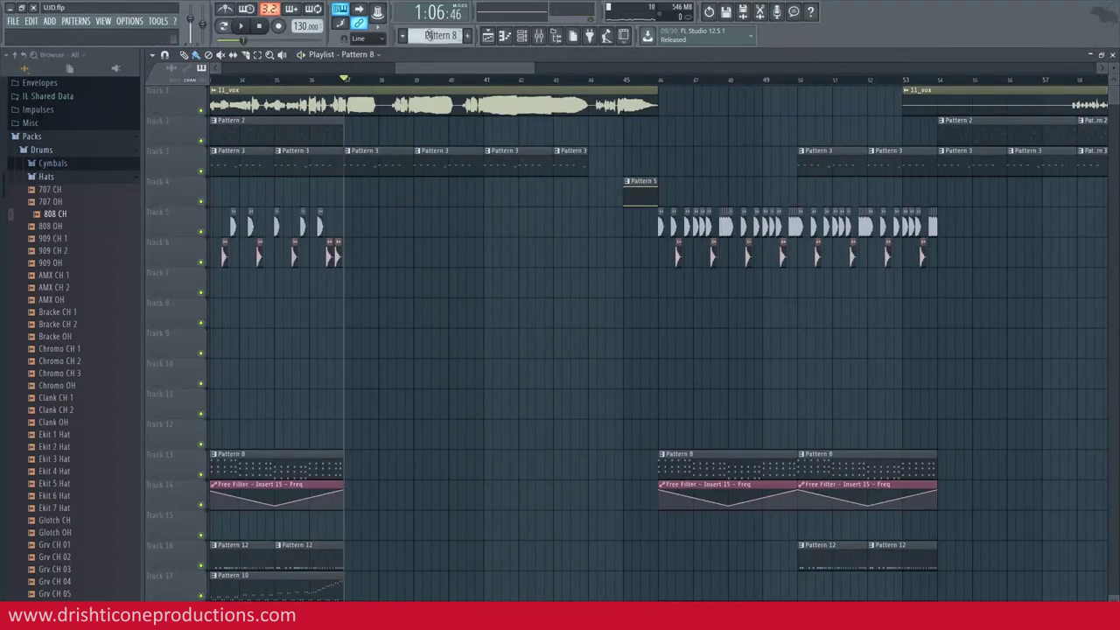
- Place a Pattern 11 clip on Track 19 at bar 37 and add a 3x Osc channel
scroll(394, 264, "down", 4)
left_click(348, 311)
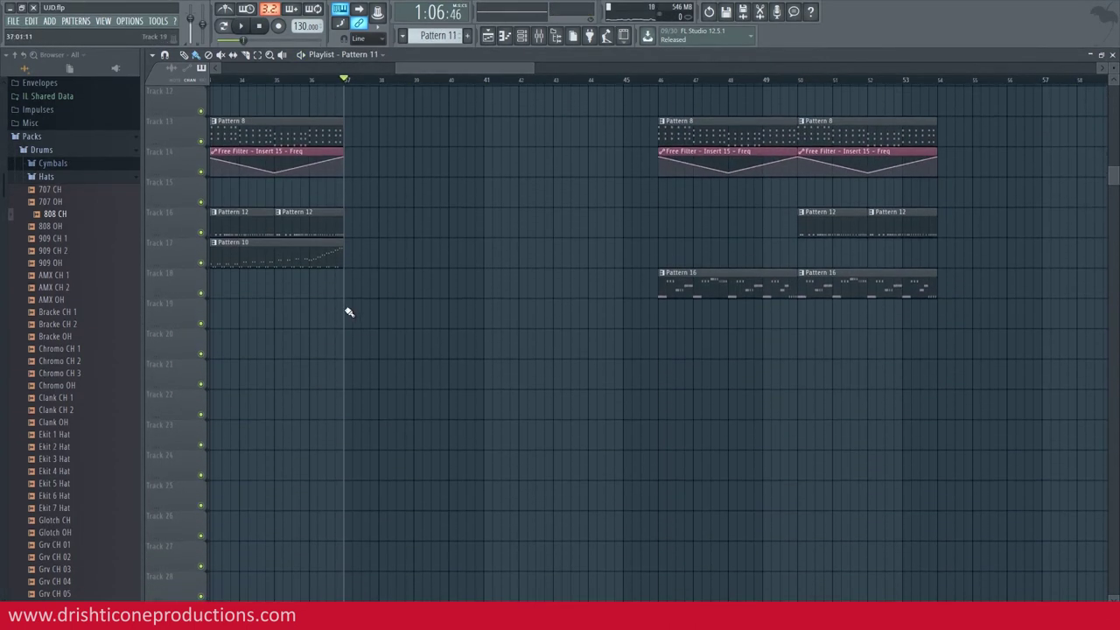
key("F6")
left_click(442, 596)
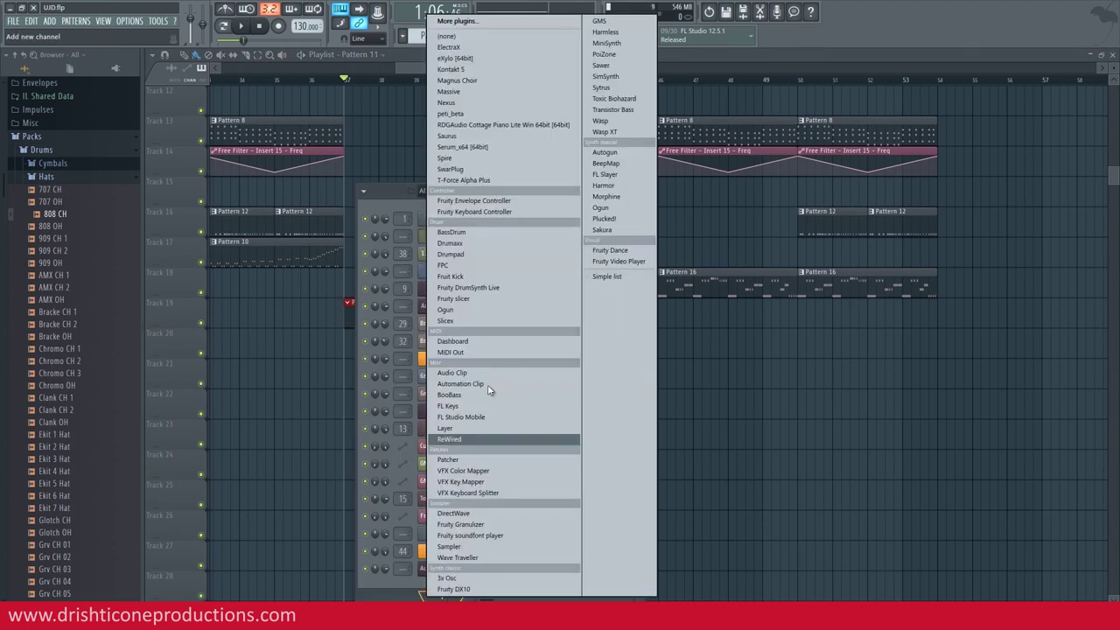
left_click(451, 583)
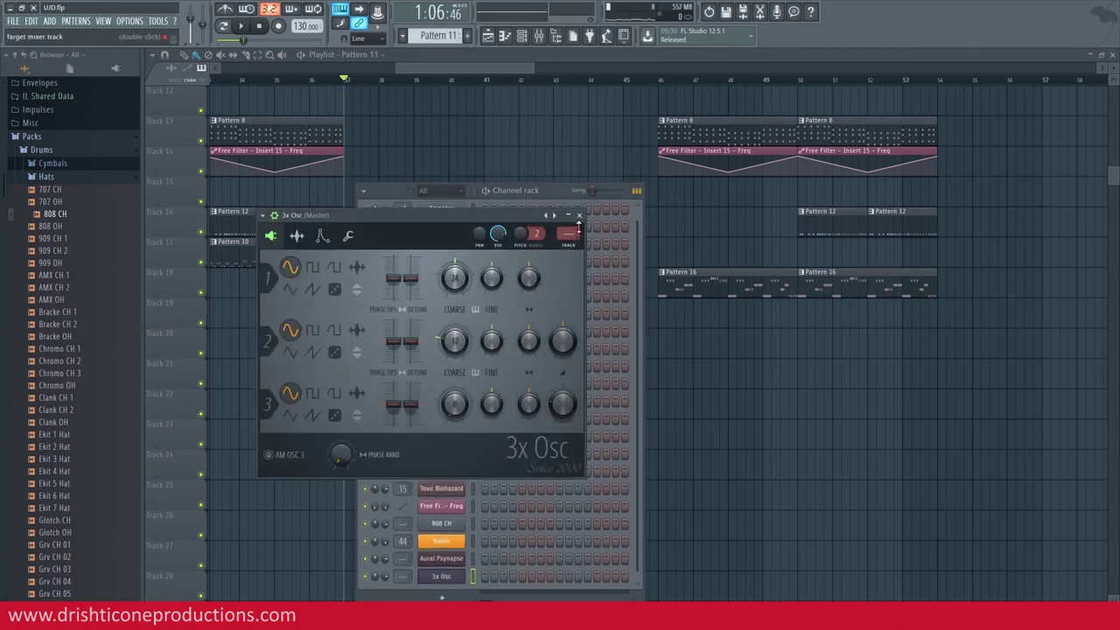
left_click(579, 215)
- Draw a four-bar F#4 note from bar 1 in the 3x Osc piano roll, and return to the playlist
right_click(457, 579)
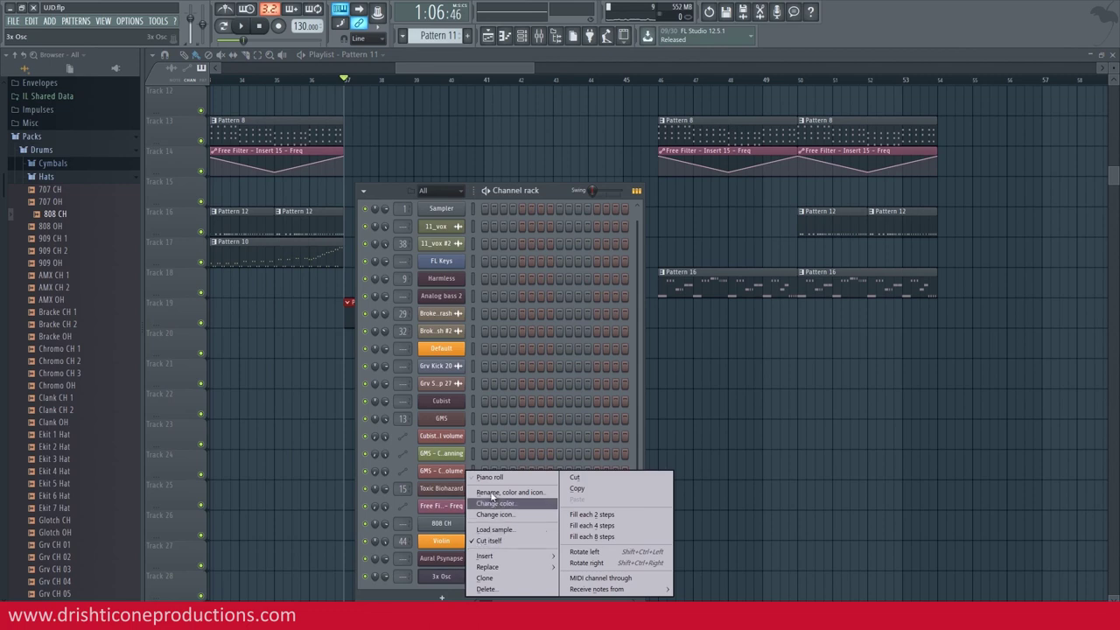
left_click(506, 480)
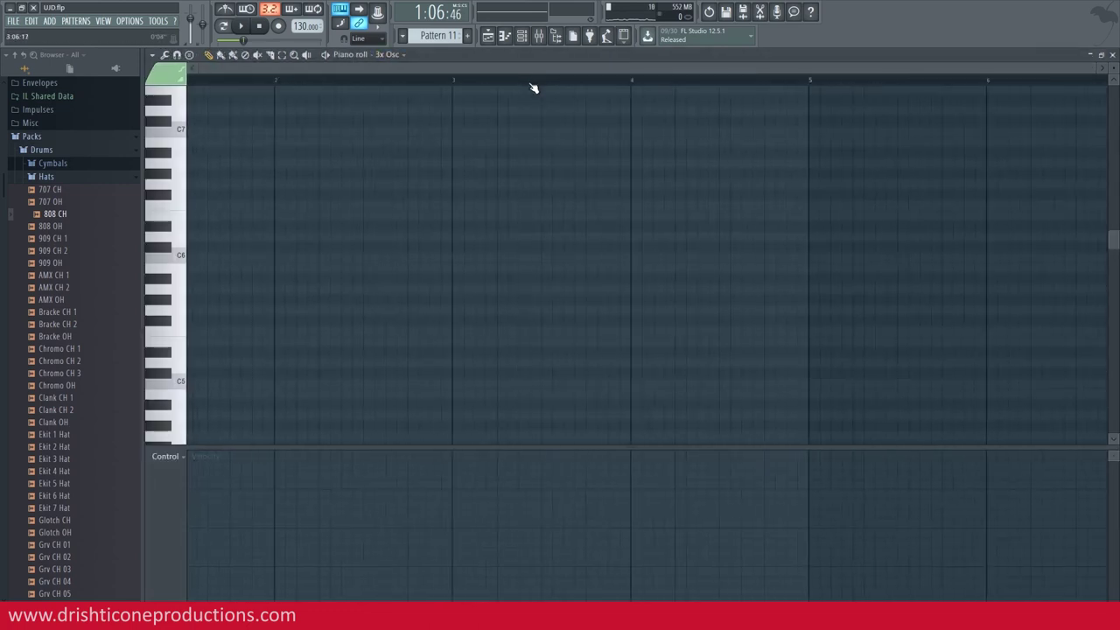
left_click_drag(329, 448, 306, 569)
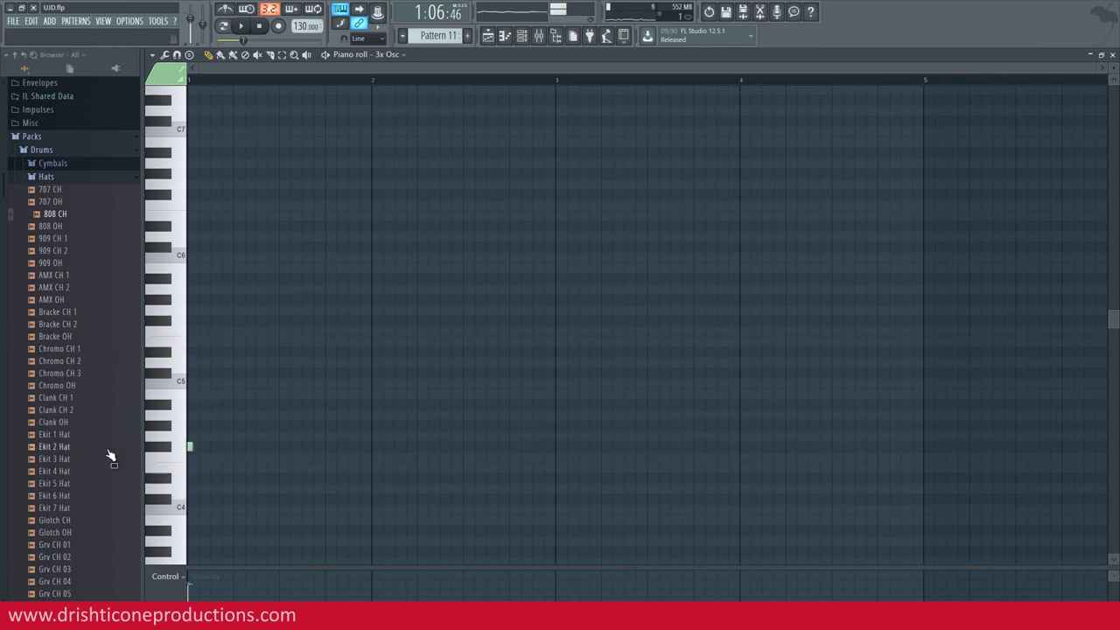
left_click(192, 446)
left_click_drag(217, 447, 816, 442)
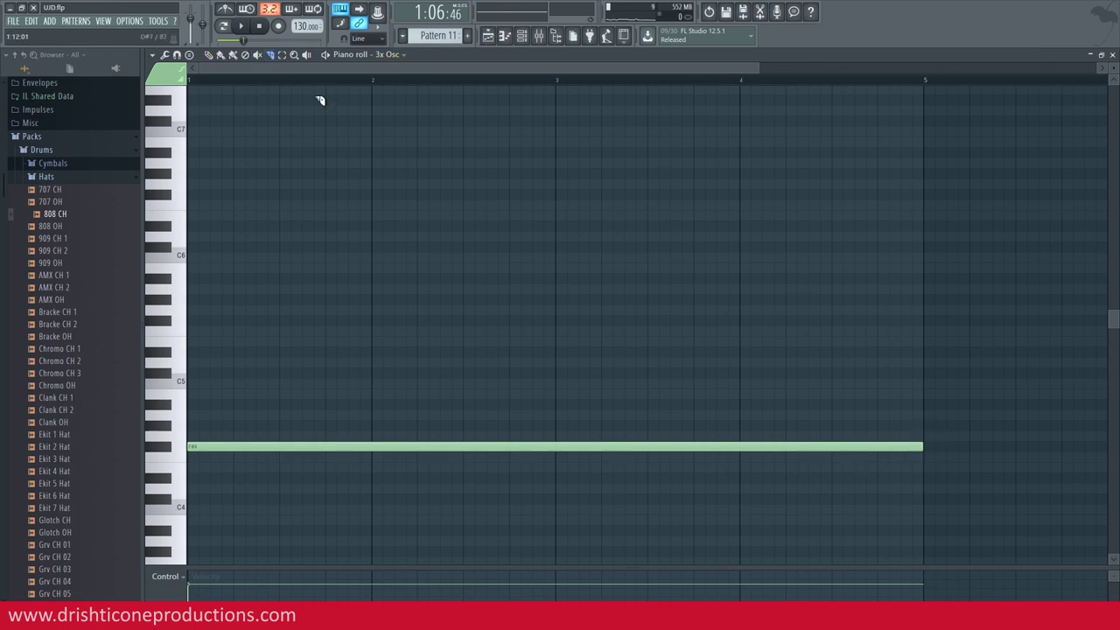
left_click(491, 40)
scroll(528, 315, "up", 6)
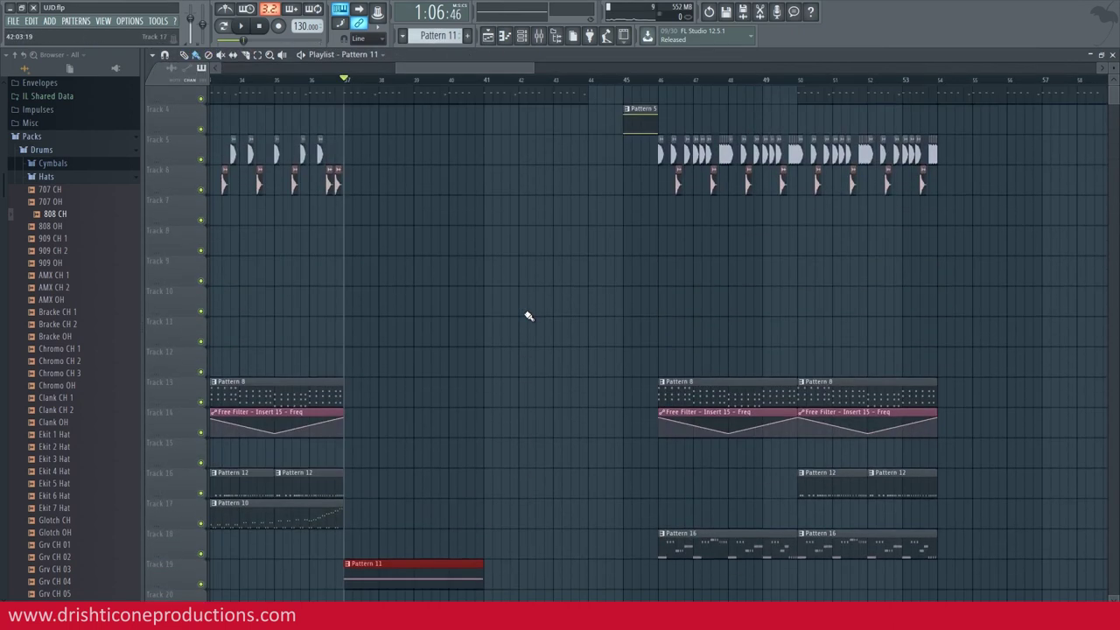
- Reopen Pattern 11 and extend the F#4 note to eight bars
scroll(528, 315, "down", 5)
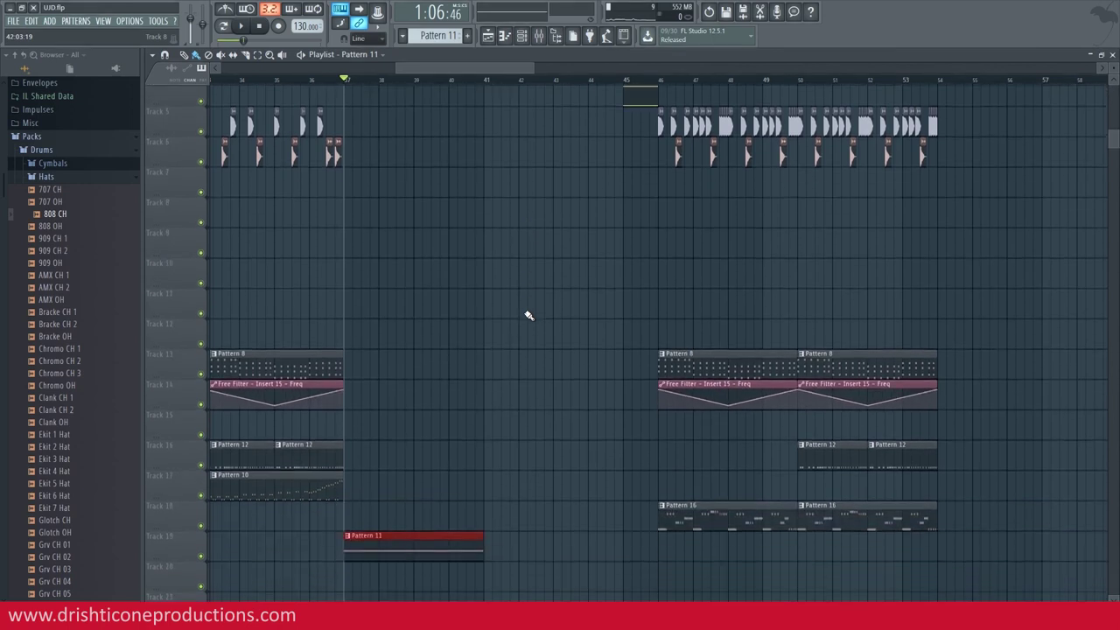
double_click(447, 464)
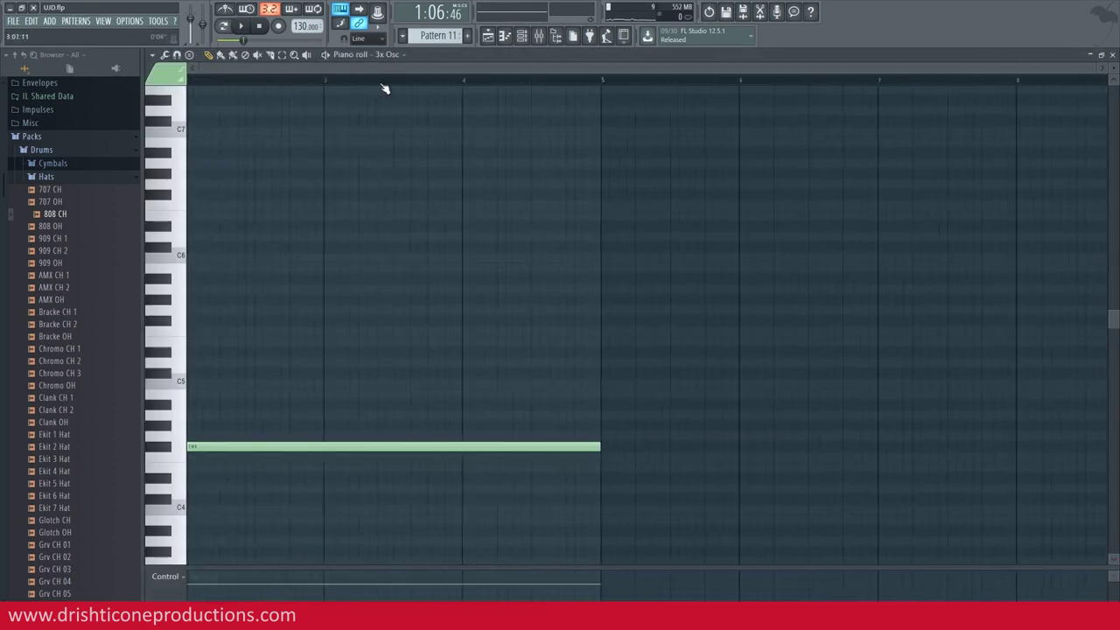
left_click_drag(645, 449, 1009, 447)
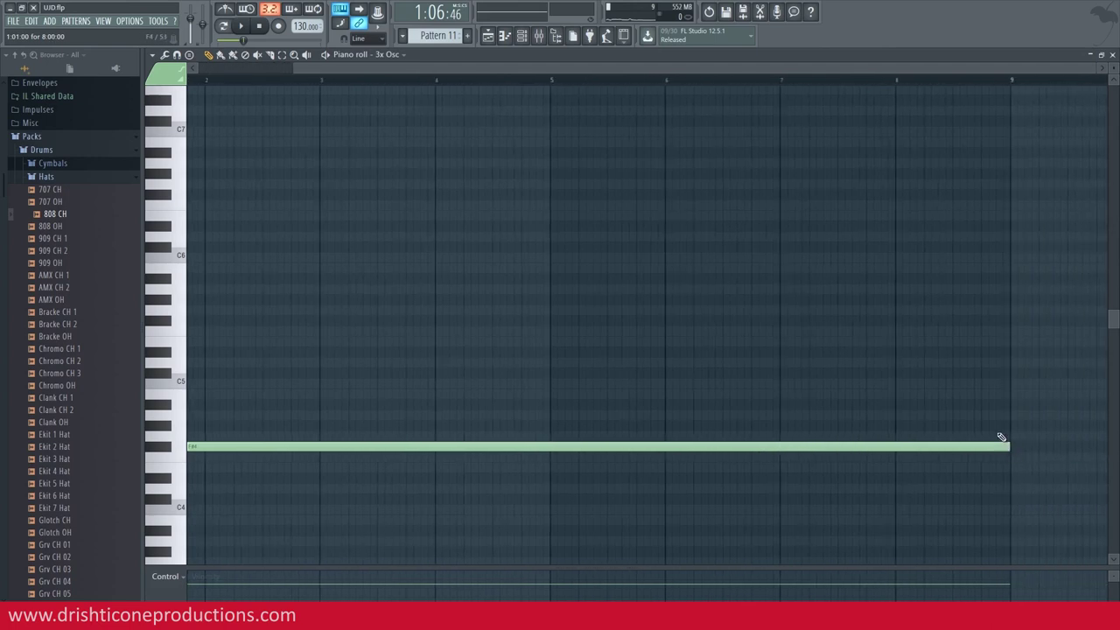
left_click(487, 37)
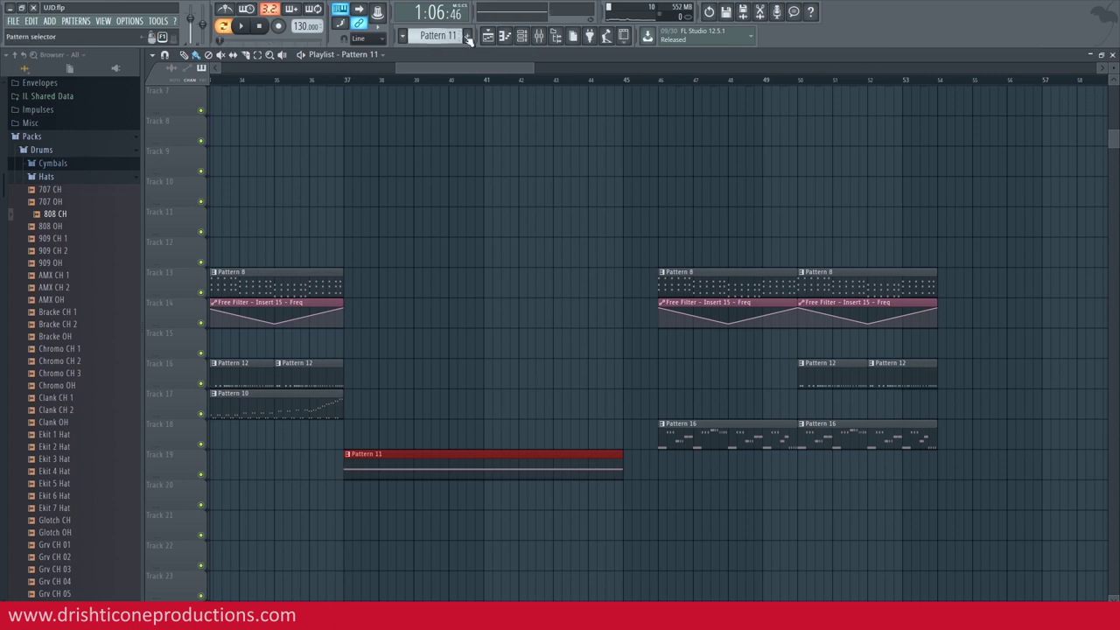
- Set all three 3x Osc oscillators to noise on mixer track 40, and load Fruity Free Filter in that track's first effect slot
left_click(522, 37)
left_click(450, 578)
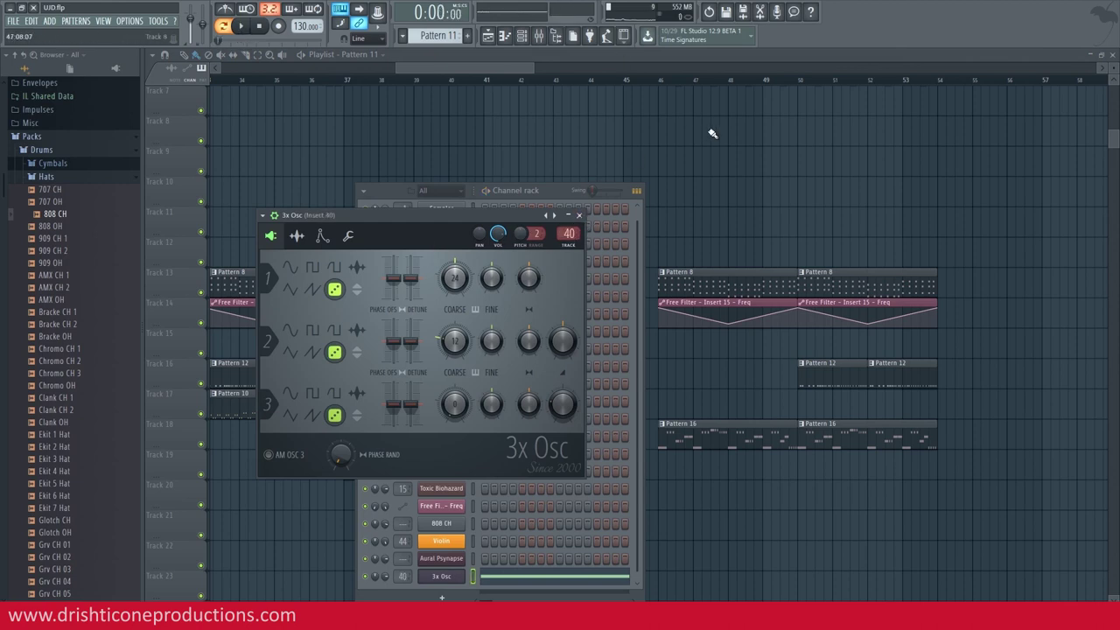
left_click(540, 37)
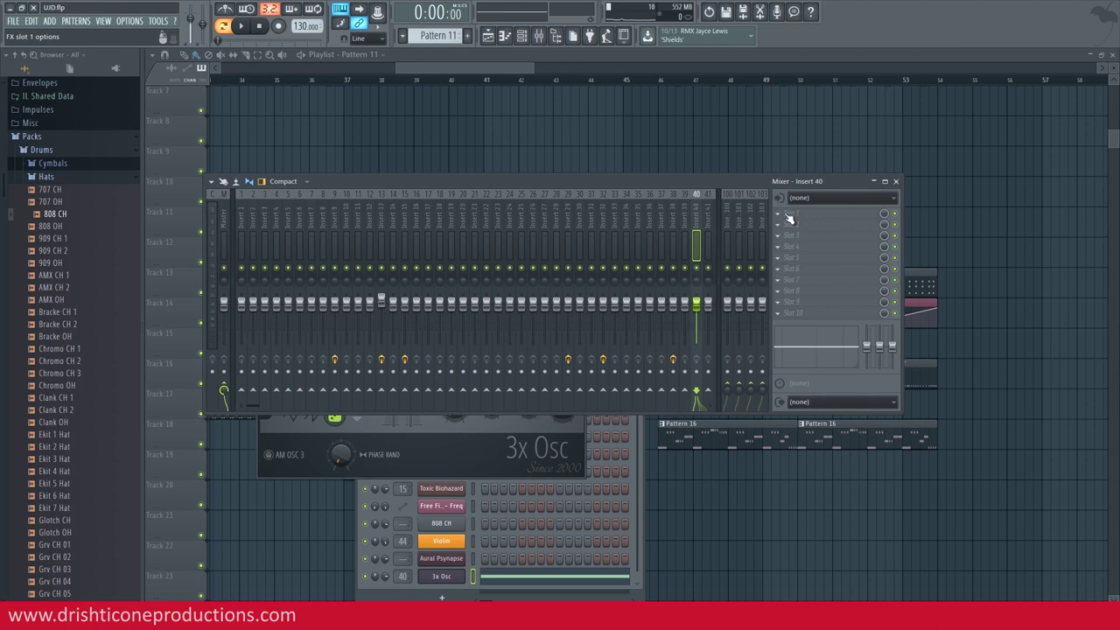
left_click(790, 218)
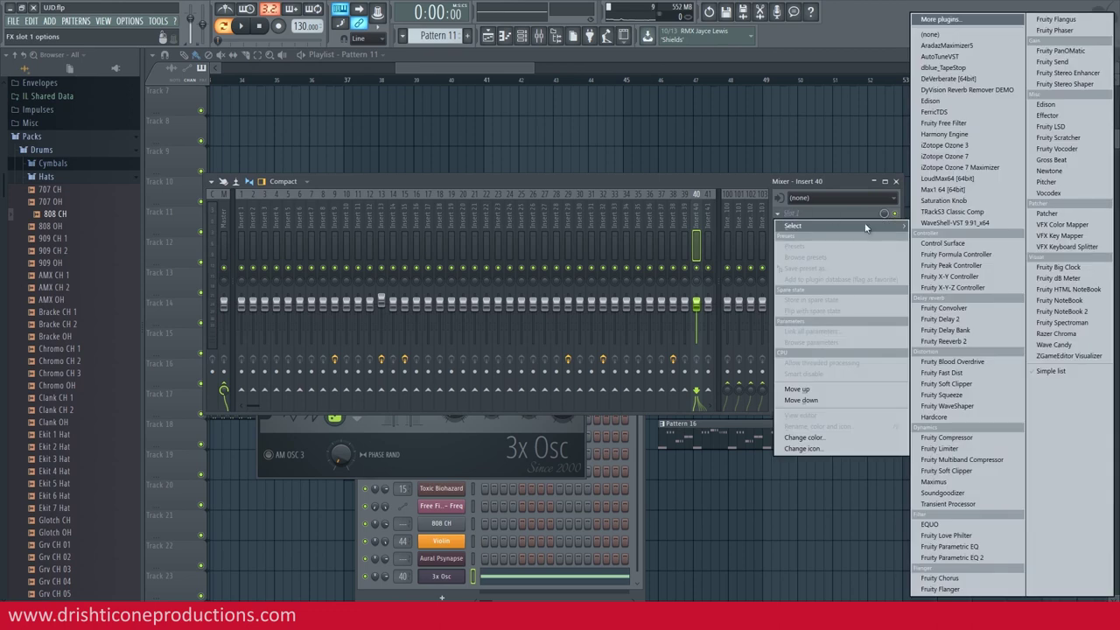
left_click(951, 124)
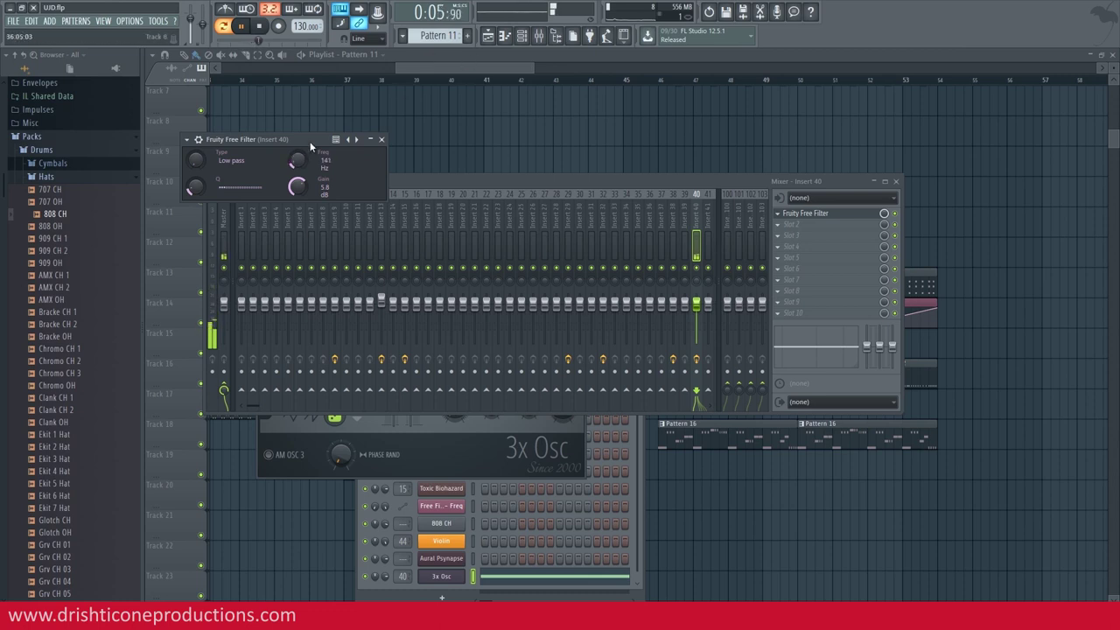
- Close the plugin and mixer windows, stop playback, and select the playlist time range over the Pattern 11 clip from bar 37
key("F12")
key("space")
left_click_drag(350, 85, 621, 103)
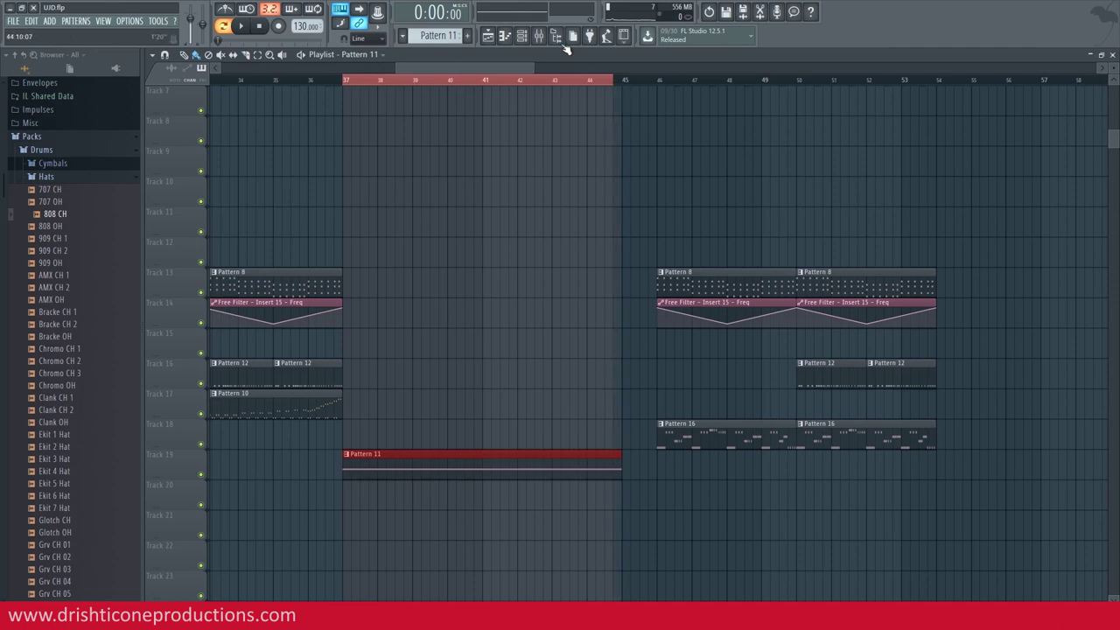
- Create an automation clip for insert 40's Fruity Free Filter frequency, place it on Track 20 under Pattern 11, and raise its end point to about 76%
left_click(547, 46)
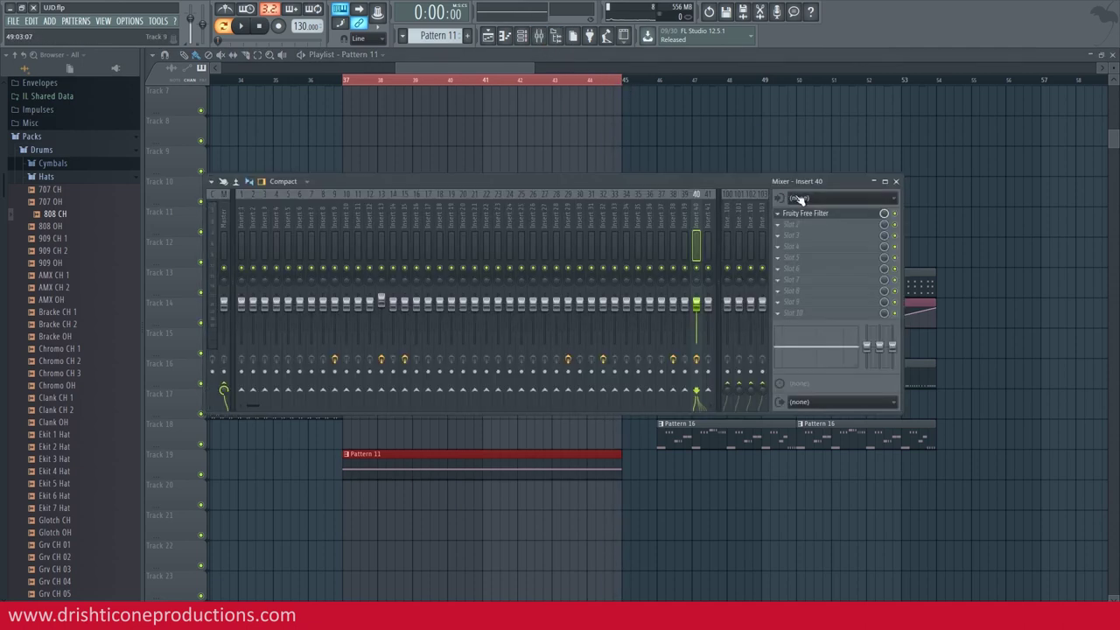
left_click(811, 215)
right_click(305, 165)
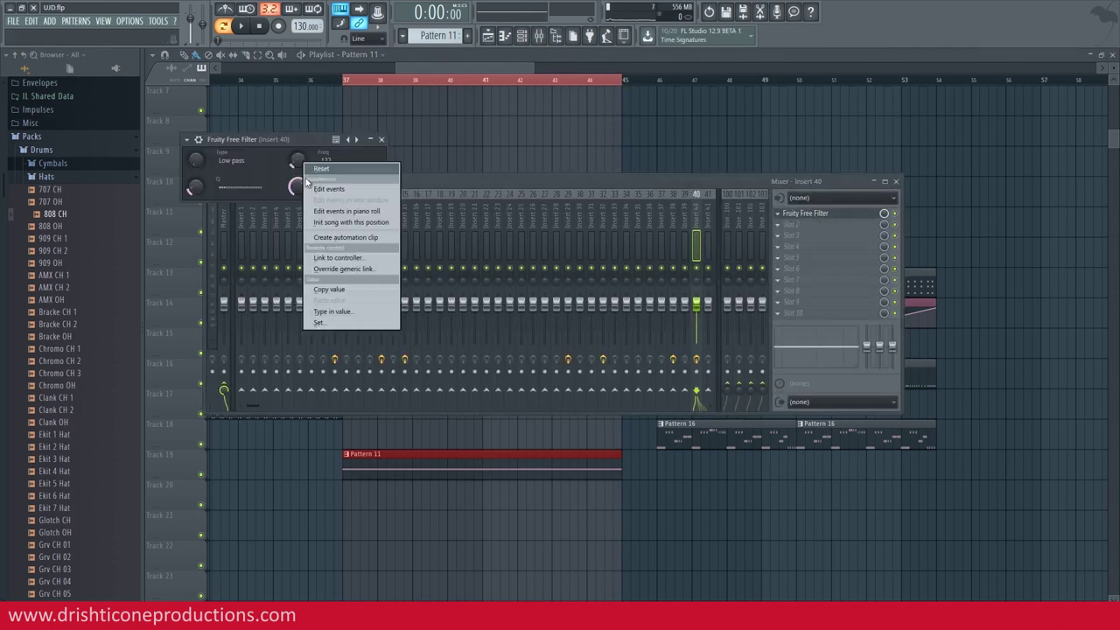
left_click(341, 238)
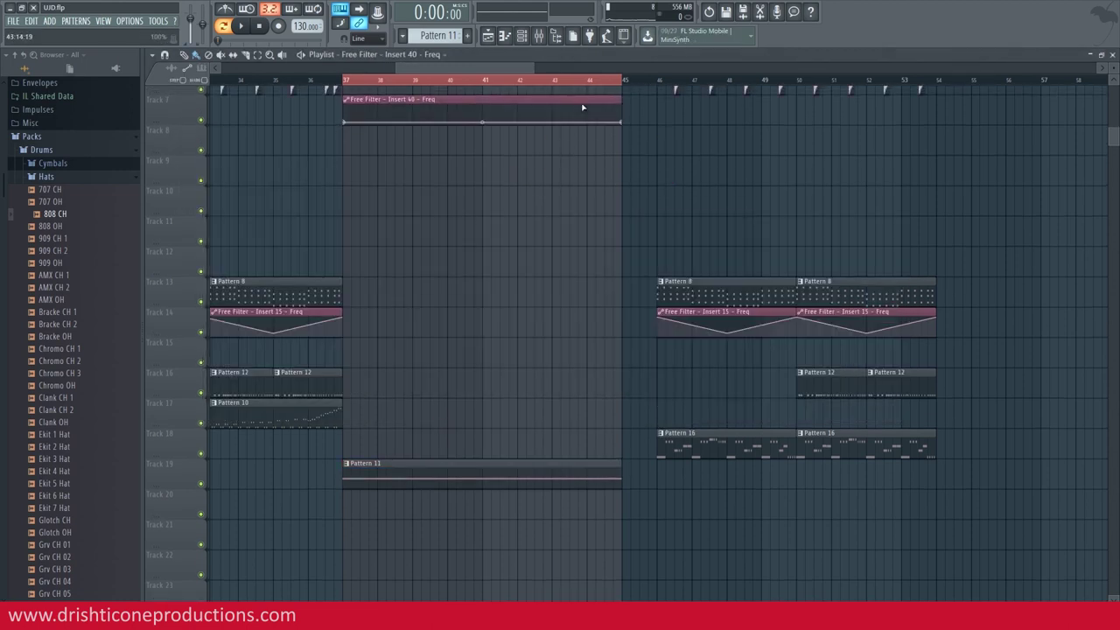
left_click_drag(580, 102, 624, 500)
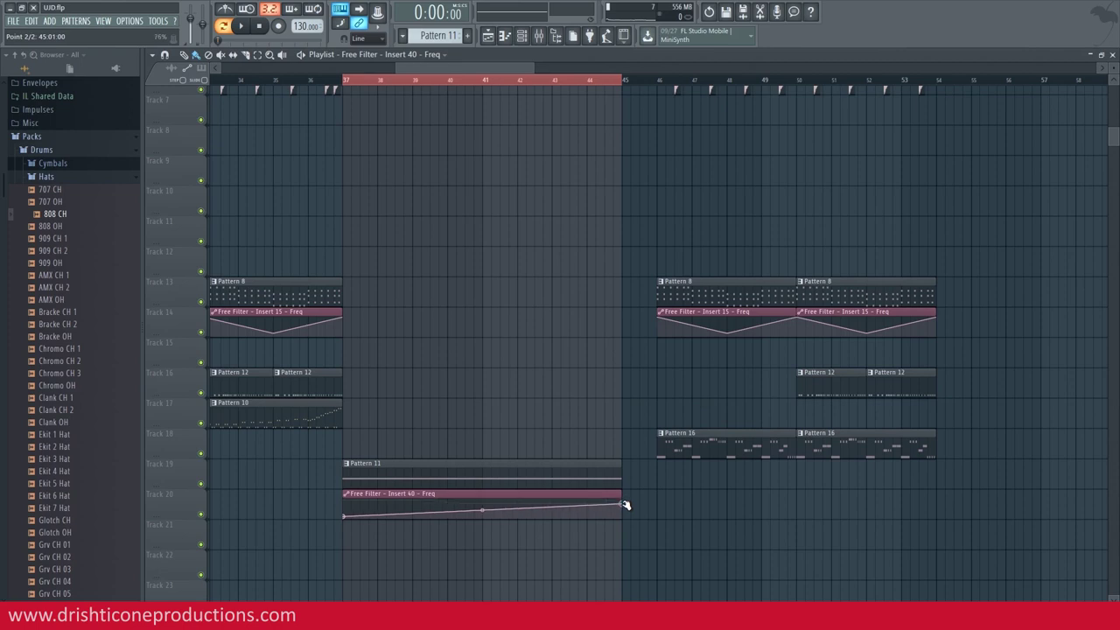
- Play the arrangement from about bar 35 and review the noise riser against the other tracks into the bar 46 section
left_click(290, 83)
key("space")
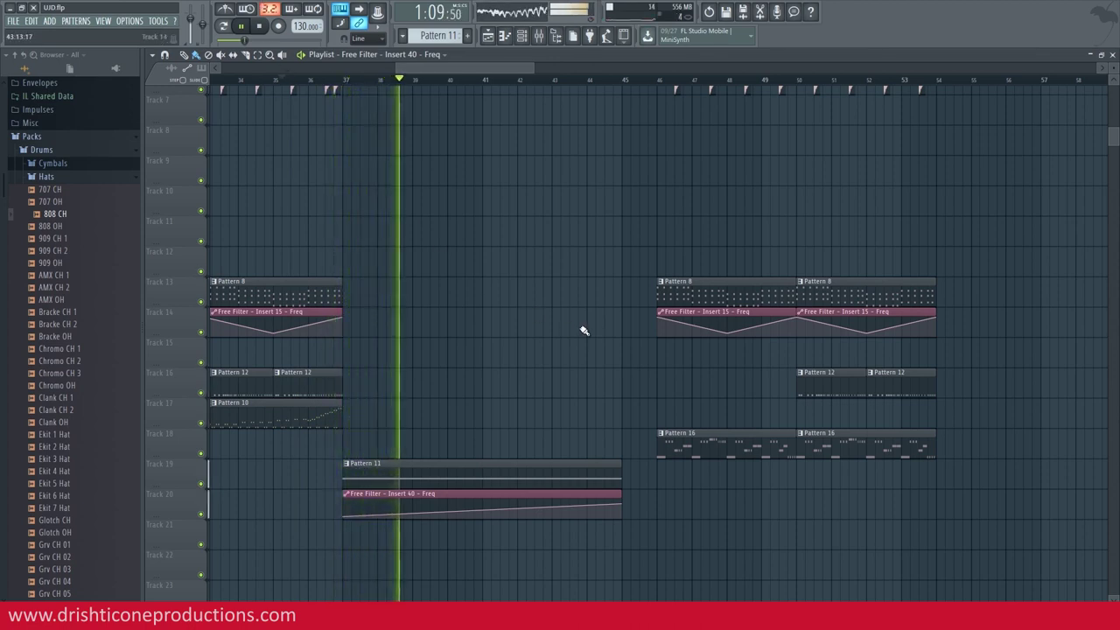
scroll(584, 330, "up", 5)
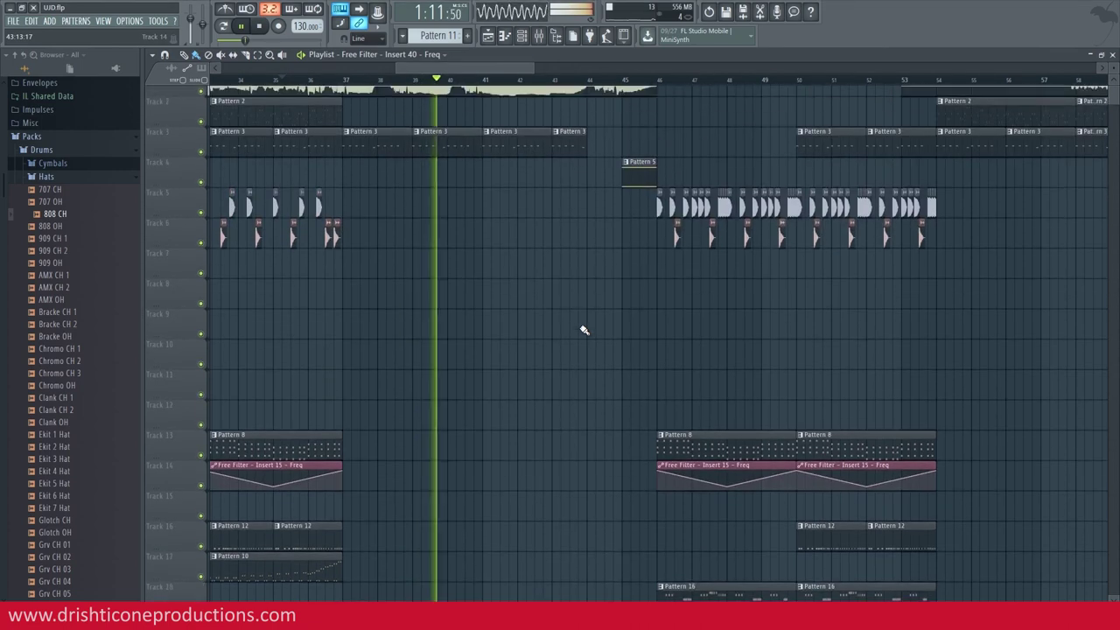
scroll(585, 329, "down", 5)
scroll(584, 330, "up", 4)
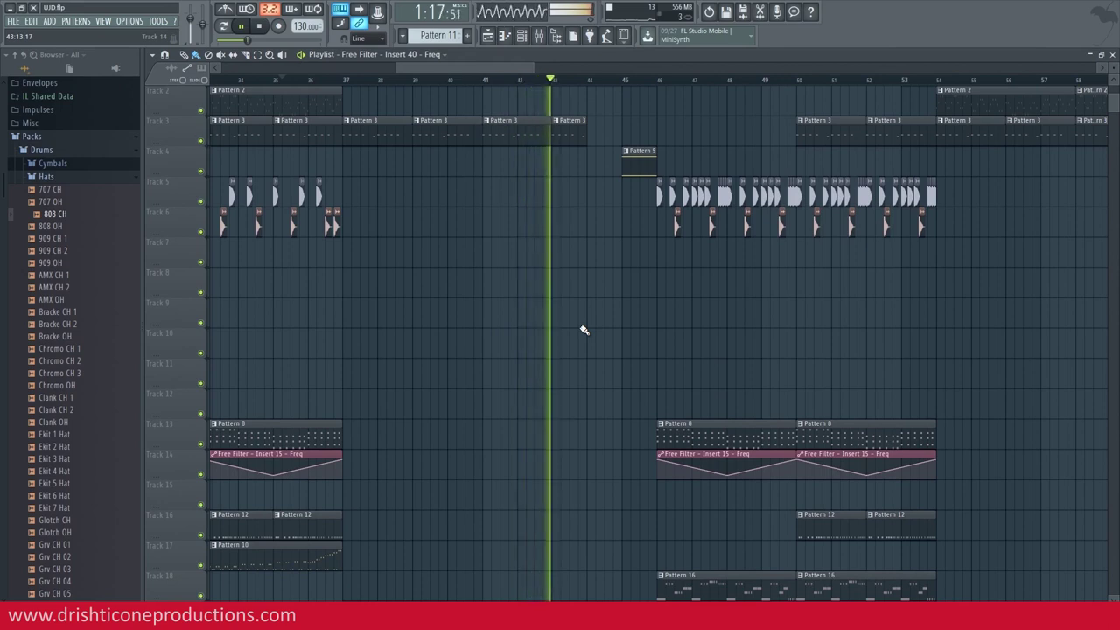
scroll(584, 330, "down", 1)
scroll(585, 330, "down", 5)
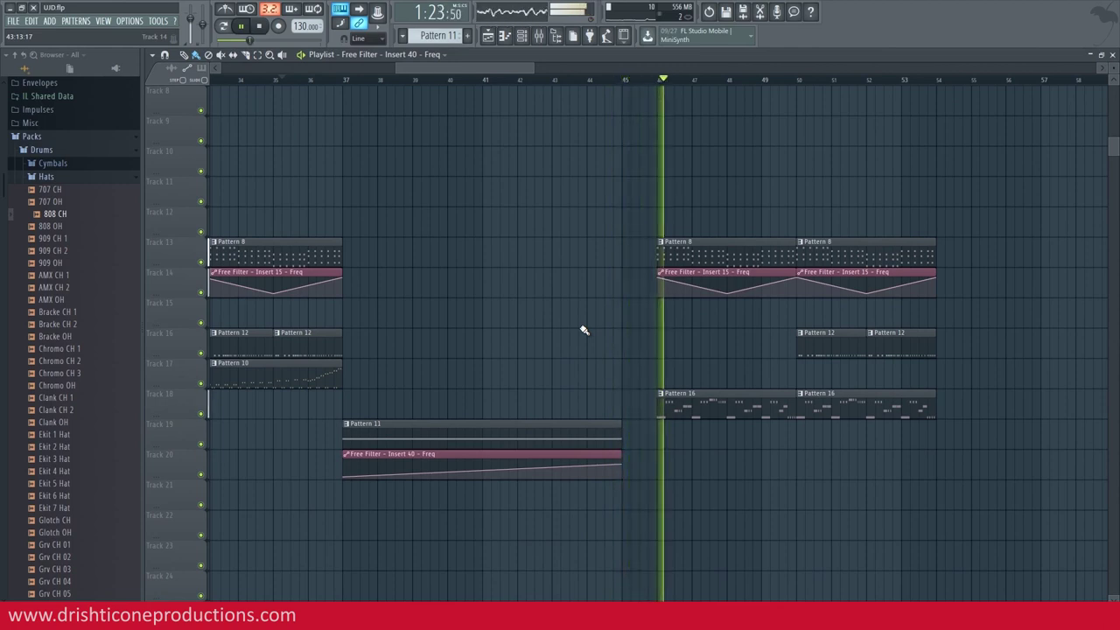
scroll(606, 278, "down", 1)
scroll(601, 273, "up", 6)
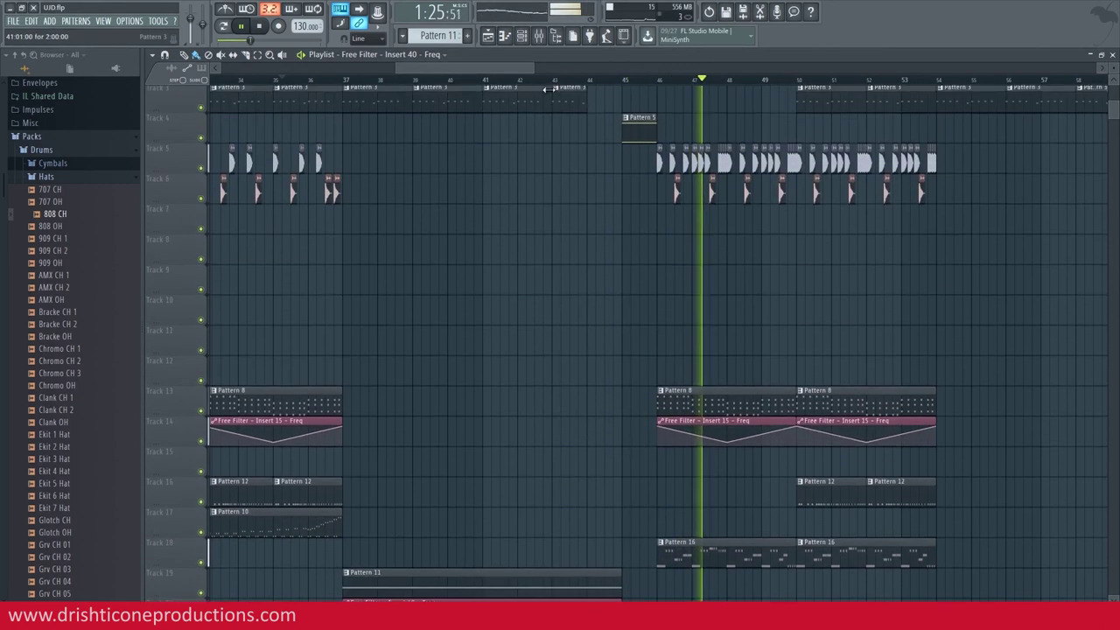
scroll(555, 83, "down", 3)
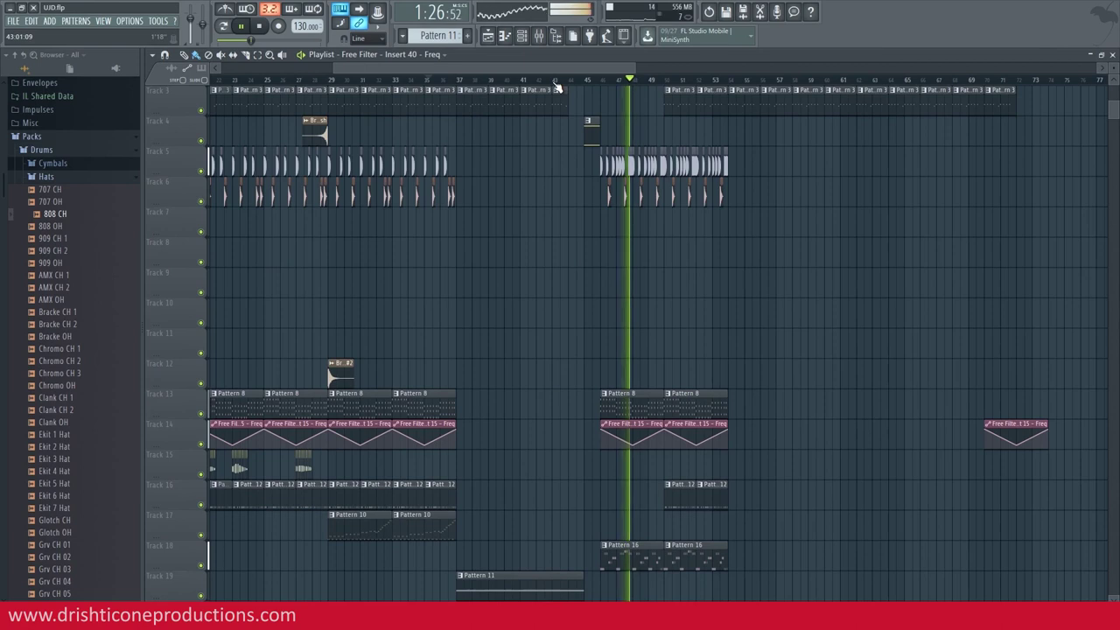
- Replay from bar 37 and shorten the Pattern 11 and Free Filter automation clips to seven bars, ending at bar 44
left_click(451, 80)
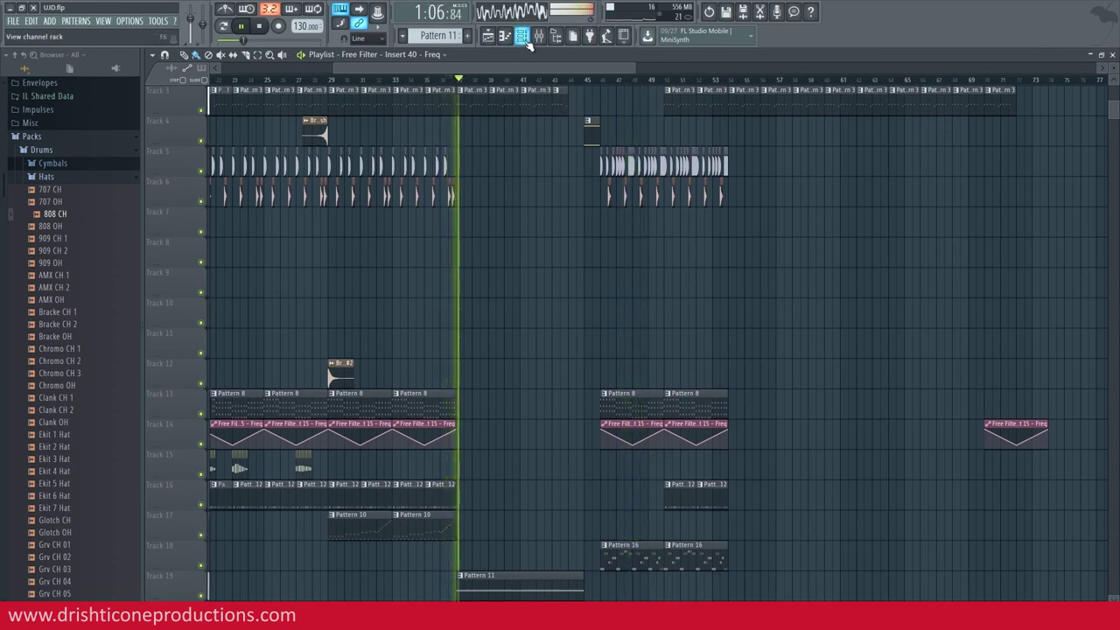
key("F6")
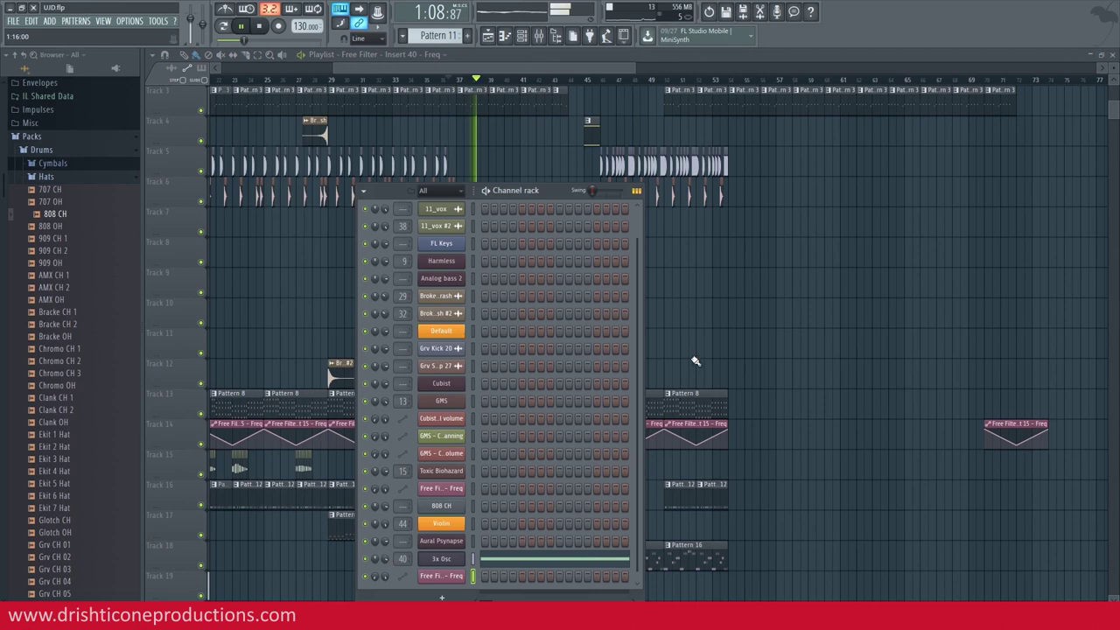
key("F6")
scroll(563, 425, "down", 5)
left_click_drag(582, 431, 568, 463)
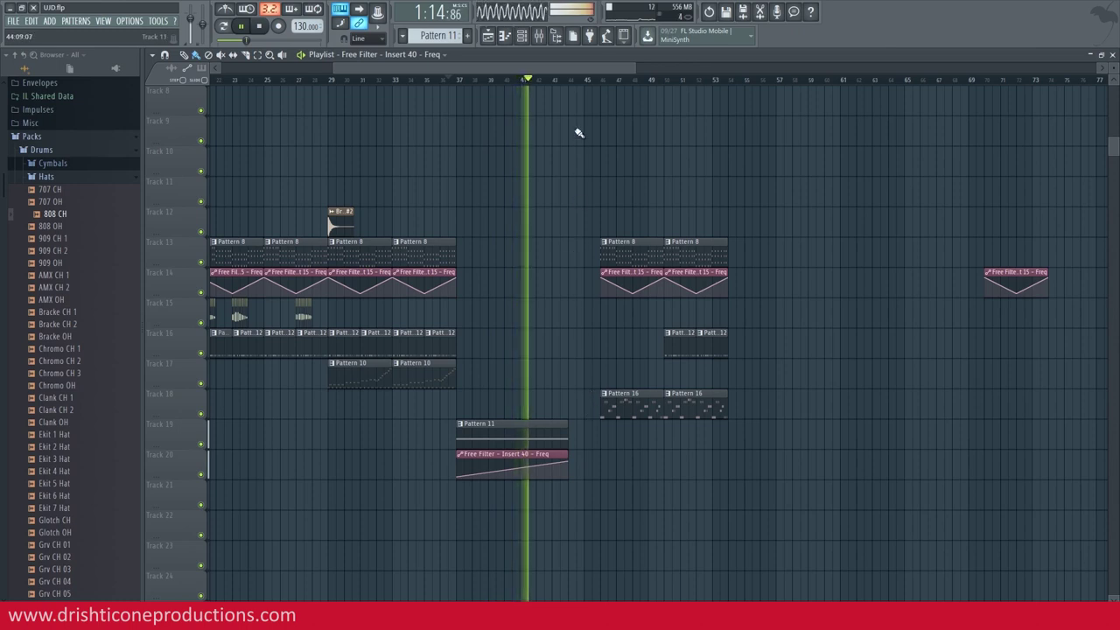
- Load Fruity Reeverb 2 into insert 40's third effect slot, switch it to the next preset, and close the plugin and mixer windows
key("F9")
left_click(792, 235)
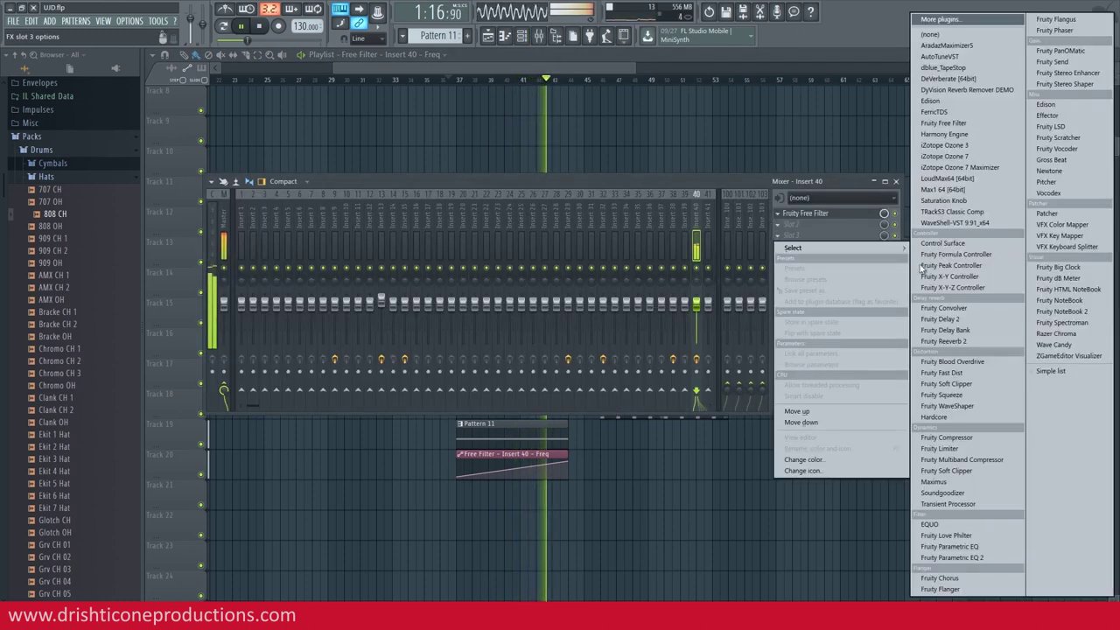
left_click(944, 341)
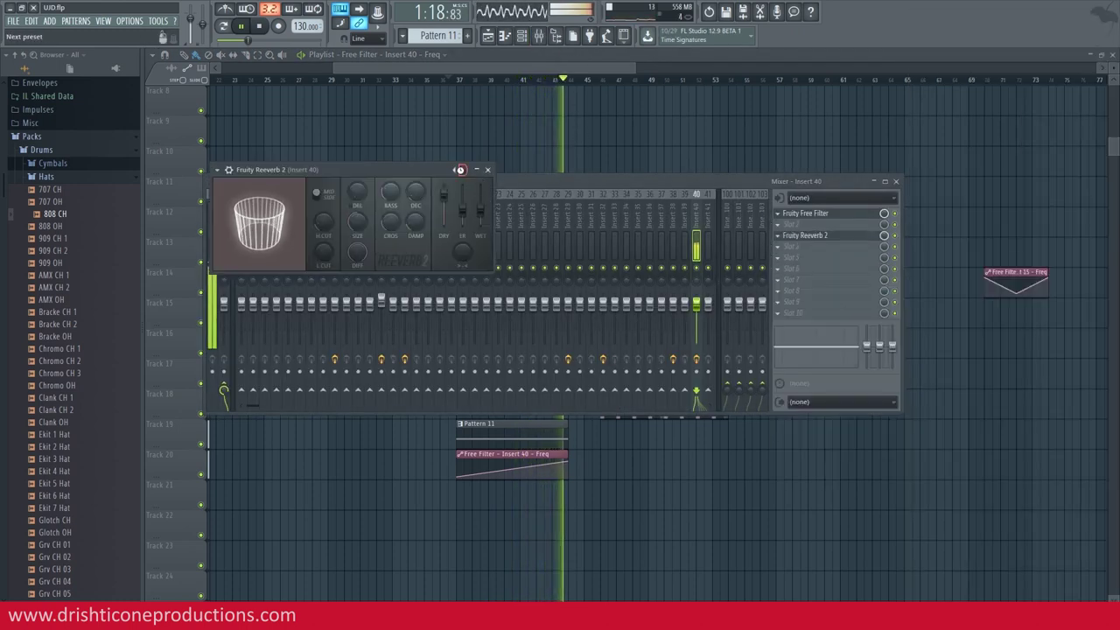
left_click(462, 170)
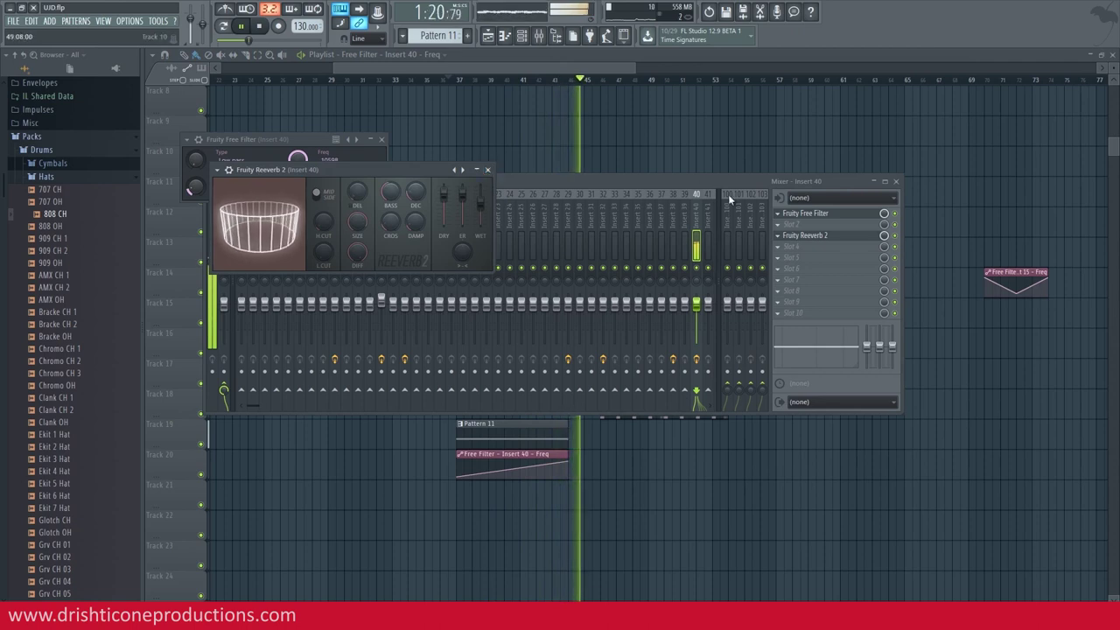
key("F12")
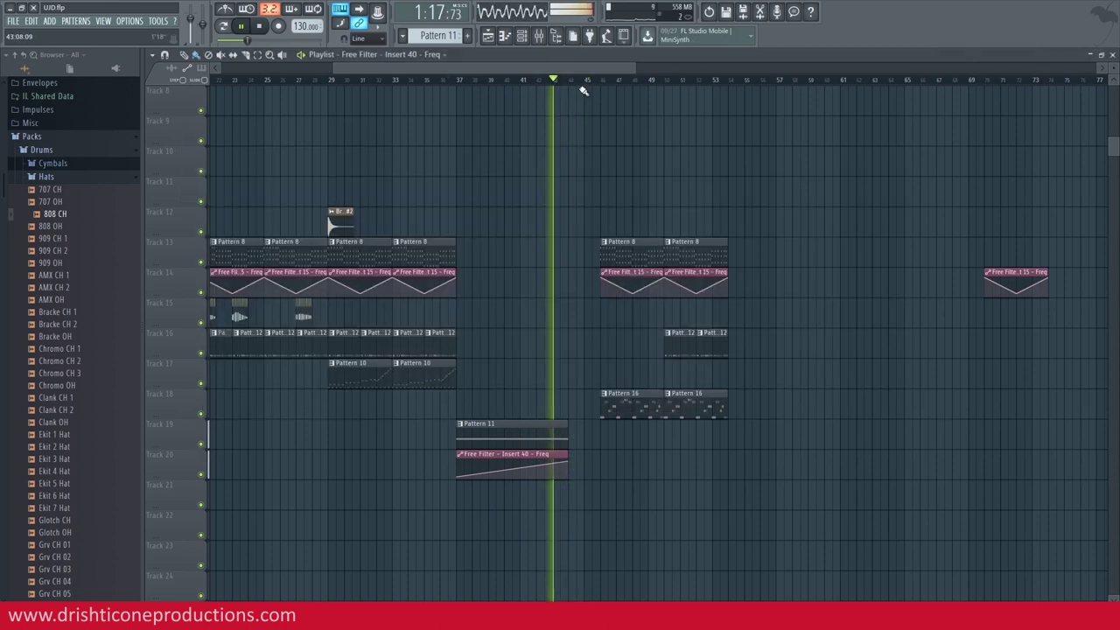
- Audition the end of the riser from about bar 43 with Tracks 19 and 20 soloed, and again with all tracks playing
left_click(541, 38)
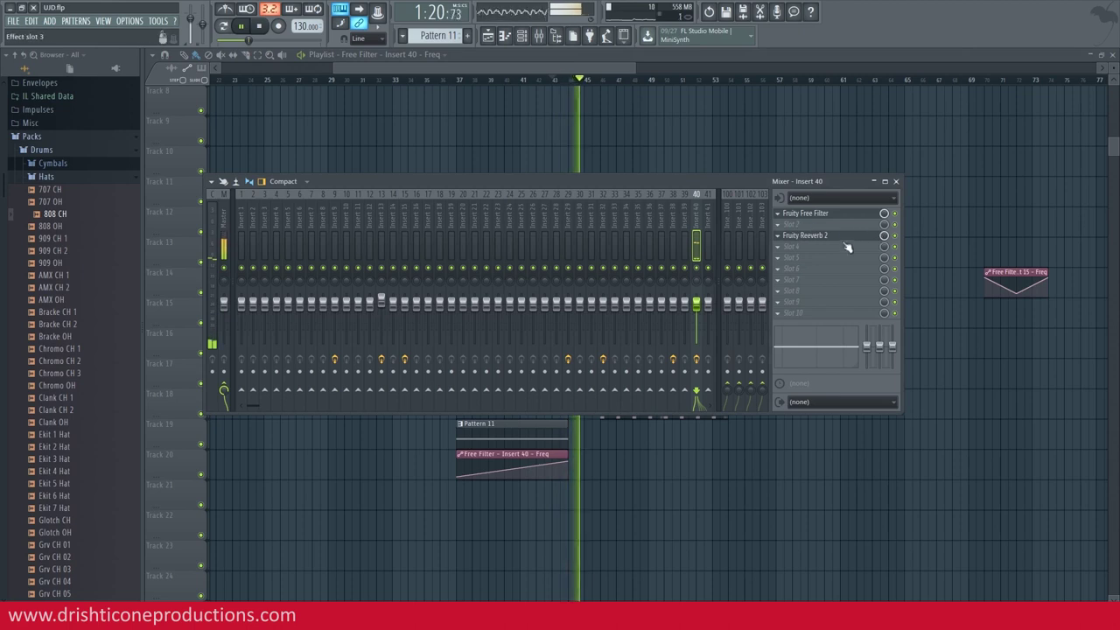
key("space")
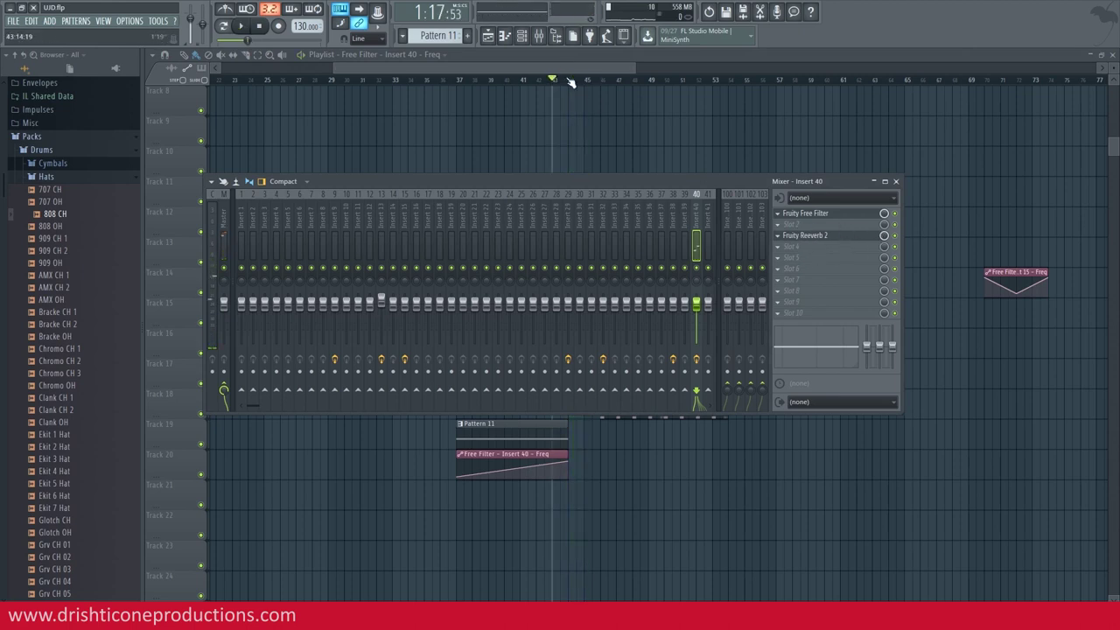
key("F9")
right_click(202, 444)
key("space")
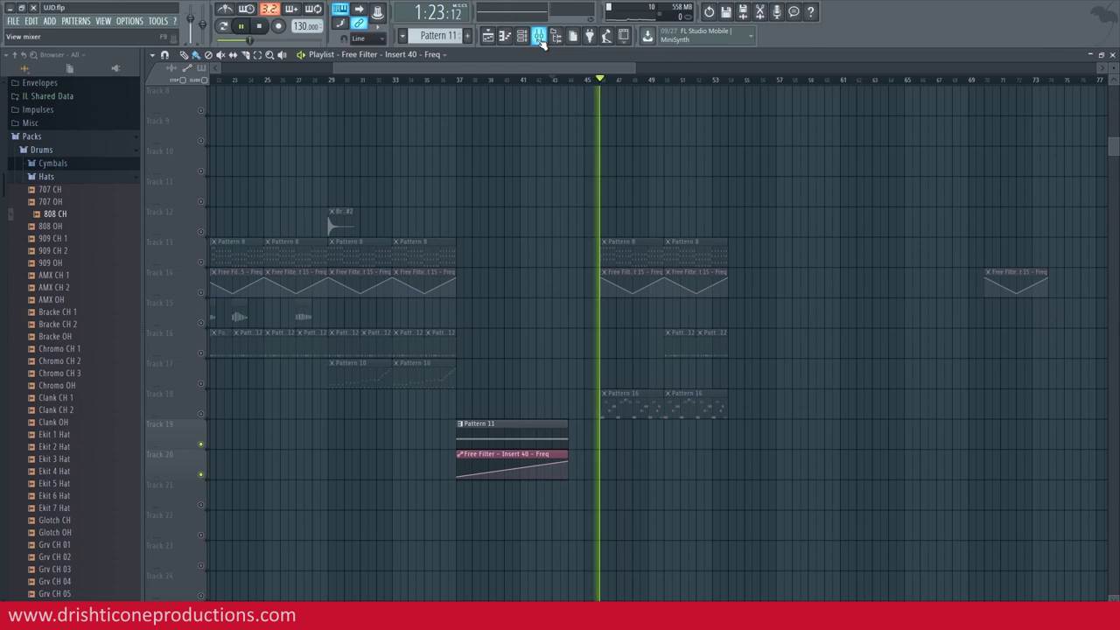
key("space")
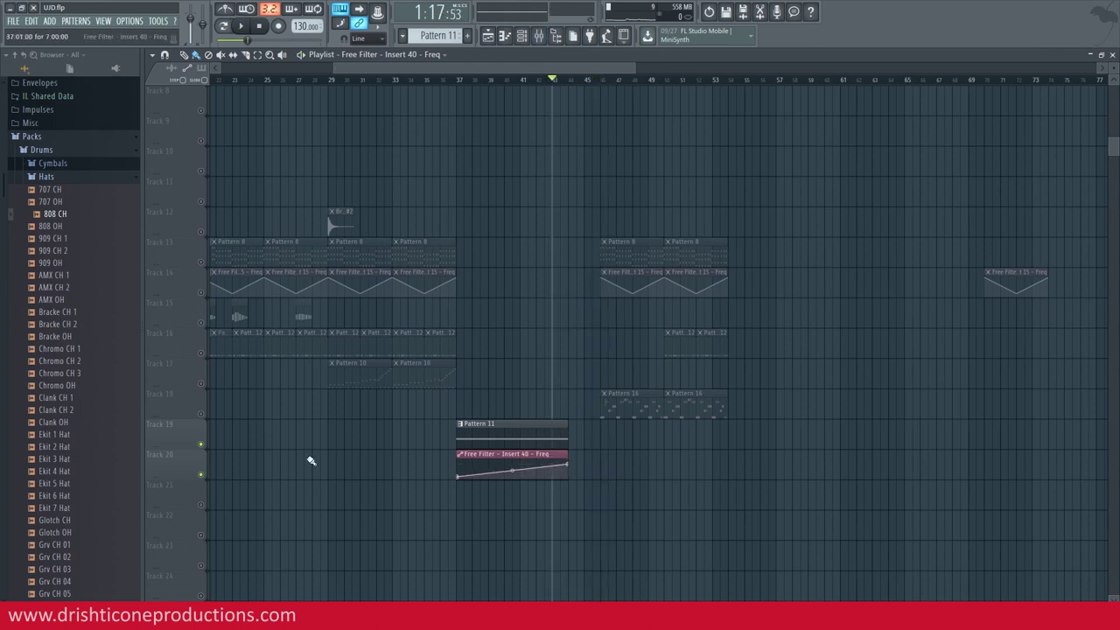
left_click(210, 480)
key("space")
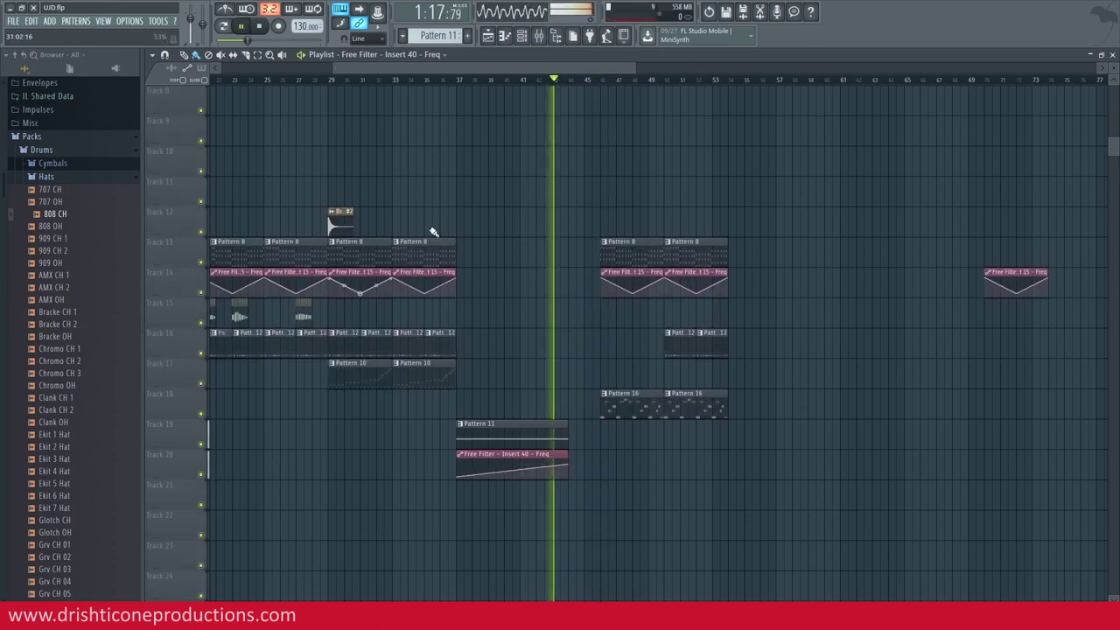
left_click(543, 40)
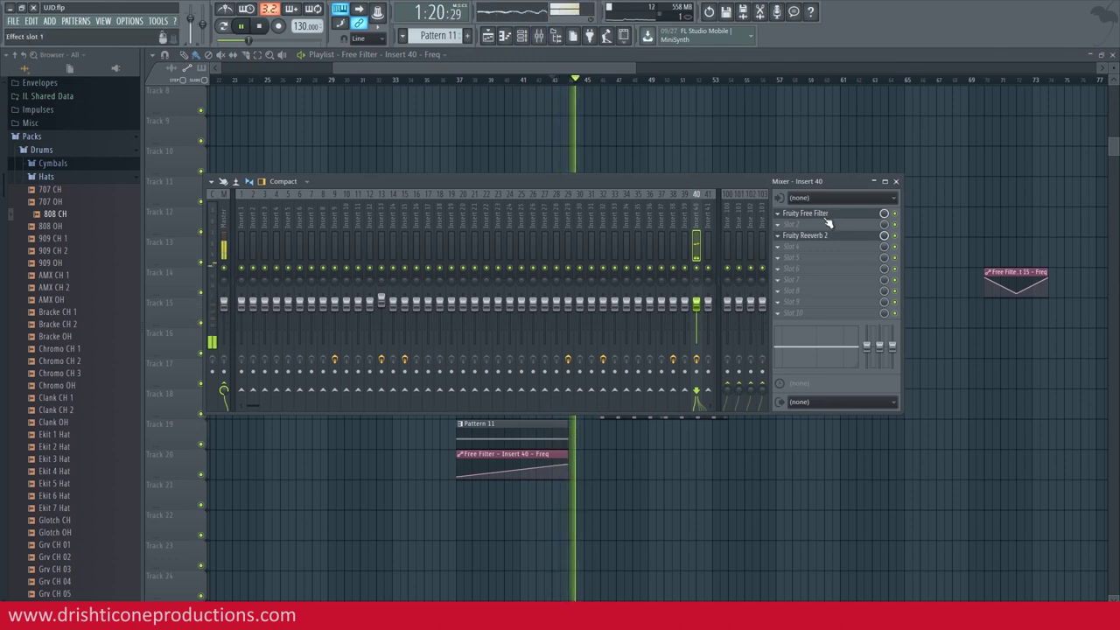
key("F9")
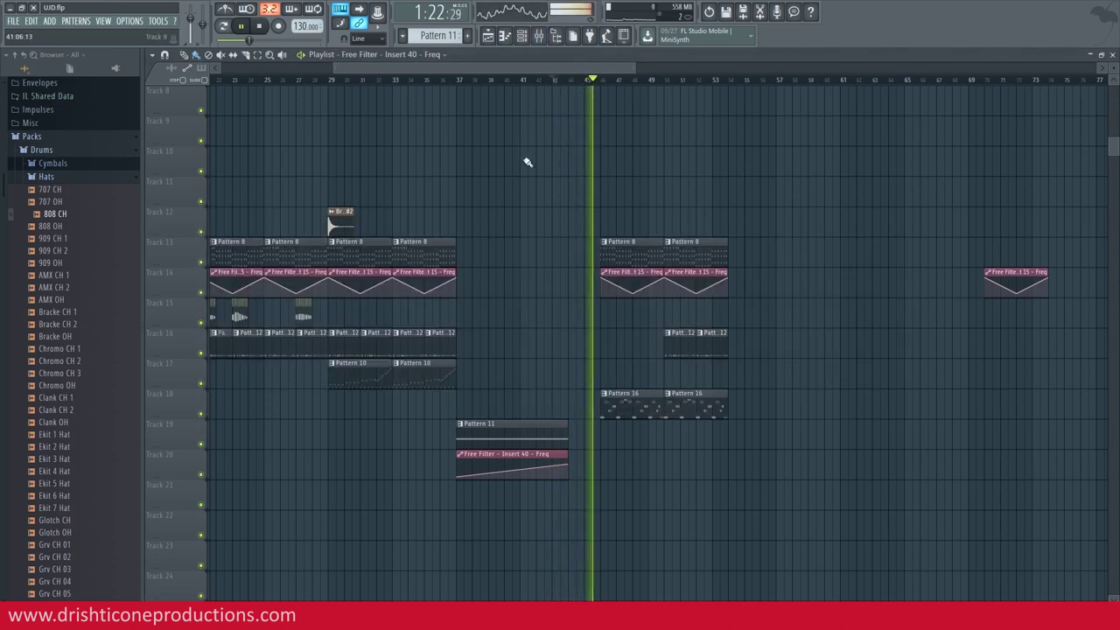
- Play the song from the beginning with the whole arrangement in view to review its structure
scroll(512, 369, "up", 5)
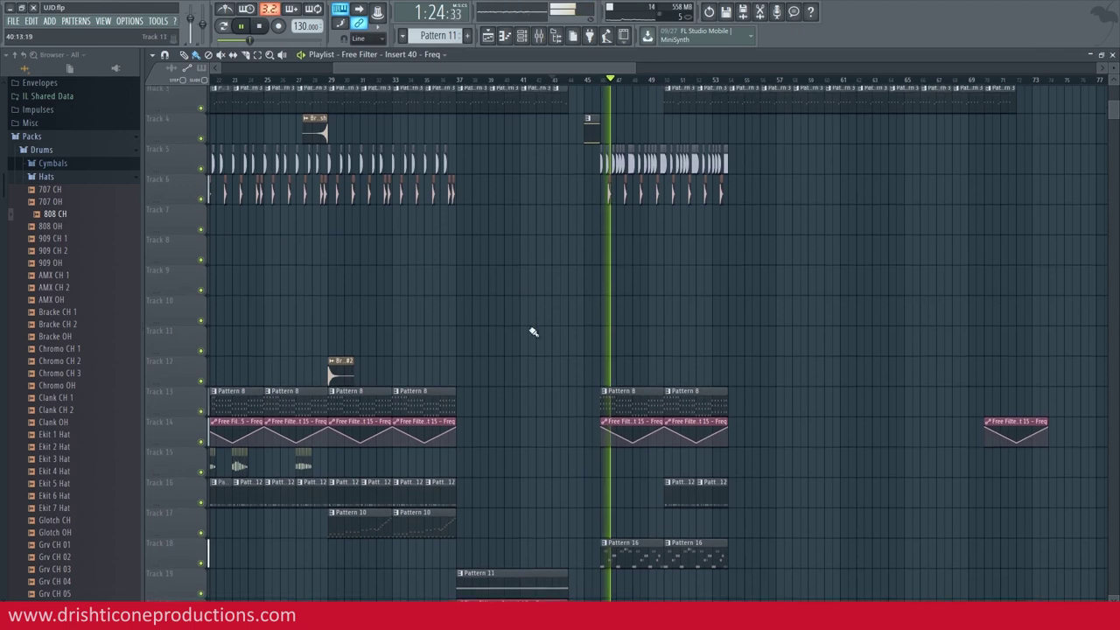
scroll(547, 311, "up", 2)
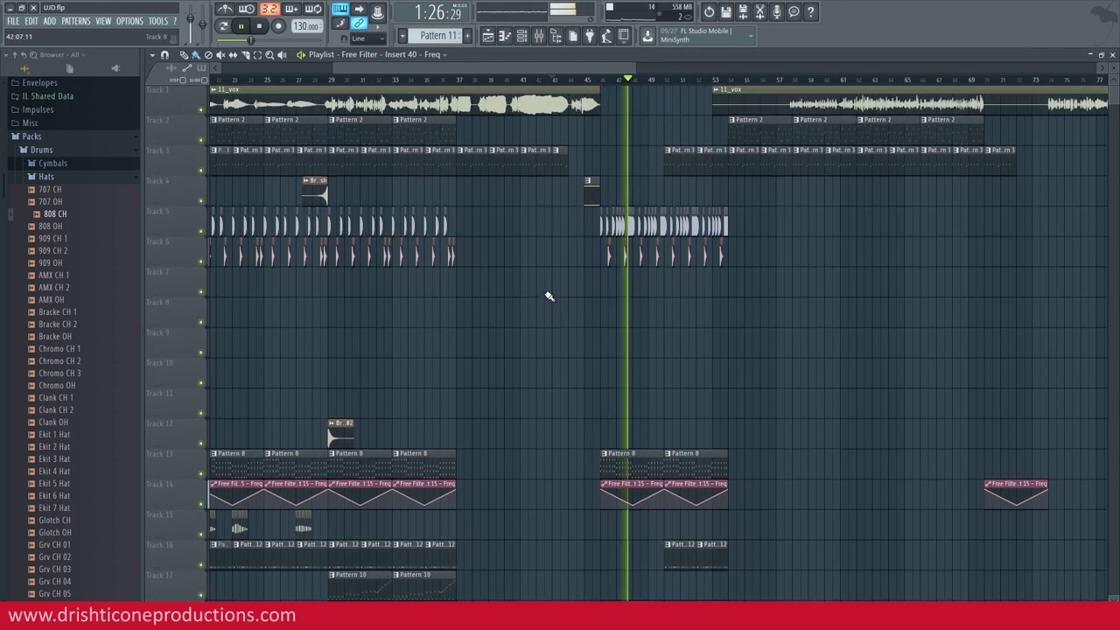
scroll(642, 79, "down", 2)
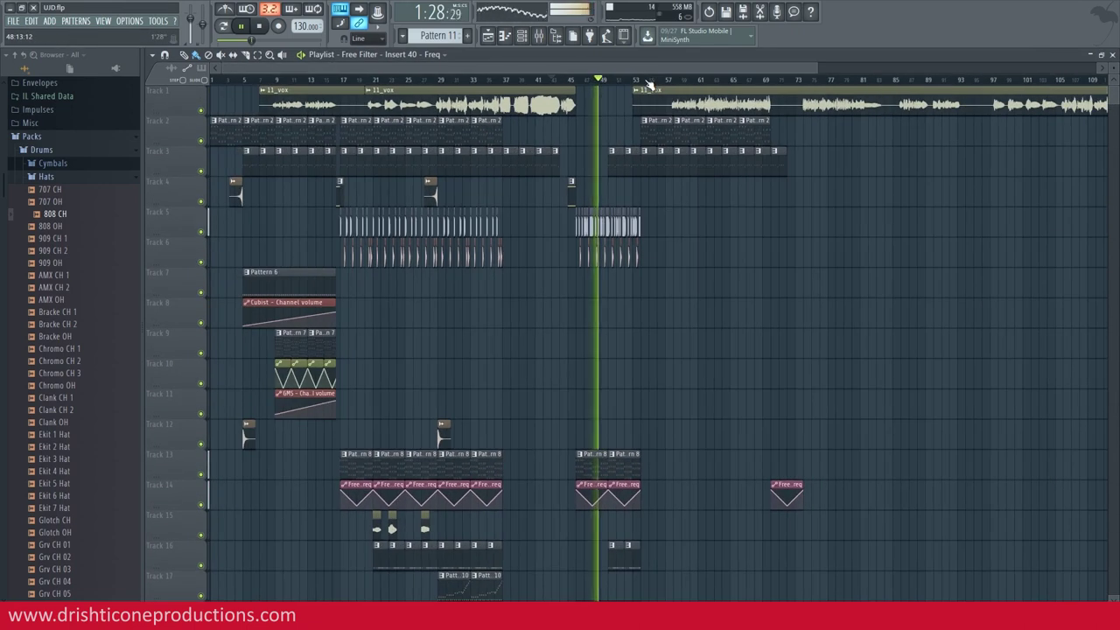
scroll(648, 85, "down", 2)
left_click(260, 27)
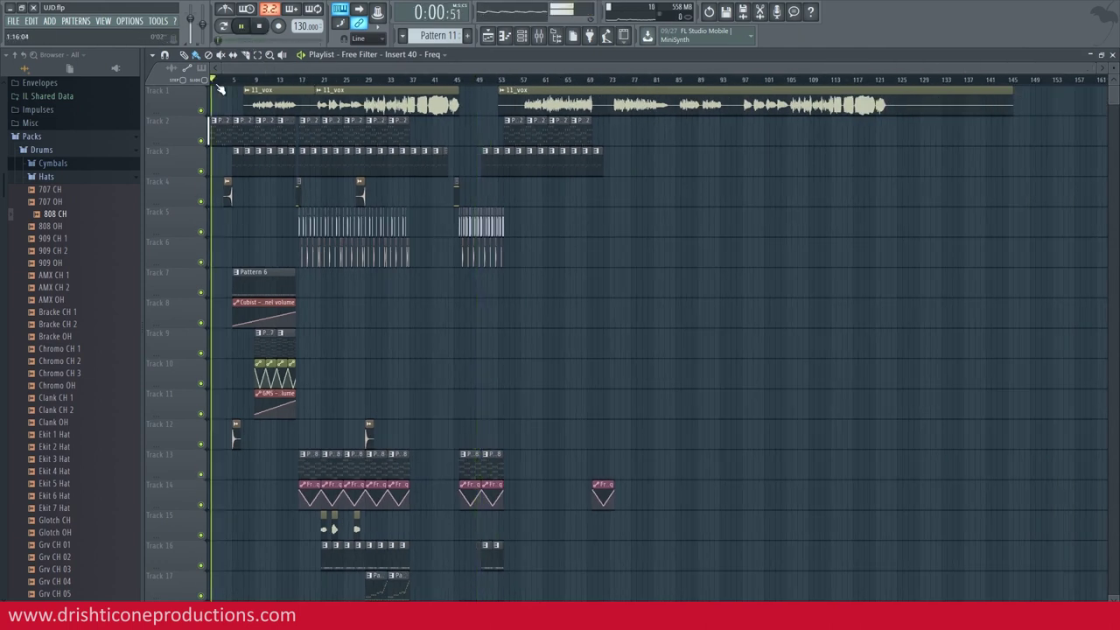
scroll(221, 88, "up", 3)
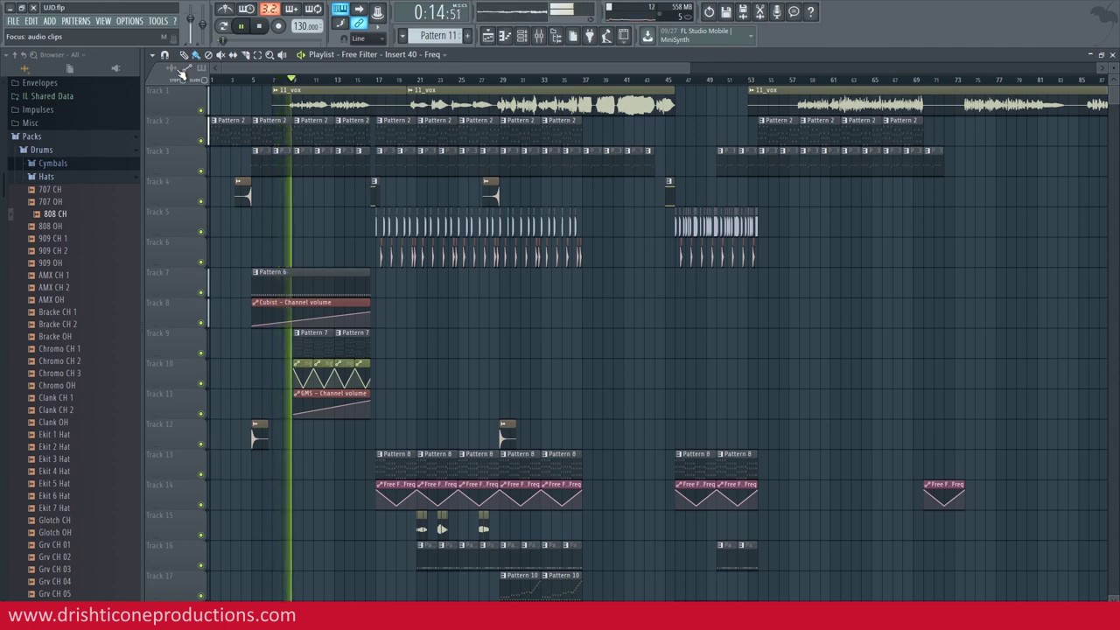
- Route the 11_vox audio clip to mixer track 57 and load Fruity Reeverb 2 in its first effect slot with the mix level at about 71%
double_click(389, 104)
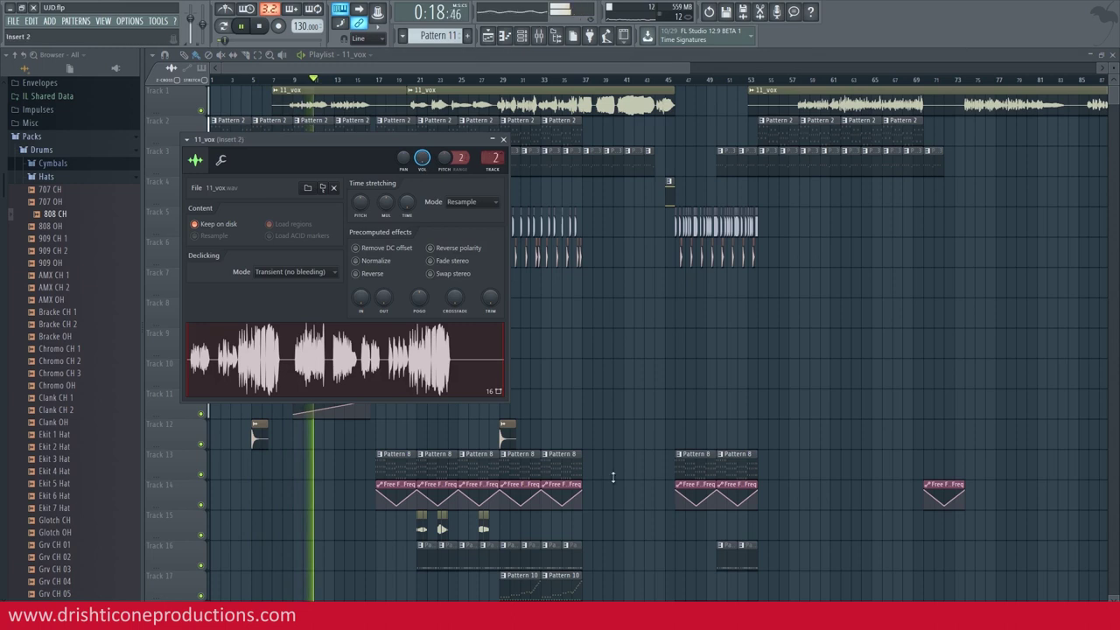
left_click(538, 35)
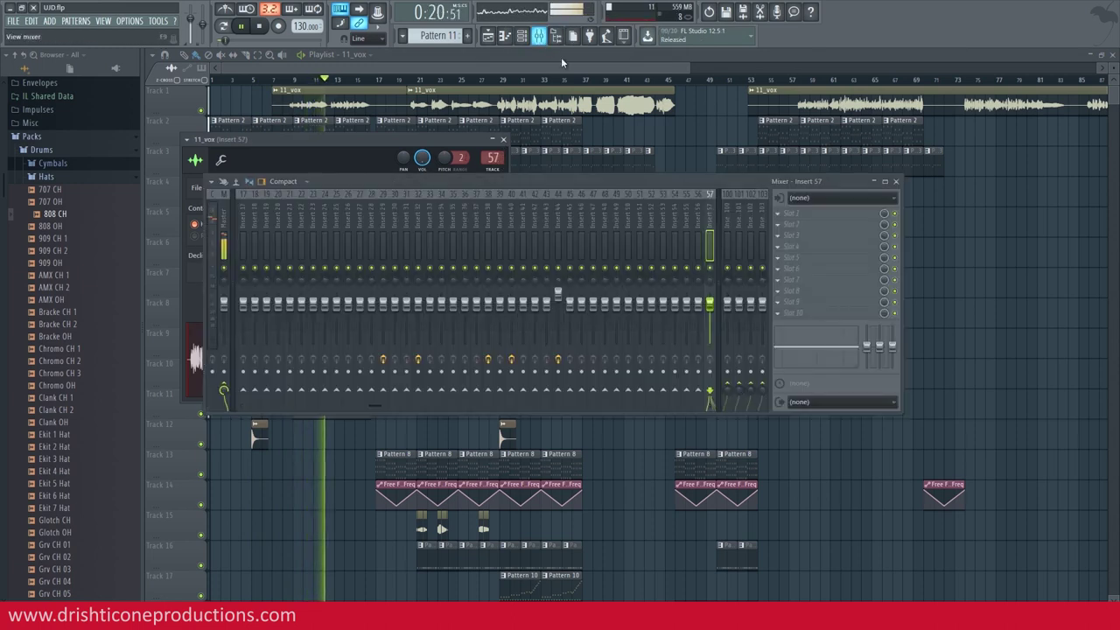
key("space")
left_click(809, 213)
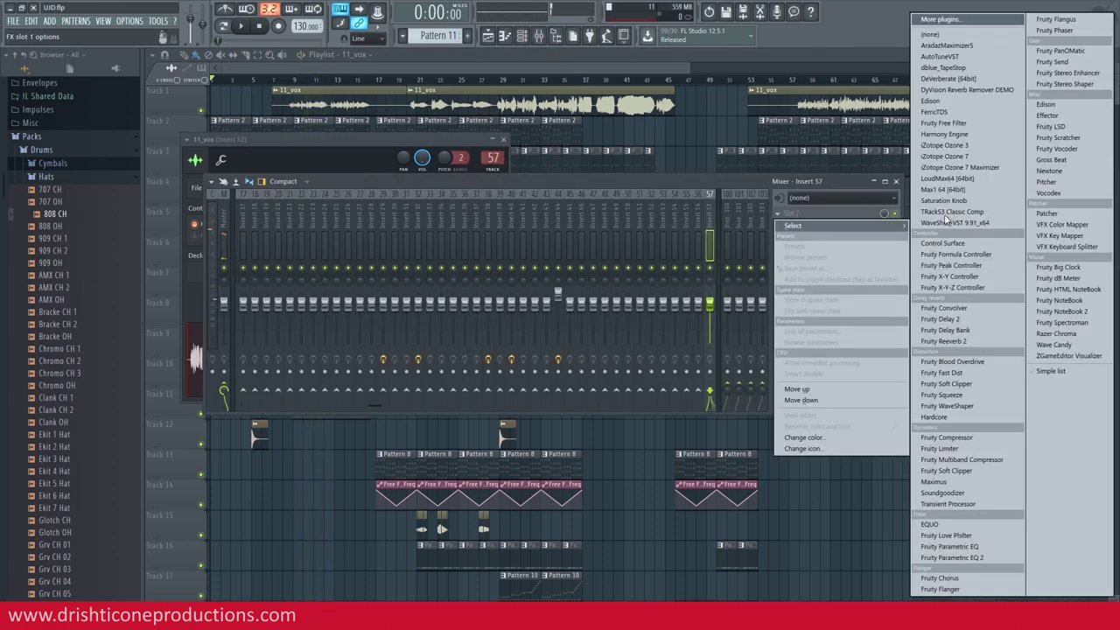
left_click(944, 341)
left_click_drag(883, 217, 887, 275)
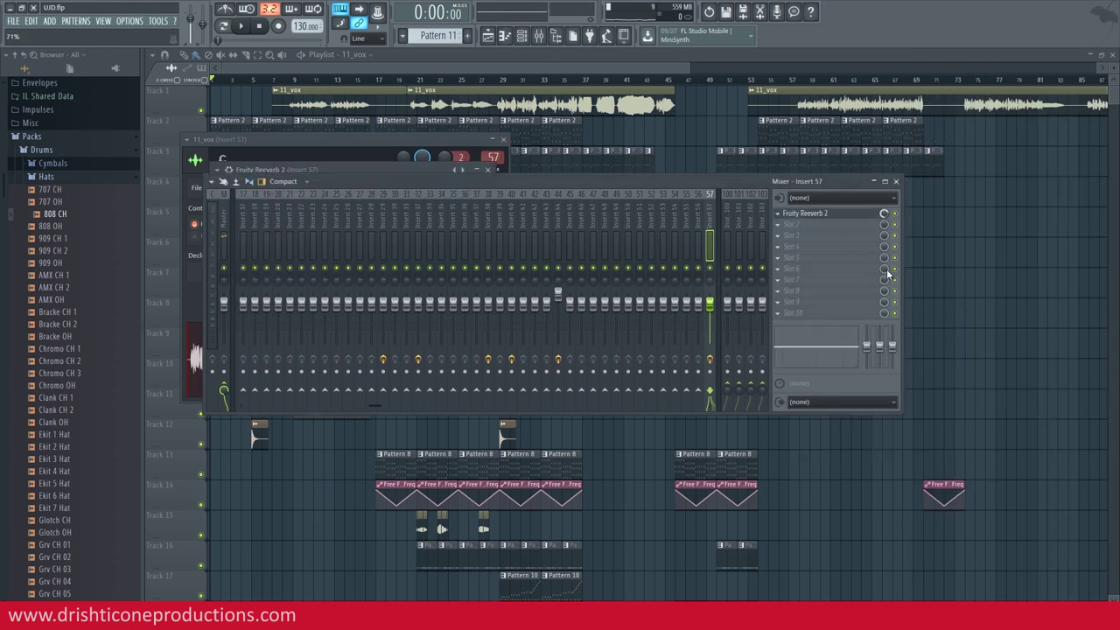
- Load Fruity Delay 2 into the third effect slot of insert 57 and reduce its mix level
left_click(793, 236)
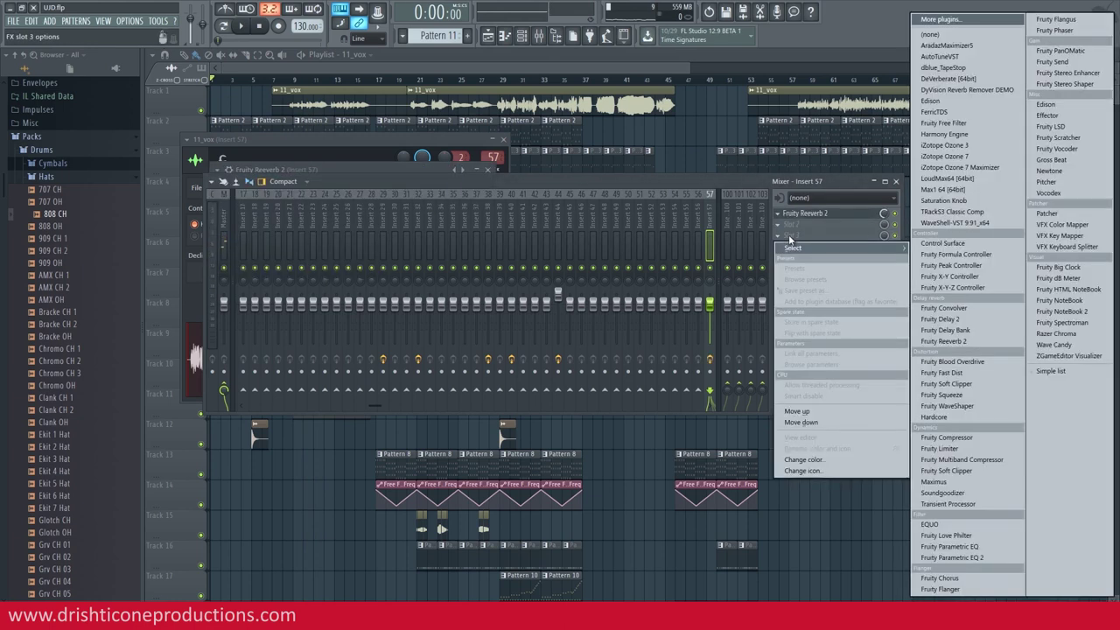
left_click(986, 341)
left_click(788, 241)
mouse_move(792, 248)
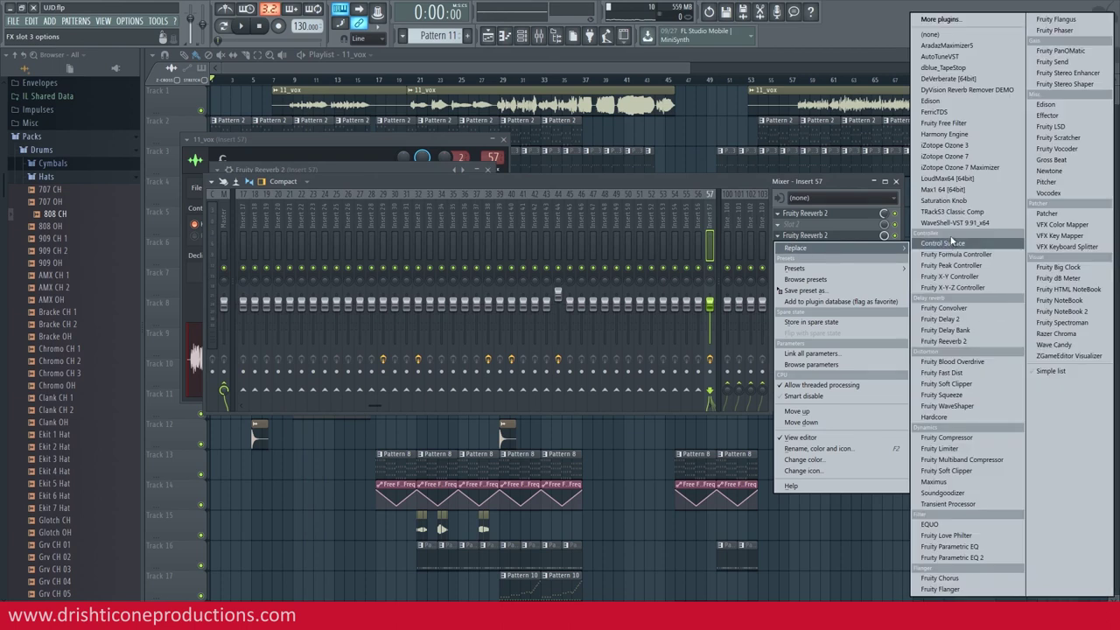
left_click(953, 315)
left_click_drag(885, 236, 905, 337)
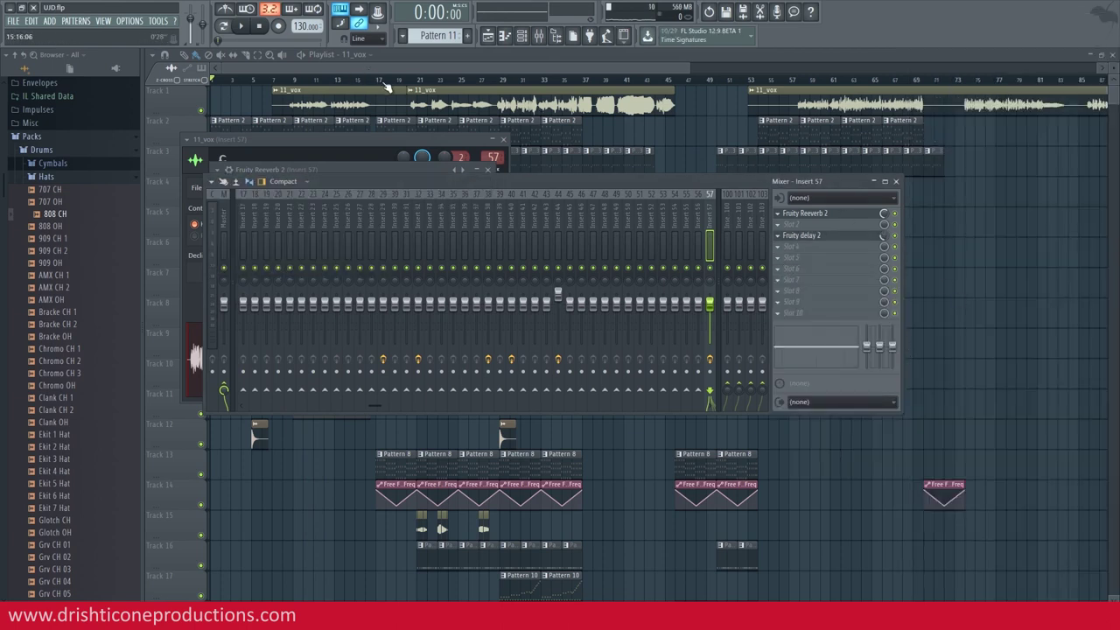
- Audition the vocal from about bar 8 while setting Fruity Delay 2's mix level on insert 57 to about 20%
left_click(287, 79)
key("space")
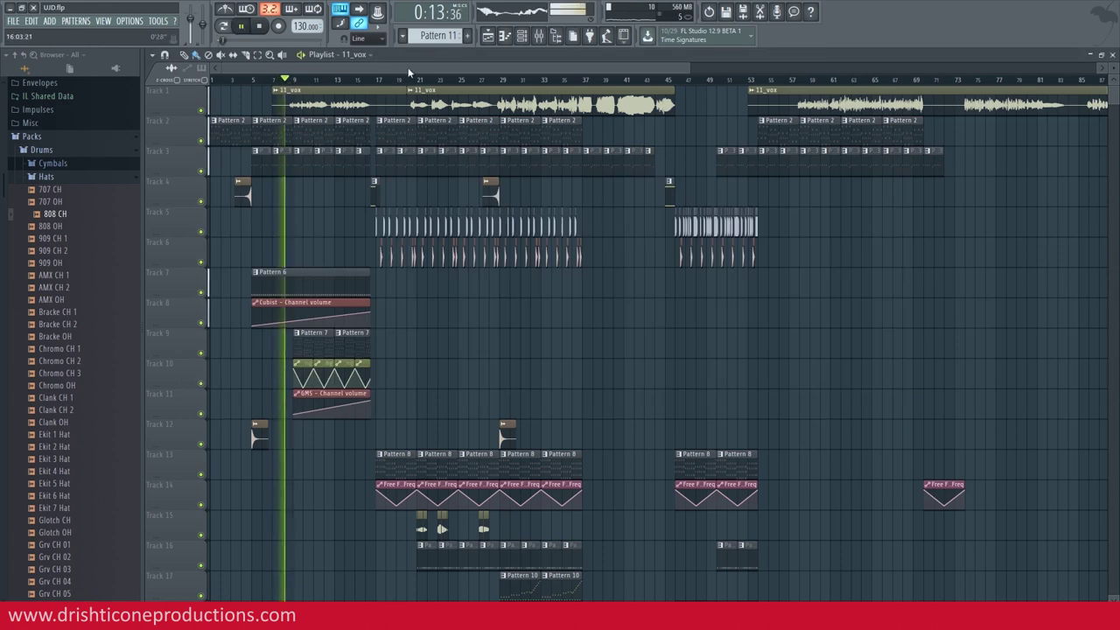
left_click(540, 36)
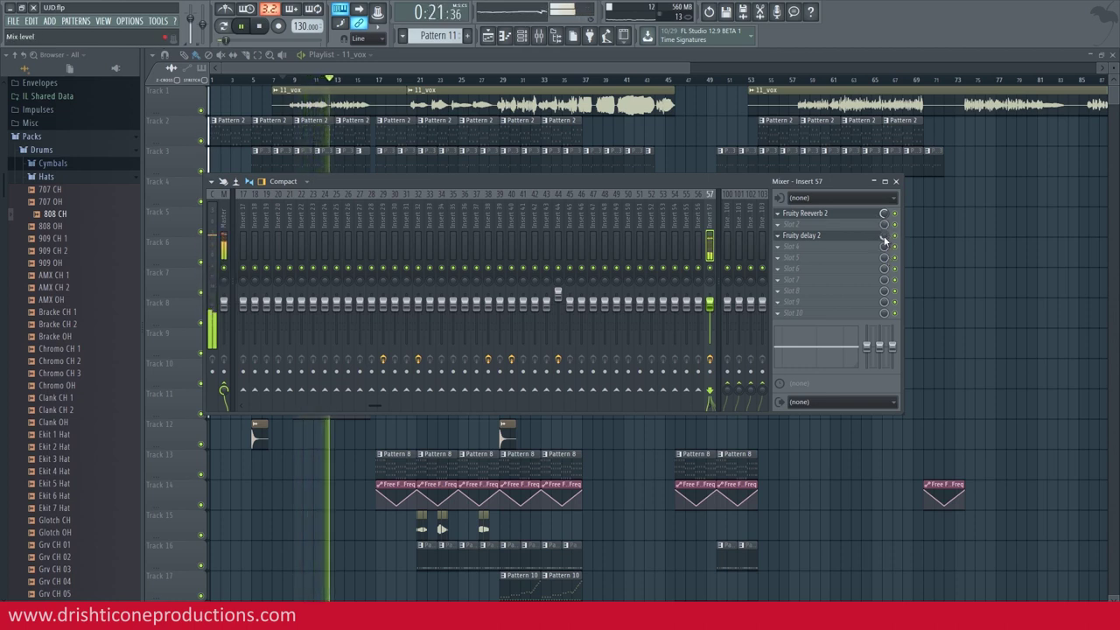
left_click(813, 215)
left_click(811, 237)
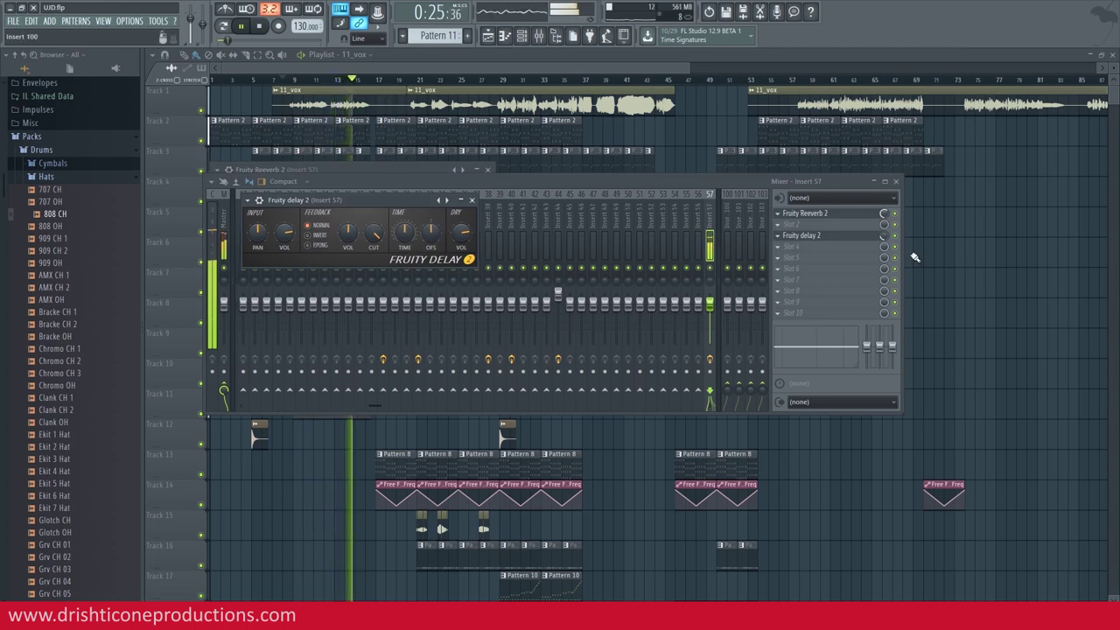
left_click(884, 237)
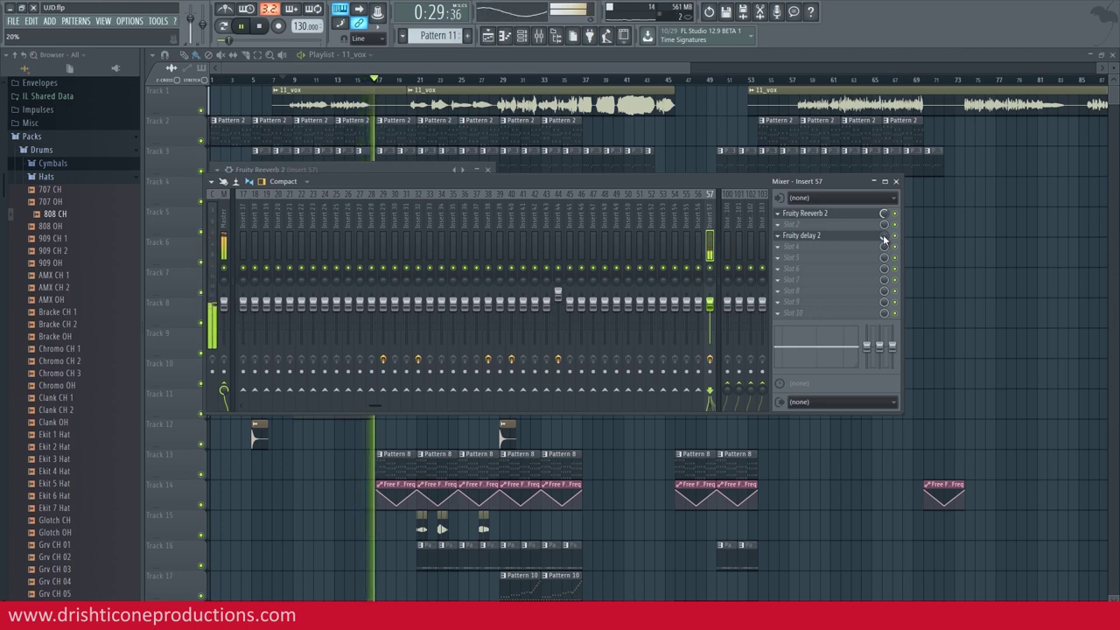
left_click(480, 102)
key("space")
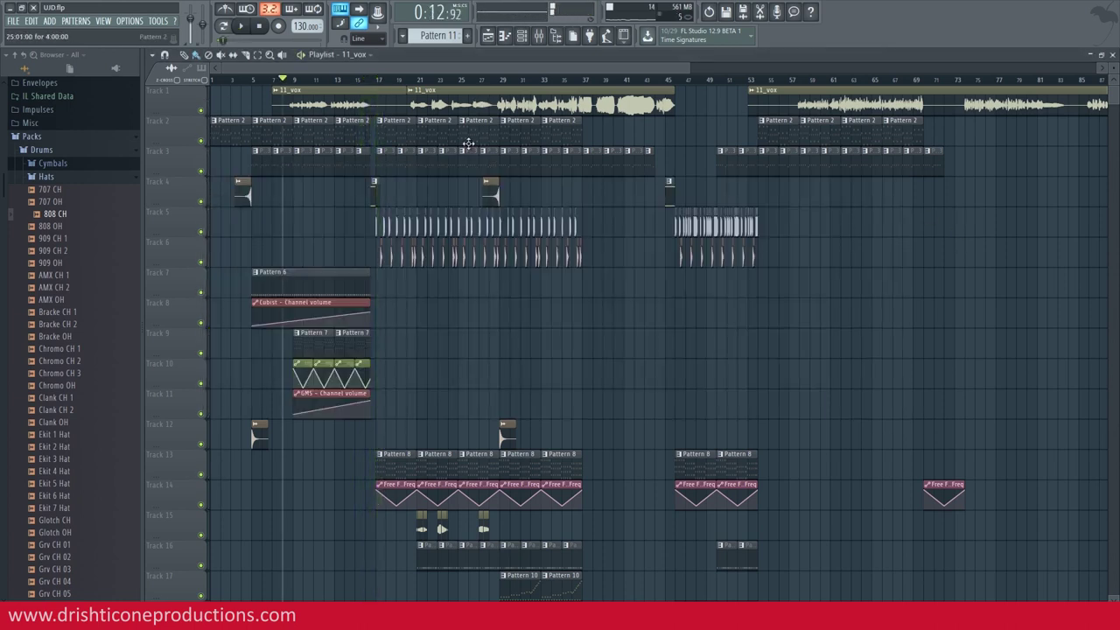
- Play the song from bar 15 and follow the arrangement across all tracks through the riser section after bar 37
scroll(376, 85, "up", 4)
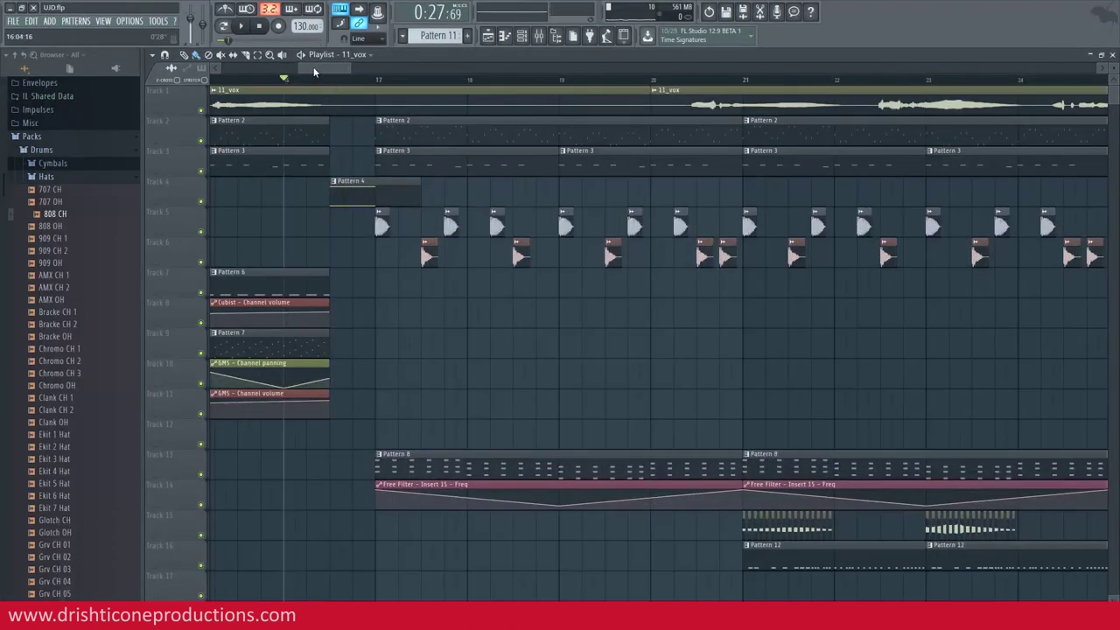
left_click_drag(314, 72, 303, 71)
left_click(386, 80)
key("space")
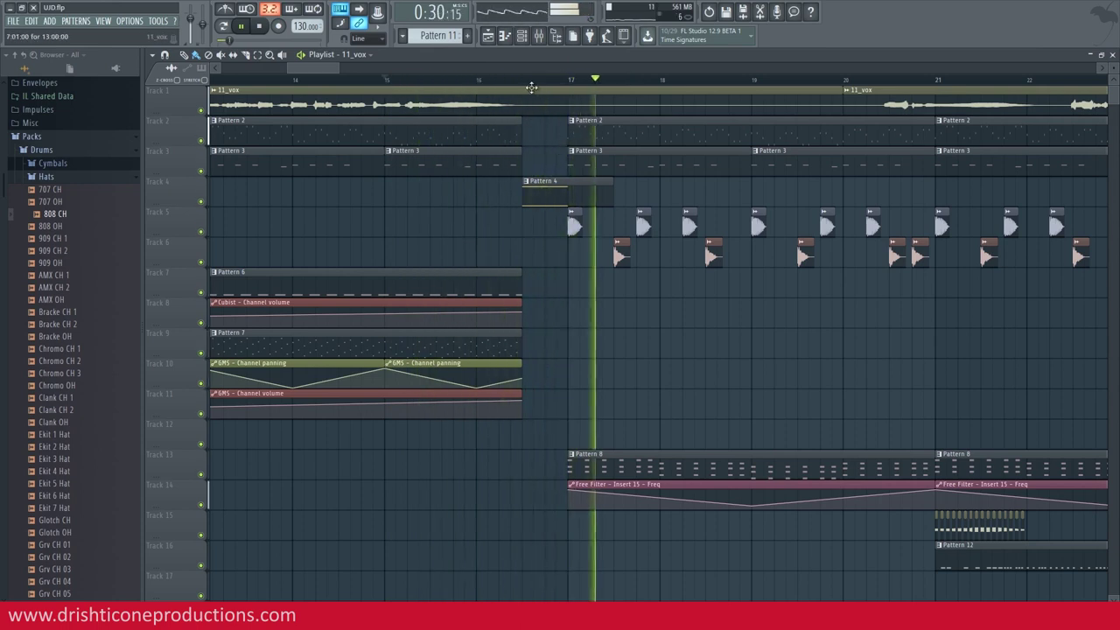
scroll(531, 86, "down", 5)
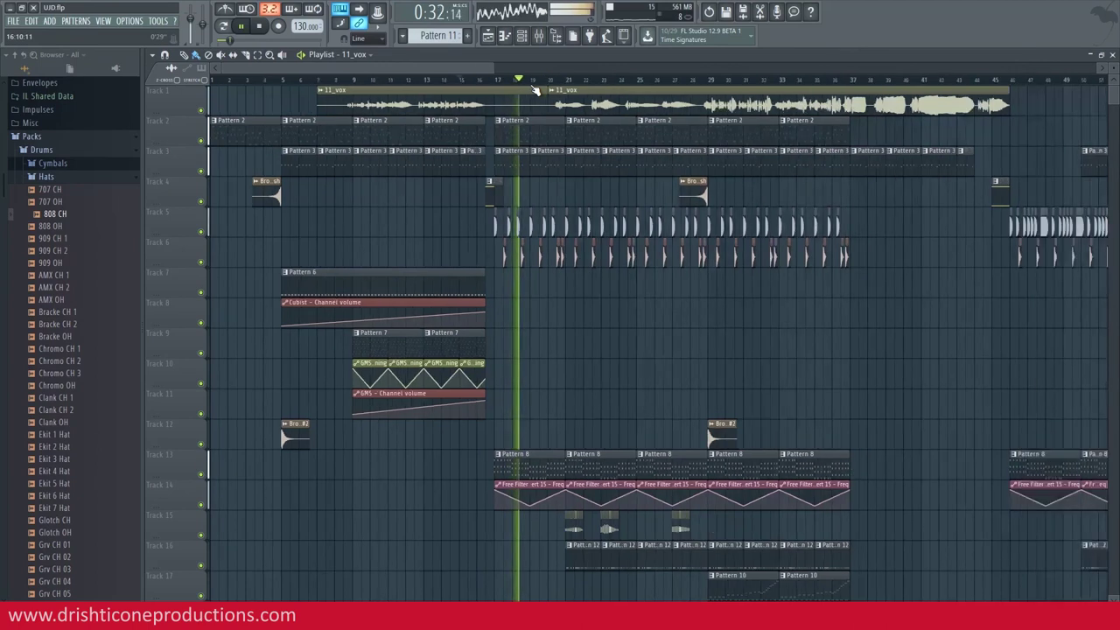
scroll(535, 90, "down", 2)
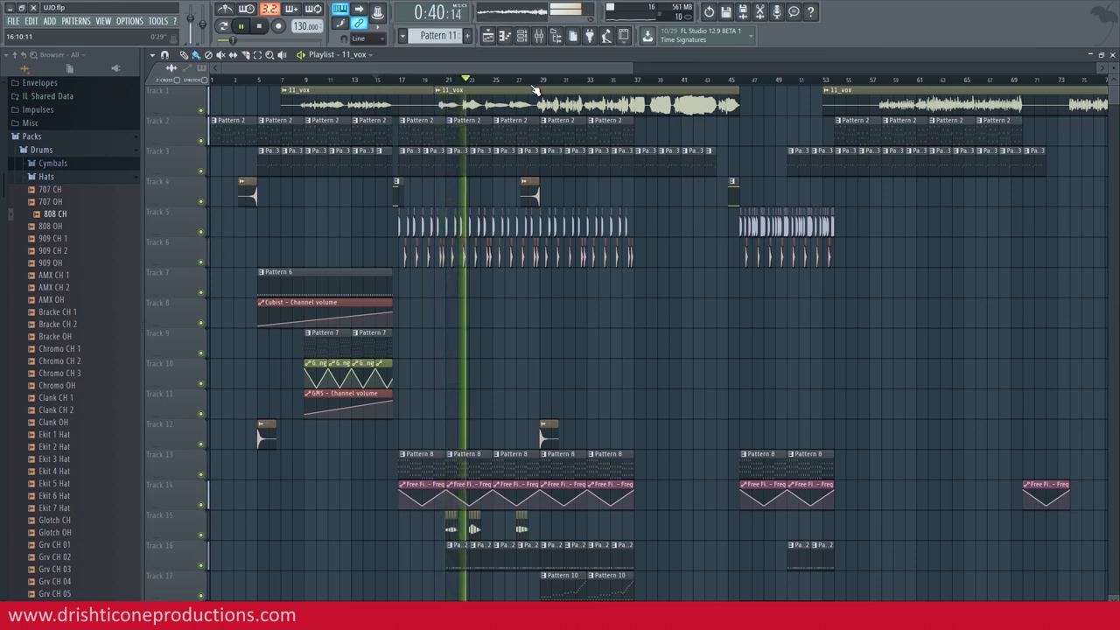
scroll(536, 90, "down", 1)
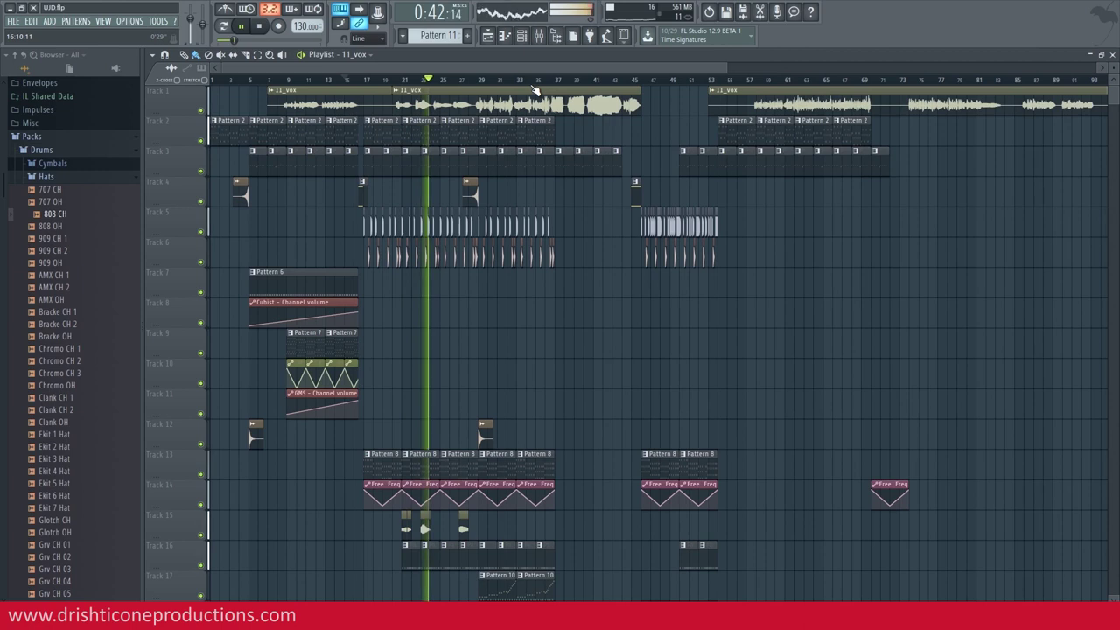
scroll(547, 221, "down", 3)
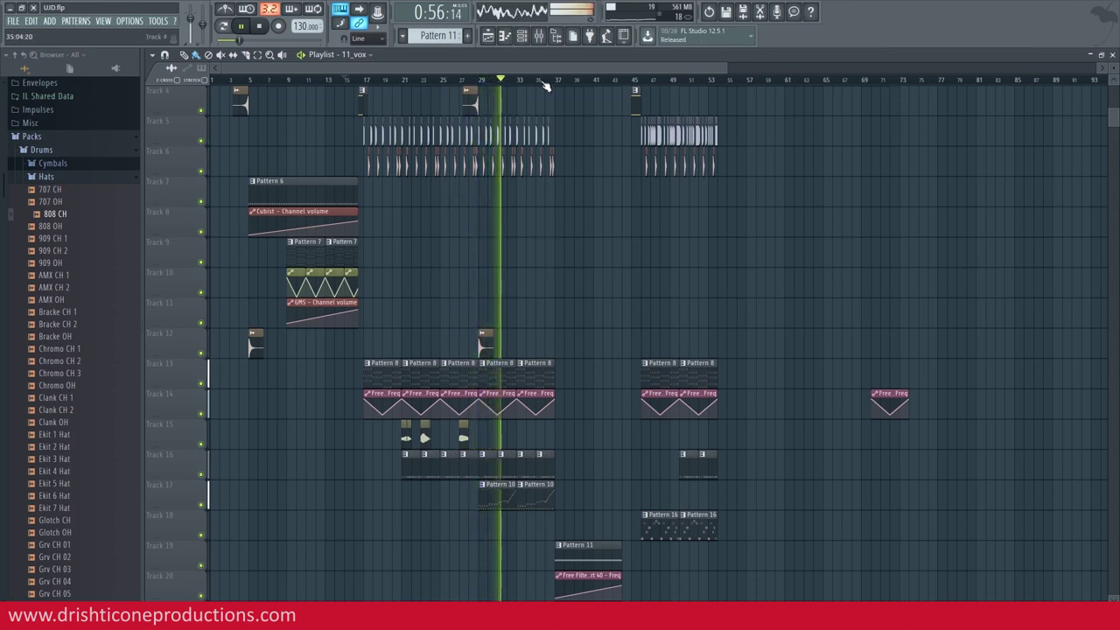
scroll(544, 85, "up", 3)
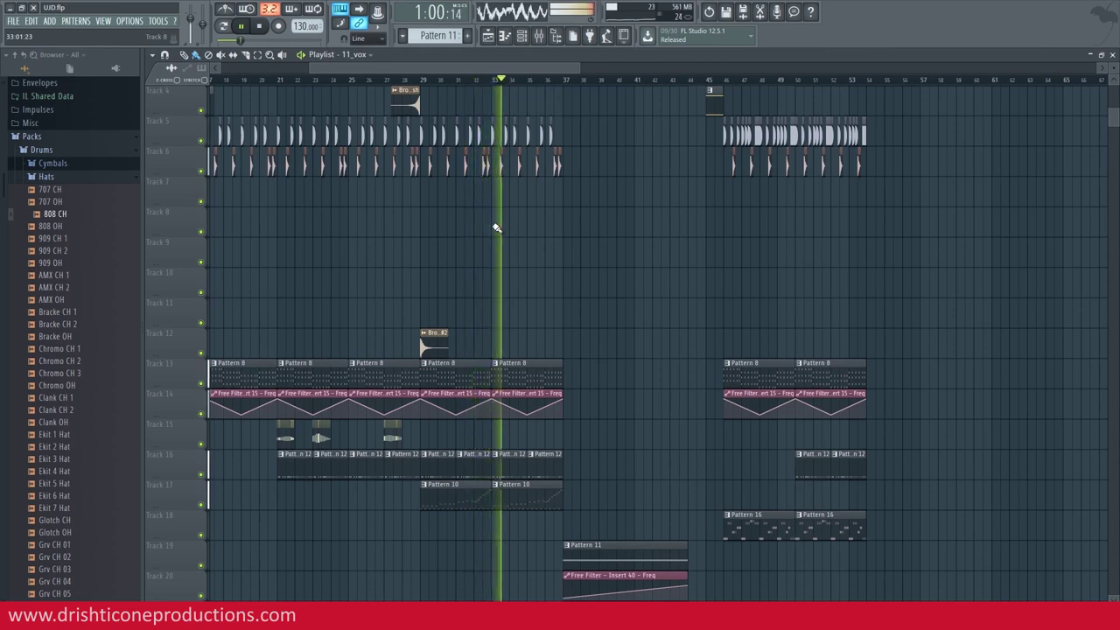
scroll(506, 284, "up", 3)
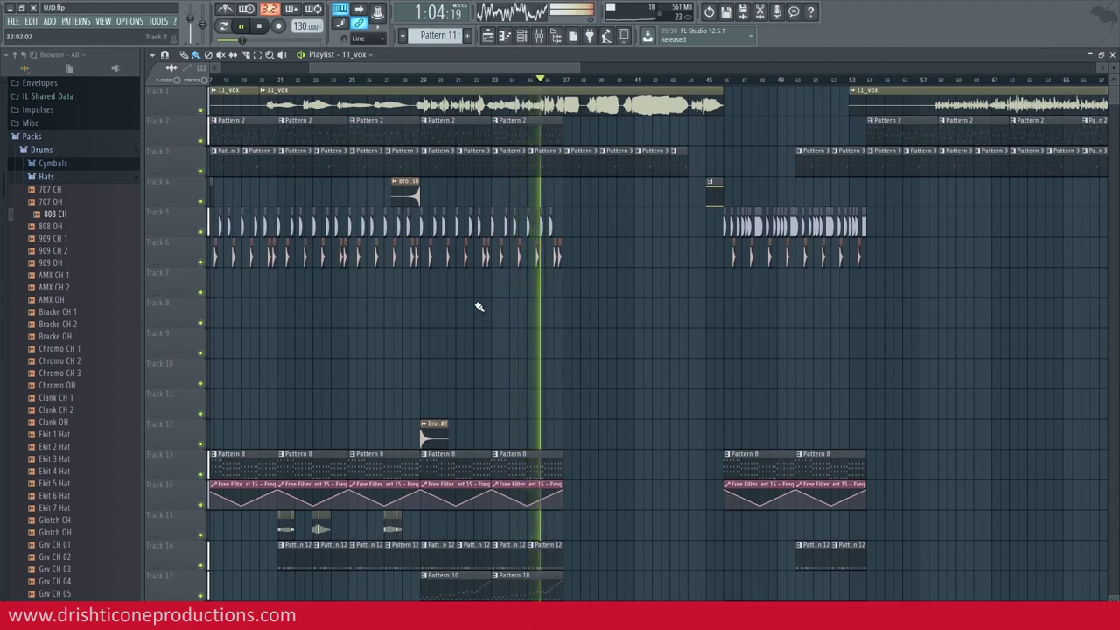
scroll(479, 306, "down", 3)
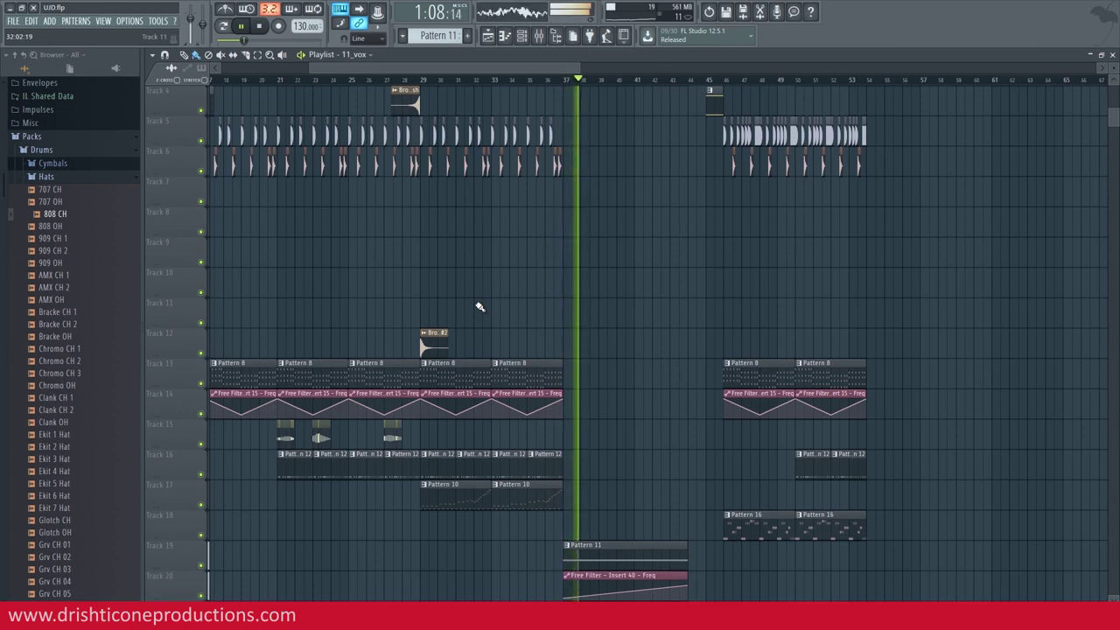
scroll(480, 306, "up", 3)
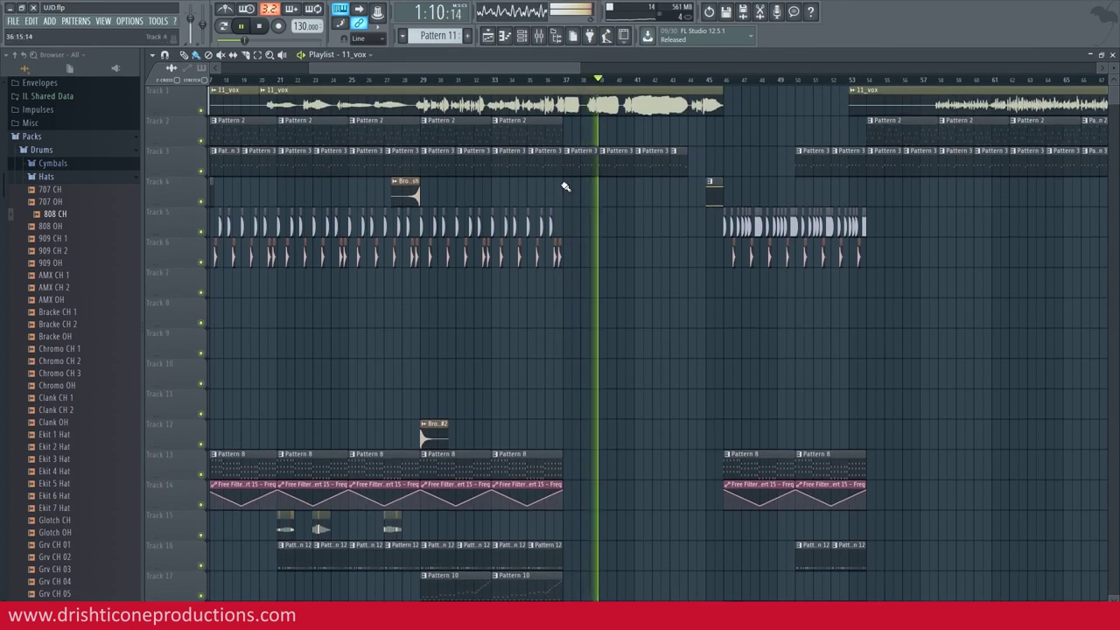
- Check the channel settings of the 11_vox clip during playback, and listen on to about bar 48 before stopping
double_click(427, 96)
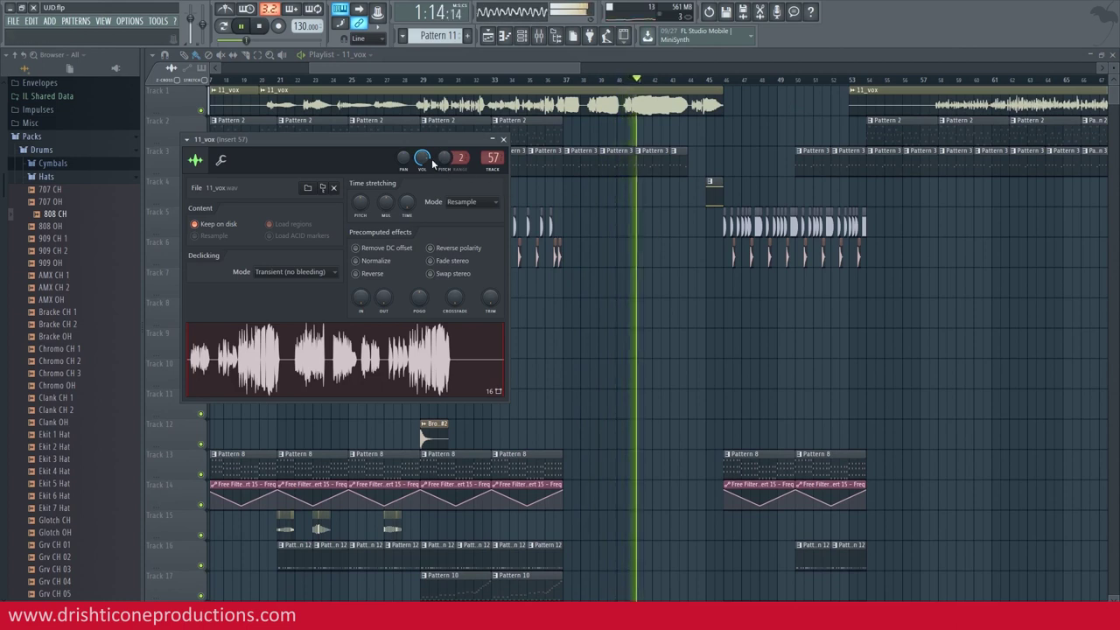
key("Escape")
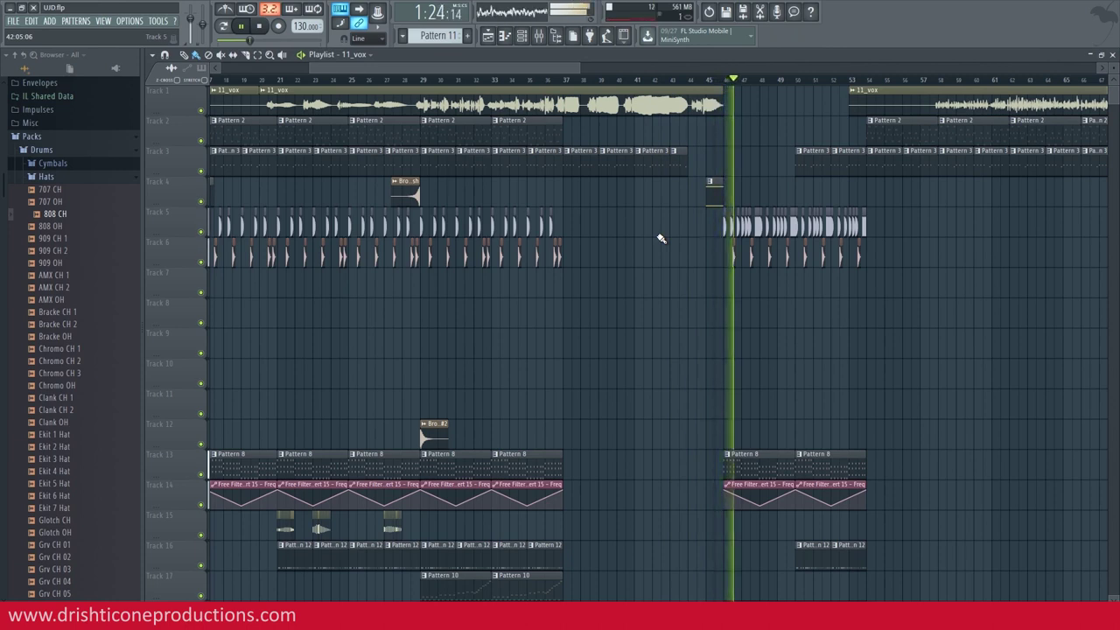
scroll(660, 238, "down", 5)
scroll(661, 237, "down", 3)
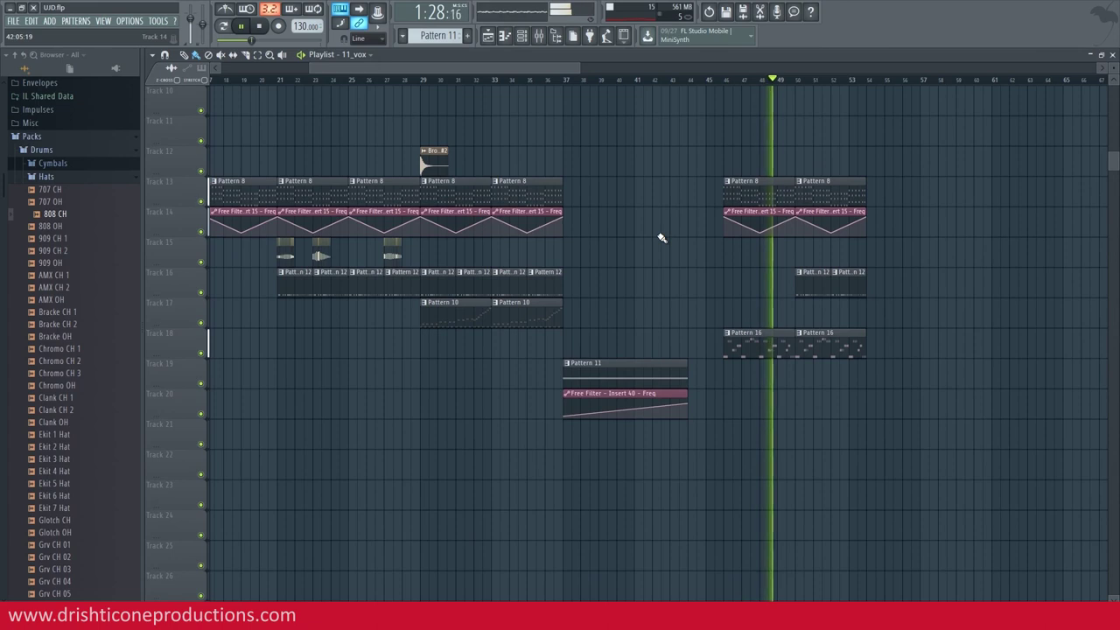
key("space")
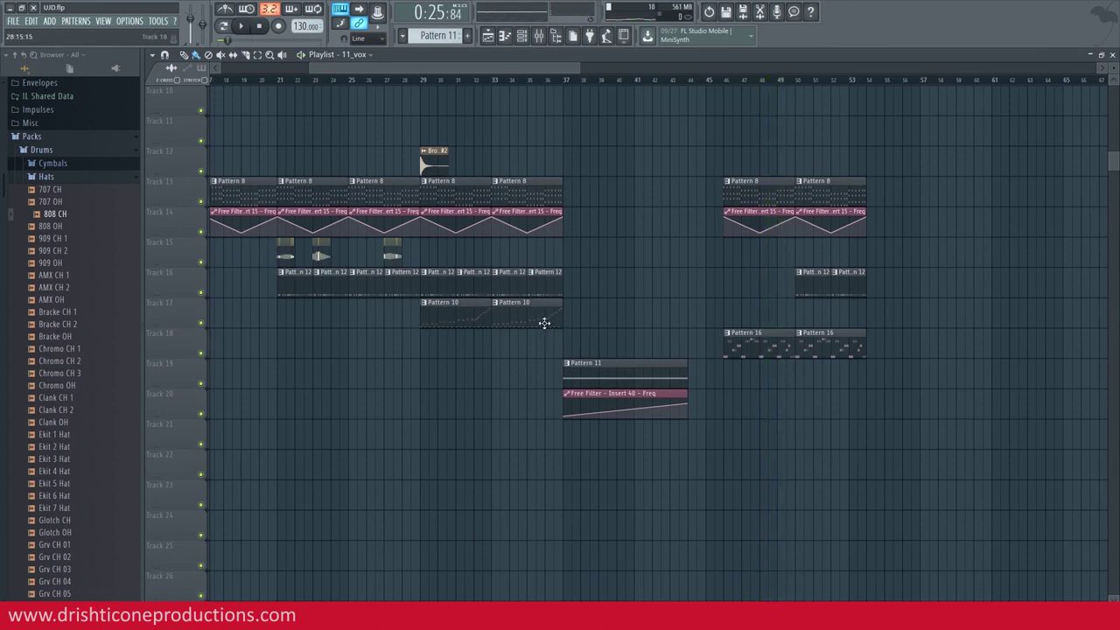
- Return the playback position to the start of the song and examine the finished arrangement section by section across all tracks
left_click(421, 81)
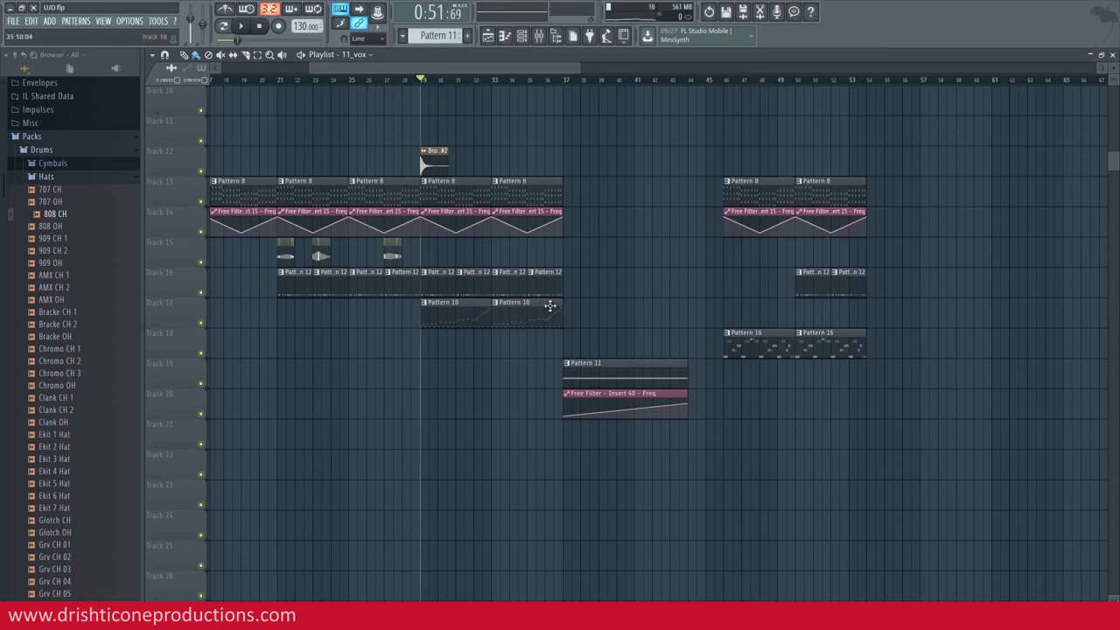
scroll(407, 312, "down", 4)
scroll(407, 312, "up", 5)
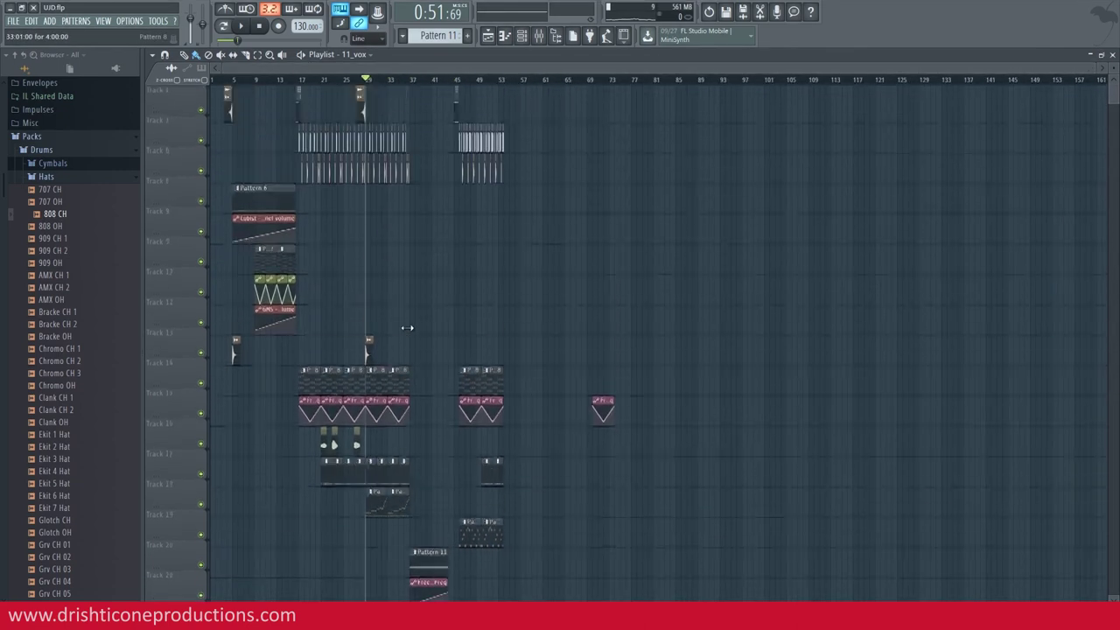
left_click(218, 81)
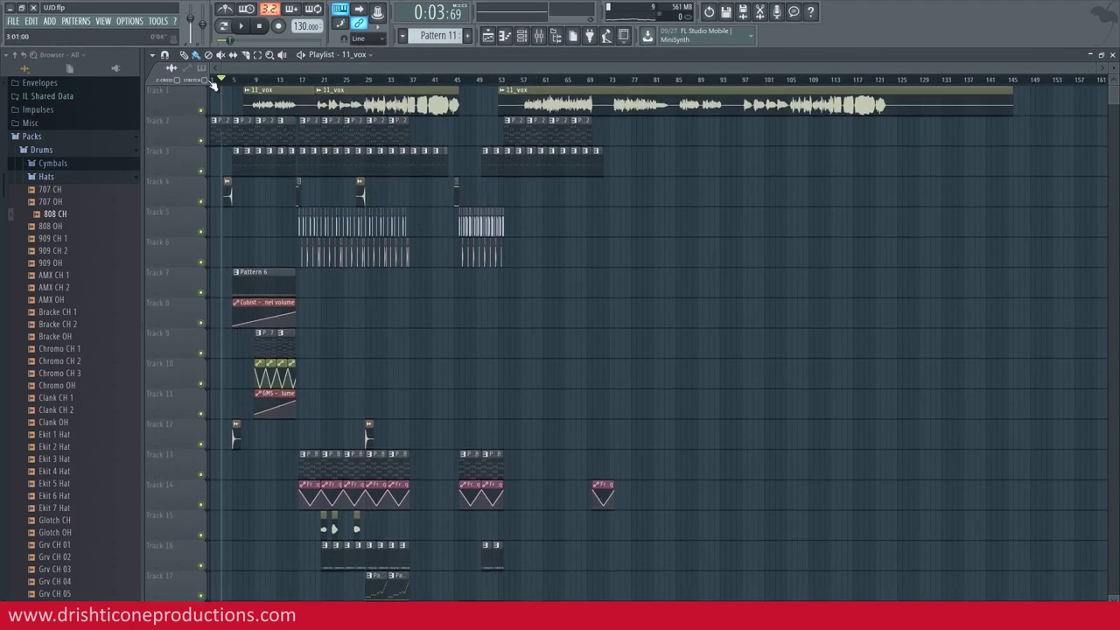
scroll(217, 84, "up", 2)
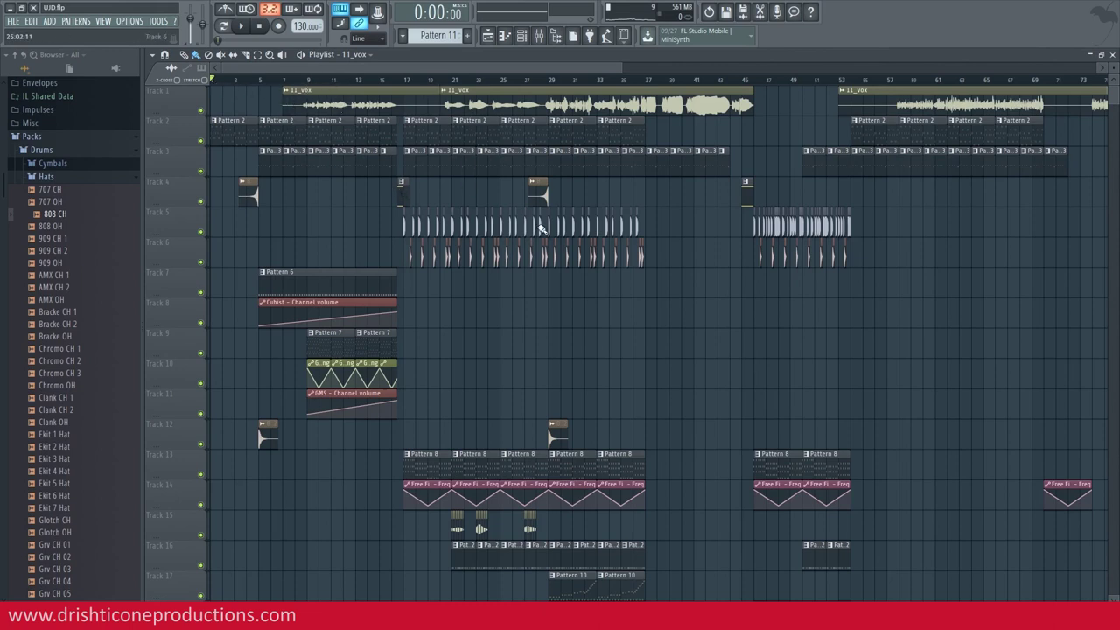
scroll(579, 367, "down", 3)
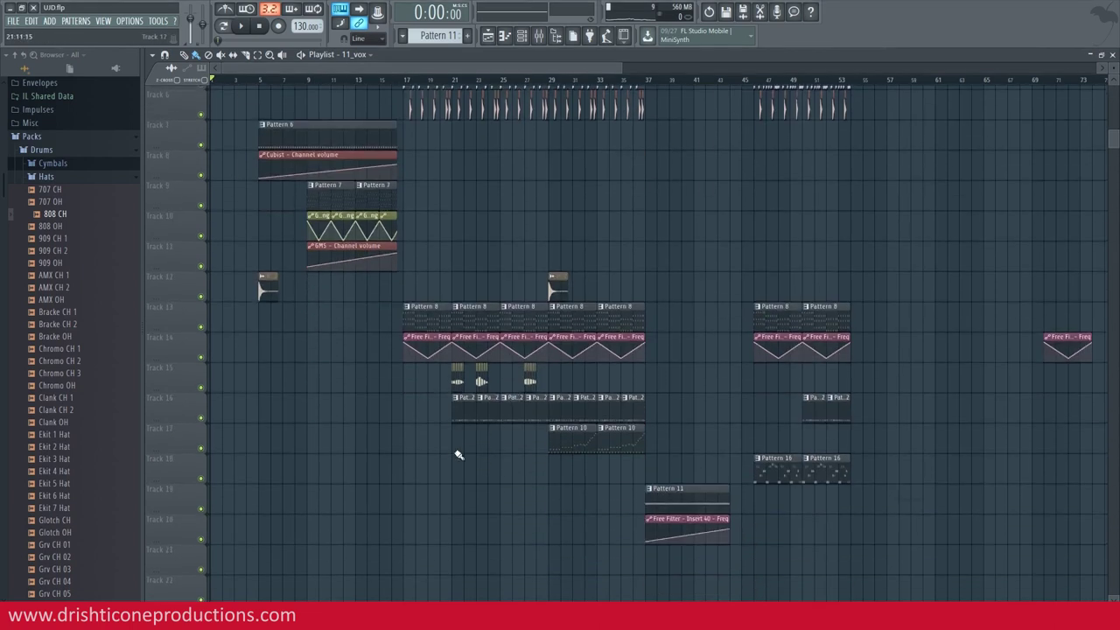
scroll(456, 242, "up", 2)
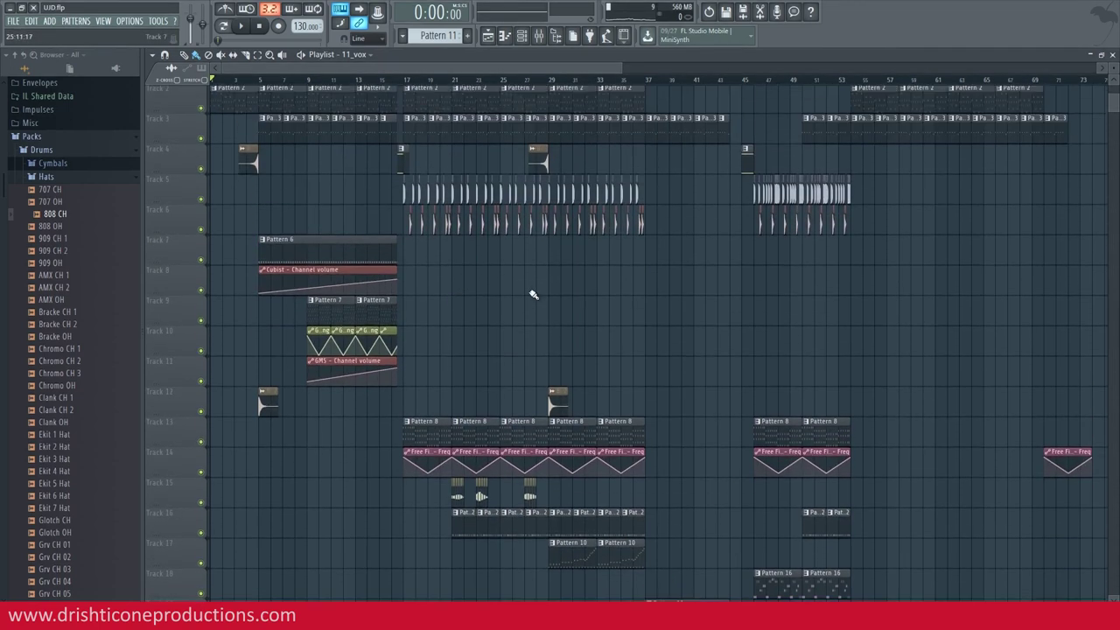
scroll(623, 288, "up", 1)
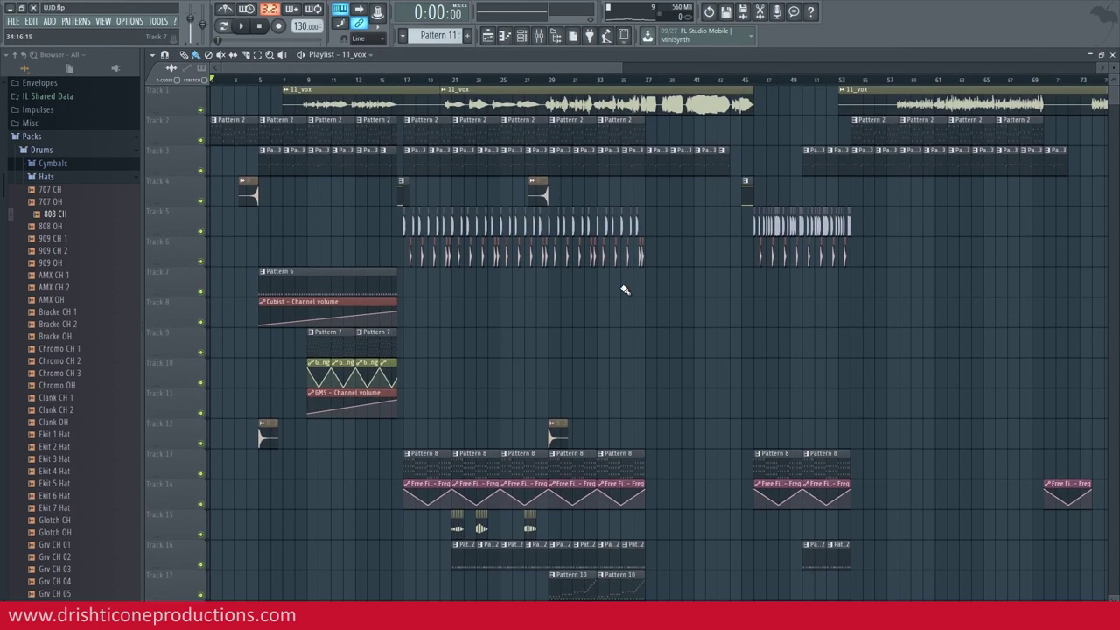
scroll(712, 83, "up", 1)
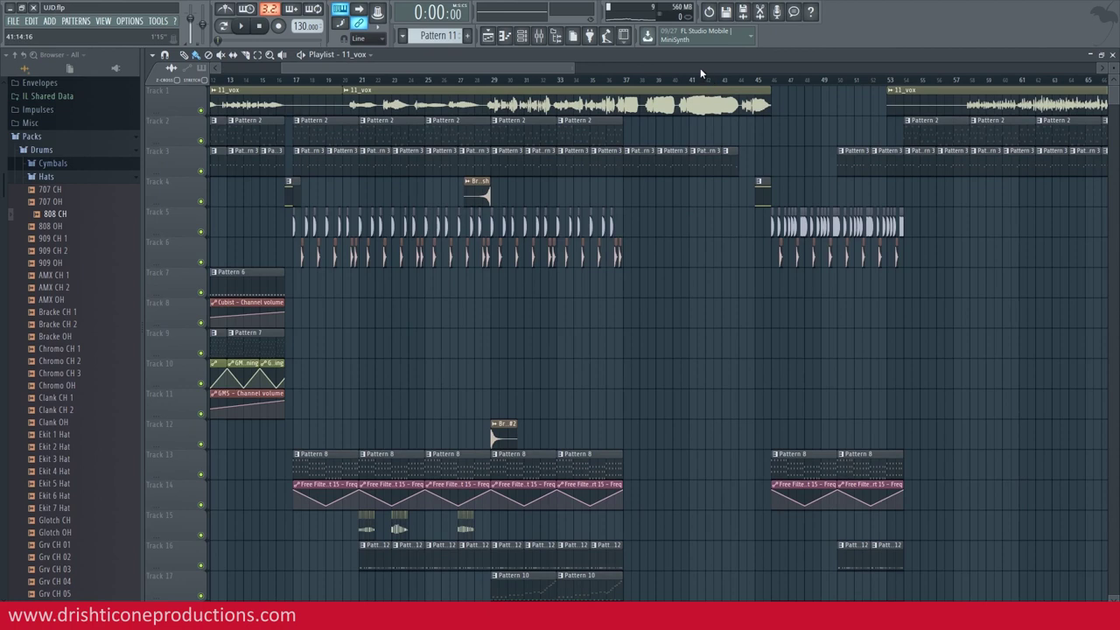
scroll(701, 70, "right", 5)
scroll(701, 70, "right", 1)
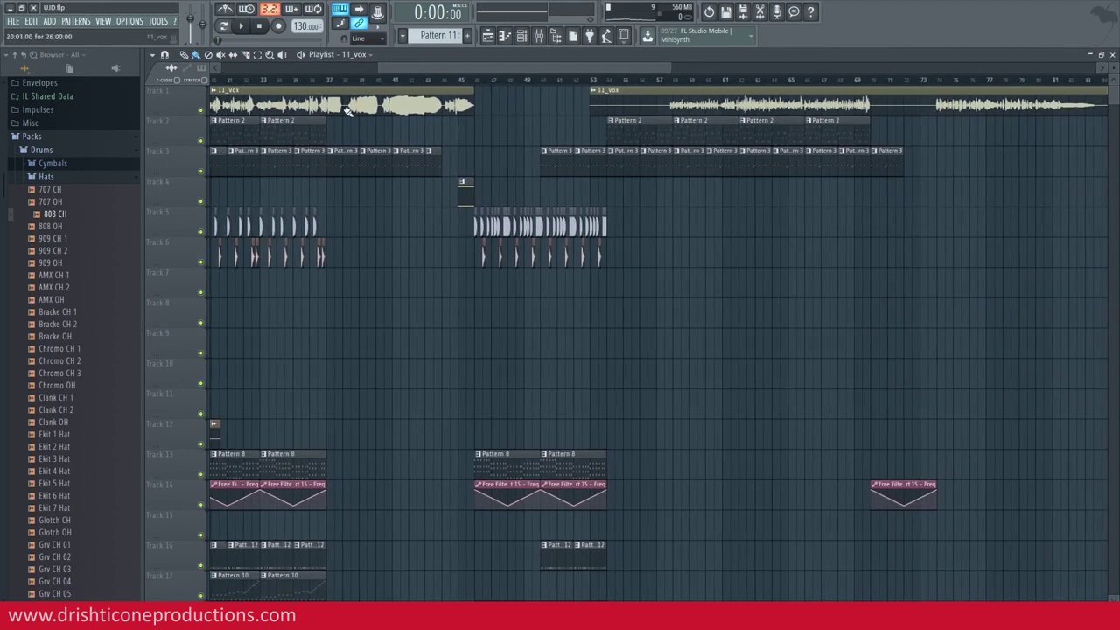
scroll(347, 355, "down", 1)
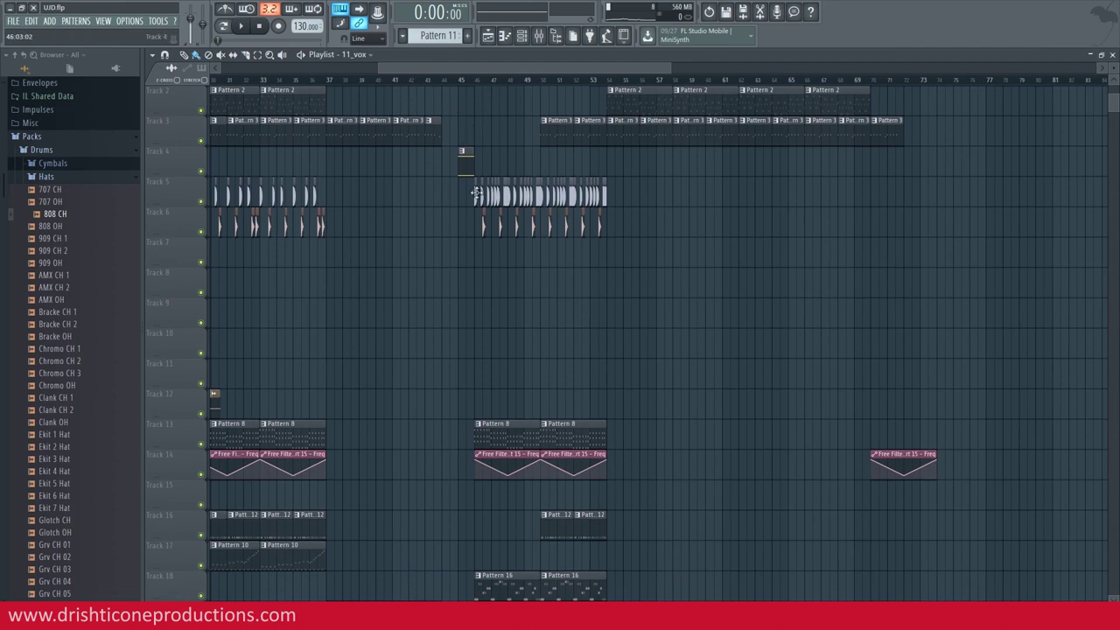
scroll(560, 84, "down", 4)
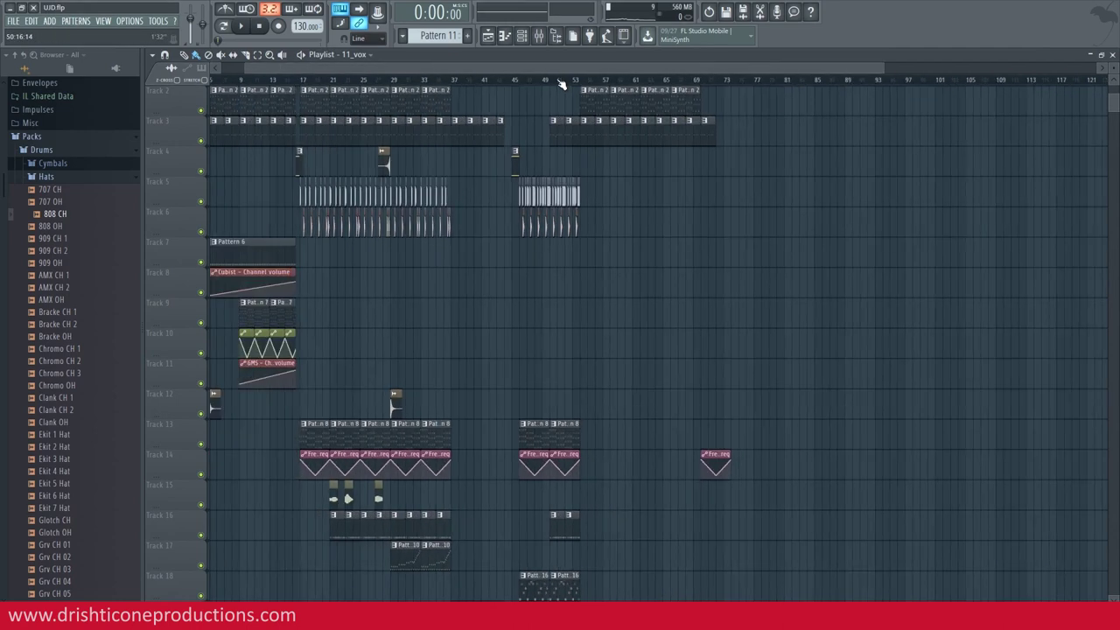
scroll(467, 263, "up", 1)
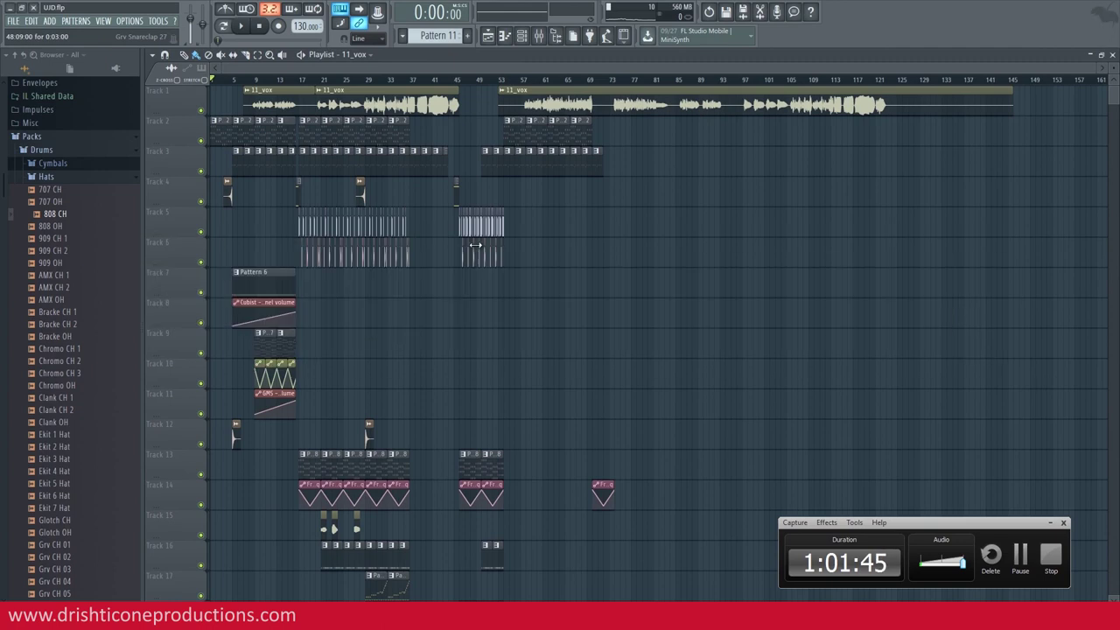
- Switch to the web browser showing the SoundCloud page of the Ud Jaane Do (Movie) title track
key("alt+Tab")
key("alt+Tab")
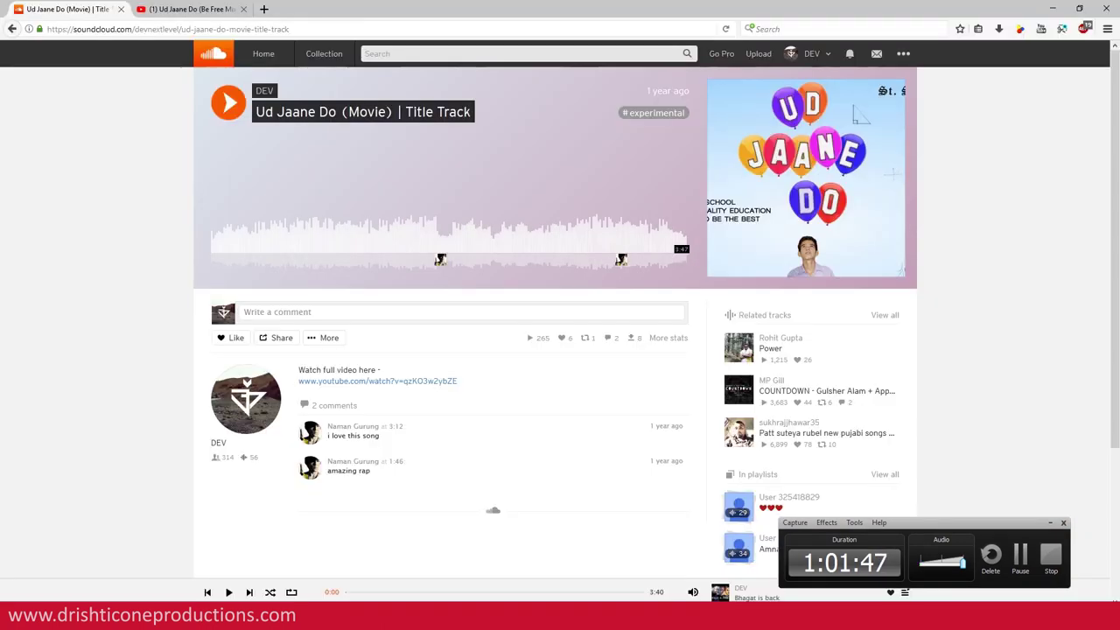
- Play the original Ud Jaane Do (Movie) title track on SoundCloud from the start and pause it after about 22 seconds
left_click(1050, 523)
left_click(185, 8)
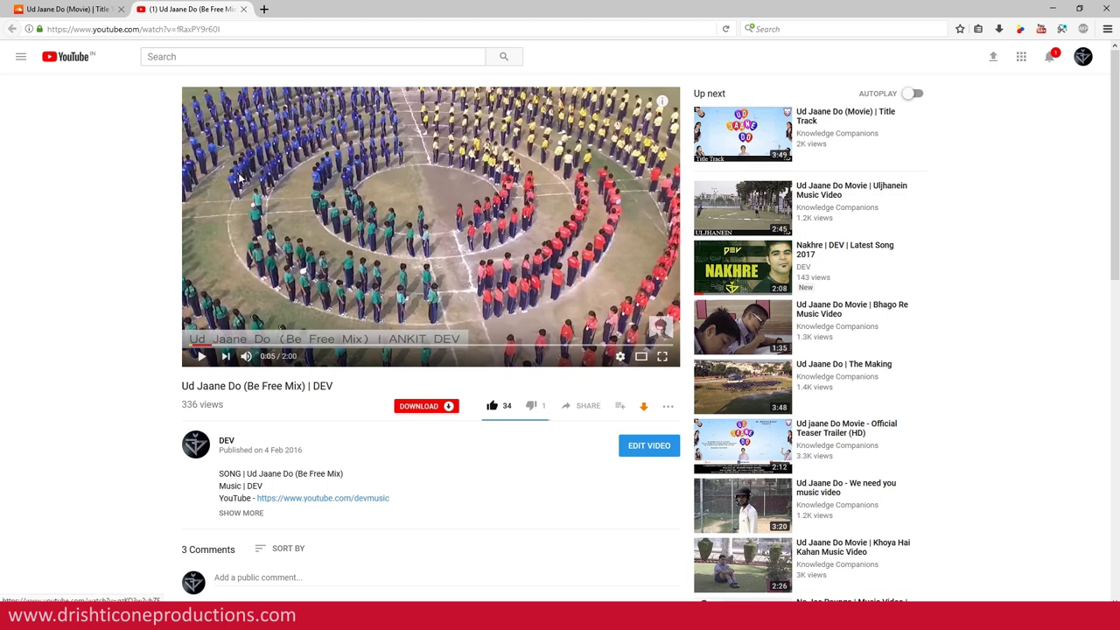
left_click(66, 9)
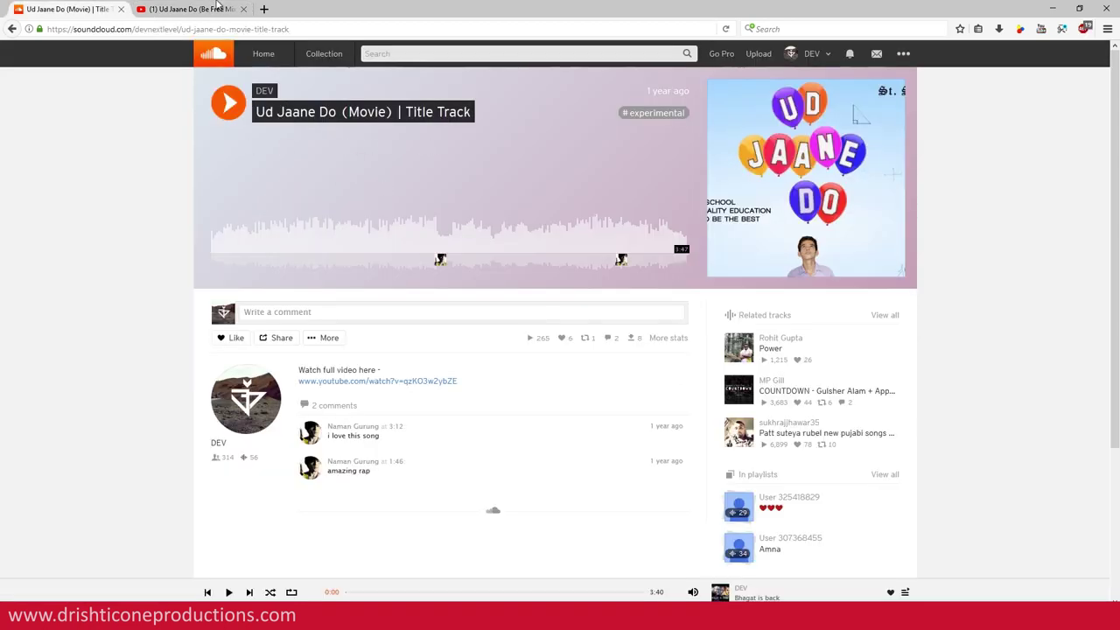
left_click(228, 102)
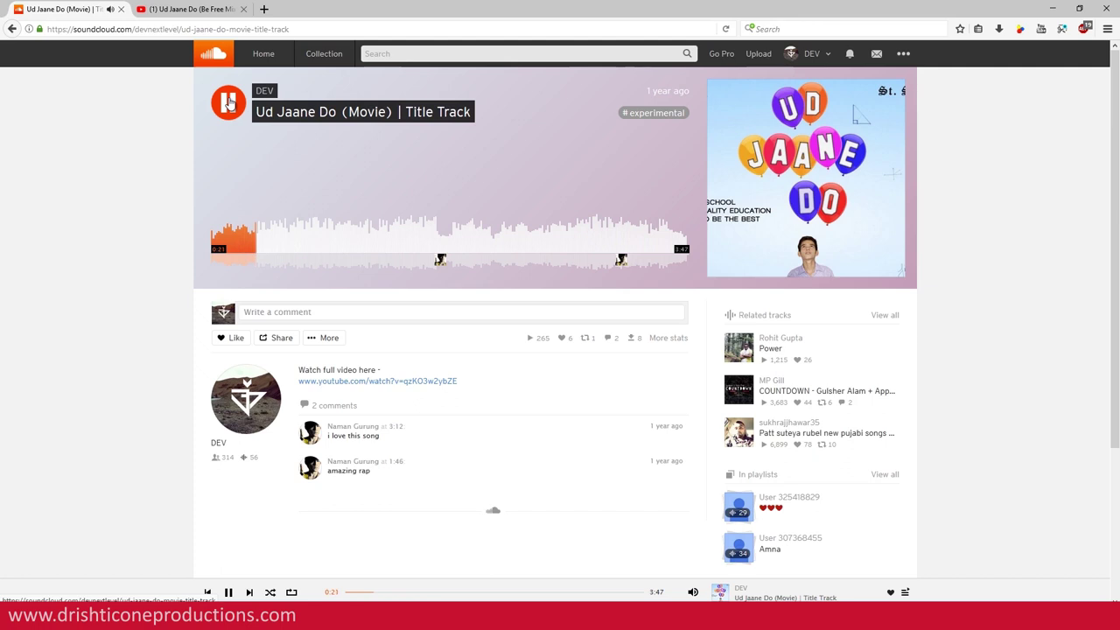
left_click(229, 102)
- Play the Ud Jaane Do (Be Free Mix) video on YouTube from the beginning and pause it at about 0:32
left_click(188, 8)
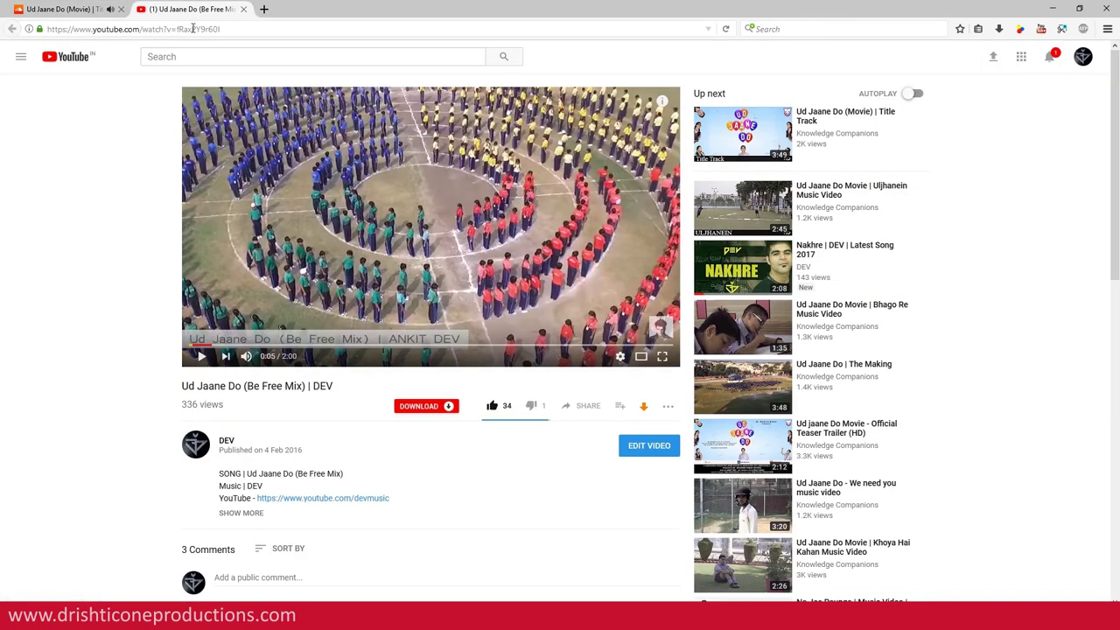
left_click(187, 346)
left_click(202, 357)
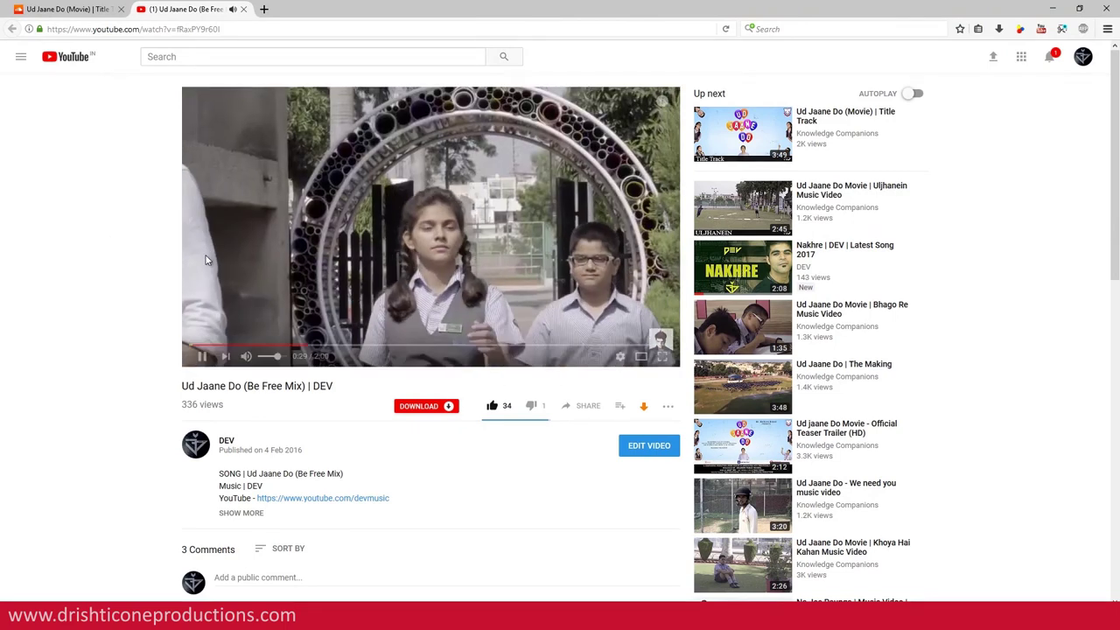
left_click(201, 356)
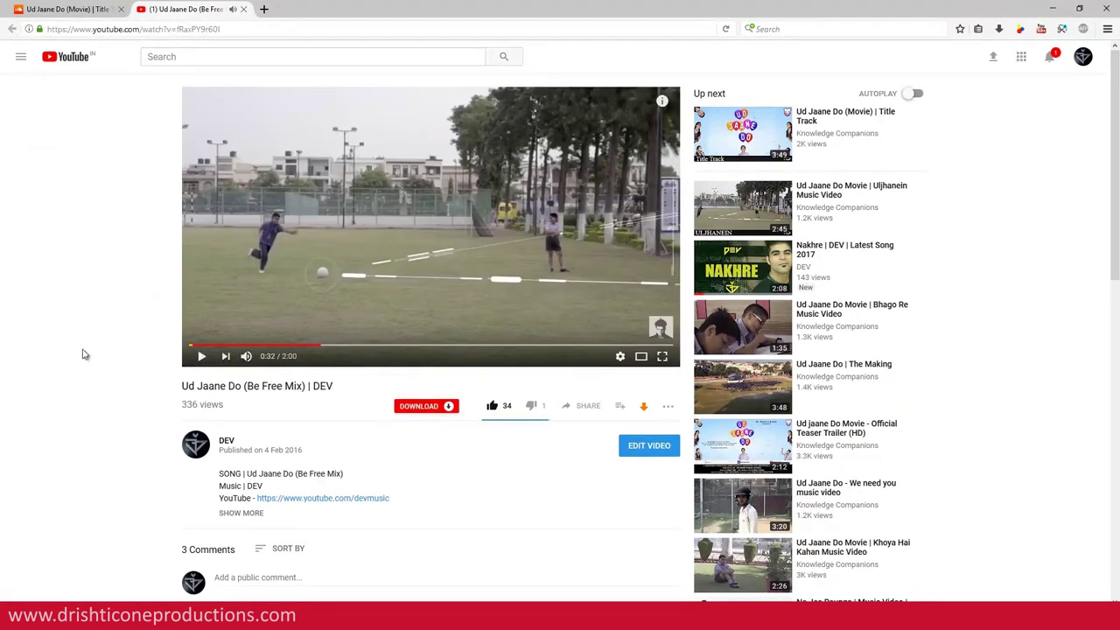
- Revisit the SoundCloud title track page, and switch to FL Studio to examine the remix arrangement down to the lowest used playlist tracks
left_click(75, 8)
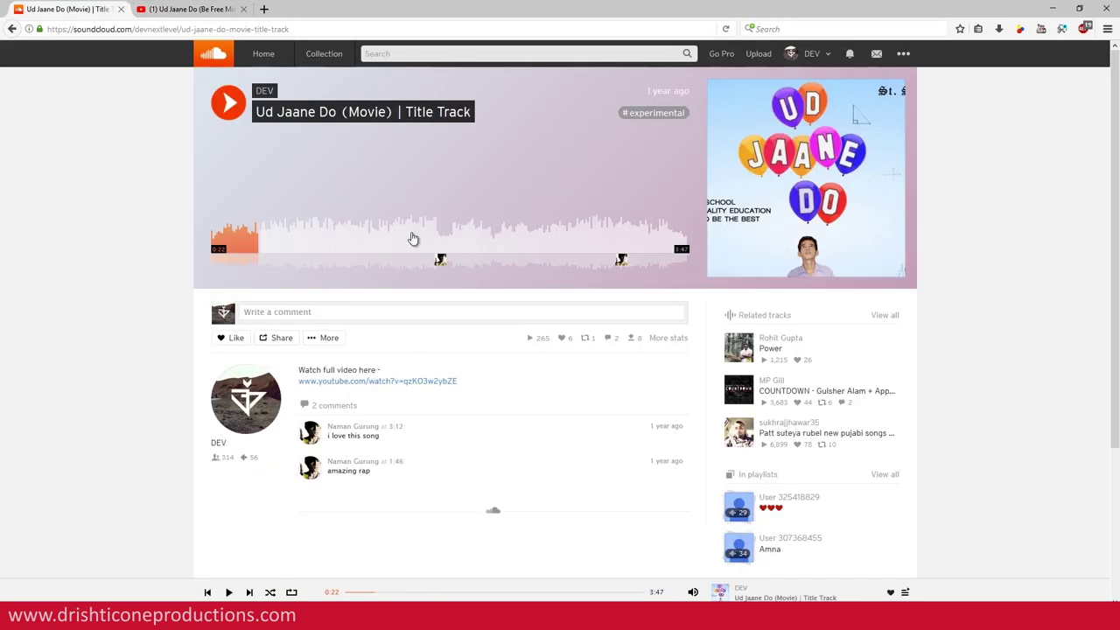
left_click(238, 7)
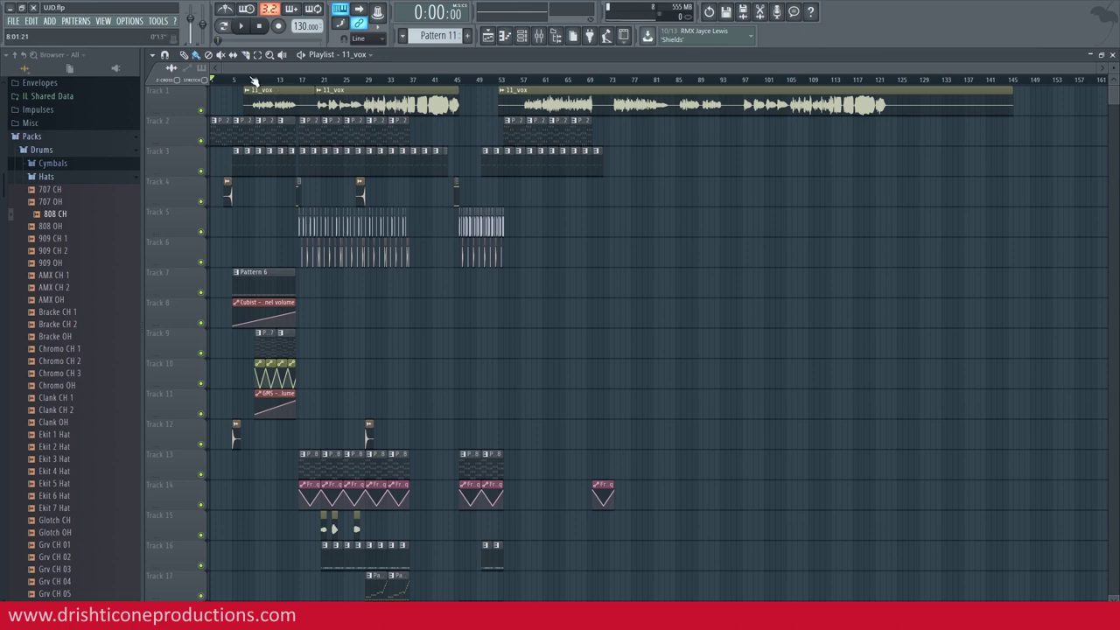
scroll(276, 79, "up", 4)
scroll(429, 79, "down", 2)
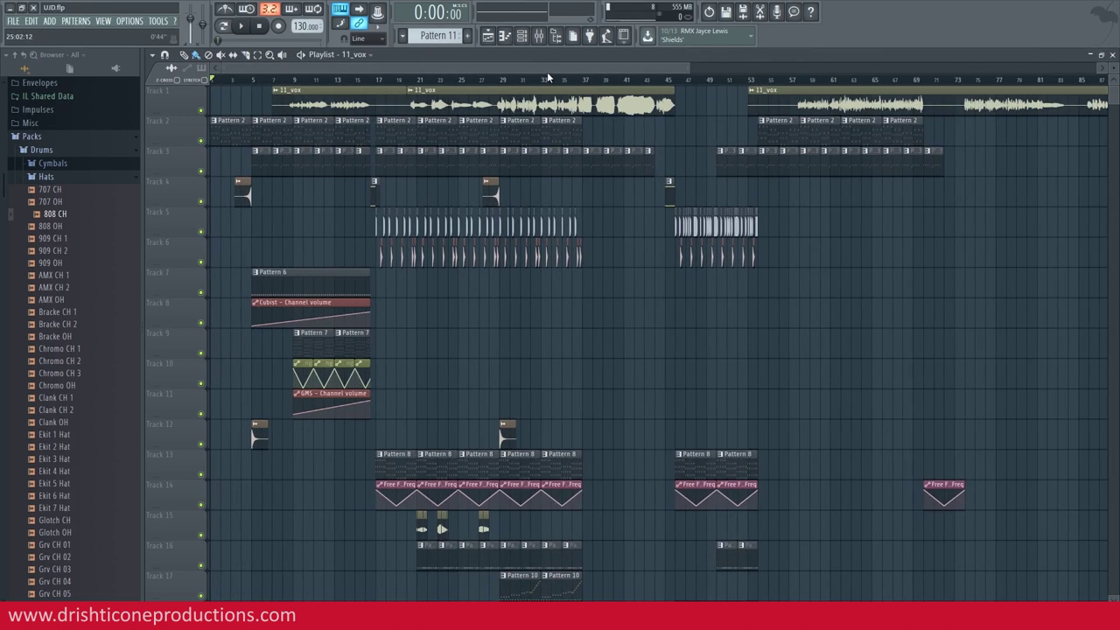
scroll(547, 77, "down", 2)
scroll(665, 450, "down", 5)
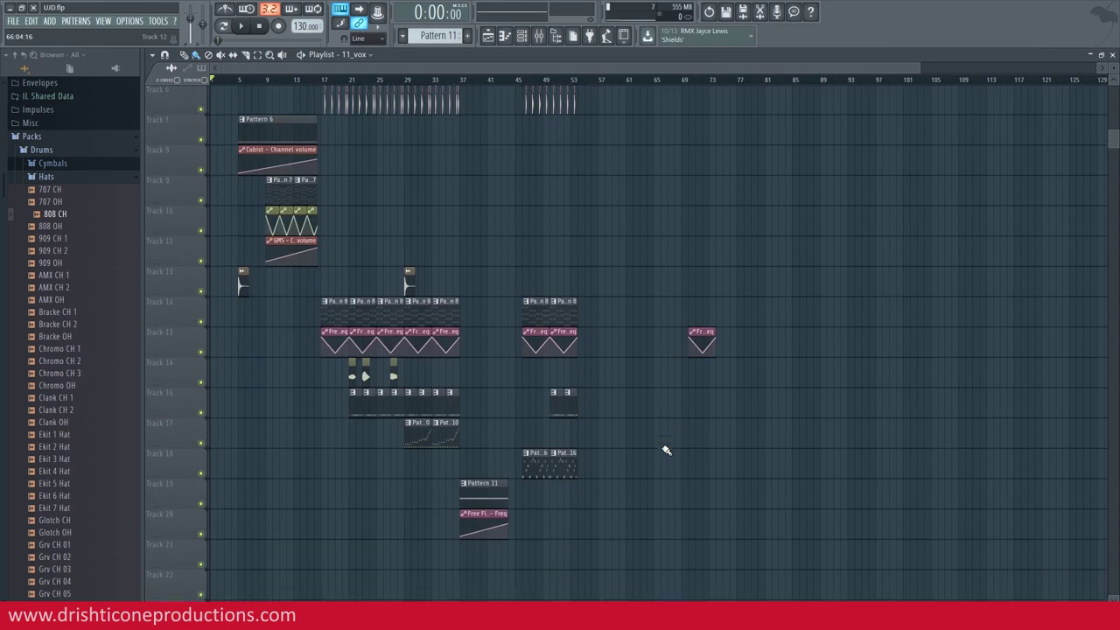
scroll(665, 450, "down", 1)
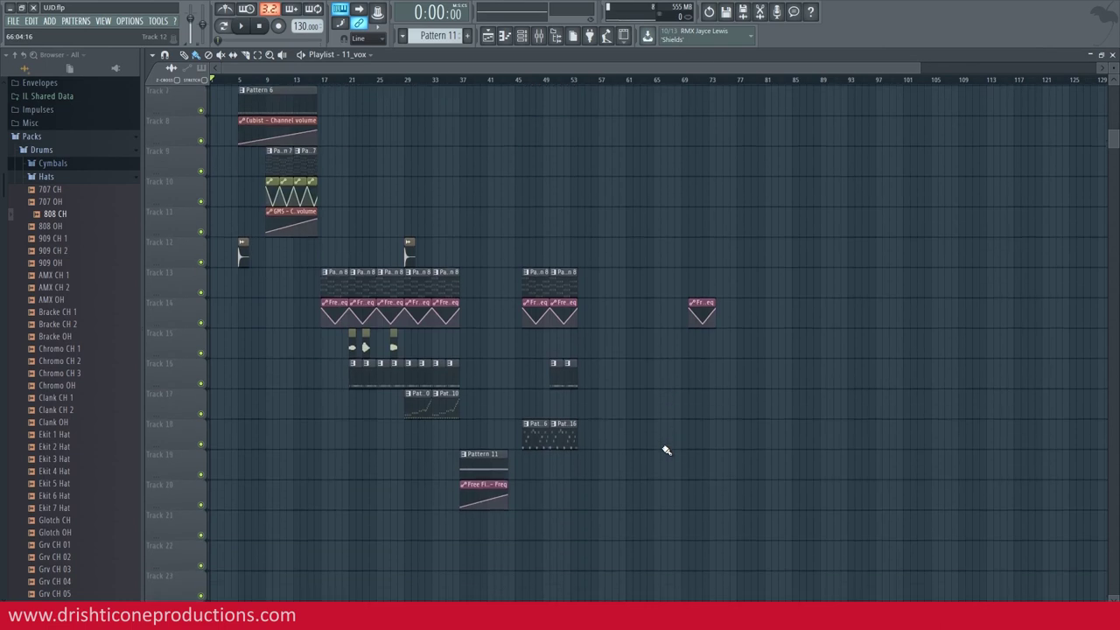